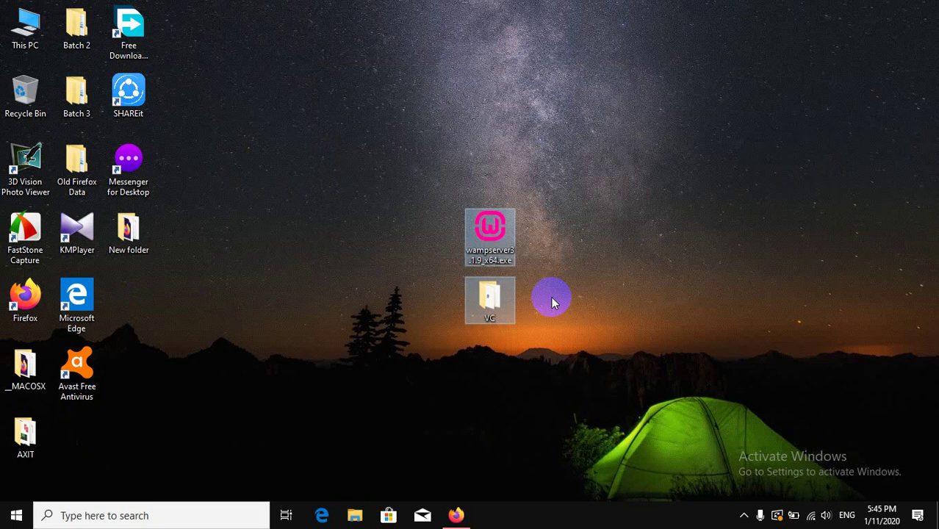
Arrange the VC folder and wampserver3.1.9_x64.exe beside Microsoft Edge, one above the other.
click(707, 312)
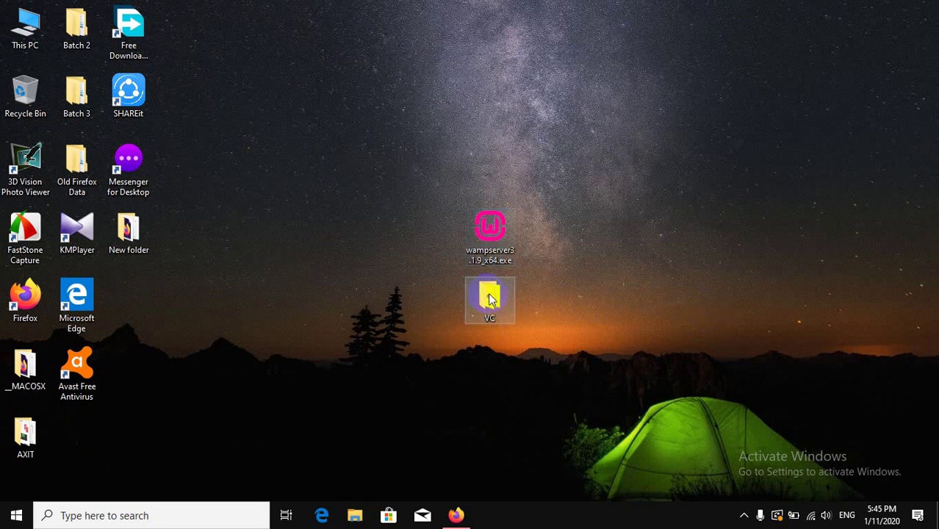
drag(490, 297, 146, 301)
drag(489, 228, 124, 375)
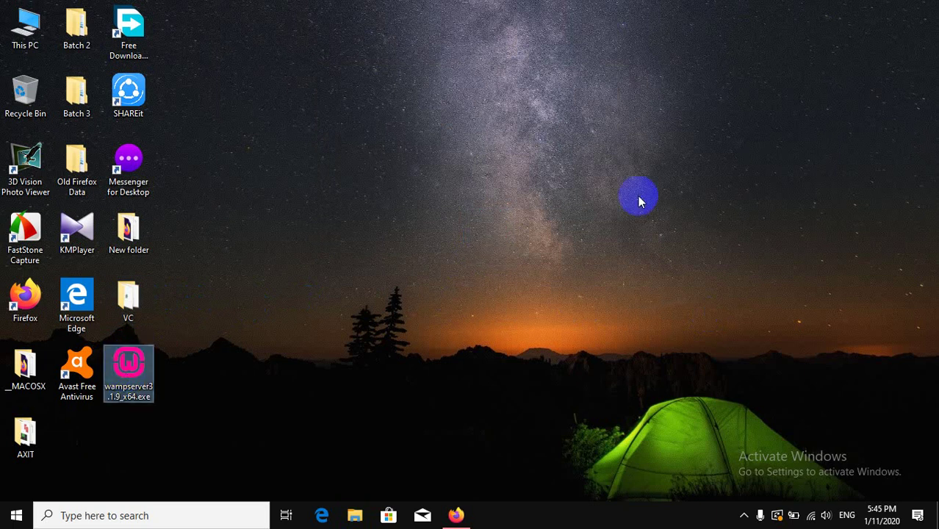
click(595, 211)
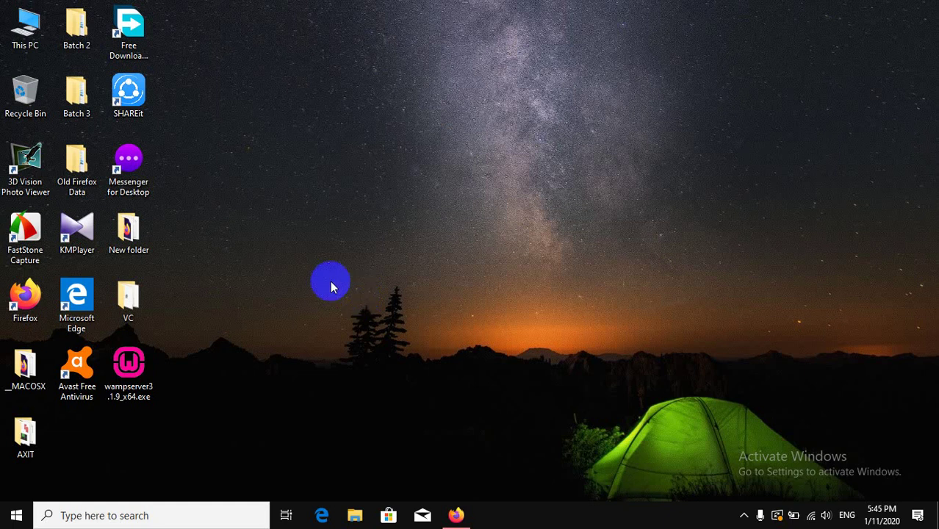
click(117, 385)
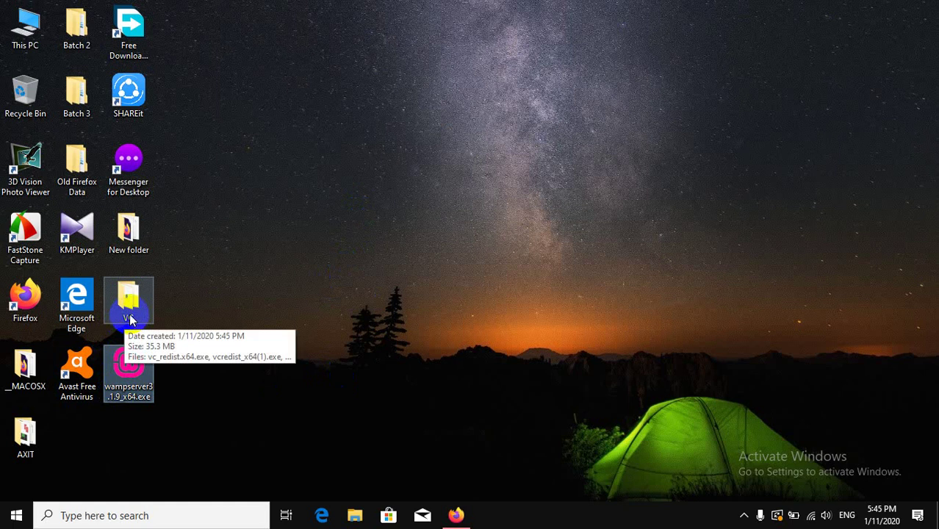
click(324, 311)
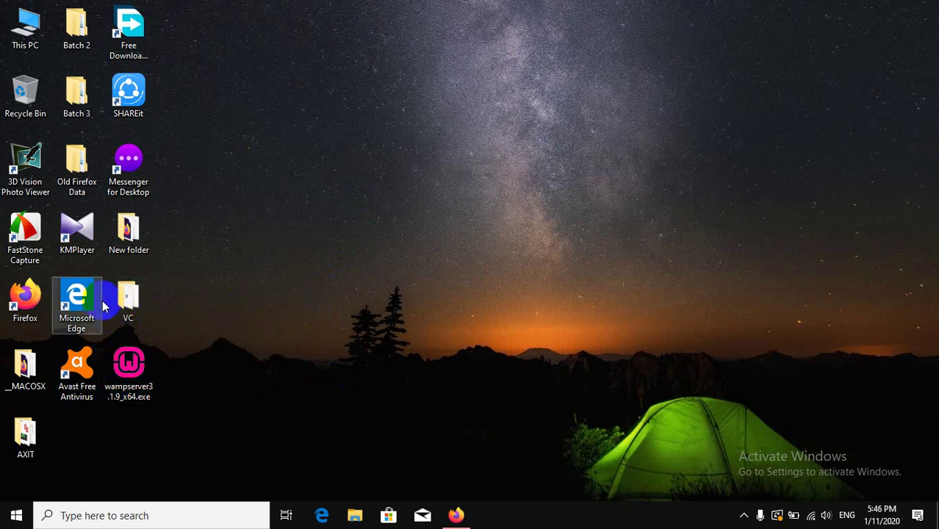
click(135, 309)
Repair the Visual C++ 2015 x64 redistributable by running vc_redist.x64.exe from the VC folder.
double_click(134, 308)
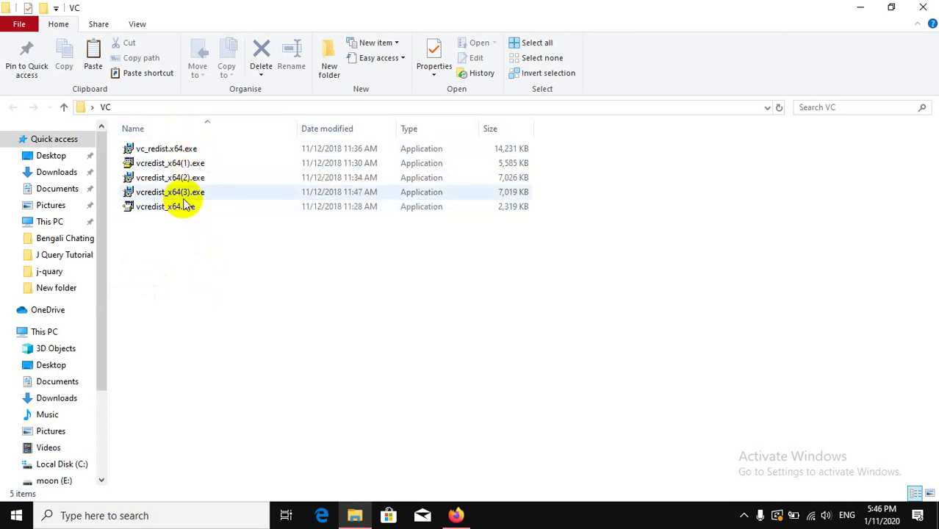
double_click(168, 150)
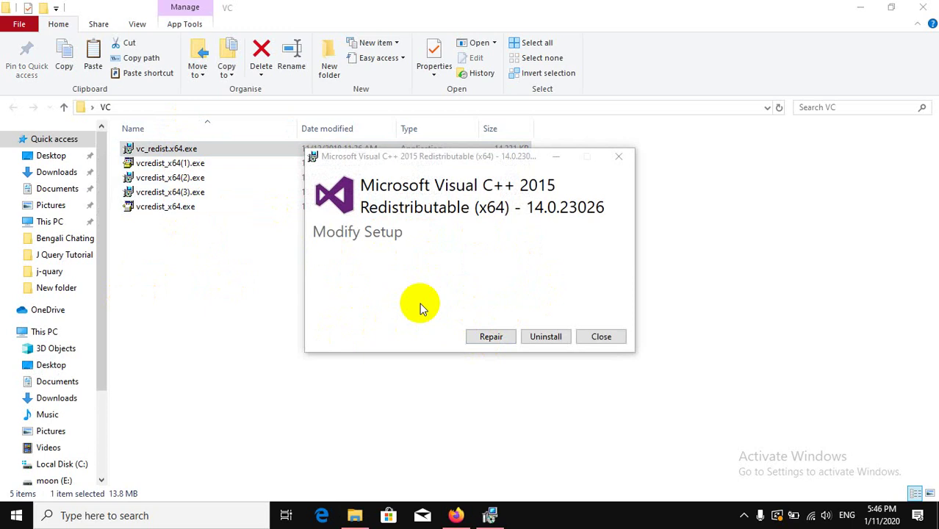
click(490, 338)
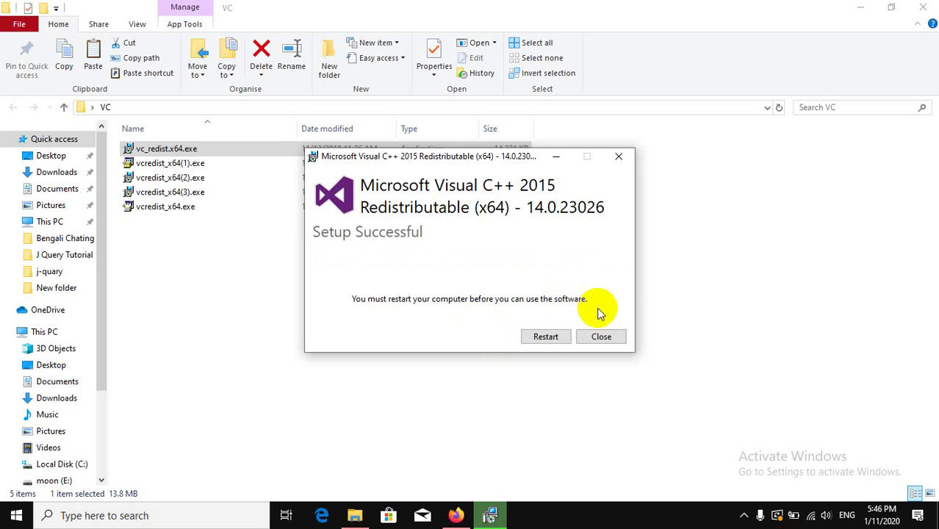
click(601, 337)
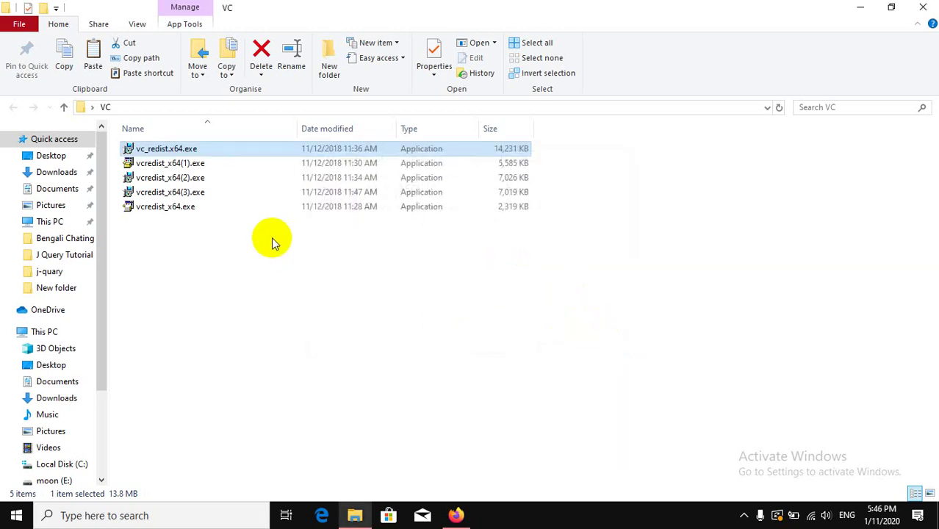
Try vcredist_x64(1).exe and dismiss its newer-version-detected error.
click(160, 164)
double_click(160, 164)
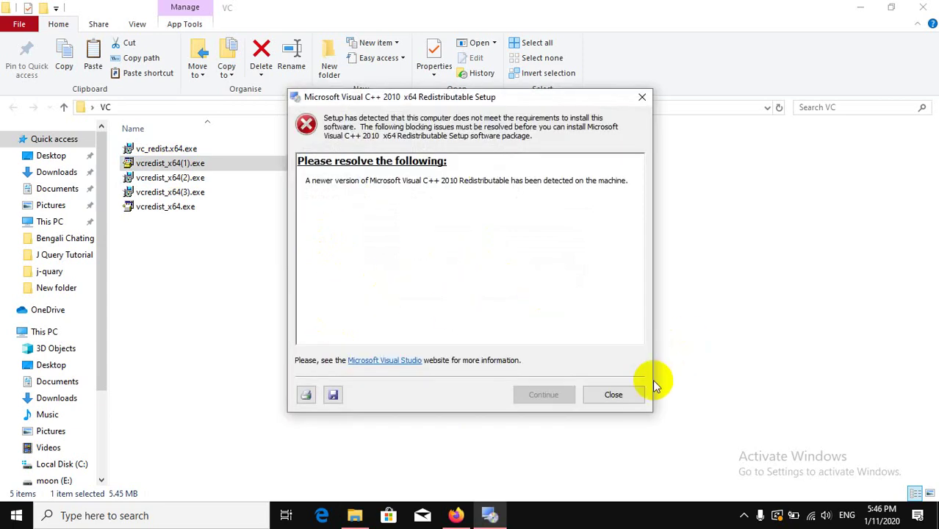
click(616, 393)
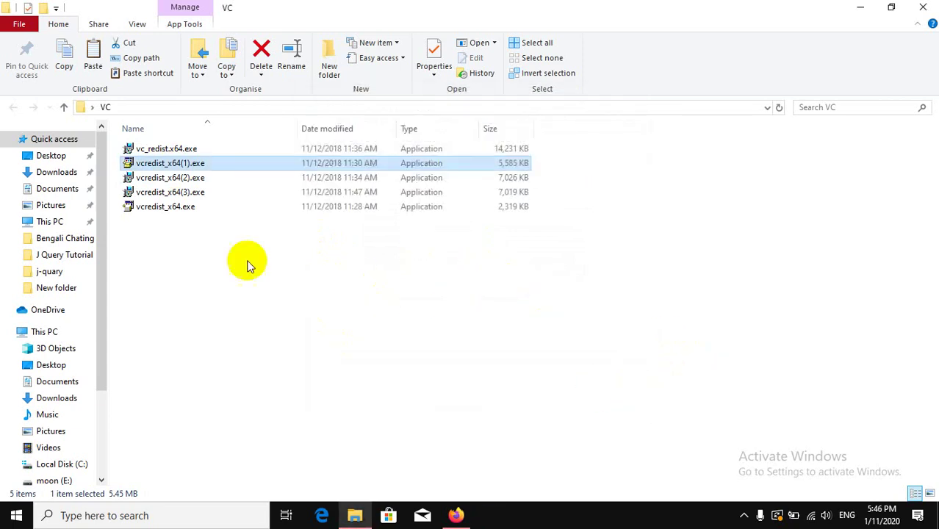
Repair the Visual C++ 2013 x64 redistributable with vcredist_x64(2).exe, then close the VC folder.
double_click(158, 183)
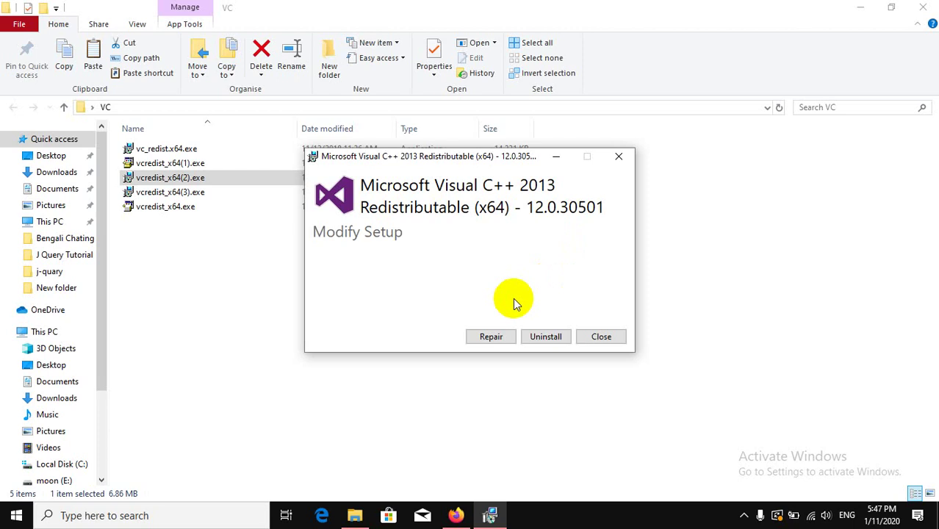
click(489, 336)
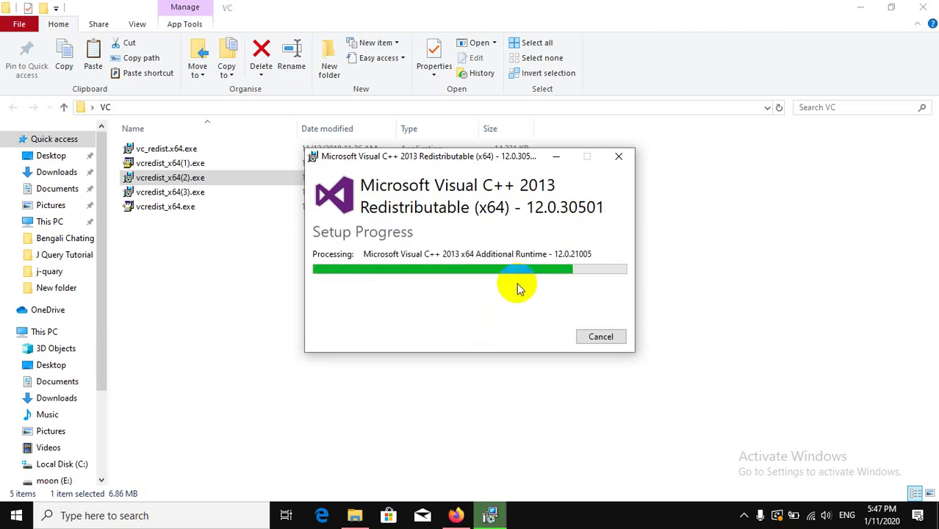
click(600, 338)
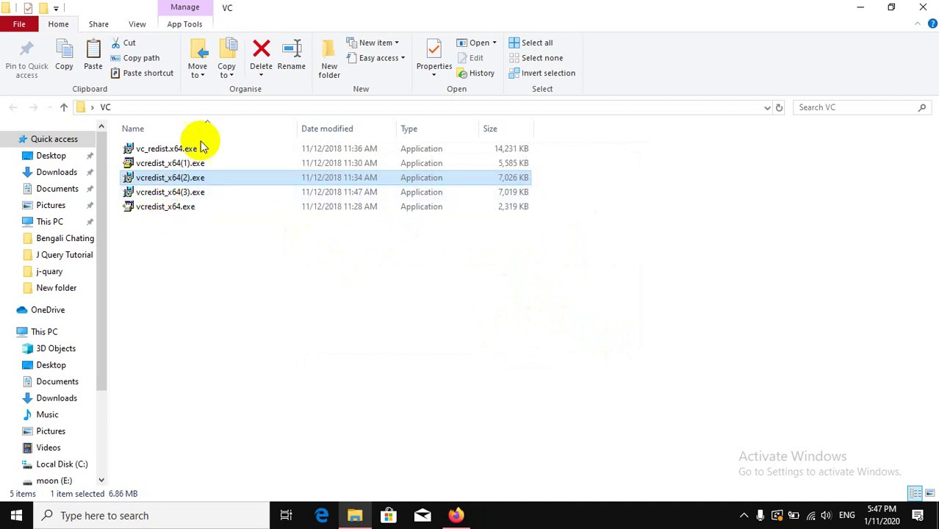
click(925, 7)
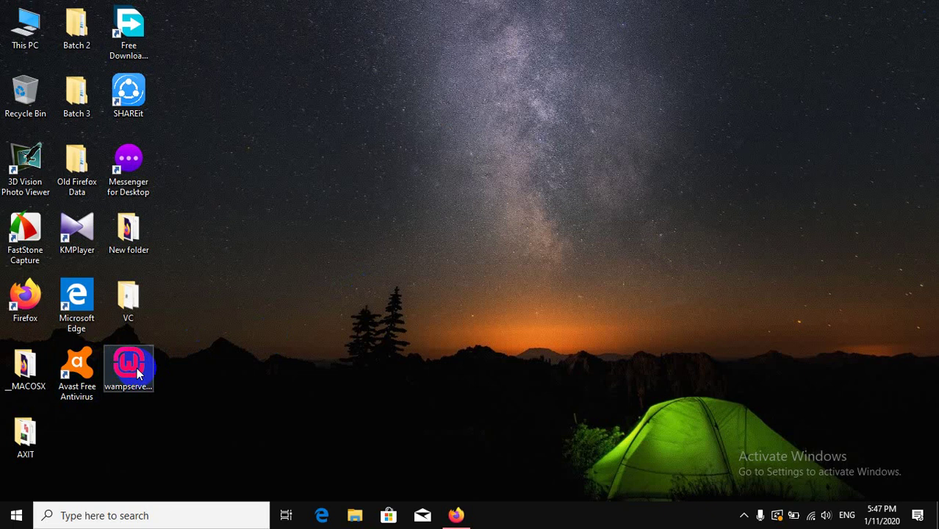
Launch the WampServer 3.1.9 installer in English and accept the licence agreement.
click(137, 373)
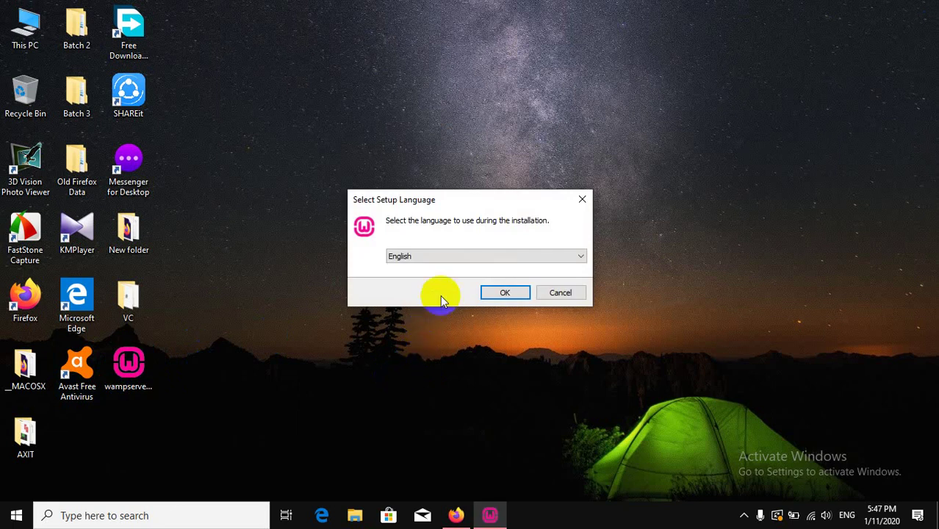
click(509, 293)
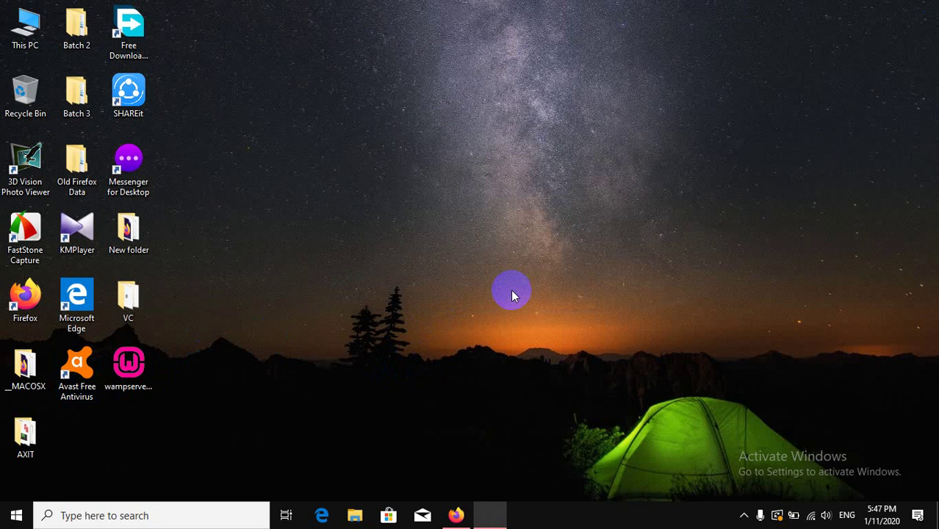
click(339, 349)
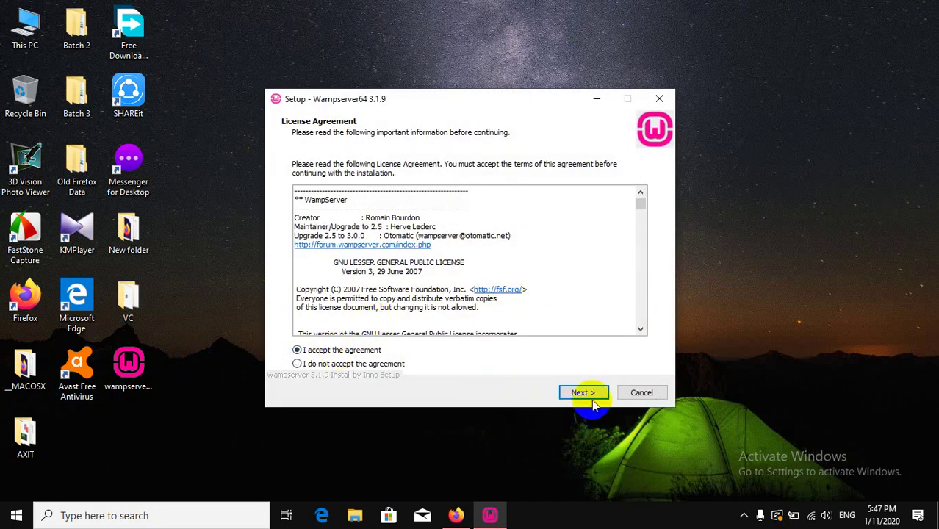
click(588, 395)
click(590, 396)
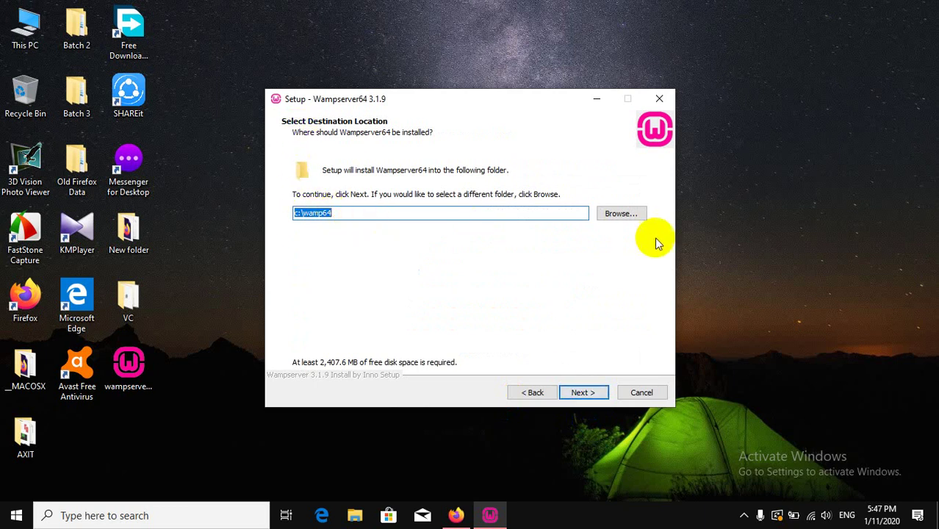
Install to a new E:\wamp64 folder and keep Wampserver64 as the Start Menu folder.
click(628, 216)
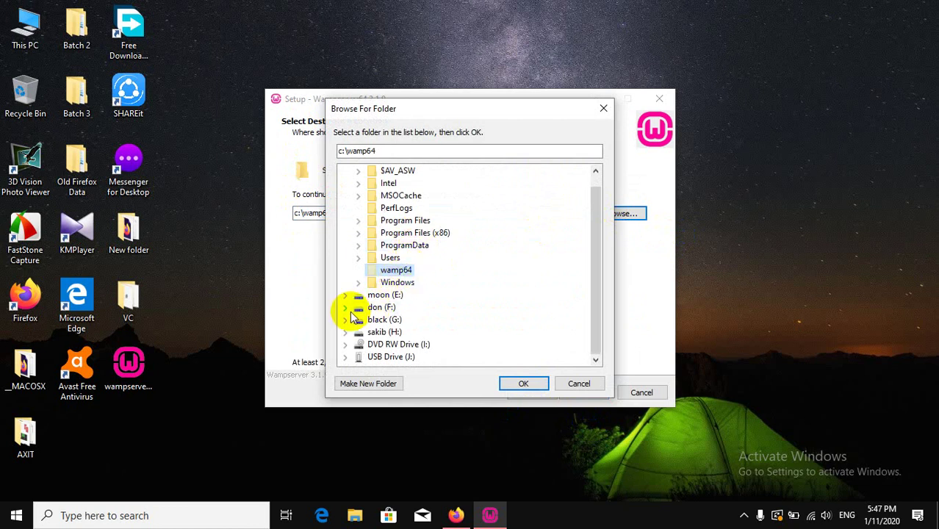
click(388, 297)
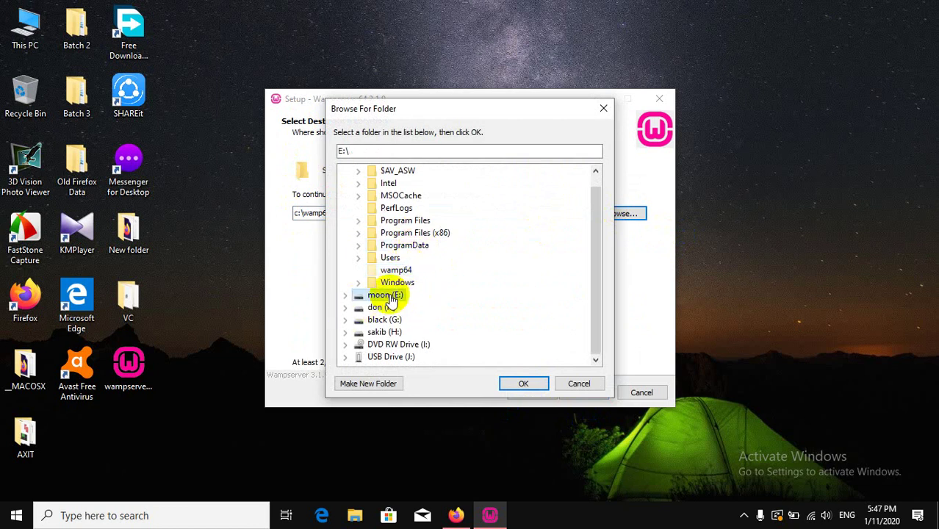
click(524, 385)
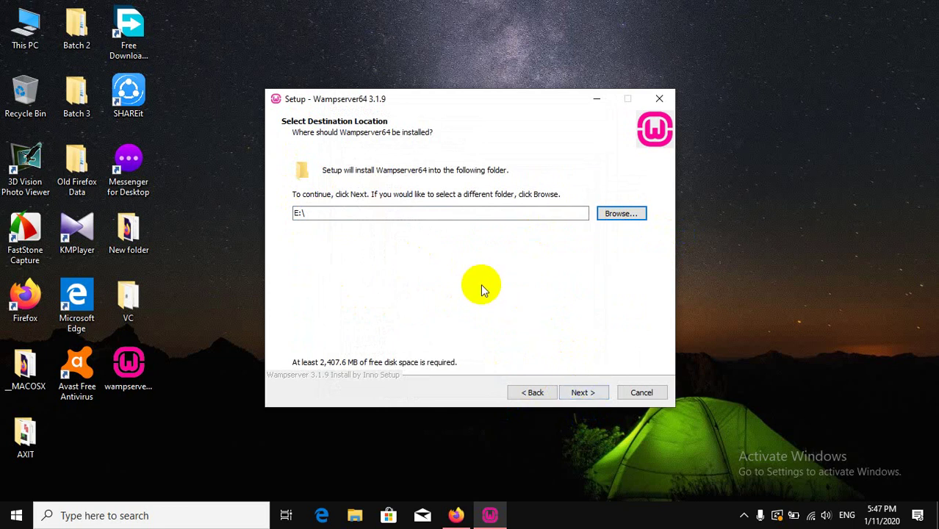
click(617, 214)
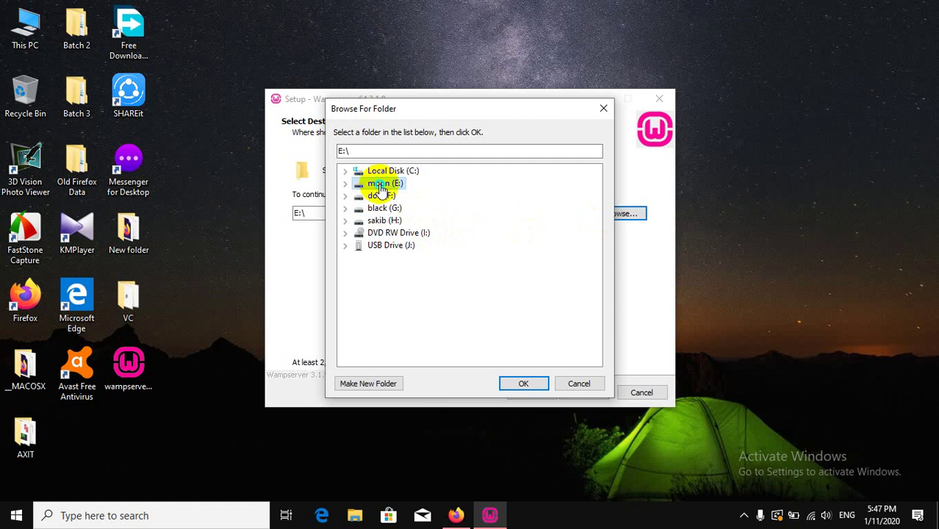
click(381, 384)
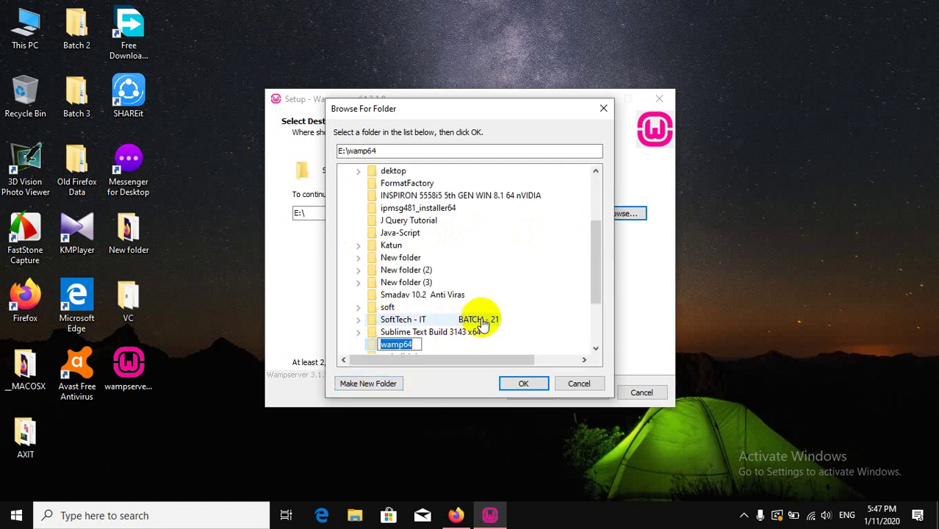
scroll(462, 302, up, 3)
scroll(461, 301, down, 7)
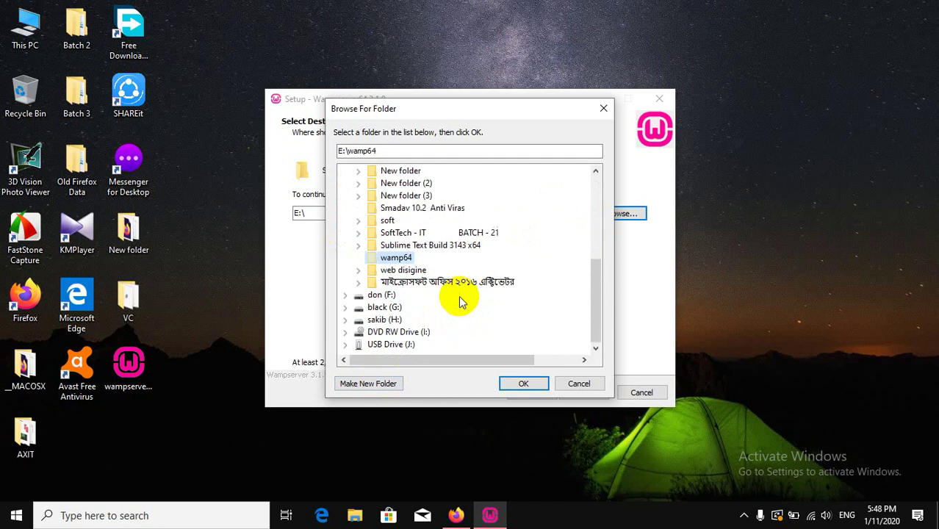
click(424, 248)
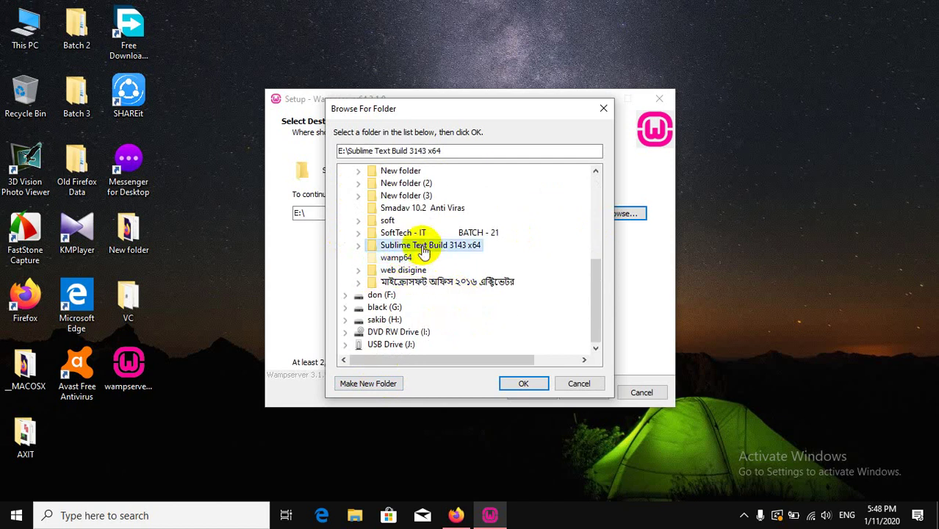
click(397, 261)
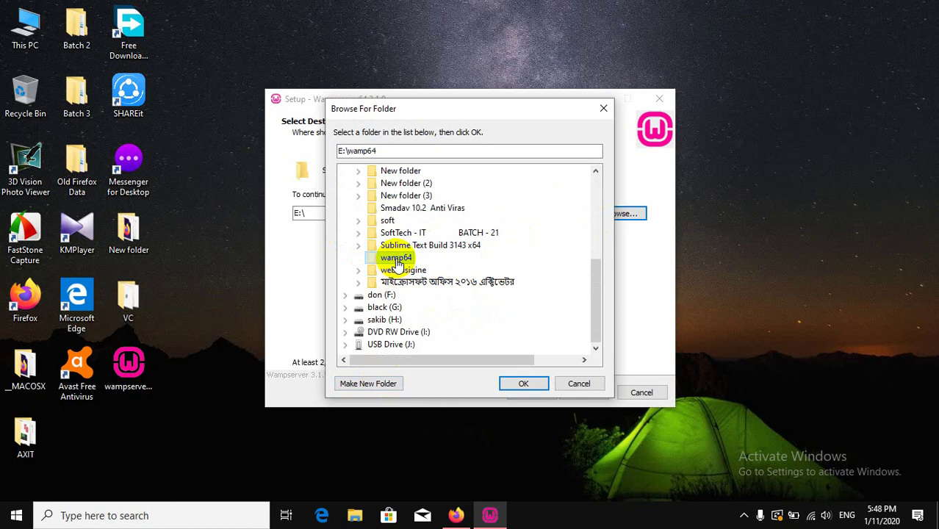
click(523, 383)
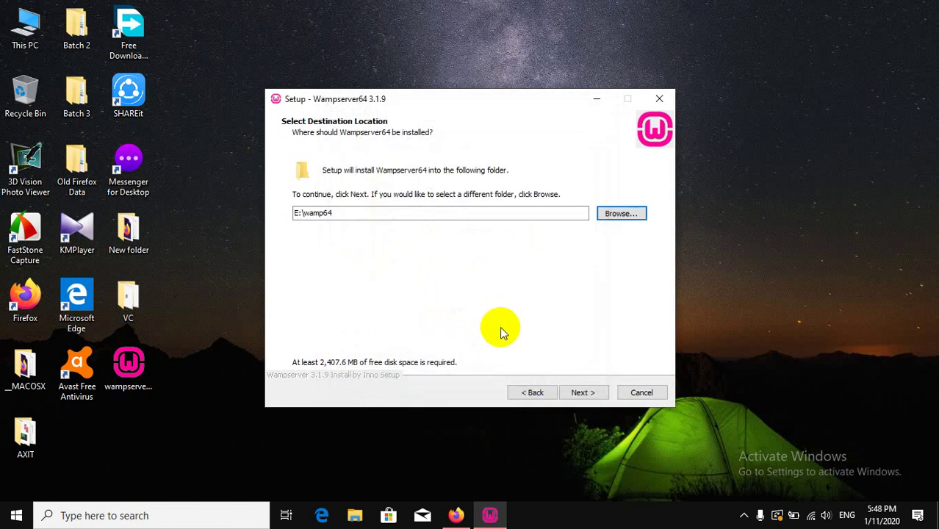
click(582, 389)
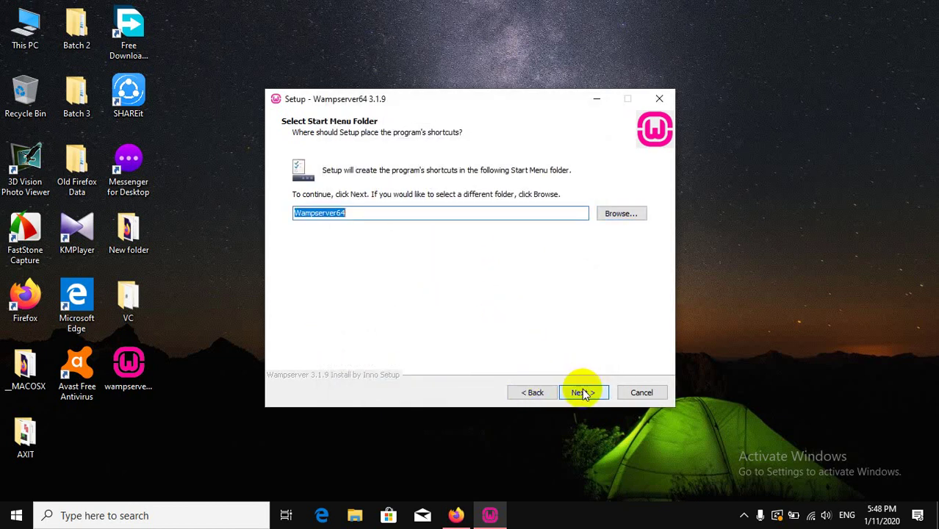
click(582, 393)
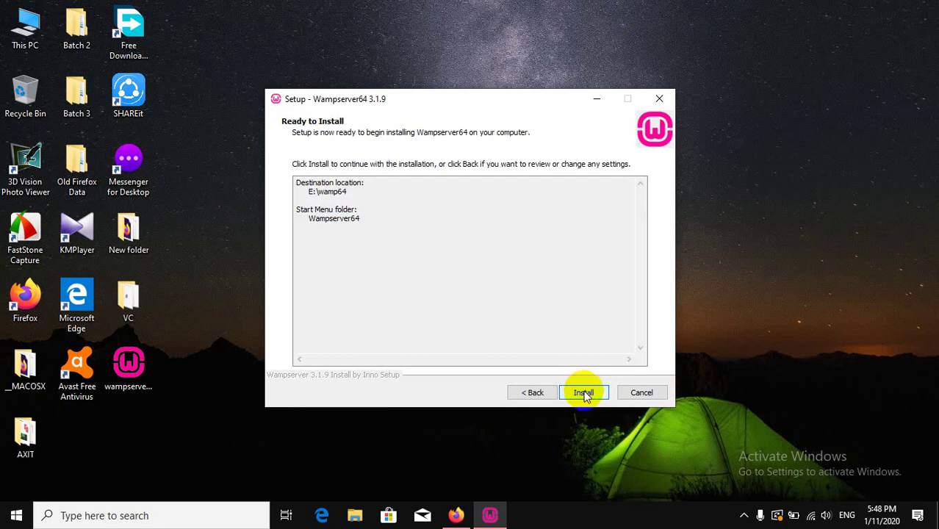
Start the Wampserver64 installation and minimize the setup window while files extract.
click(584, 392)
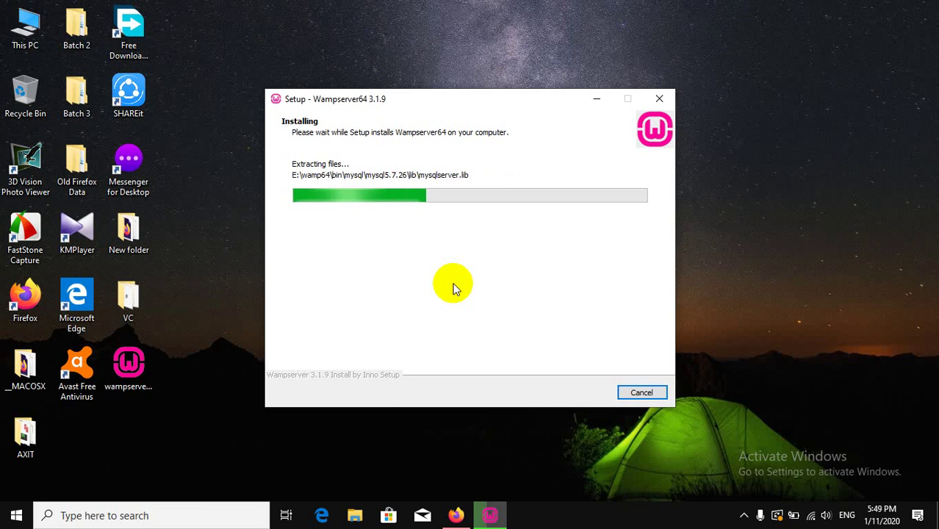
click(595, 99)
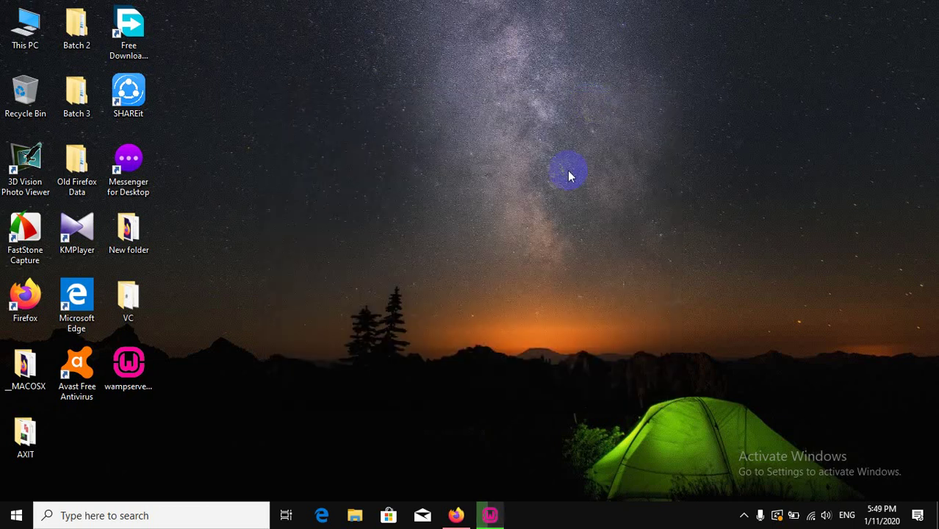
In Firefox, replace the Prothom Alo tab with a new tab loading wordpress.org.
click(461, 512)
click(163, 10)
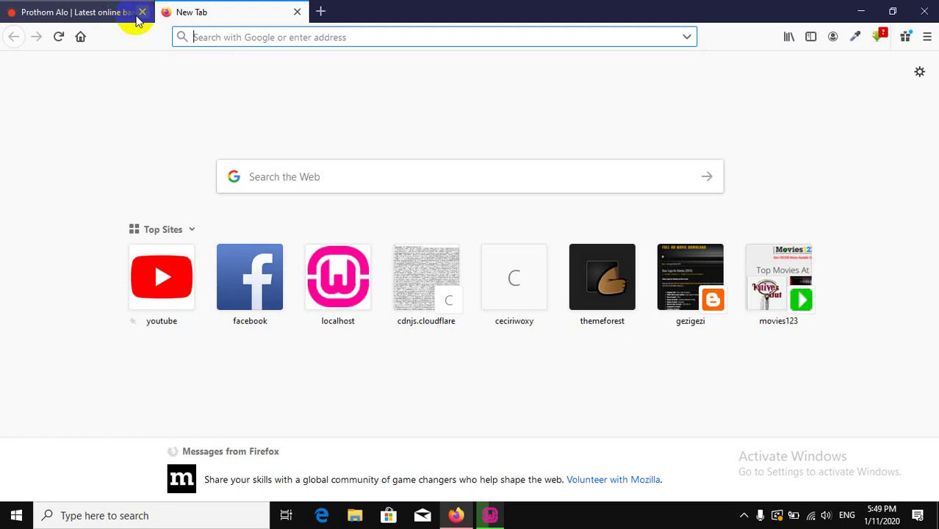
click(138, 12)
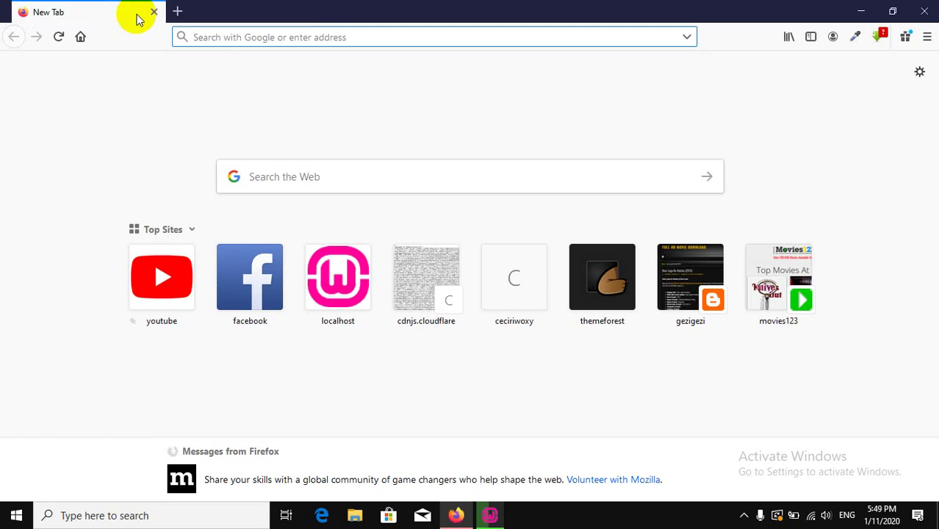
click(257, 37)
text(w)
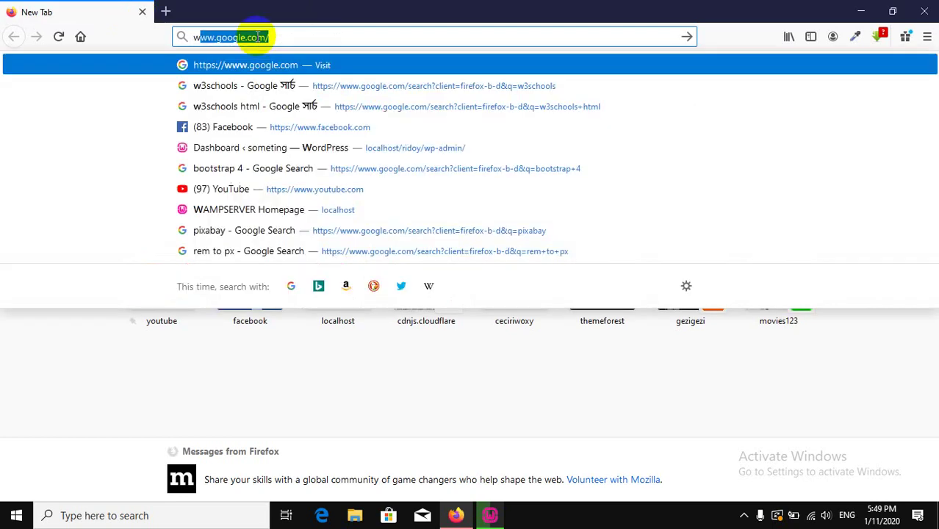
text(ordpress)
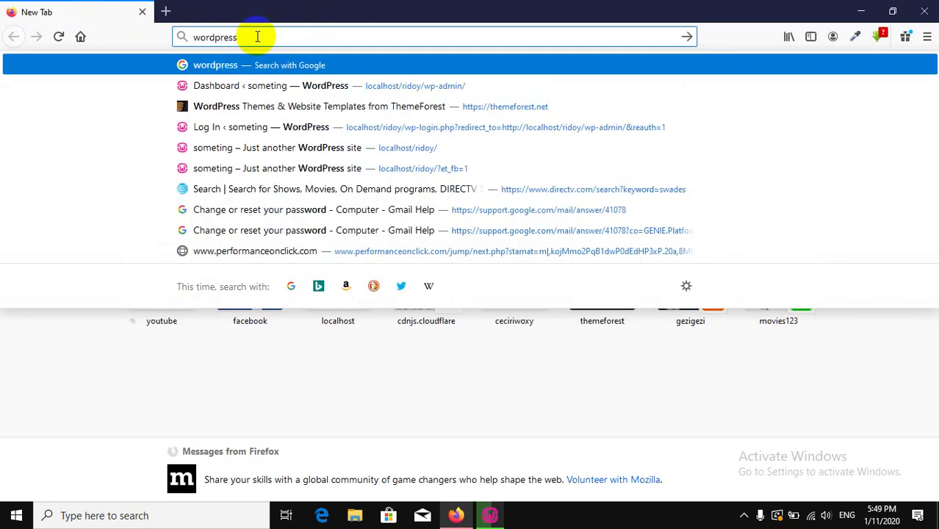
text(.org)
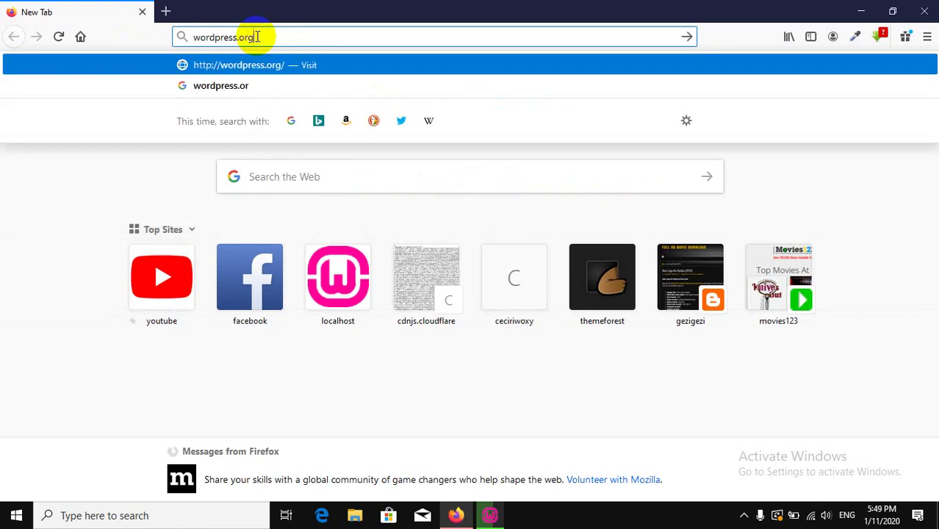
key(Return)
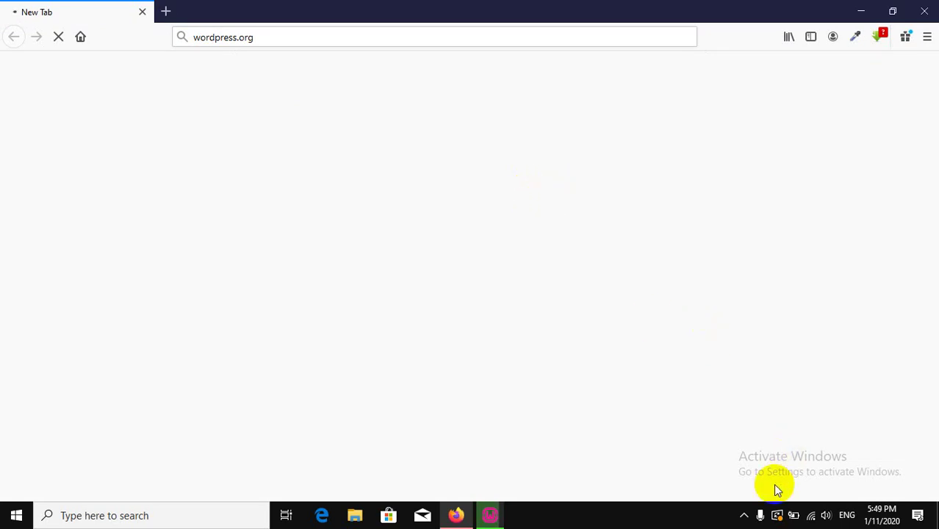
Disconnect and reconnect the CodeCue IT Wi-Fi network with automatic connection enabled.
click(811, 515)
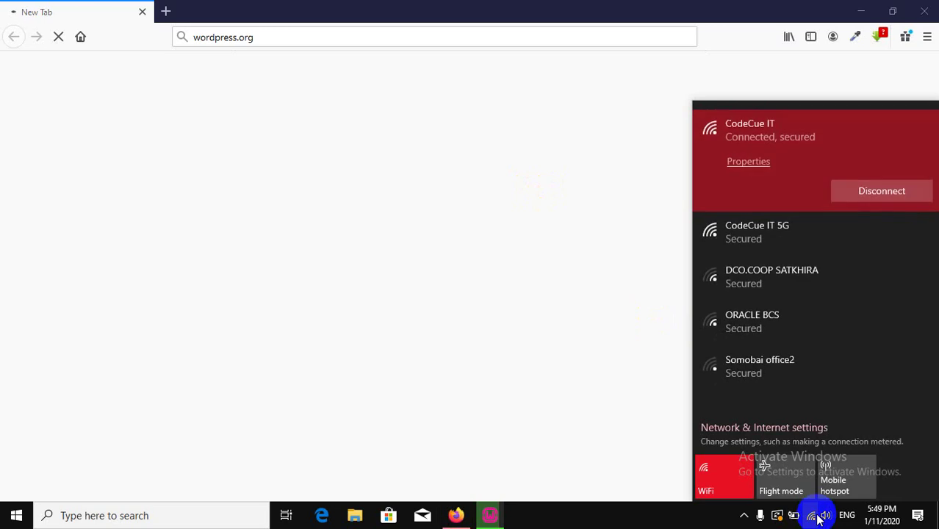
click(864, 198)
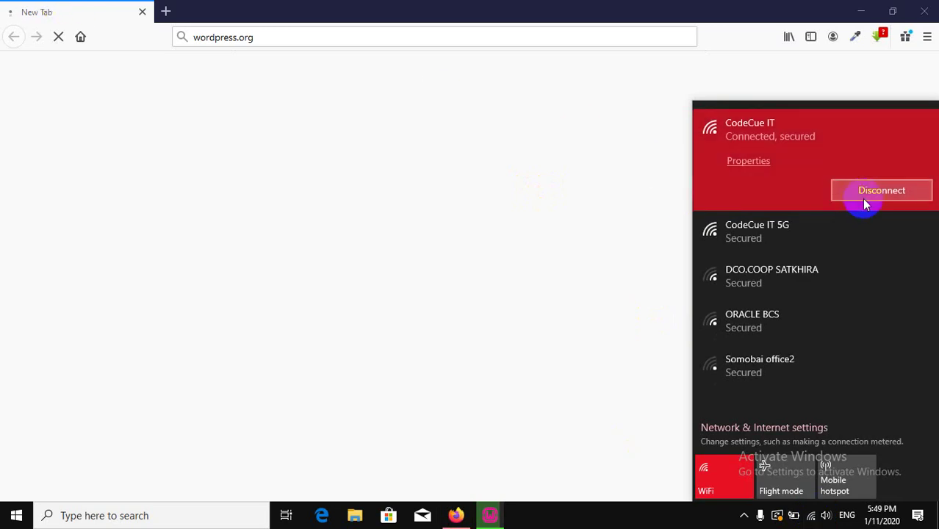
click(864, 198)
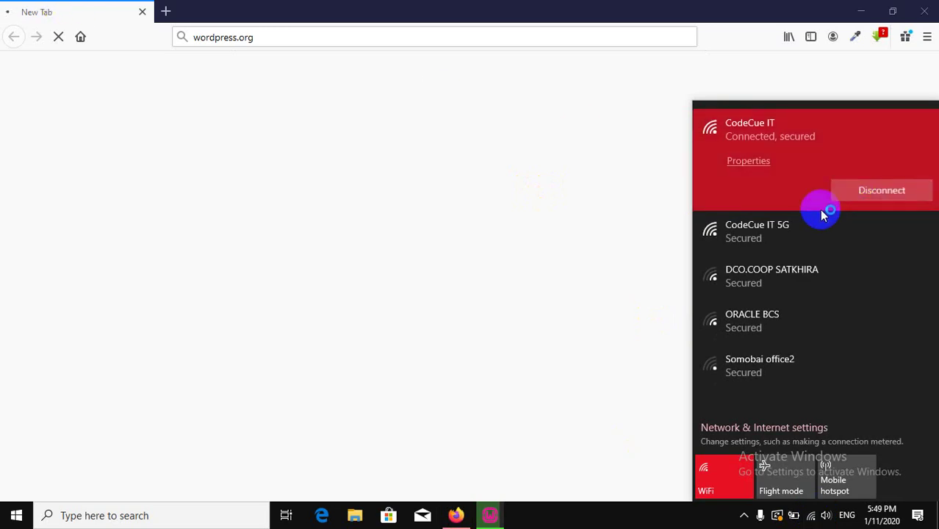
click(787, 162)
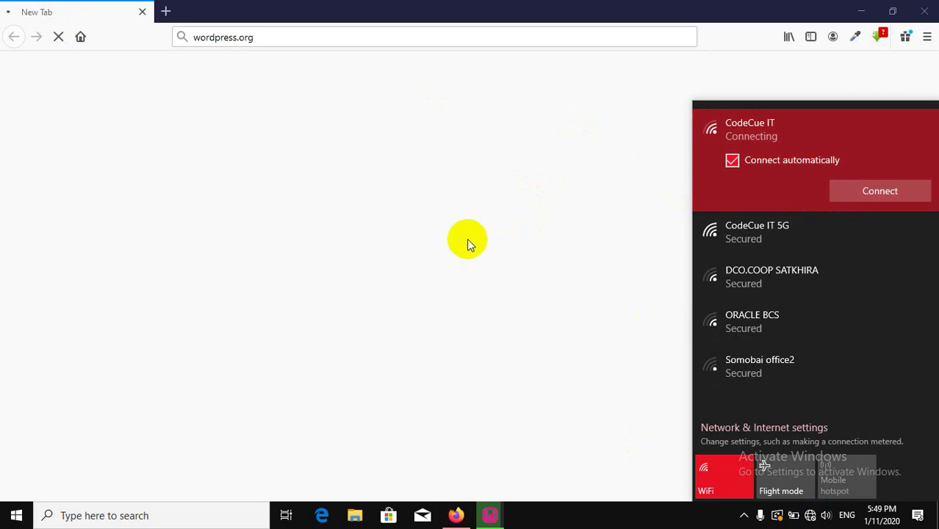
click(870, 194)
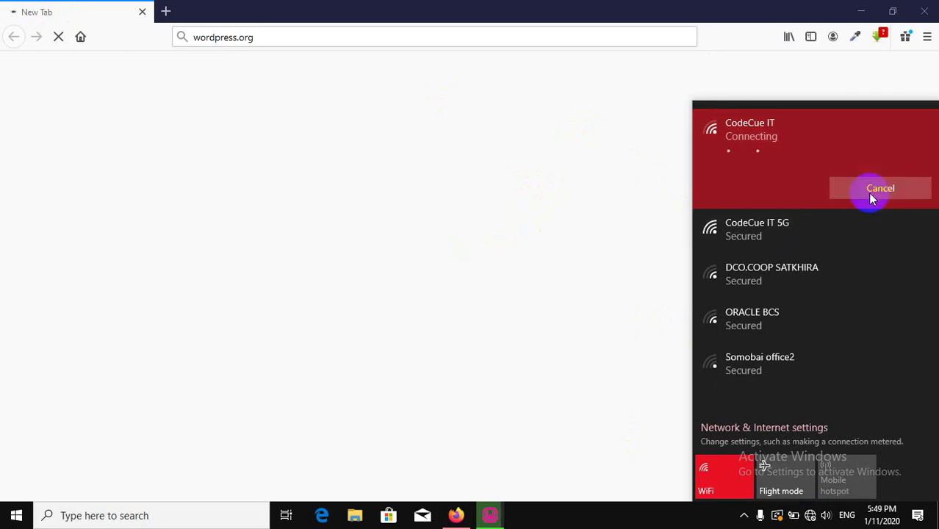
click(425, 224)
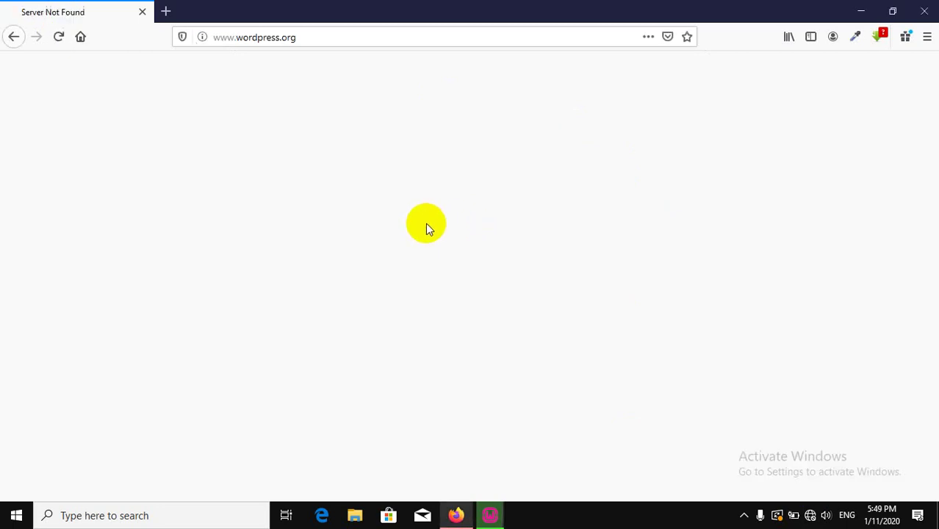
Connect to the CodeCue IT 5G network with Connect automatically ticked.
click(810, 517)
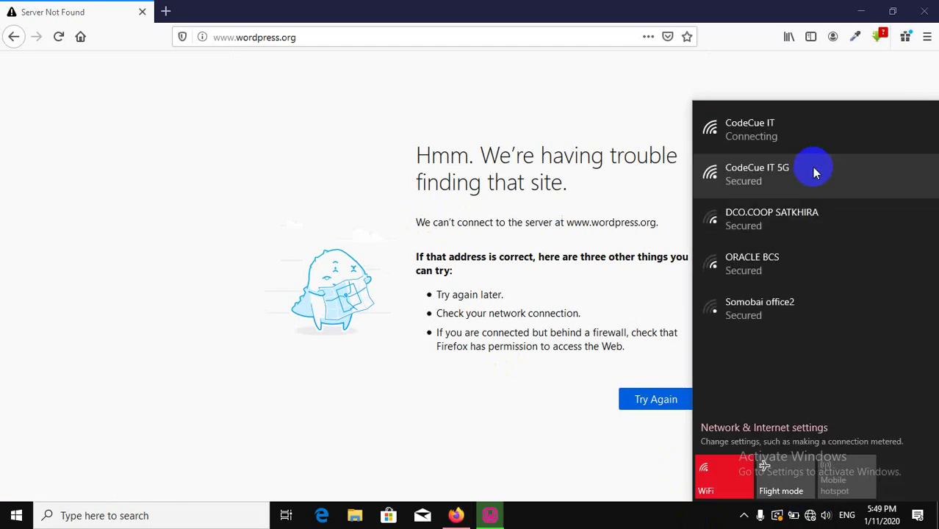
click(813, 171)
click(798, 205)
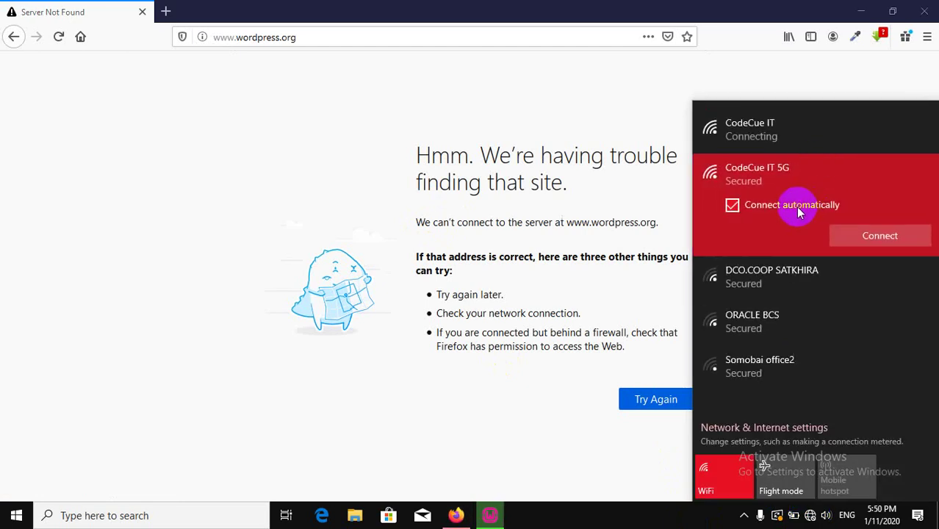
click(867, 238)
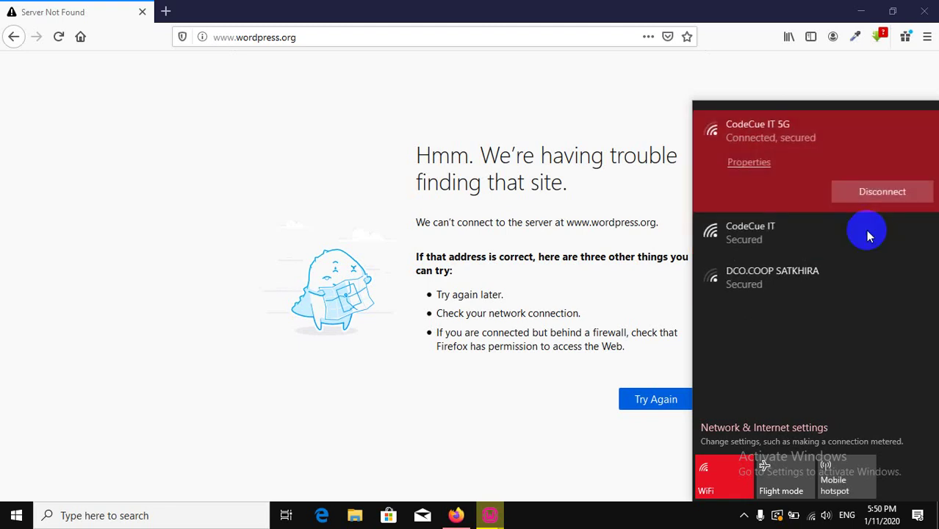
click(252, 143)
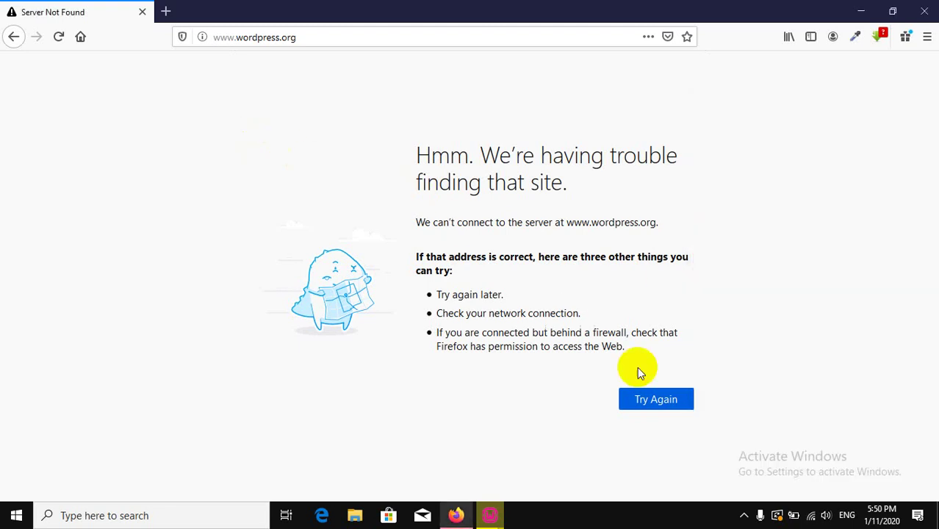
Reload wordpress.org, save the WordPress 5.3.2 zip to disk, and close the Hooray popup.
click(673, 410)
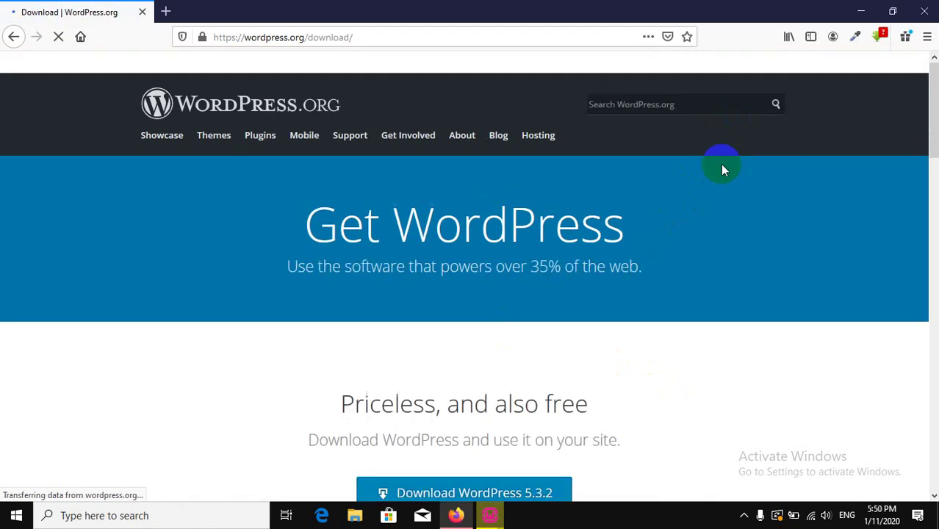
scroll(589, 343, down, 3)
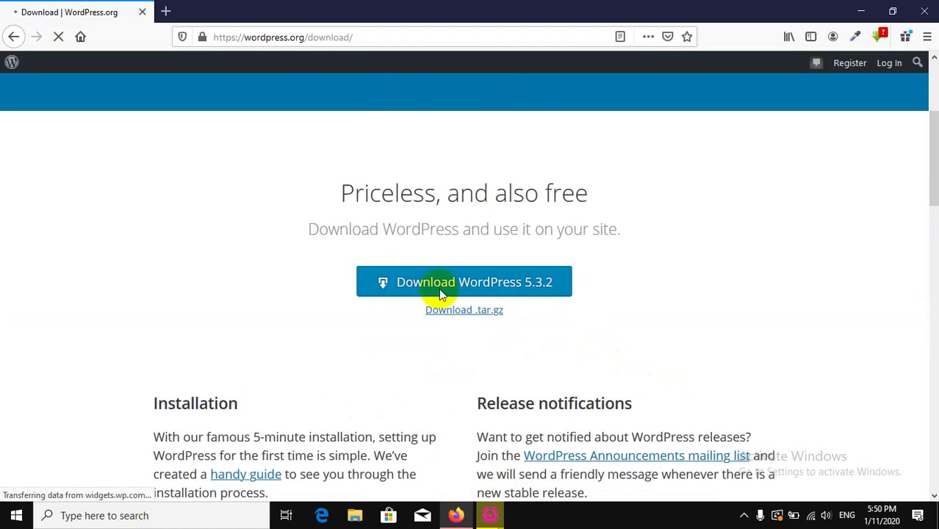
click(524, 292)
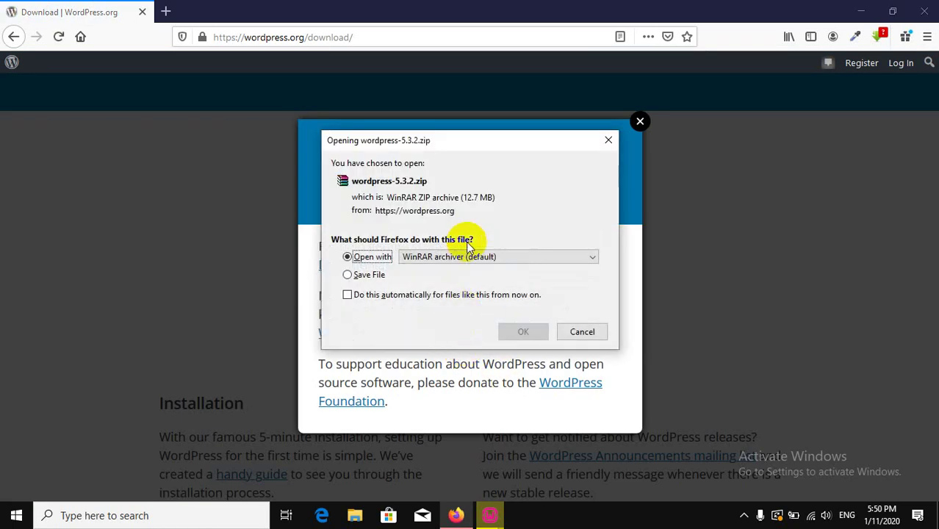
click(349, 274)
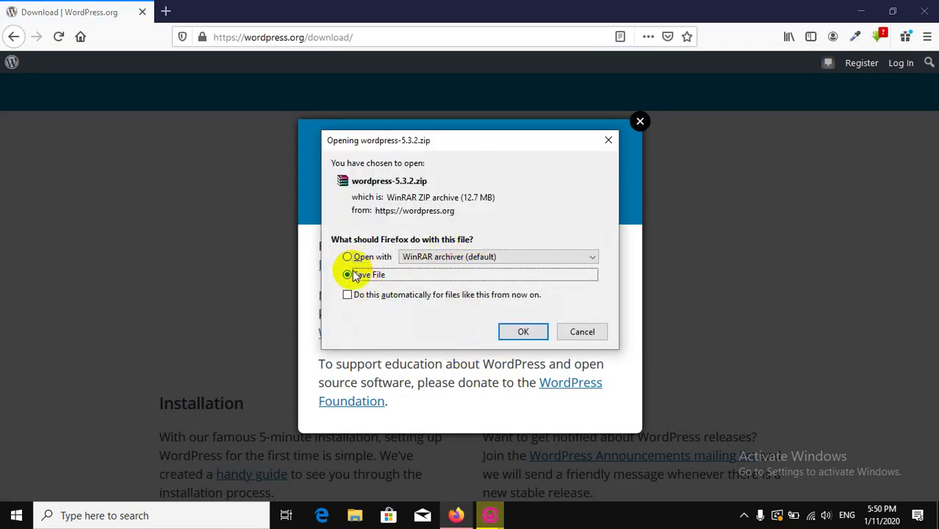
click(521, 333)
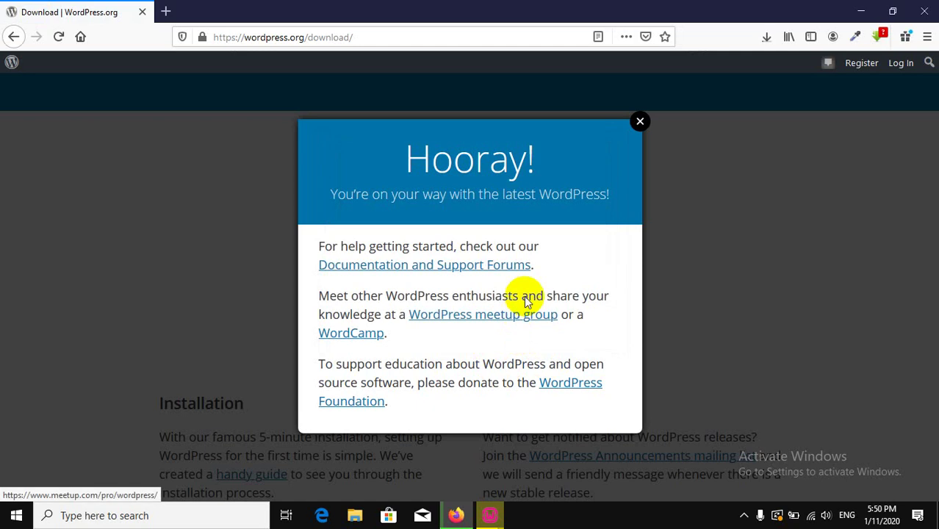
click(640, 123)
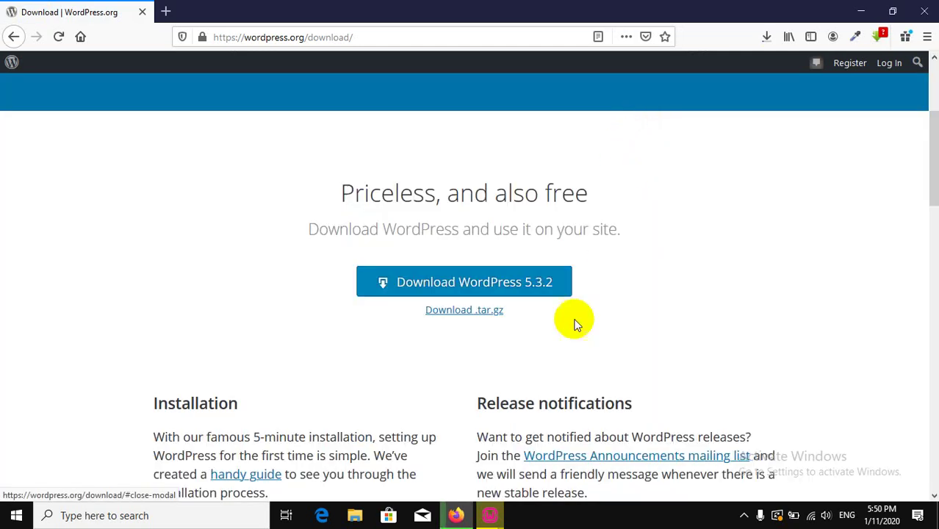
Agree to WampServer's prompt to choose a different default browser.
mouse_move(490, 515)
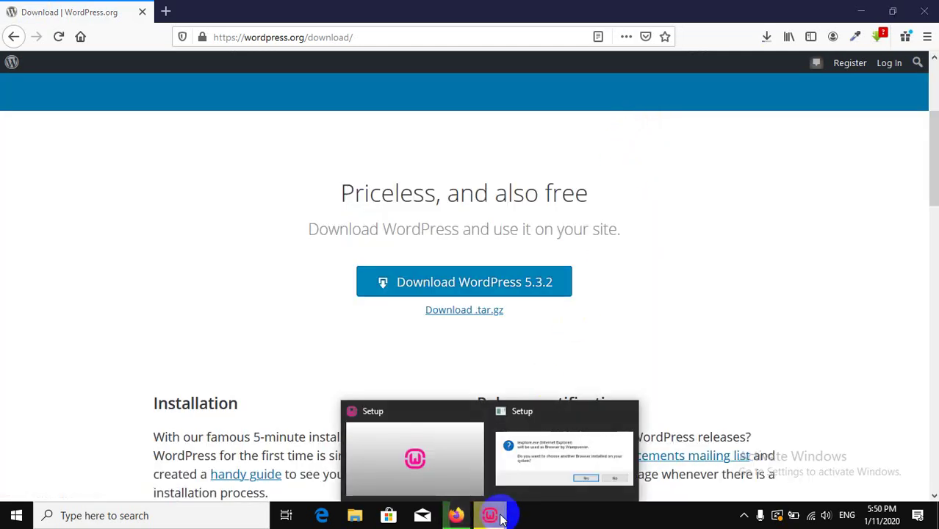
click(545, 449)
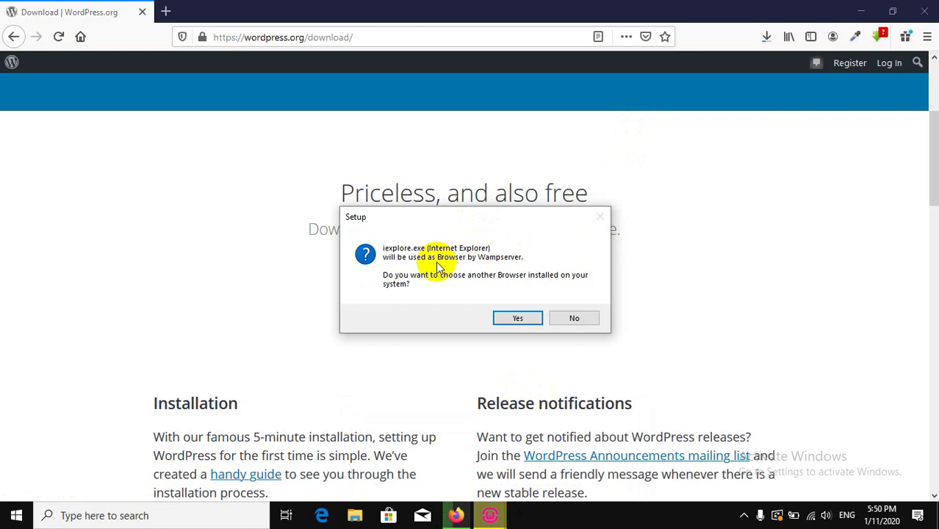
click(519, 318)
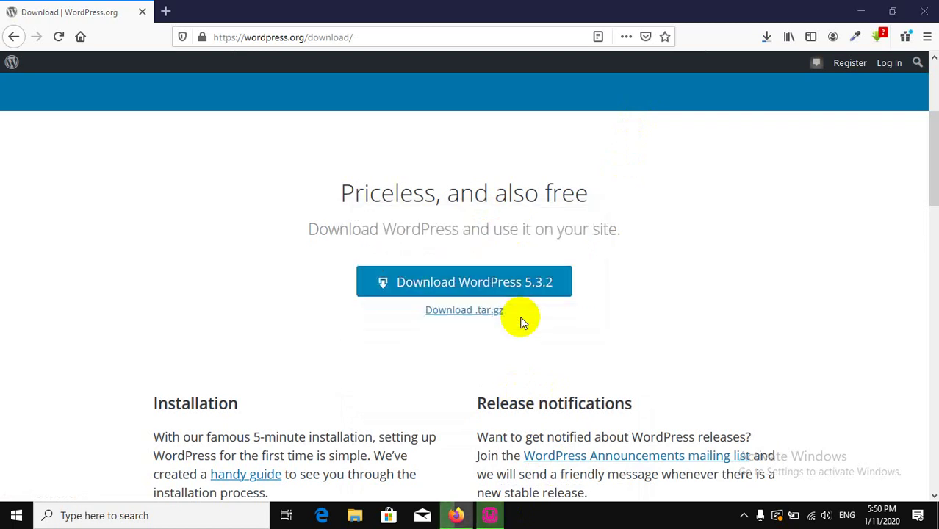
click(490, 517)
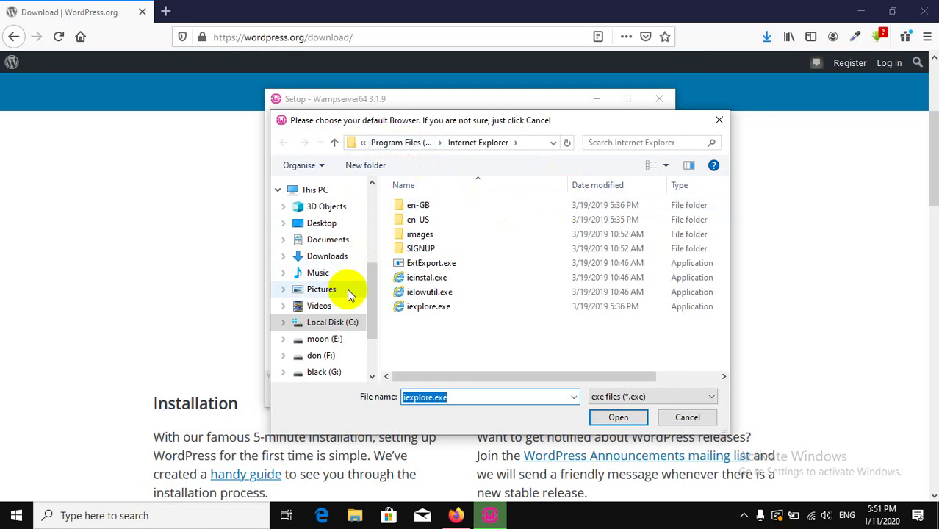
Set C:\Program Files (x86)\Mozilla Firefox\firefox.exe as WampServer's default browser.
click(334, 324)
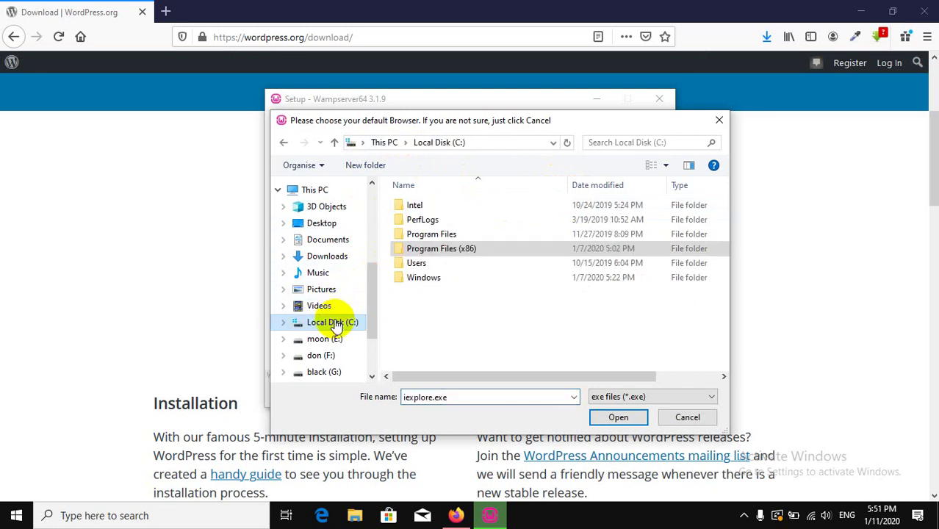
double_click(449, 241)
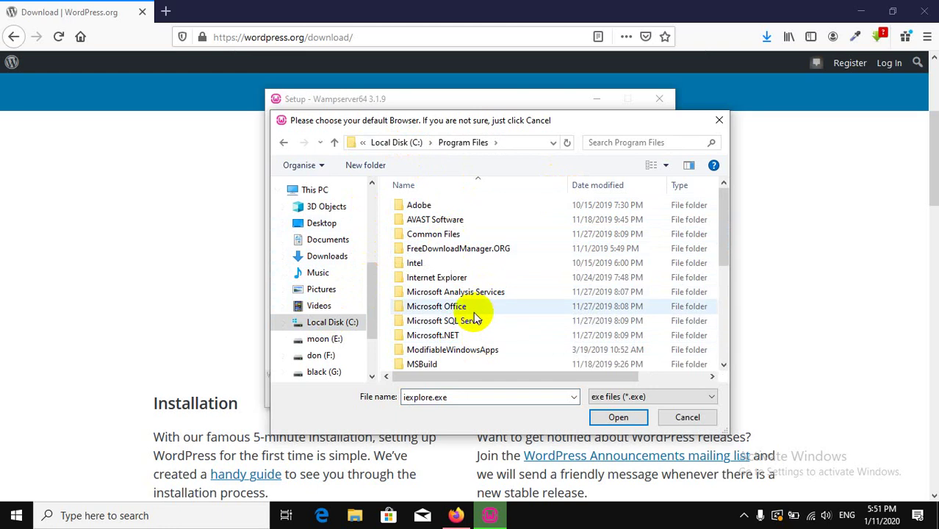
scroll(476, 311, down, 4)
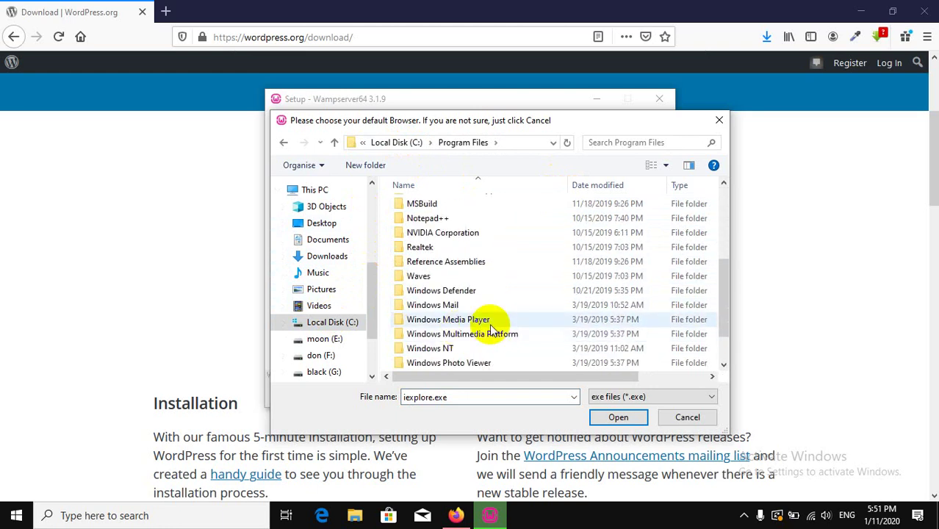
scroll(507, 312, down, 1)
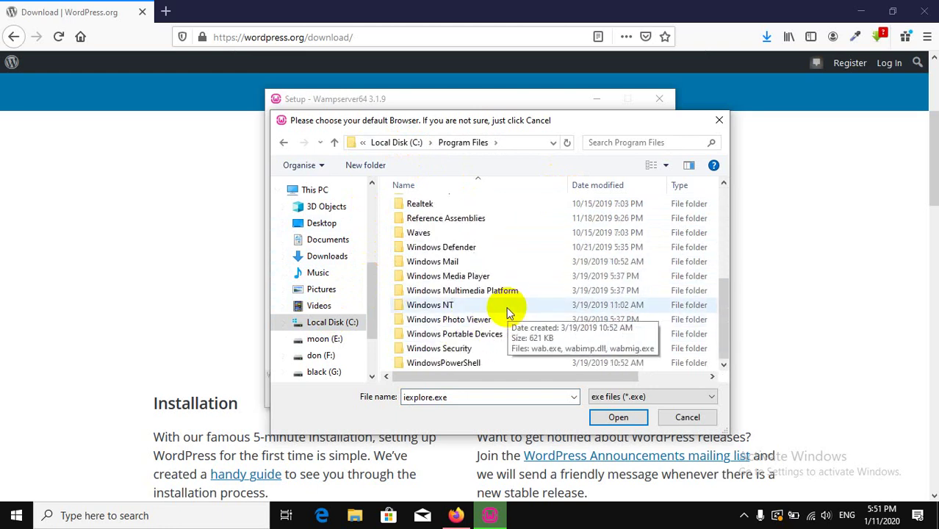
scroll(506, 312, up, 3)
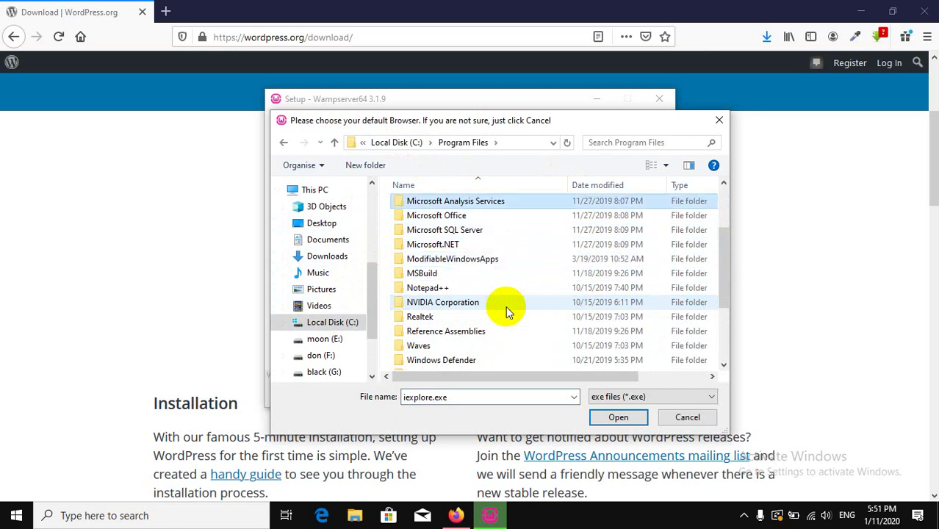
click(397, 142)
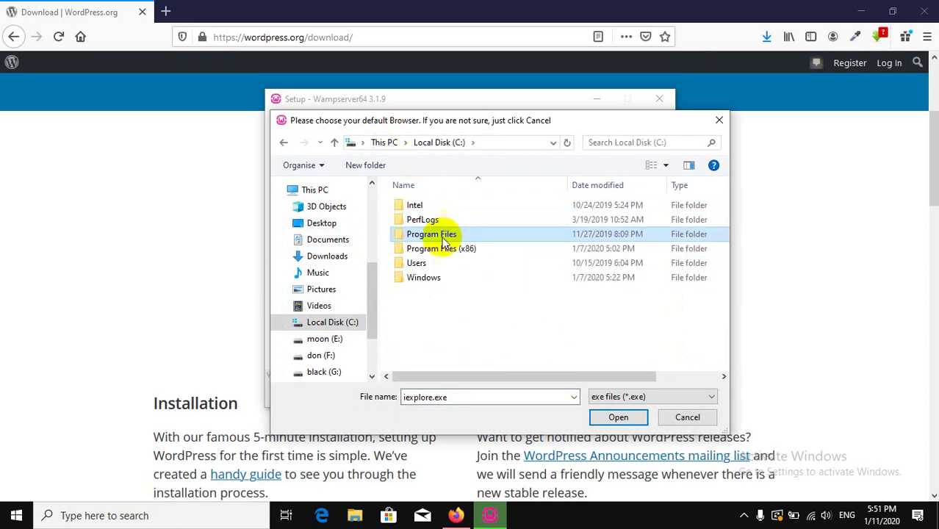
double_click(498, 249)
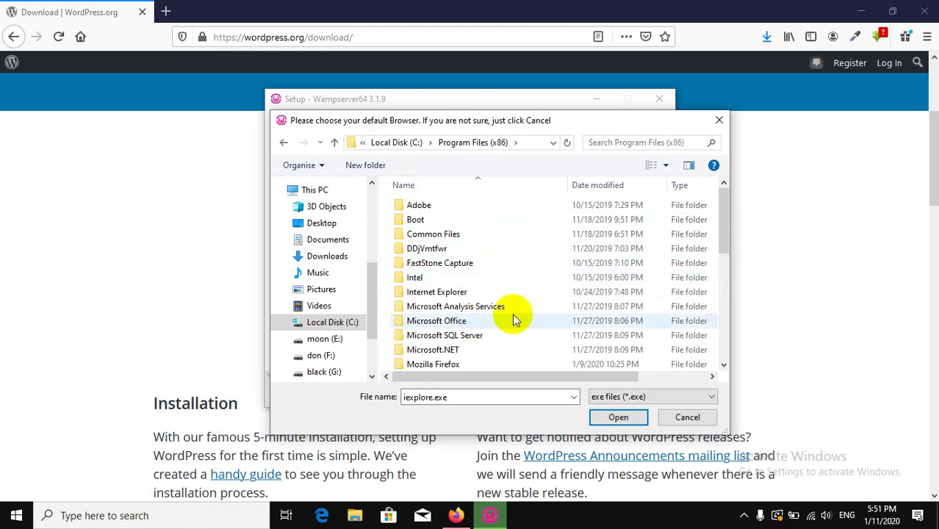
double_click(467, 362)
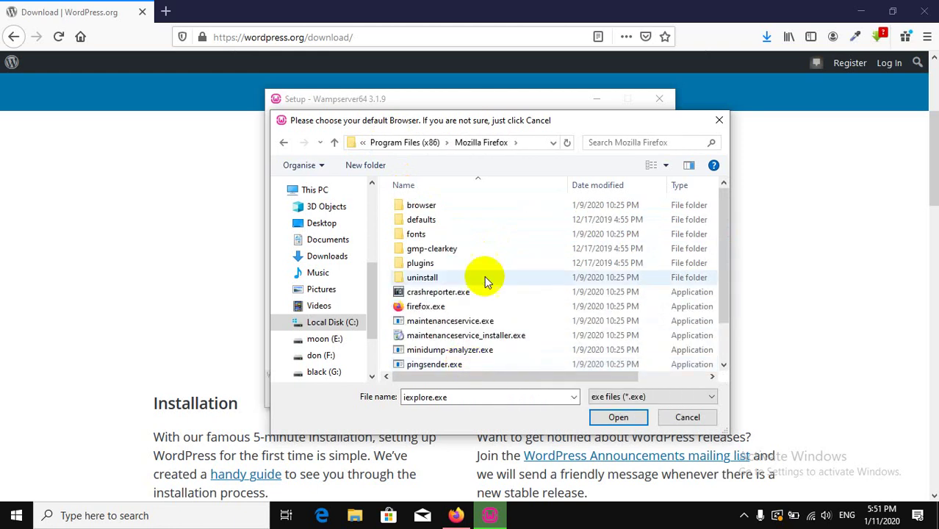
click(433, 309)
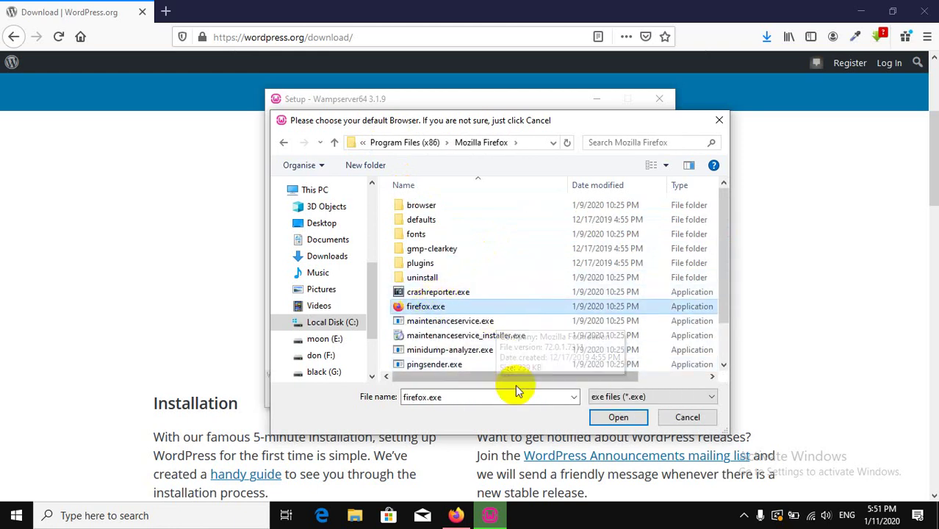
click(628, 419)
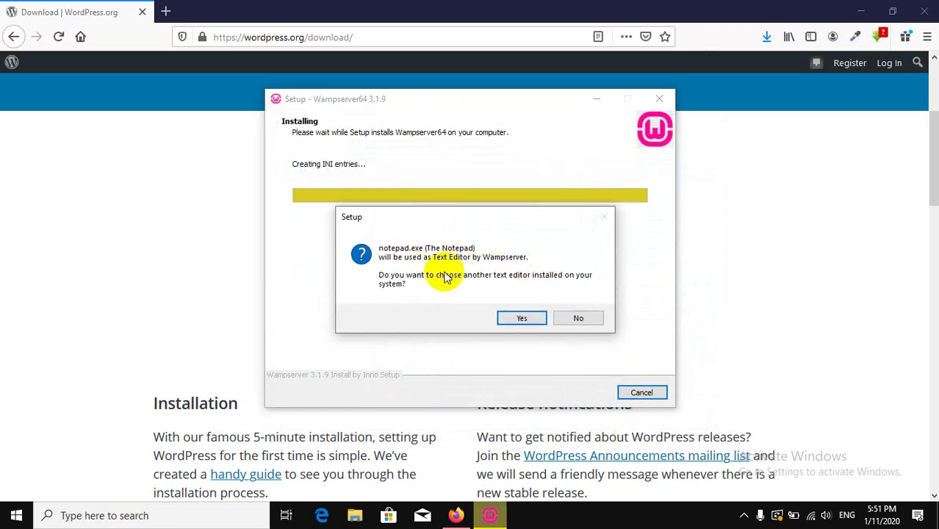
Agree to choose a different text editor and search C:\Program Files for Notepad++.
click(523, 317)
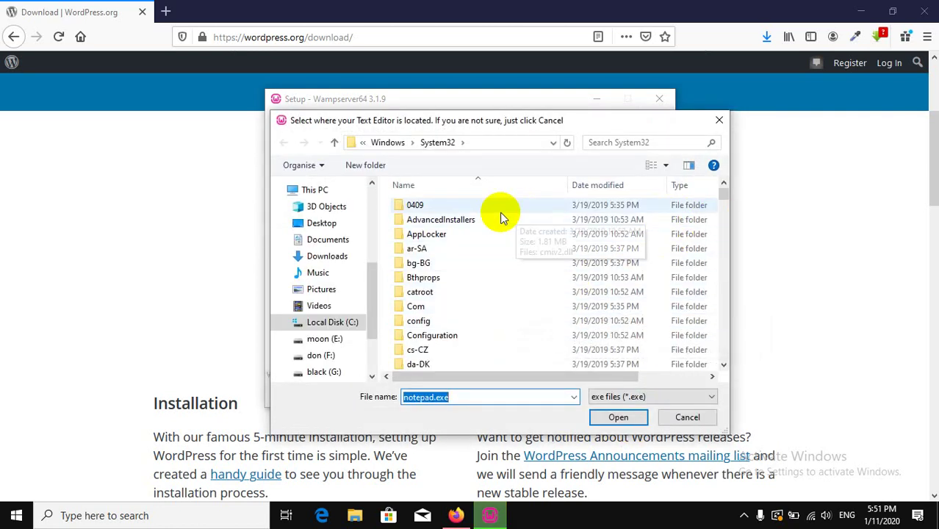
click(387, 142)
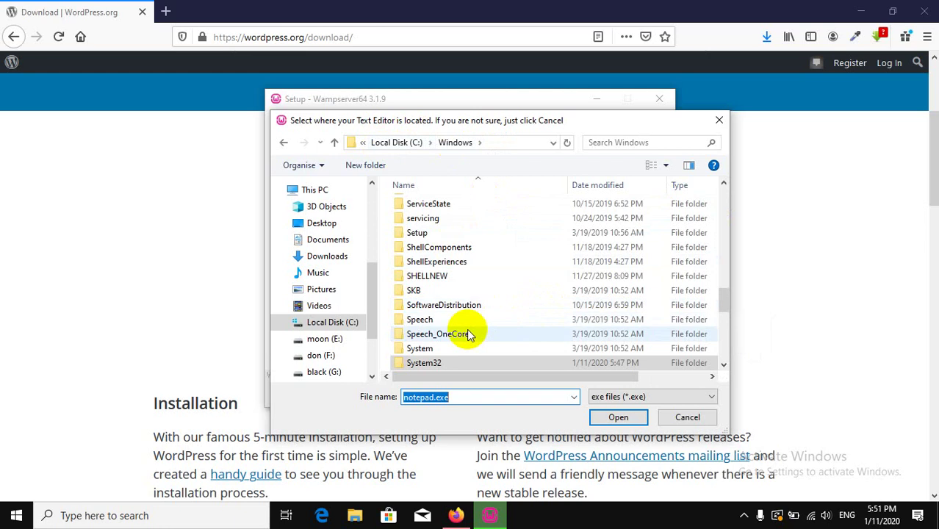
click(327, 323)
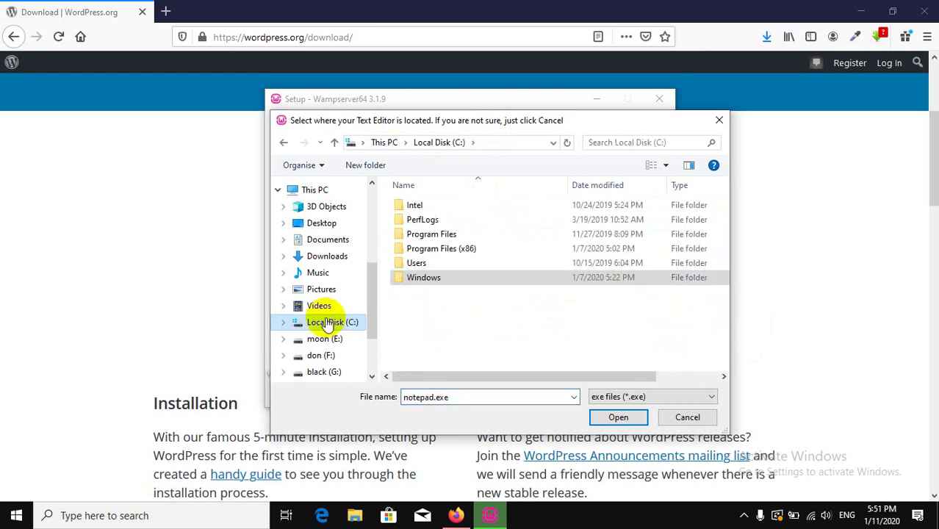
double_click(473, 236)
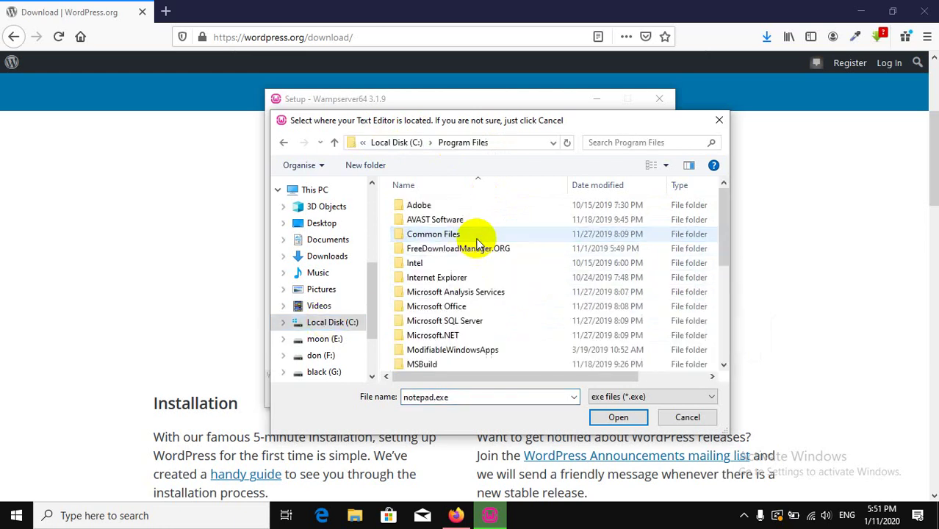
scroll(476, 268, down, 4)
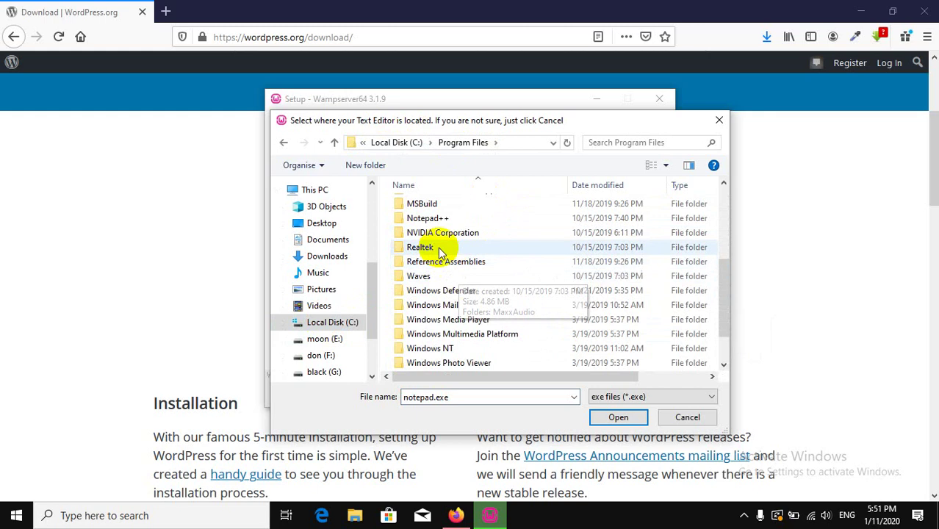
double_click(426, 218)
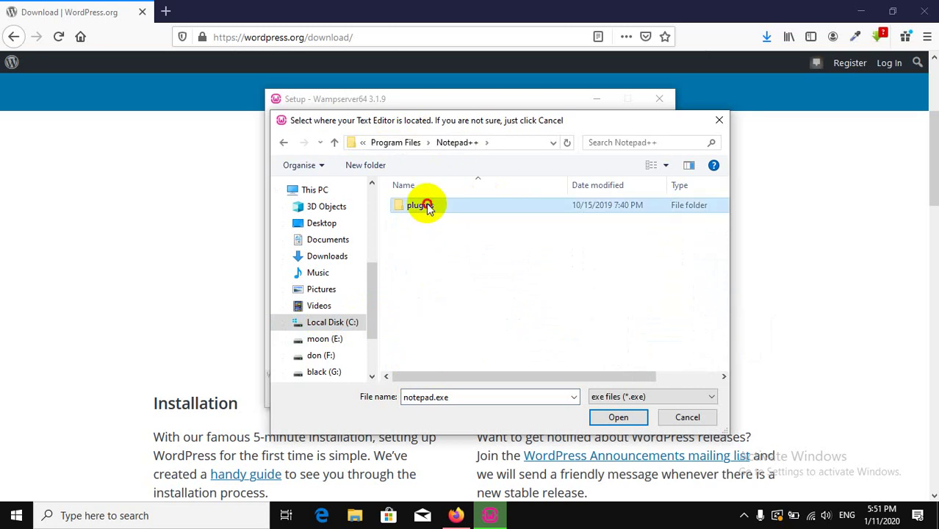
double_click(428, 208)
double_click(439, 208)
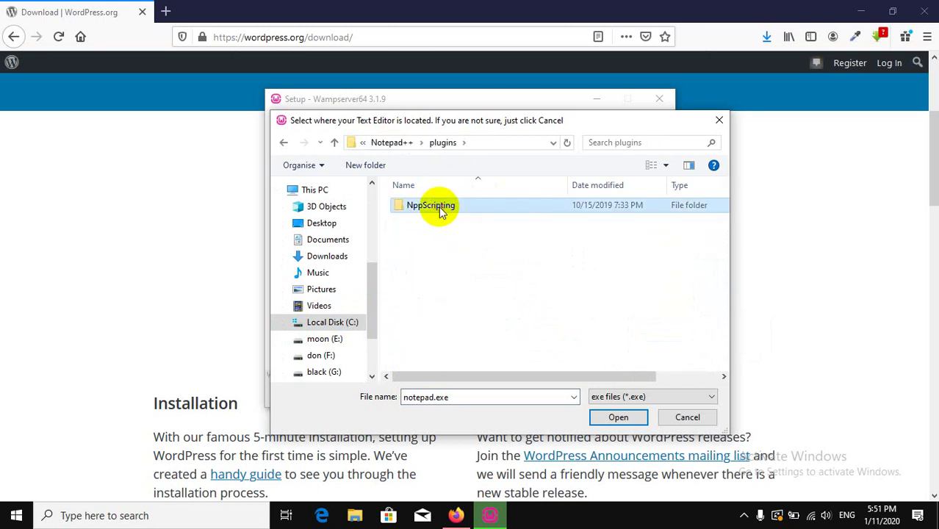
double_click(438, 208)
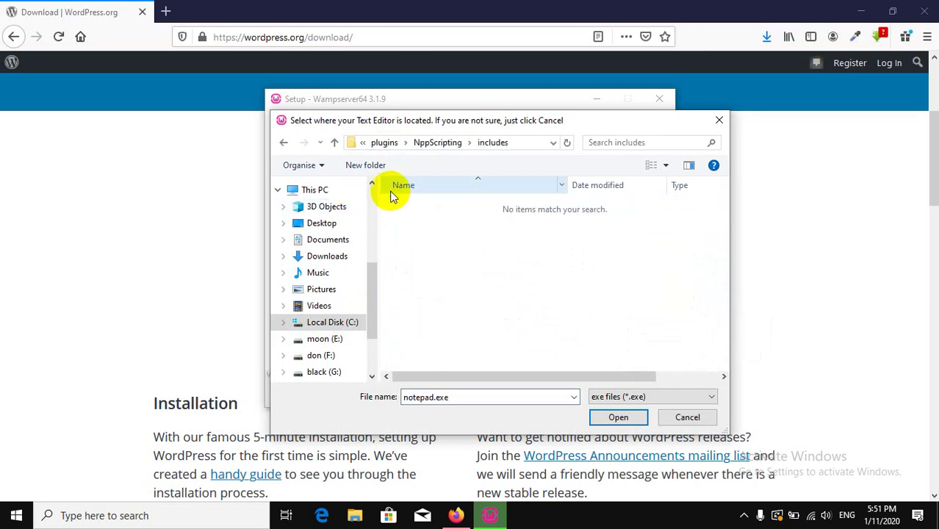
Set notepad++.exe from C:\Program Files (x86)\Notepad++ as WampServer's text editor.
click(323, 322)
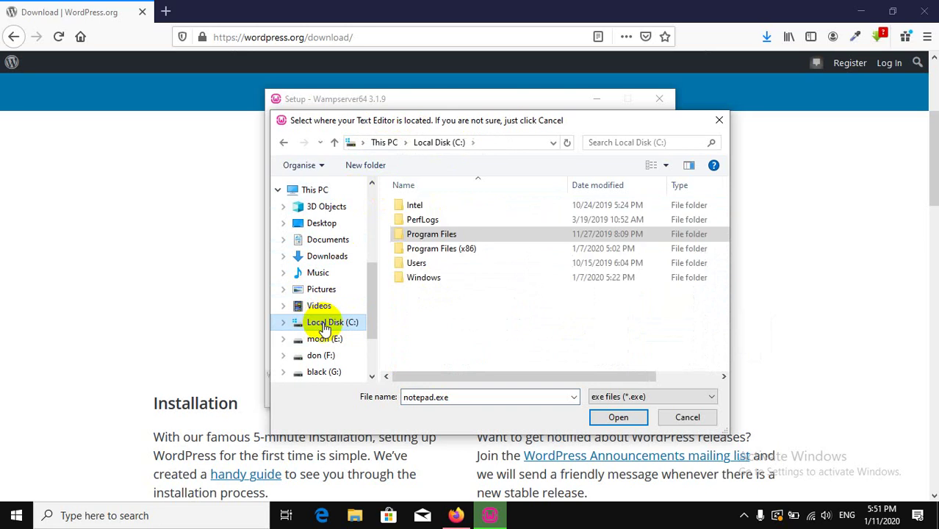
double_click(426, 249)
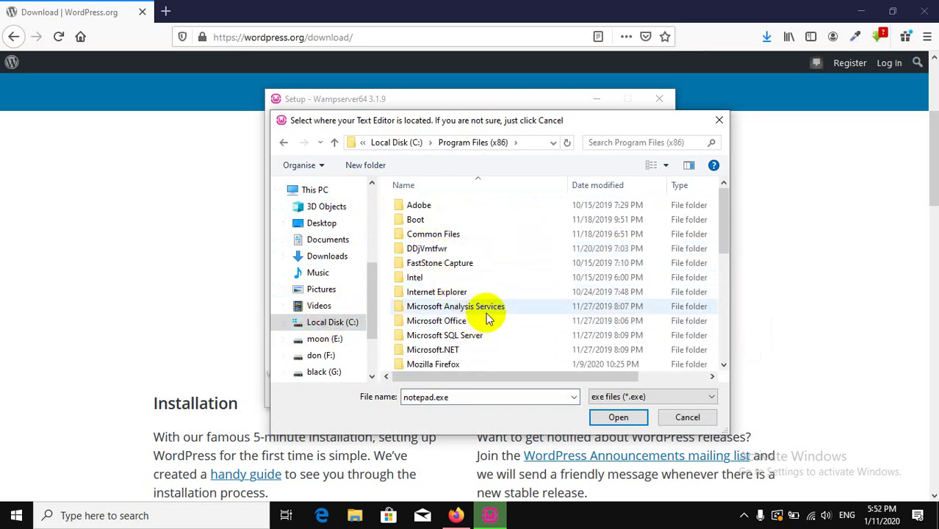
scroll(486, 316, down, 3)
click(426, 304)
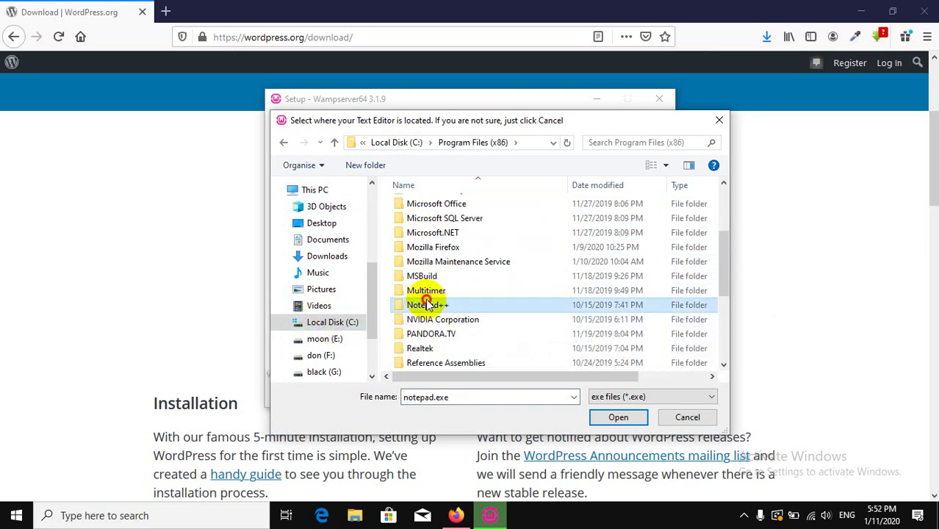
double_click(426, 304)
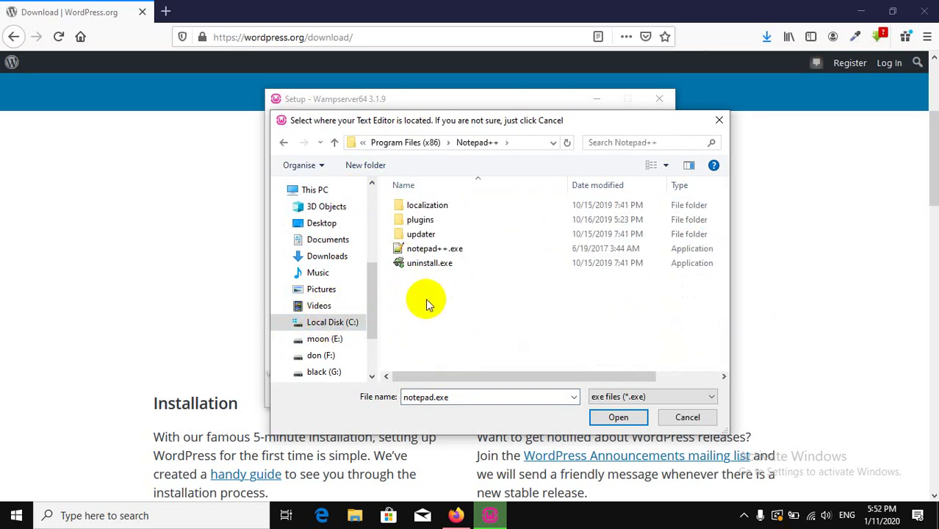
double_click(417, 250)
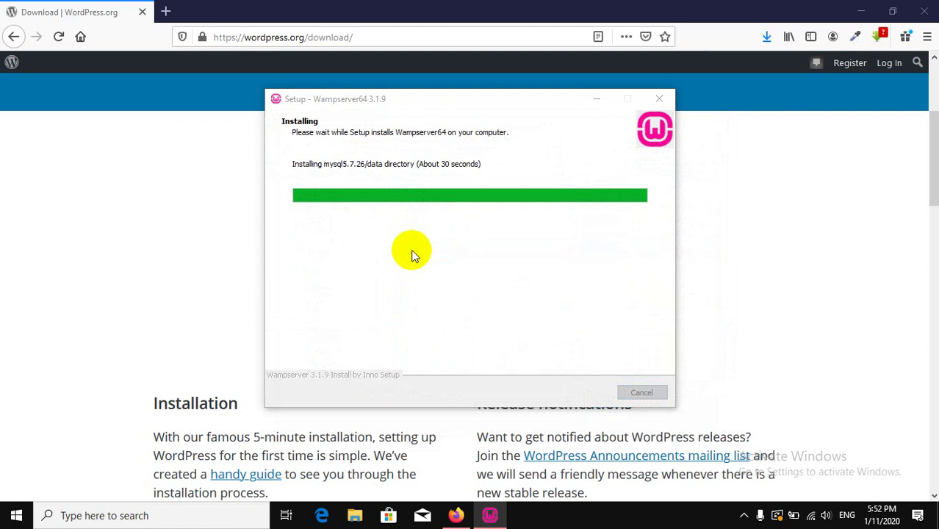
Show the finished wordpress-5.3.2.zip download in its Downloads folder in File Explorer.
click(766, 37)
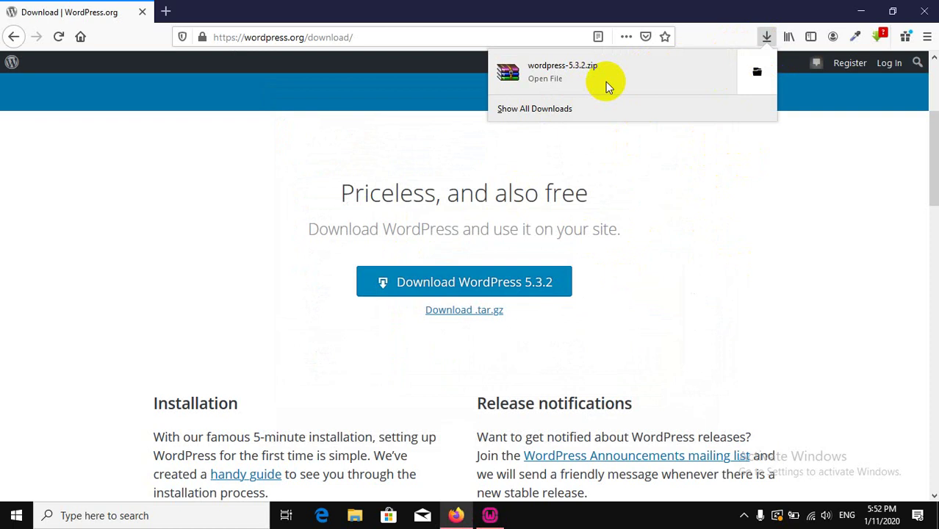
click(757, 74)
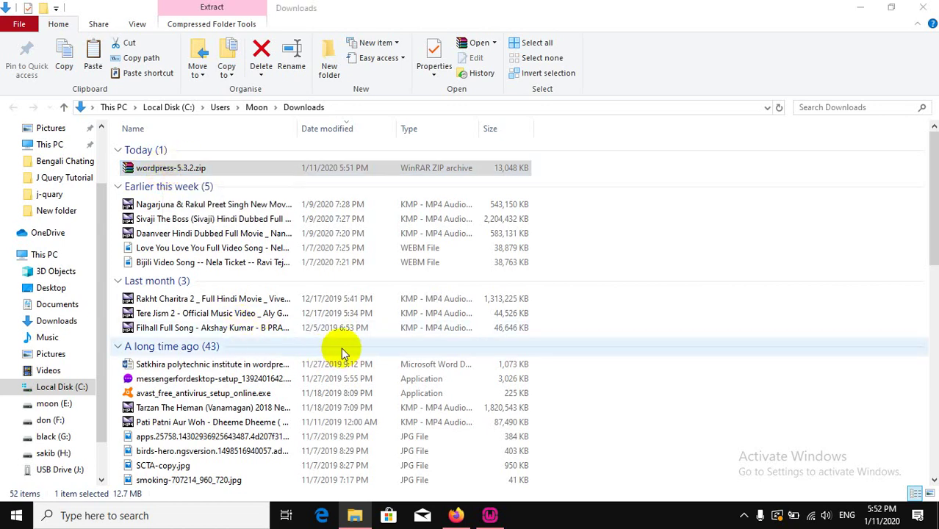
Open wordpress-5.3.2.zip in WinRAR, minimize Explorer, the installer and Firefox, and maximize WinRAR.
key(Return)
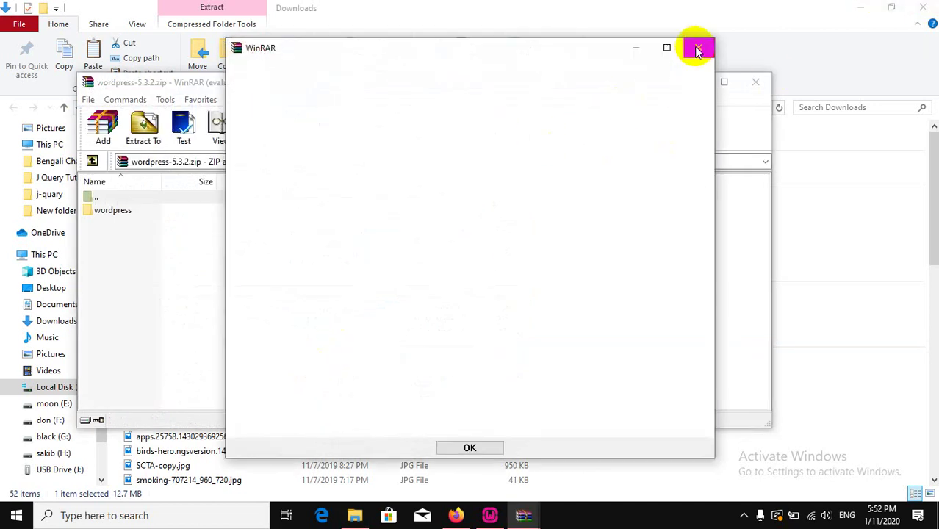
click(697, 49)
click(494, 517)
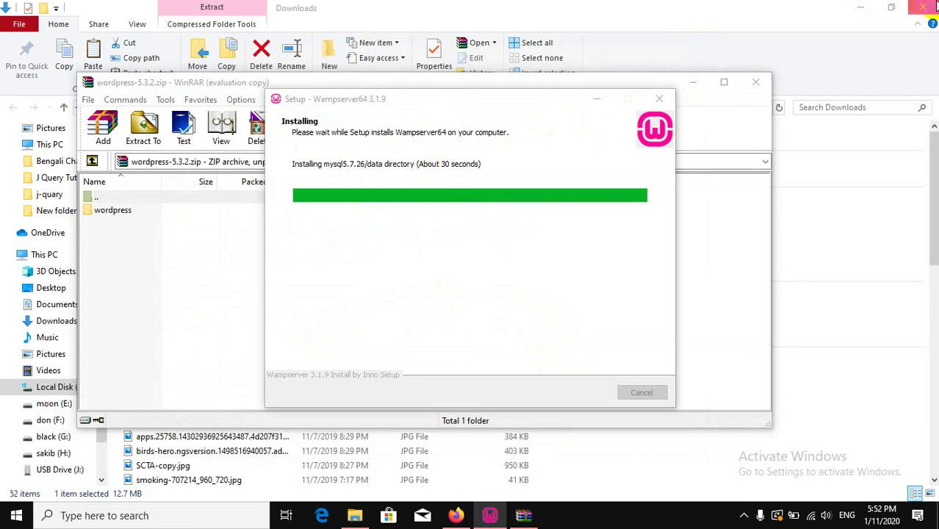
click(922, 7)
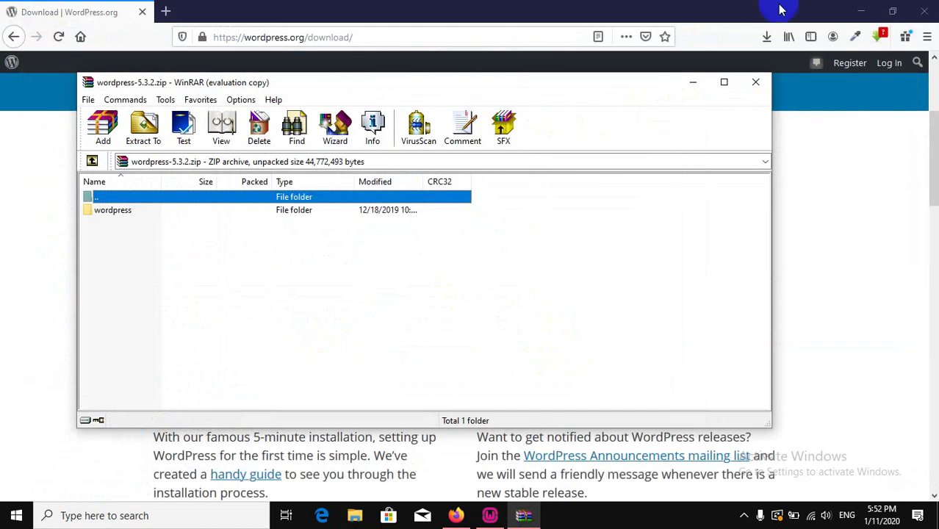
click(924, 9)
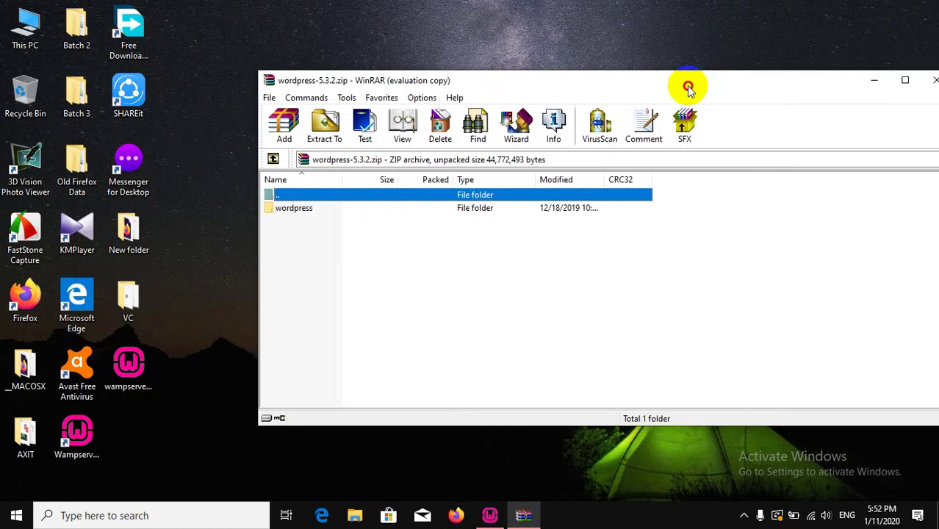
double_click(691, 87)
Finish the WampServer setup wizard and move the wampserver desktop shortcut into the VC folder.
click(890, 8)
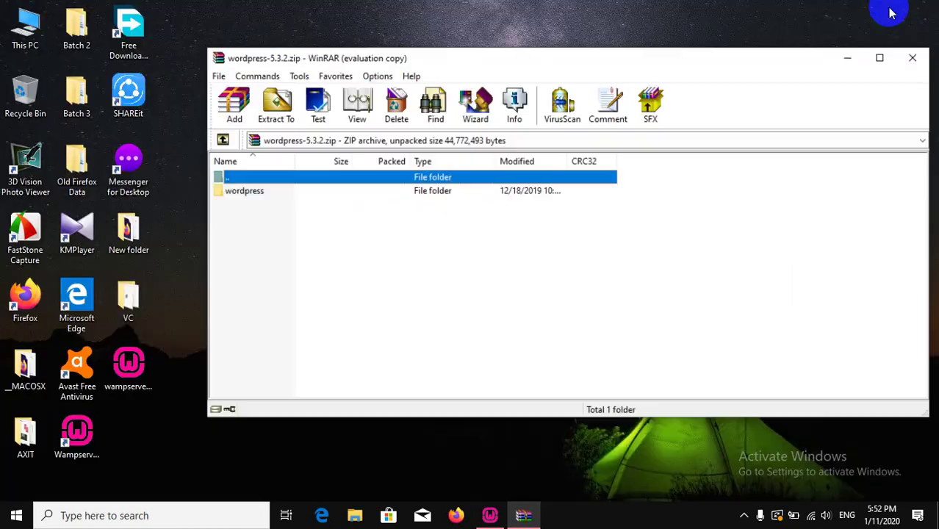
click(490, 515)
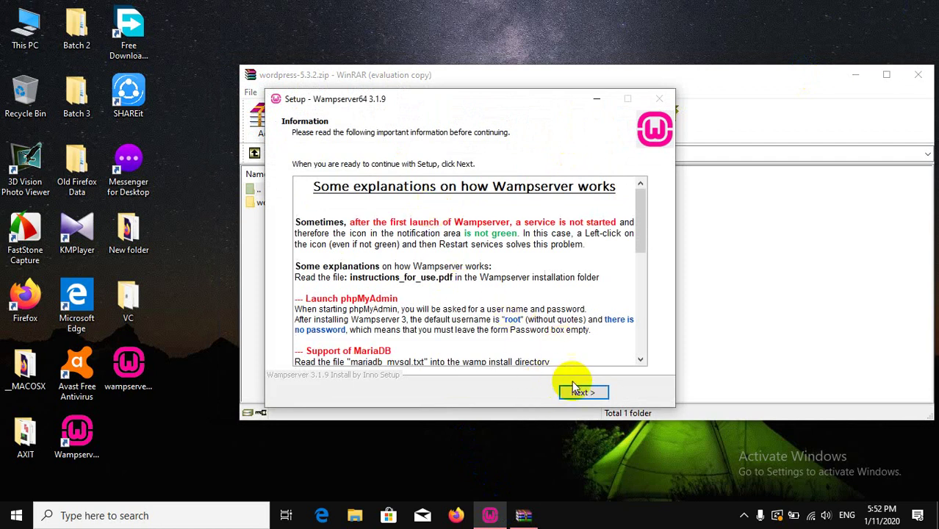
click(581, 390)
click(582, 393)
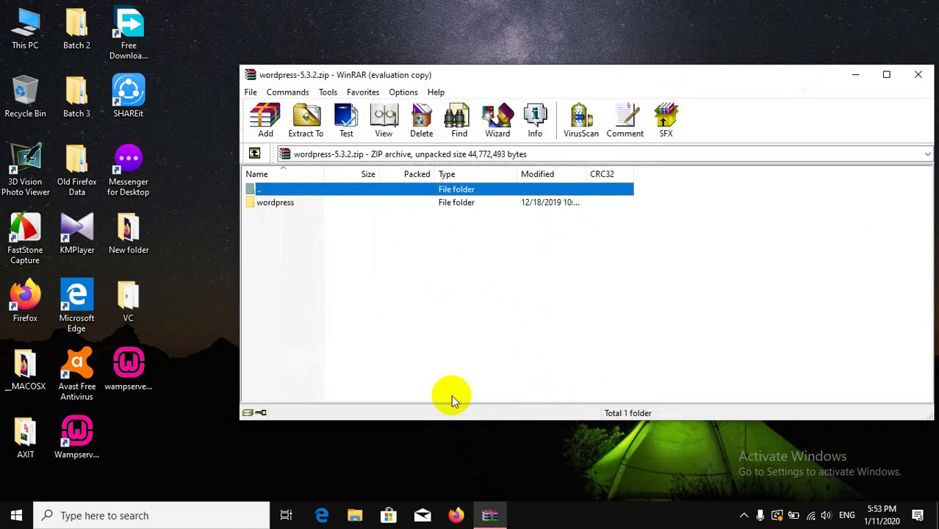
click(127, 392)
drag(127, 375, 129, 303)
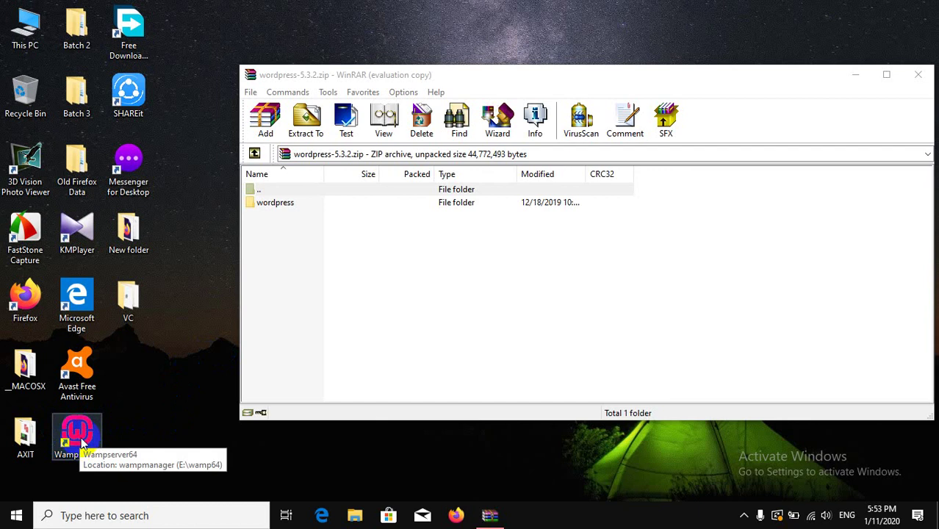
Launch WampServer from the Wampserver64 desktop shortcut.
click(121, 438)
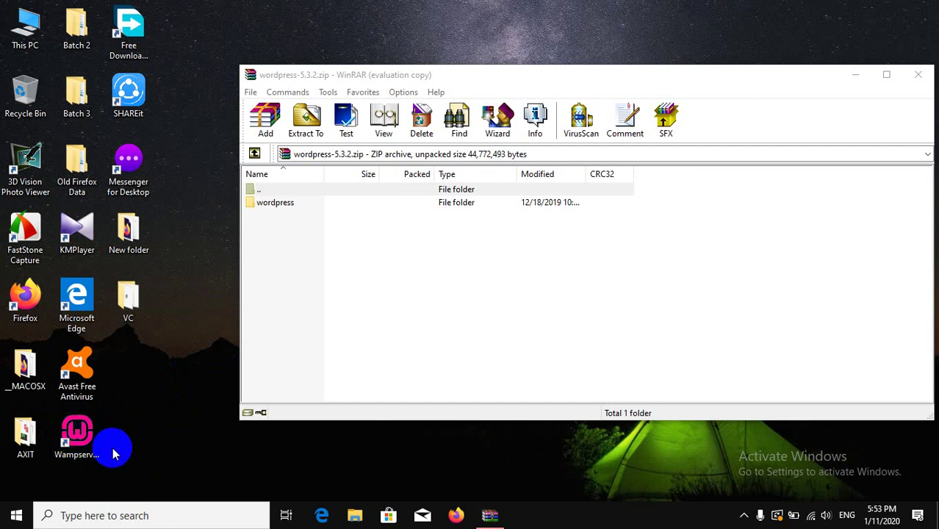
click(65, 432)
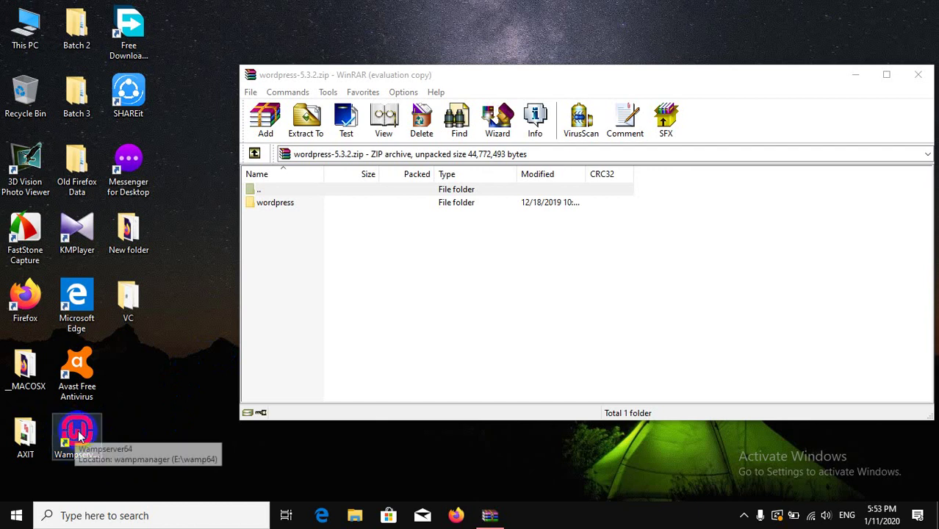
click(79, 435)
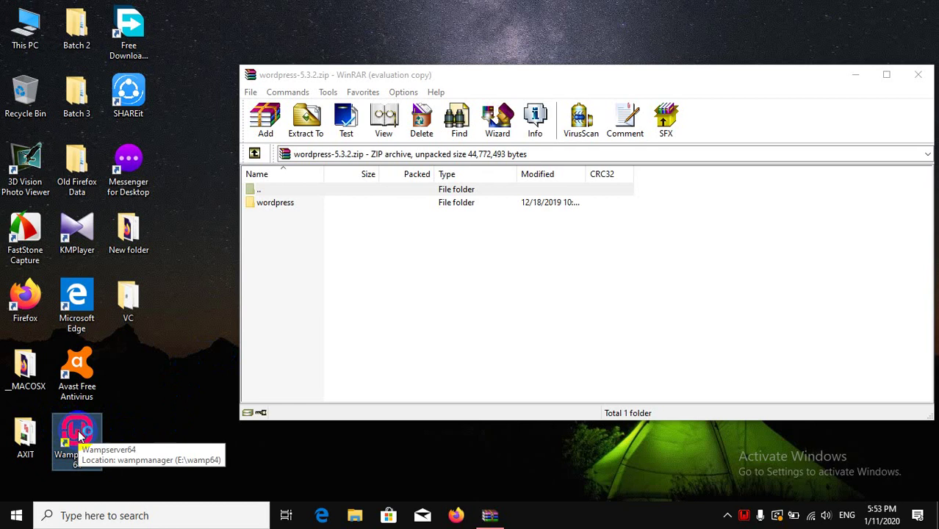
double_click(80, 436)
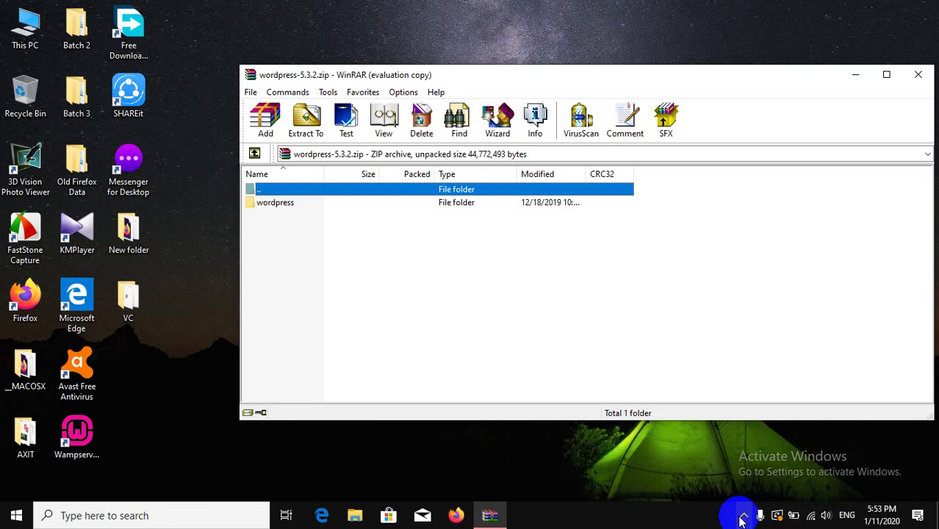
Pin the WampServer icon from the hidden tray icons onto the taskbar.
click(741, 516)
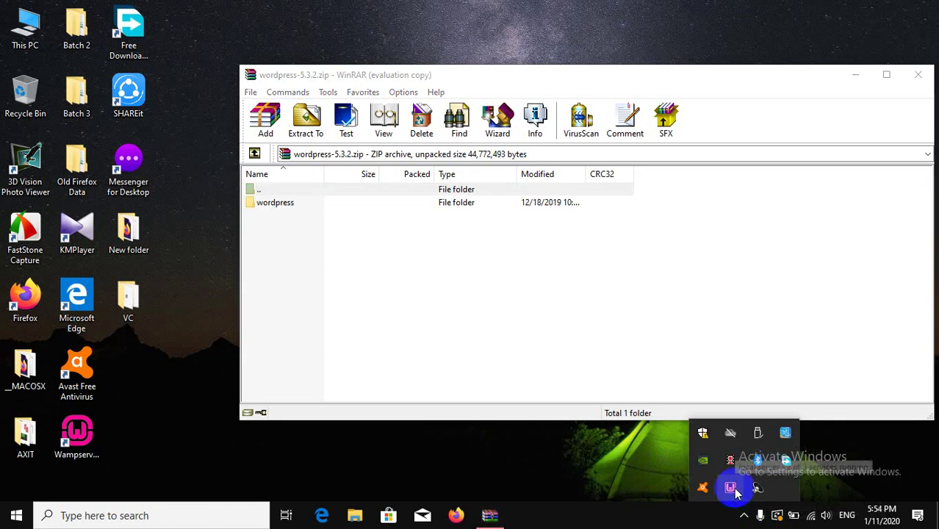
drag(731, 487, 743, 514)
click(725, 517)
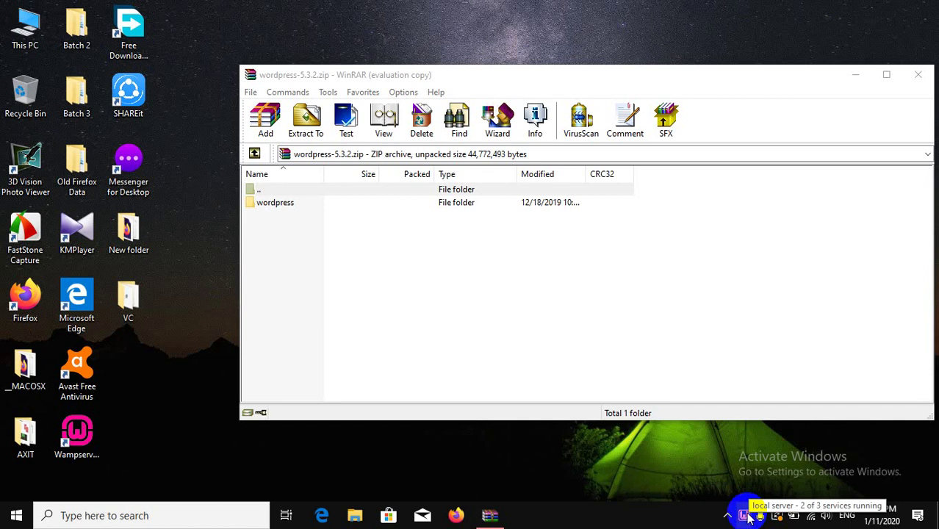
Restart all WampServer services from its tray menu.
click(746, 515)
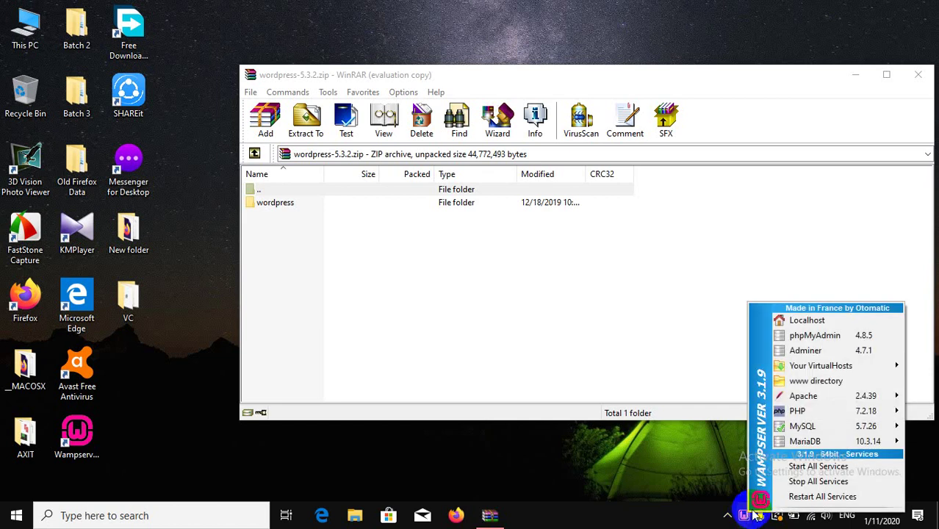
click(804, 507)
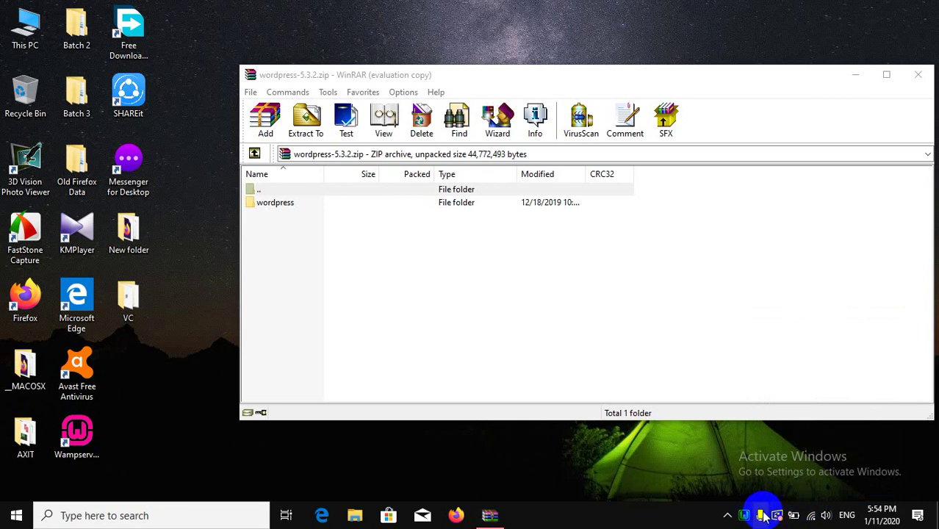
mouse_move(745, 516)
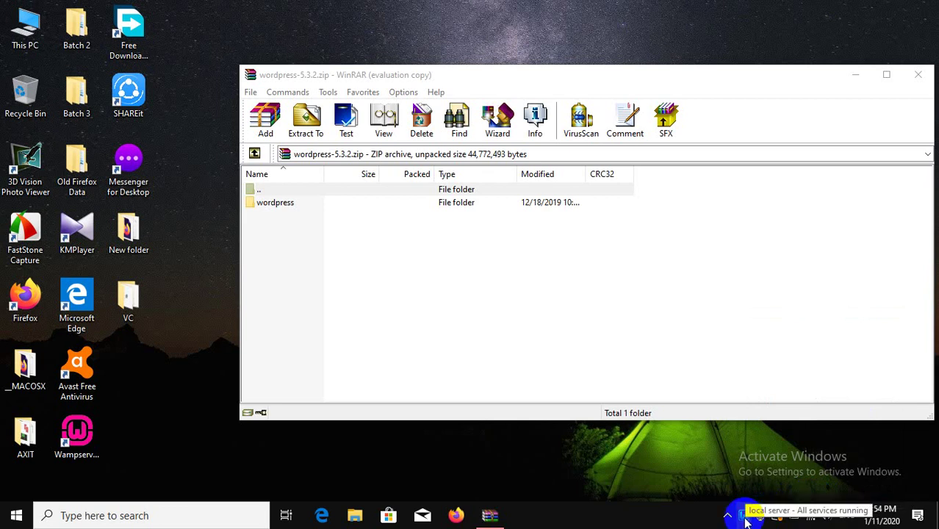
Load localhost in Firefox to view the WampServer homepage, then minimize the browser.
click(460, 514)
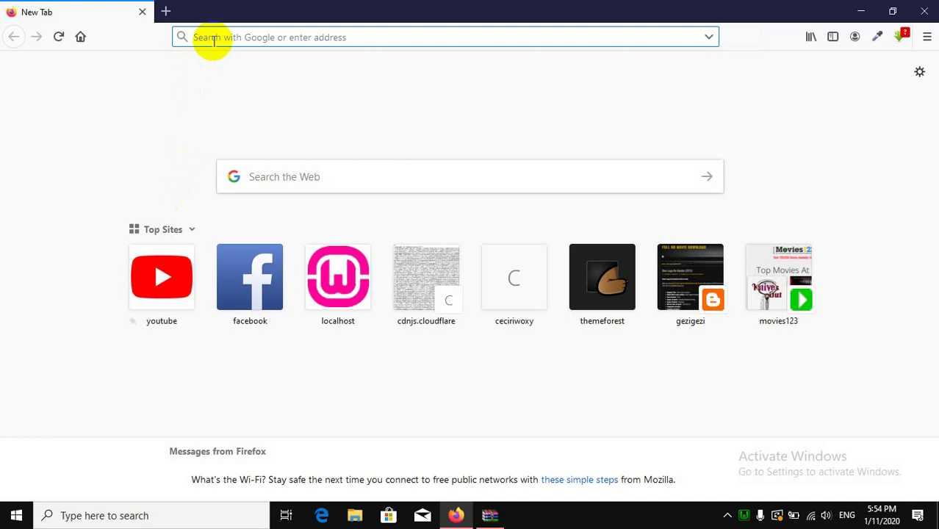
text(local)
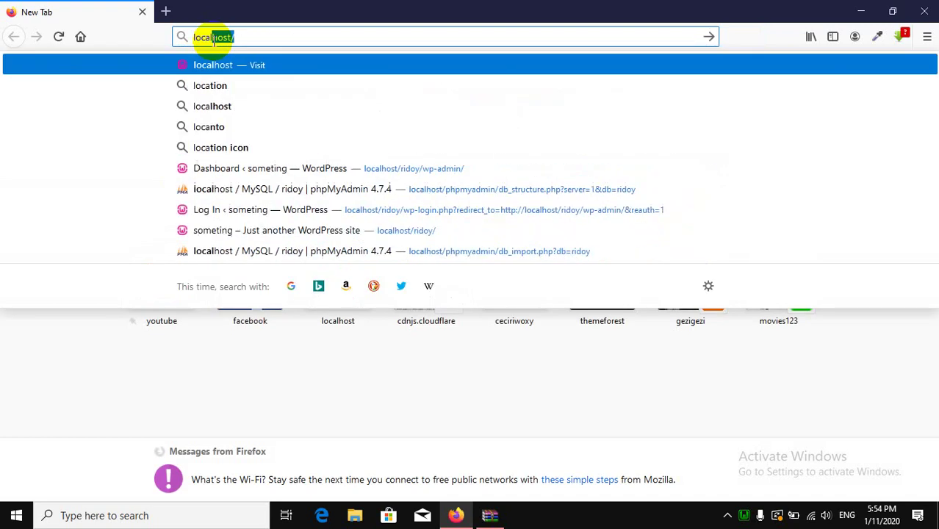
text(host)
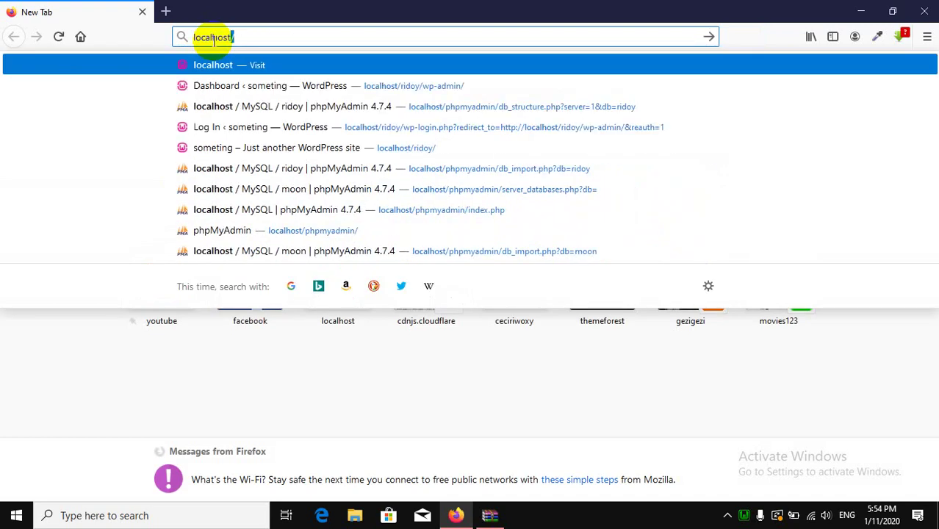
key(Return)
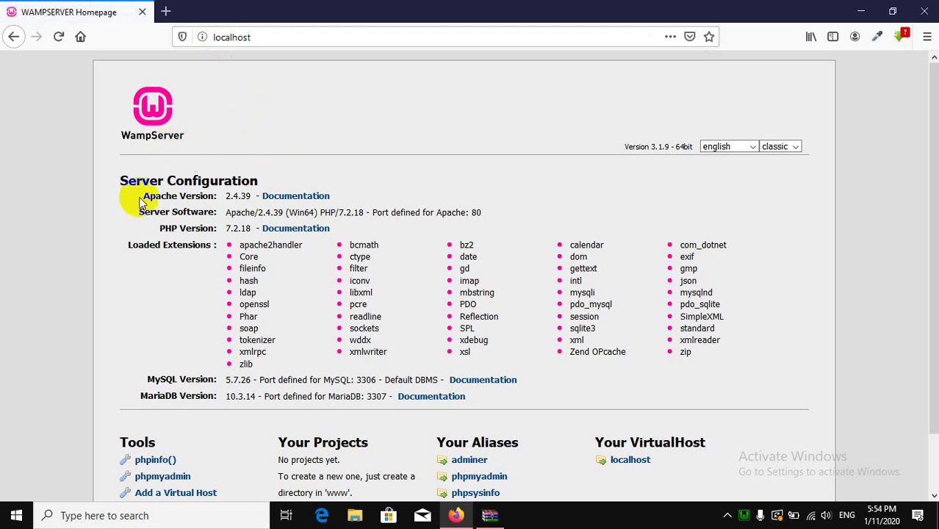
scroll(167, 288, down, 2)
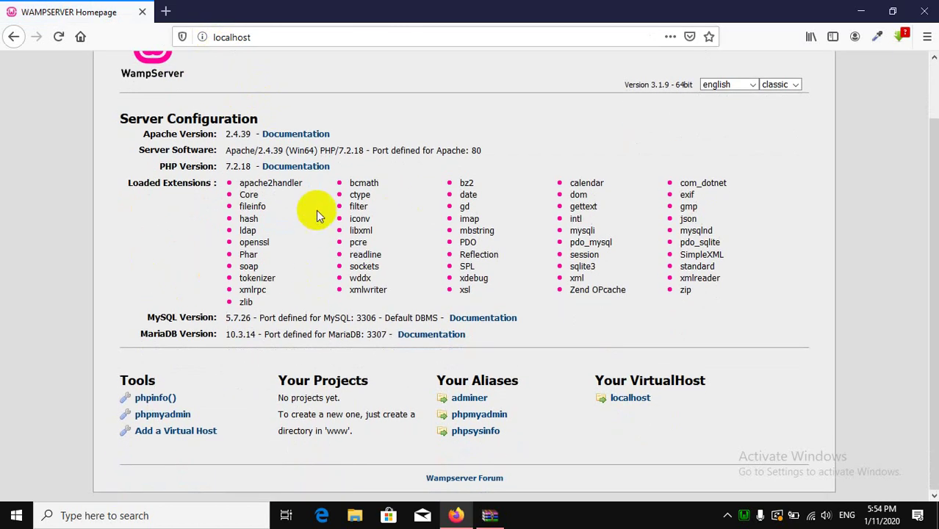
scroll(459, 208, up, 2)
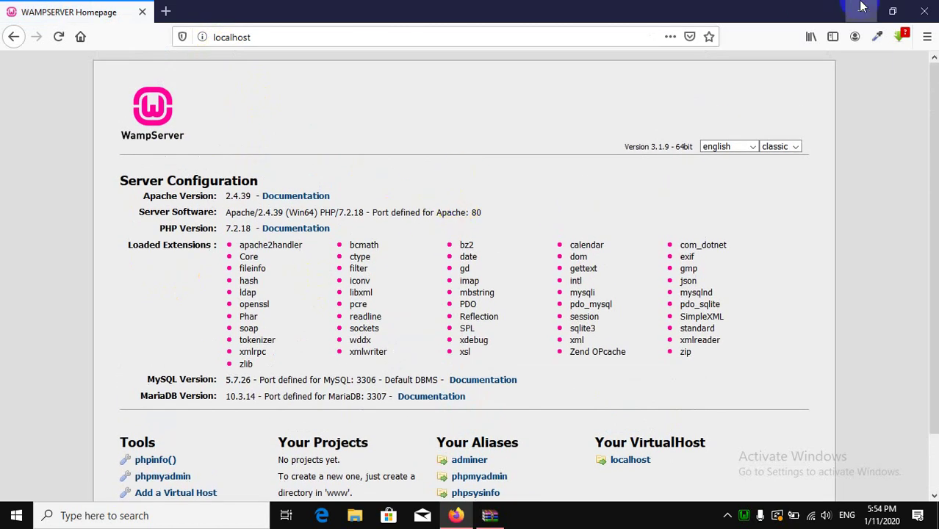
click(860, 11)
drag(698, 82, 687, 79)
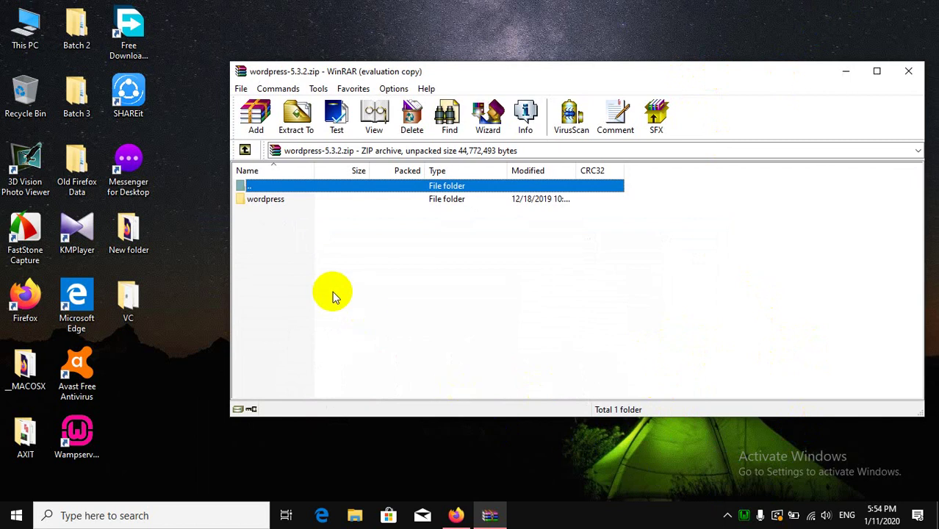
Open the www directory from the WampServer menu, then close that window.
click(744, 516)
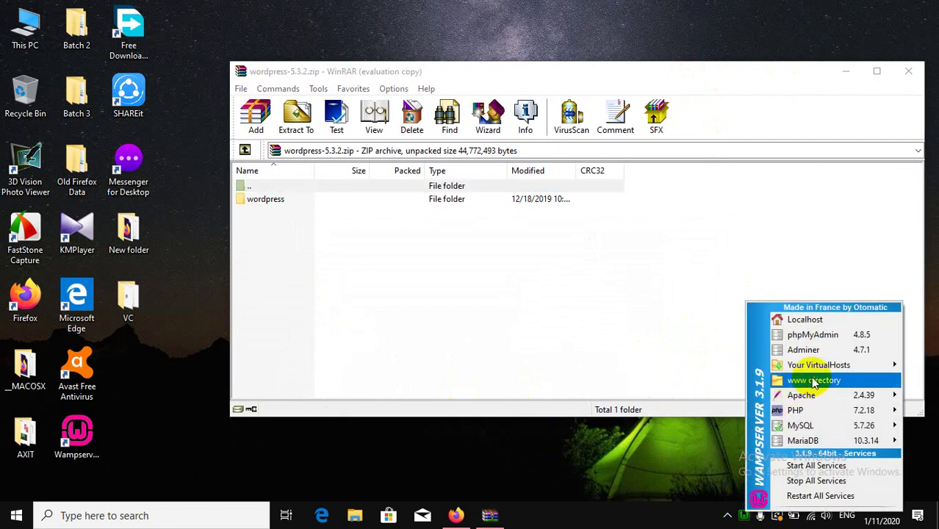
click(808, 382)
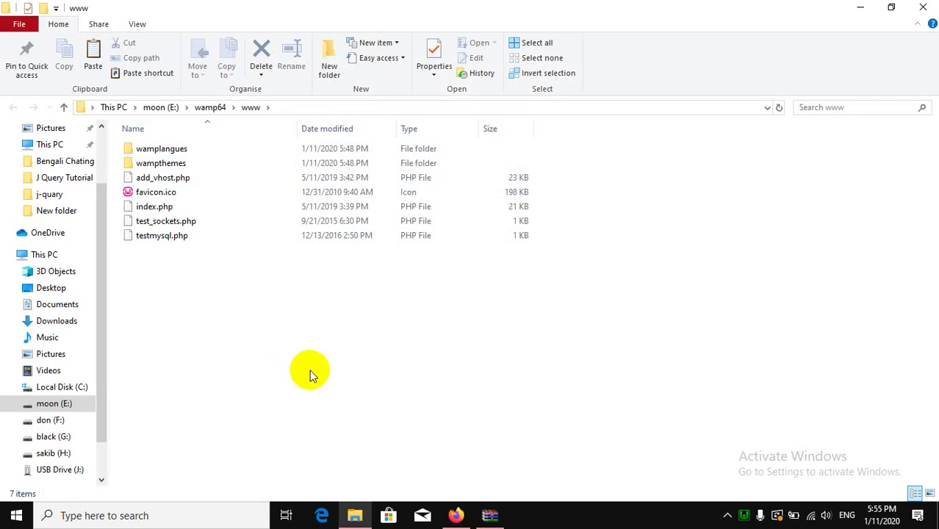
click(922, 8)
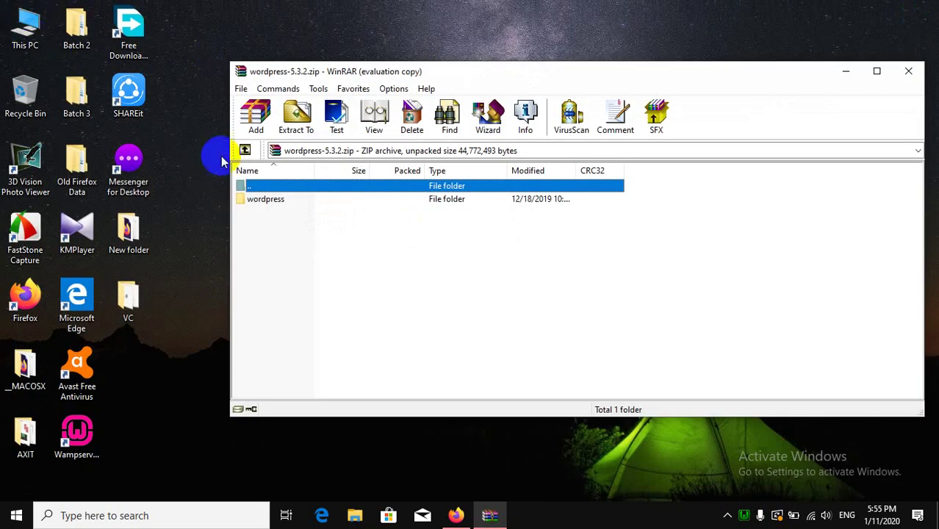
Browse This PC to moon (E:) > wamp64 > www in File Explorer.
double_click(35, 35)
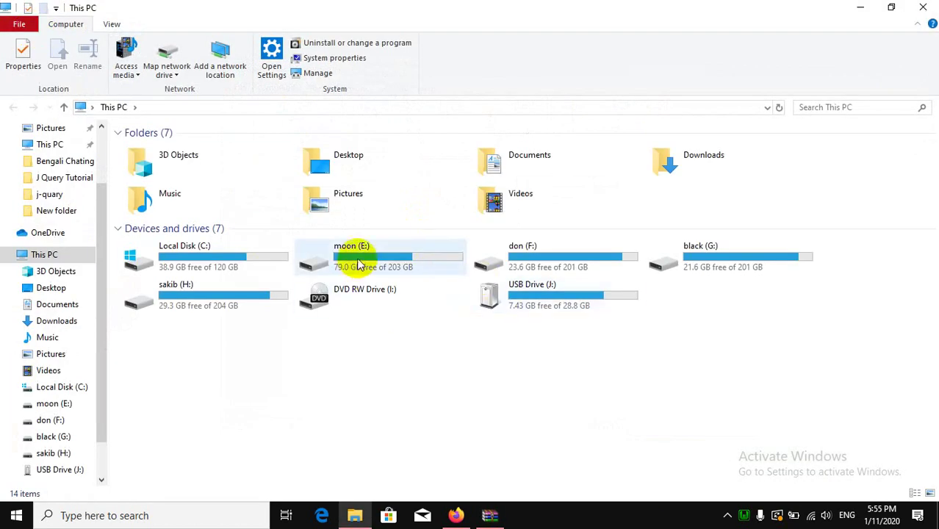
double_click(360, 263)
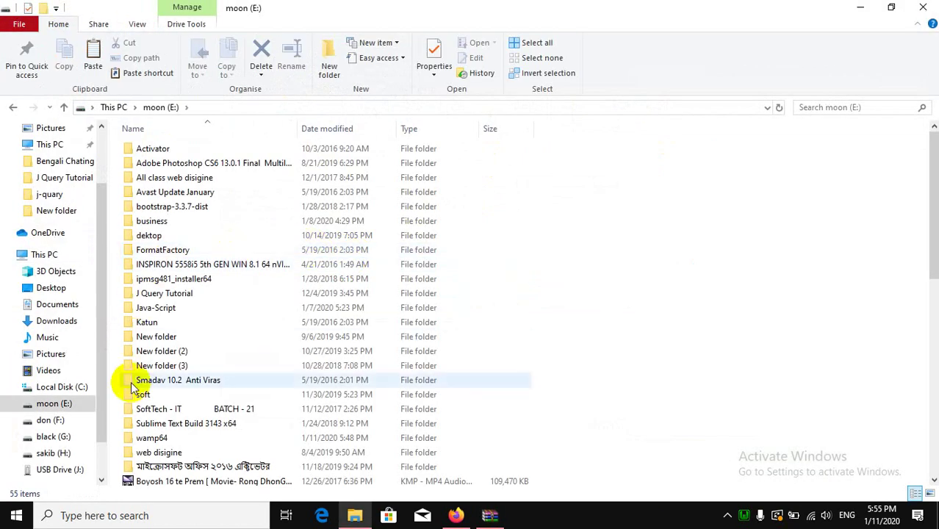
double_click(165, 440)
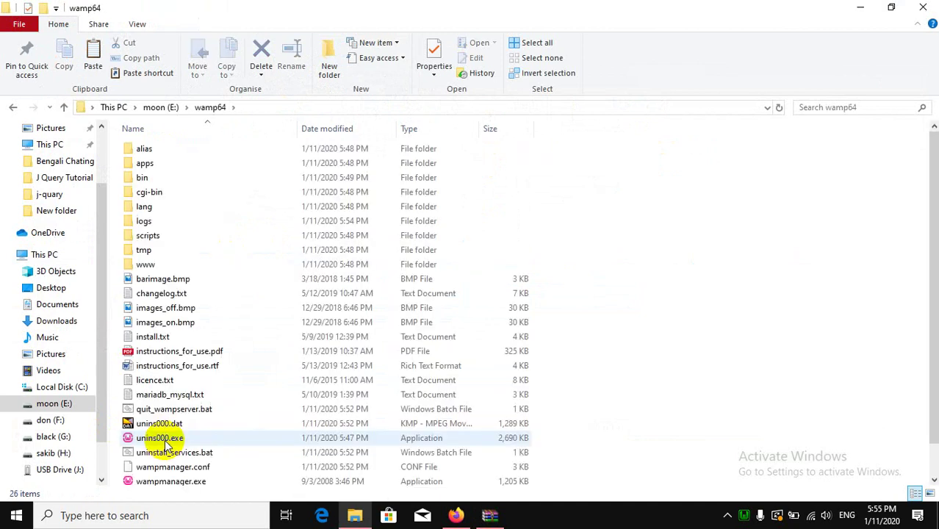
double_click(144, 266)
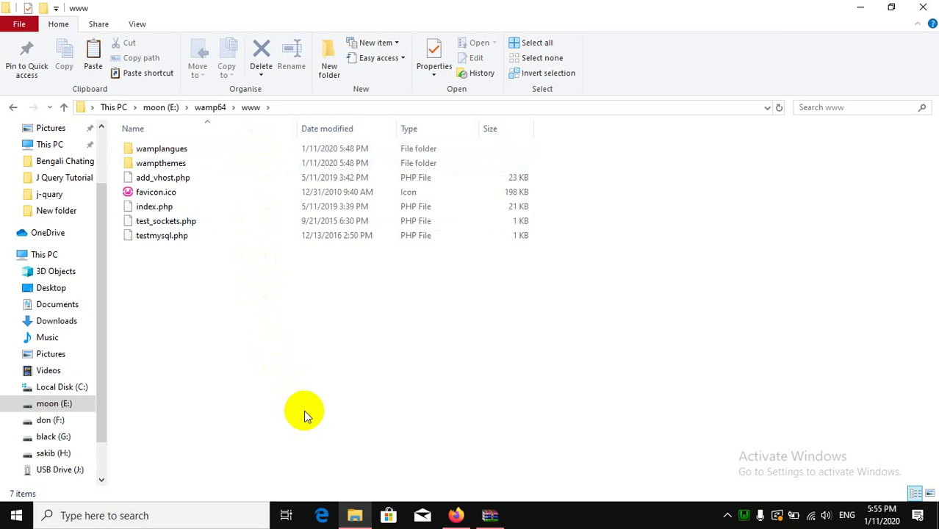
Create a new folder named wordpress1 in E:\wamp64\www and open it.
right_click(295, 370)
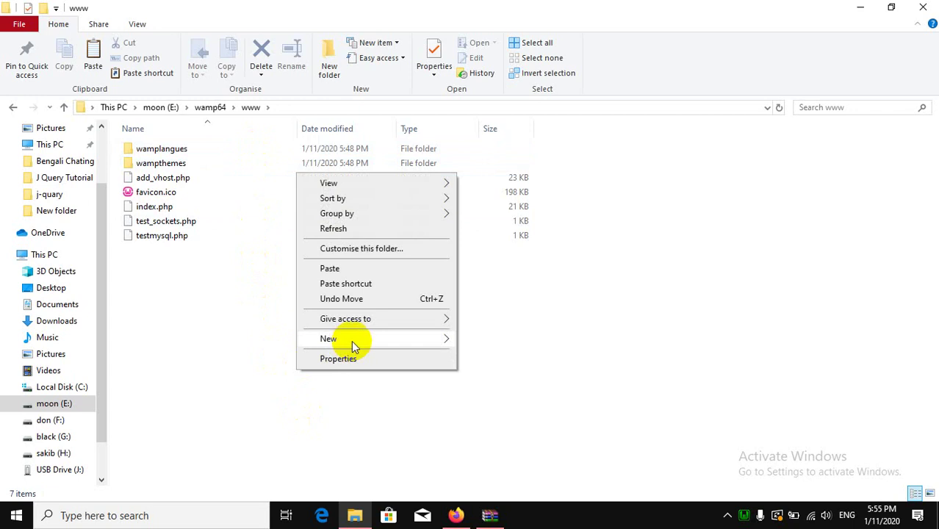
mouse_move(352, 339)
click(474, 338)
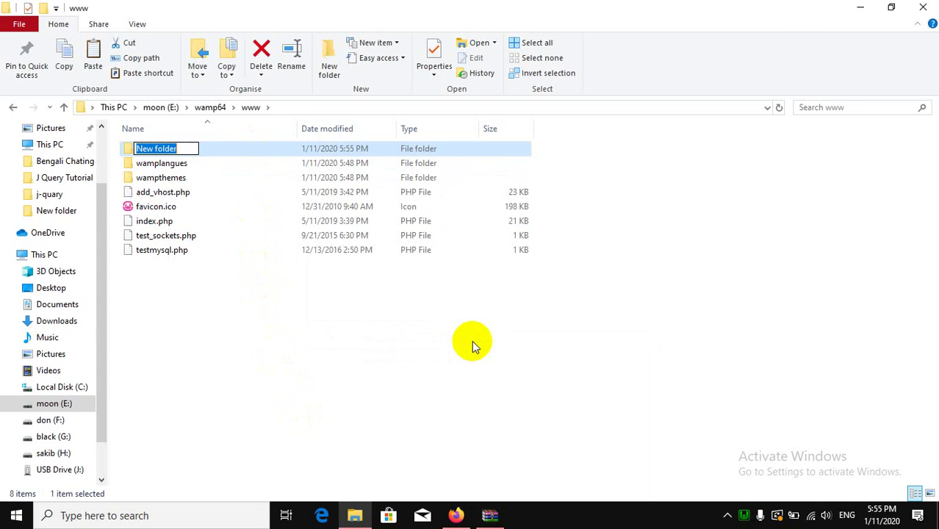
text(wordpress1)
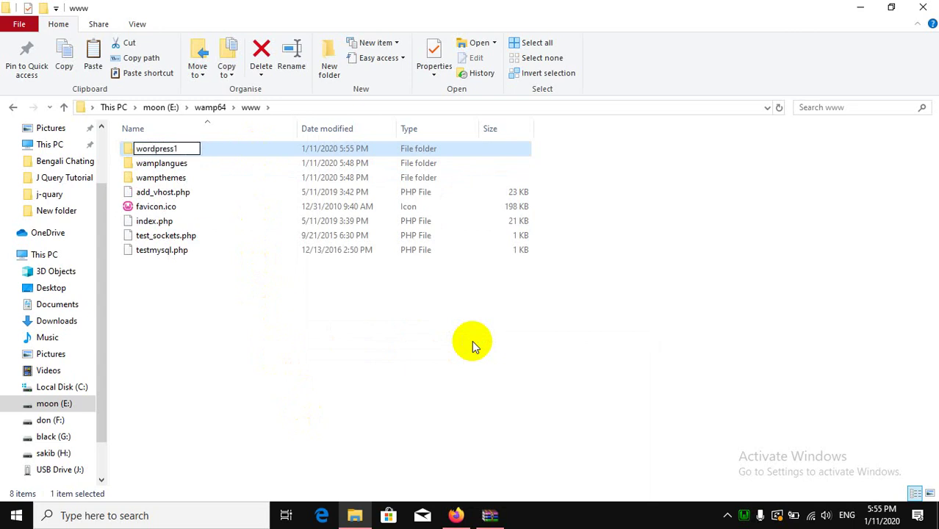
key(Return)
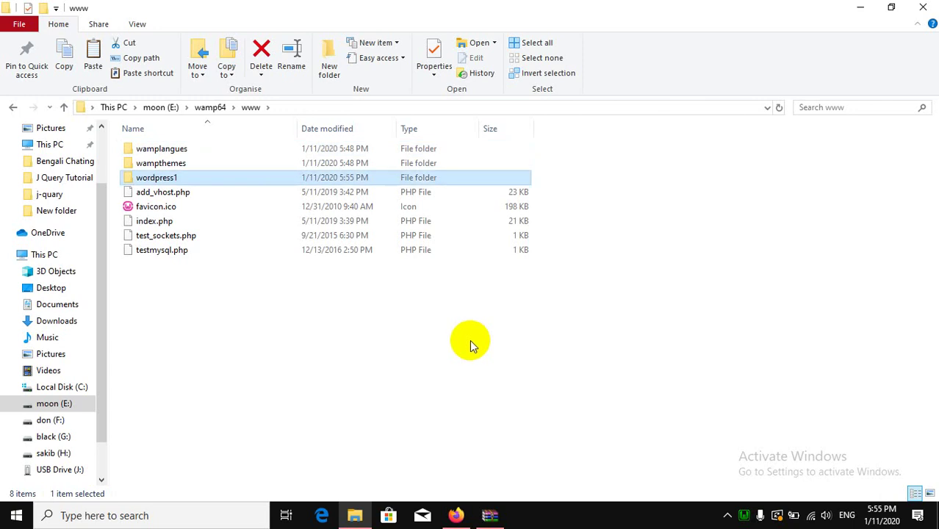
double_click(152, 178)
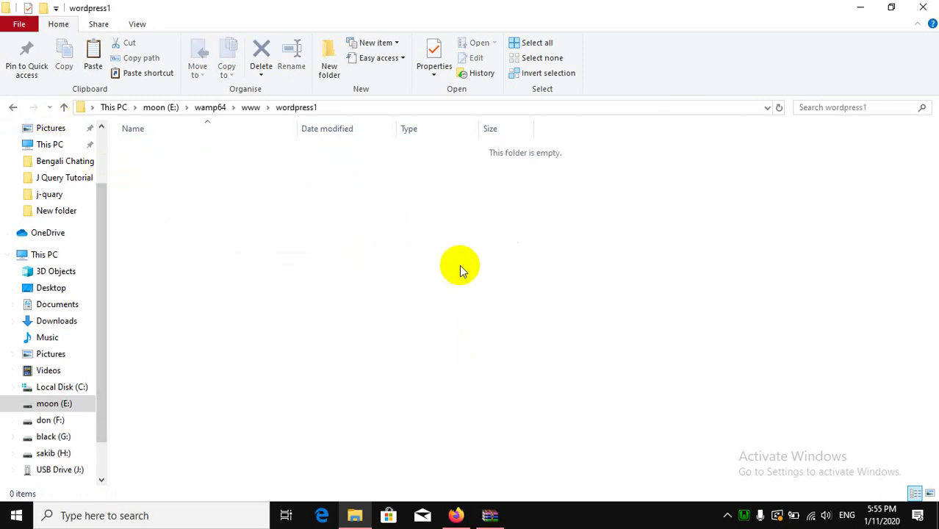
Copy all files from the archive's wordpress folder into the wordpress1 folder.
click(502, 518)
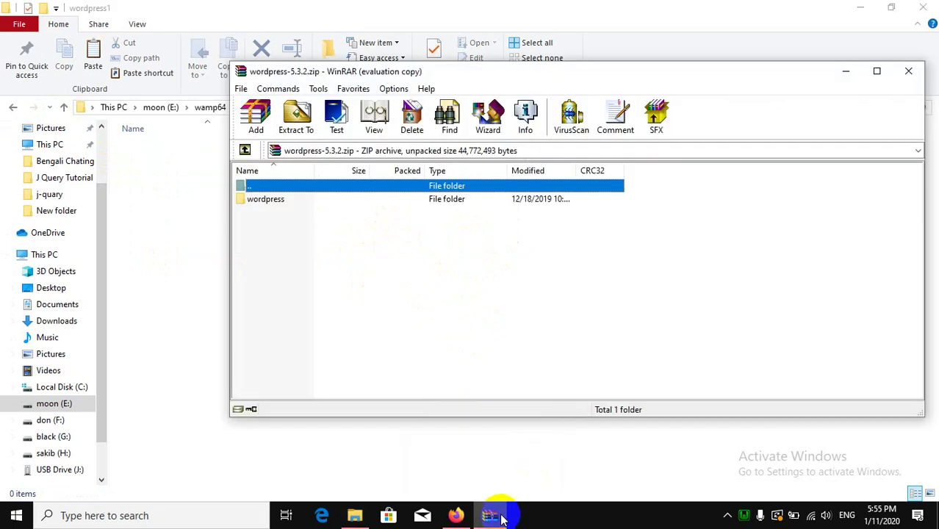
double_click(268, 206)
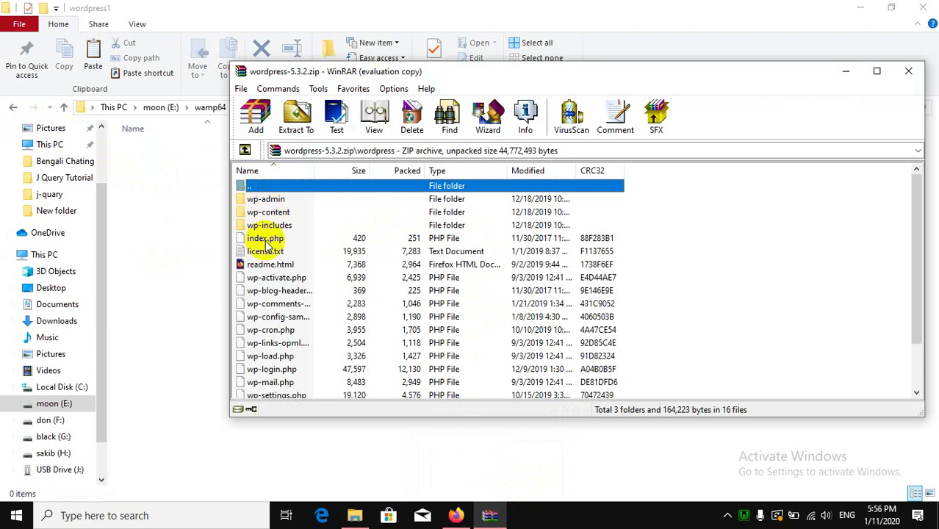
scroll(294, 342, down, 2)
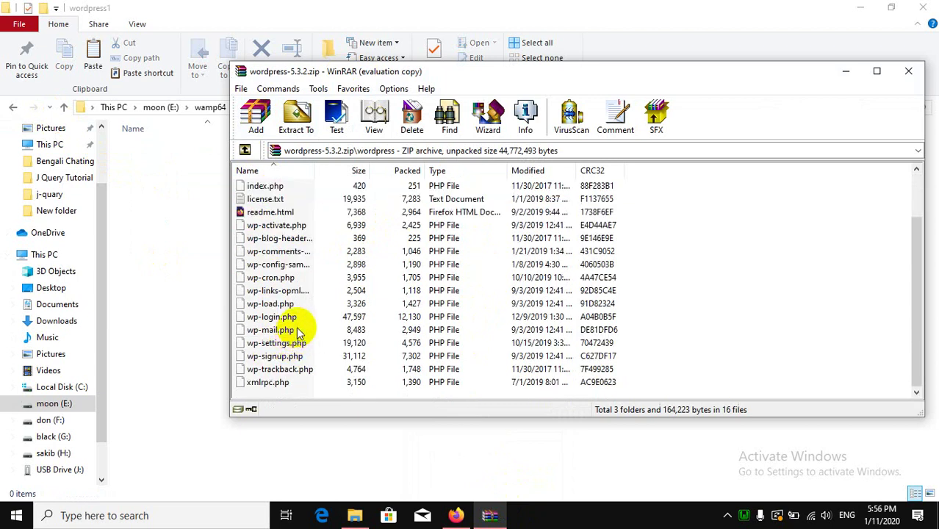
scroll(297, 332, up, 2)
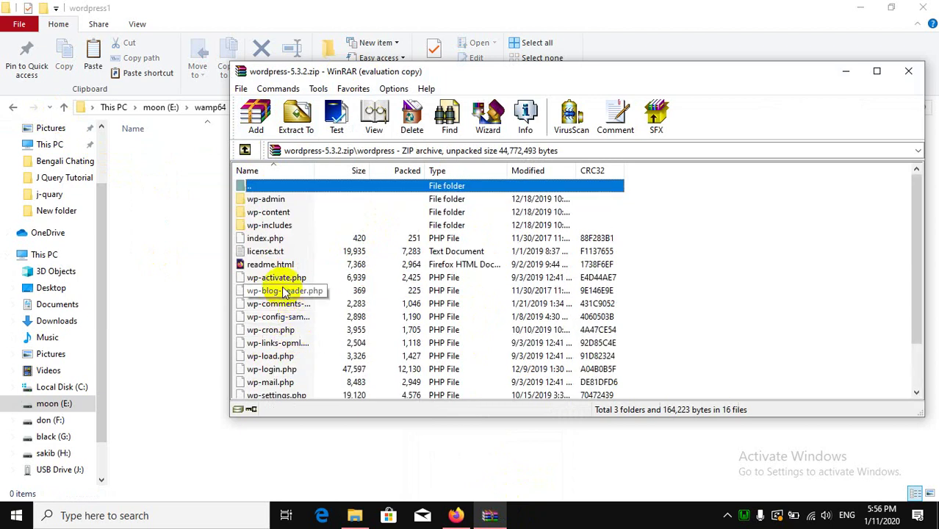
key(ctrl+a)
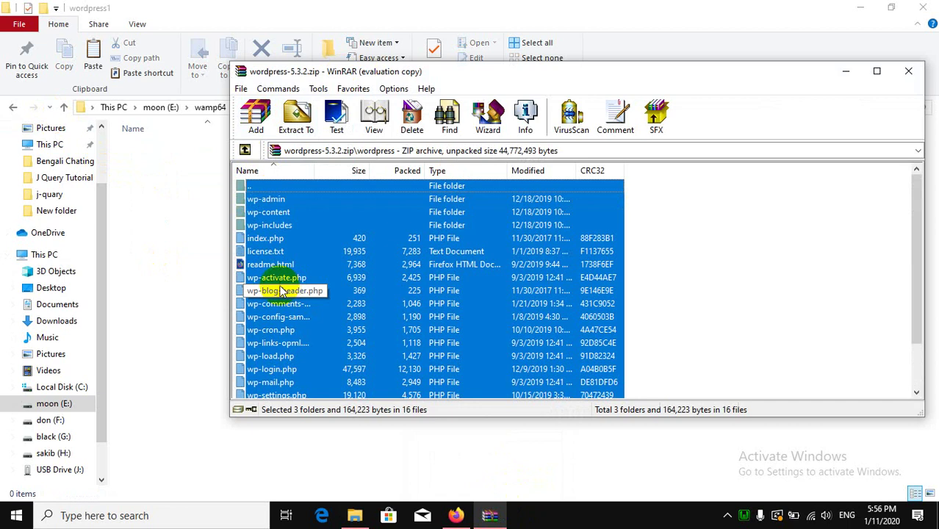
drag(266, 200, 141, 195)
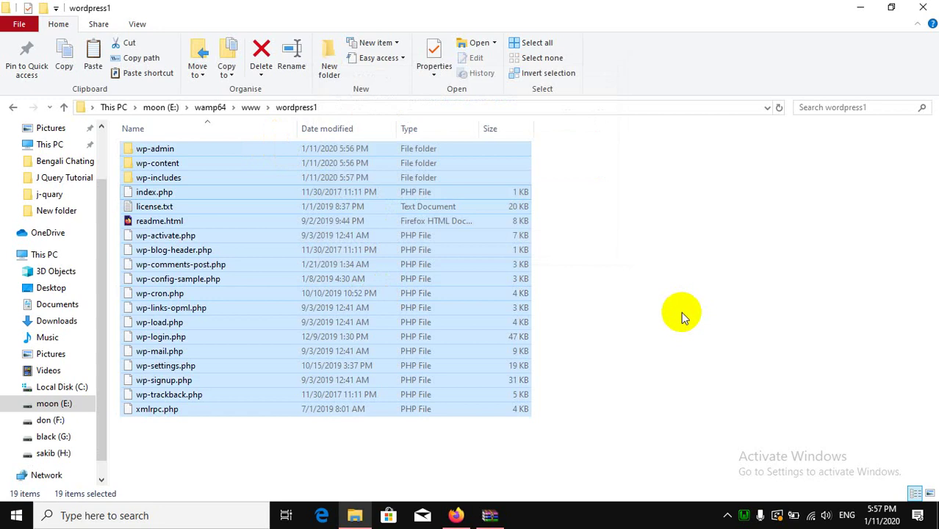
Deselect the copied files, minimize the wordpress1 window and close WinRAR.
click(681, 312)
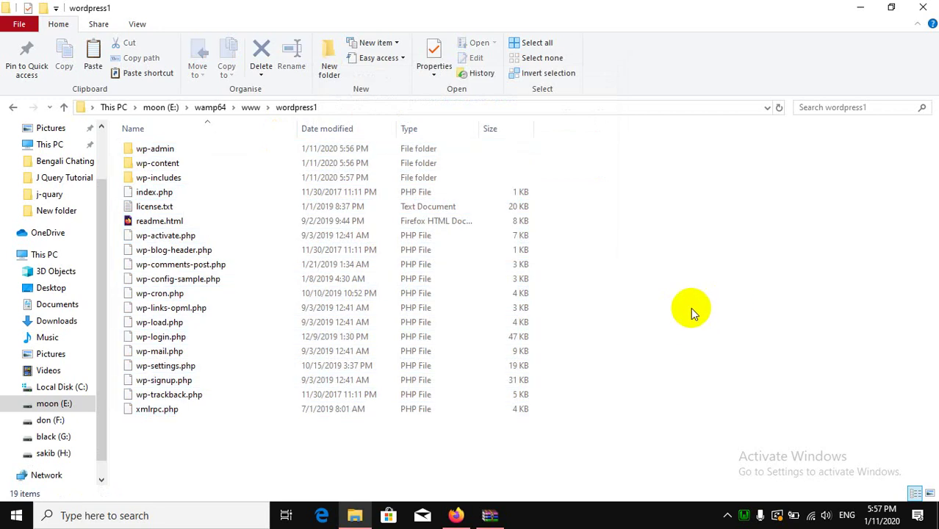
click(858, 6)
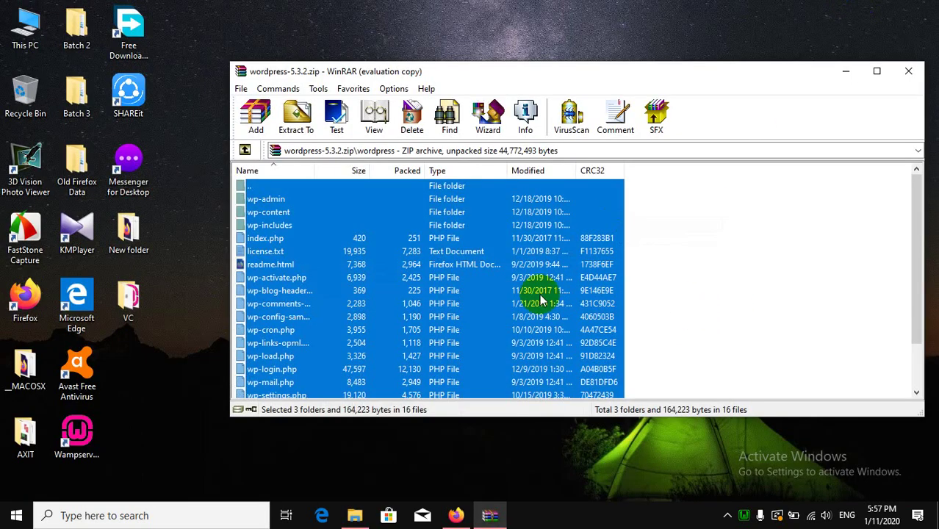
click(910, 69)
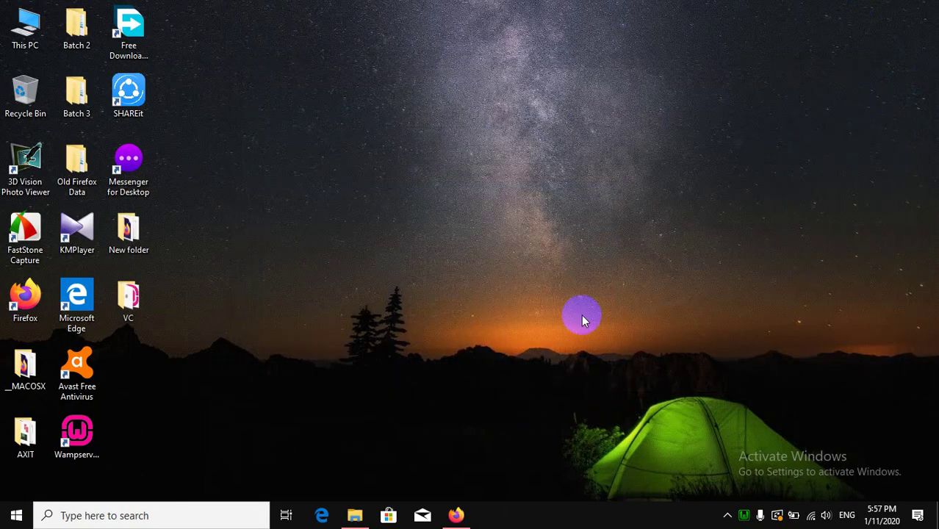
Open Firefox and load localhost/wordpress1 to reach the WordPress language selection page.
click(455, 508)
click(293, 35)
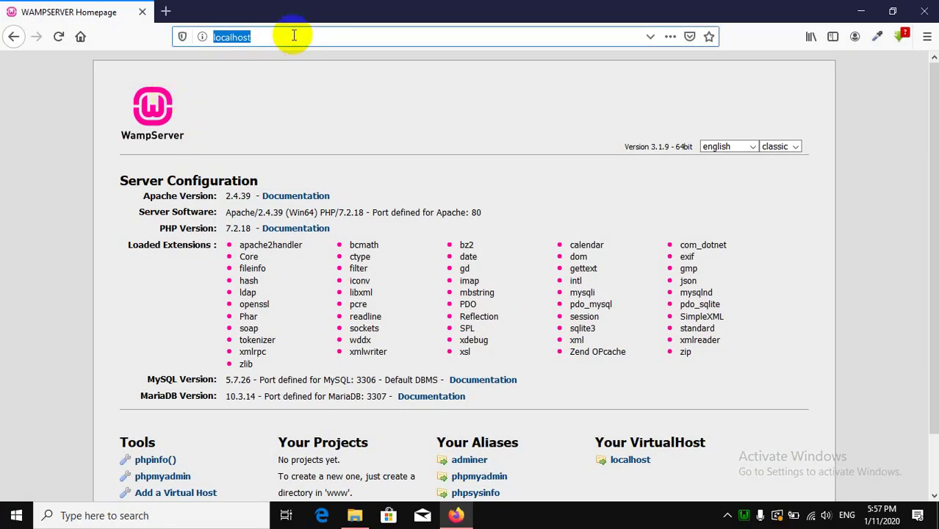
text(loca)
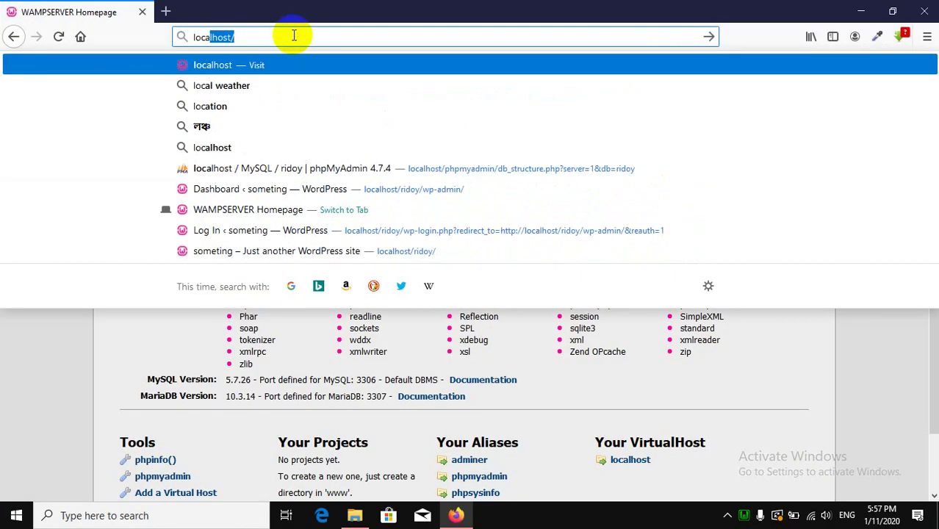
key(End)
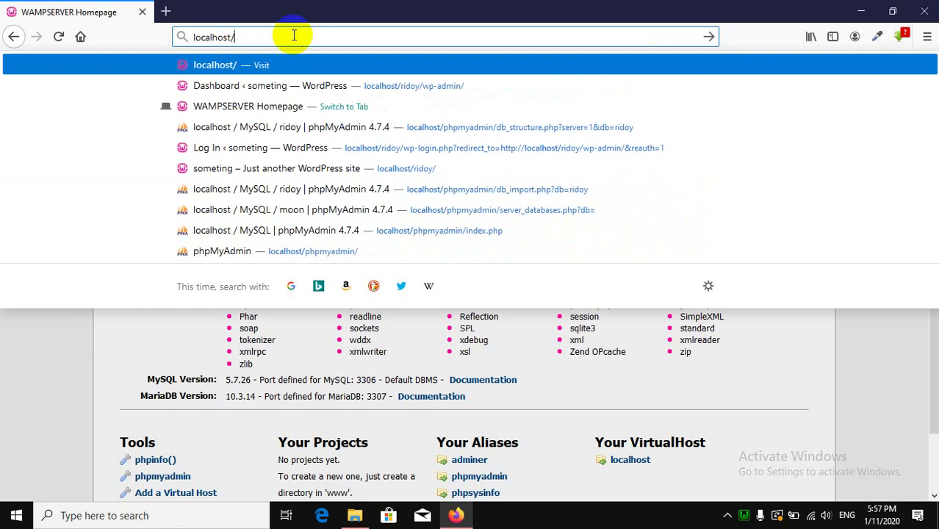
text(wor)
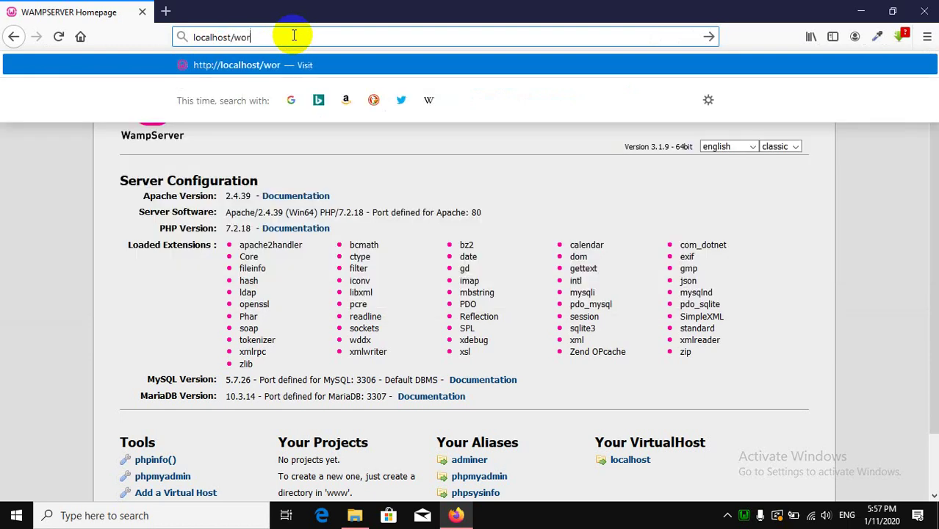
text(dpress)
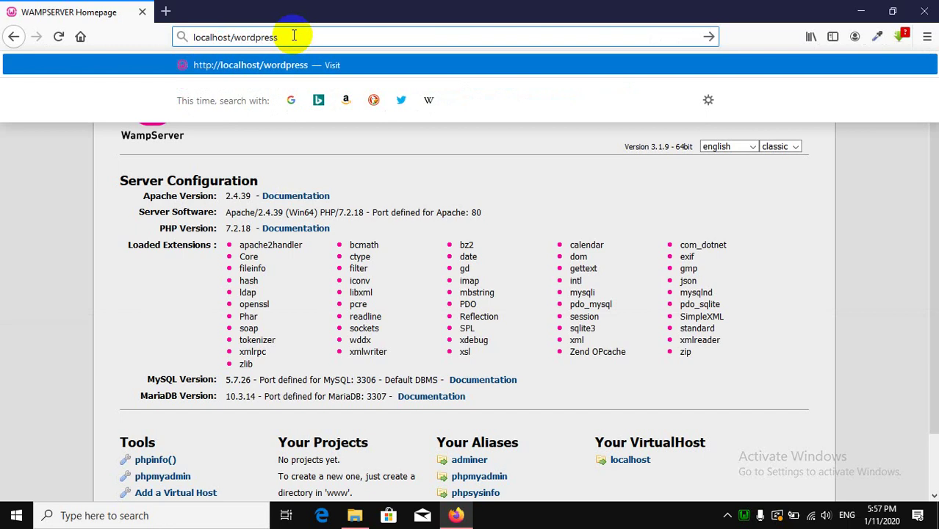
text(1)
key(Return)
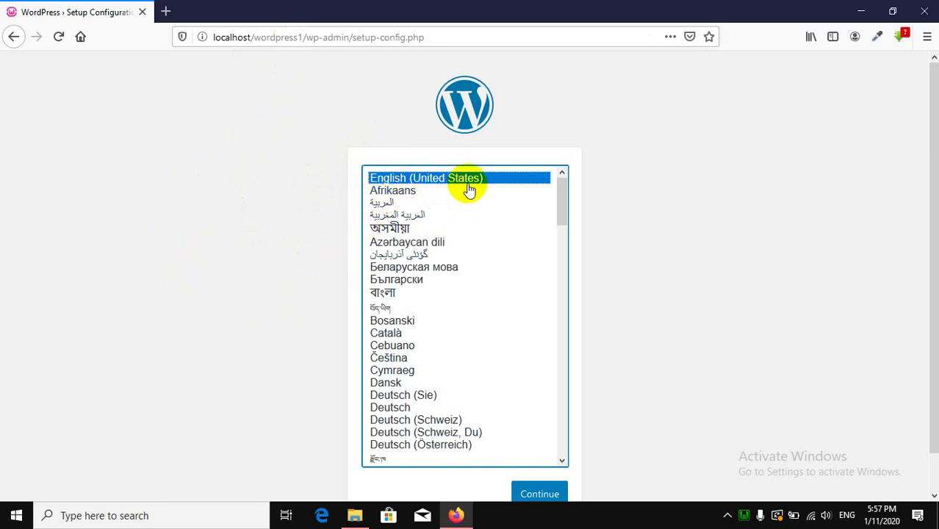
Continue setup in English (United States) and start the database connection step.
scroll(598, 446, down, 1)
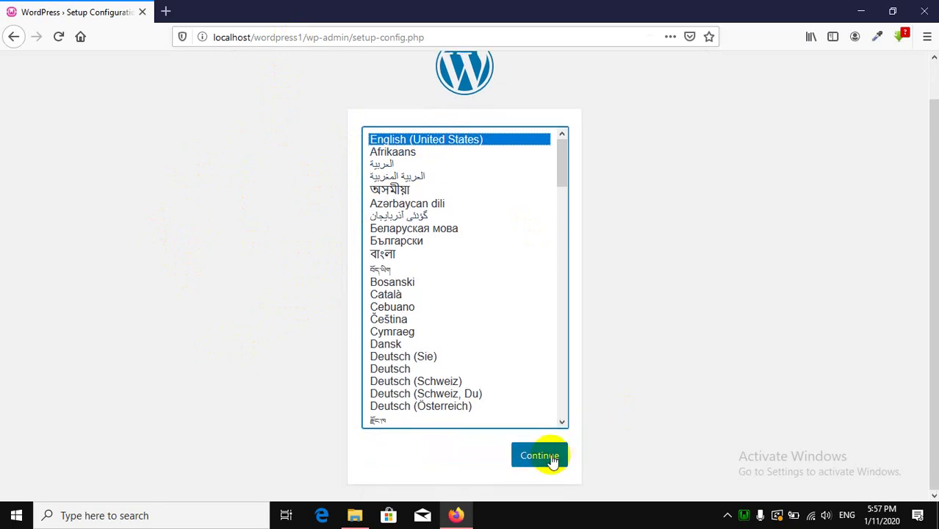
click(552, 459)
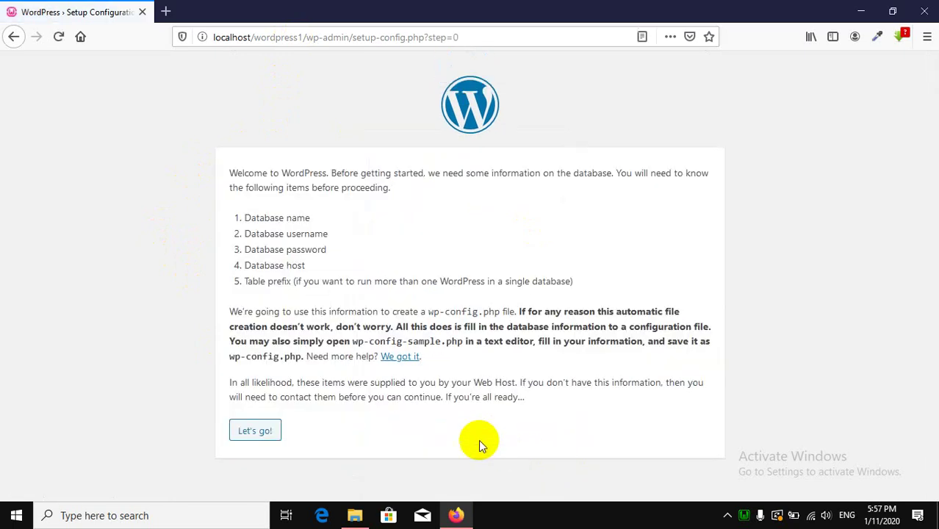
click(261, 435)
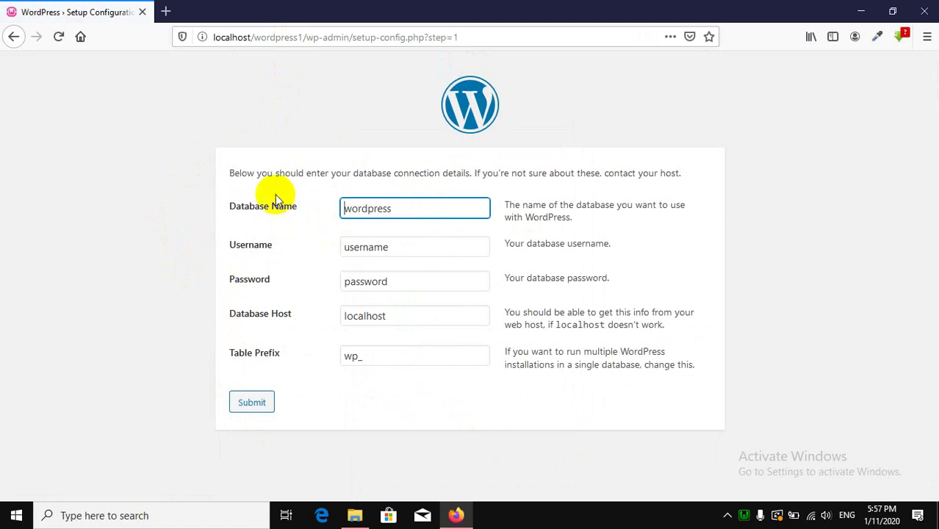
Check the Database Name, Username, Password and Database Host values, then open a blank tab.
double_click(387, 210)
click(375, 250)
double_click(375, 248)
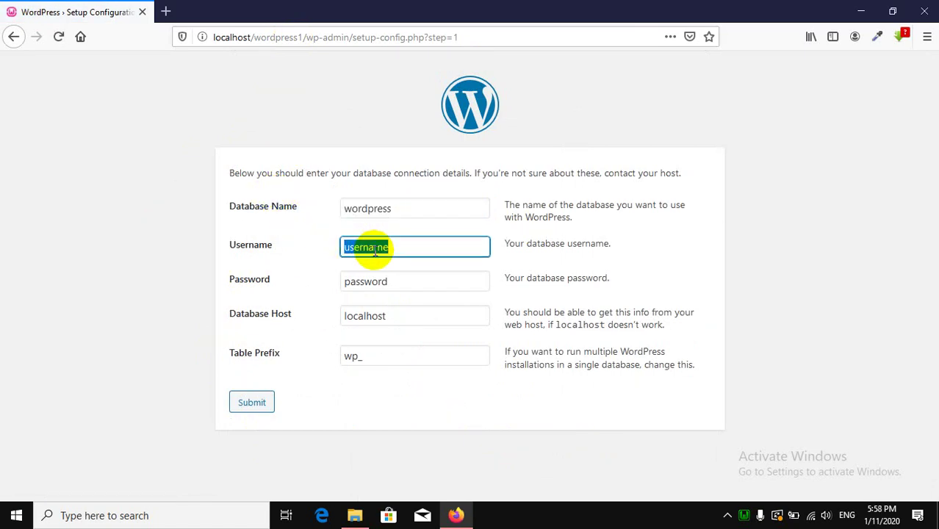
click(369, 276)
double_click(372, 279)
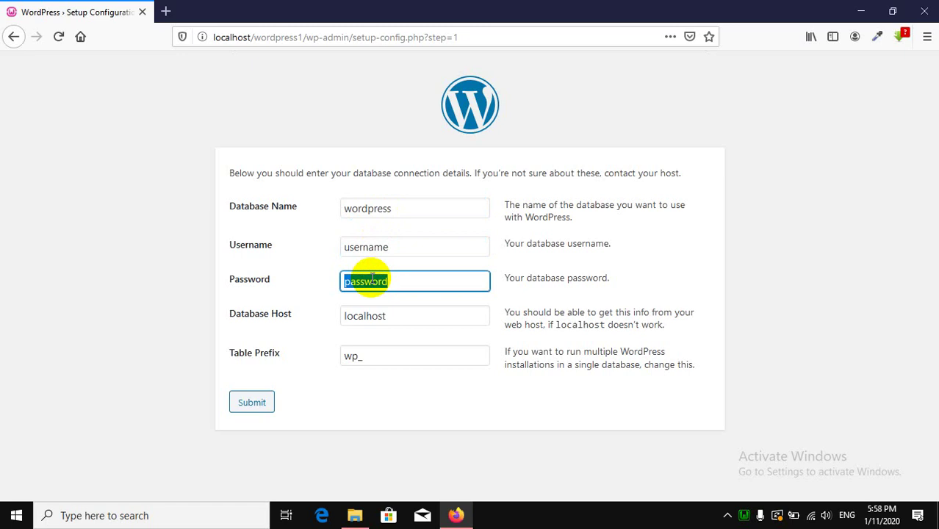
click(362, 314)
double_click(363, 315)
click(370, 376)
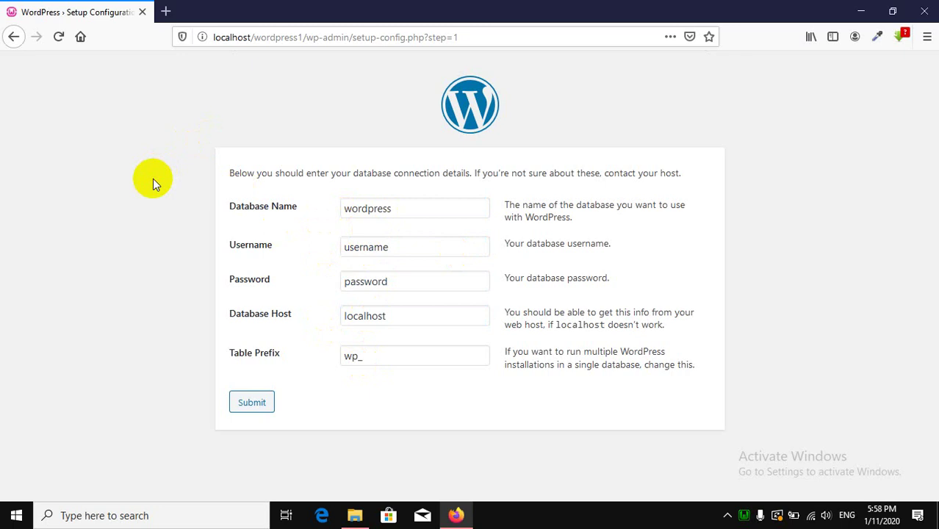
click(165, 11)
Load localhost/phpmyadmin in the new tab to reach the phpMyAdmin login page.
text(l)
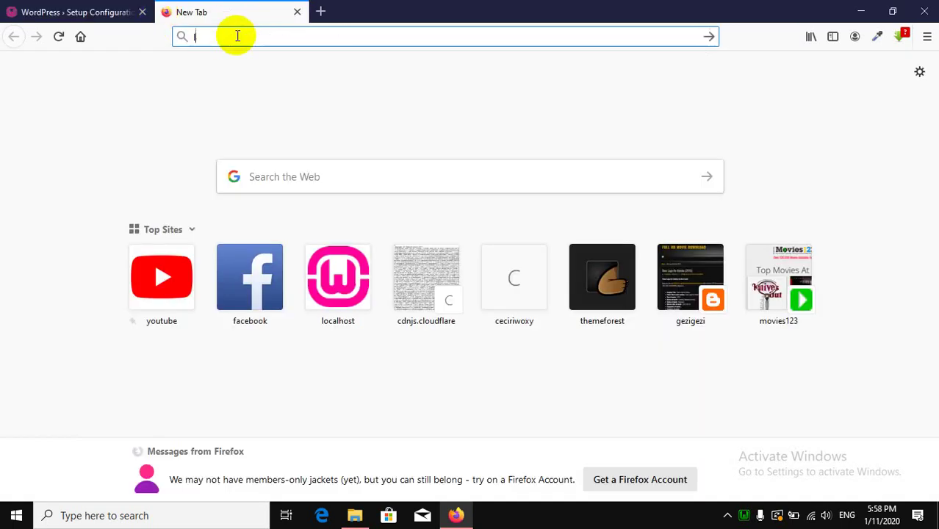
text(oca)
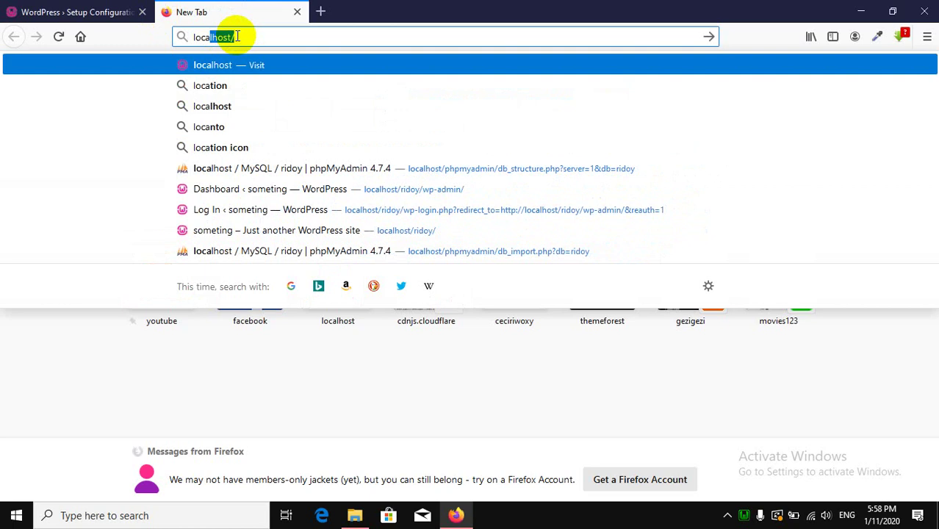
text(lho)
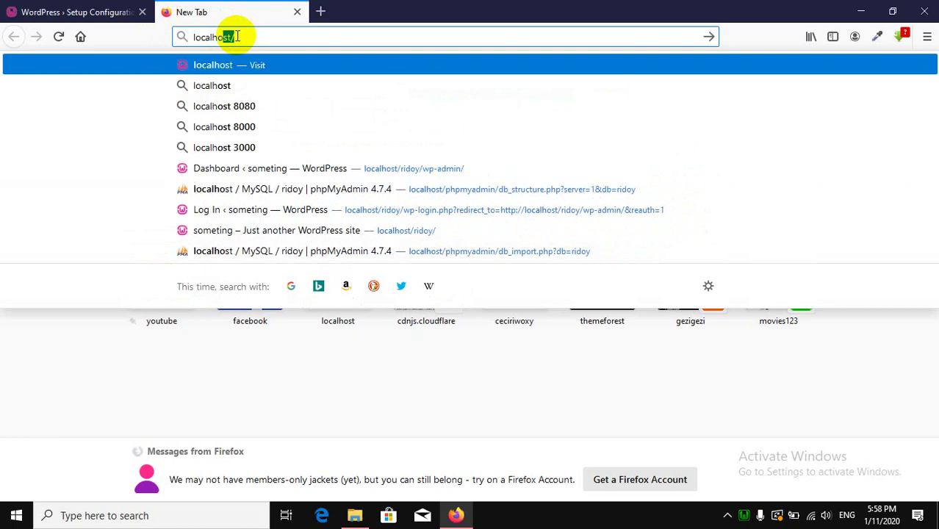
text(st/p)
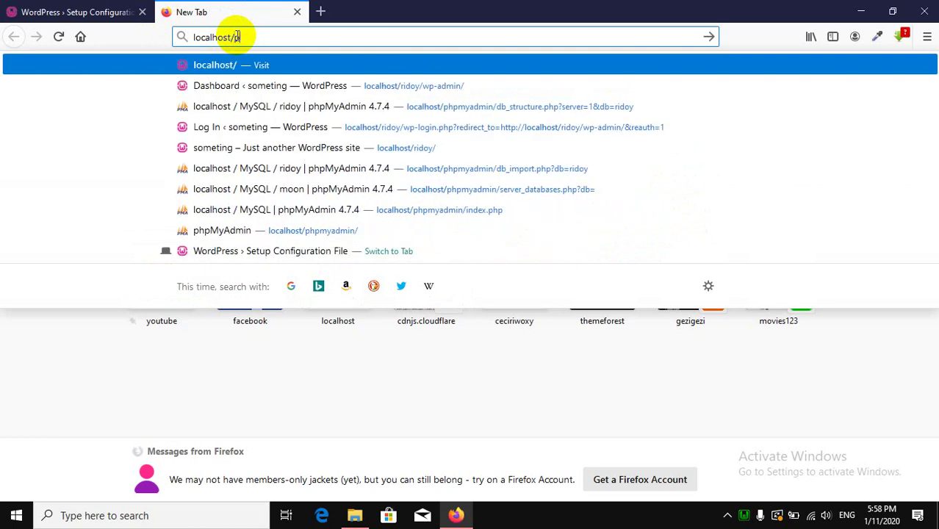
text(hp)
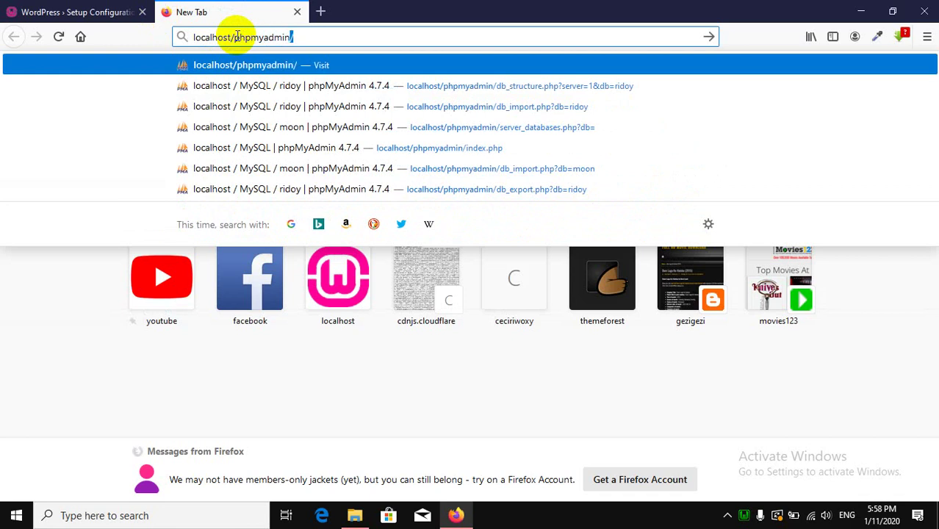
text(myadmin)
key(Return)
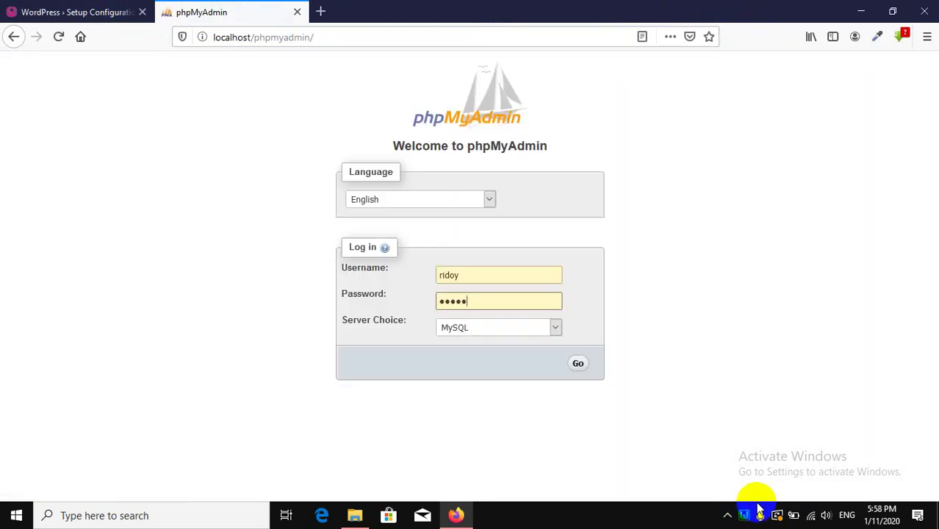
Launch phpMyAdmin from the WampServer tray menu, then close the duplicate tab.
click(746, 516)
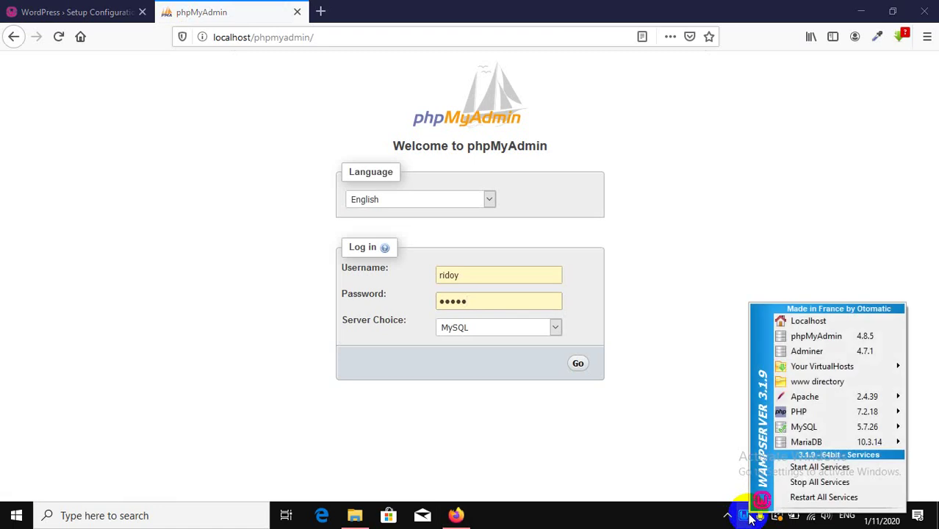
click(817, 337)
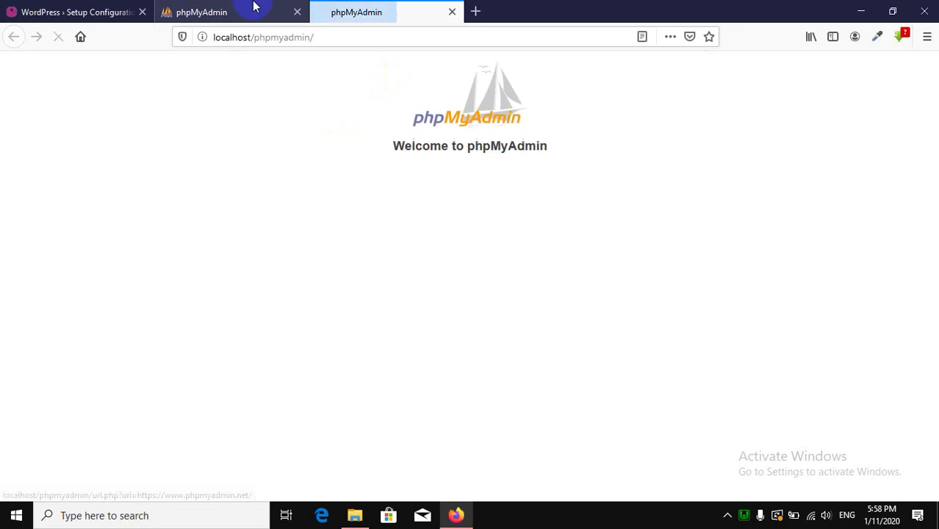
click(451, 12)
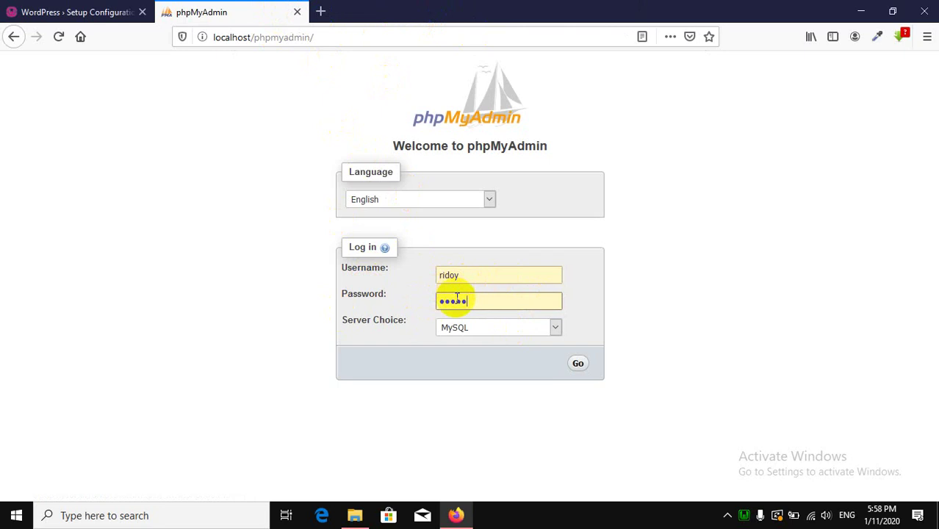
Enter username root with an empty password and submit the phpMyAdmin login.
drag(472, 304, 381, 299)
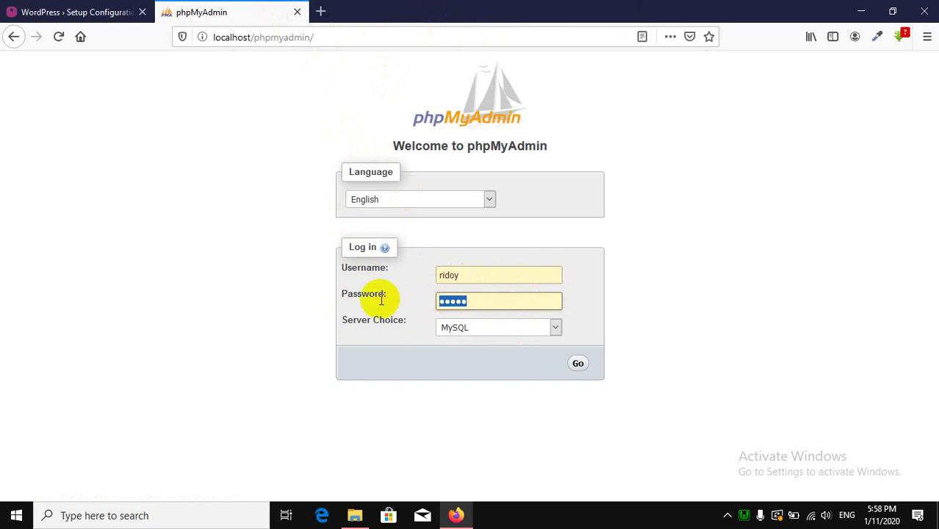
key(BackSpace)
double_click(451, 275)
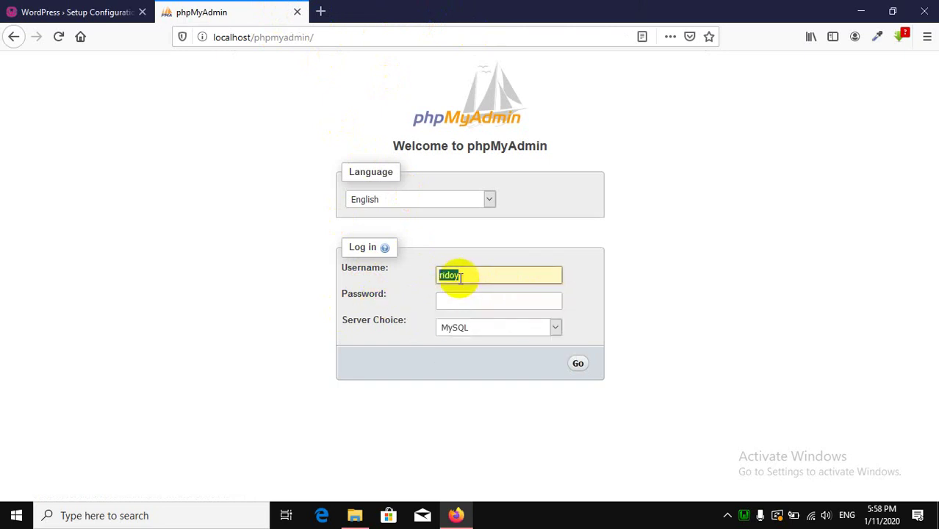
key(BackSpace)
text(root)
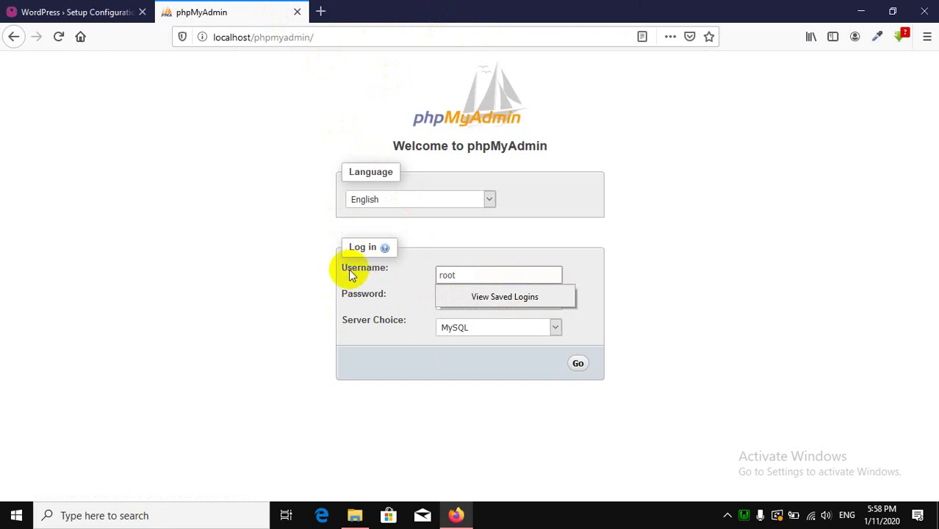
click(792, 296)
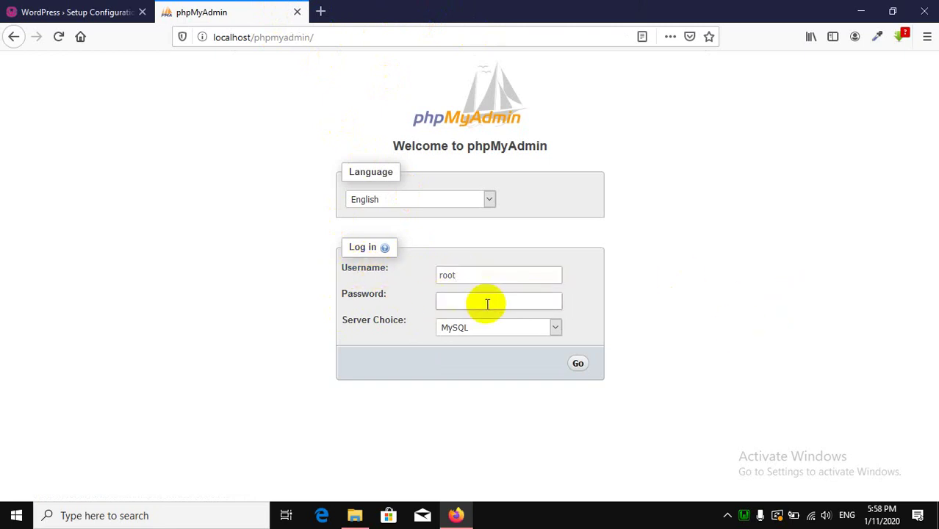
click(577, 365)
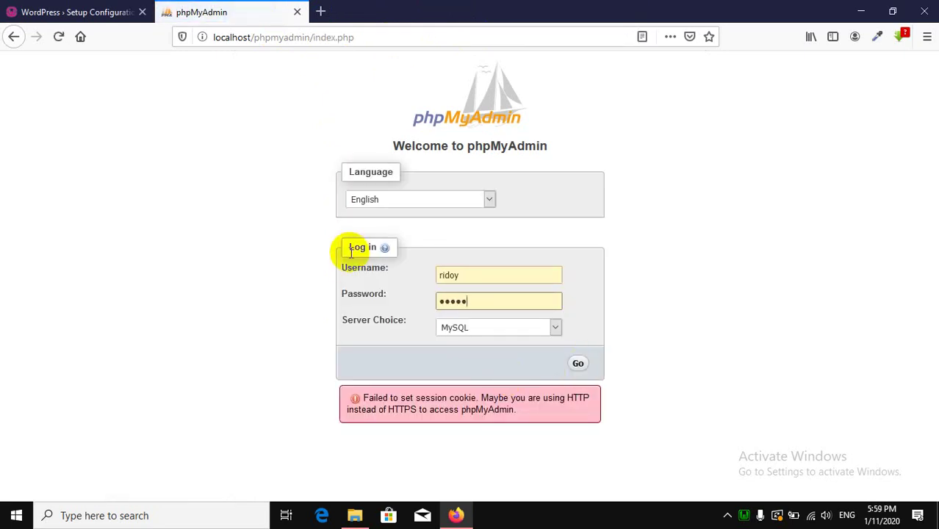
Clear the remembered password again and log in as root with no password.
drag(456, 301, 387, 303)
key(ctrl+a)
key(BackSpace)
click(447, 275)
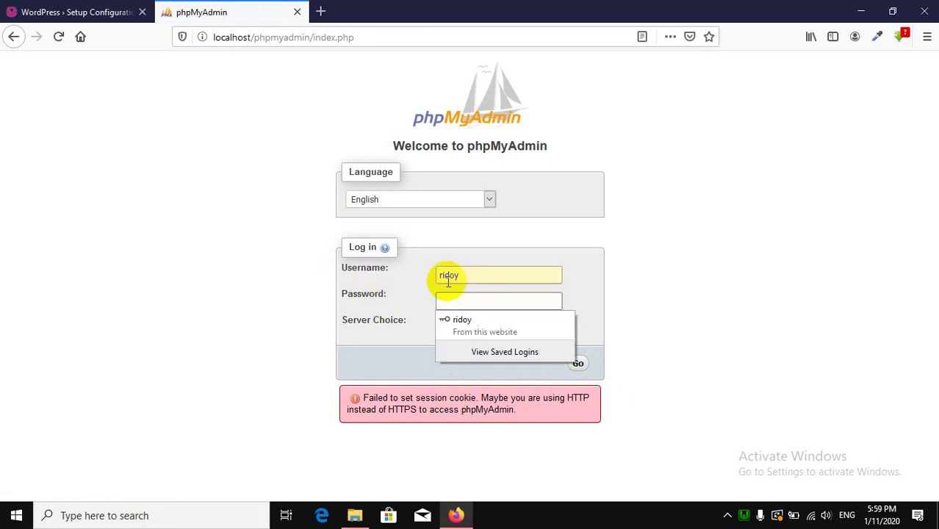
double_click(451, 274)
text(root)
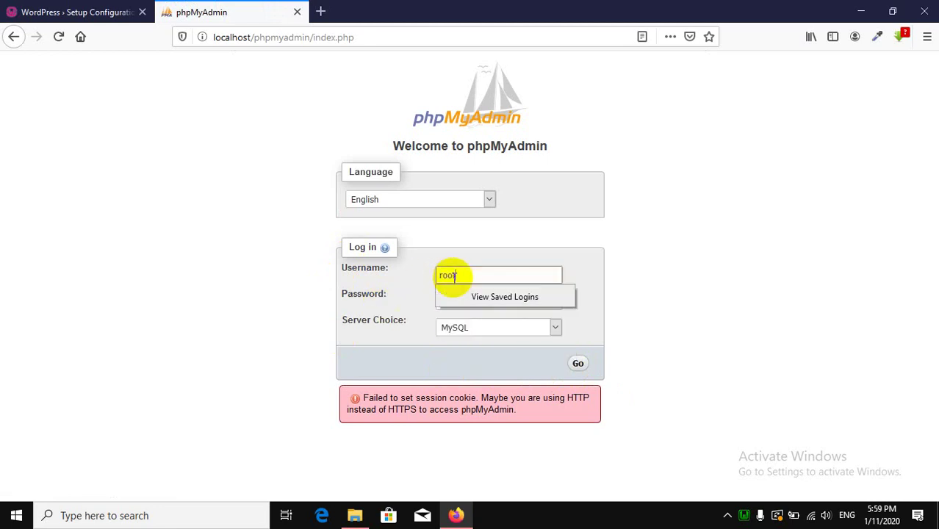
key(Return)
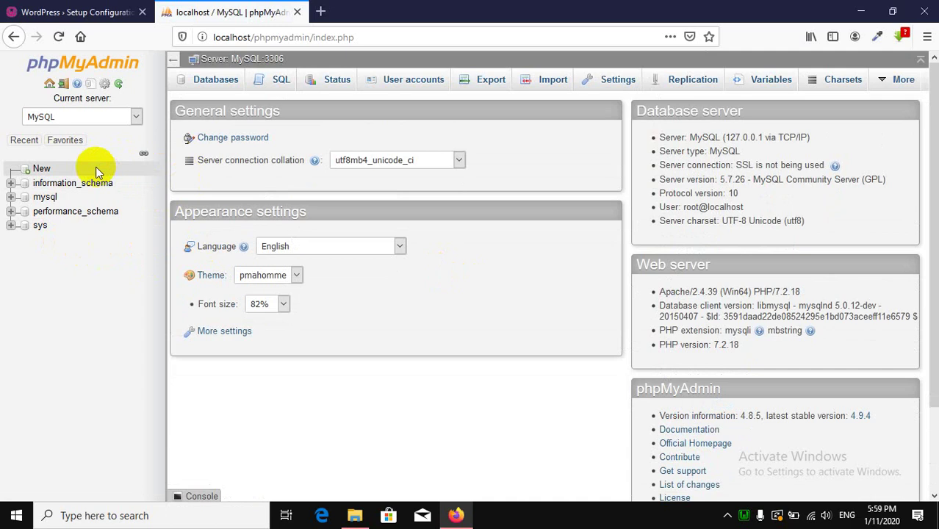
Create a new phpMyAdmin database named wordpress1 from the New entry in the tree.
click(40, 171)
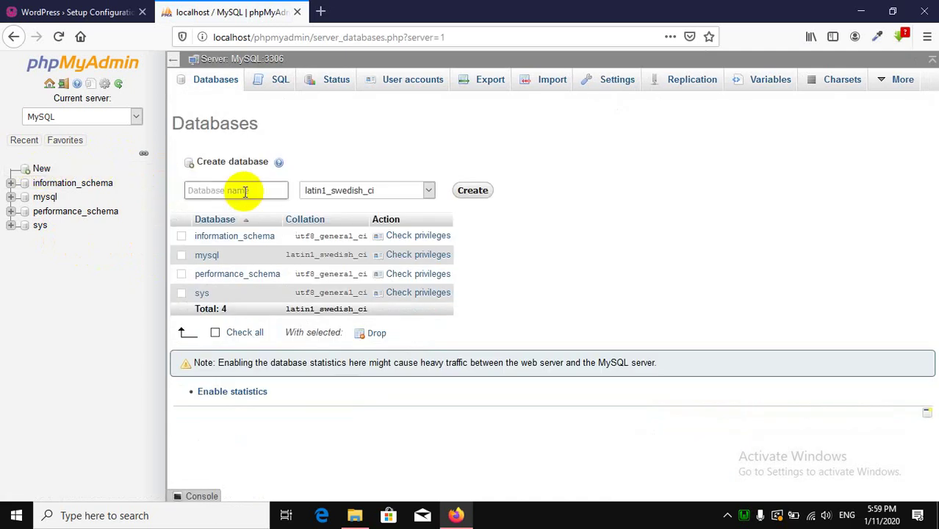
click(245, 192)
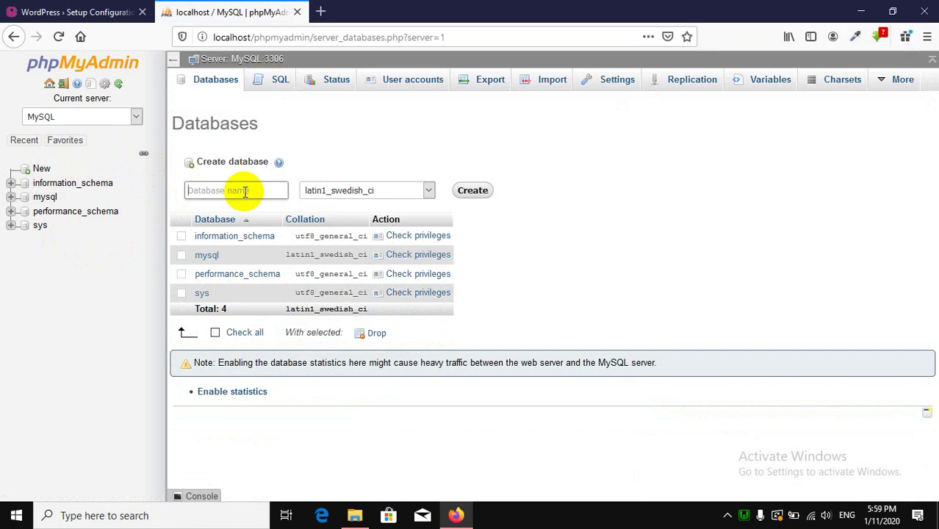
text(wordpre)
key(BackSpace)
key(BackSpace)
text(ess1)
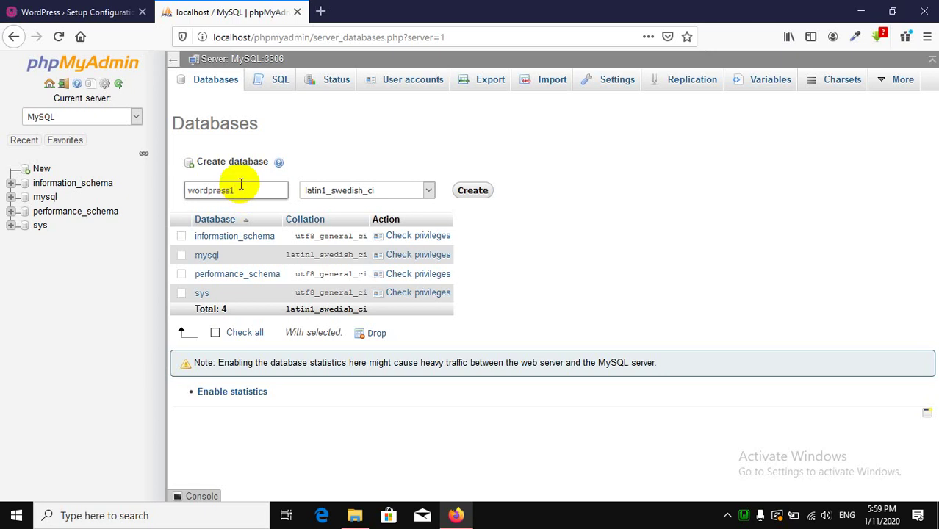
key(BackSpace)
text(_)
text(1)
click(478, 196)
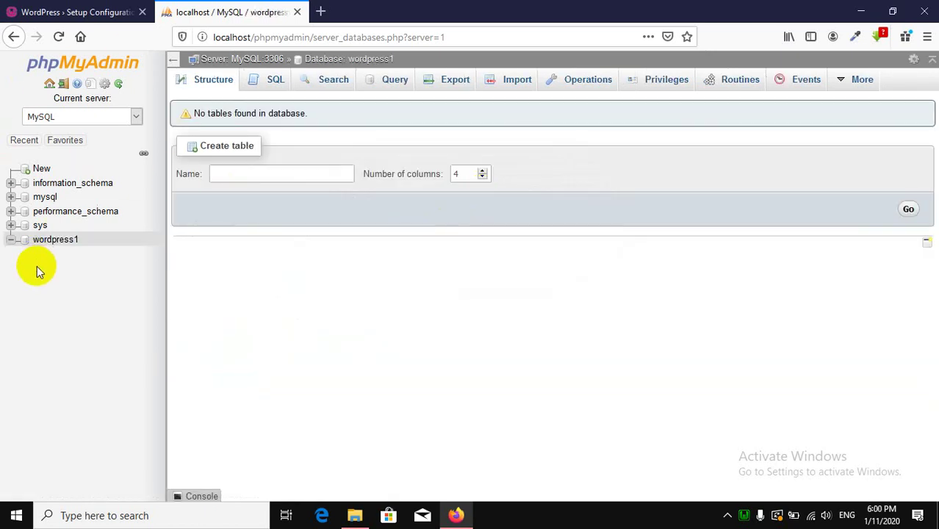
Enter database wordpress1, user root, blank password, keep host localhost, and submit.
click(297, 12)
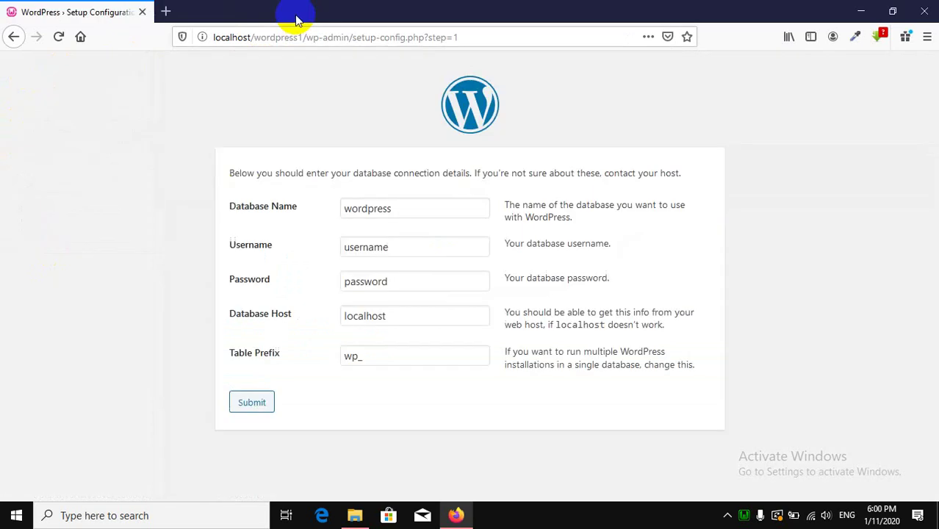
double_click(366, 210)
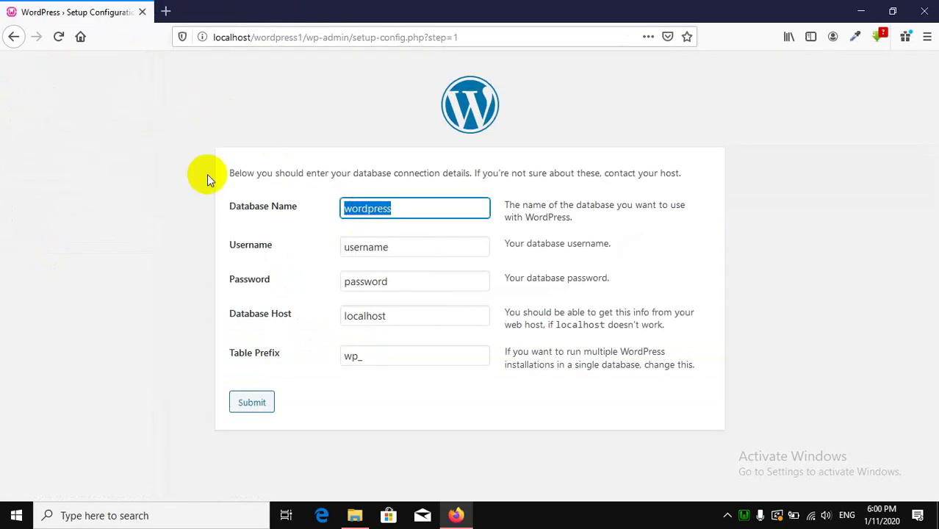
key(BackSpace)
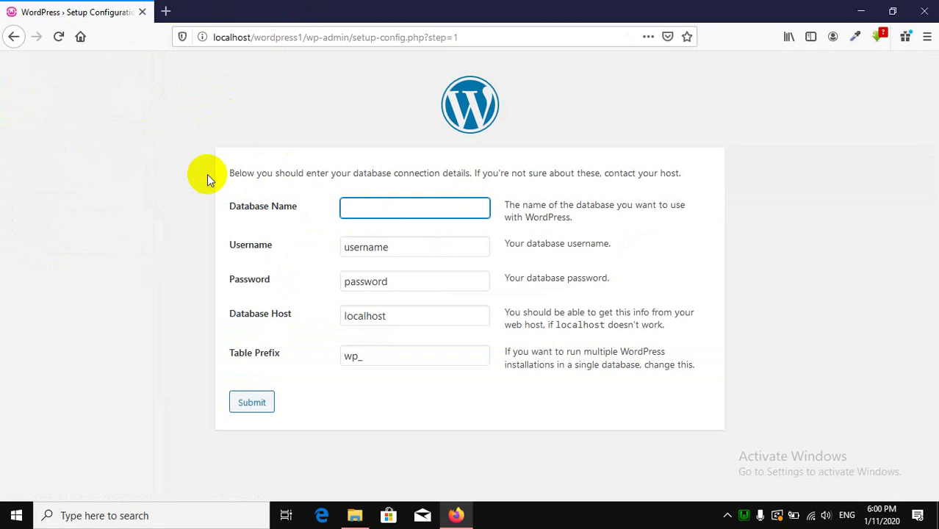
text(wordpress1)
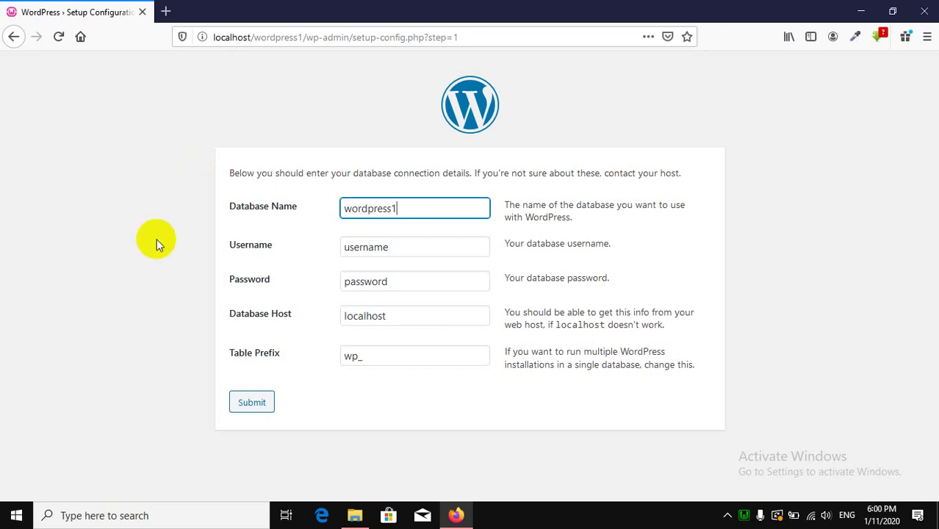
double_click(363, 248)
key(BackSpace)
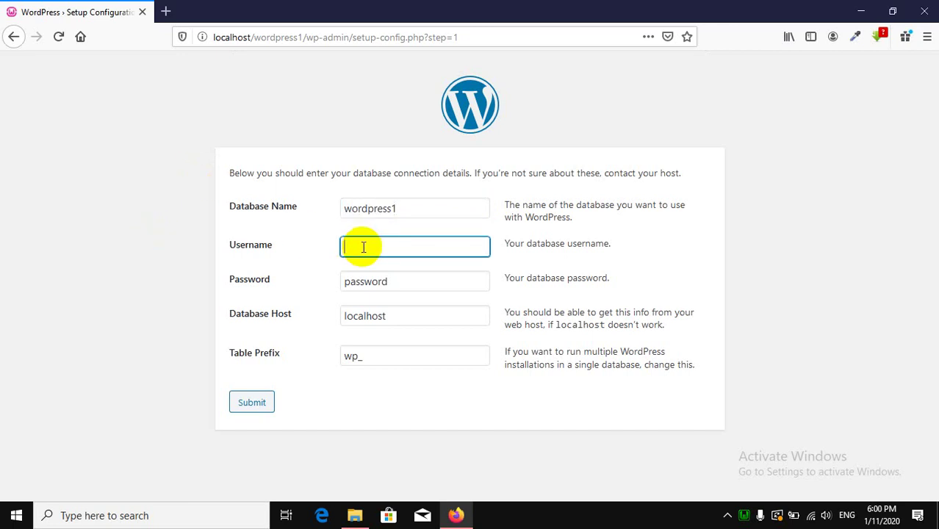
text(root)
double_click(362, 279)
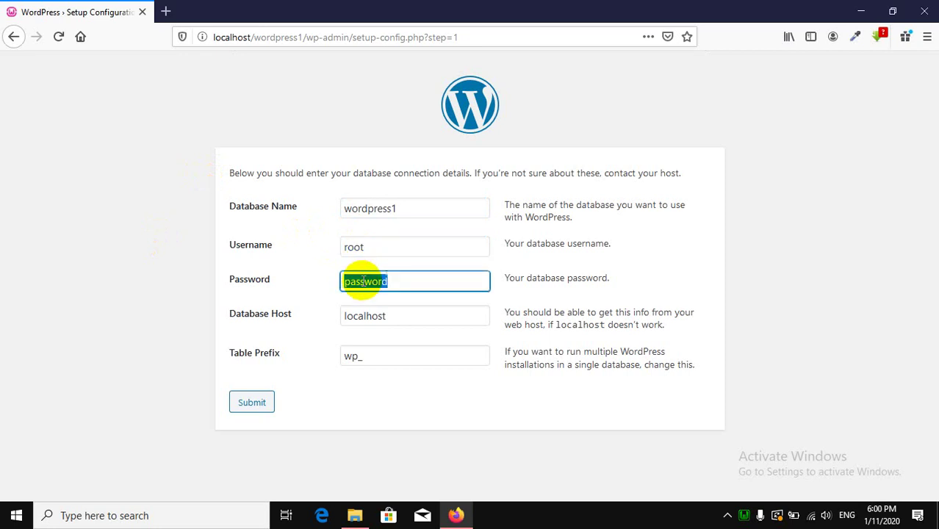
key(BackSpace)
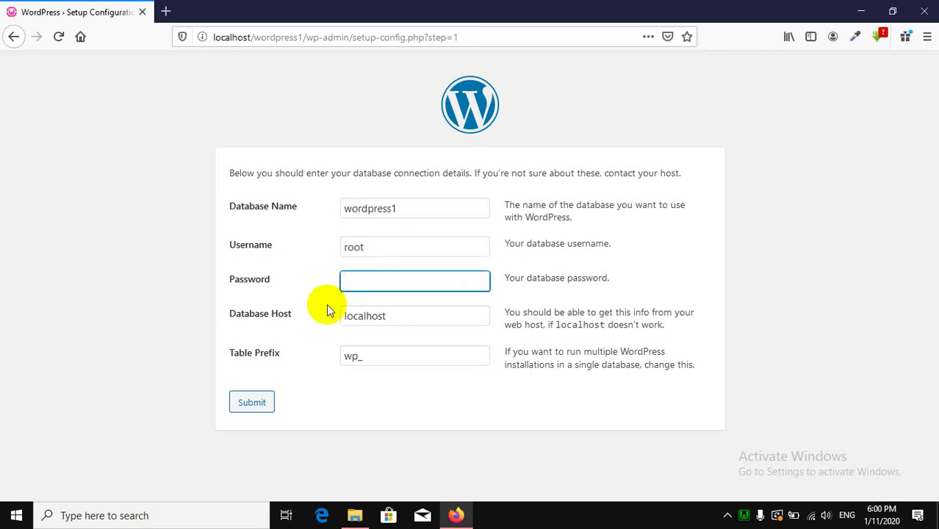
click(360, 315)
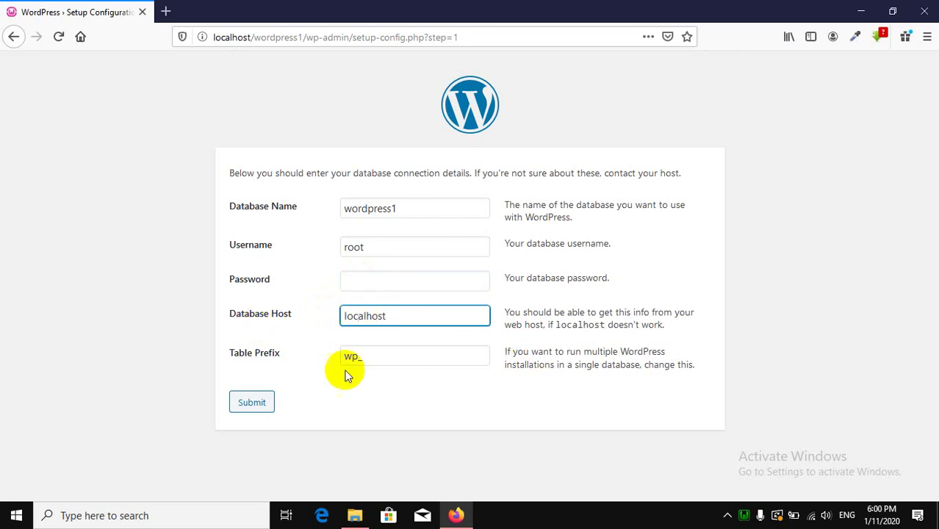
click(381, 355)
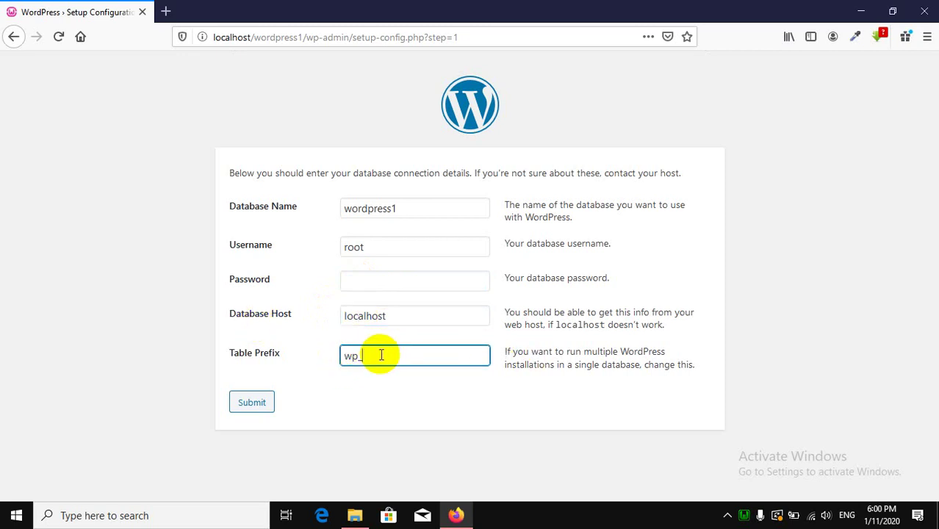
click(264, 404)
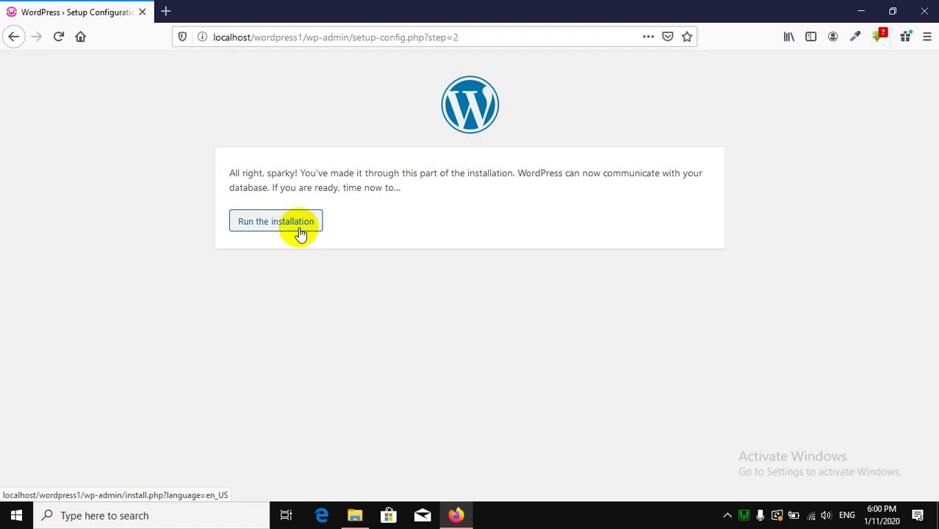
Run the WordPress installation to reach the site information form.
click(300, 231)
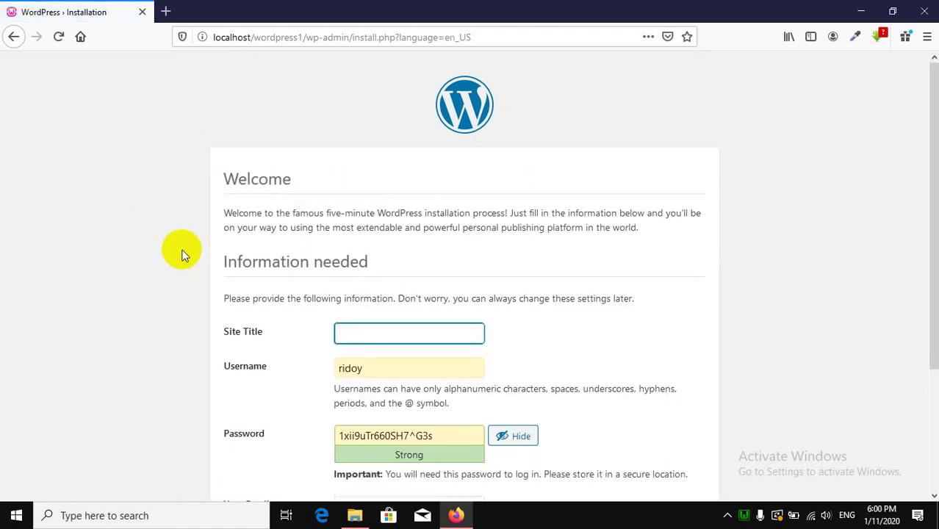
scroll(187, 282, down, 2)
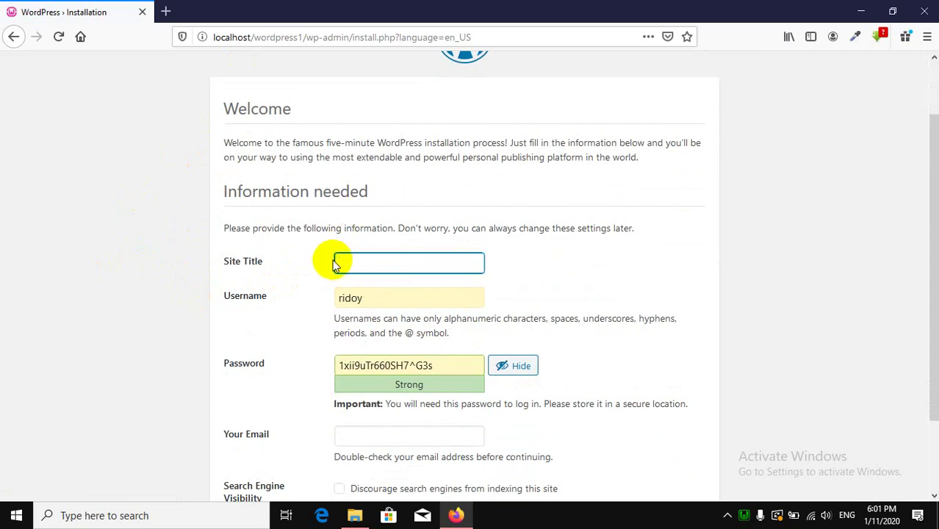
click(165, 11)
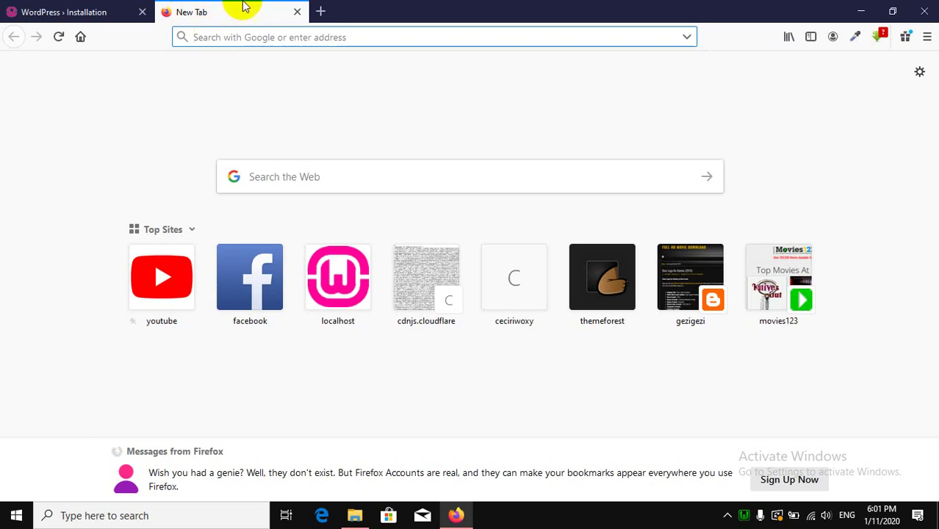
click(297, 13)
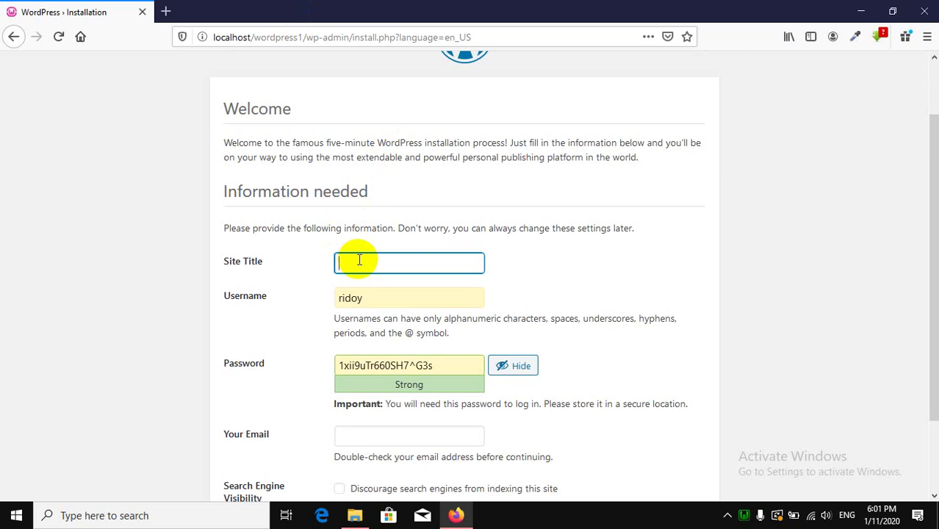
Set Site Title to 'Welcome To Wordpress' and username admin, then select the generated password.
text(T)
key(BackSpace)
text(Welcome To Wordpress)
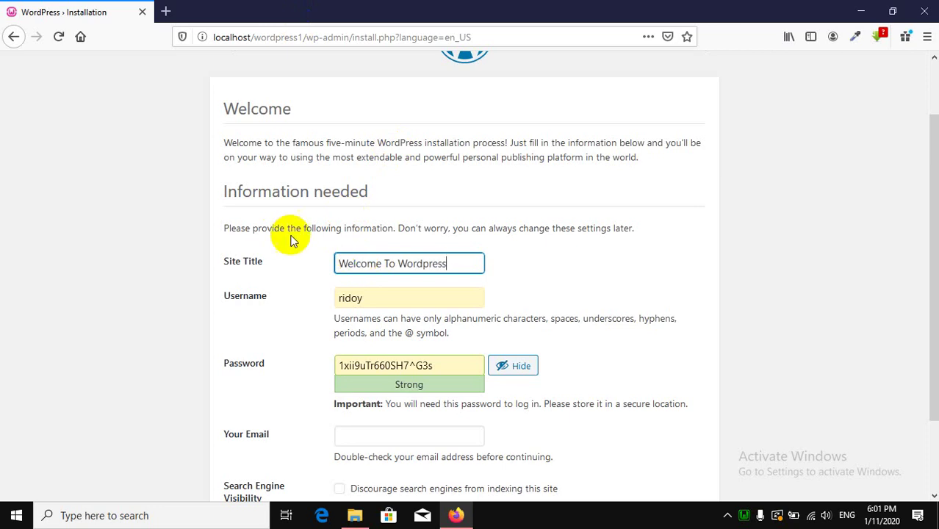
double_click(368, 297)
key(BackSpace)
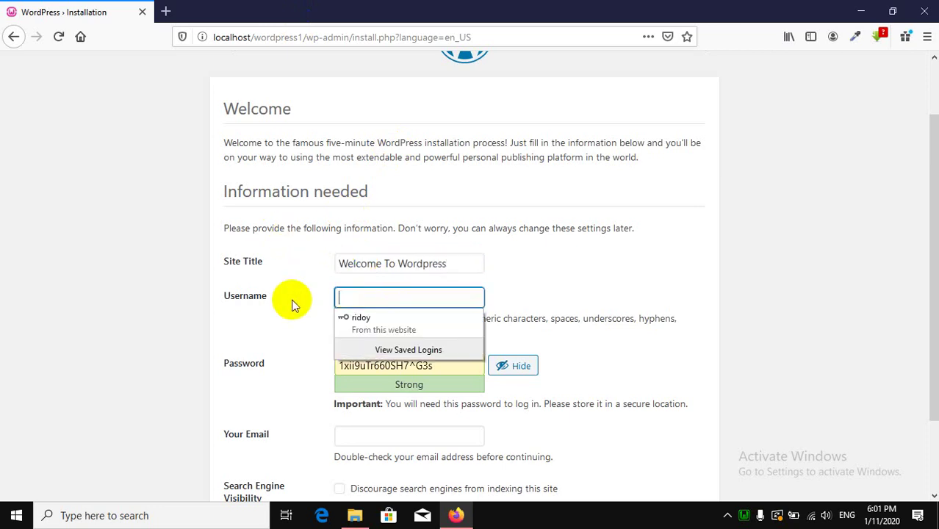
click(110, 283)
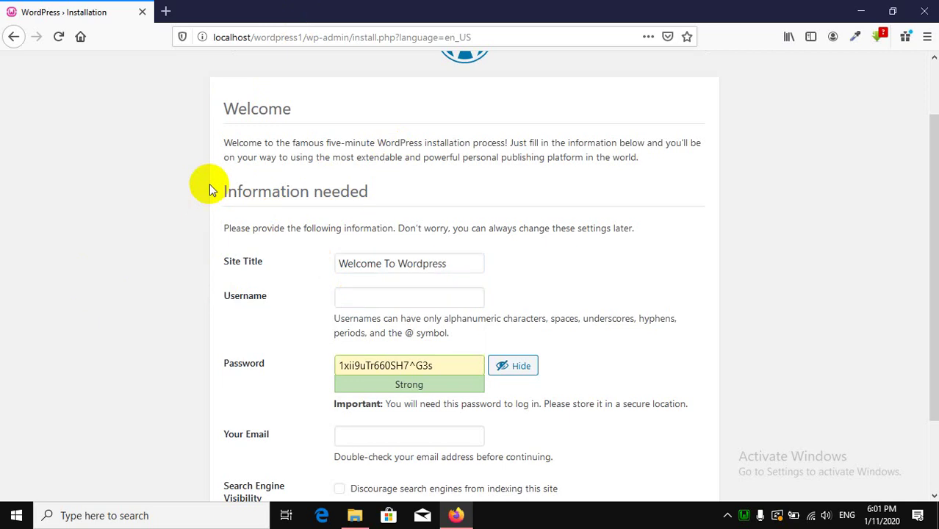
click(349, 294)
text(ad)
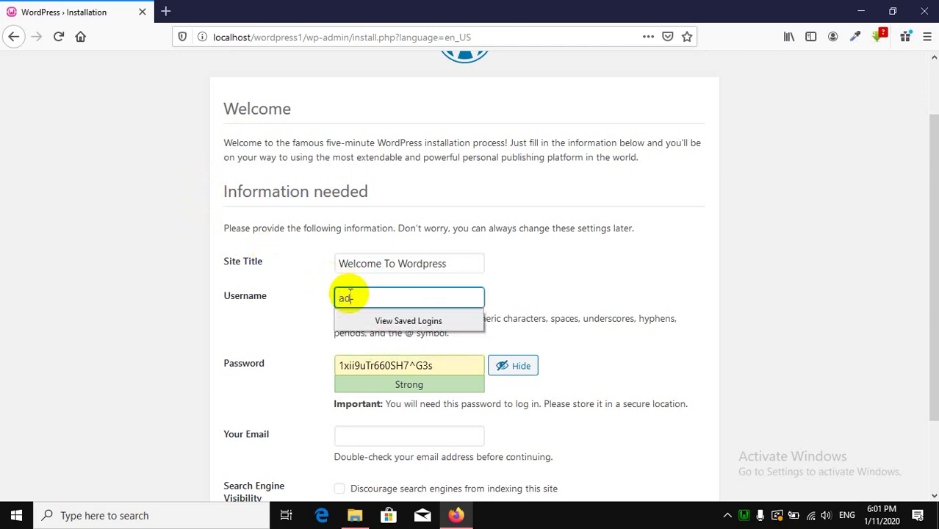
text(min)
click(80, 265)
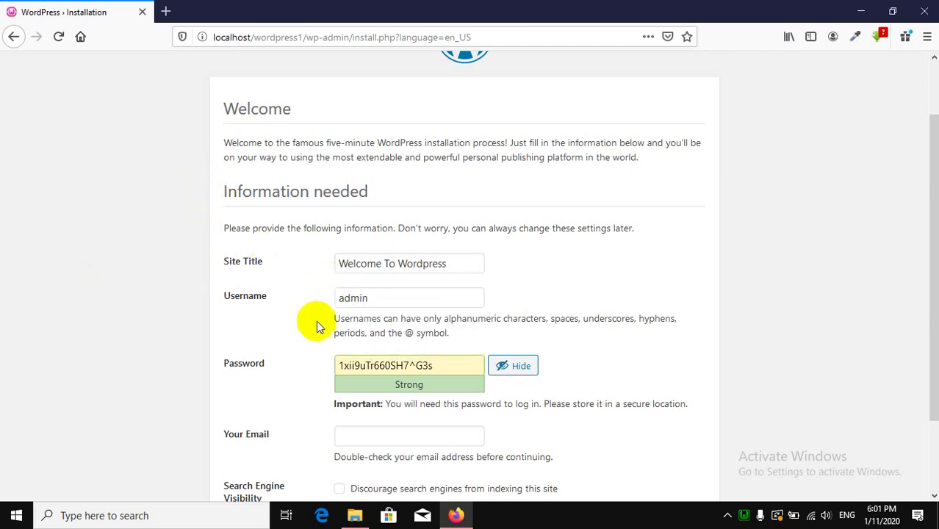
drag(466, 365, 117, 362)
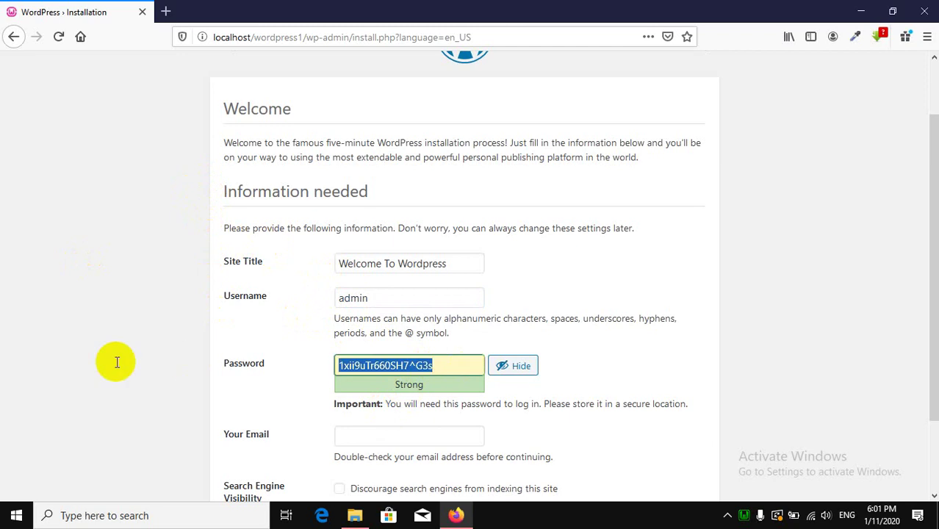
Replace the generated password with a short weak one, then tick and untick the weak-password confirmation.
key(BackSpace)
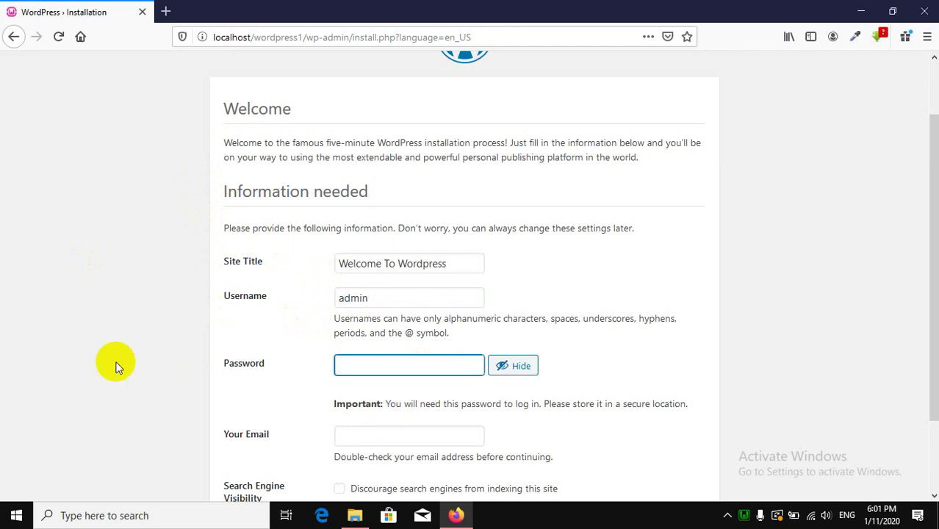
text(1234)
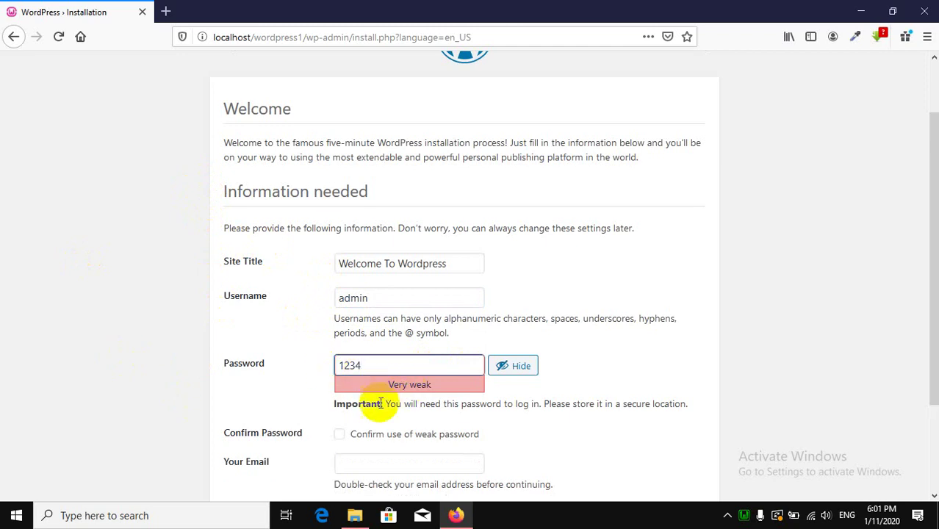
scroll(352, 434, down, 2)
scroll(352, 434, down, 2)
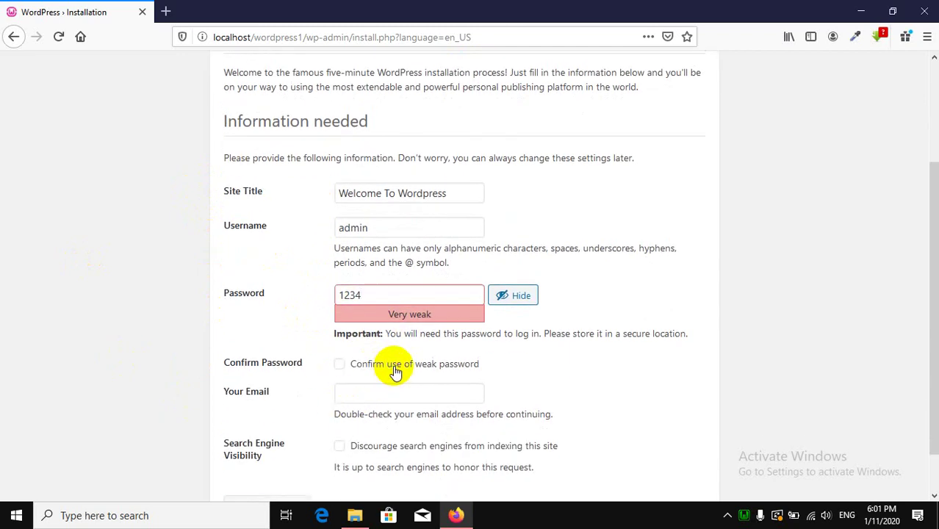
click(403, 370)
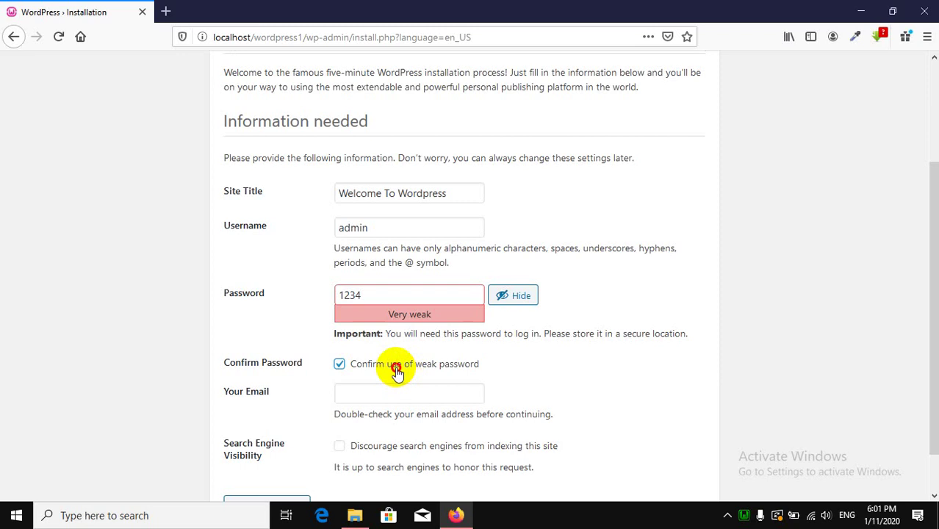
double_click(397, 369)
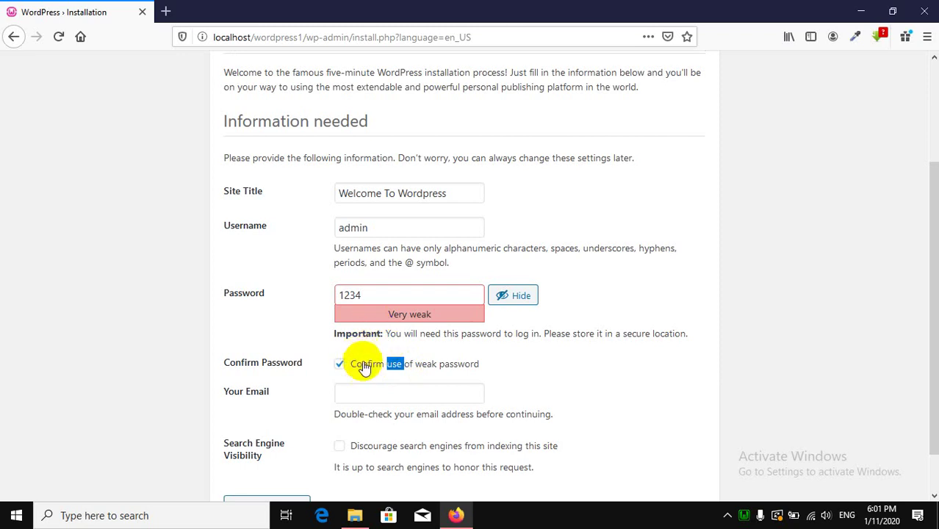
double_click(362, 364)
click(360, 365)
Try a longer admin-style password, adjusting its capitalization and trailing digits.
drag(387, 291, 300, 292)
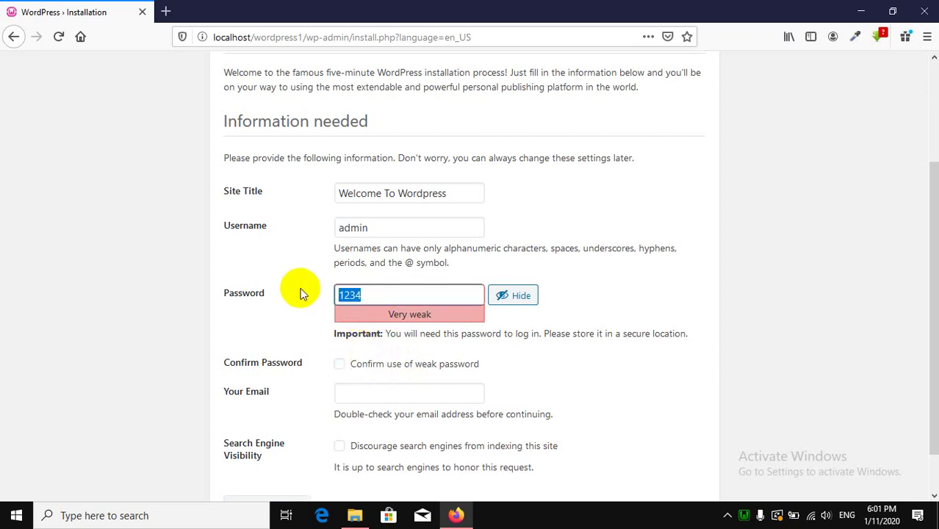
text(ad)
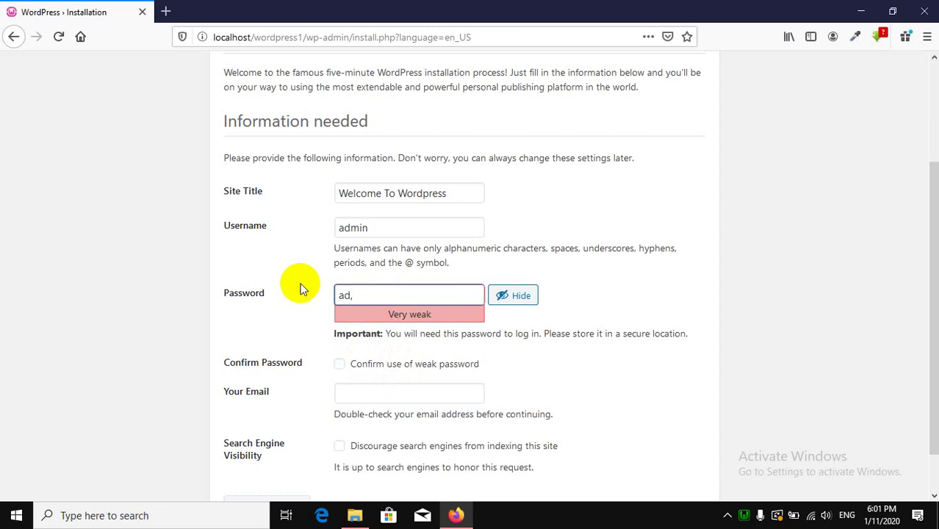
text(,)
key(BackSpace)
key(BackSpace)
key(BackSpace)
text(dmin@123)
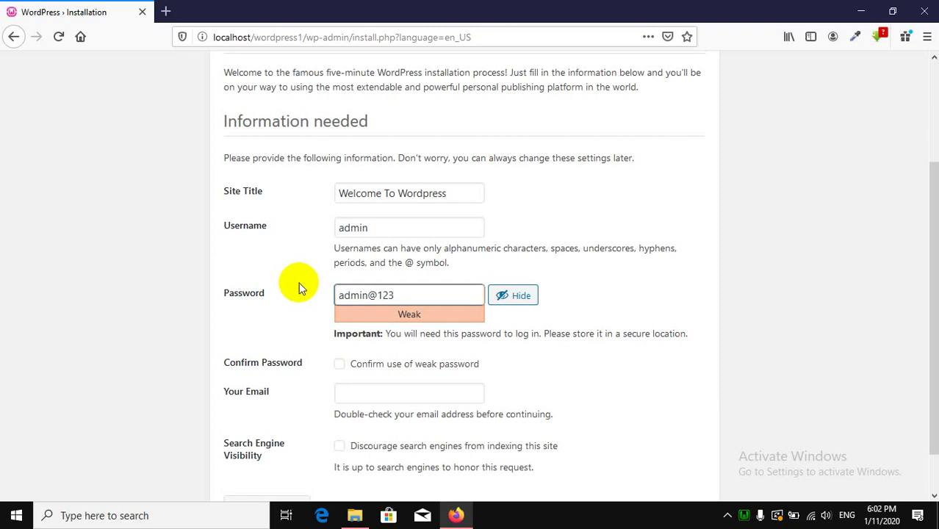
drag(345, 294, 336, 294)
text(A)
click(620, 284)
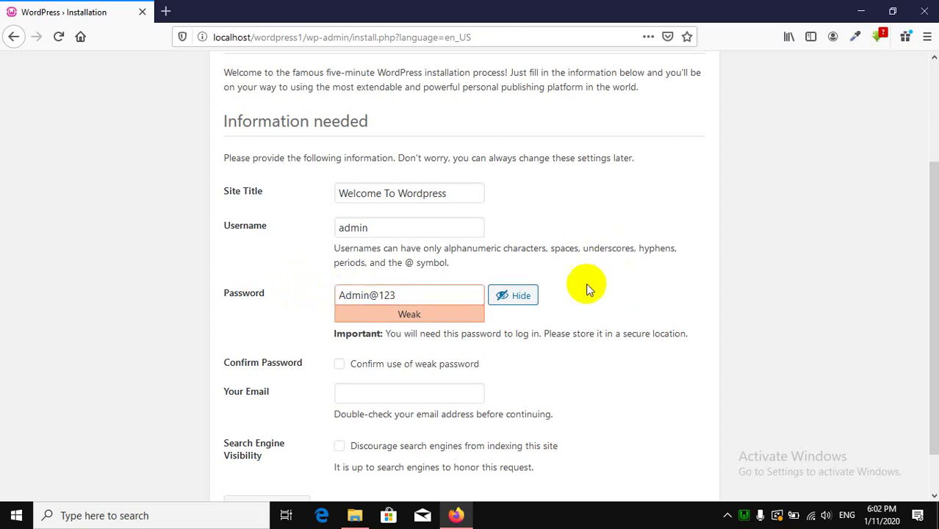
click(362, 295)
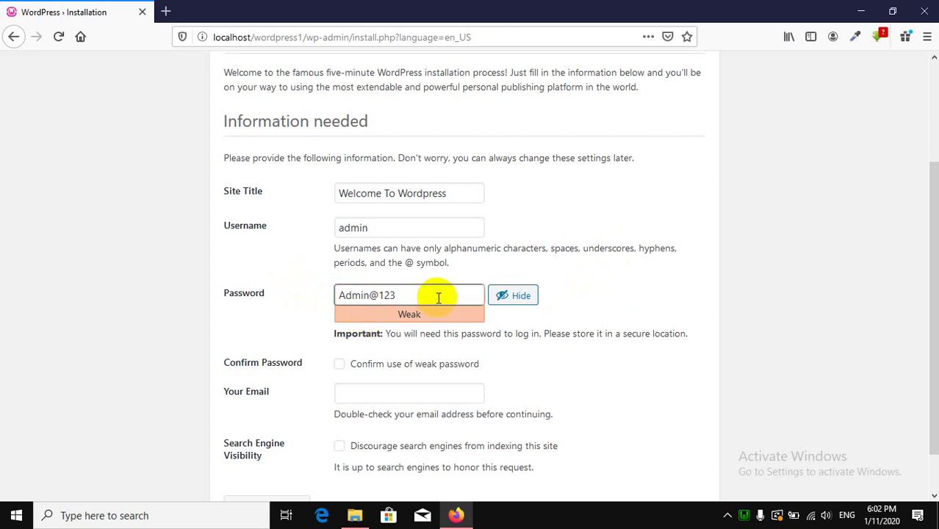
text(555)
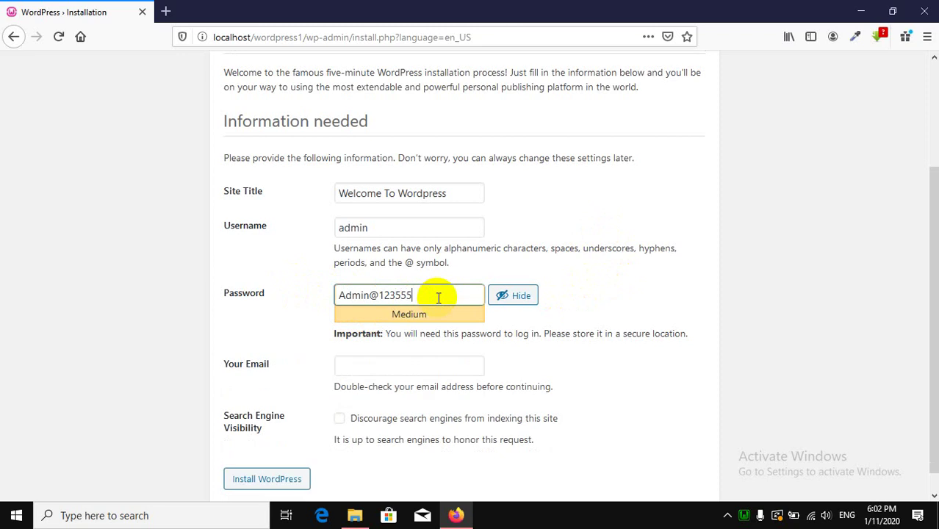
key(BackSpace)
key(BackSpace)
key(BackSpace)
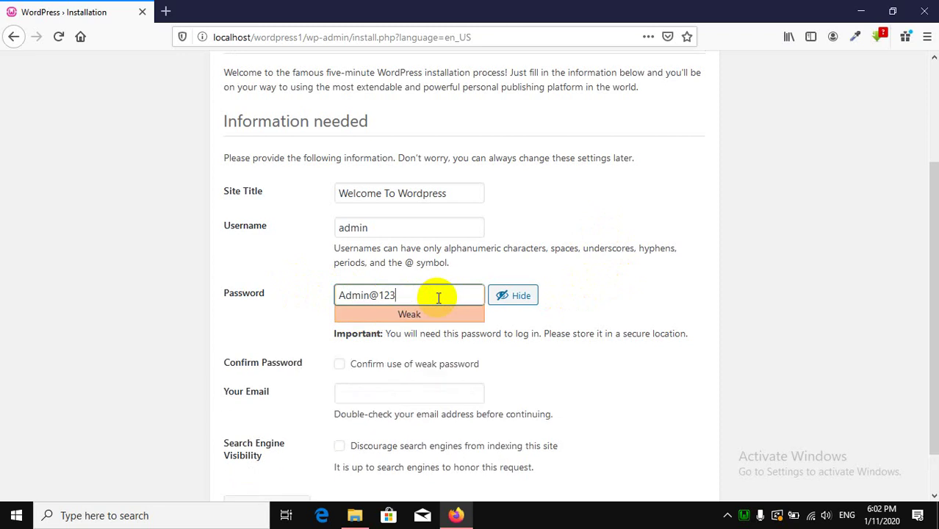
text(456789)
Revert to the short weak password and confirm use of the weak password.
double_click(433, 296)
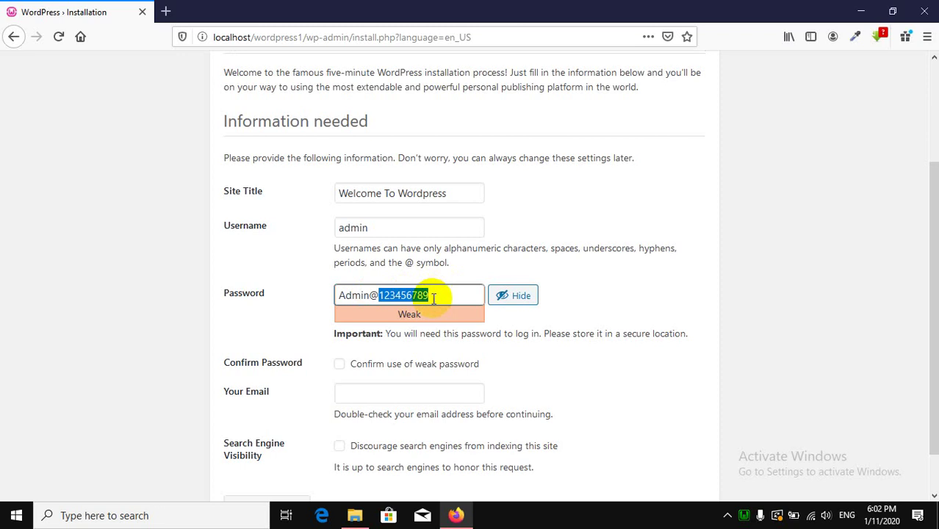
text(43)
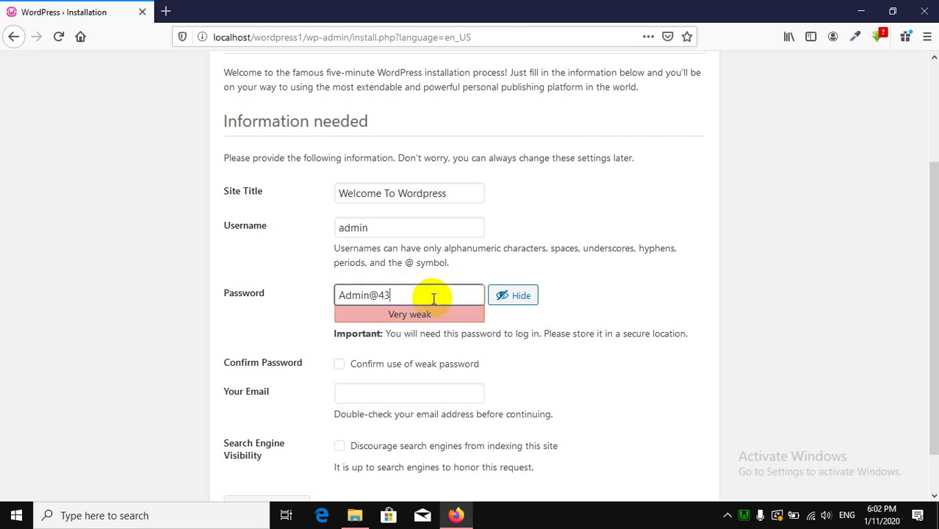
text(21)
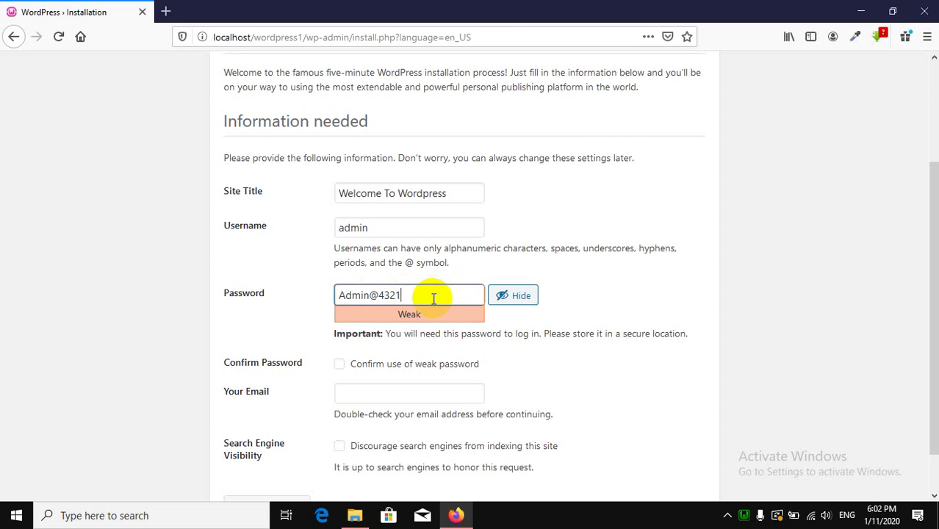
text(d)
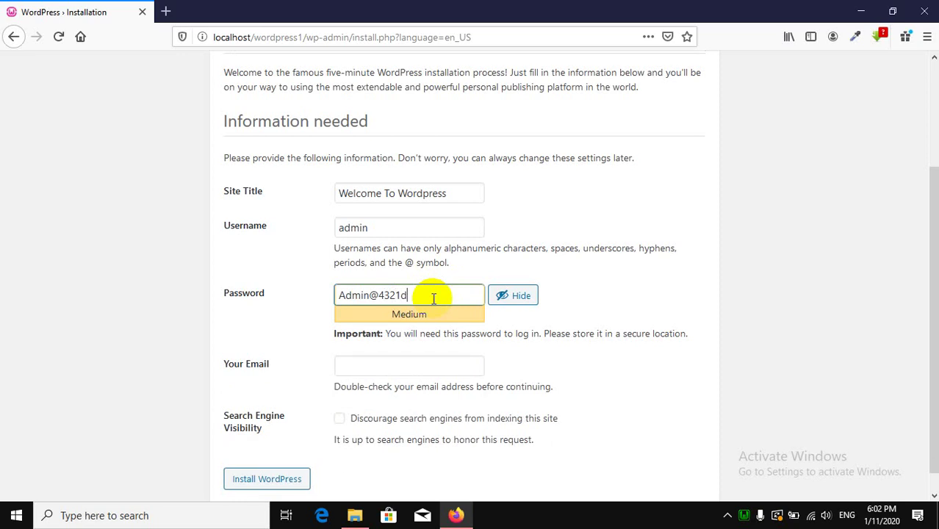
key(BackSpace)
key(BackSpace)
key(BackSpace)
key(BackSpace)
key(BackSpace)
key(BackSpace)
key(BackSpace)
key(BackSpace)
key(BackSpace)
key(BackSpace)
key(BackSpace)
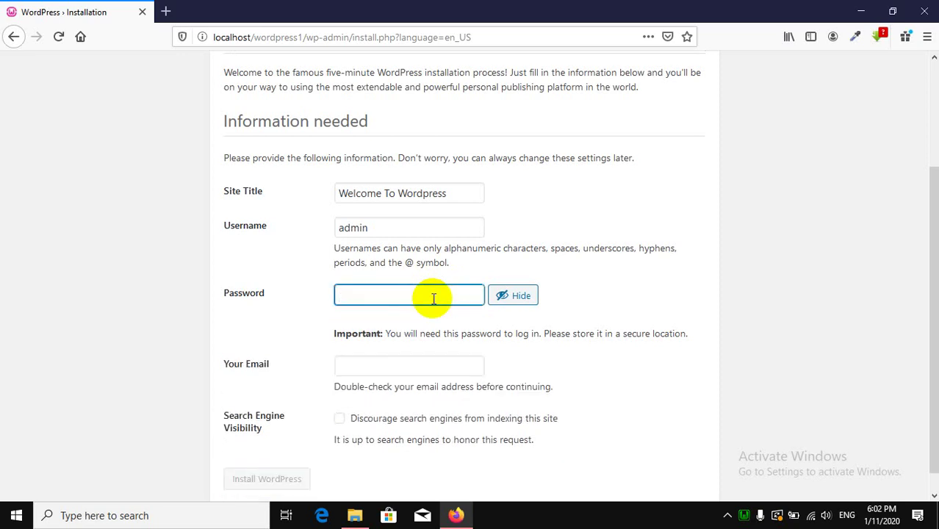
text(1234)
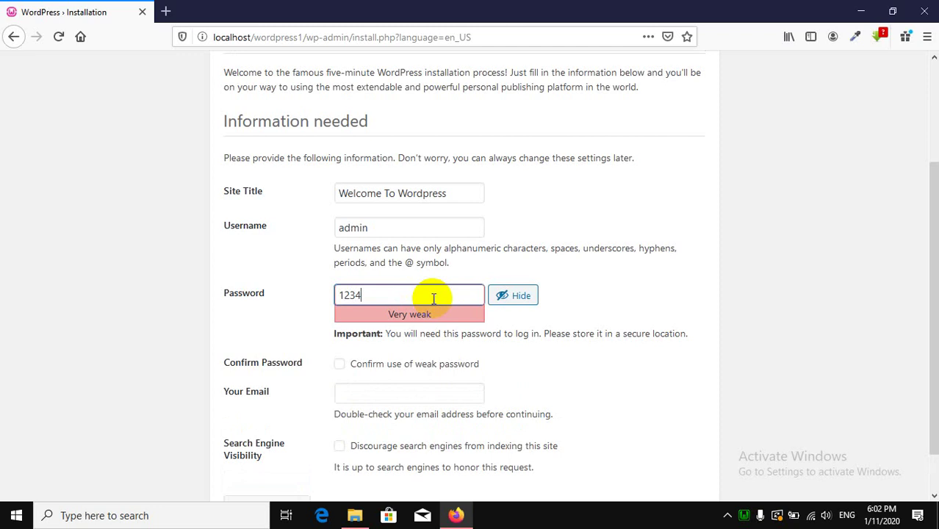
click(439, 360)
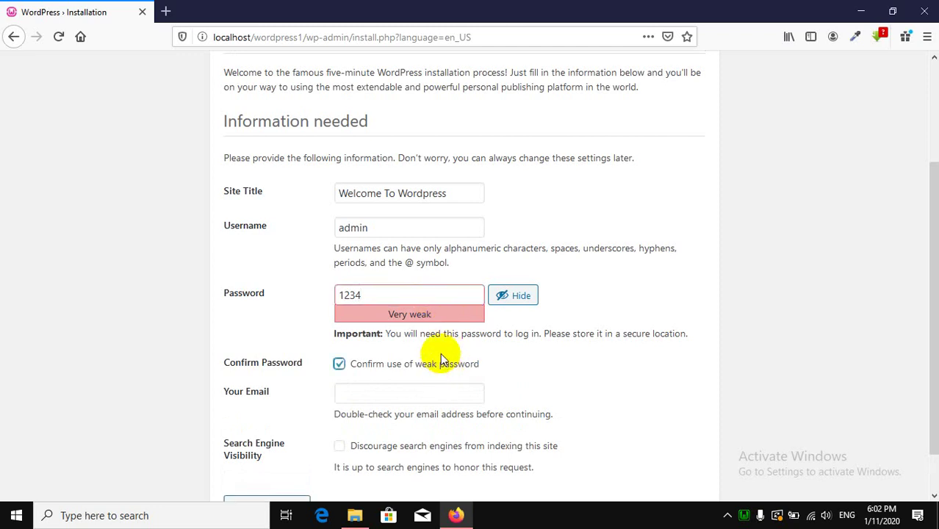
scroll(441, 360, down, 2)
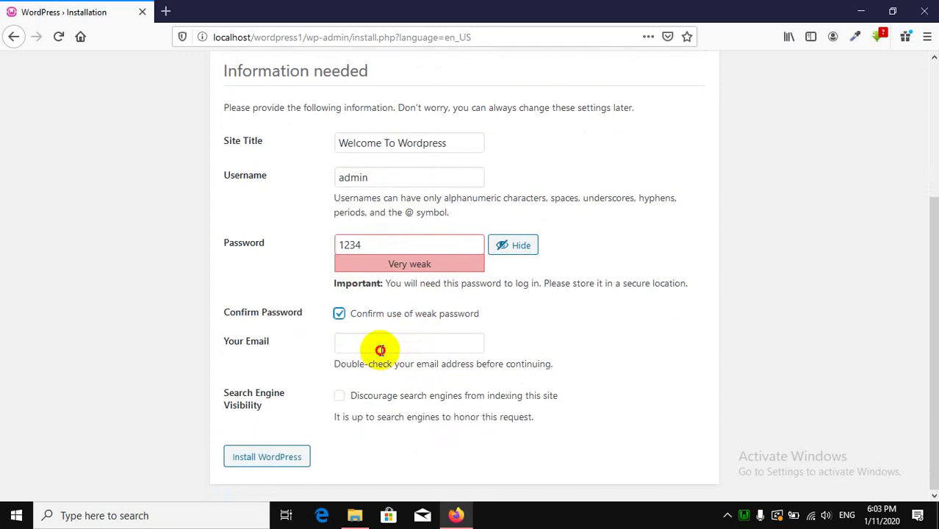
Enter the admin's email address and submit Install WordPress.
click(381, 350)
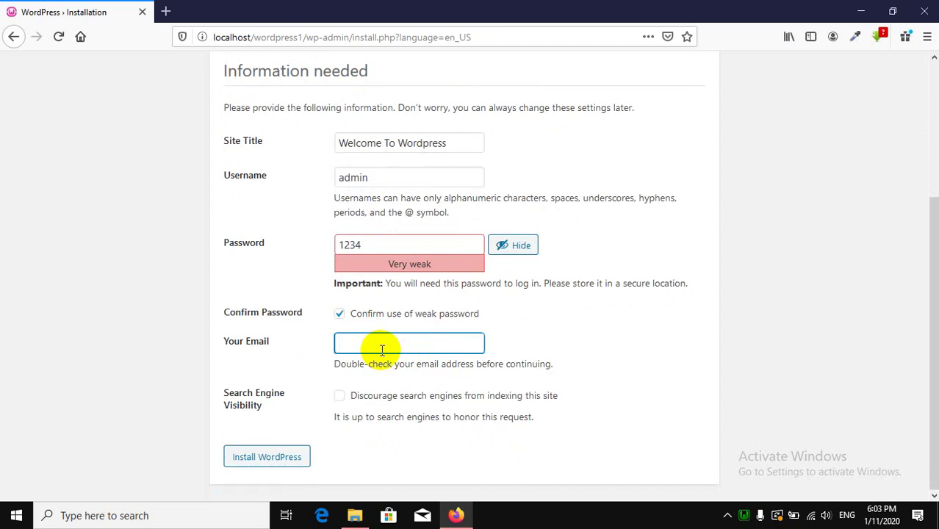
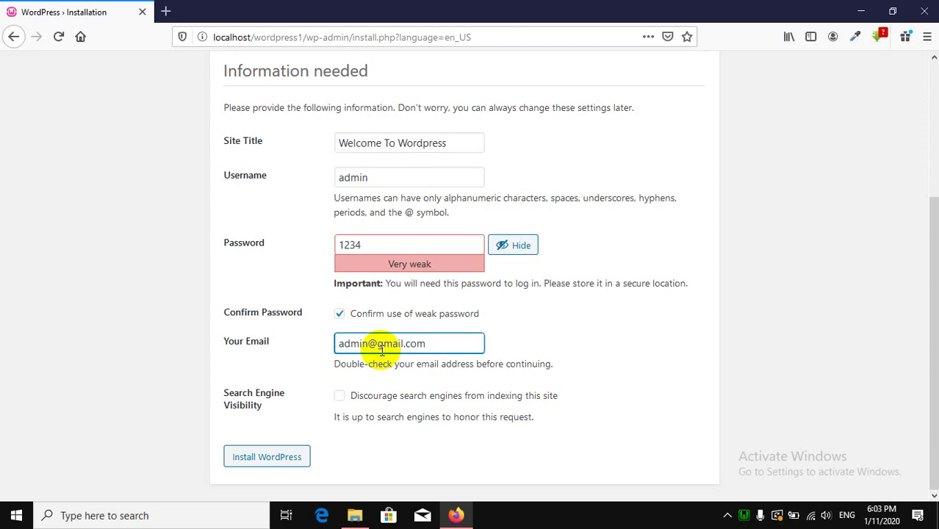
click(273, 461)
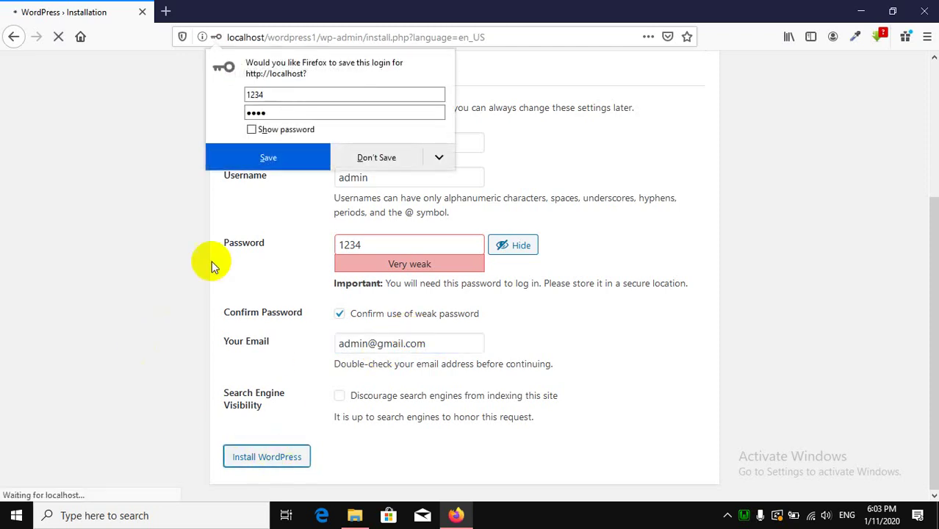
Decline saving the login, review the Success page, and go to the new site's login page.
click(369, 163)
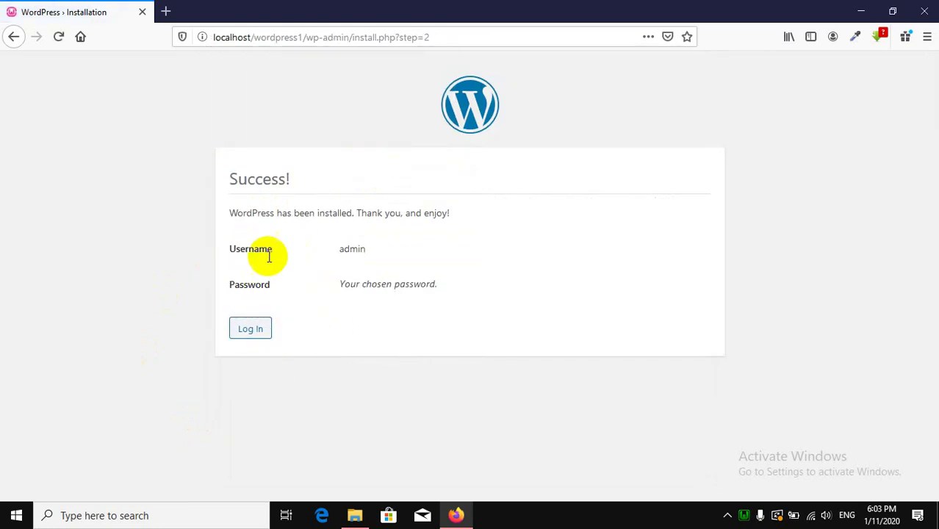
double_click(261, 193)
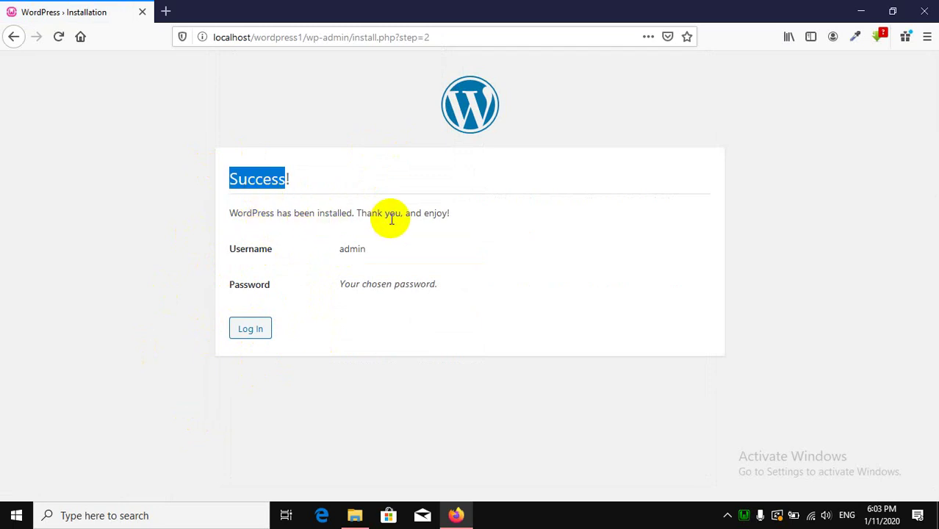
click(265, 251)
double_click(362, 251)
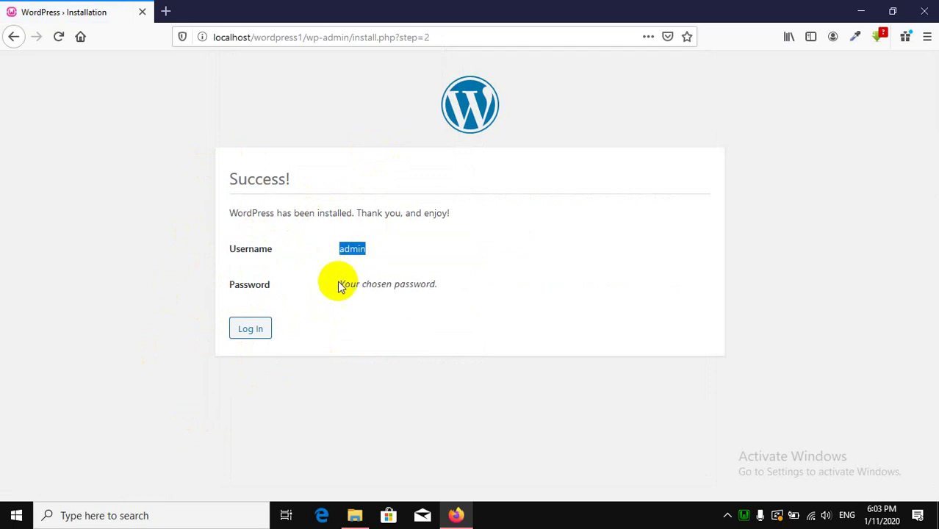
click(345, 293)
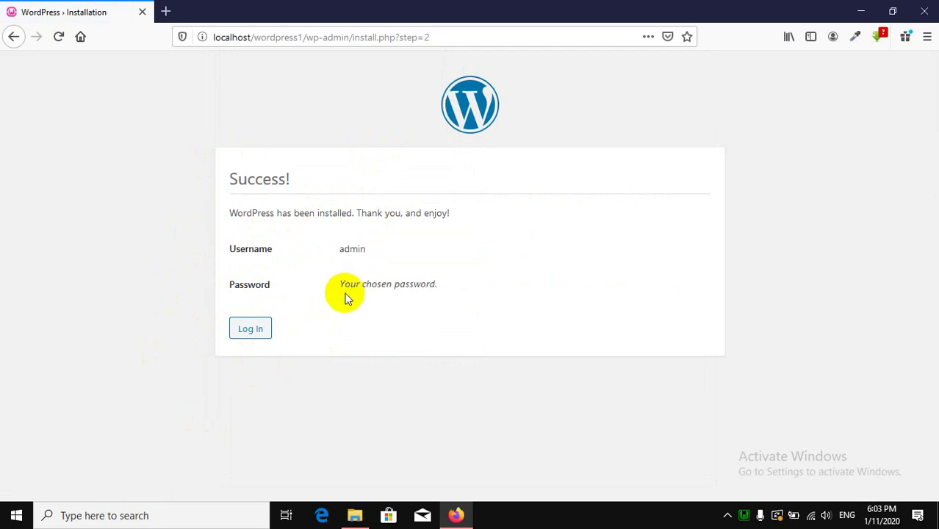
click(263, 331)
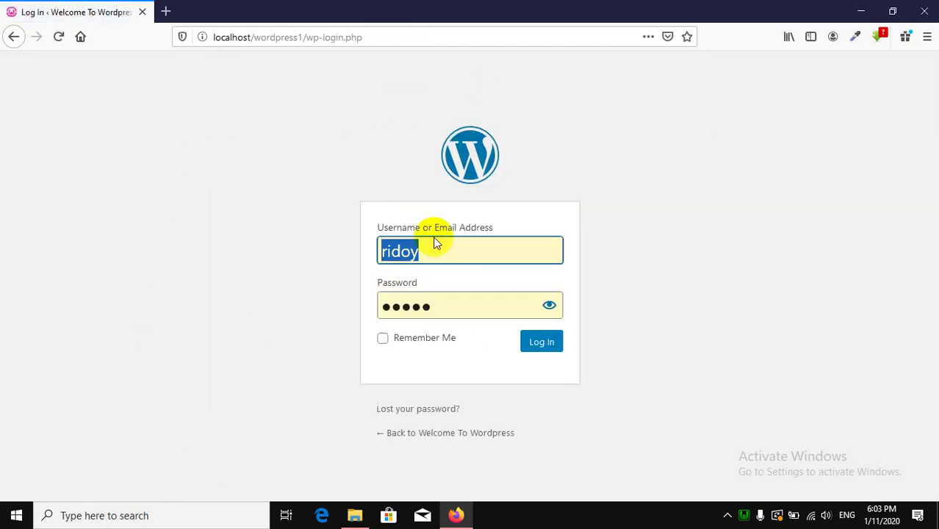
Replace the old login tab with a fresh tab loading localhost/wordpress1/wp-admin.
click(166, 11)
click(142, 12)
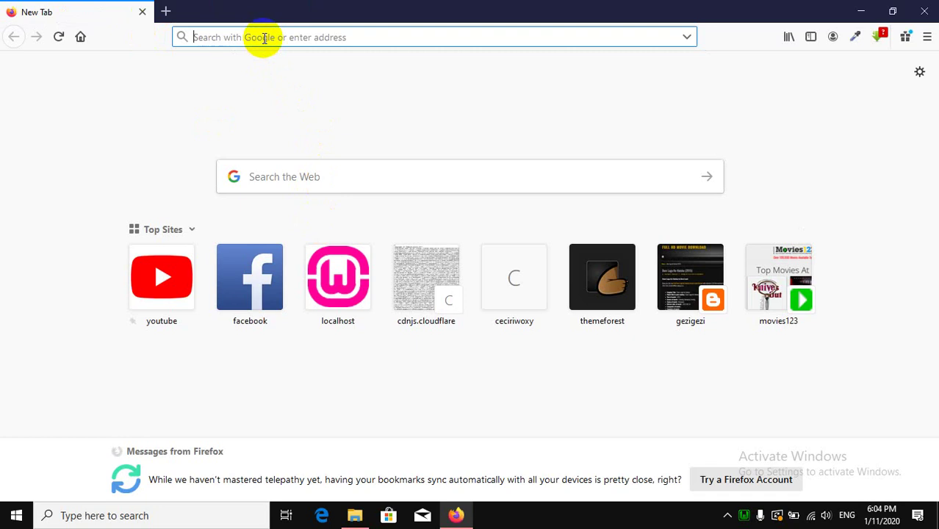
text(localhost/)
key(Right)
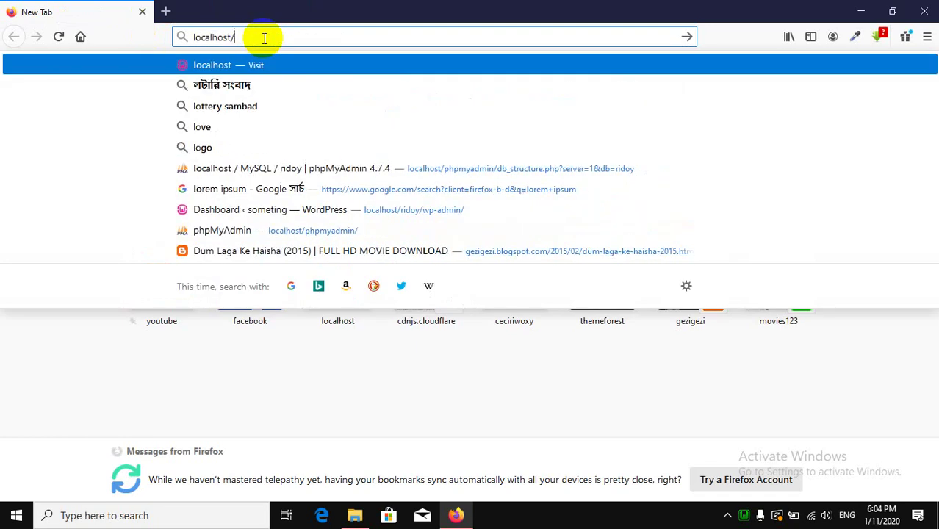
text(wordpress1/)
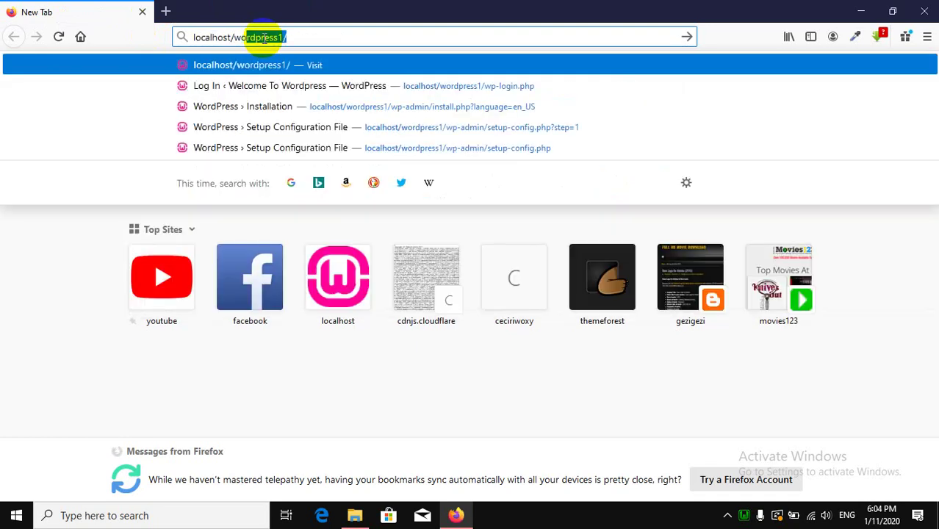
key(Right)
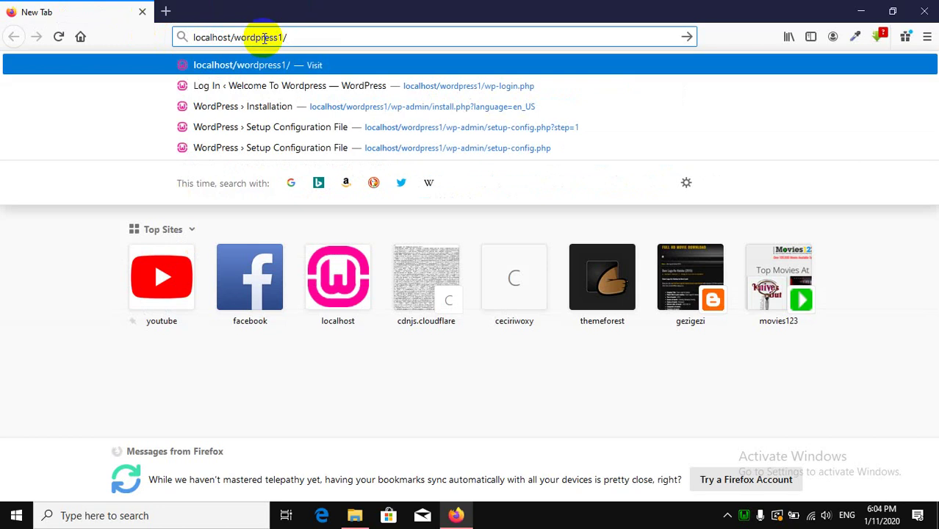
text(wp-admi)
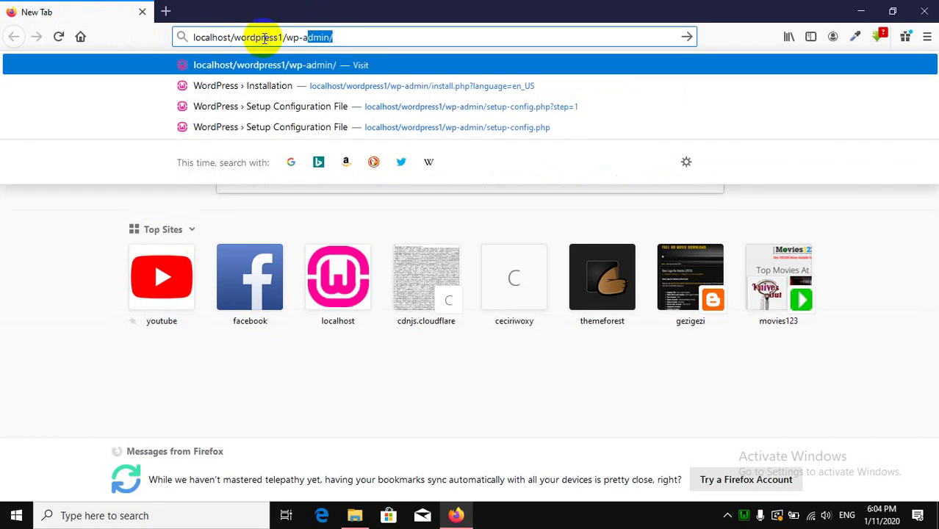
text(n)
key(Return)
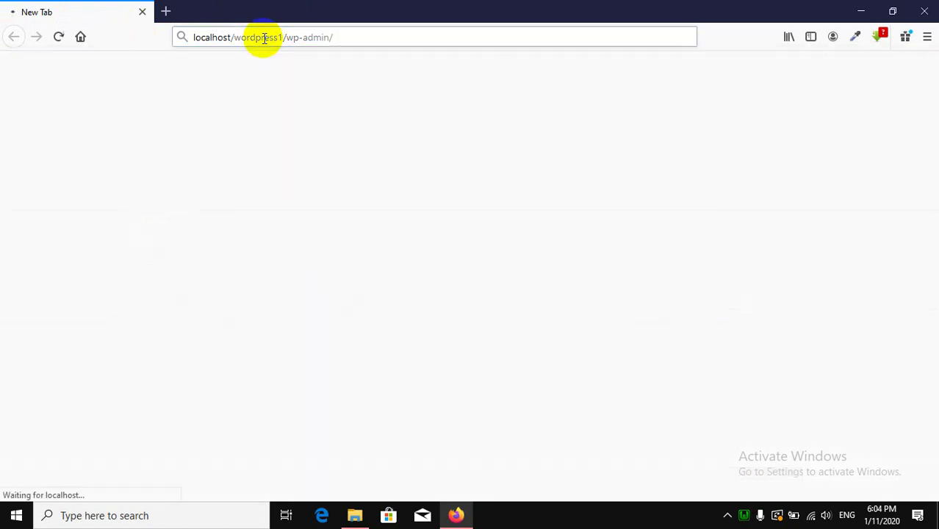
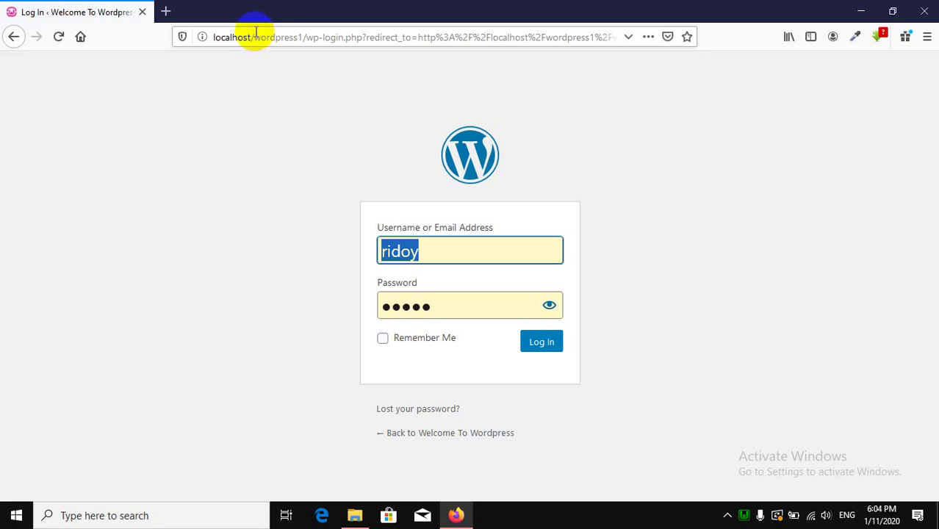
Log in to the admin area with the admin username and password, and save the login in Firefox.
text(admin)
key(Tab)
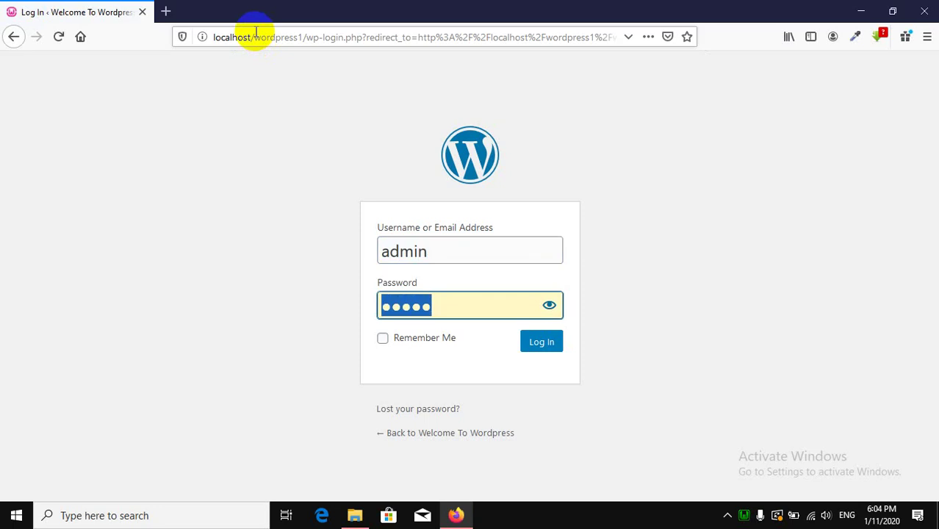
text(admi)
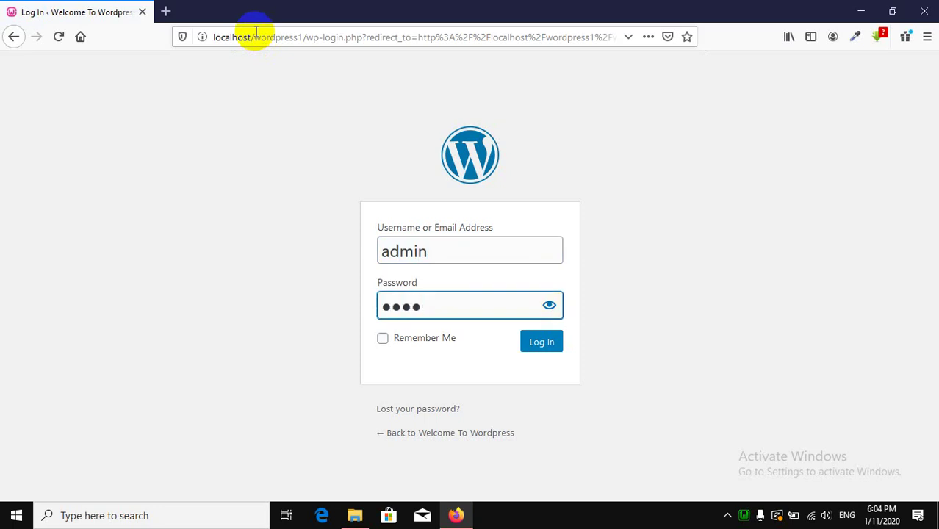
click(530, 345)
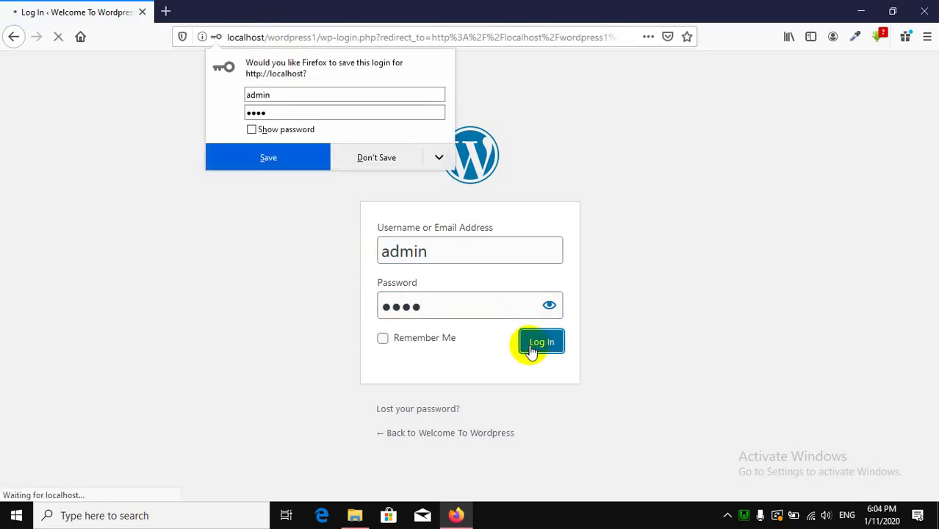
click(278, 163)
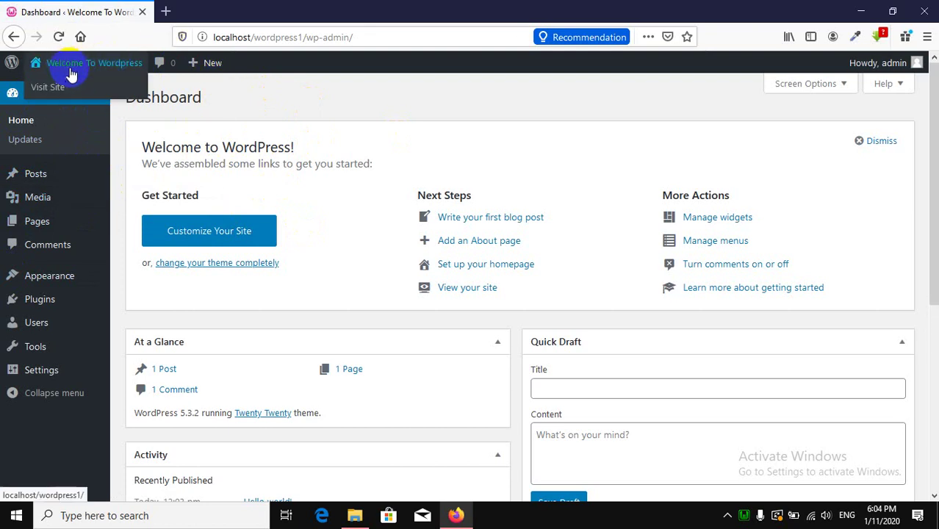
drag(303, 36, 177, 36)
key(ctrl+c)
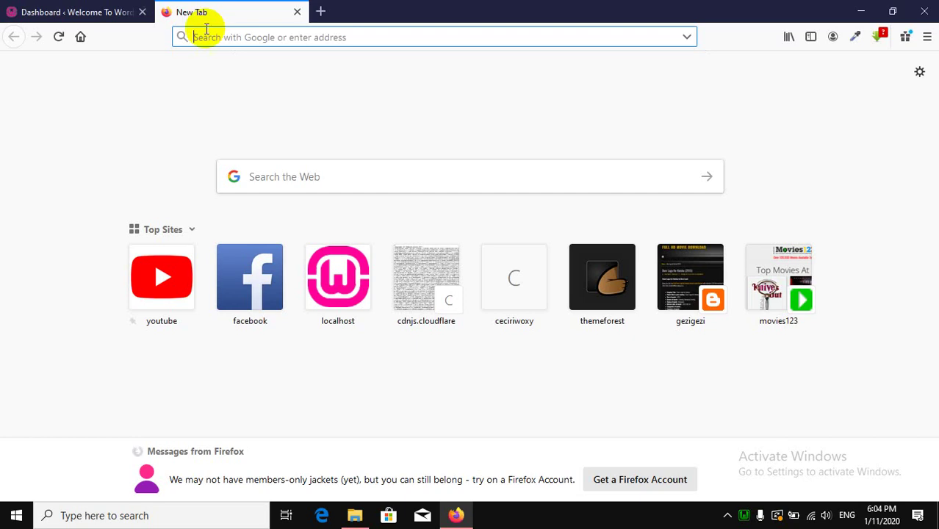
click(166, 11)
key(ctrl+v)
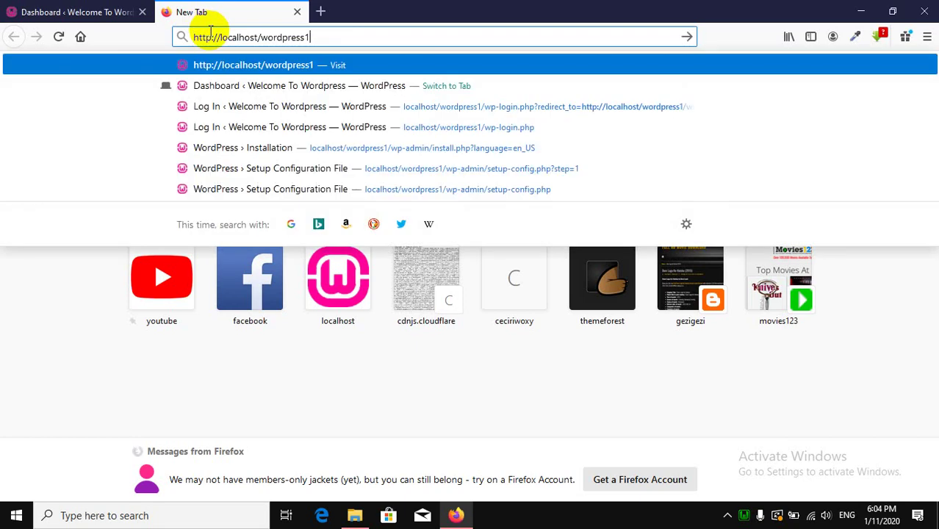
key(Return)
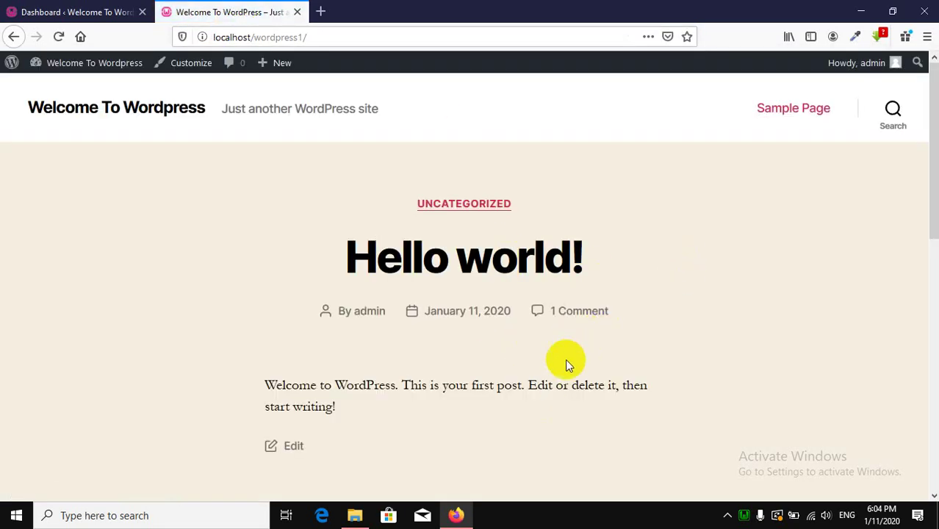
scroll(447, 325, down, 10)
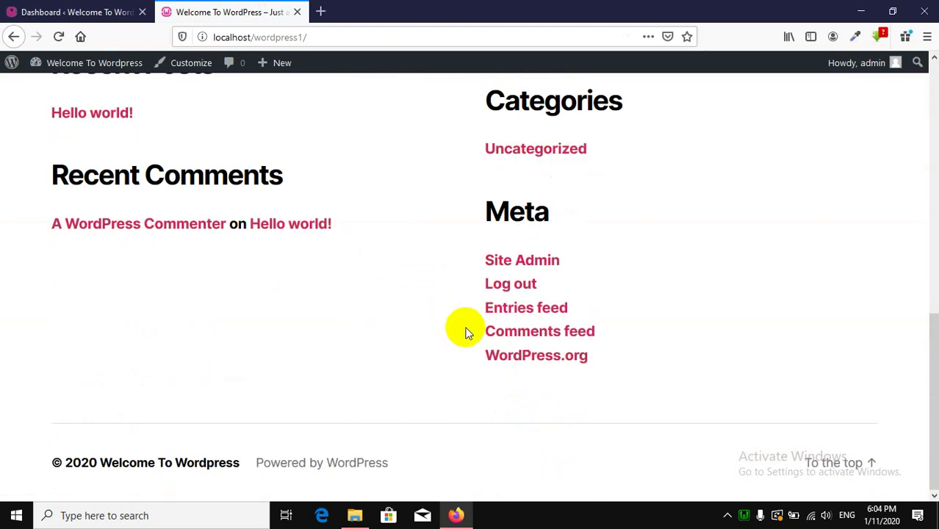
scroll(465, 332, up, 10)
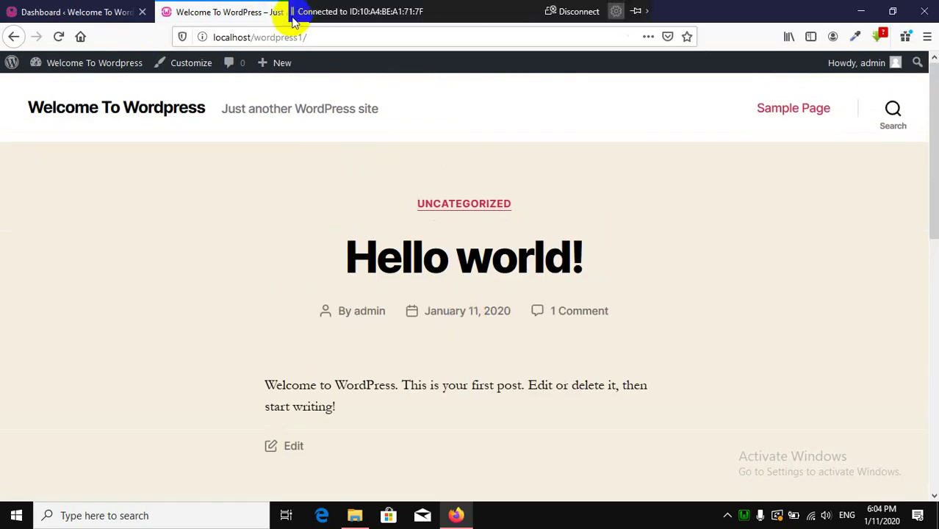
click(296, 12)
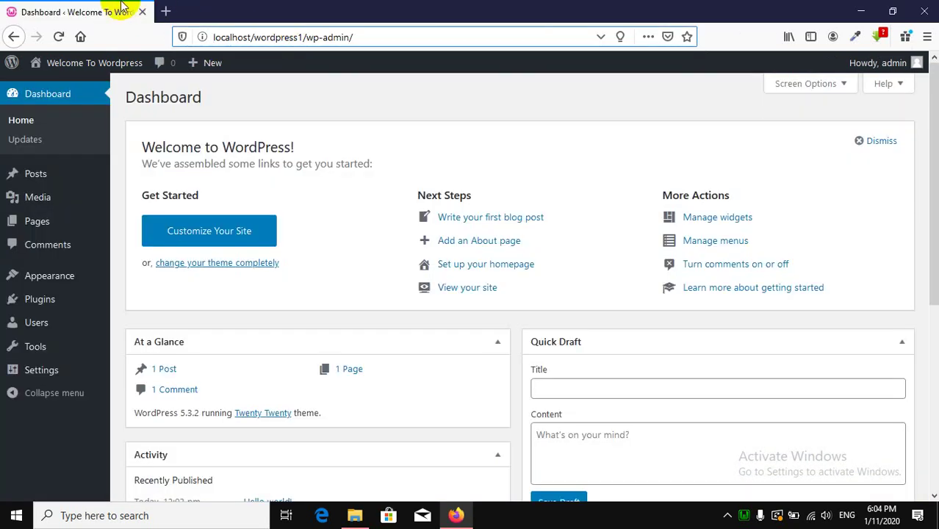
mouse_move(70, 278)
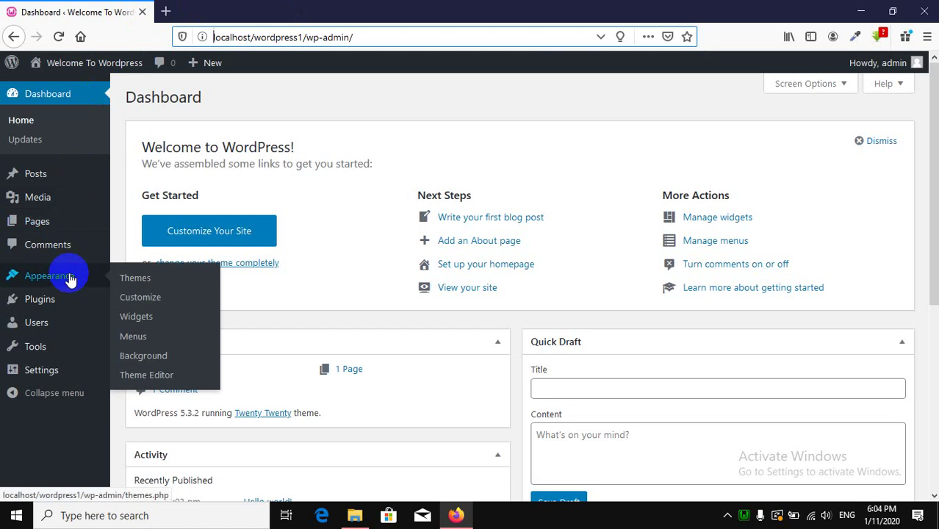
click(69, 277)
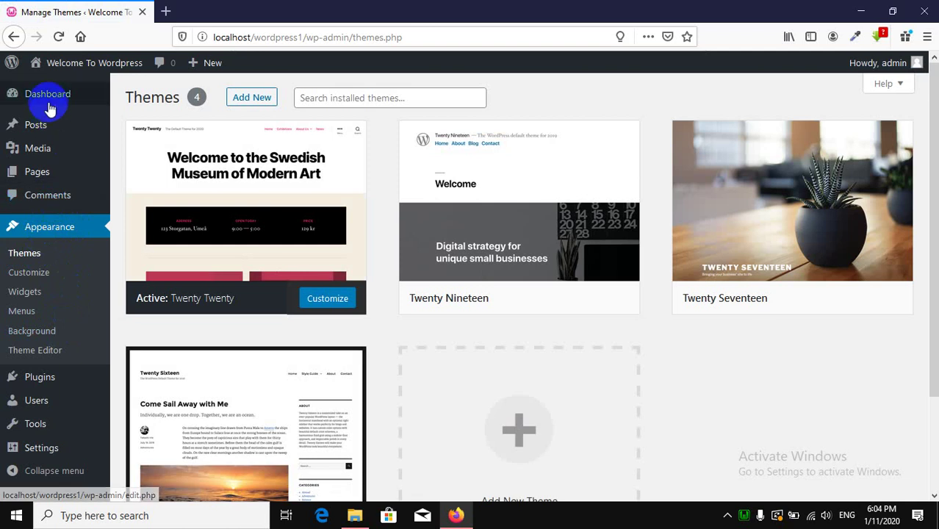
click(22, 90)
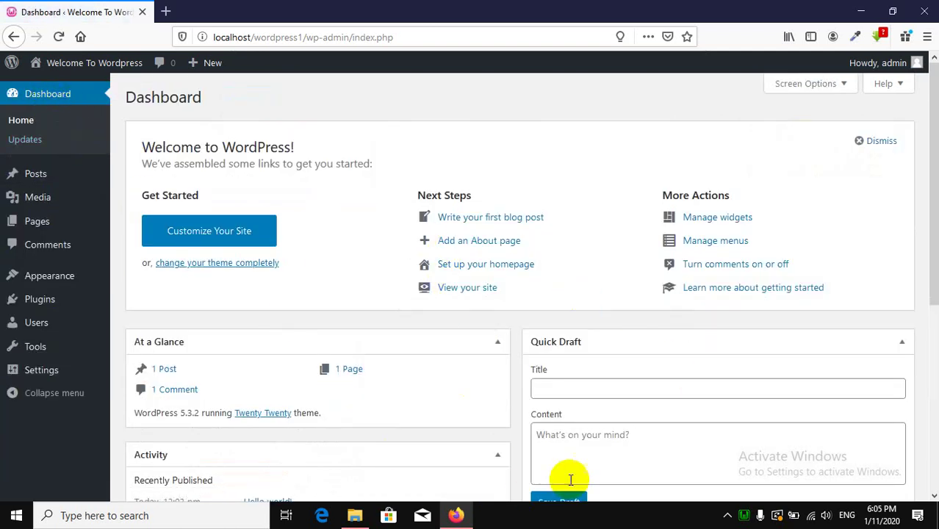
scroll(459, 347, down, 5)
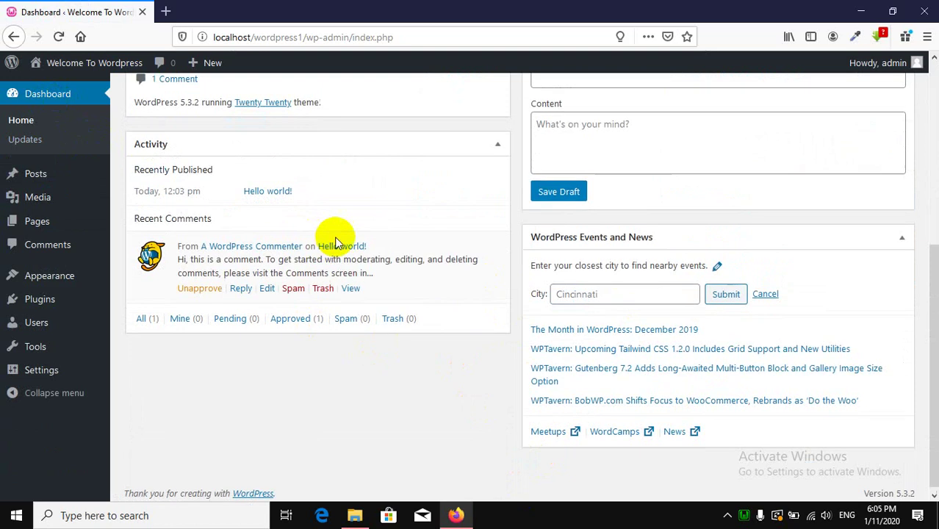
scroll(335, 235, up, 5)
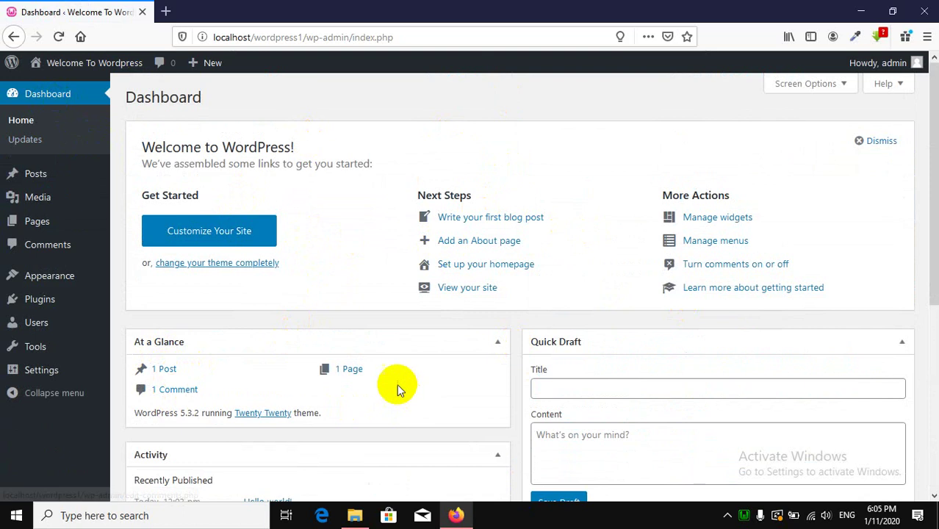
scroll(514, 349, down, 4)
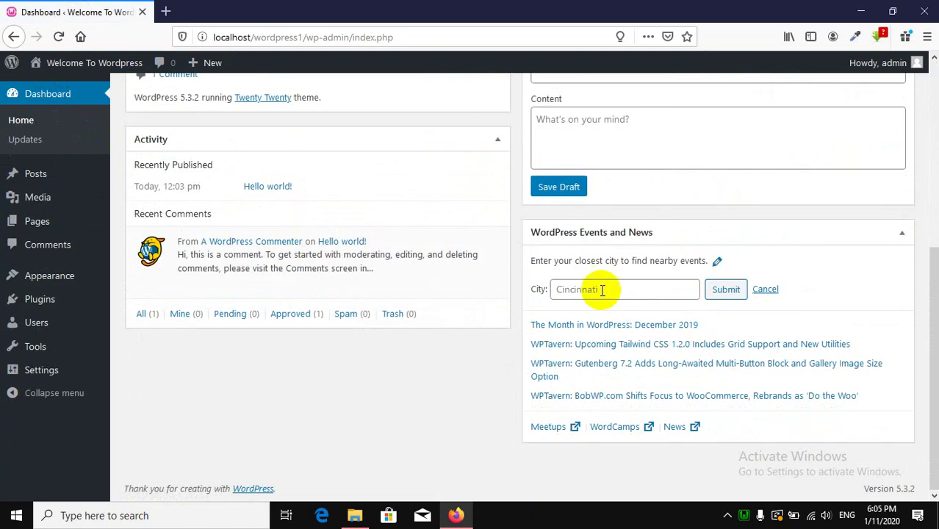
scroll(425, 330, up, 1)
scroll(425, 334, up, 2)
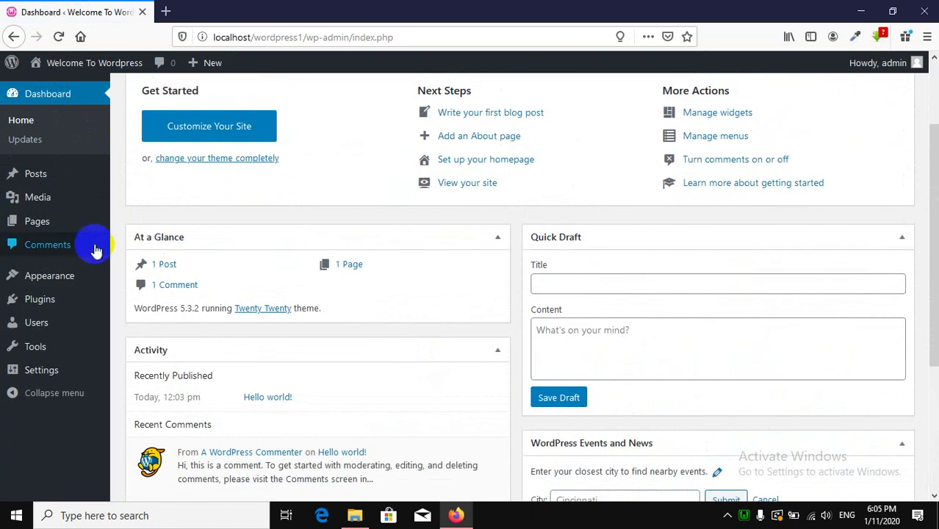
mouse_move(44, 176)
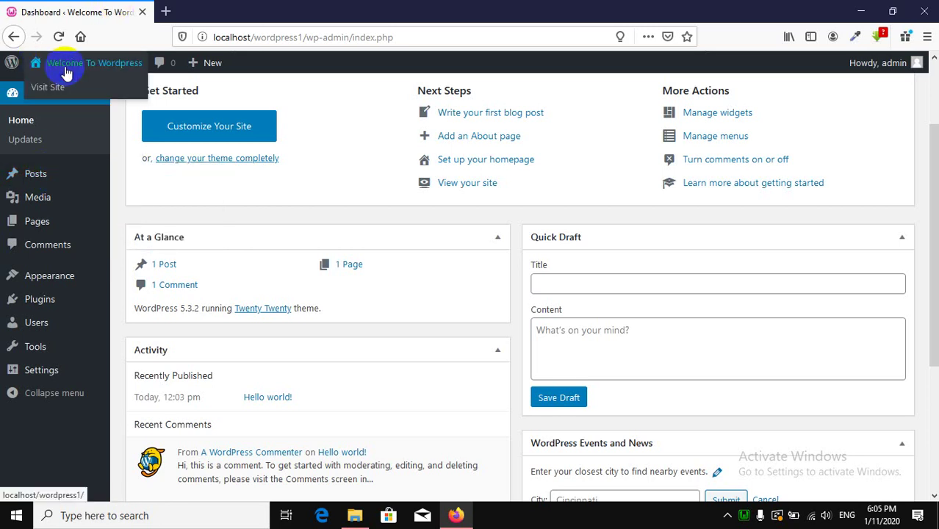
mouse_move(94, 61)
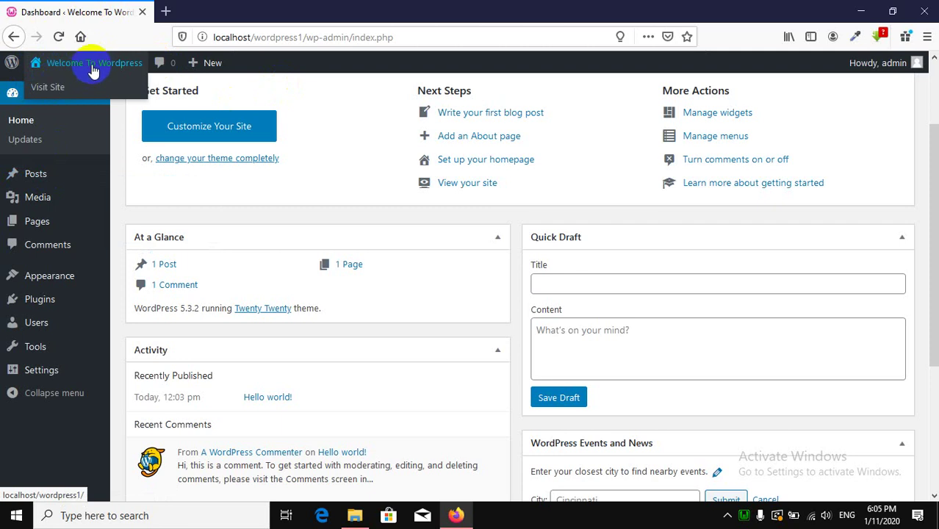
Open the public site in a new tab and look it over.
right_click(48, 98)
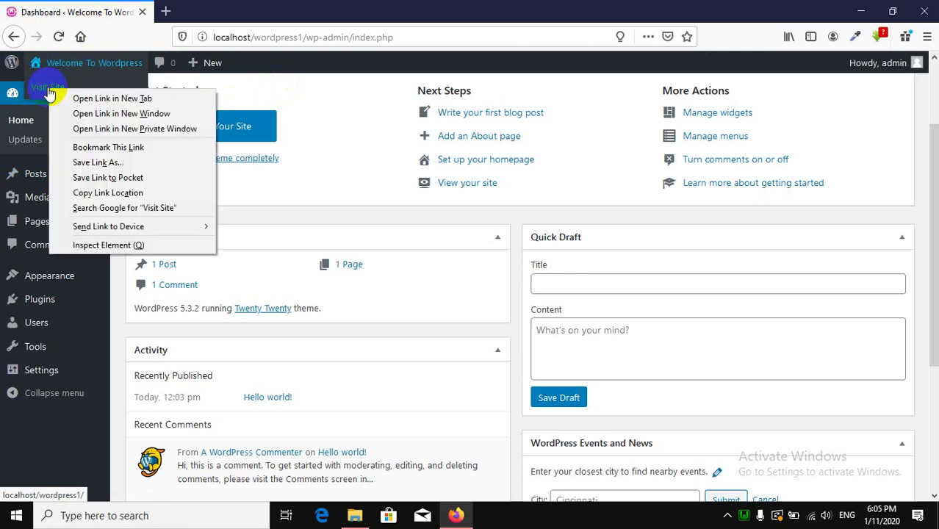
click(95, 97)
click(227, 9)
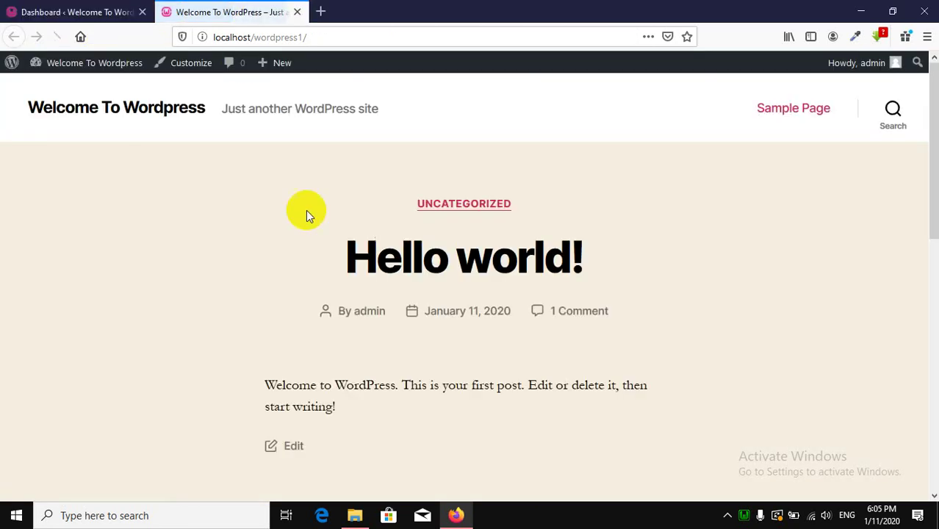
scroll(403, 276, down, 10)
scroll(405, 274, up, 5)
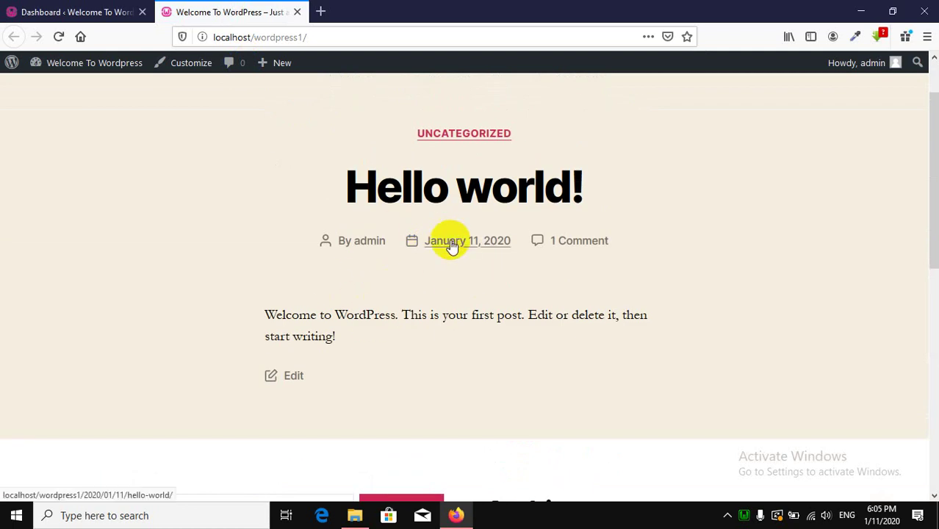
Move the Hello world! post to the Trash from All Posts and check the public site.
click(117, 11)
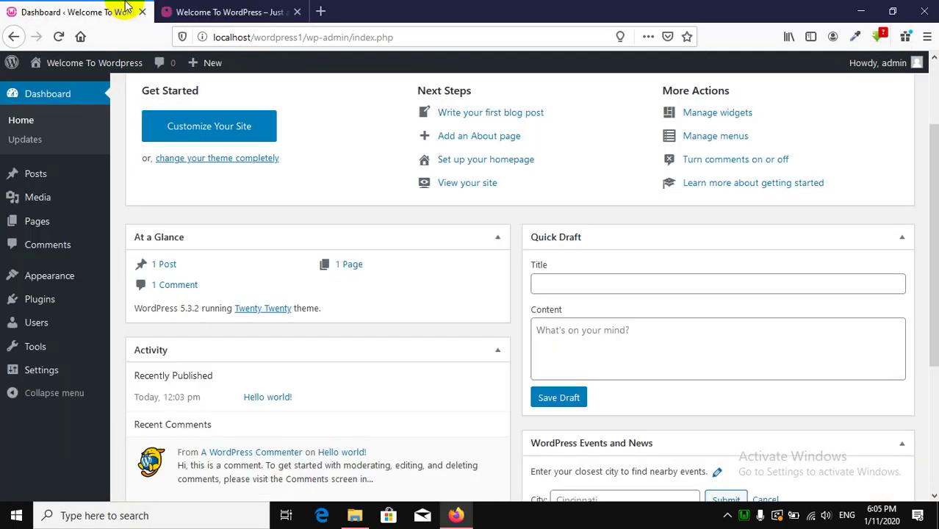
click(47, 181)
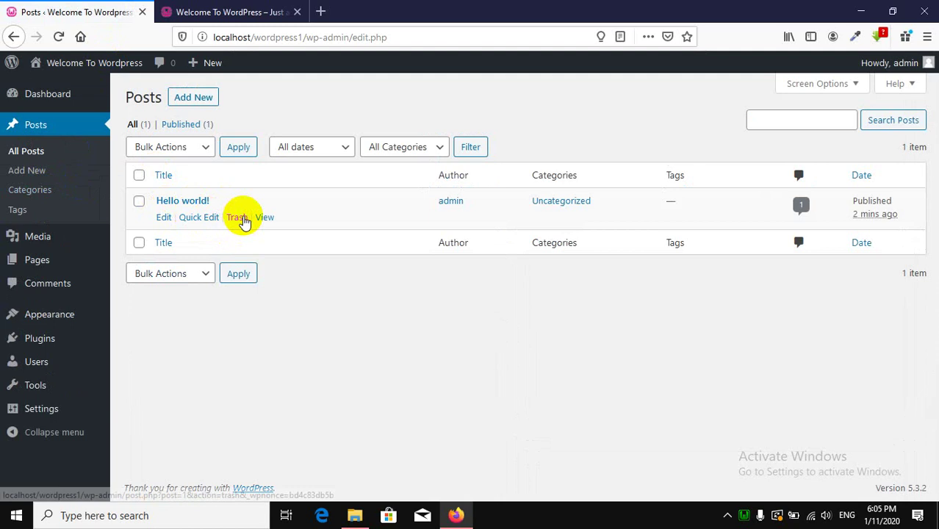
click(243, 220)
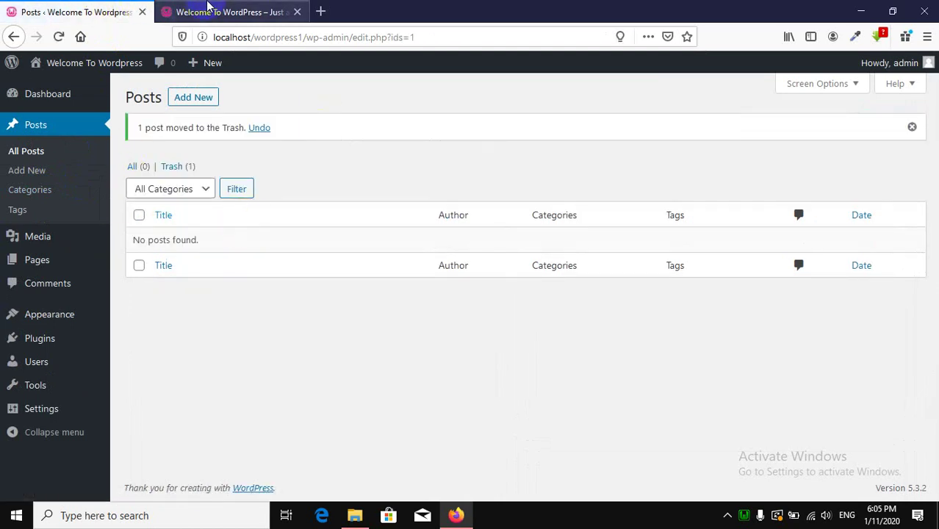
click(207, 10)
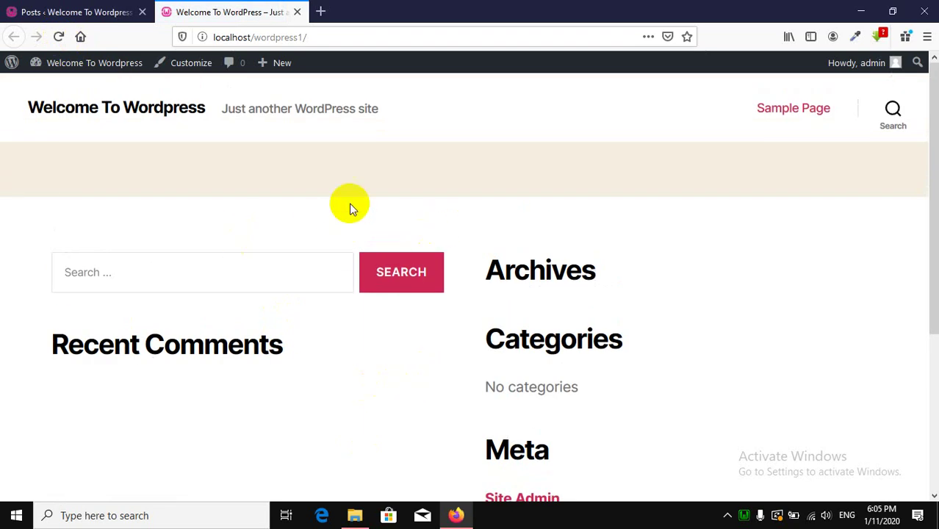
click(101, 9)
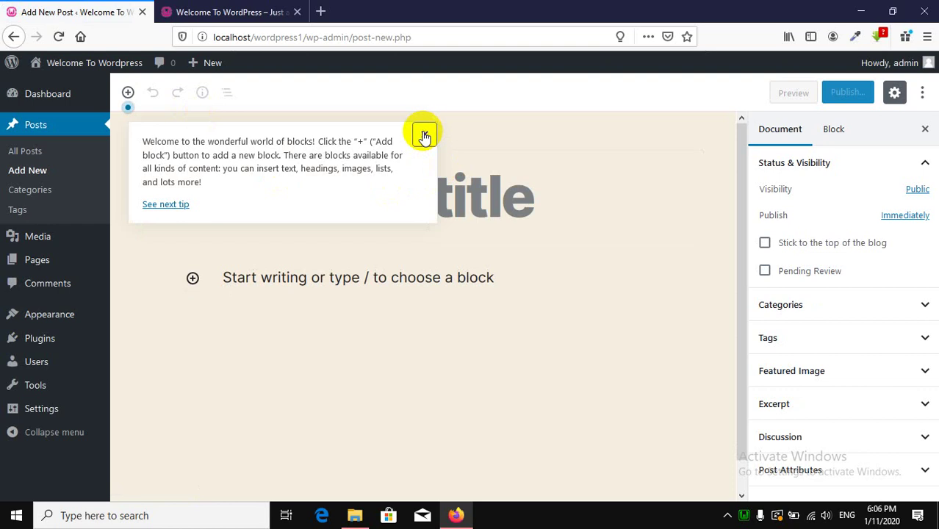
Dismiss the welcome tip, title the post 'This is our First Post' and write 'This is a test'.
click(423, 133)
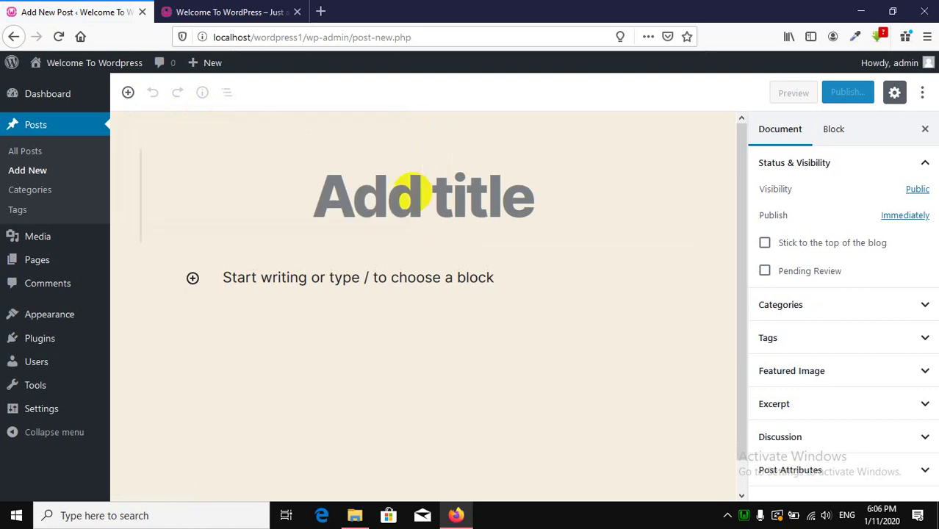
click(411, 191)
text(This is our )
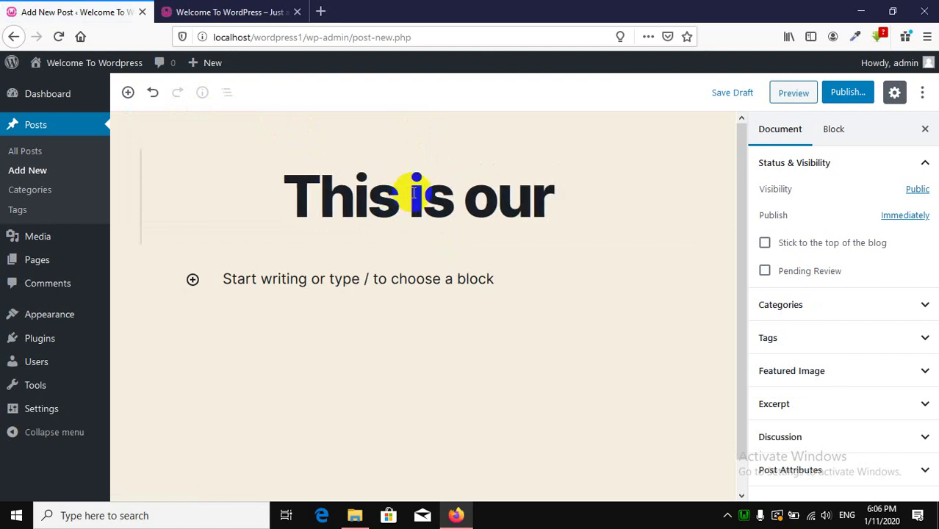
text(First)
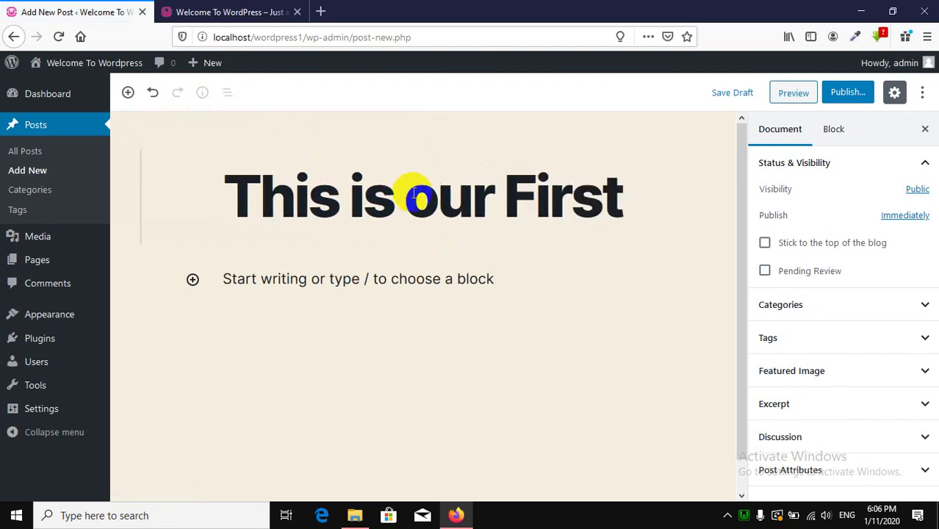
text( Po)
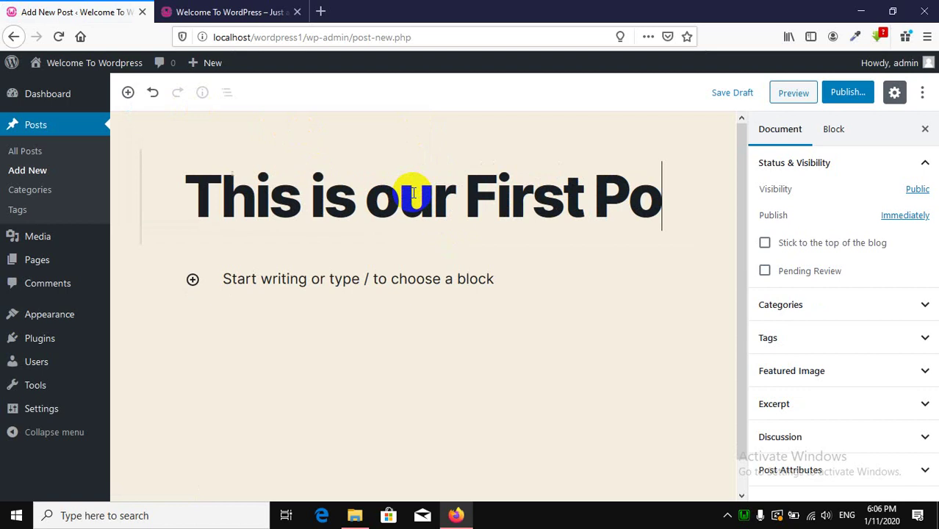
text(st)
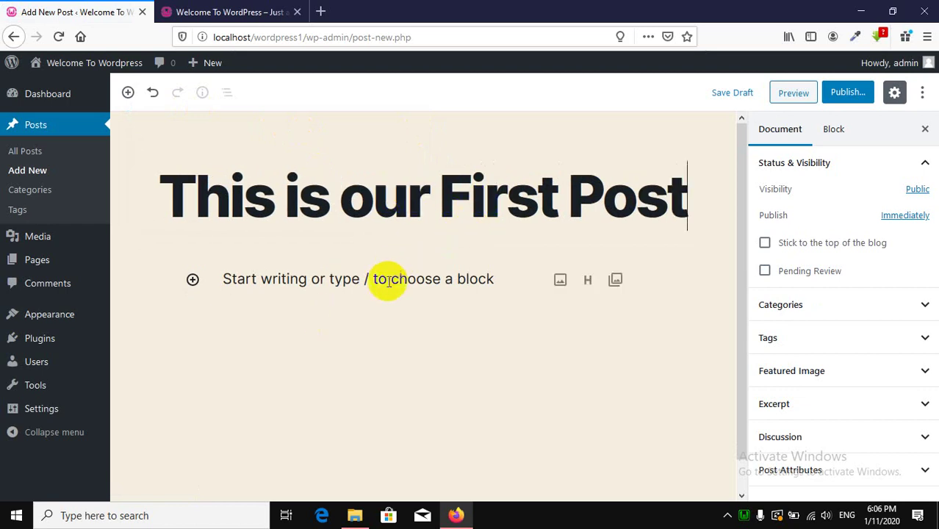
click(376, 315)
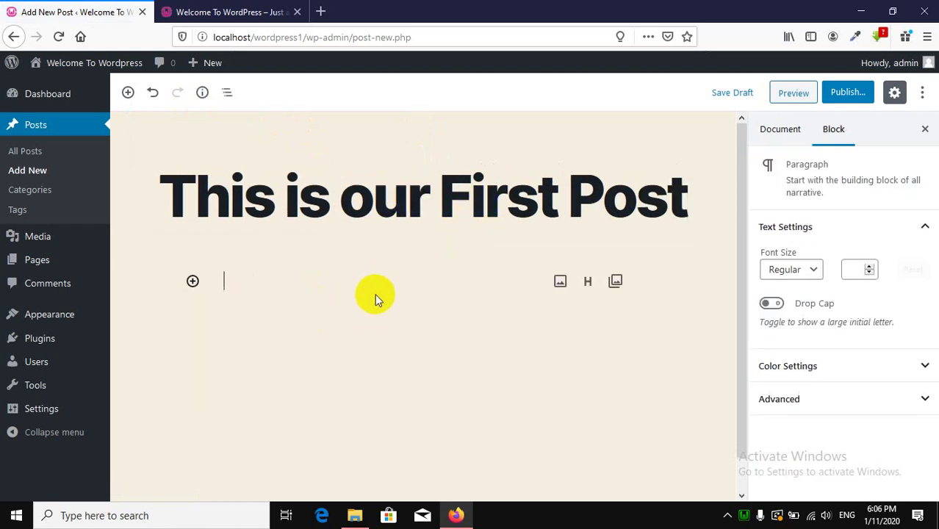
click(374, 291)
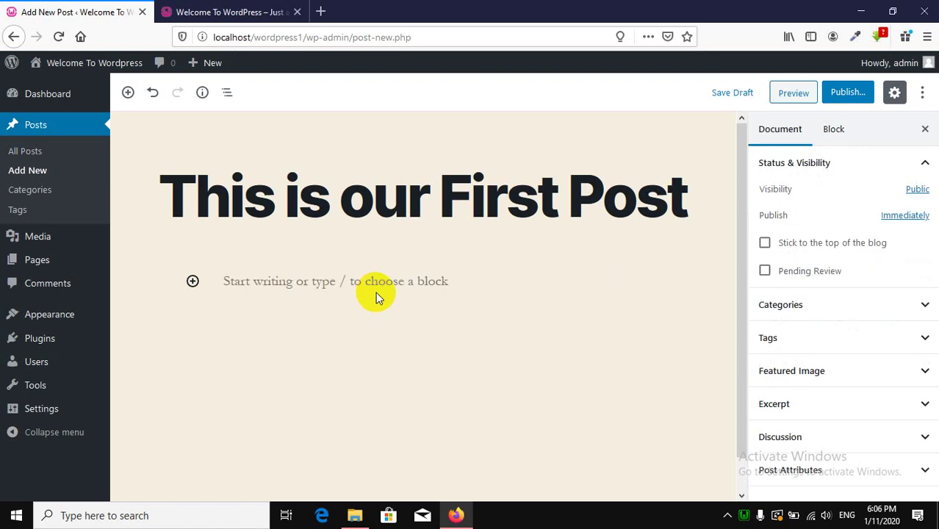
click(310, 288)
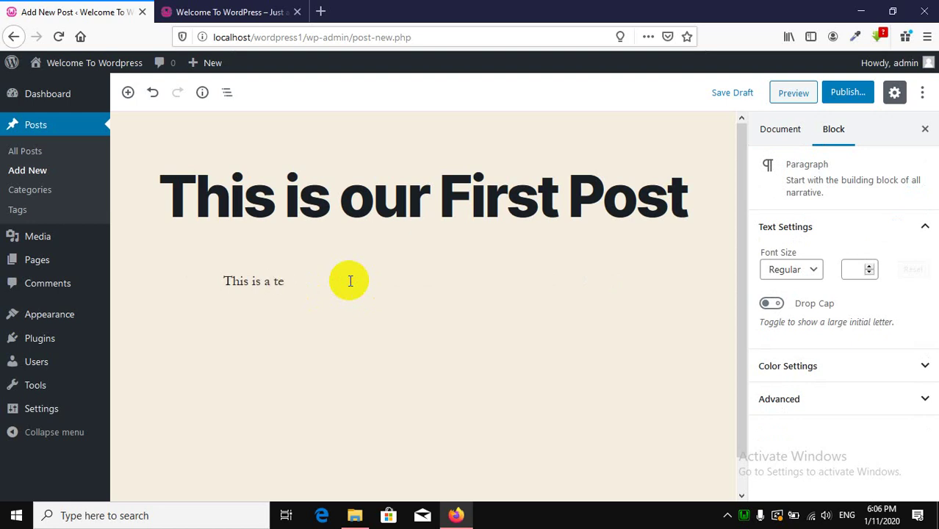
click(320, 12)
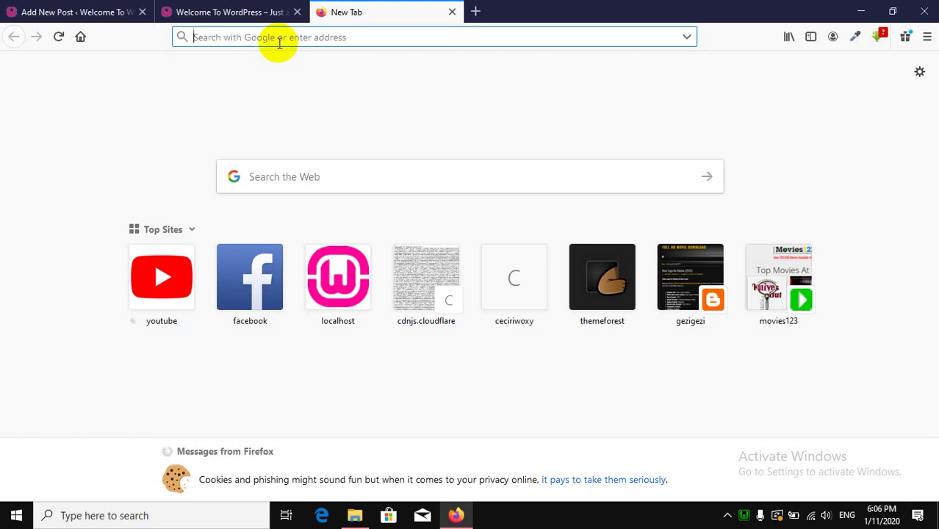
Try loremipsum.net and loremipsum.com, then go to the Google homepage instead.
text(lorem)
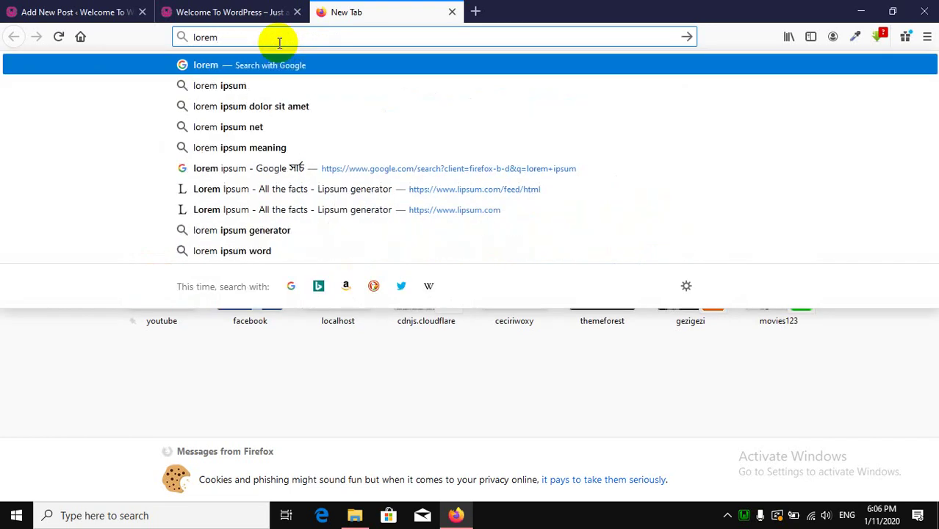
text(ipsum)
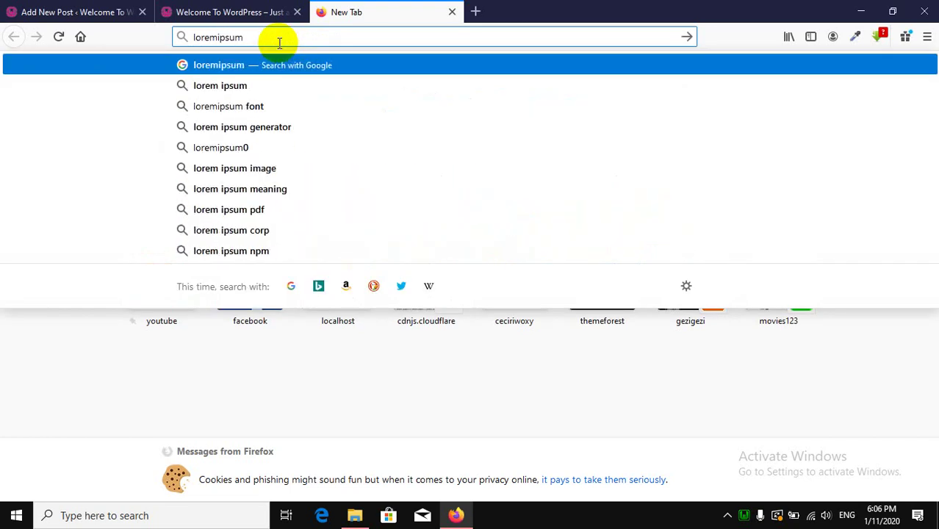
text(.net)
key(Return)
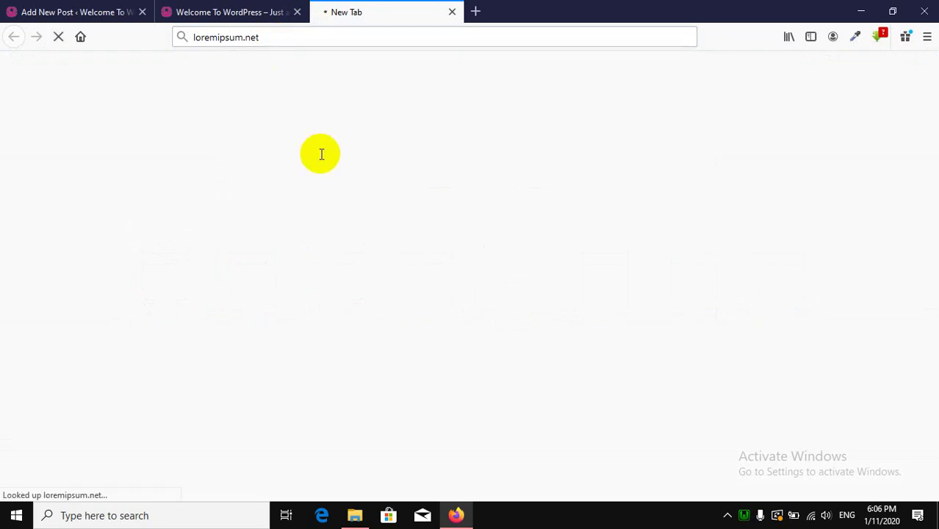
double_click(315, 42)
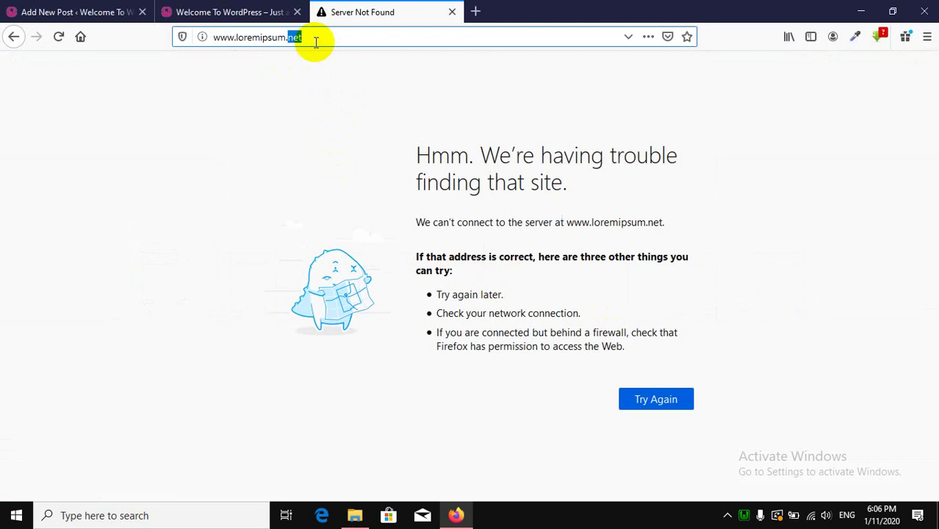
text(com)
key(Return)
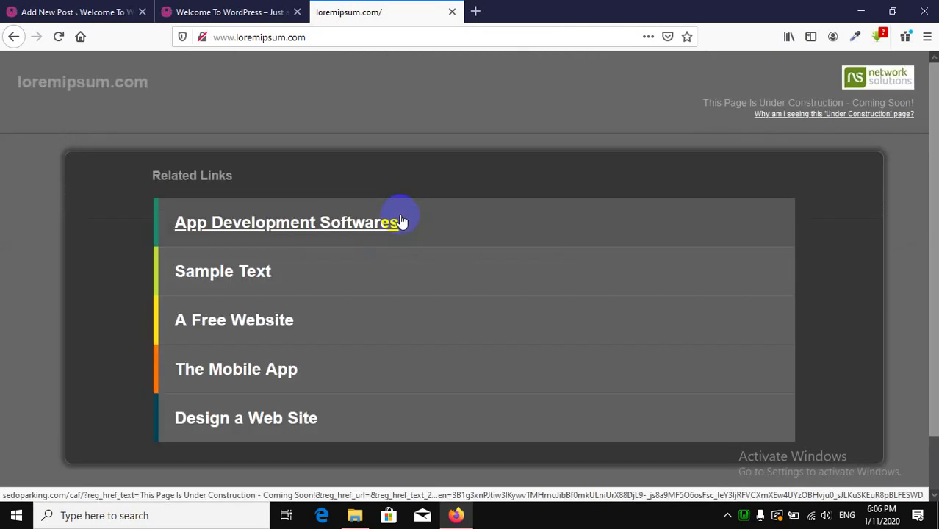
click(320, 39)
click(320, 38)
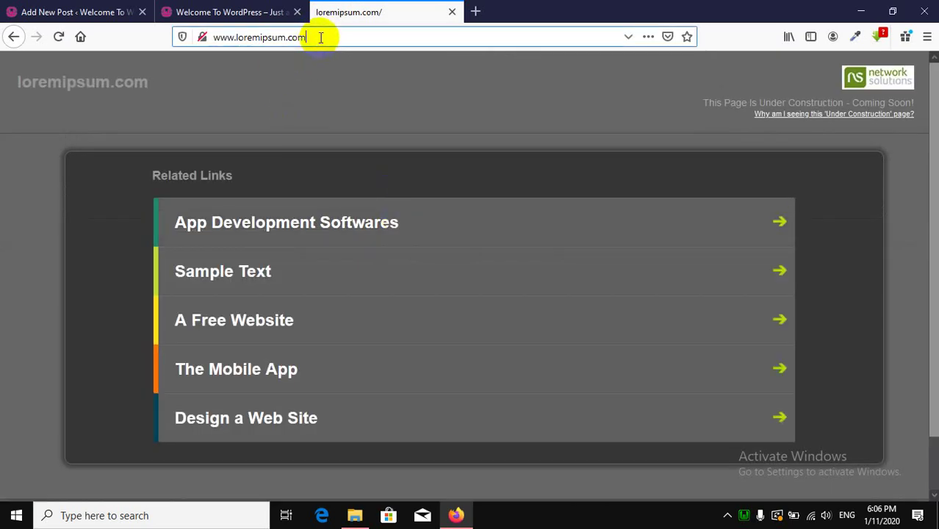
drag(309, 37, 164, 36)
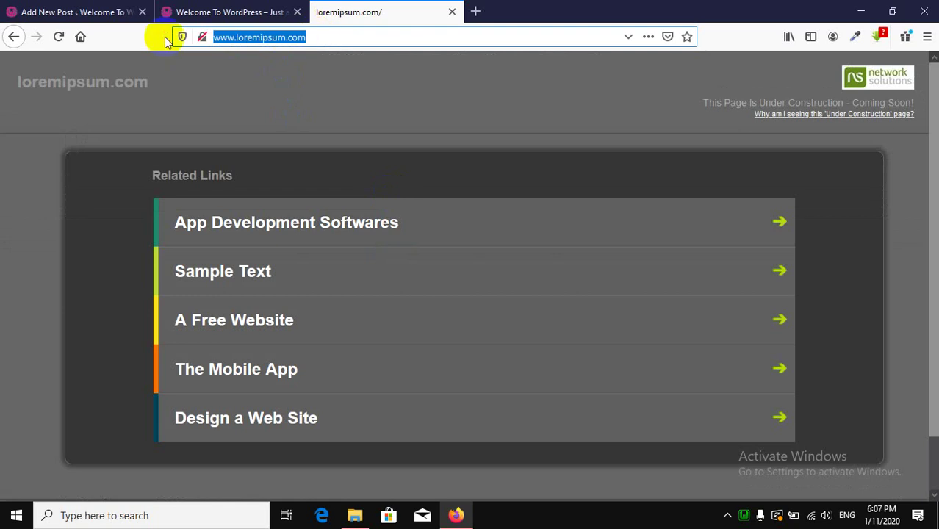
text(goo)
key(Return)
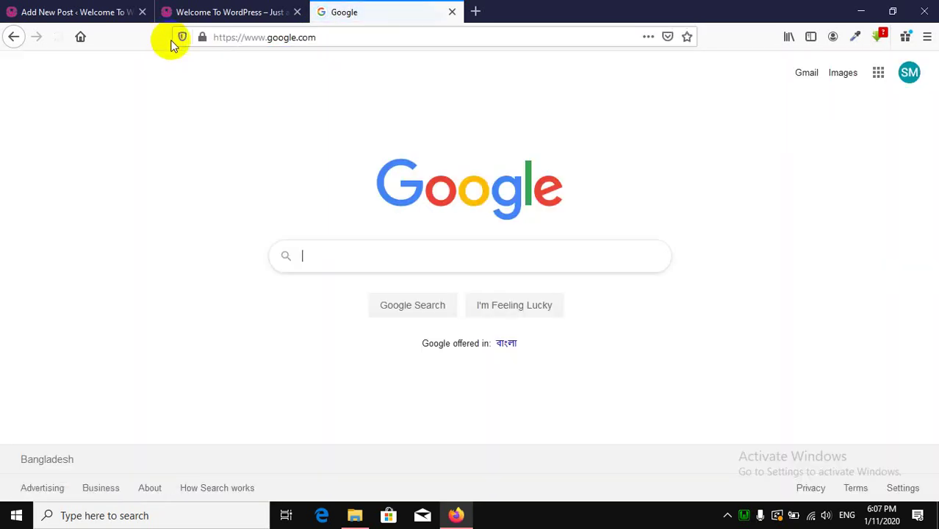
Search Google for lorem ipsum and copy the first Lorem Ipsum paragraph from lipsum.com.
text(lorem)
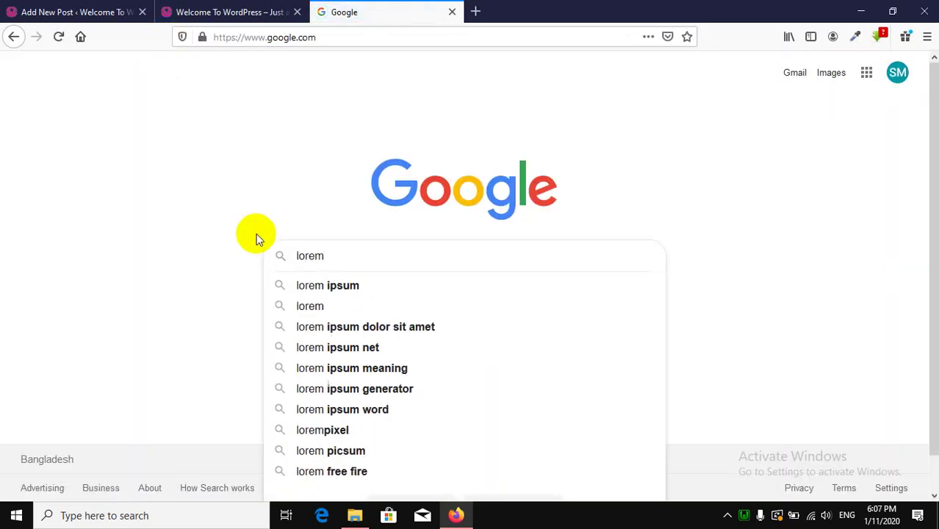
click(419, 287)
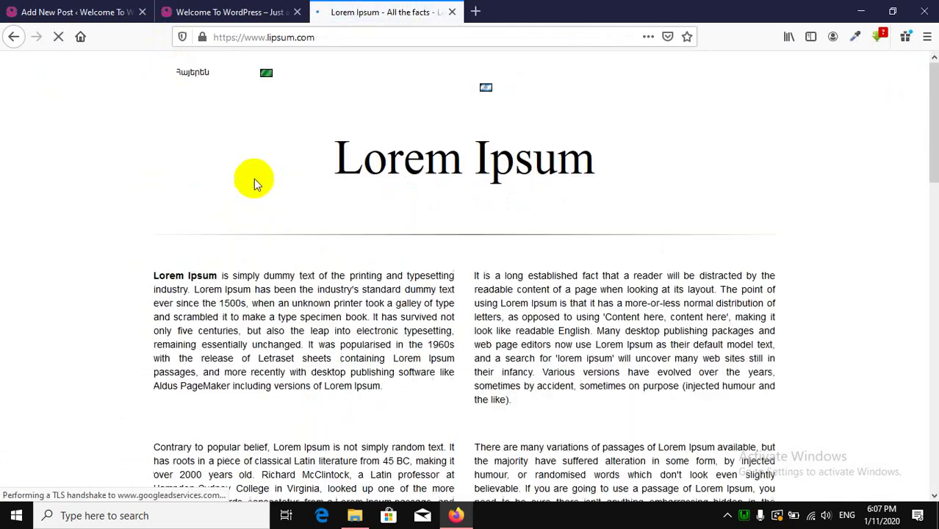
scroll(242, 206, down, 2)
drag(158, 140, 375, 231)
click(252, 237)
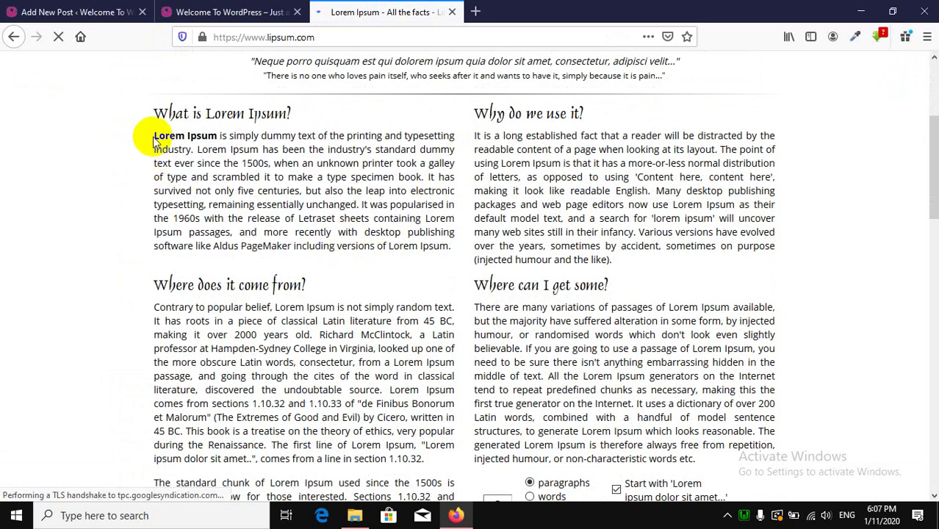
drag(155, 136, 420, 152)
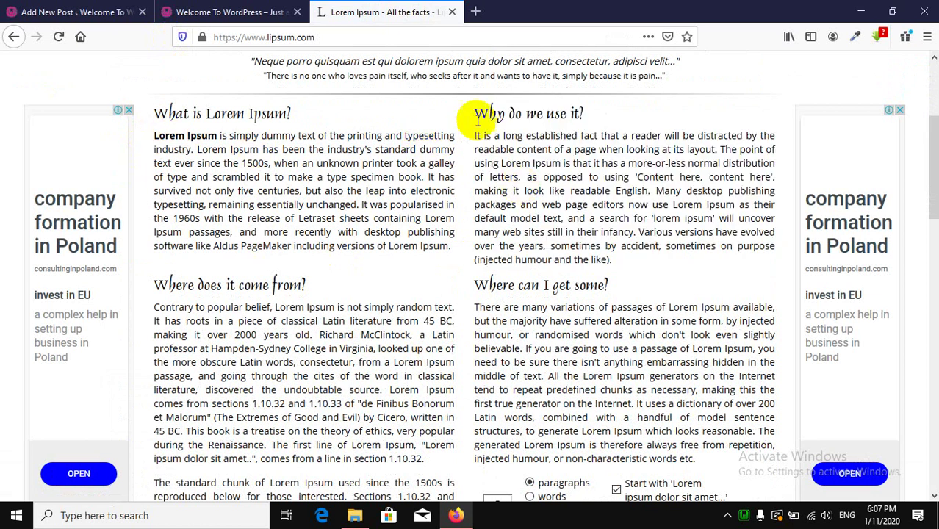
drag(451, 250, 156, 138)
right_click(156, 138)
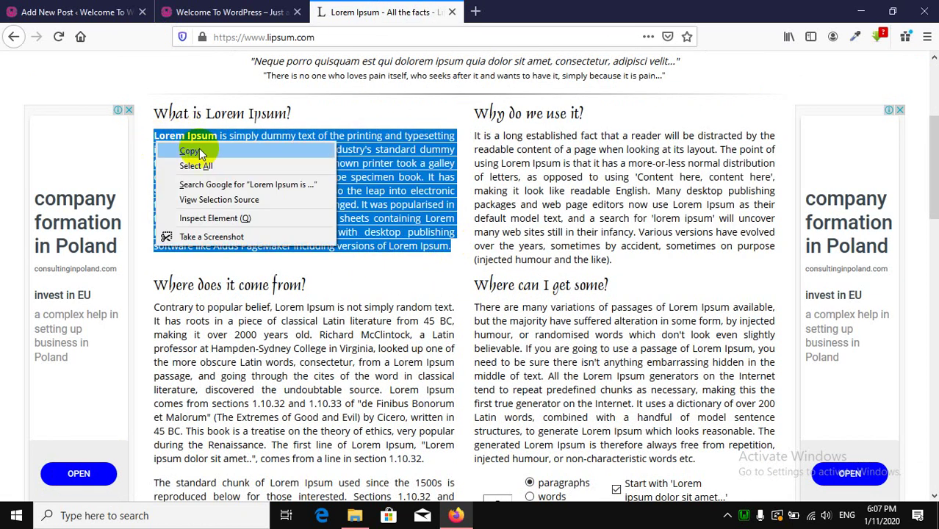
click(193, 150)
key(ctrl+Tab)
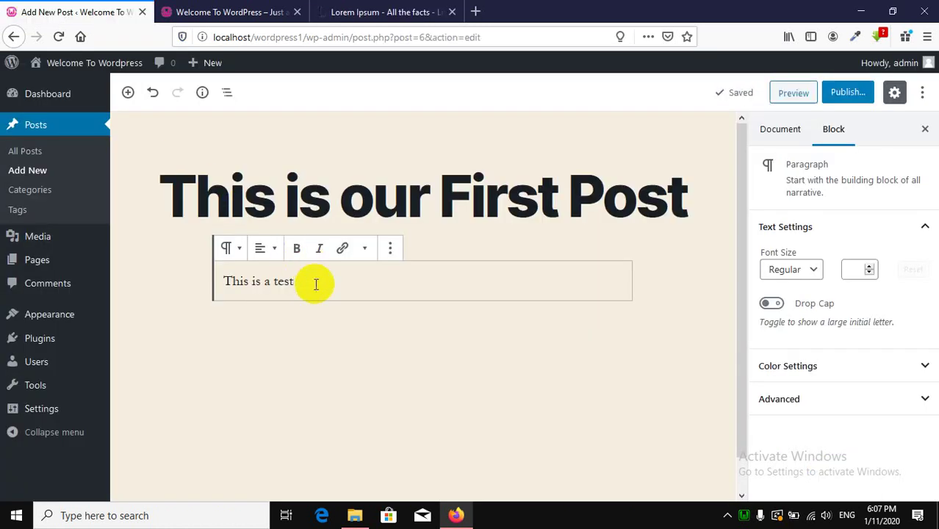
Replace 'This is a test' with the copied Lorem Ipsum paragraph and publish the post.
drag(314, 283, 168, 280)
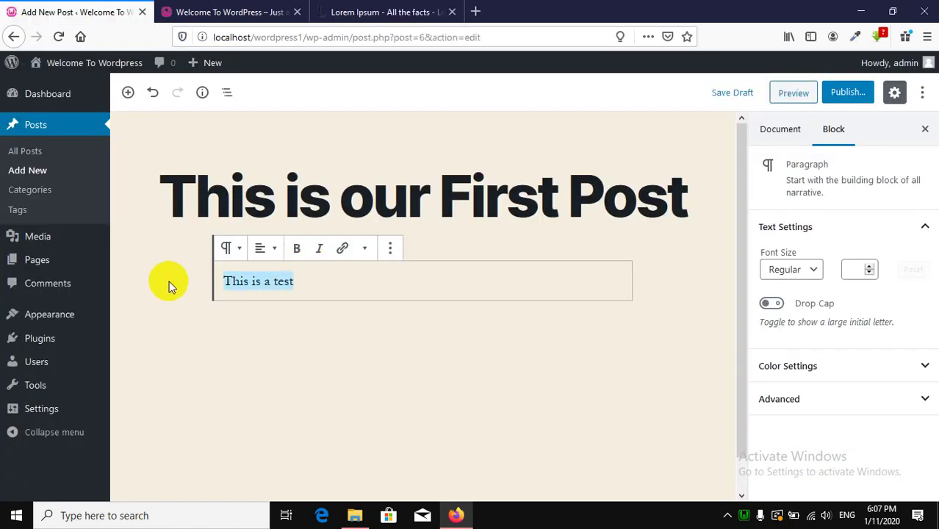
key(ctrl+v)
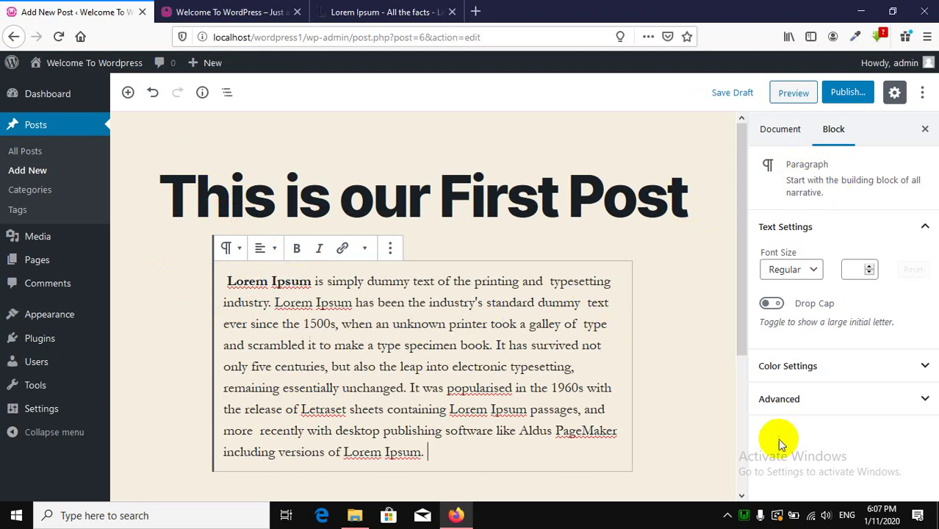
scroll(738, 398, down, 2)
scroll(735, 399, up, 2)
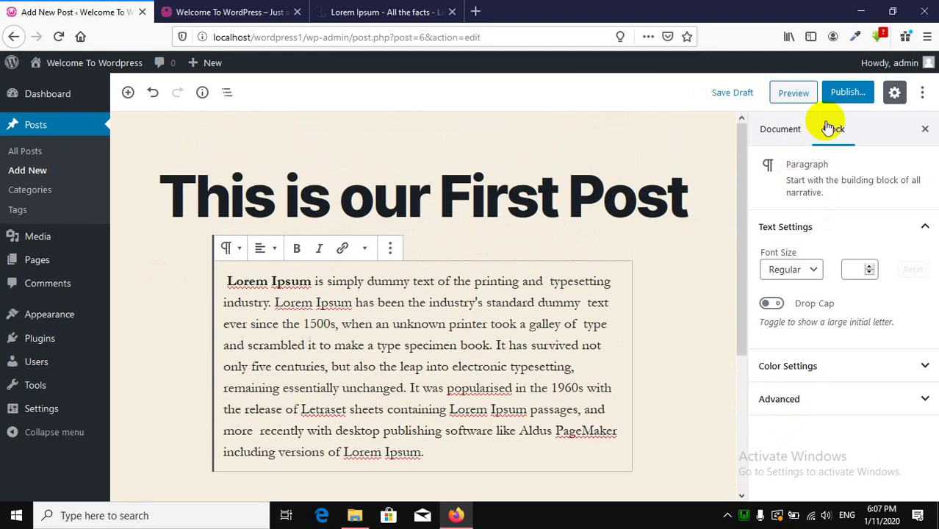
click(841, 93)
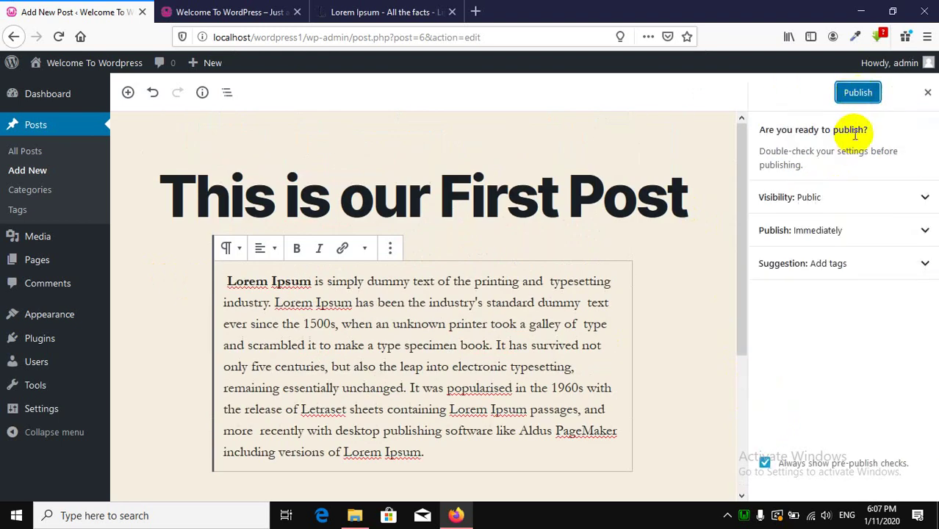
click(857, 94)
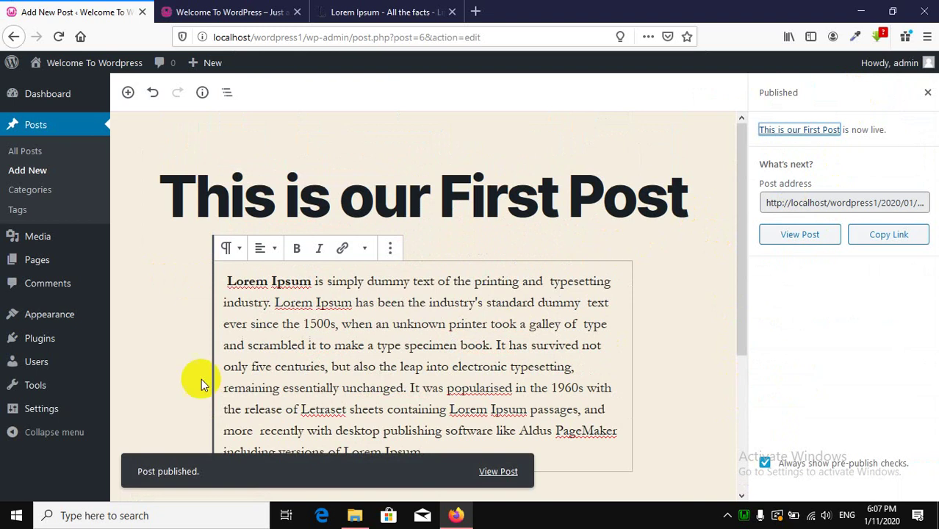
Check the published post on the site's front page, then return to the editor.
click(236, 13)
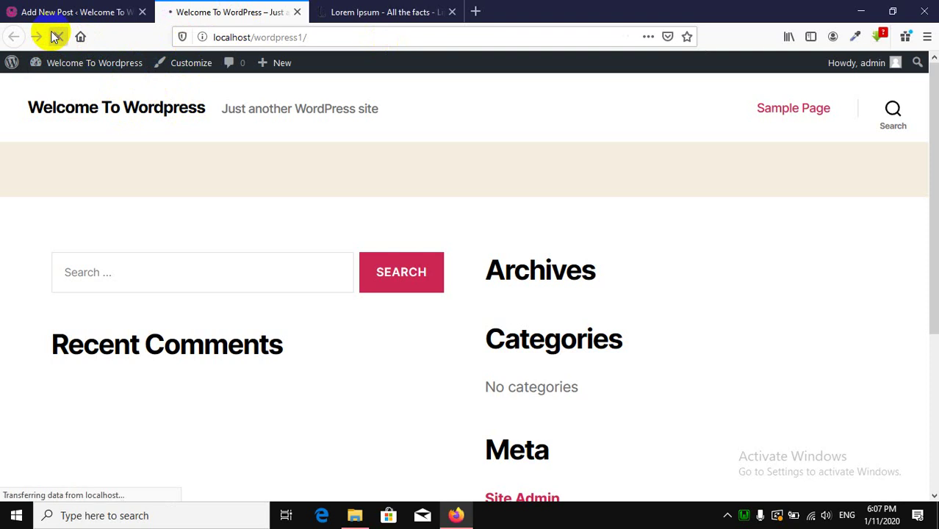
scroll(502, 361, down, 5)
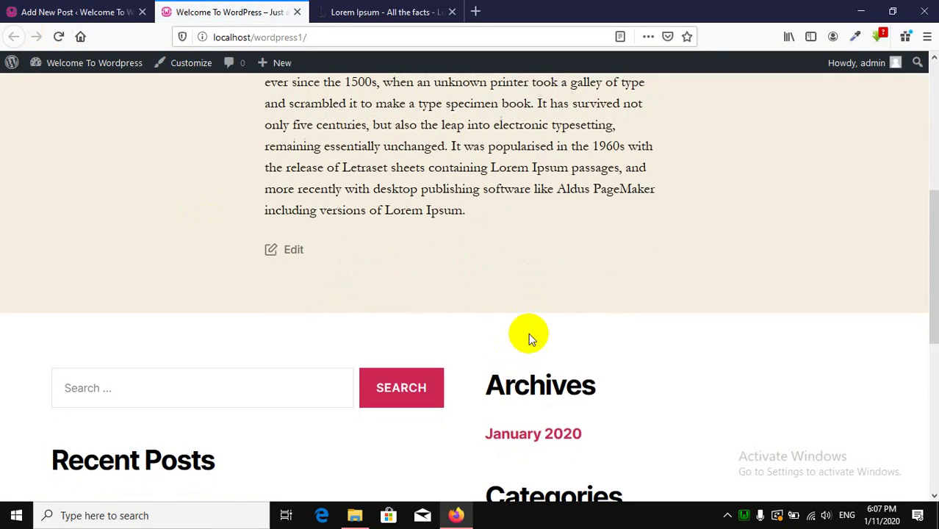
scroll(529, 333, up, 4)
click(106, 11)
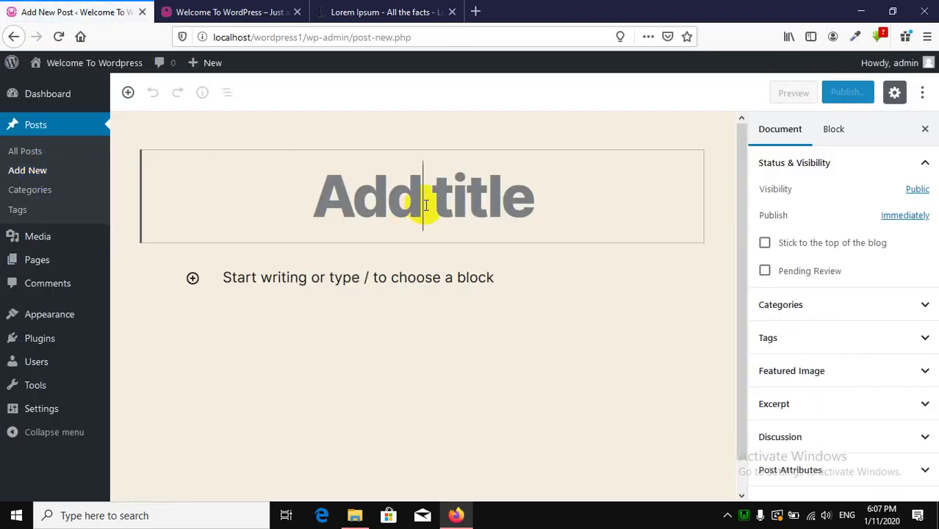
Title the second post 'This Is Our 2nd Post', paste the Lorem Ipsum body, and publish it.
text(This )
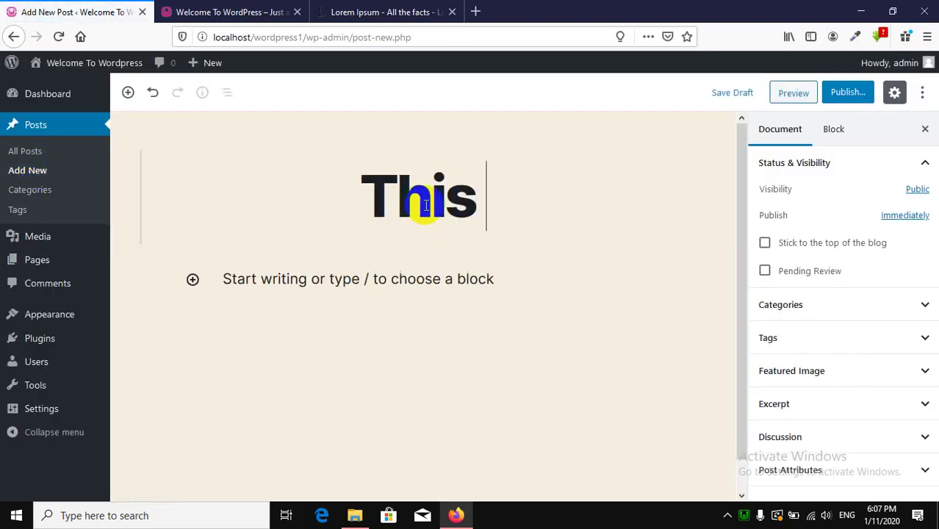
text(Is Our)
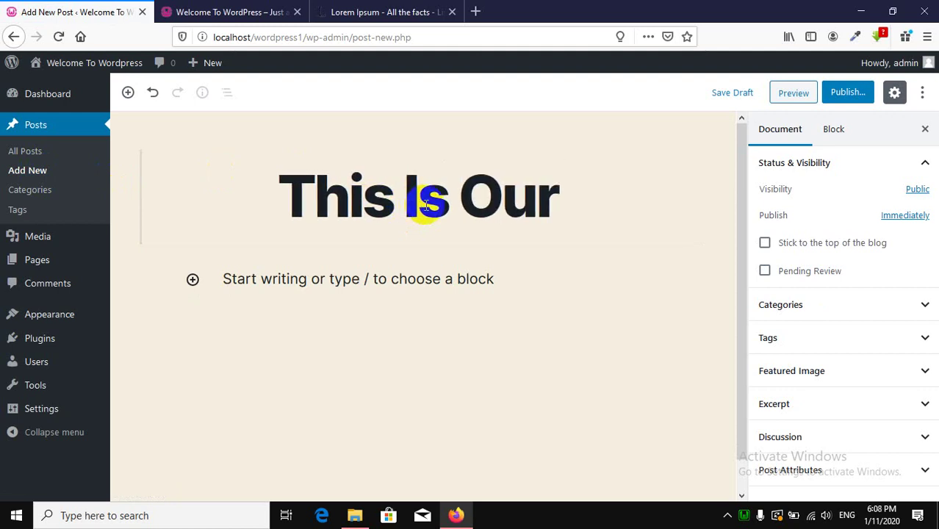
text( 2nd Post)
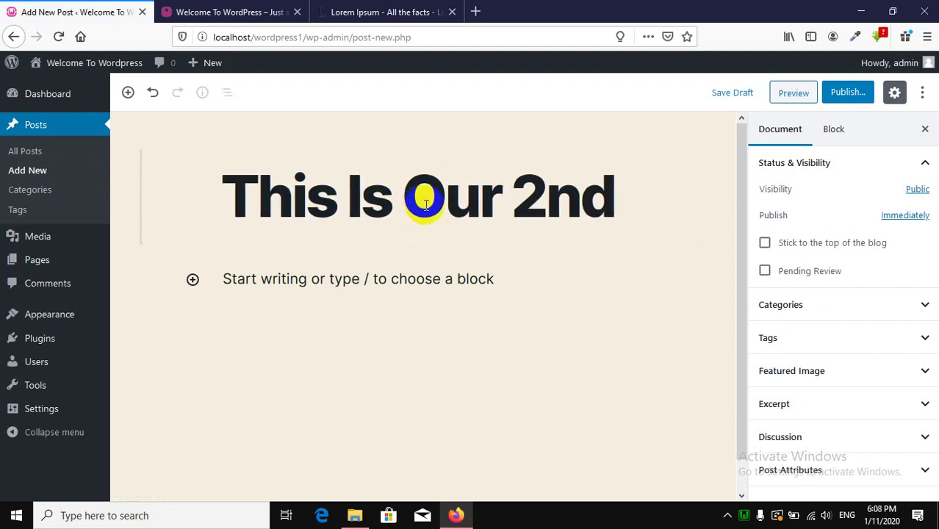
click(294, 301)
click(292, 298)
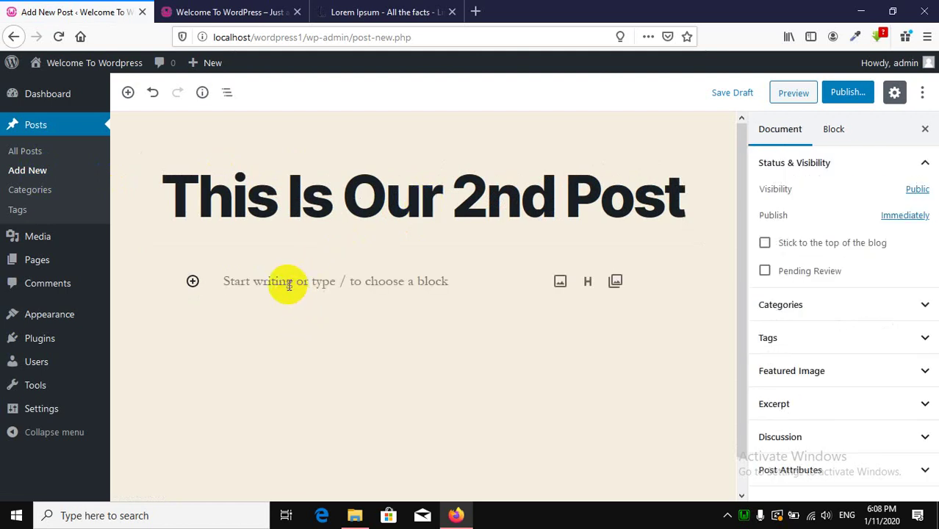
text(Lorem Ipsum is simply dummy text of the printing and typesetting industry. Lorem Ipsum has been the industry's standard dummy text ever since the 1500s, when an unknown printer took a galley of type and scrambled it to make a type specimen book. It has survived not only five centuries, but also the leap into electronic typesetting, remaining essentially unchanged. It was popularised in the 1960s with the release of Letraset sheets containing Lorem Ipsum passages, and more recently with desktop publishing software like Aldus PageMaker including versions of Lorem Ipsum.)
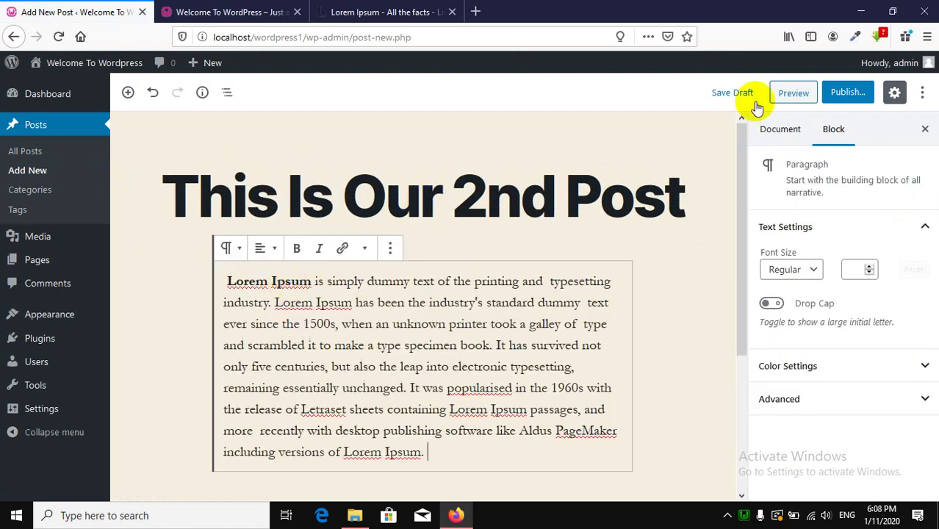
click(854, 95)
click(861, 94)
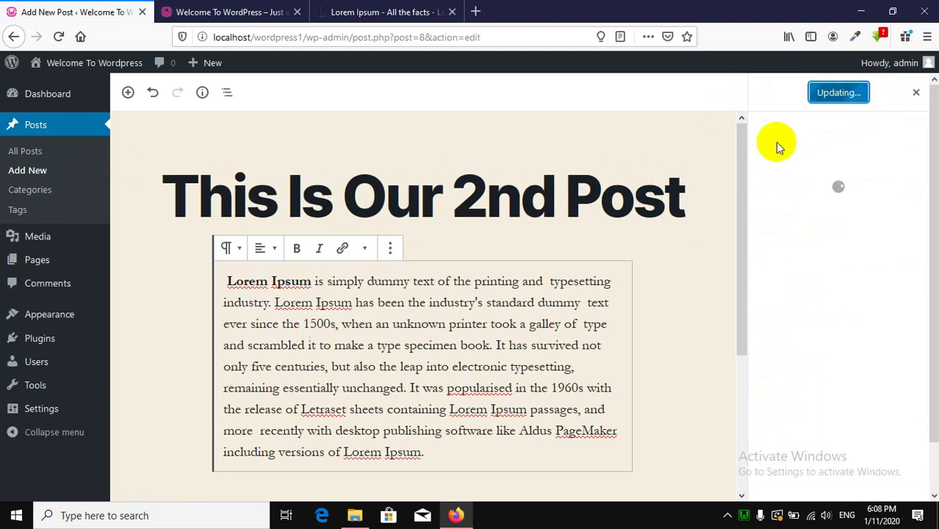
click(238, 9)
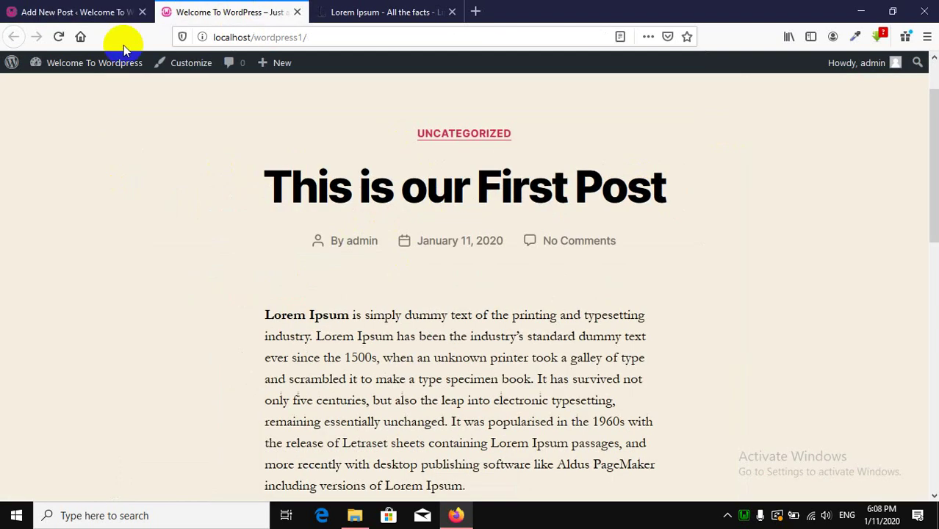
Reload the home page to confirm 'This Is Our 2nd Post' appears above the first post.
click(65, 40)
scroll(418, 294, down, 5)
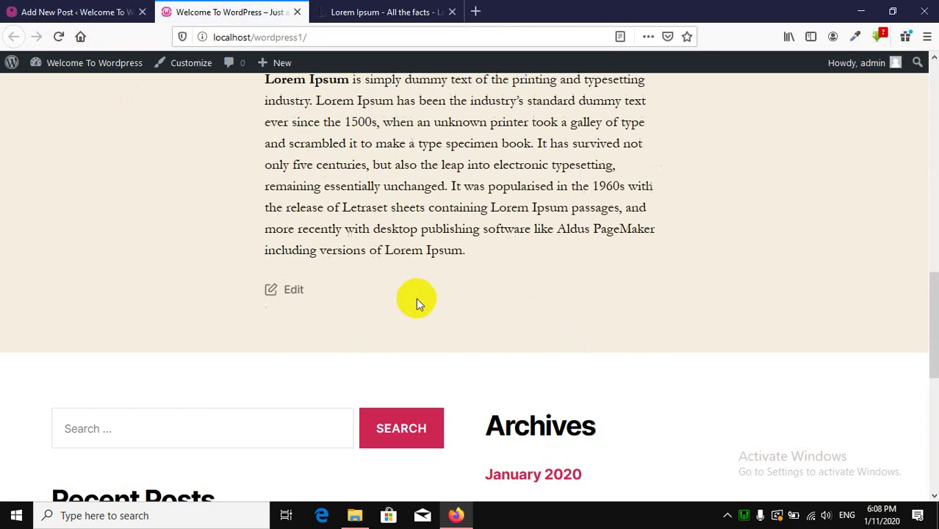
scroll(525, 310, down, 4)
scroll(524, 221, up, 4)
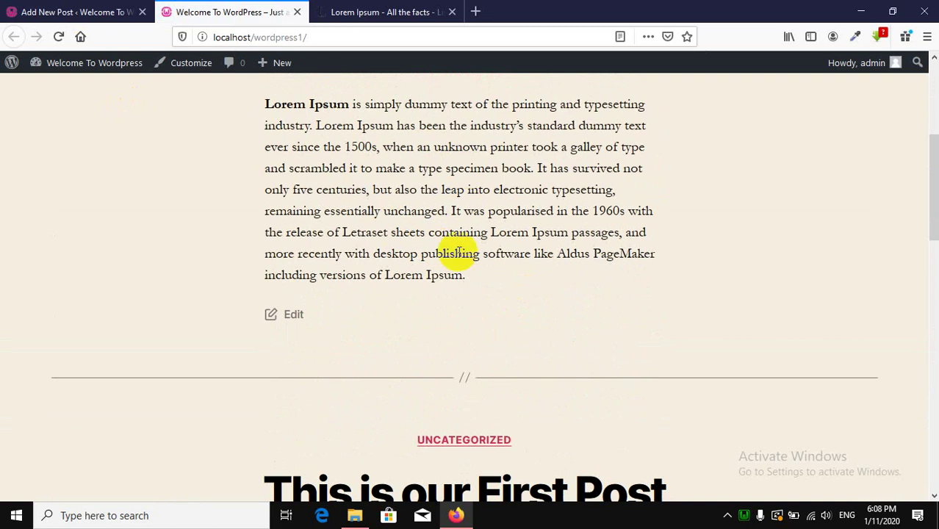
scroll(456, 252, up, 4)
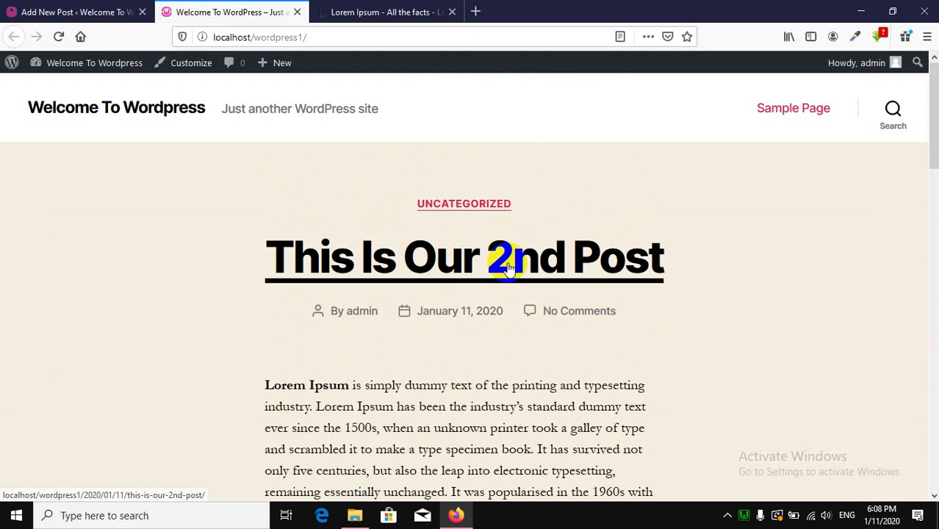
scroll(310, 338, down, 15)
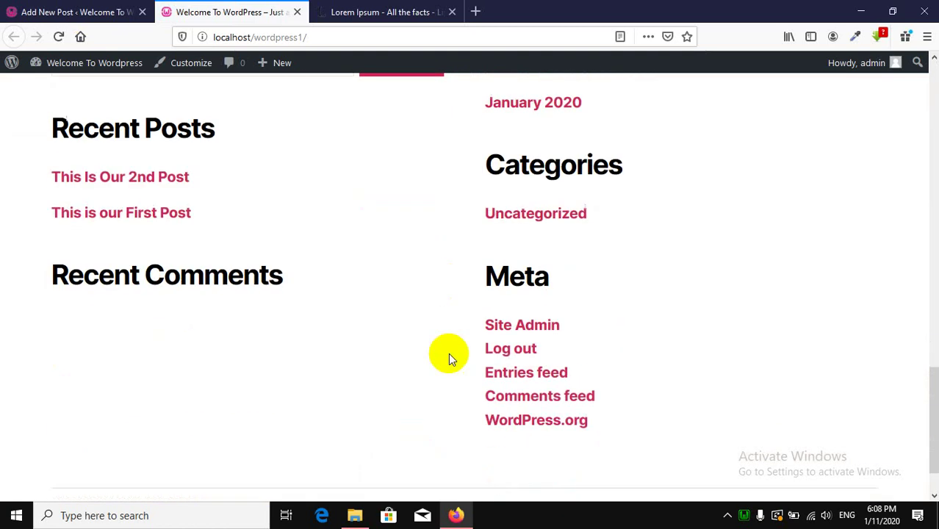
scroll(447, 379, up, 5)
click(74, 12)
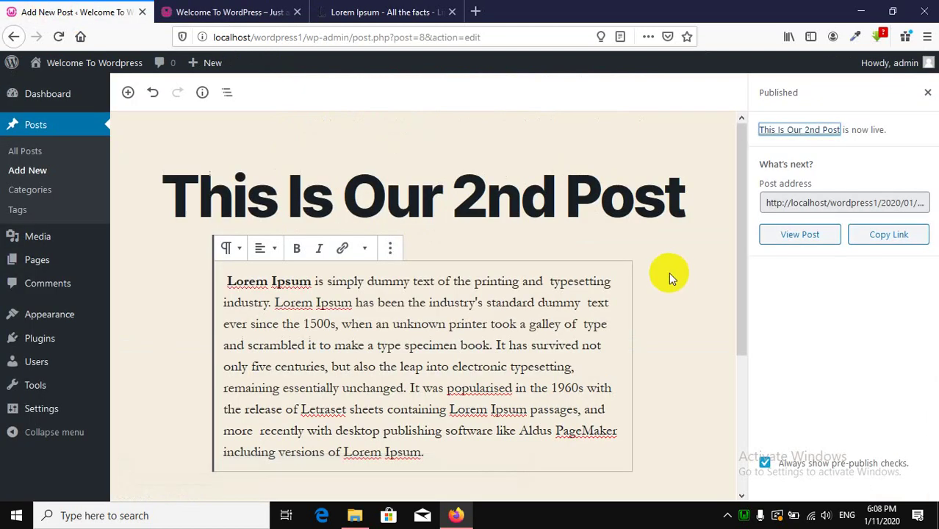
click(230, 12)
scroll(441, 307, up, 5)
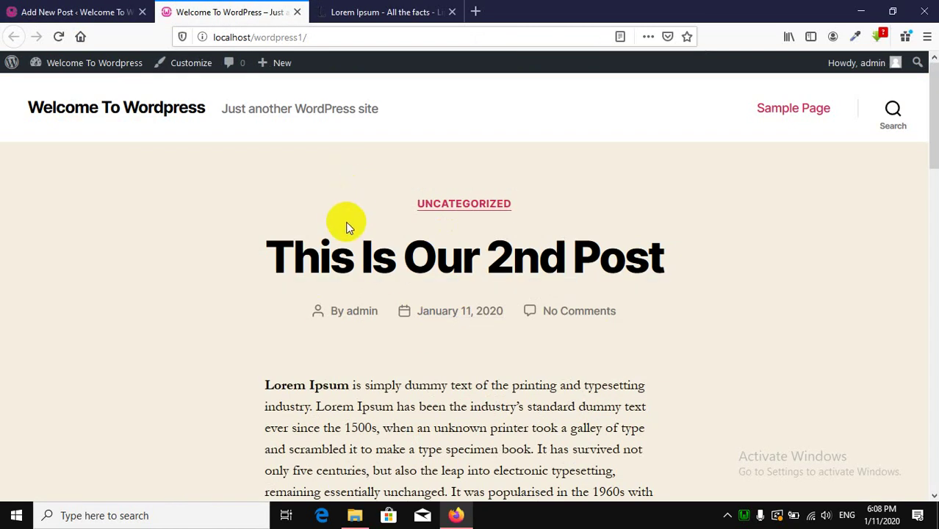
click(32, 6)
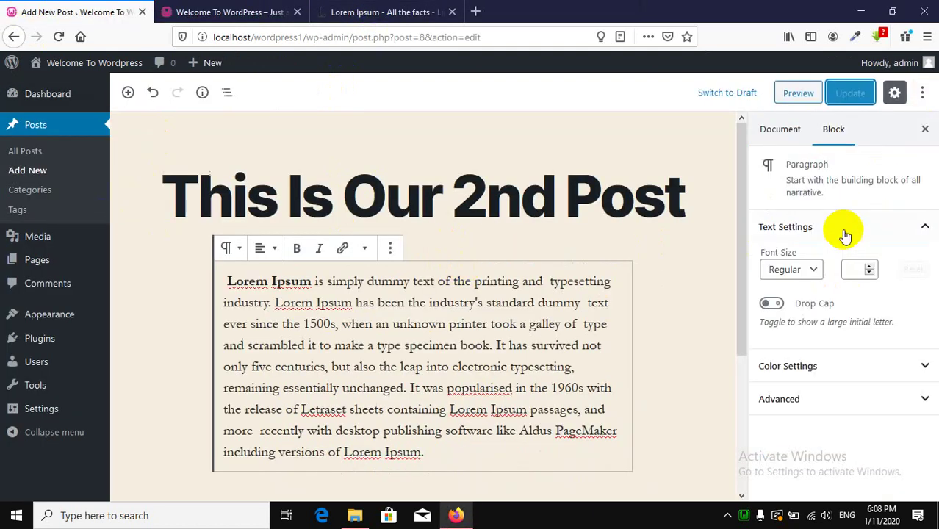
Show the post's Document settings, expand Featured Image, and close its chooser without picking an image.
click(835, 402)
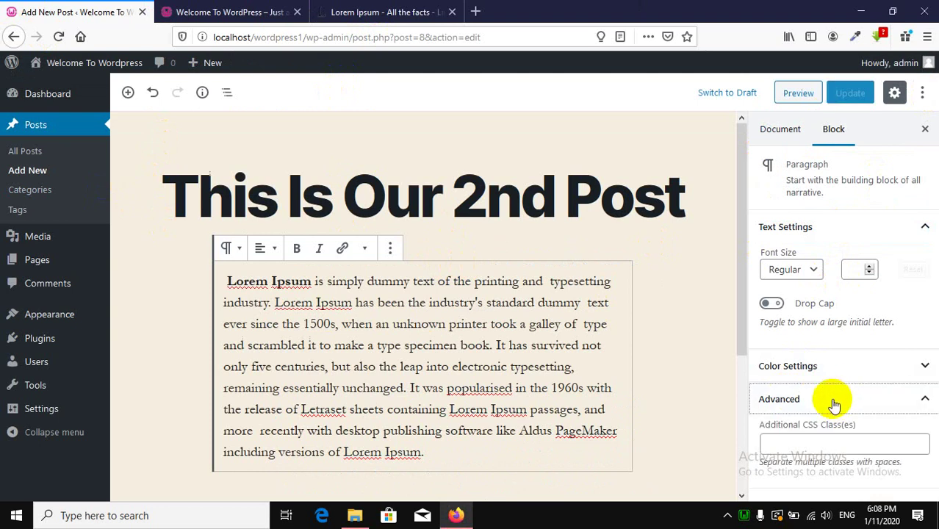
click(845, 397)
click(778, 136)
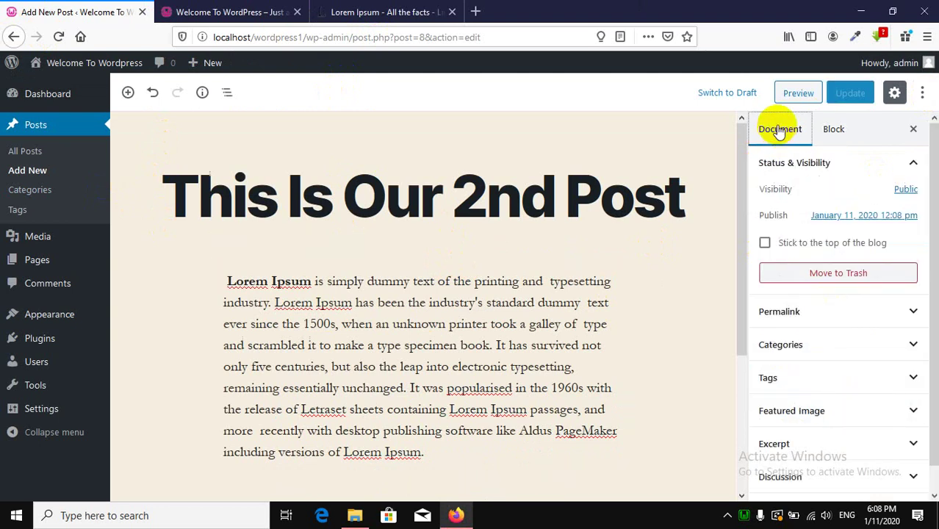
scroll(815, 284, down, 1)
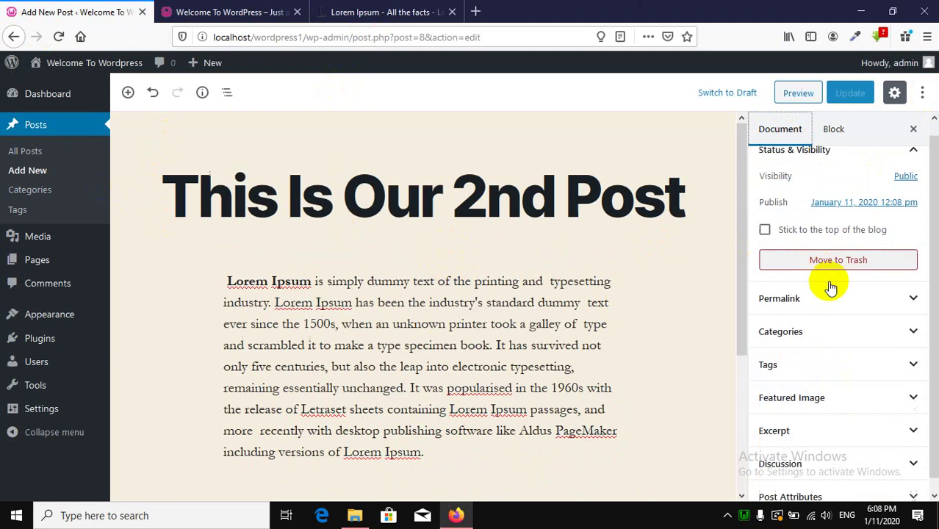
click(817, 394)
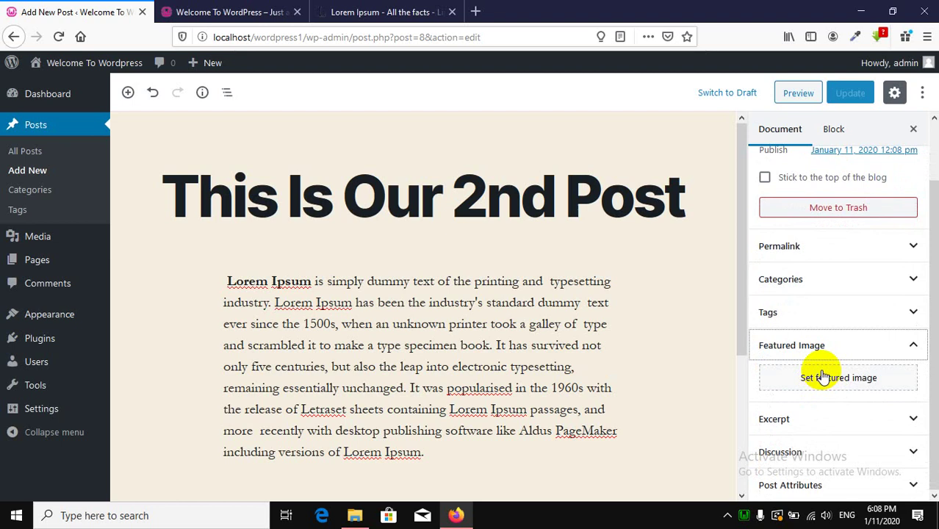
click(823, 376)
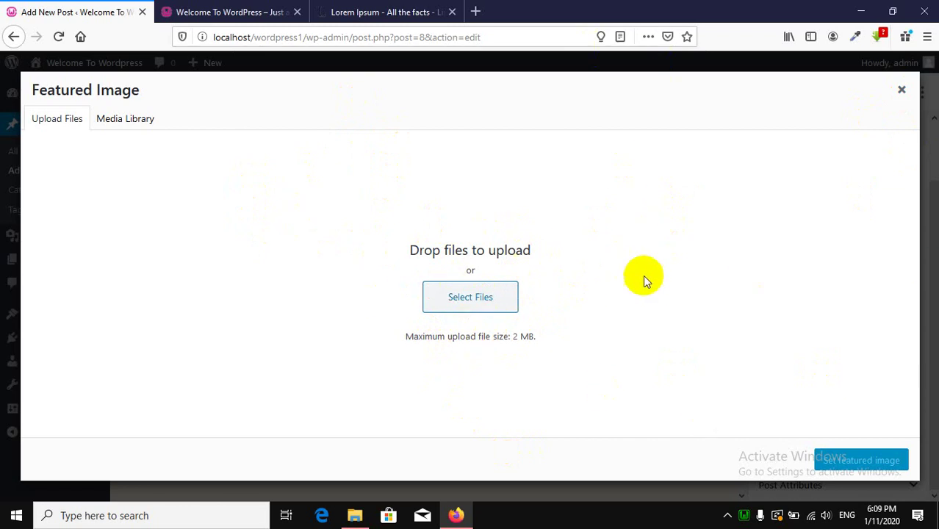
click(900, 90)
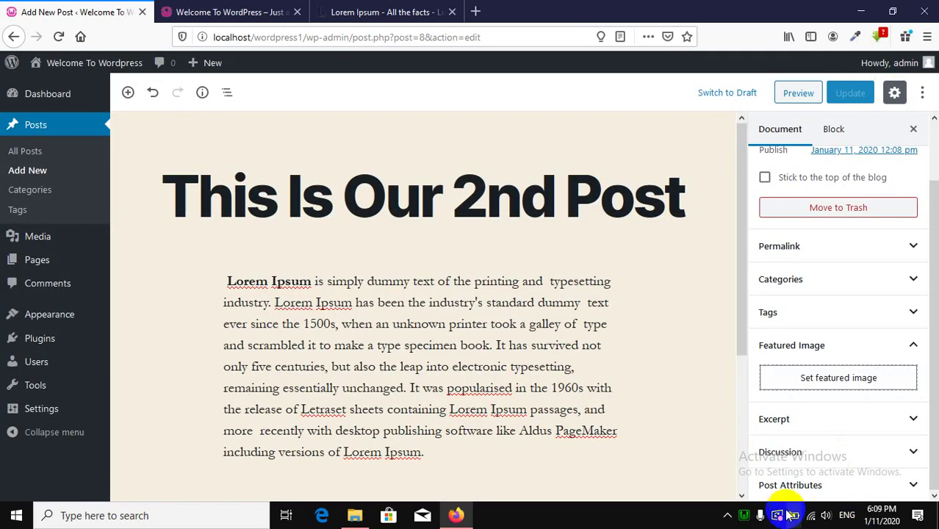
Open php.ini in Notepad++ from the WampServer tray menu's PHP submenu.
click(743, 515)
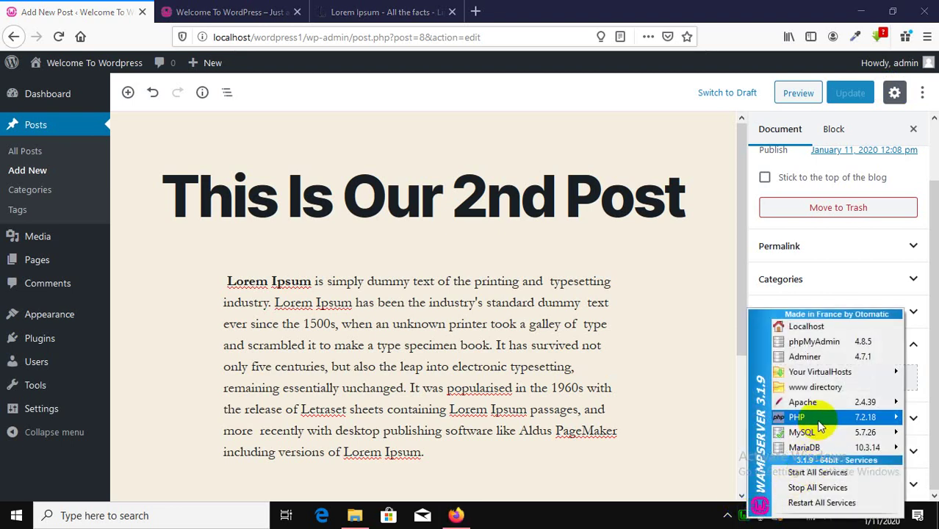
mouse_move(821, 426)
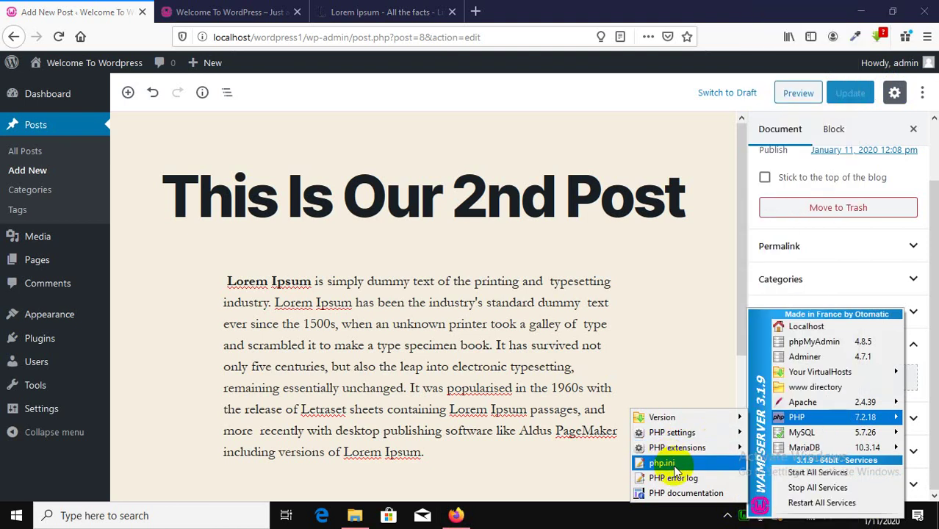
click(675, 464)
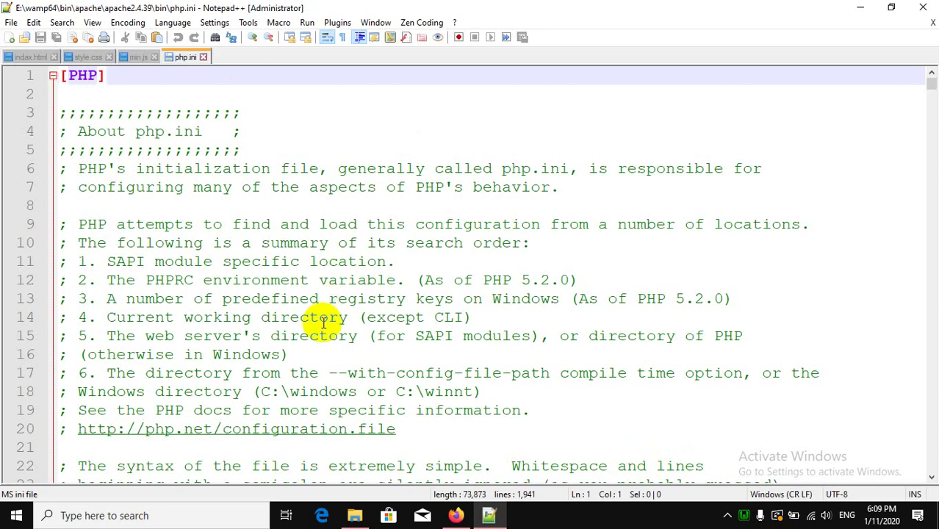
Search php.ini for 'ma' to locate the max_* settings.
click(446, 317)
scroll(506, 294, down, 6)
scroll(519, 291, down, 2)
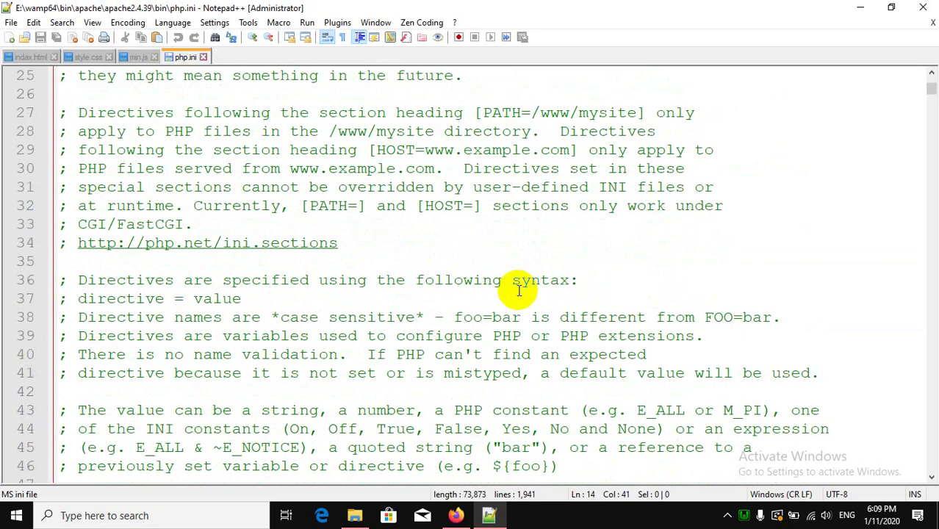
scroll(518, 291, down, 13)
click(519, 297)
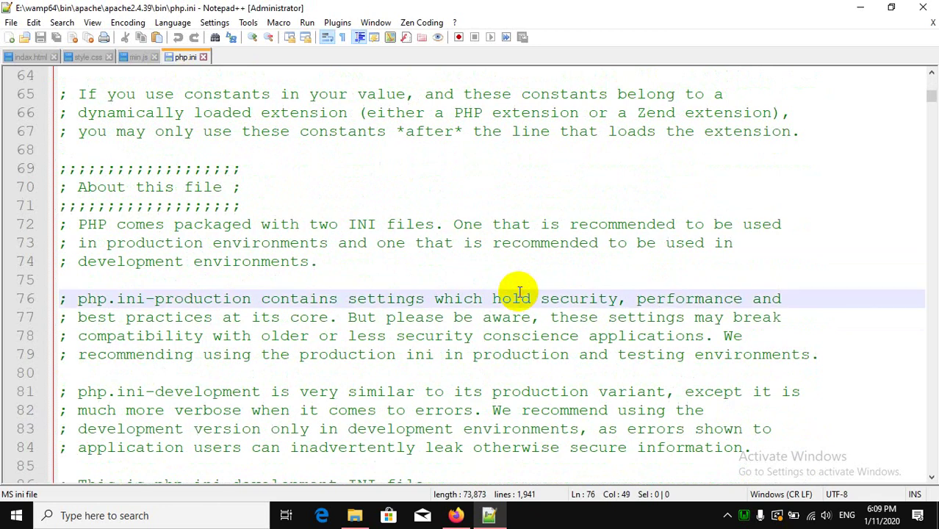
key(ctrl+f)
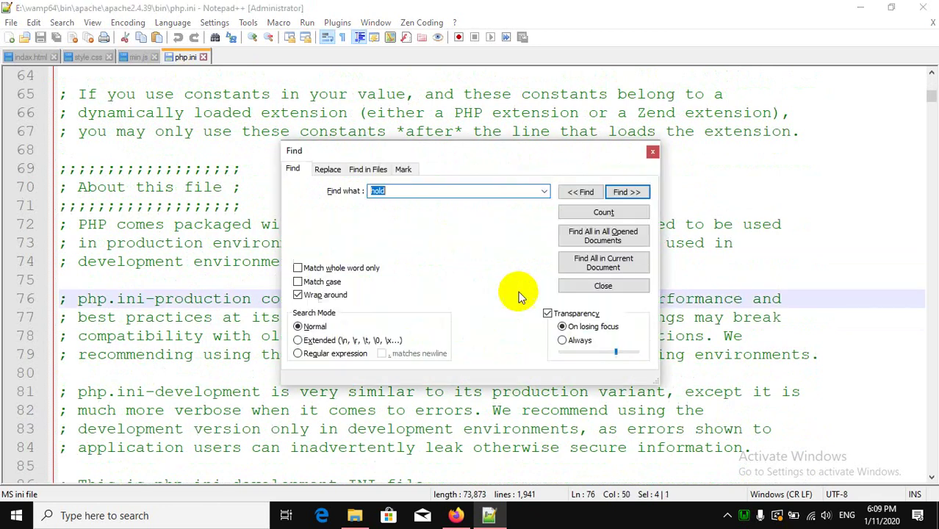
text(max)
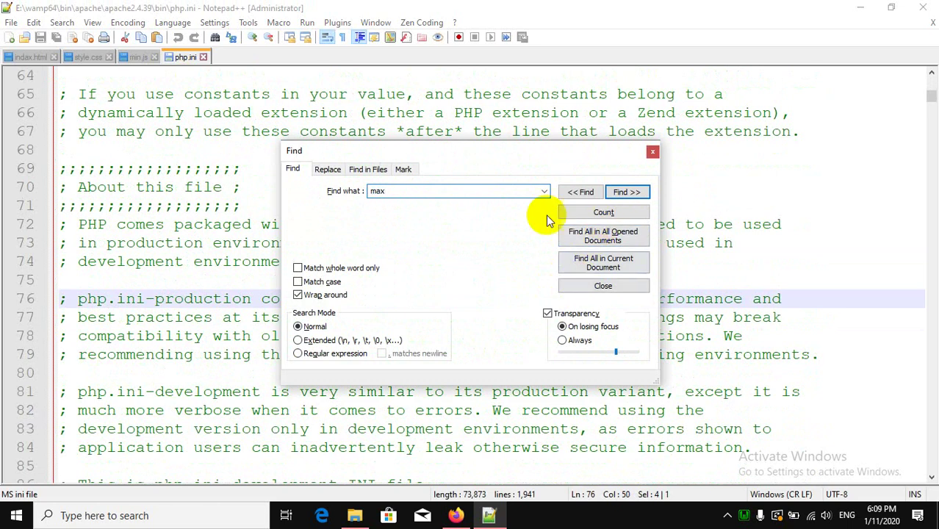
drag(551, 153, 650, 98)
click(725, 138)
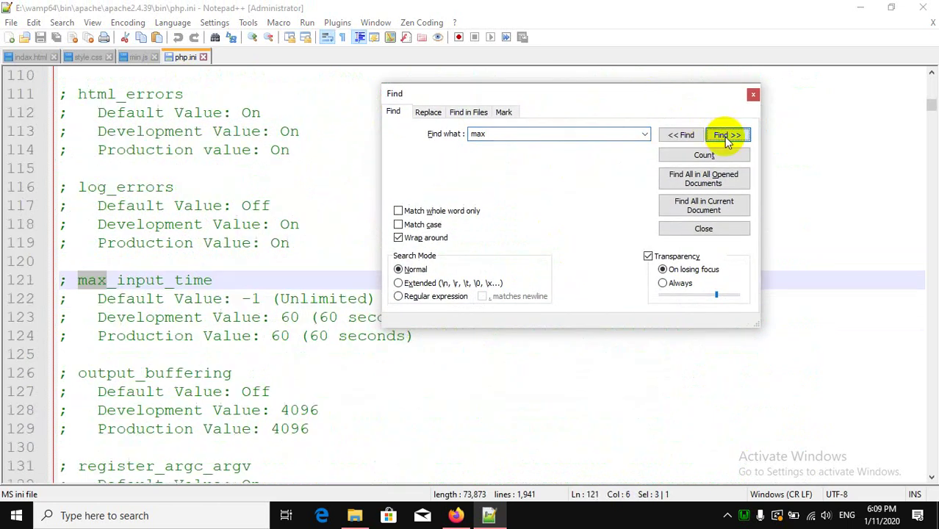
click(727, 140)
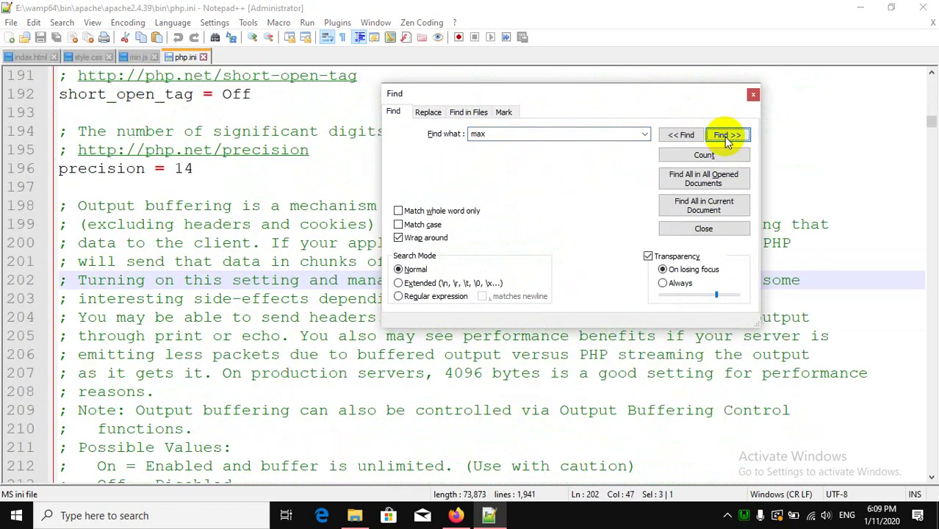
click(725, 137)
click(726, 139)
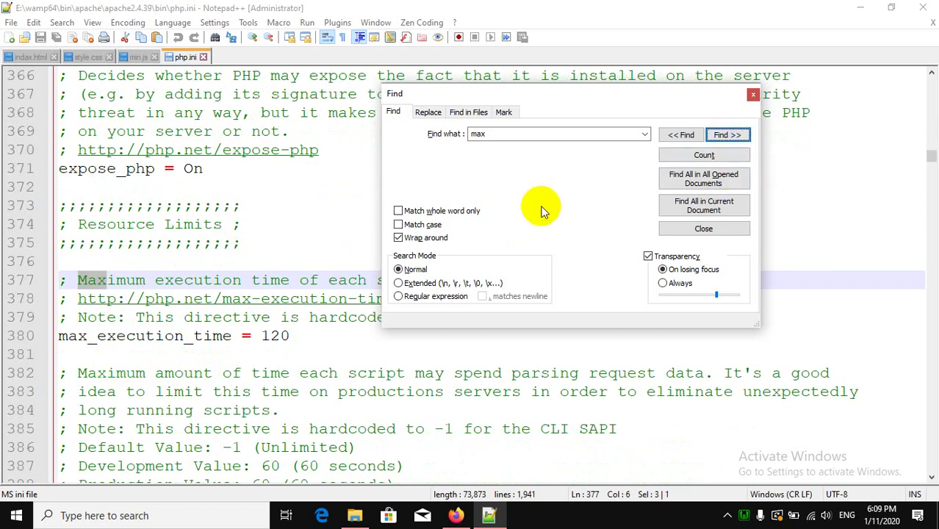
click(752, 94)
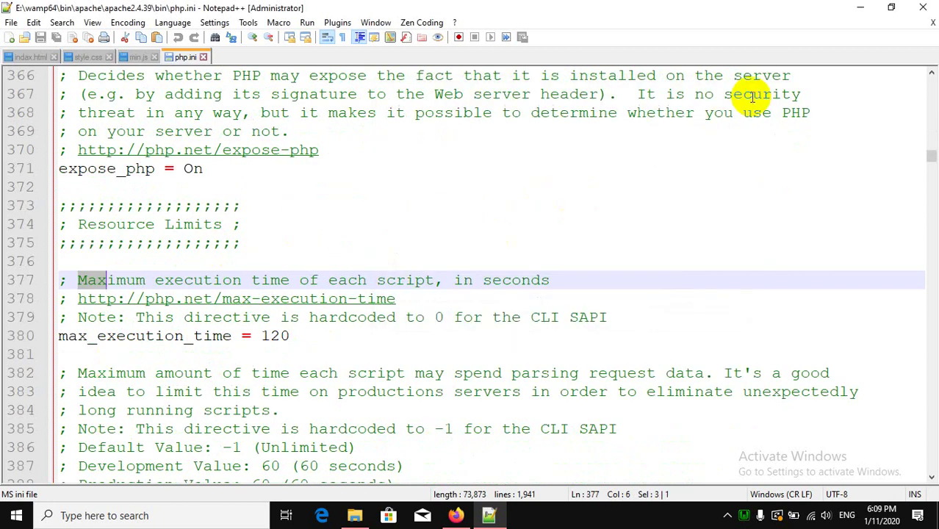
Change max_execution_time from 120 to 300 and max_input_time from 60 to 300.
click(137, 335)
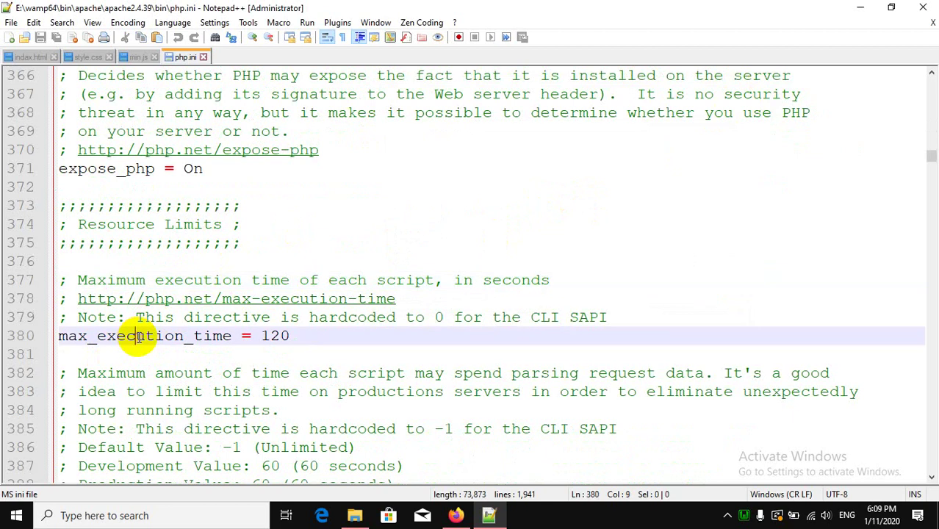
click(284, 336)
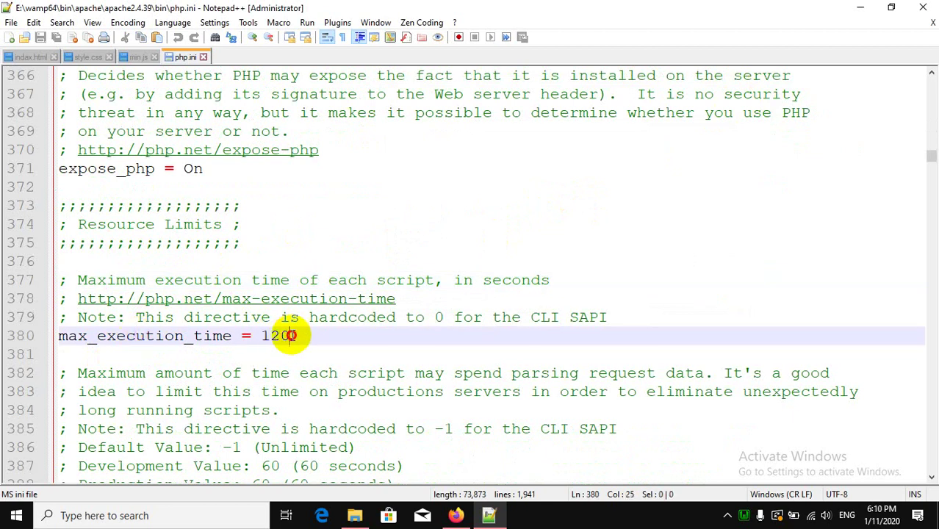
drag(288, 336, 261, 335)
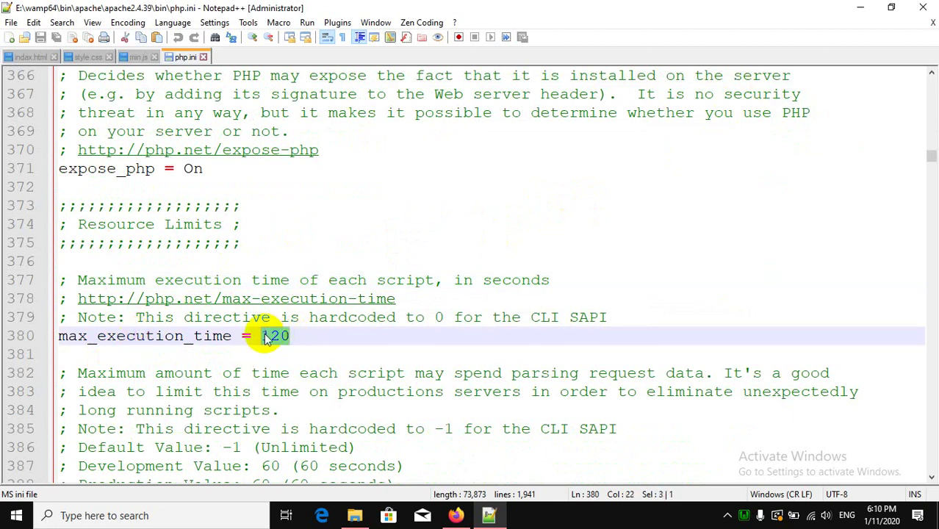
text(300)
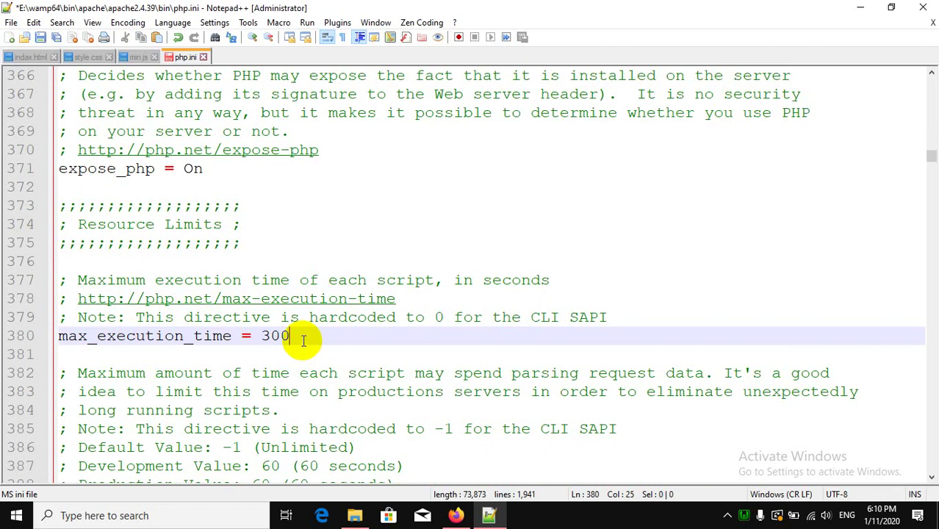
scroll(303, 339, down, 5)
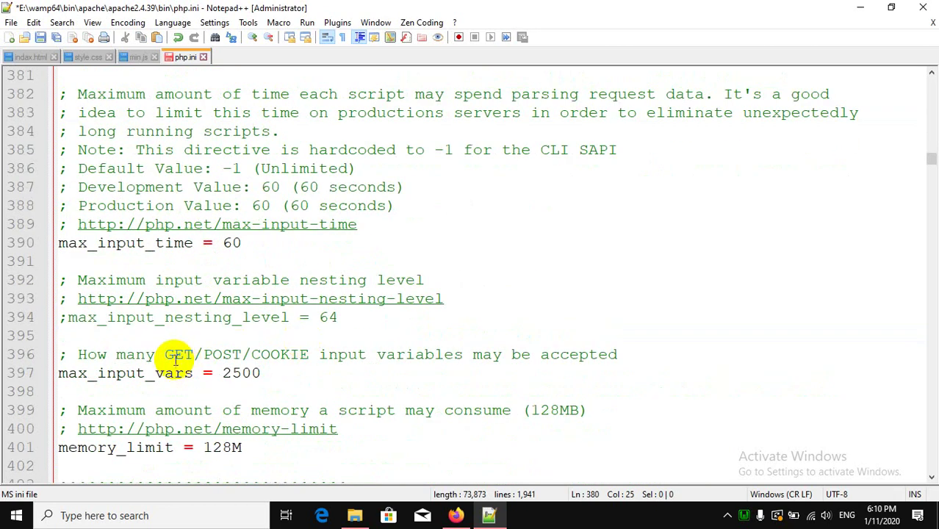
click(155, 243)
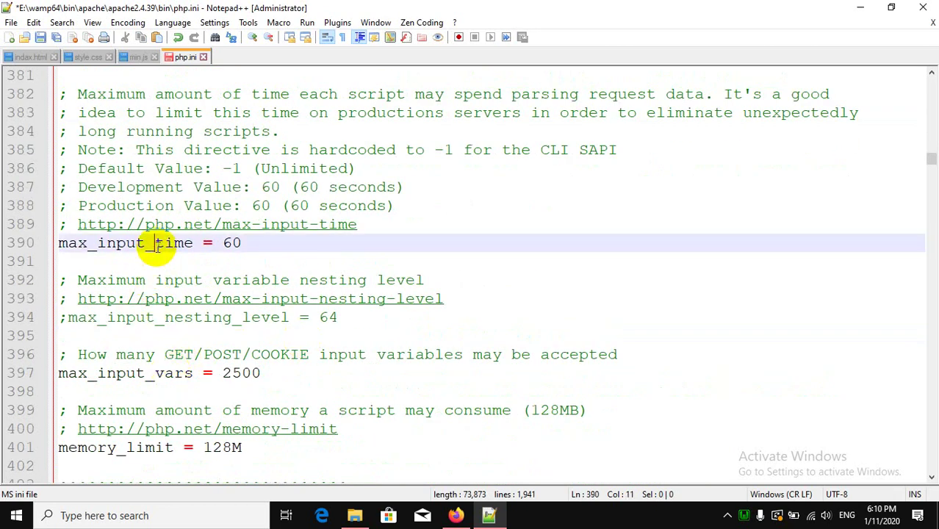
double_click(232, 244)
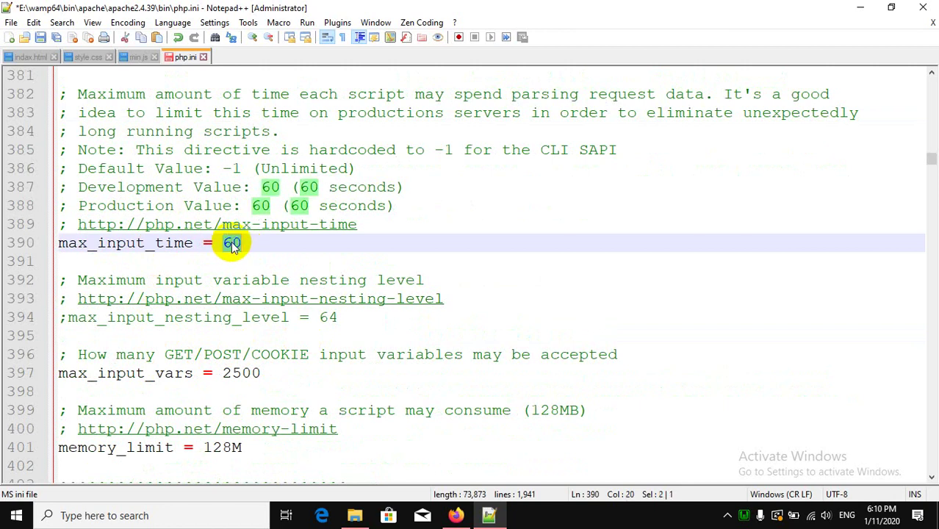
text(300)
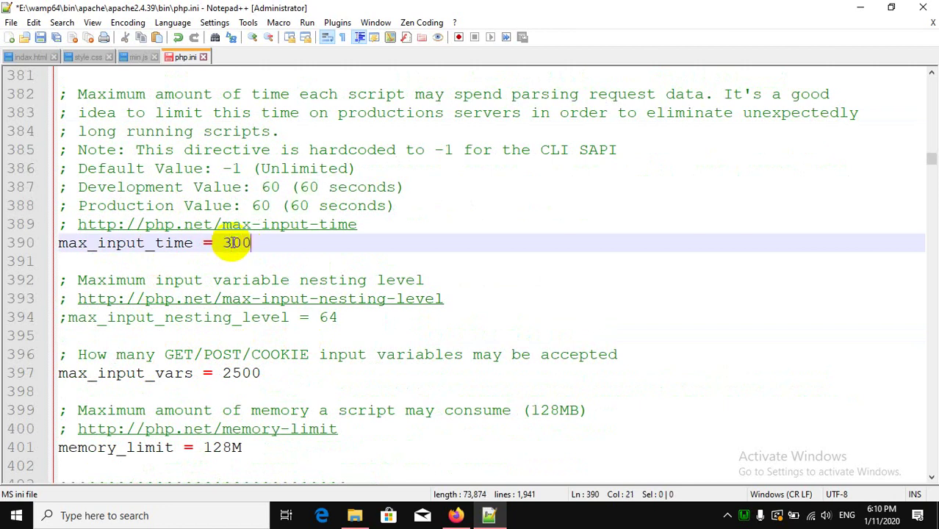
Raise memory_limit from 128M to 1024M.
click(193, 372)
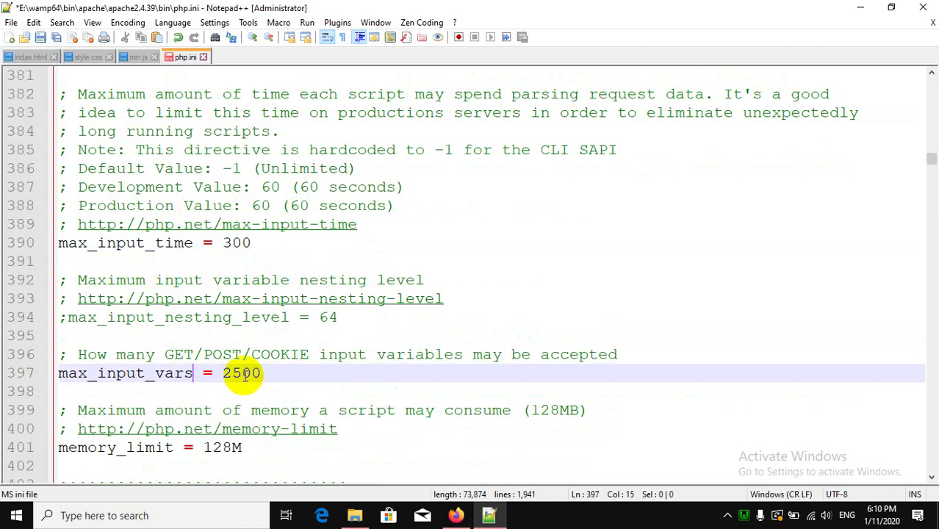
scroll(245, 374, down, 3)
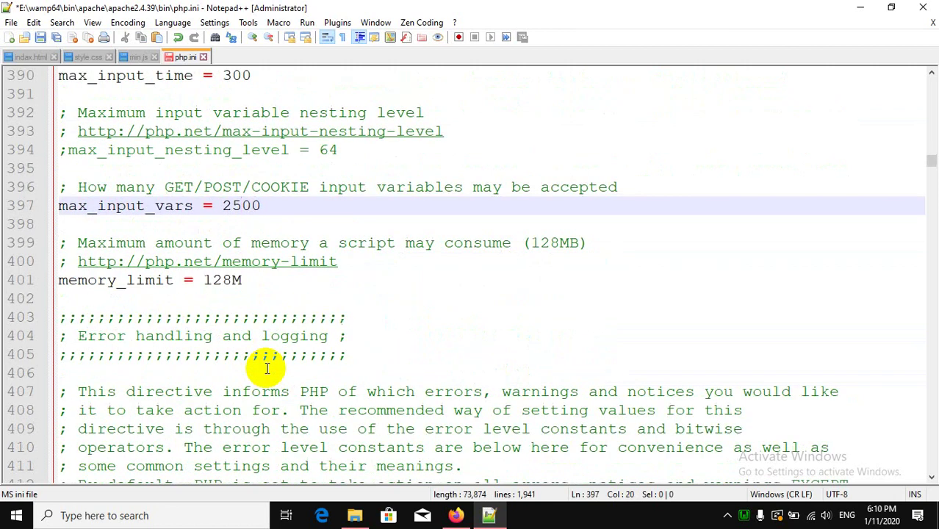
click(146, 279)
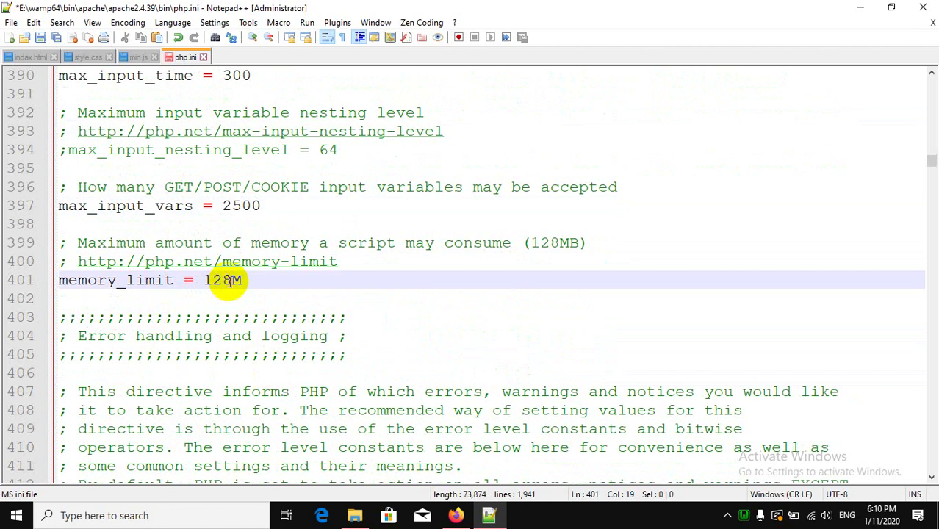
drag(206, 282, 228, 280)
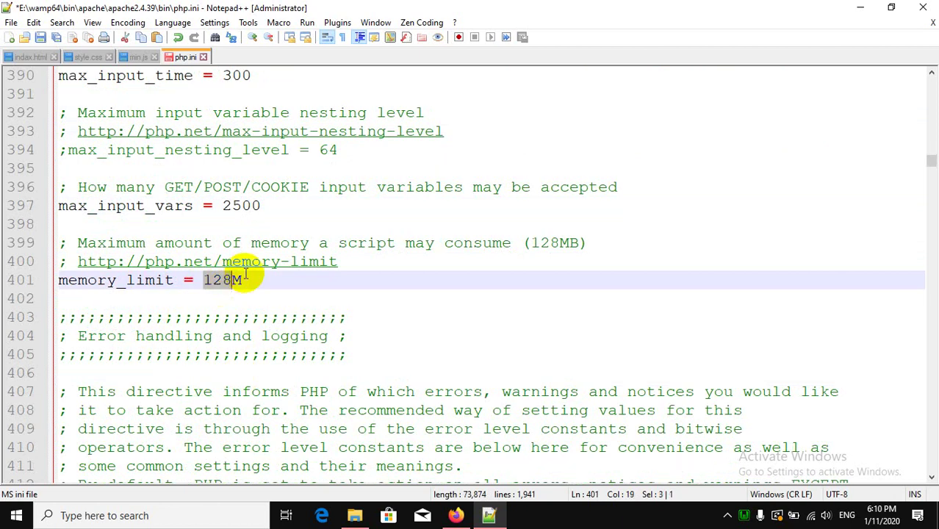
text(1024)
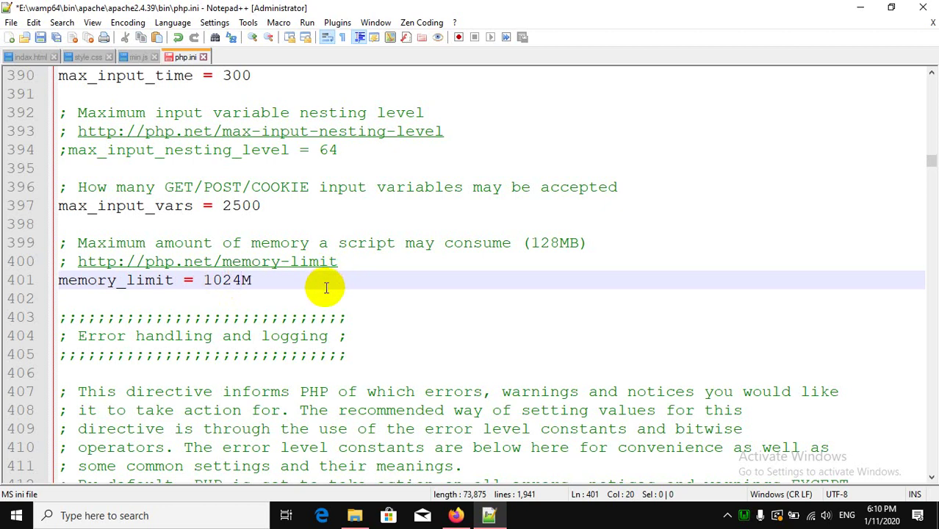
scroll(326, 288, down, 20)
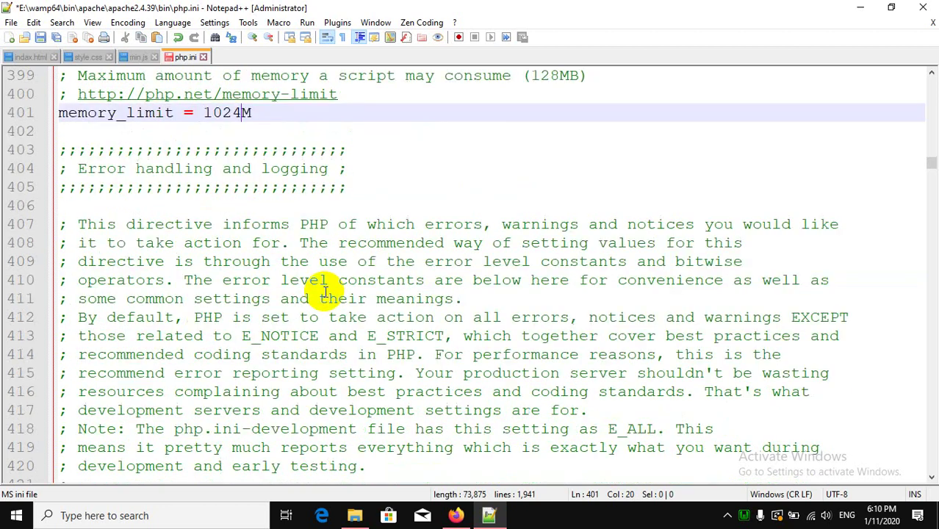
Change post_max_size in php.ini from 8M to 1024M.
scroll(326, 293, down, 6)
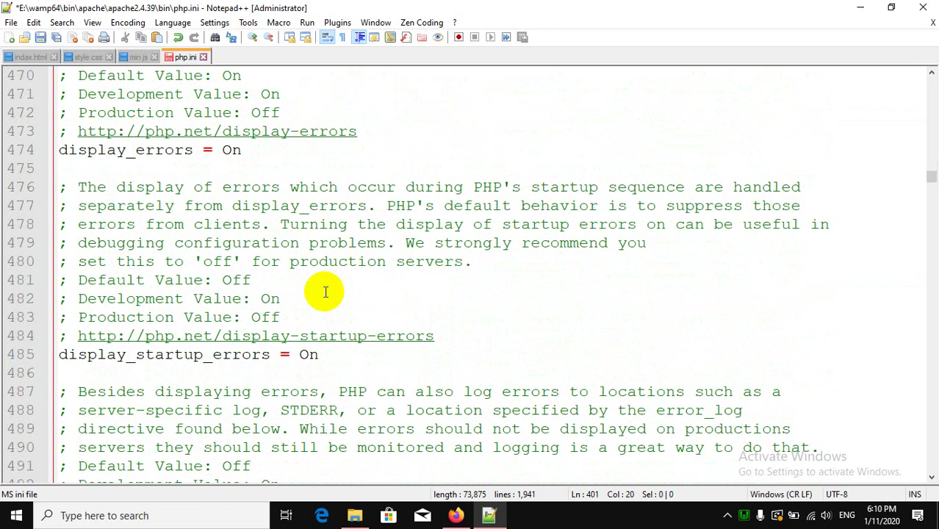
scroll(326, 295, down, 4)
scroll(326, 293, down, 3)
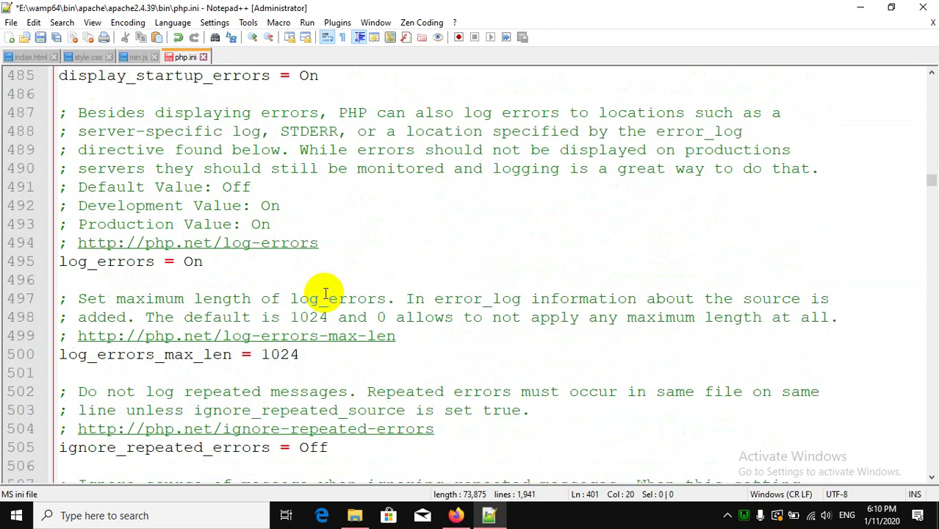
scroll(326, 292, down, 14)
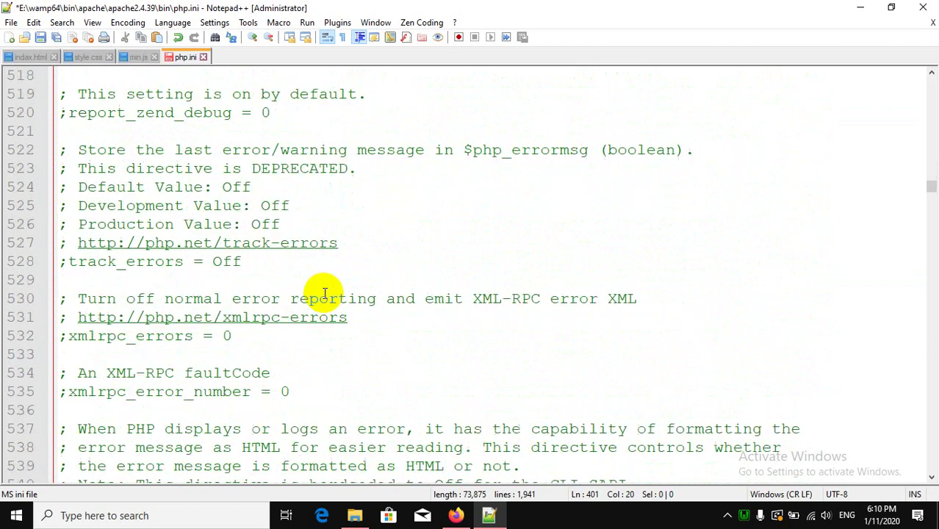
scroll(324, 293, down, 16)
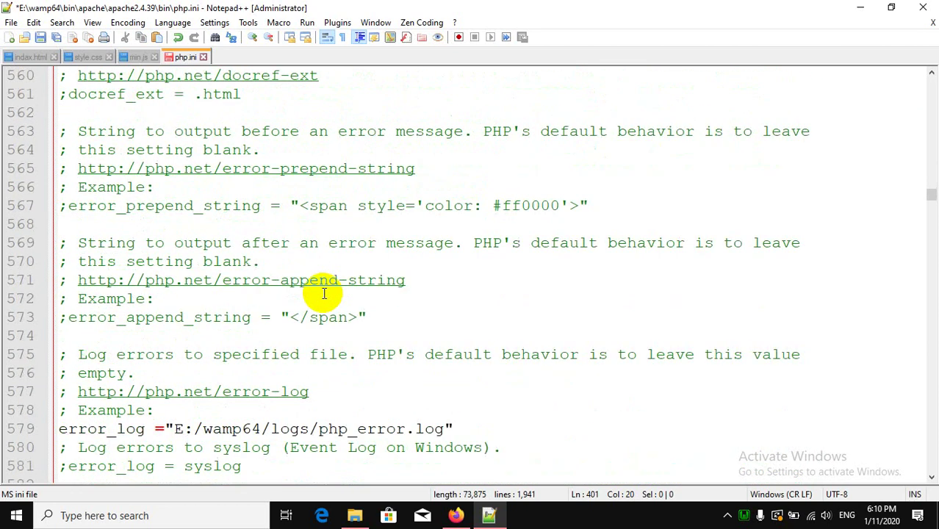
scroll(324, 293, down, 14)
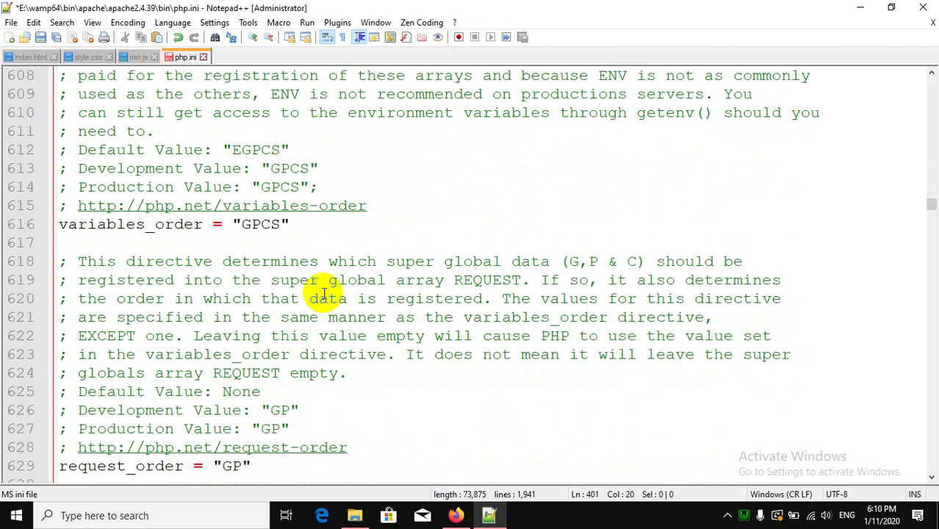
scroll(323, 293, down, 14)
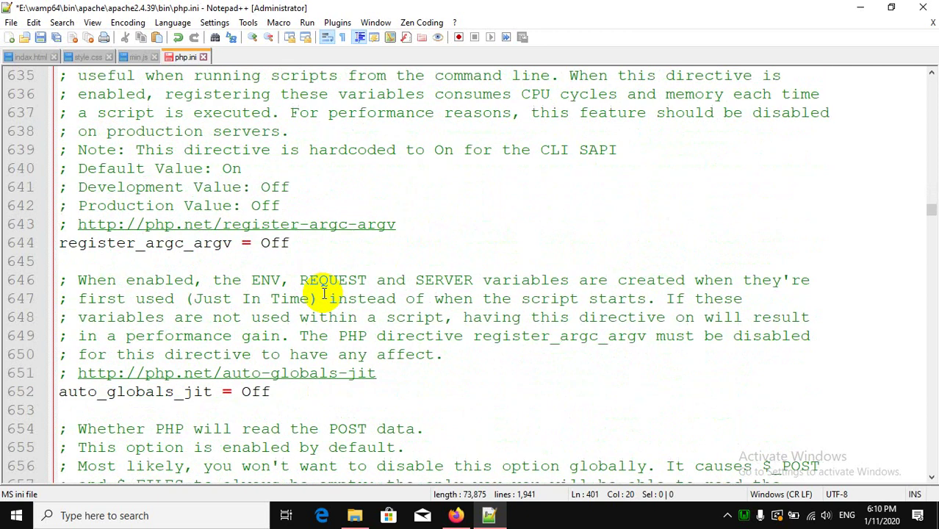
scroll(237, 252, up, 1)
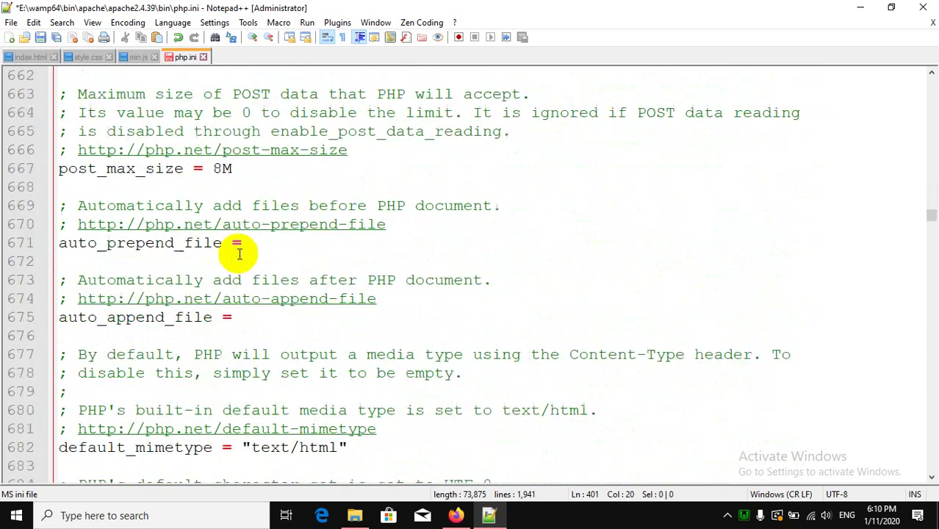
click(156, 170)
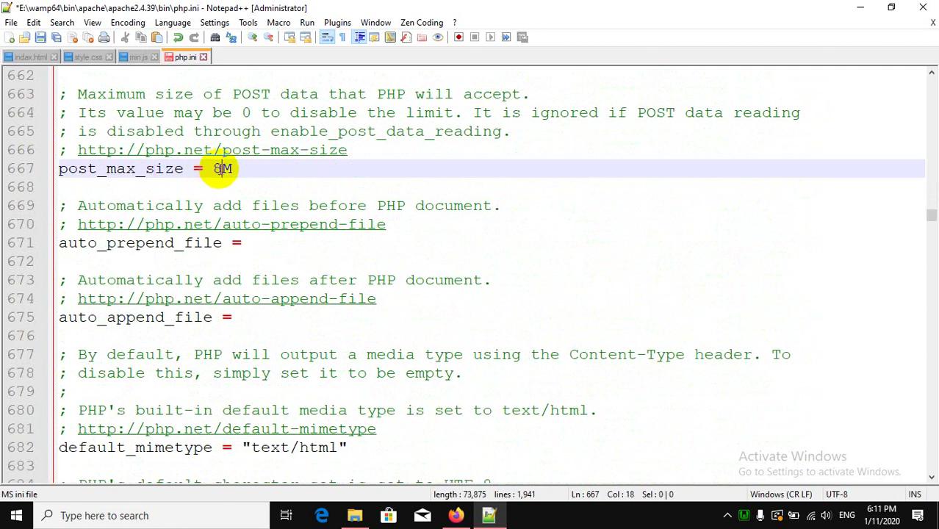
click(214, 168)
key(BackSpace)
text(1024)
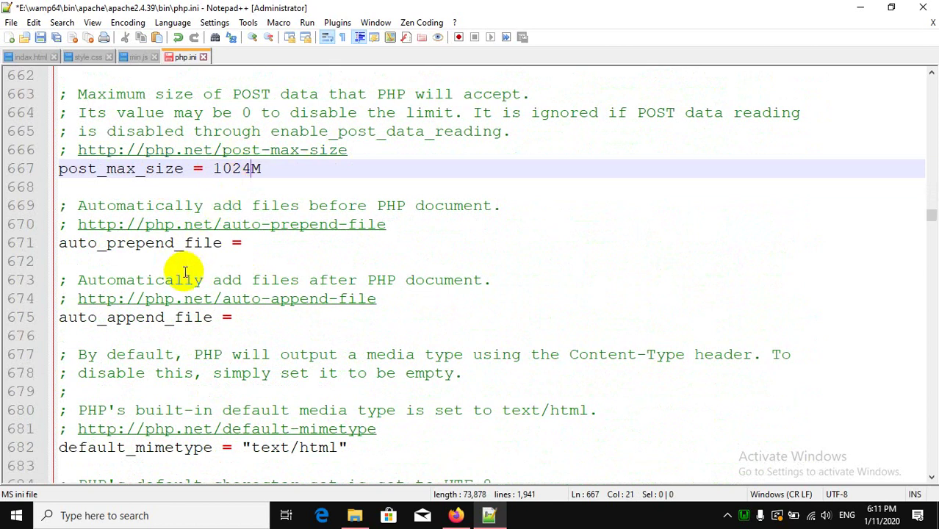
Change upload_max_filesize from 2M to 1024M.
scroll(330, 334, down, 1)
scroll(330, 334, down, 12)
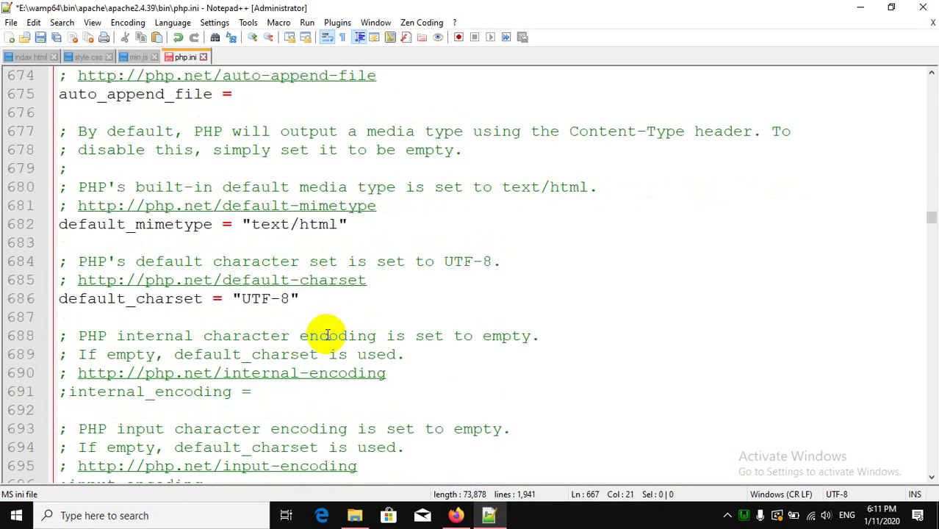
scroll(327, 335, down, 4)
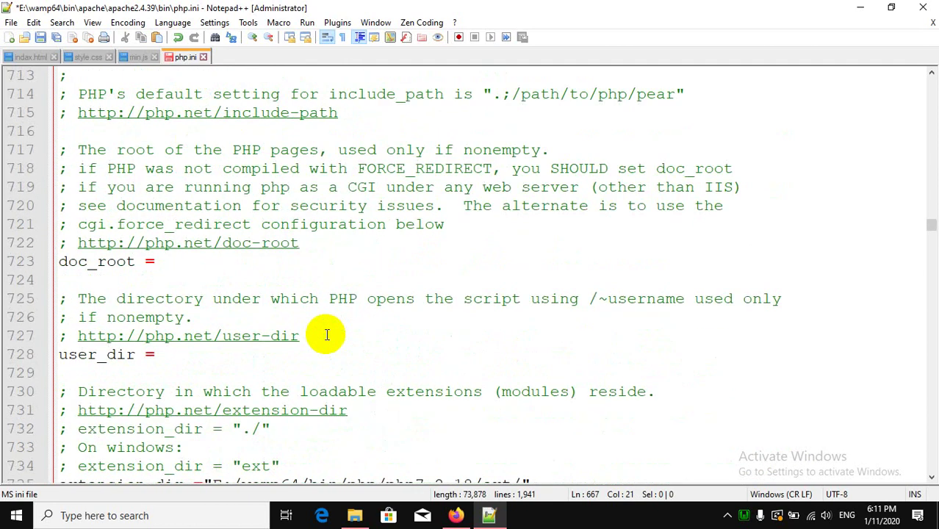
scroll(326, 334, down, 2)
scroll(326, 335, down, 8)
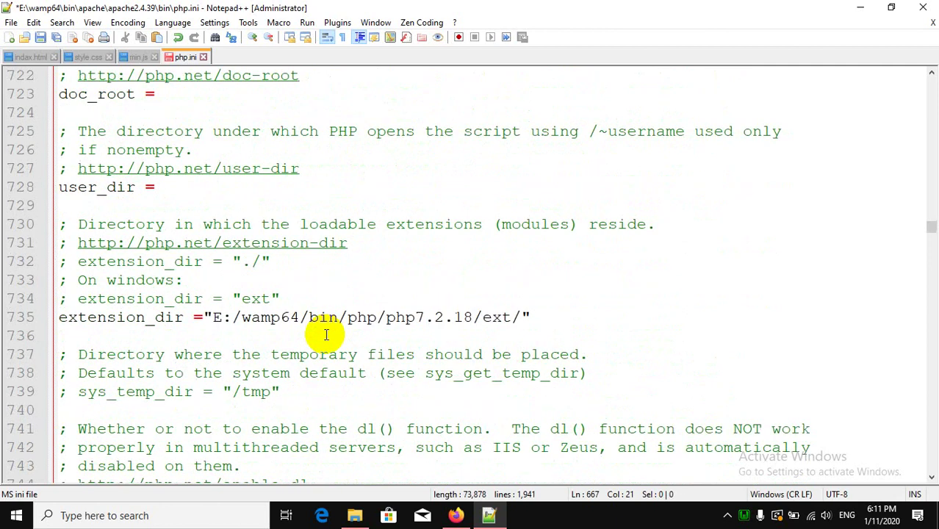
scroll(326, 335, down, 20)
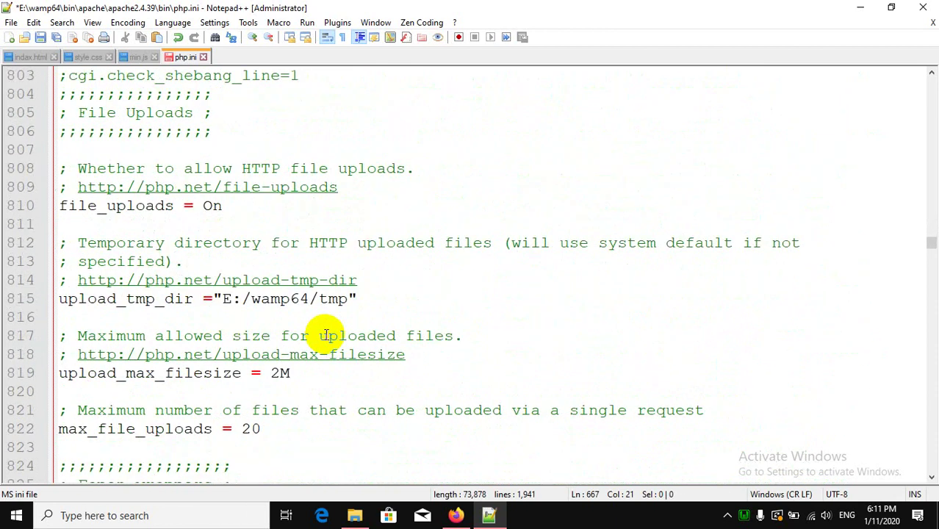
scroll(228, 220, down, 1)
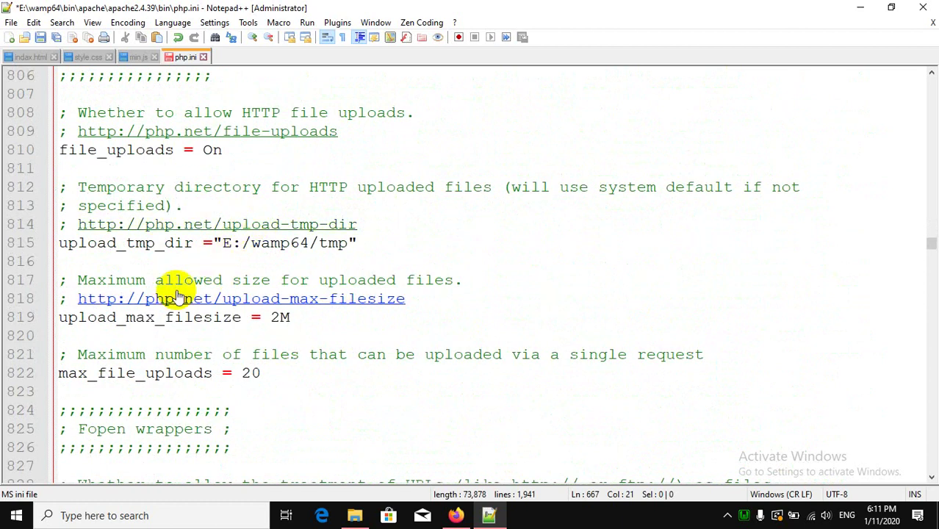
click(126, 319)
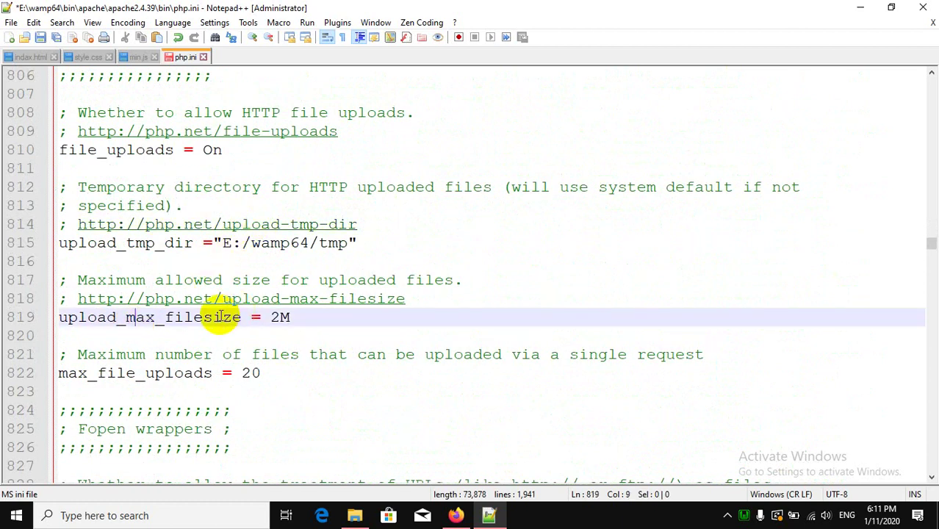
click(279, 317)
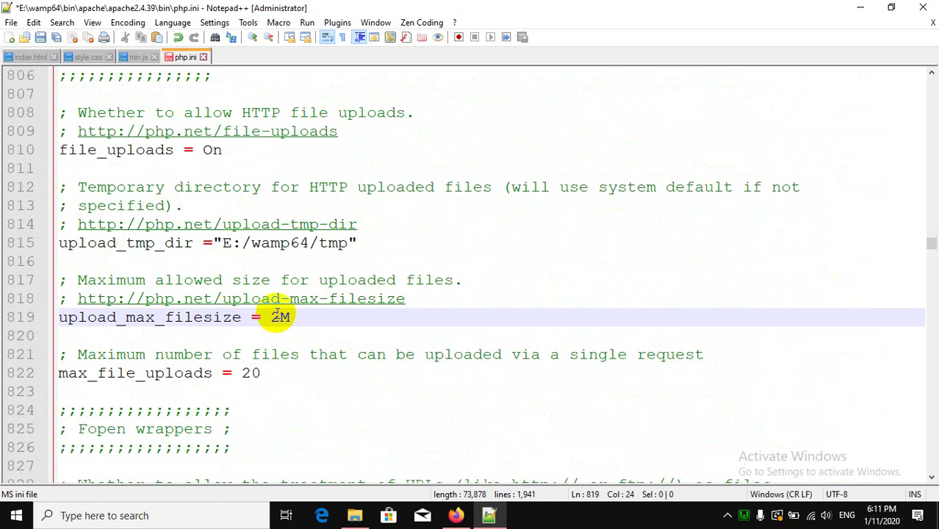
drag(271, 317, 280, 317)
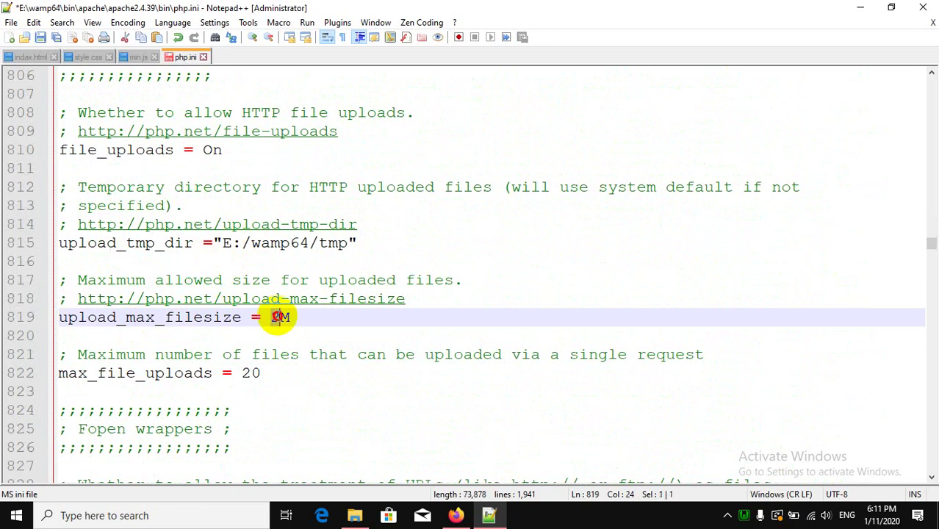
text(1024)
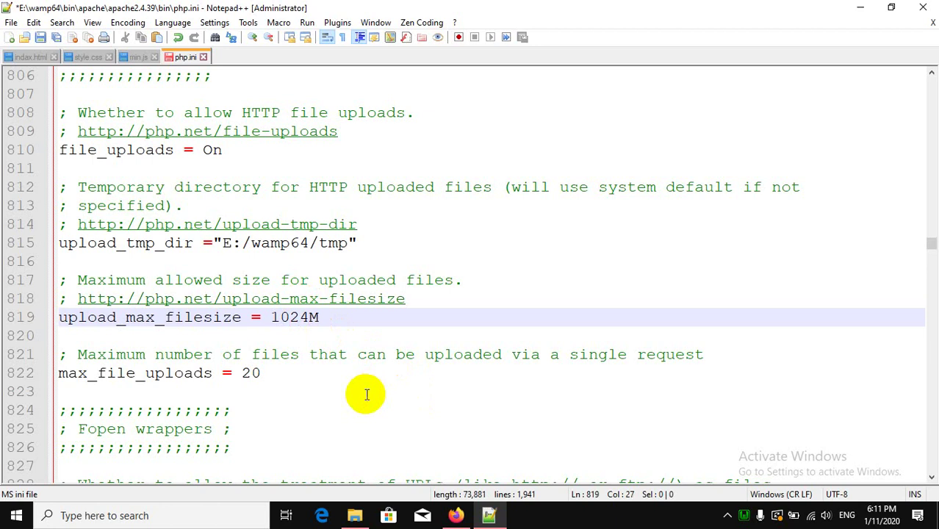
Save the edited php.ini file with Ctrl+S.
scroll(367, 392, down, 6)
scroll(367, 392, down, 13)
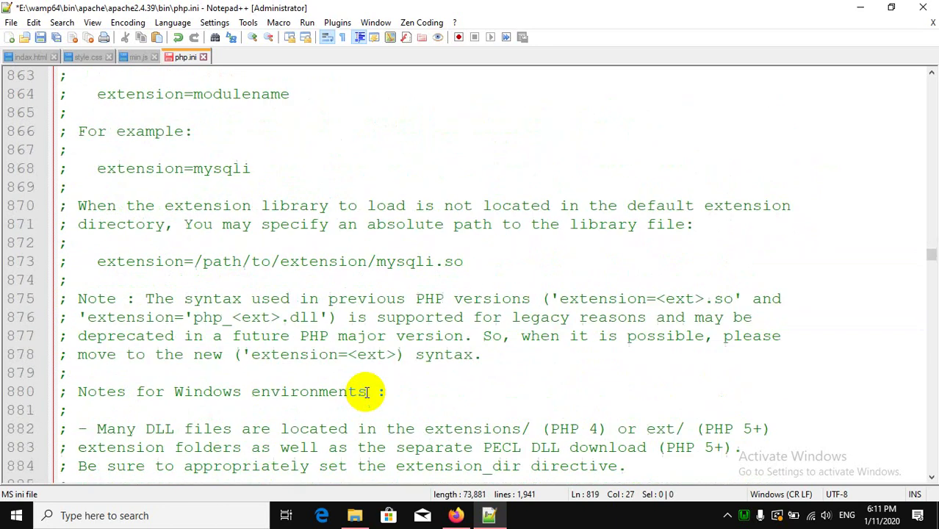
scroll(366, 392, up, 6)
scroll(367, 392, down, 11)
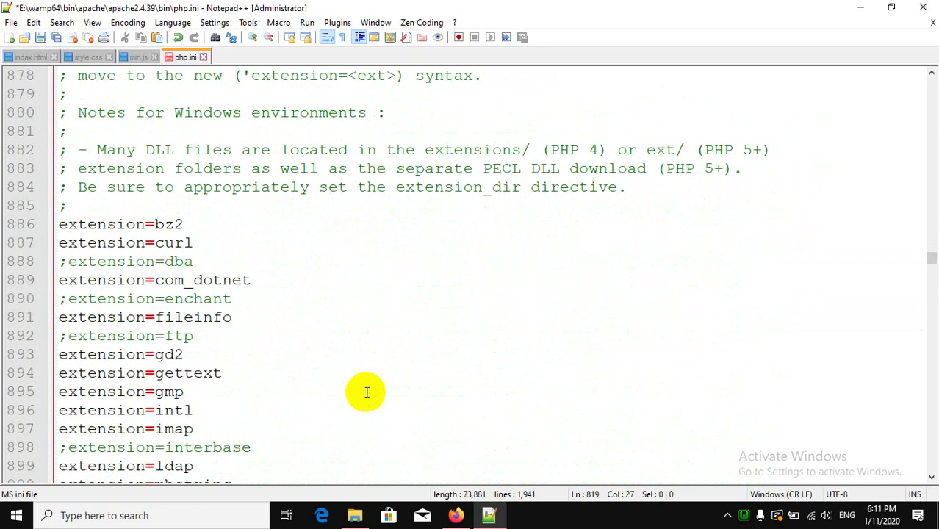
key(ctrl+s)
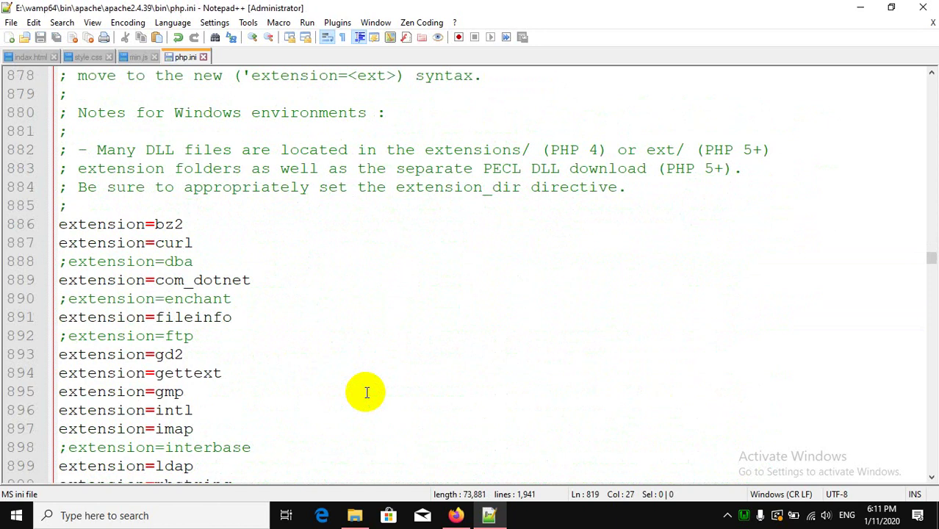
Close Notepad++, reload the post editor, and check that the featured image uploader still shows a 2 MB limit.
click(922, 7)
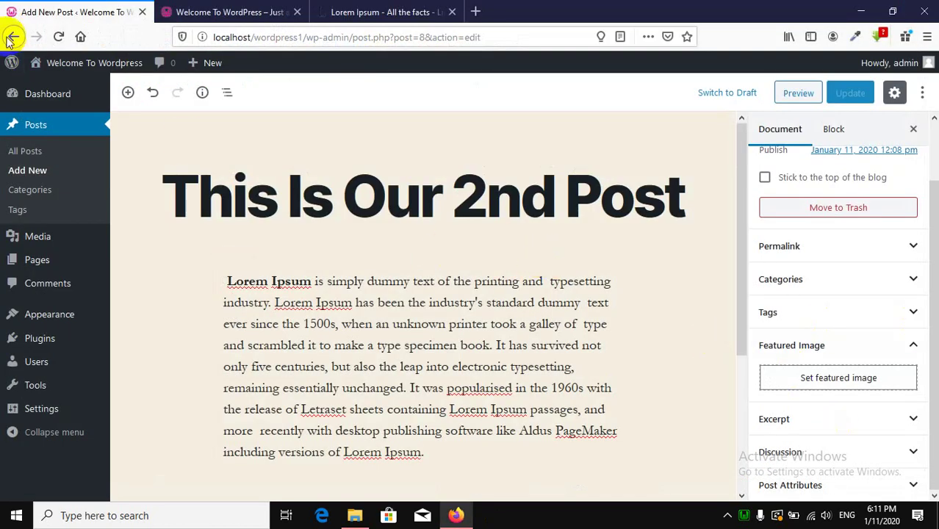
click(57, 36)
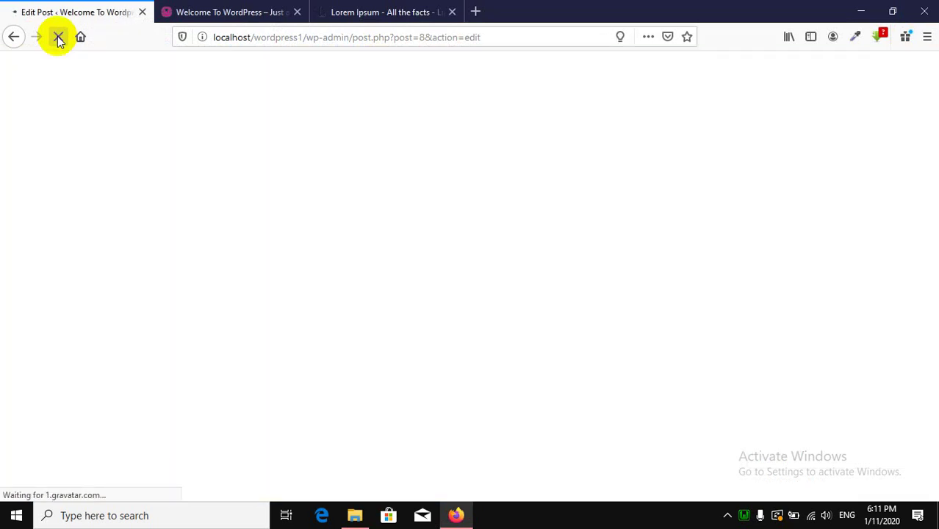
scroll(897, 315, down, 2)
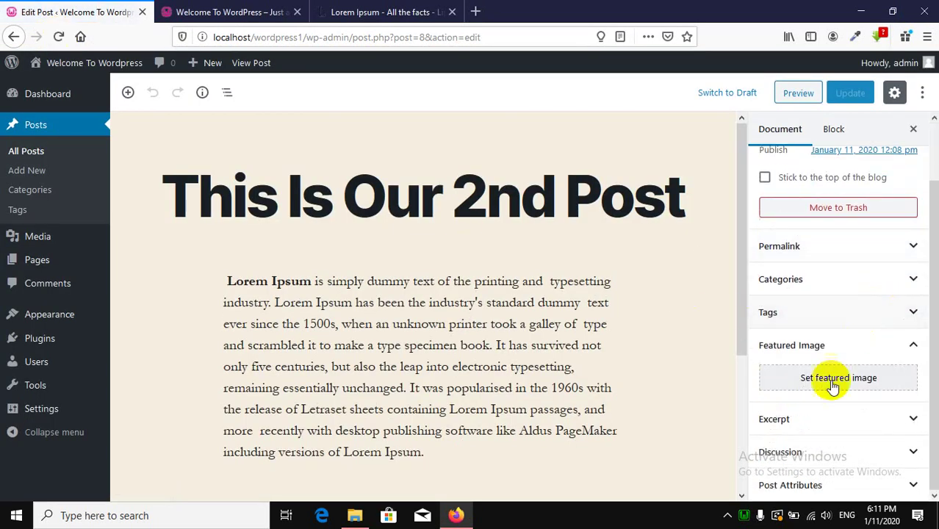
click(833, 379)
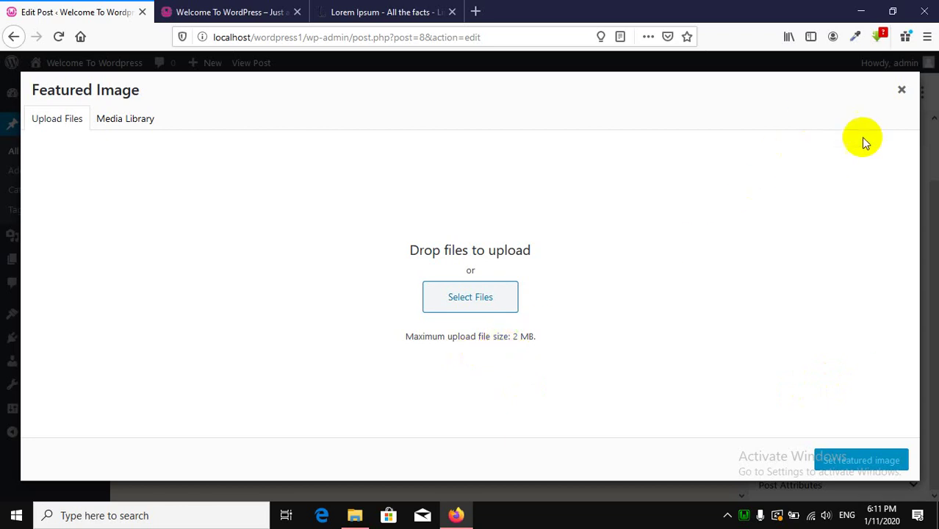
click(901, 89)
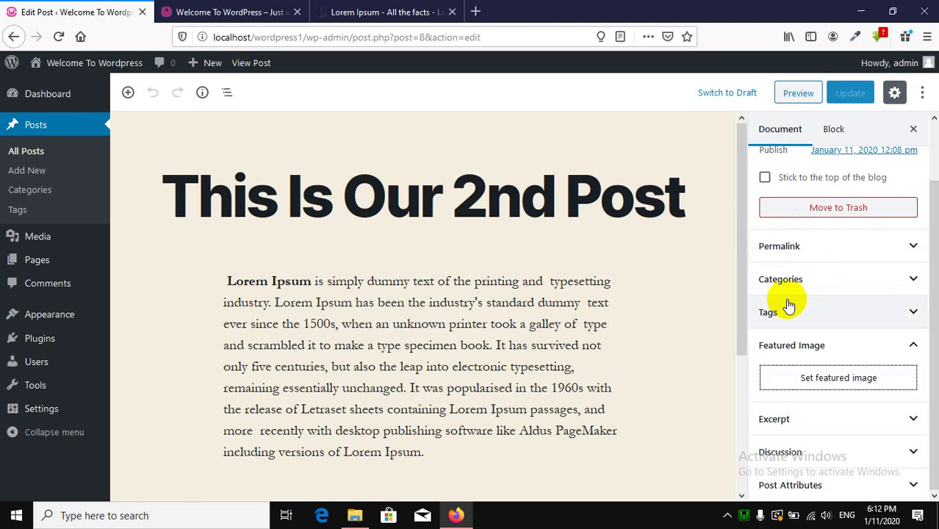
Restart all WampServer services and confirm the featured image uploader now allows 1 GB uploads.
click(744, 516)
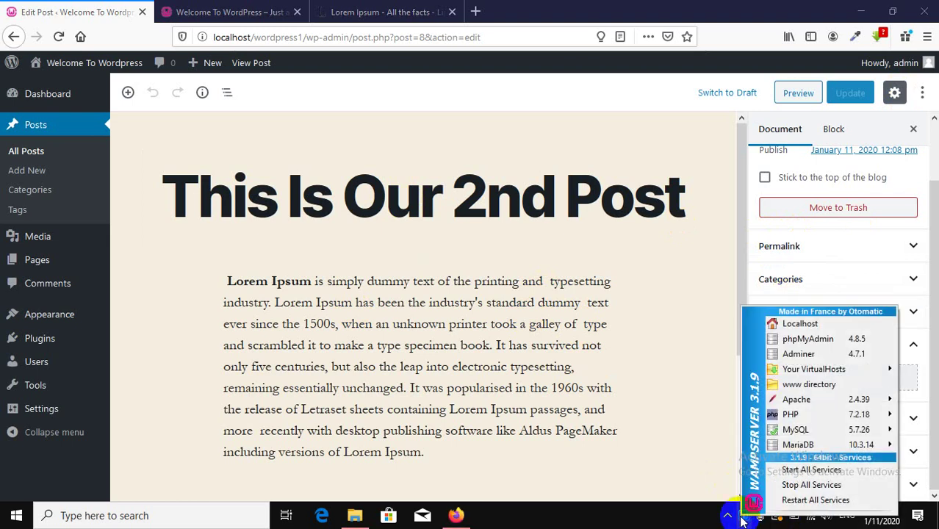
click(799, 501)
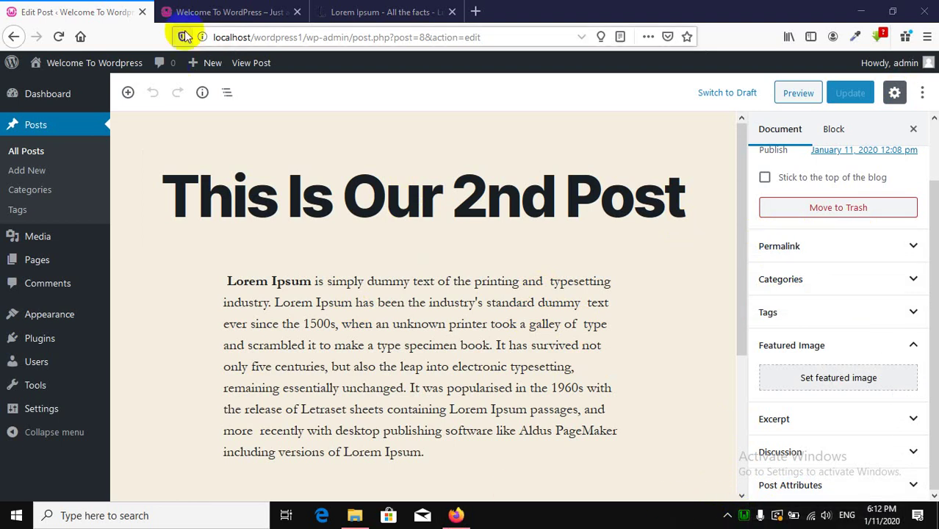
click(67, 39)
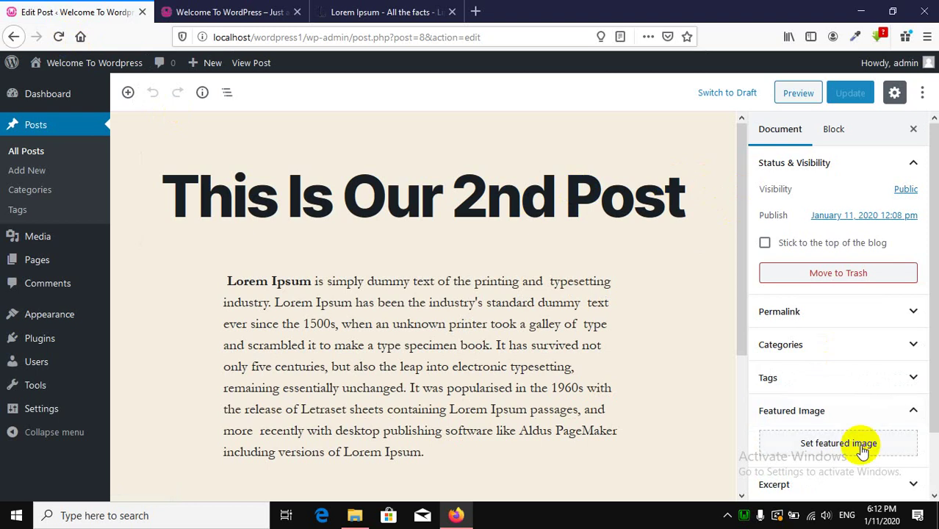
click(841, 444)
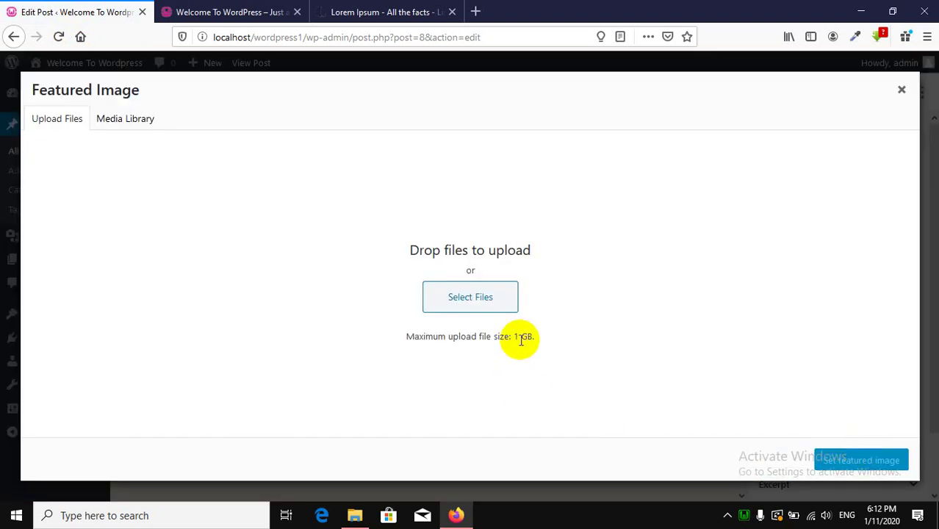
click(901, 89)
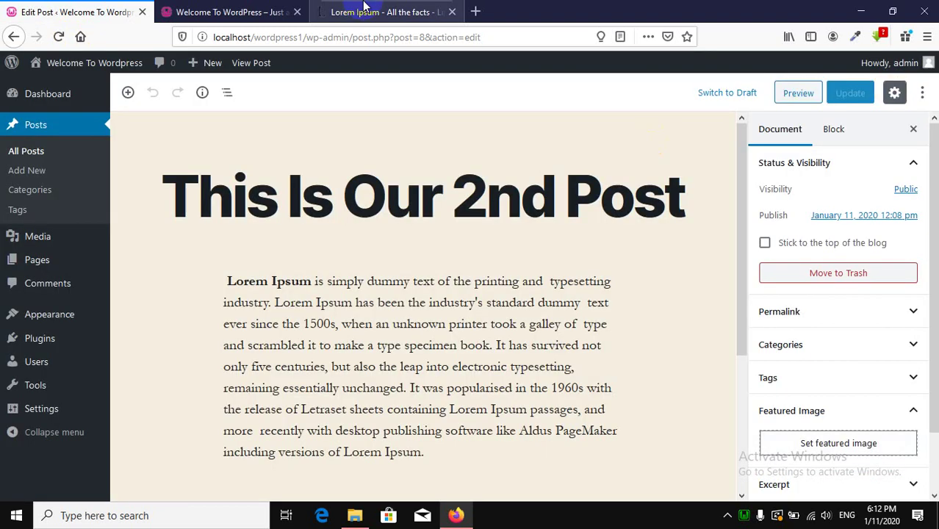
Search Google for 'fashion' in a new tab and show the image results.
click(475, 12)
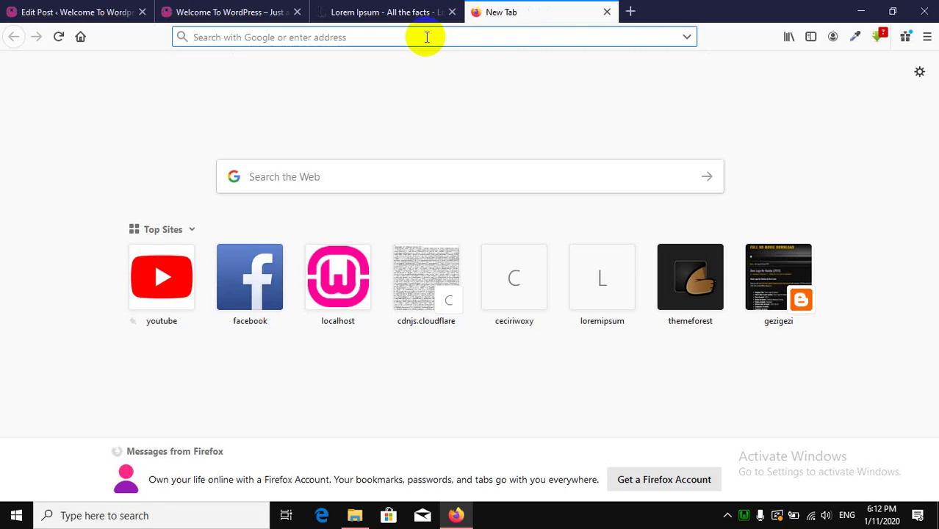
text(fashion)
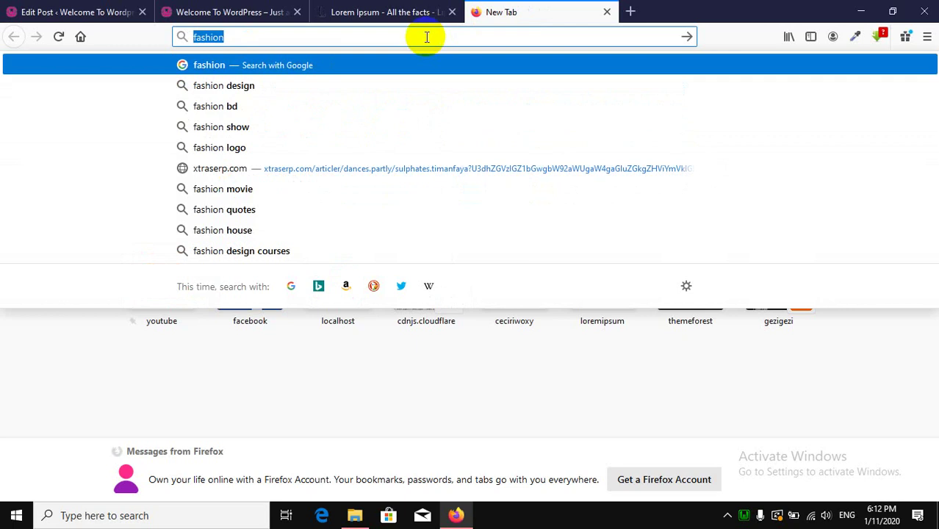
text(google.com/)
key(Return)
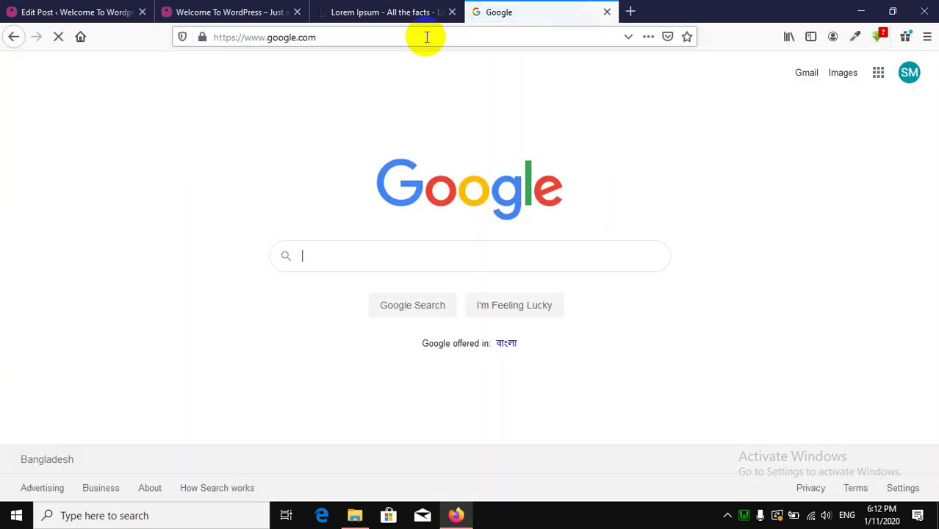
text(fashion)
key(Return)
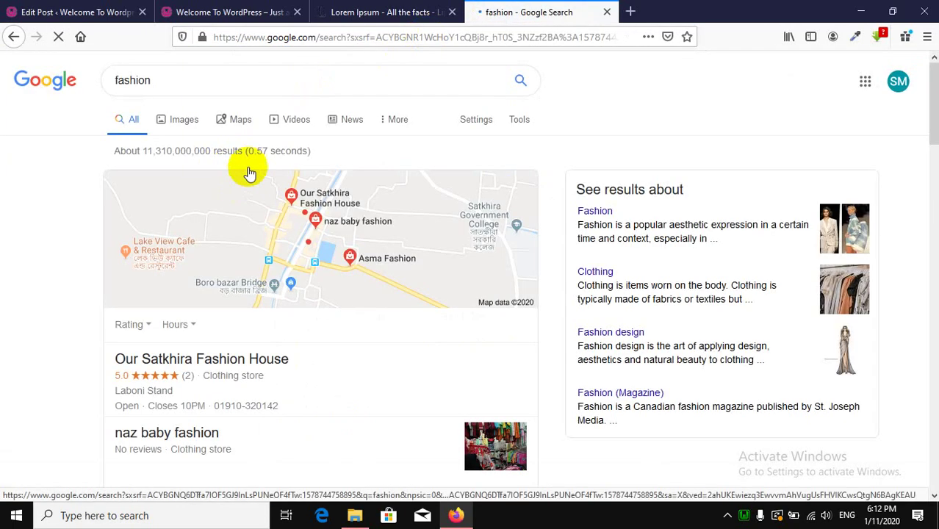
click(187, 124)
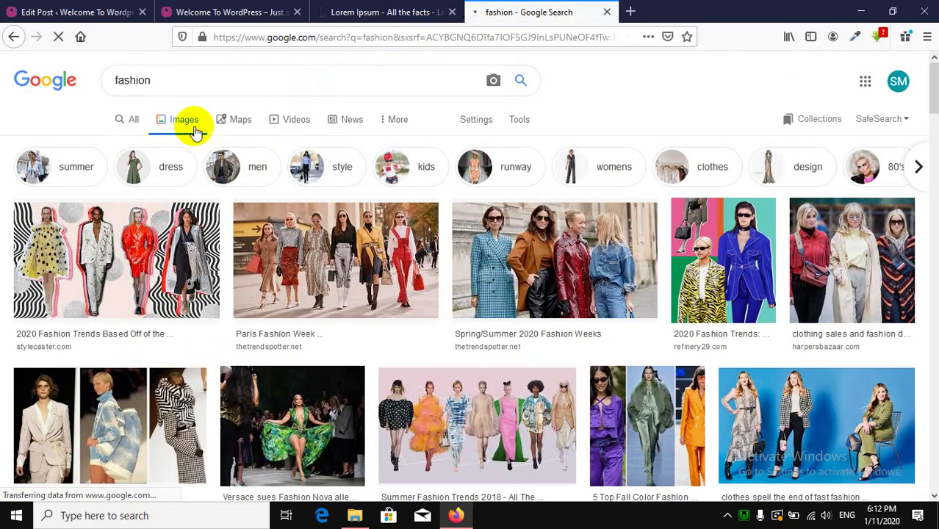
Save the Collaborations fashion image to the Desktop as LS-target-collabs.jpg.webp.
click(360, 258)
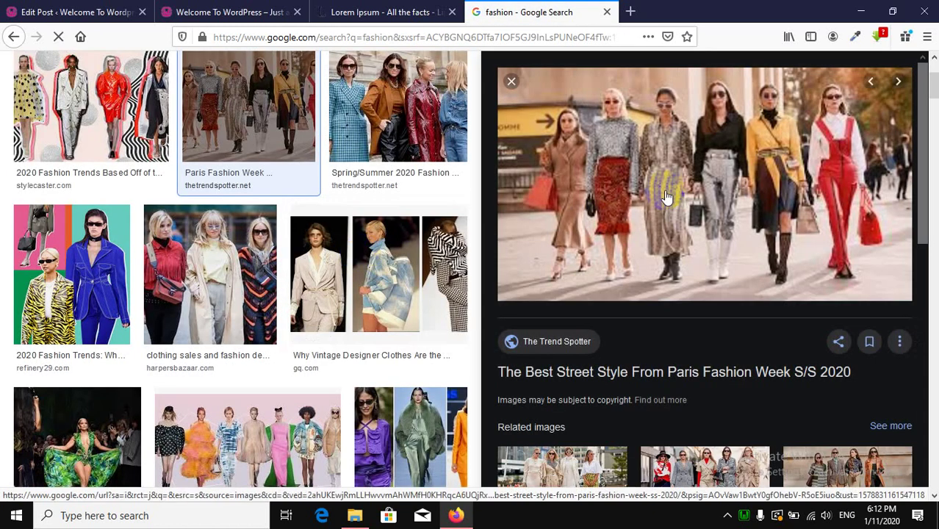
click(509, 83)
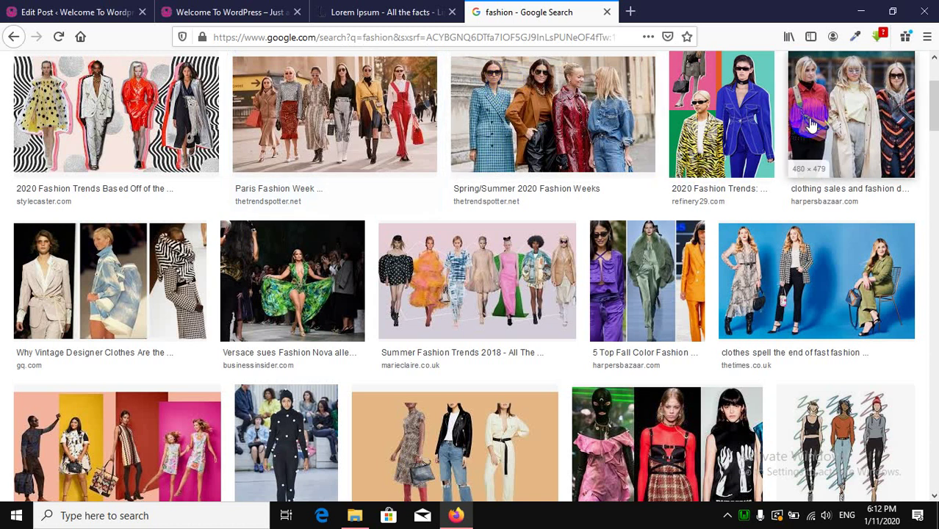
scroll(324, 317, down, 2)
scroll(394, 300, down, 3)
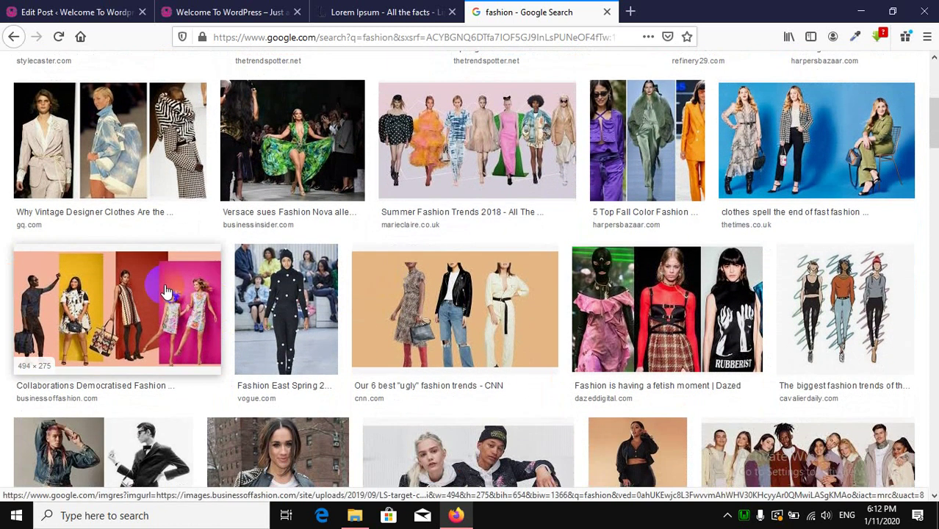
click(164, 287)
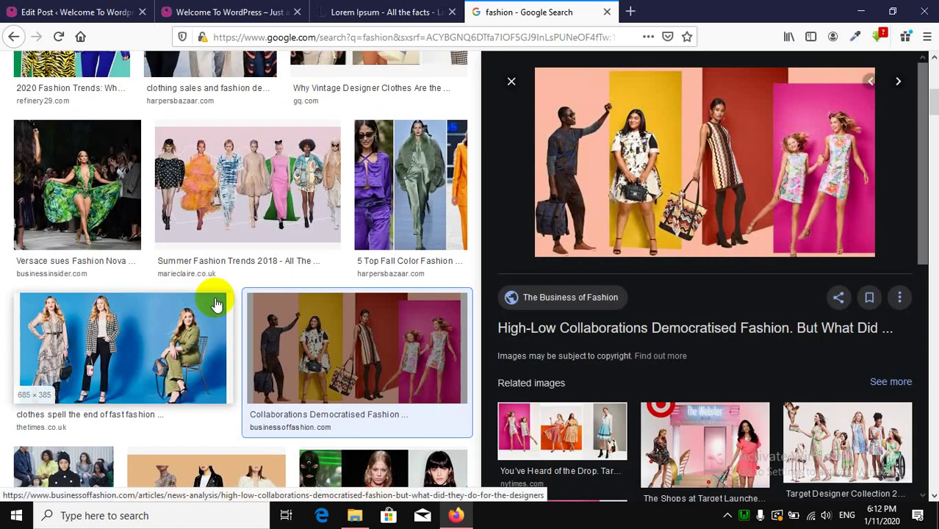
right_click(682, 177)
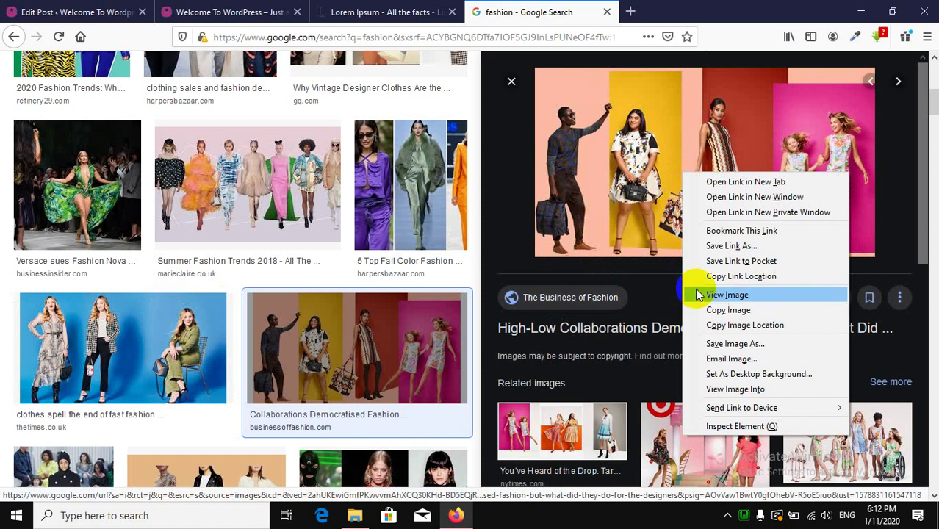
click(731, 344)
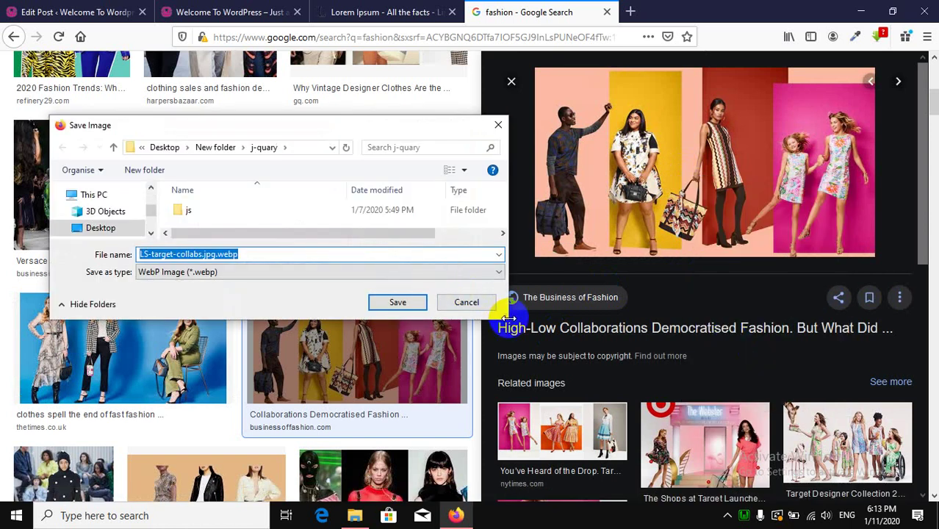
drag(504, 316, 590, 447)
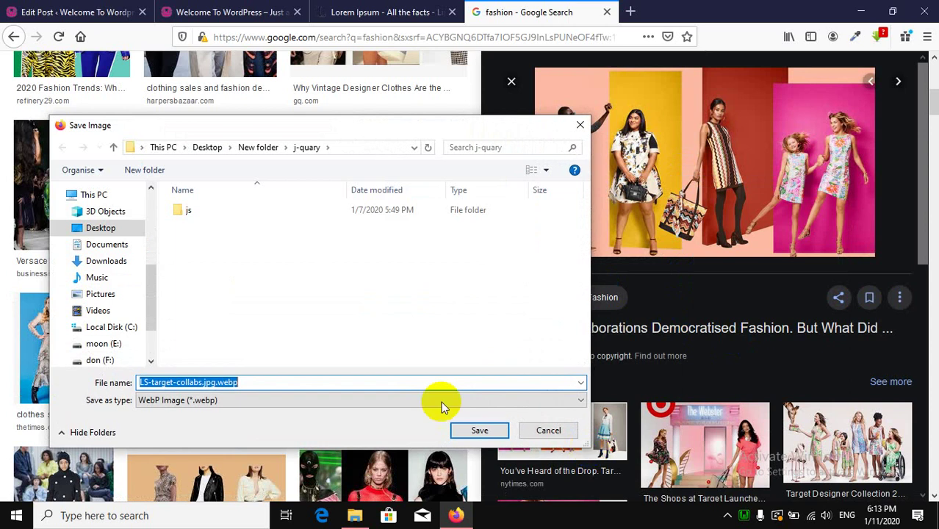
click(86, 231)
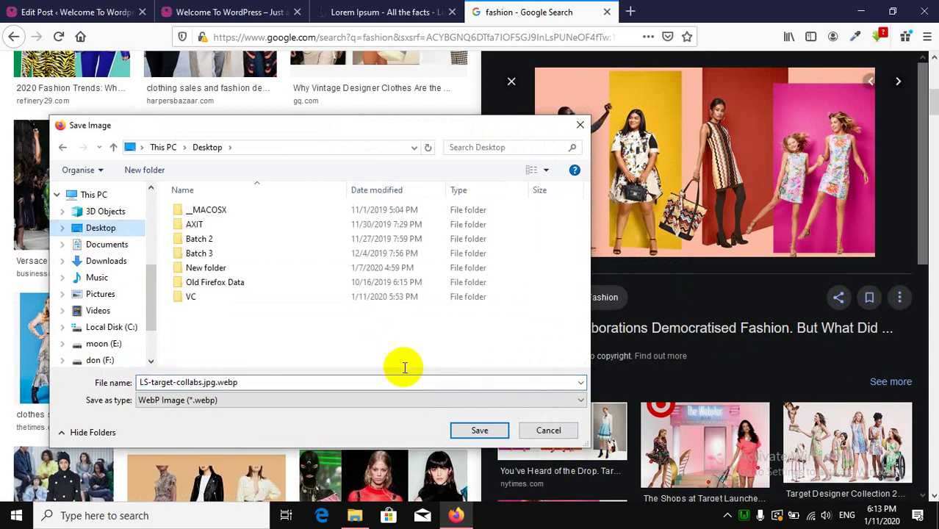
click(490, 435)
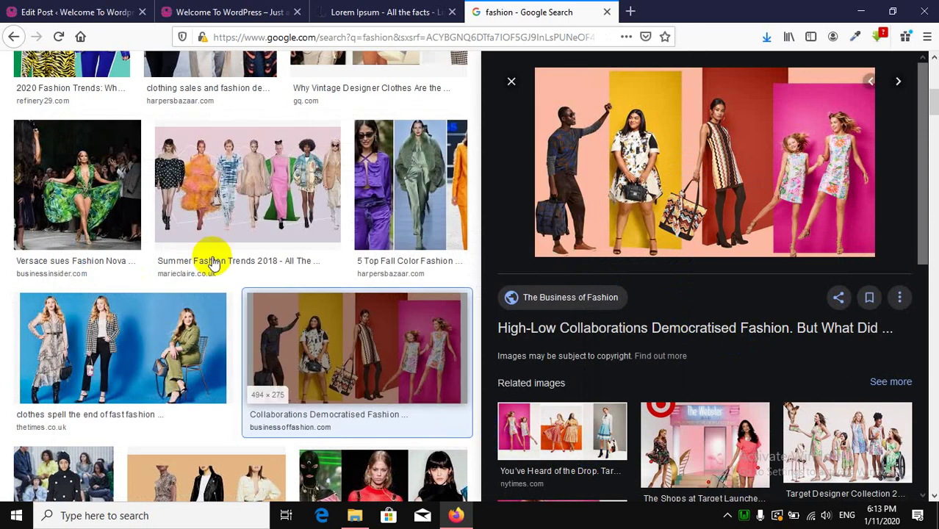
click(25, 10)
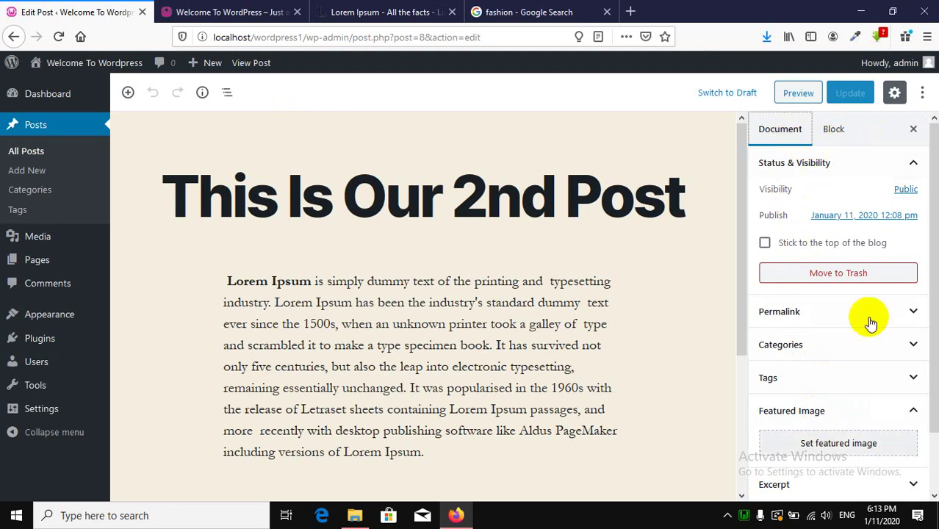
Upload LS-target-collabs.jpg.webp from the Desktop as the featured image; WordPress rejects the file type.
scroll(860, 300, down, 2)
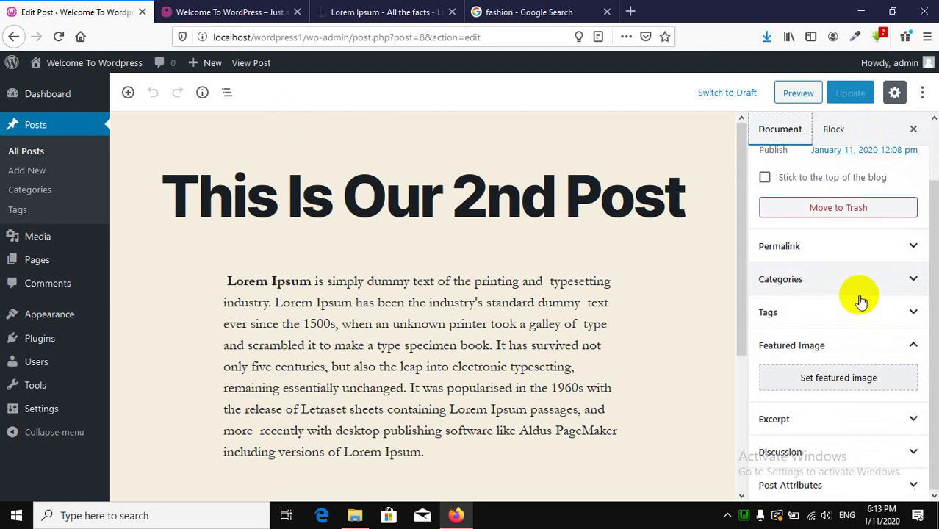
click(819, 387)
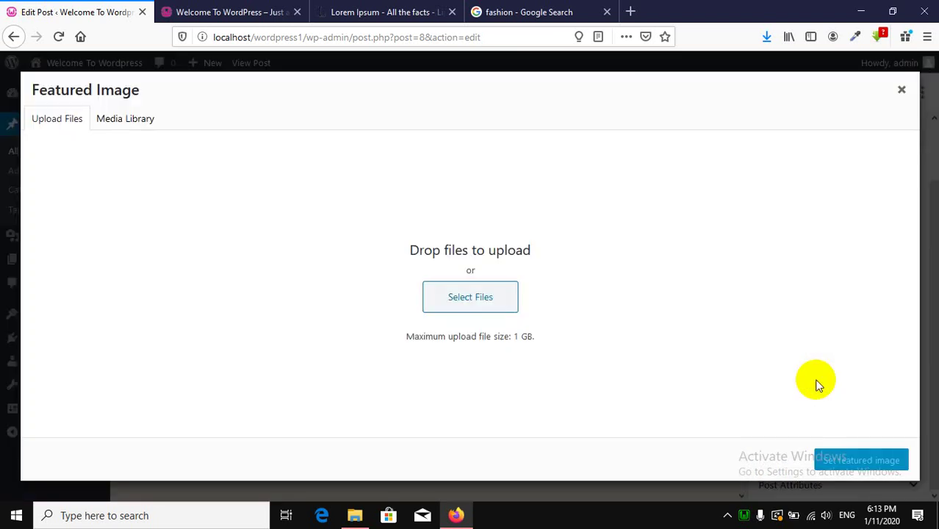
click(457, 304)
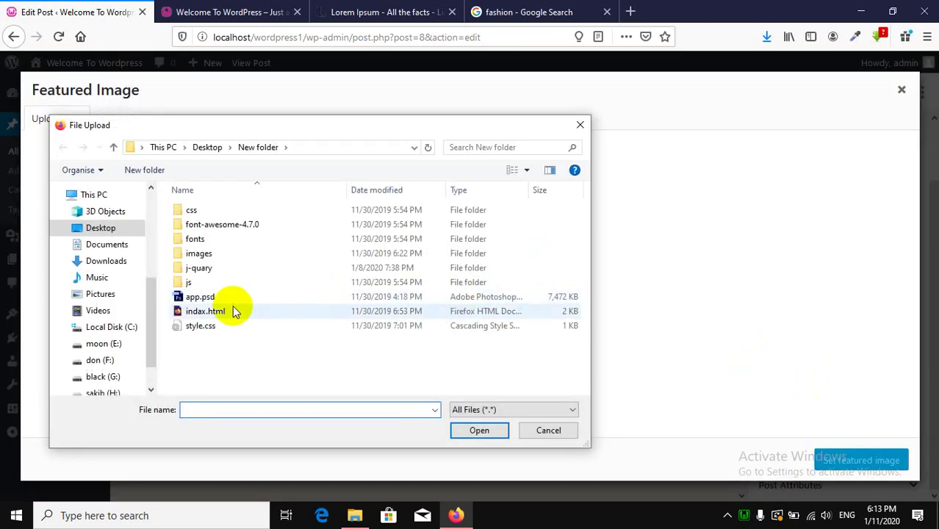
click(207, 147)
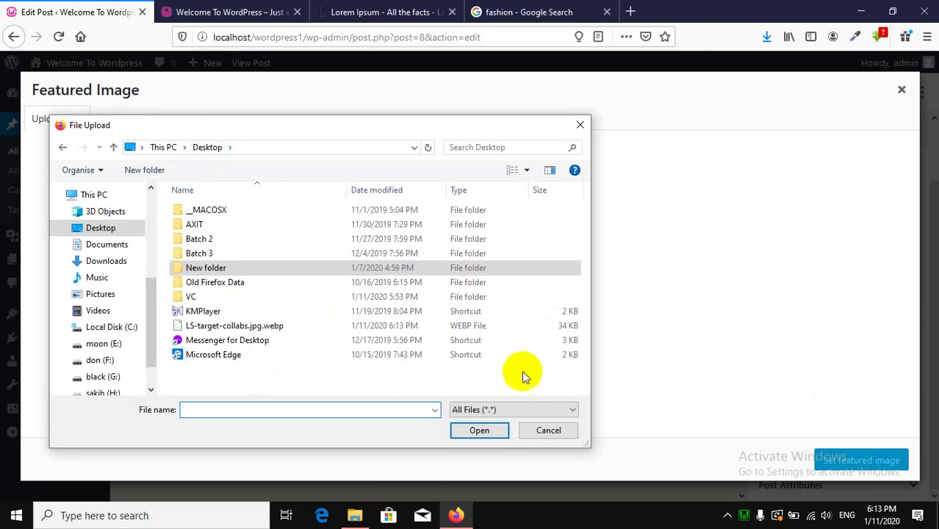
click(549, 172)
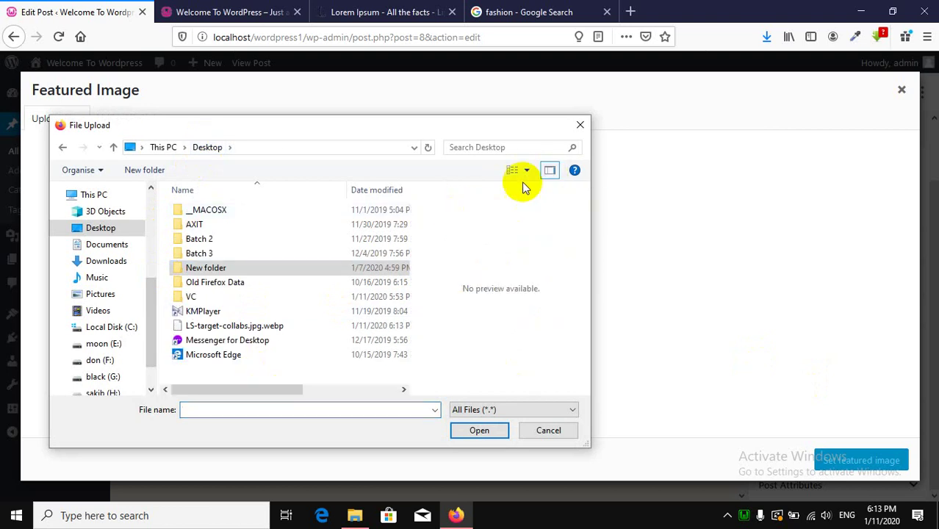
click(549, 171)
click(511, 173)
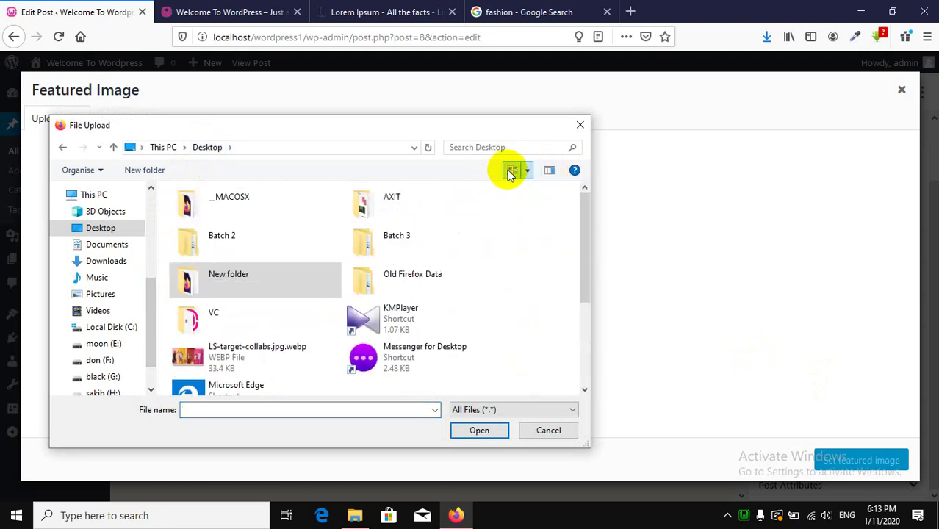
click(510, 171)
click(510, 171)
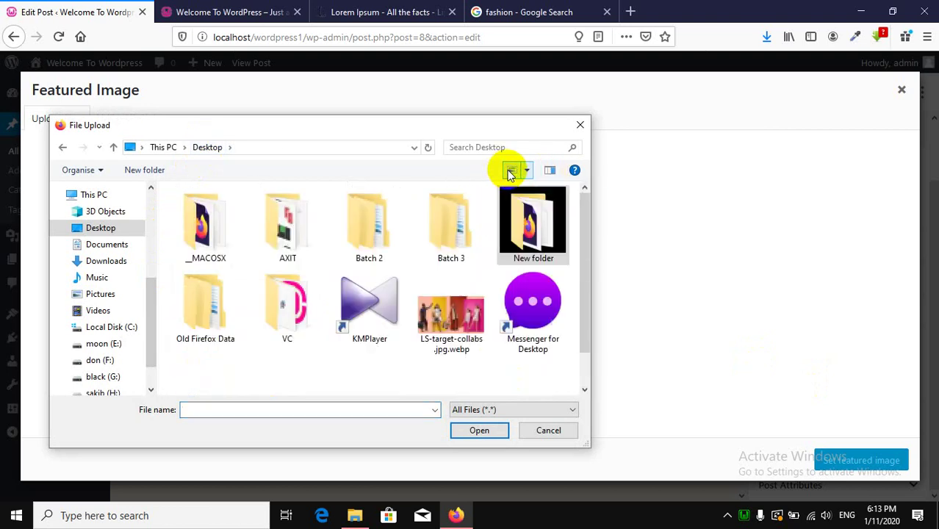
double_click(451, 323)
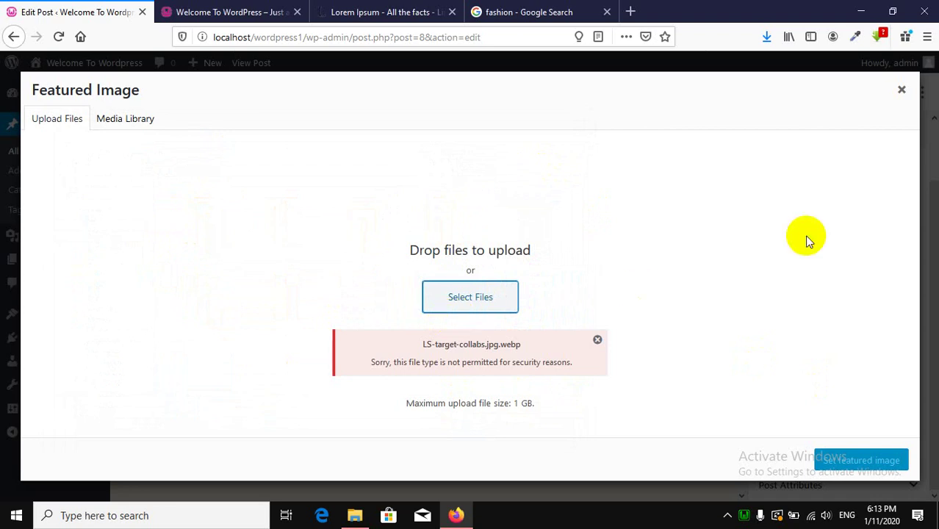
click(856, 8)
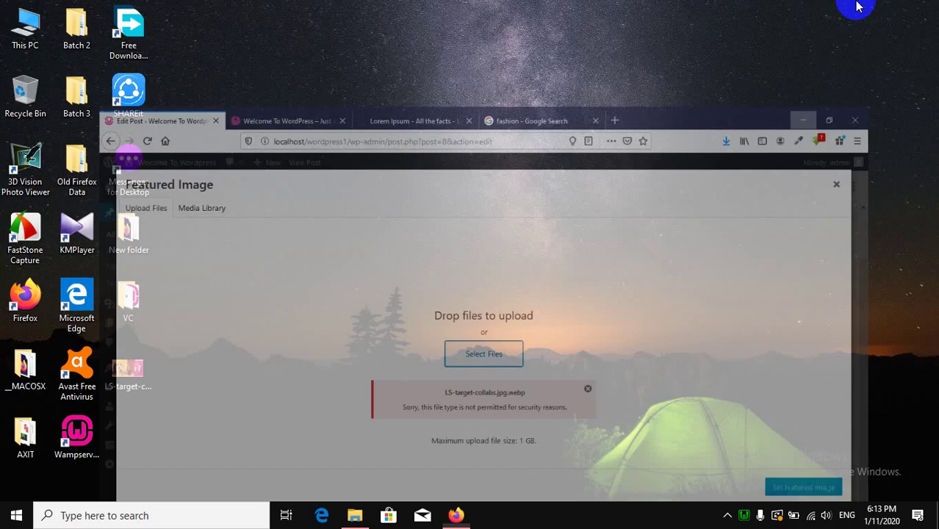
click(130, 373)
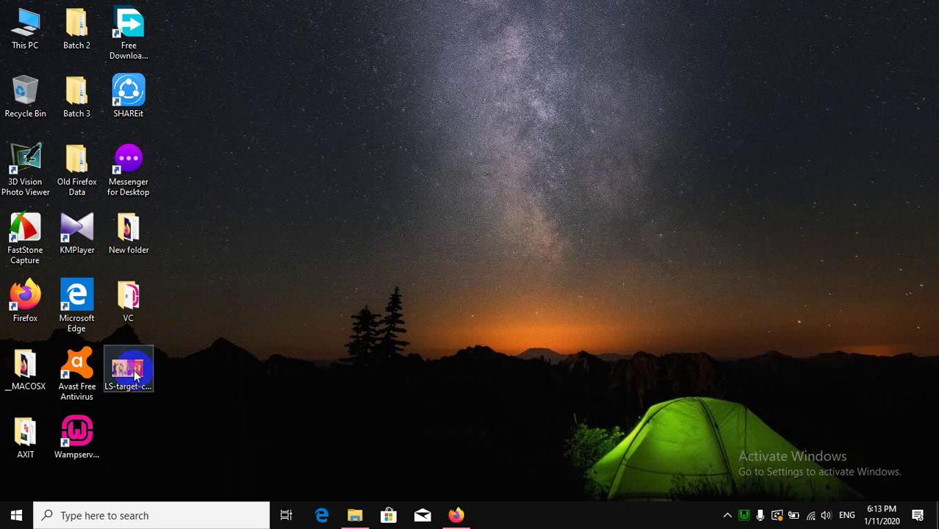
right_click(131, 367)
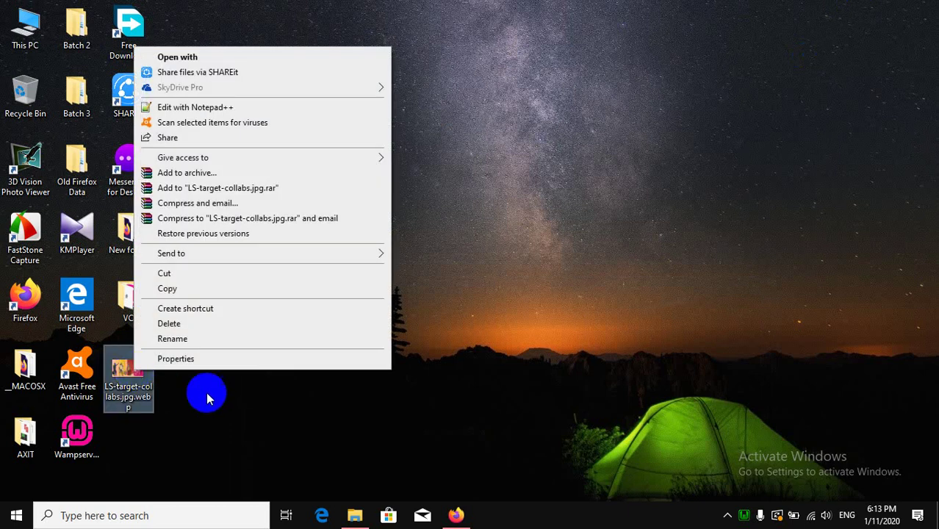
click(227, 339)
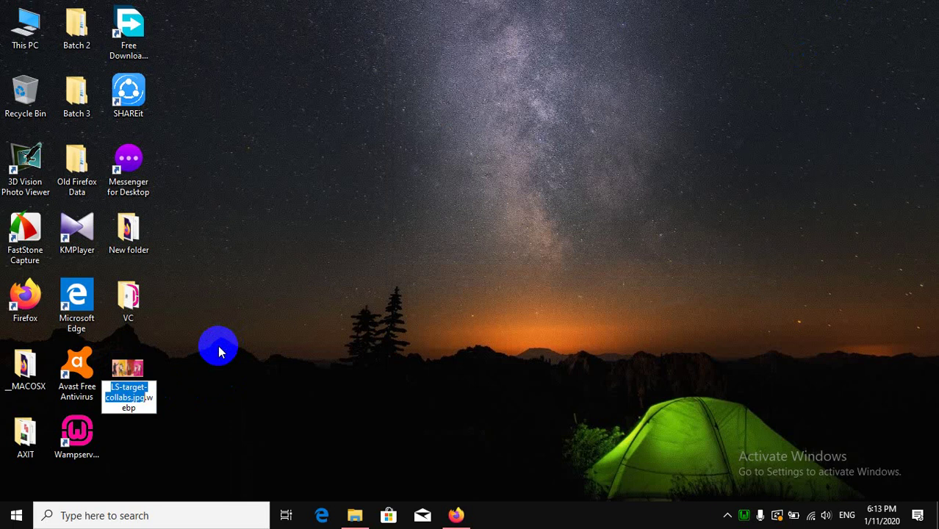
key(Return)
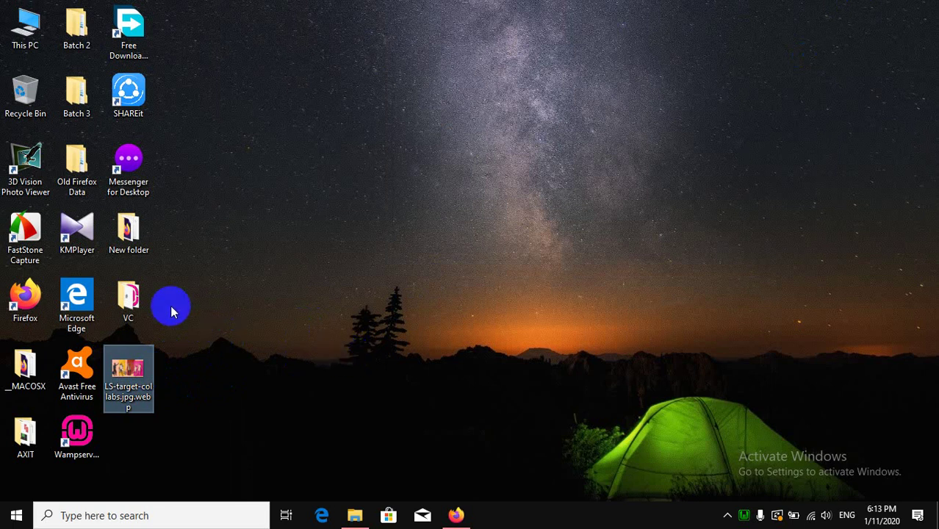
click(129, 300)
click(128, 371)
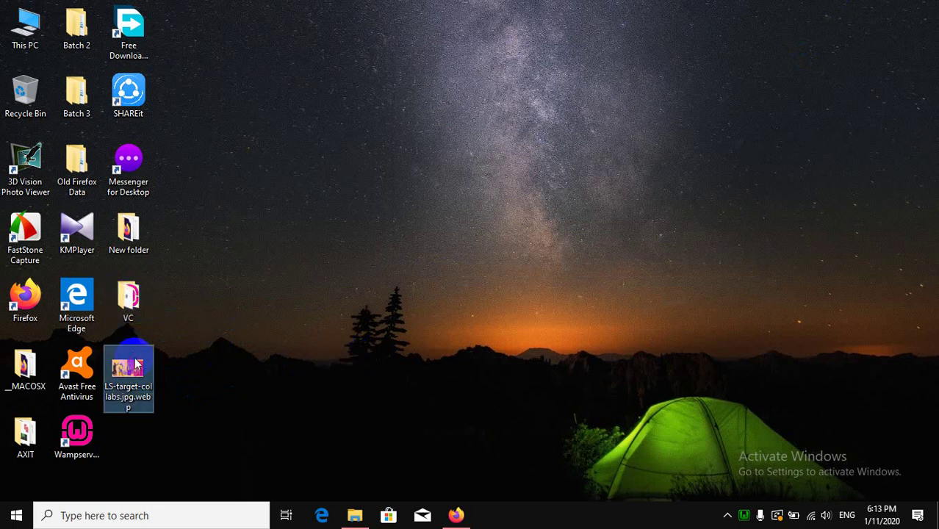
click(456, 515)
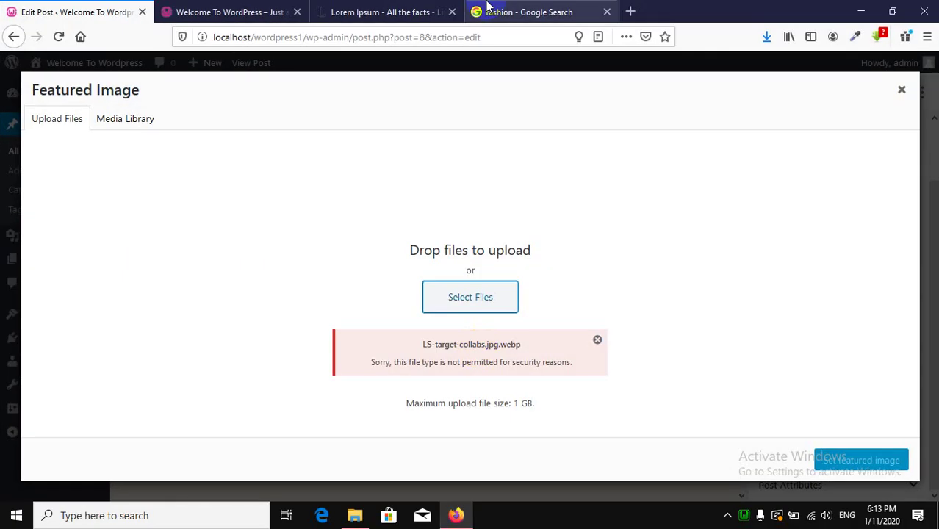
Save the Times fast-fashion photo of three women to the Desktop as a JPG.
click(520, 13)
scroll(702, 367, down, 2)
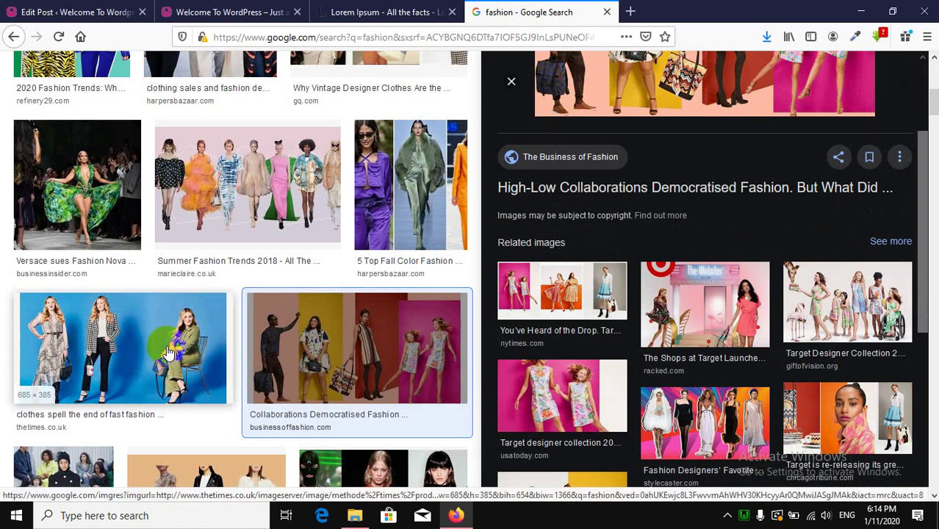
click(169, 353)
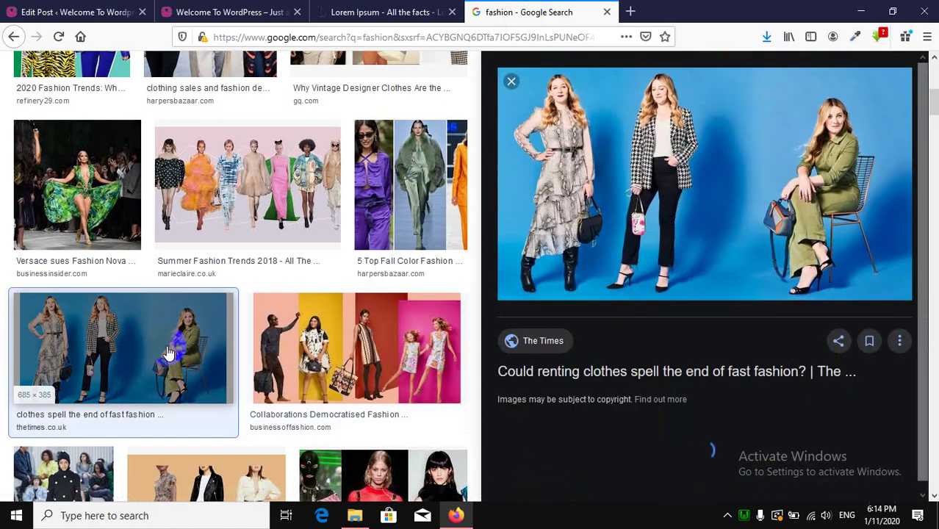
right_click(729, 179)
click(778, 350)
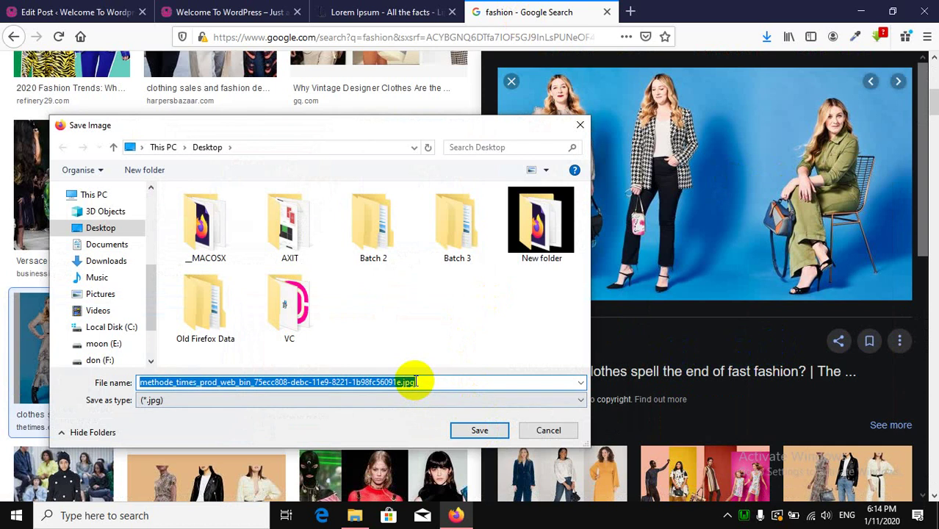
click(479, 429)
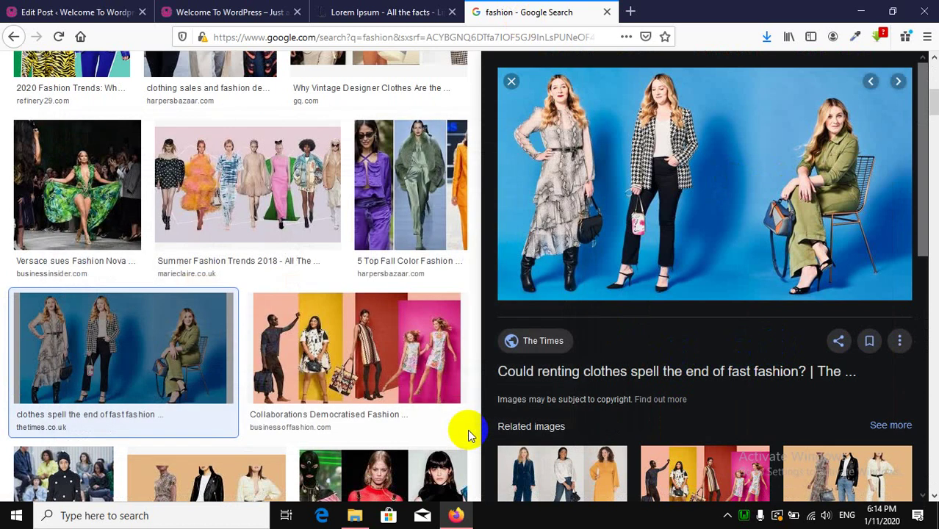
click(102, 6)
Upload the saved methode_times JPG, set it as the featured image, and update the post.
click(465, 306)
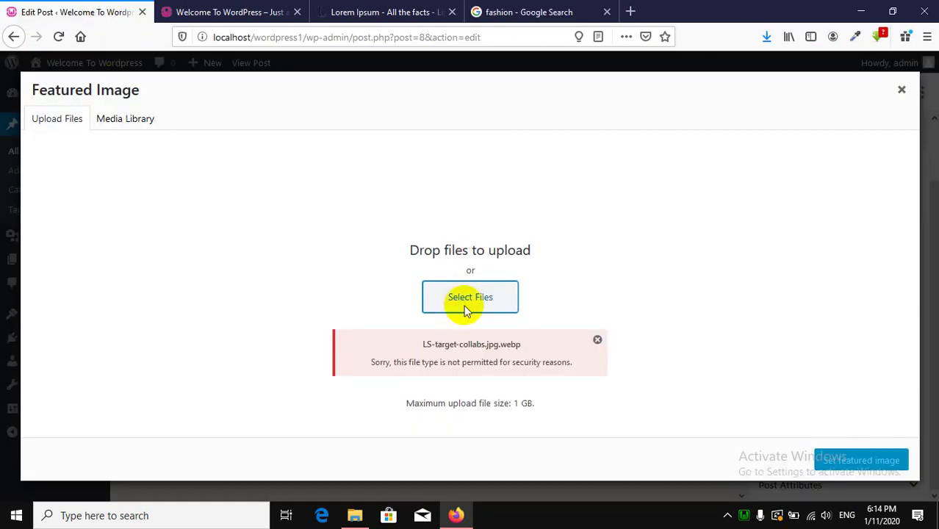
scroll(456, 301, down, 1)
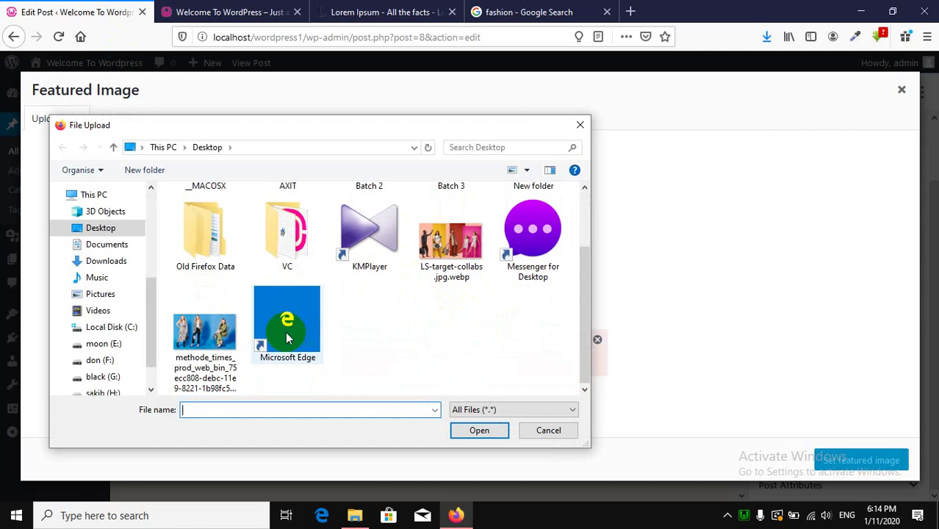
double_click(207, 351)
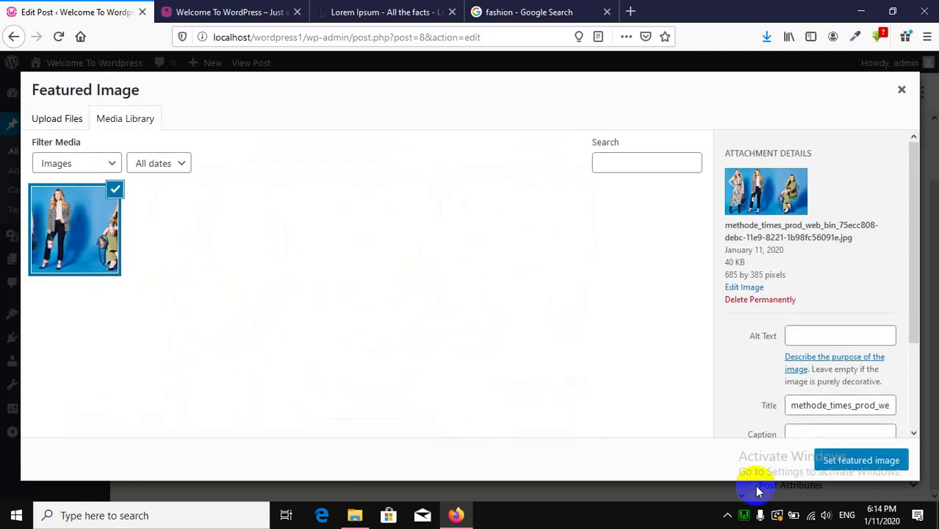
click(838, 463)
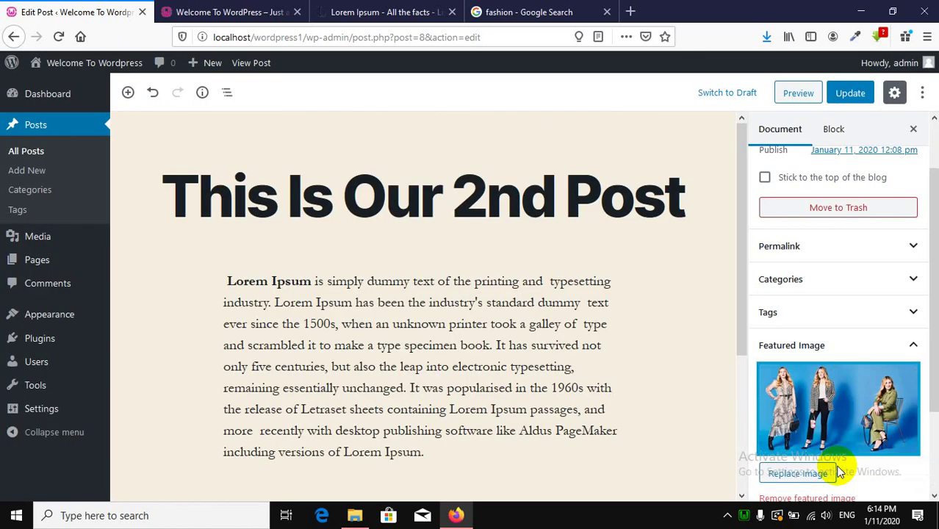
scroll(871, 316, up, 2)
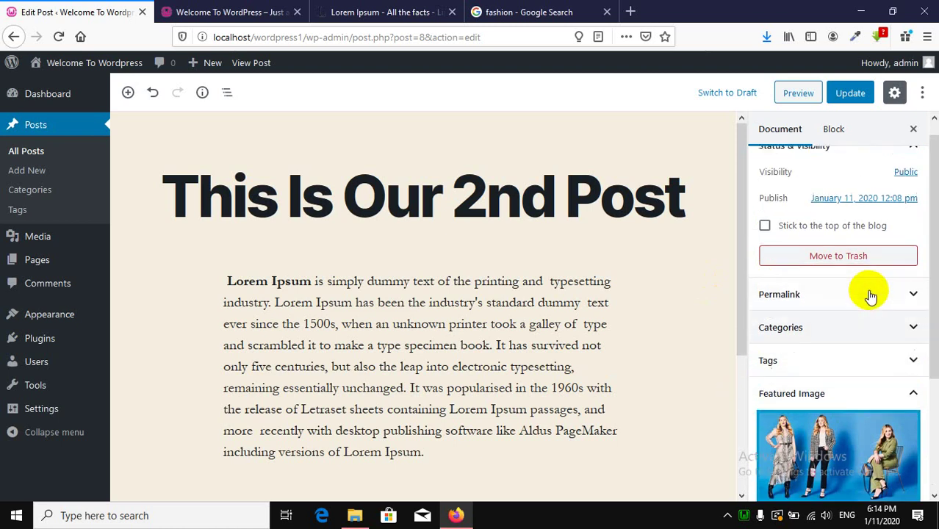
click(850, 96)
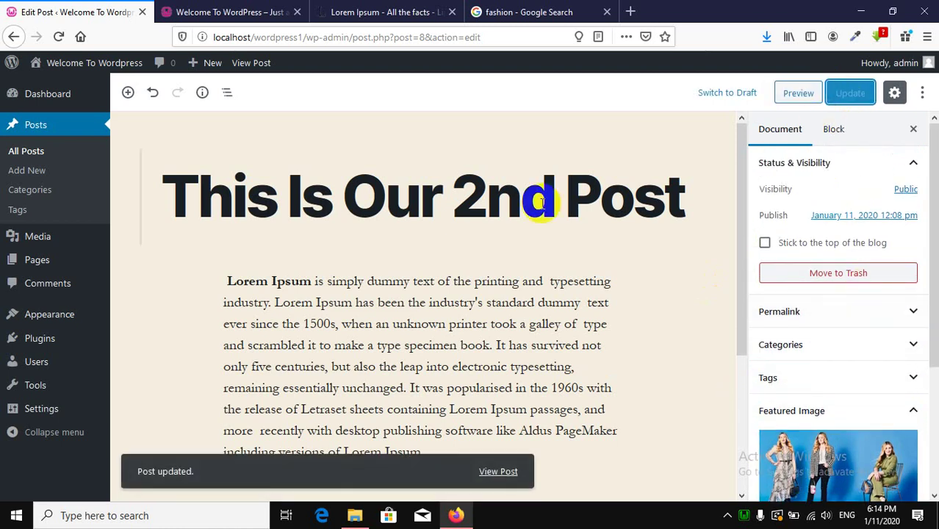
Reload the front page to view the new featured image, then reopen the 2nd post for editing.
click(226, 12)
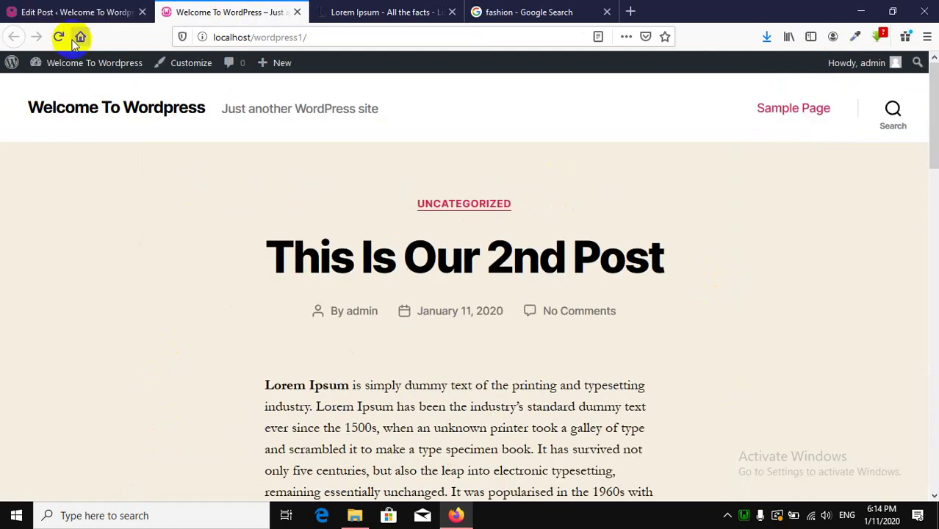
click(59, 37)
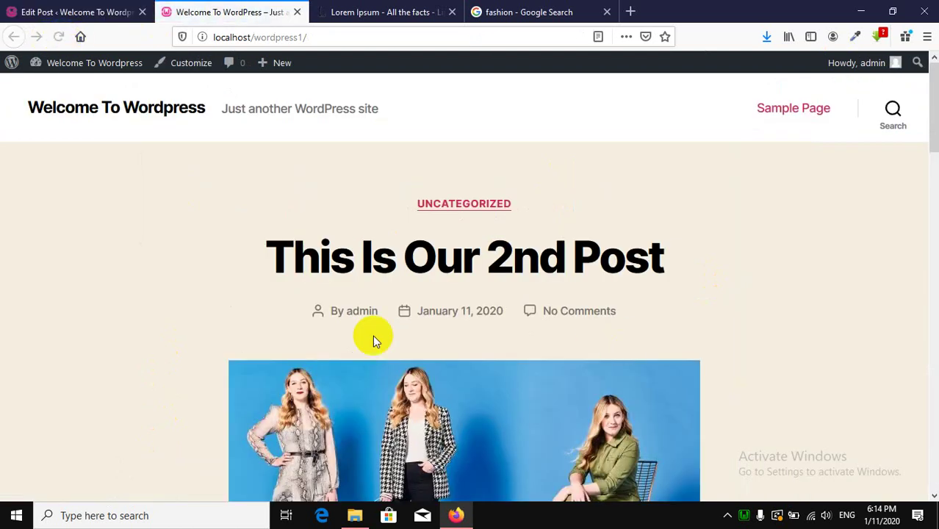
scroll(373, 340, down, 4)
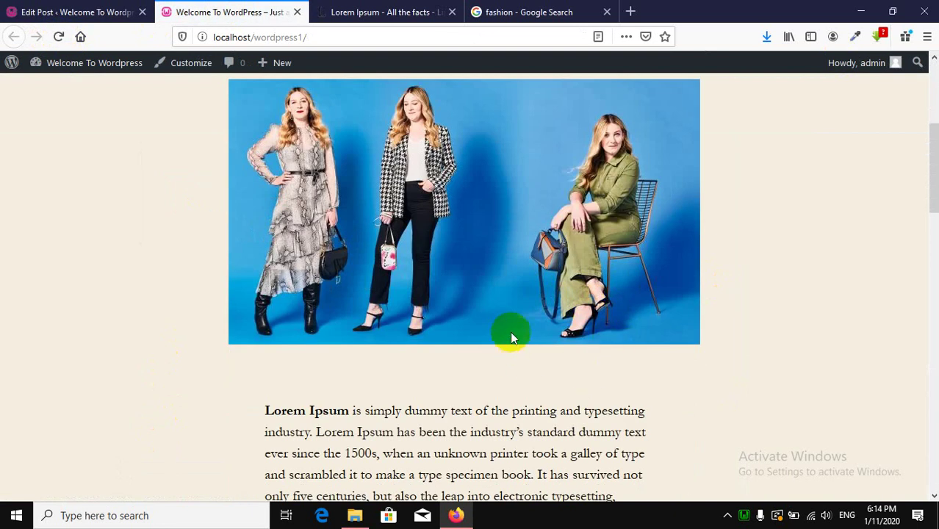
scroll(512, 337, down, 3)
scroll(512, 337, up, 5)
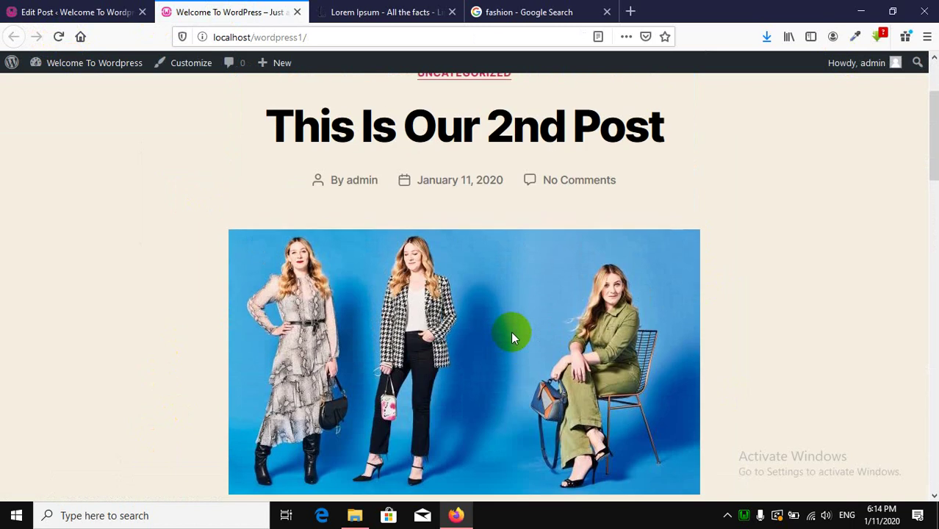
scroll(512, 337, down, 4)
scroll(514, 326, up, 3)
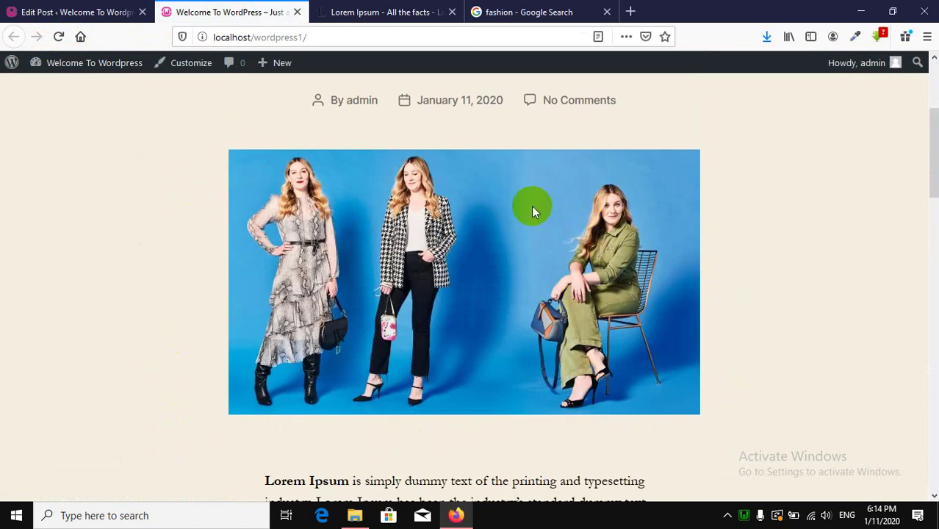
scroll(531, 220, up, 3)
scroll(204, 319, down, 4)
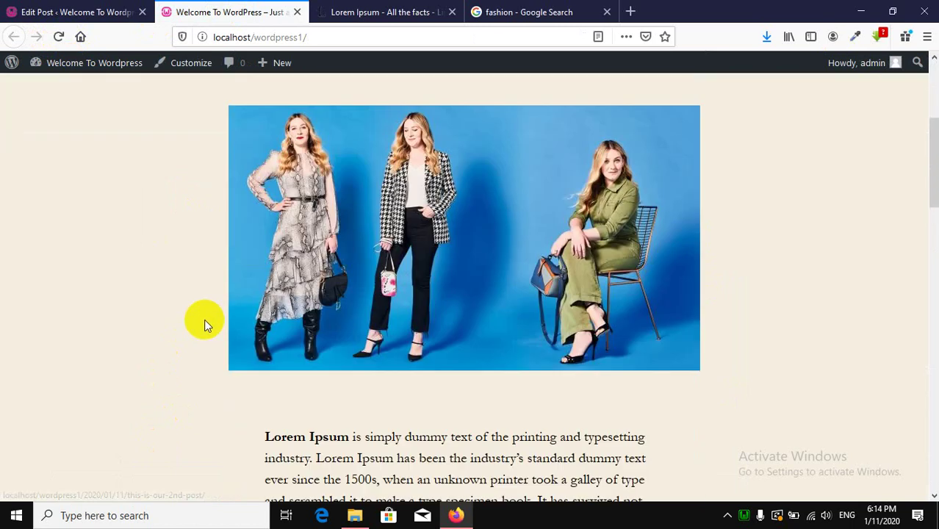
scroll(205, 319, down, 5)
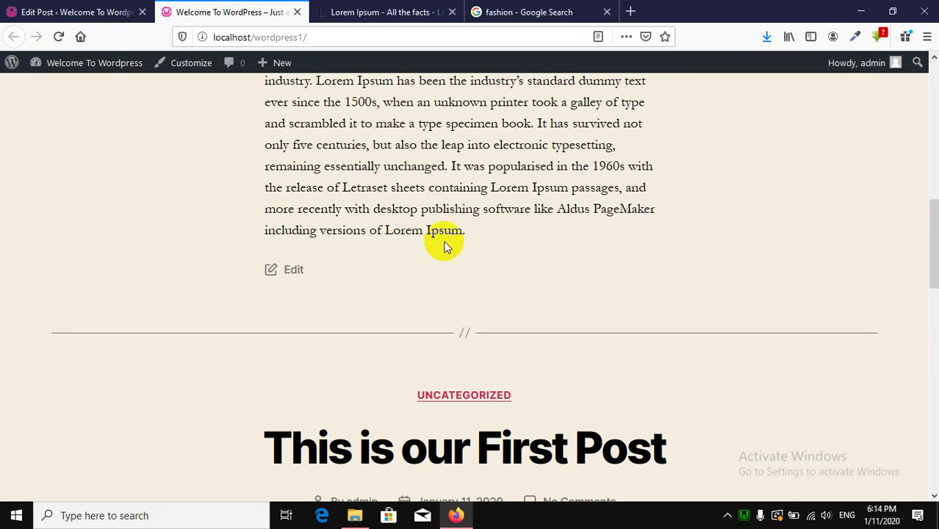
click(317, 266)
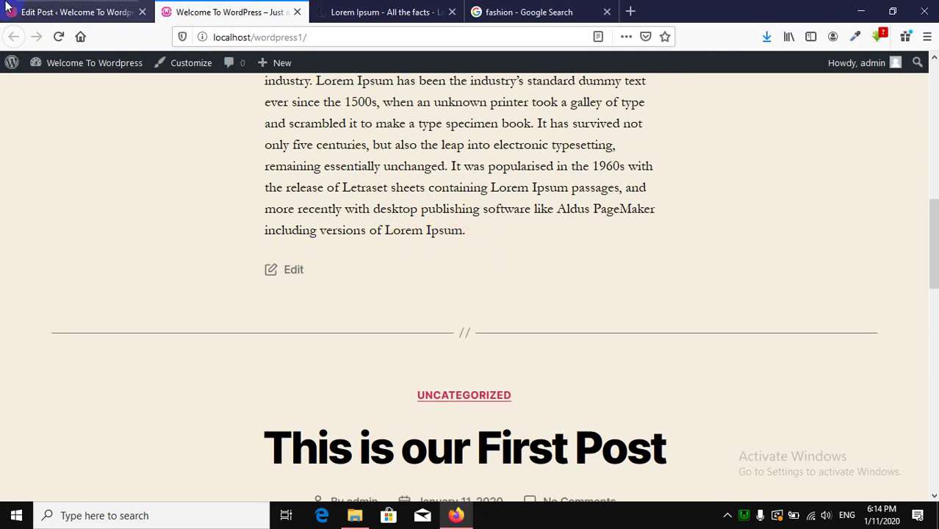
scroll(408, 335, down, 5)
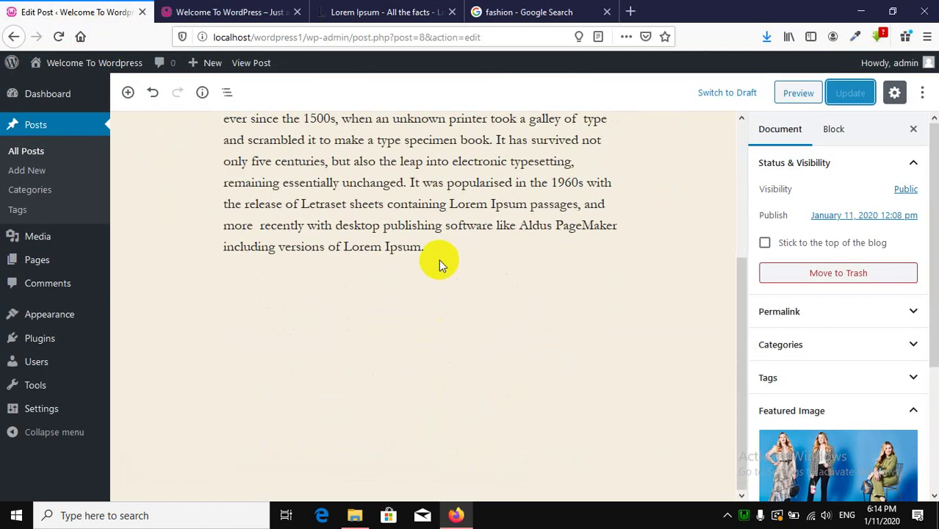
Paste a duplicate Lorem Ipsum paragraph below the original and update the post.
click(440, 249)
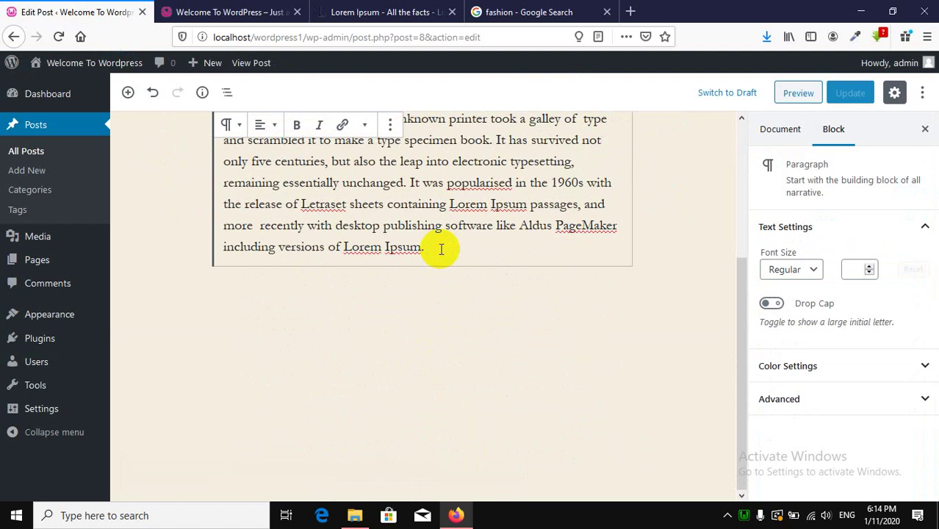
key(Return)
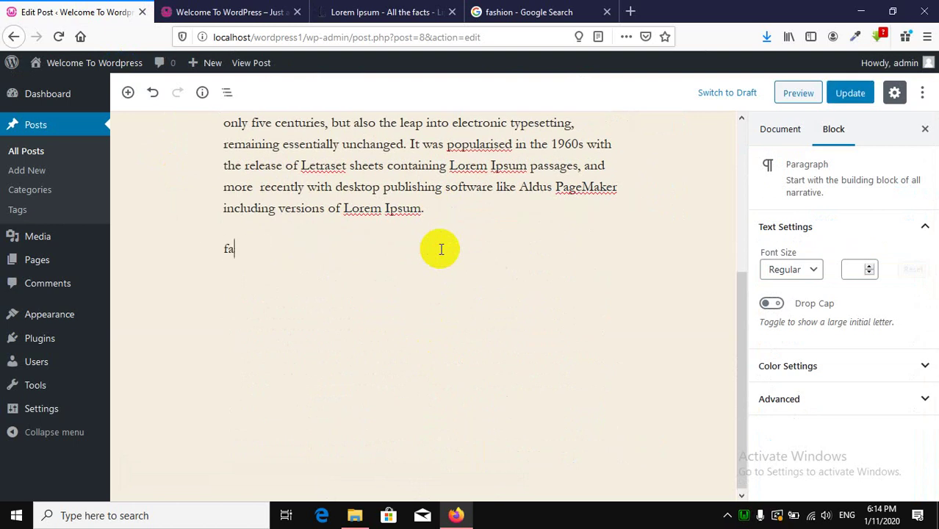
key(BackSpace)
key(BackSpace)
triple_click(430, 200)
key(ctrl+c)
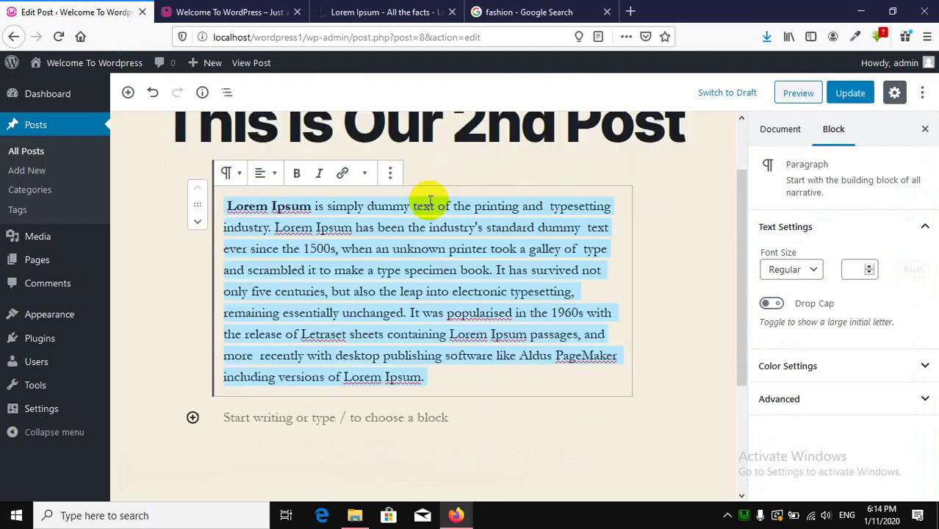
click(337, 419)
key(ctrl+v)
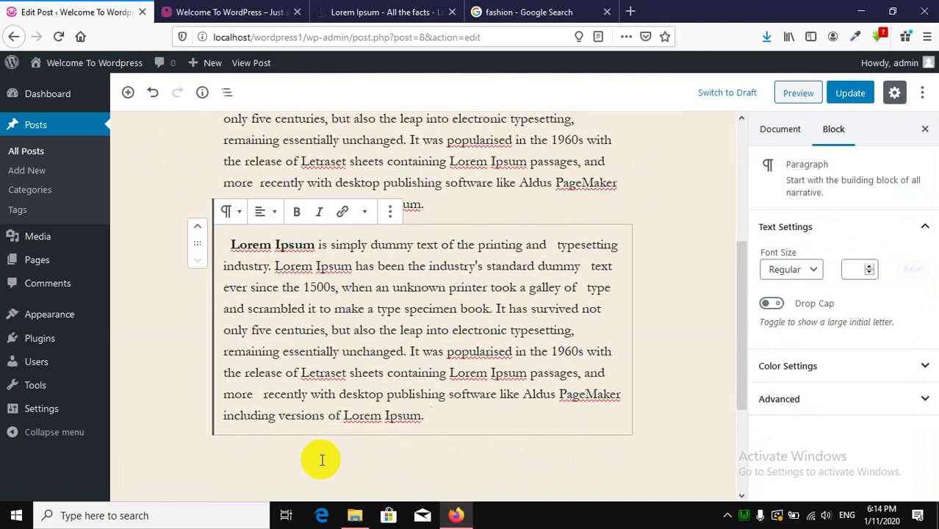
click(852, 94)
click(215, 10)
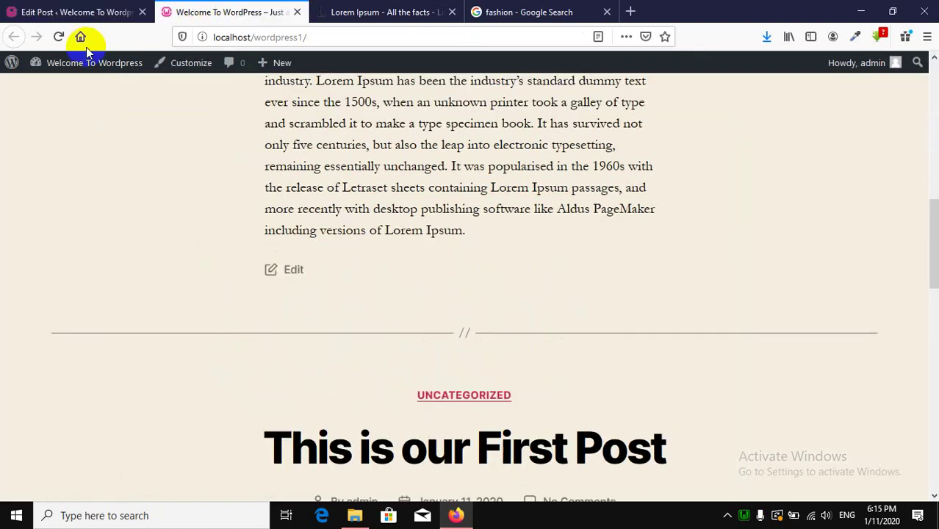
Reload the front page and confirm both Lorem Ipsum paragraphs appear under the post.
click(60, 37)
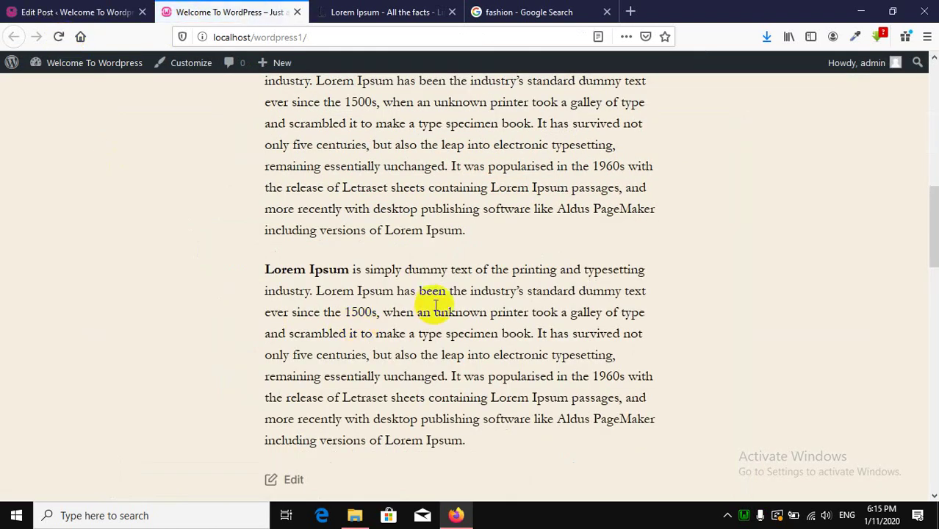
scroll(436, 303, down, 5)
scroll(437, 297, up, 3)
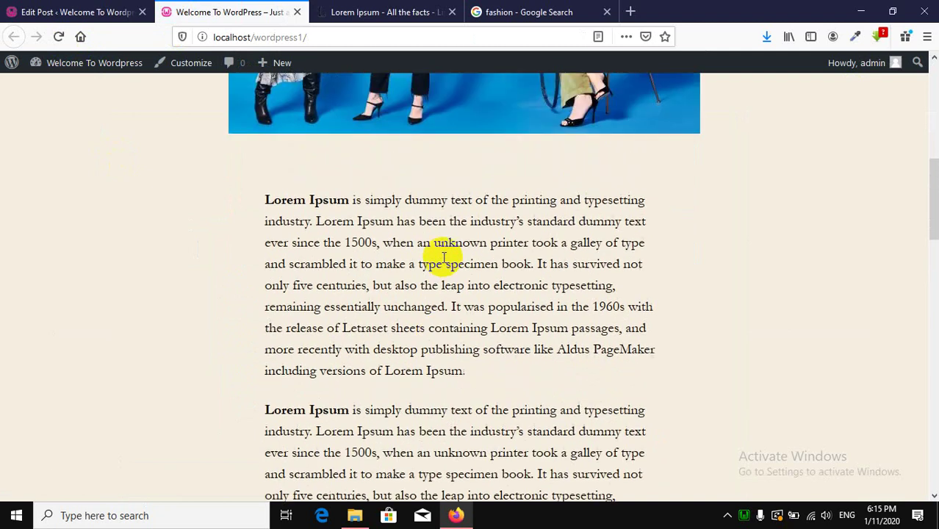
scroll(392, 340, down, 9)
scroll(395, 346, up, 6)
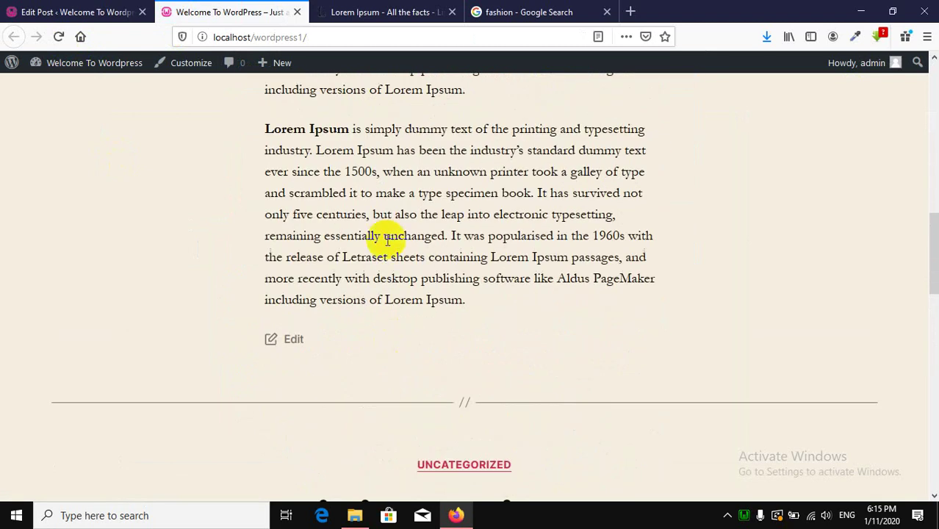
scroll(387, 294, up, 5)
scroll(387, 314, down, 5)
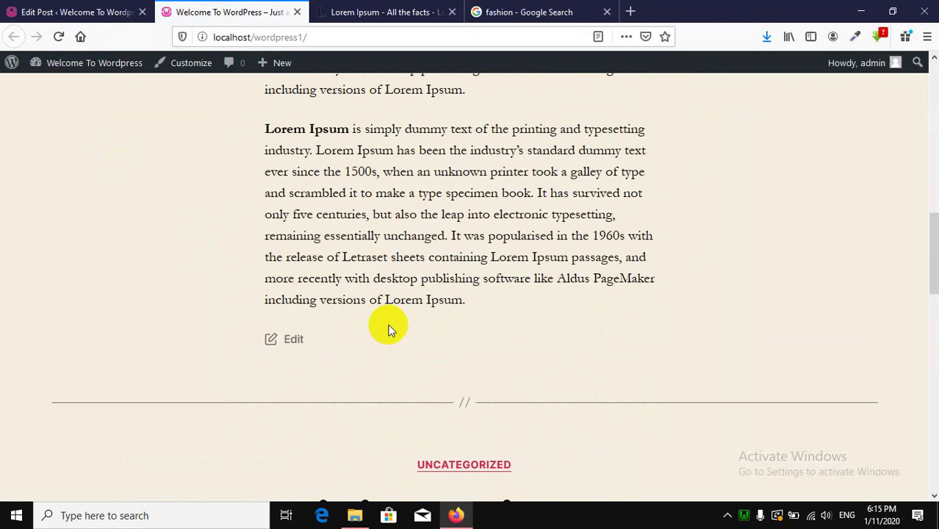
scroll(389, 294, up, 3)
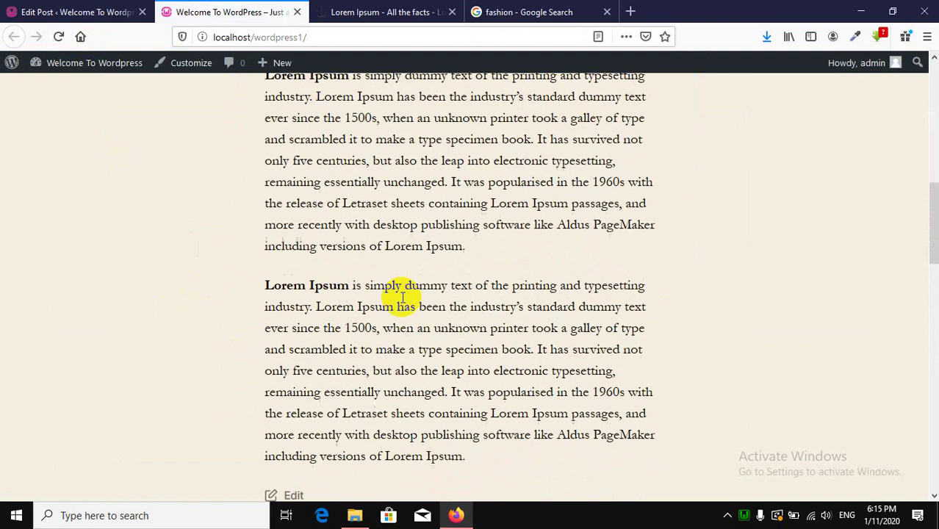
scroll(477, 273, up, 3)
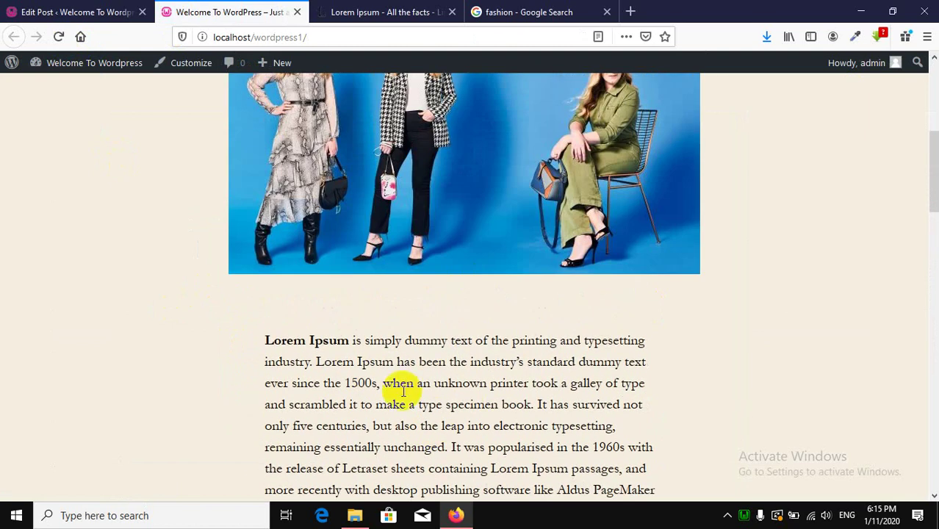
scroll(459, 379, up, 4)
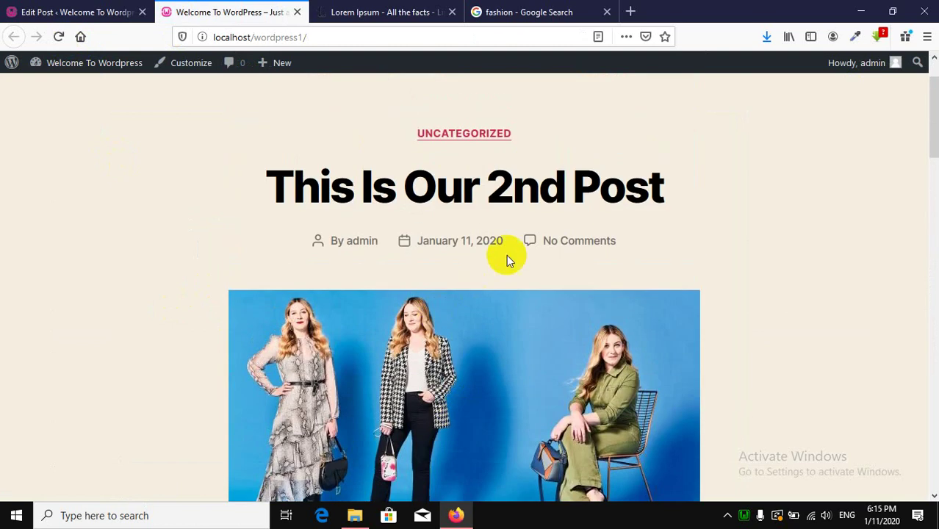
View the single page of 'This Is Our 2nd Post', then return to its editor.
click(523, 205)
scroll(462, 338, down, 5)
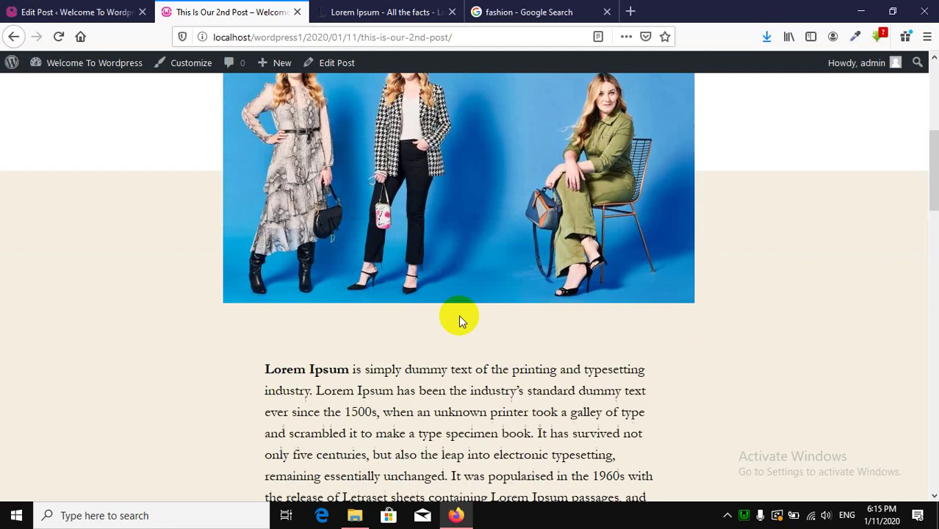
click(14, 36)
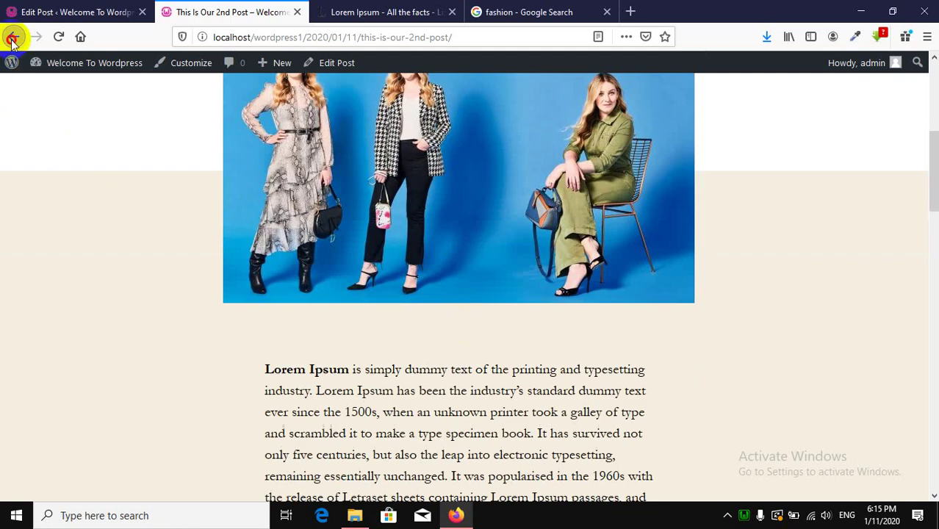
scroll(422, 386, up, 1)
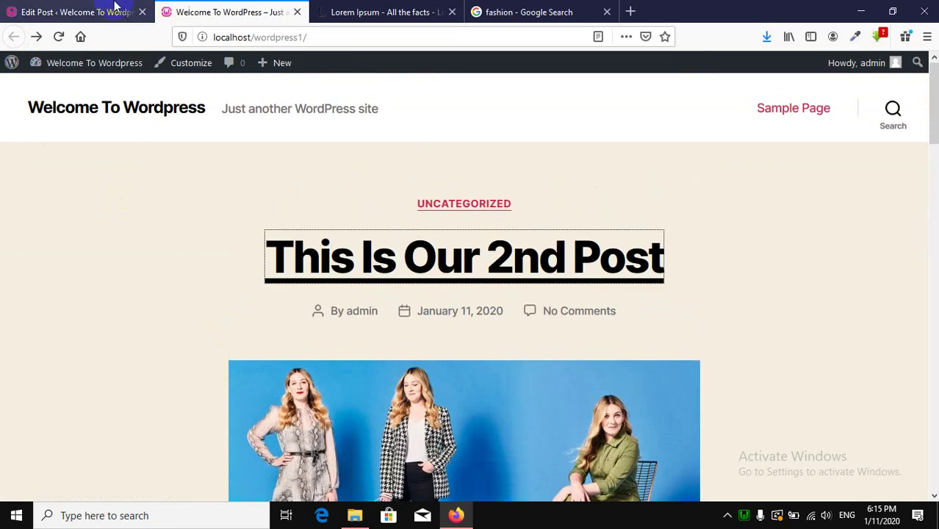
click(55, 10)
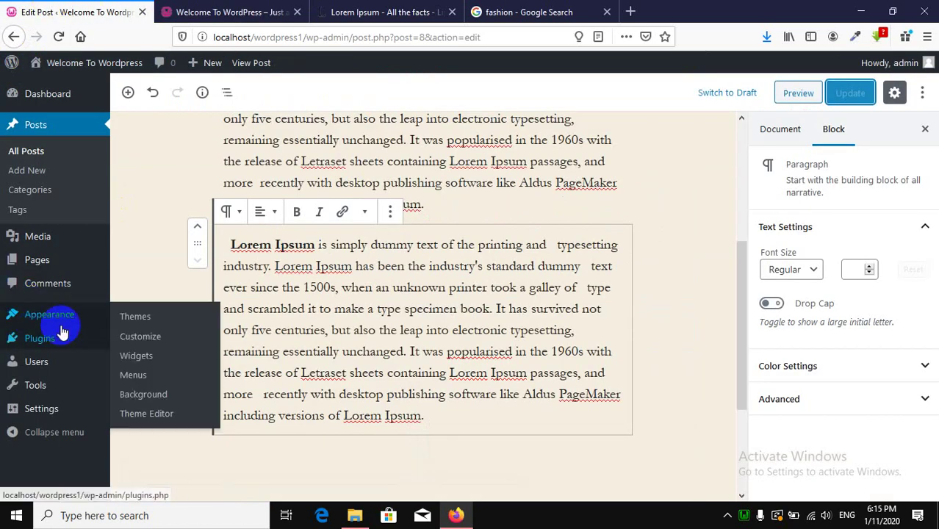
Confirm Permalink Settings use Day and name, then return to the site's front page.
mouse_move(51, 418)
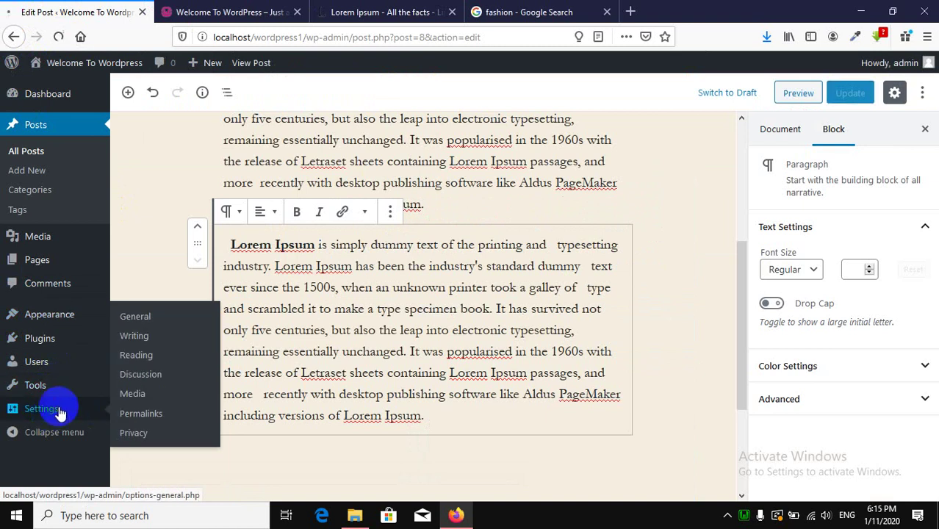
click(61, 414)
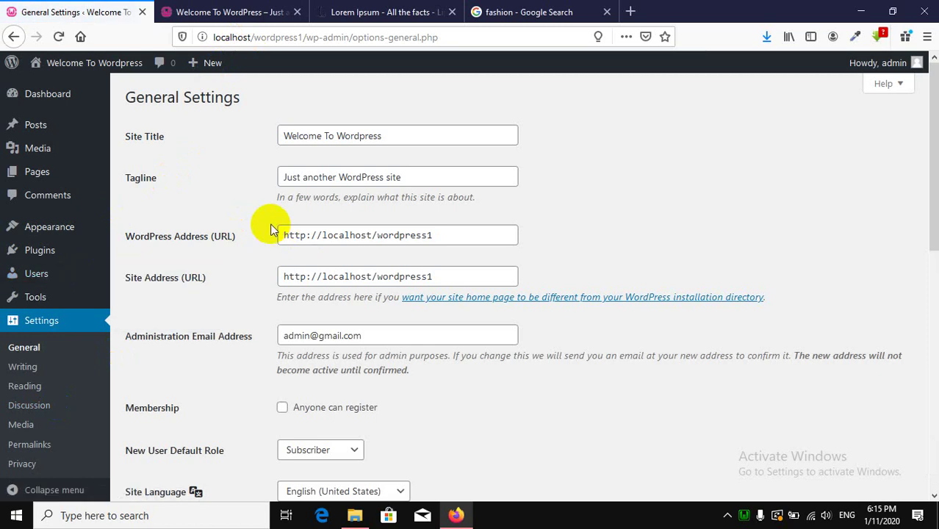
scroll(228, 204, down, 3)
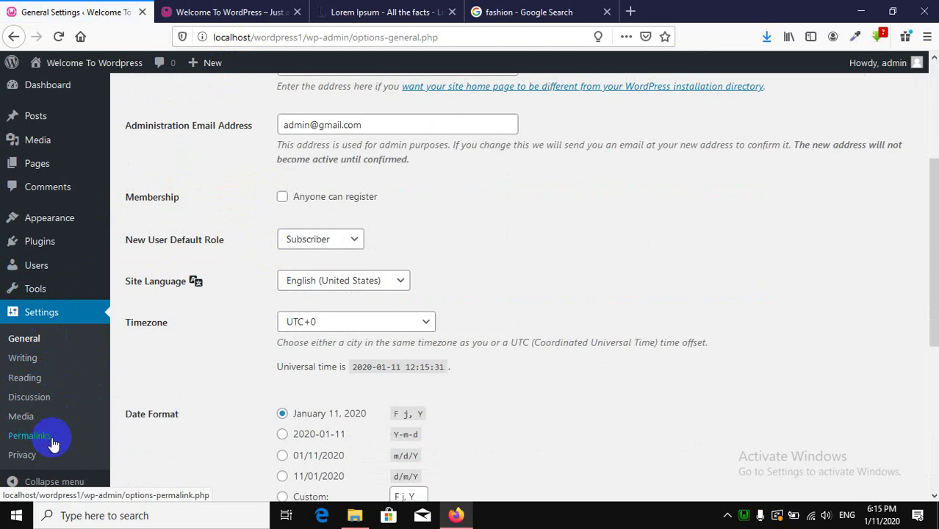
click(29, 435)
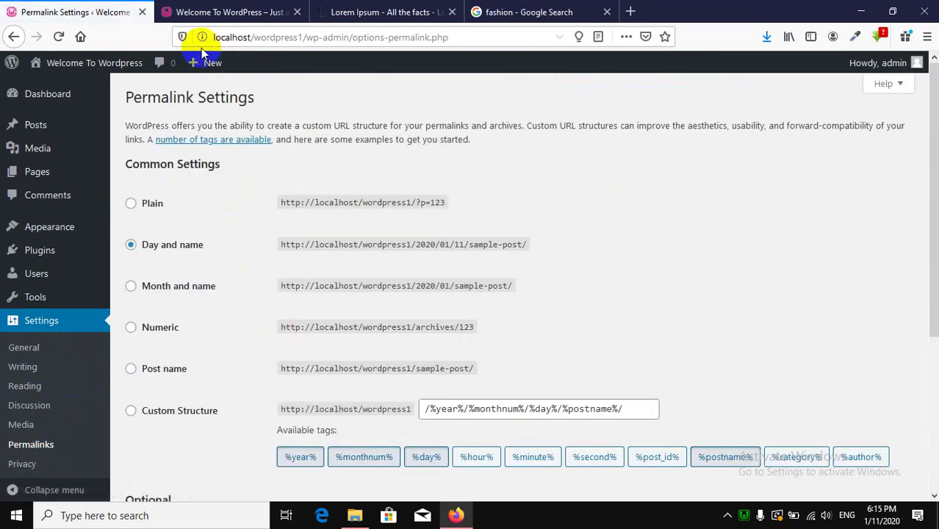
click(202, 11)
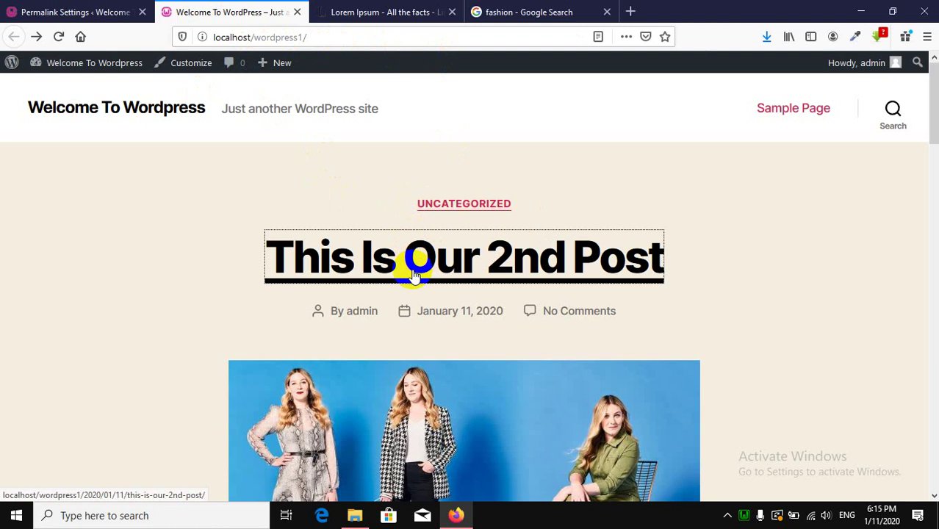
Open 'This Is Our 2nd Post' and compare its /2020/01/11/this-is-our-2nd-post/ slug with the title.
click(413, 275)
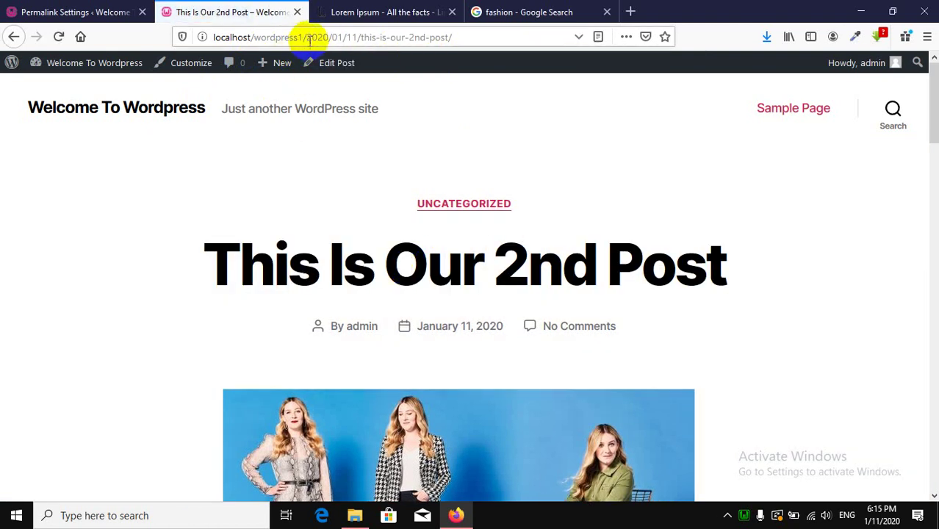
drag(307, 37, 205, 37)
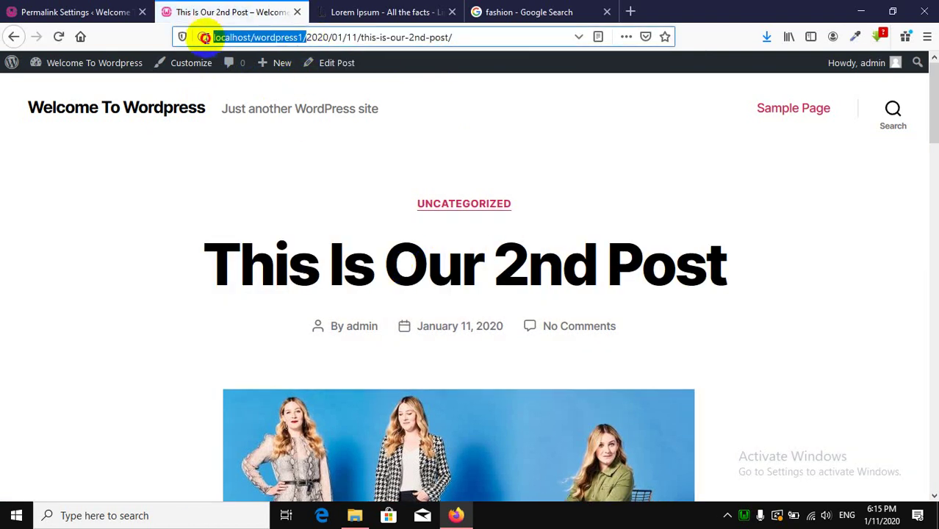
click(327, 36)
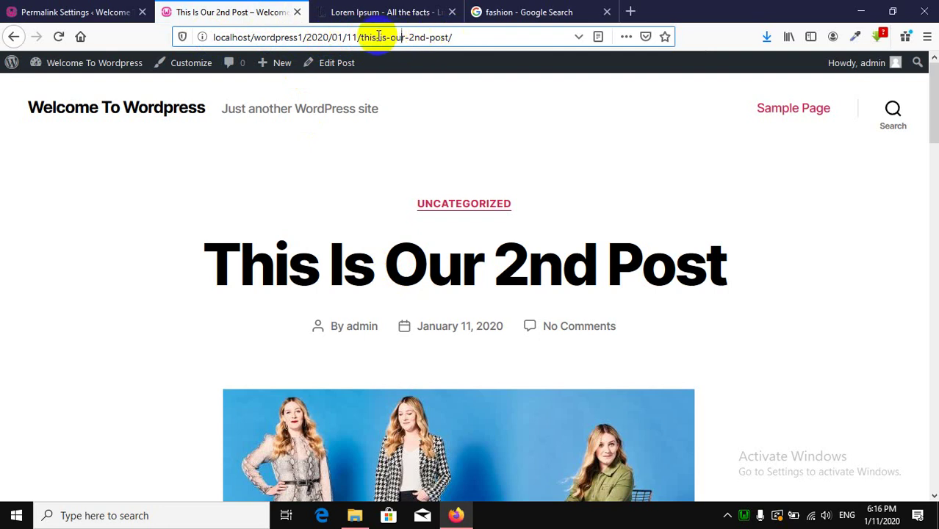
drag(376, 37, 406, 34)
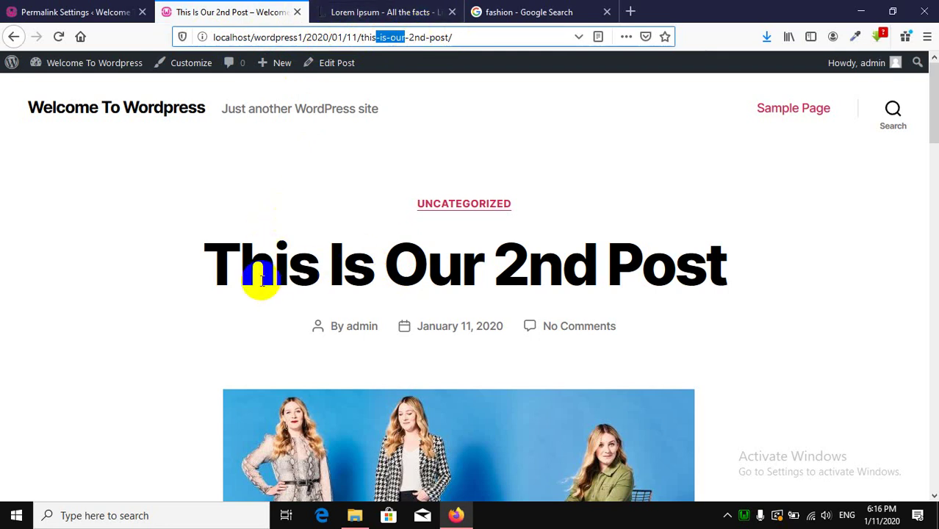
drag(261, 282, 409, 268)
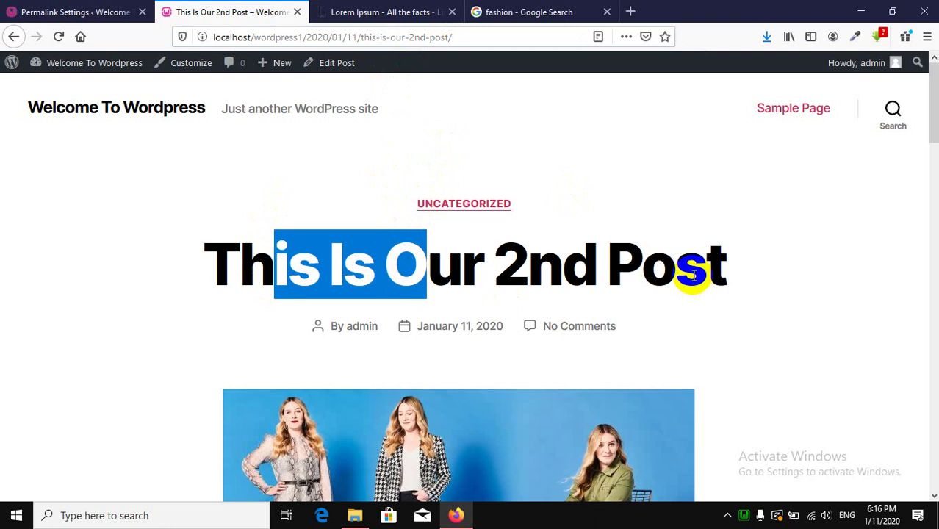
click(693, 273)
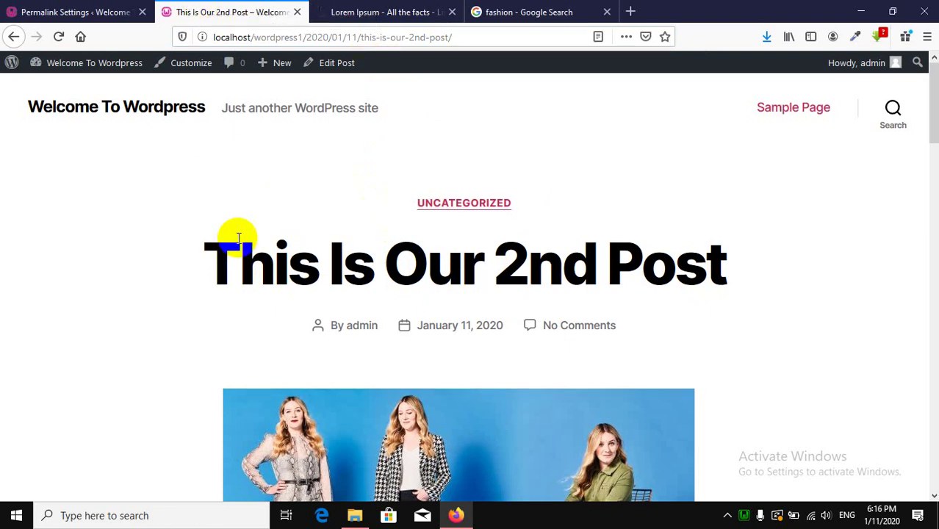
Delete the date from the post URL and load localhost/wordpress1/this-is-our-2nd-post/.
scroll(496, 237, down, 6)
scroll(396, 291, down, 5)
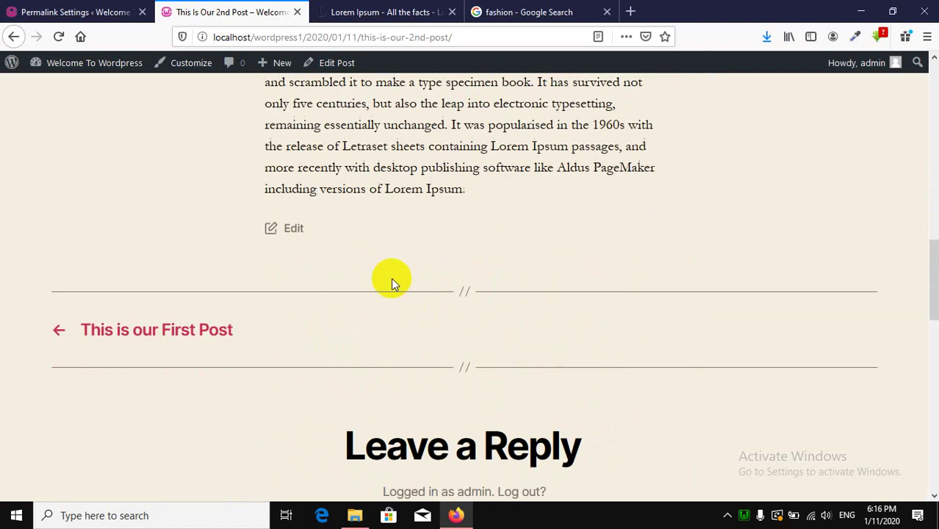
scroll(391, 278, up, 8)
scroll(421, 202, up, 1)
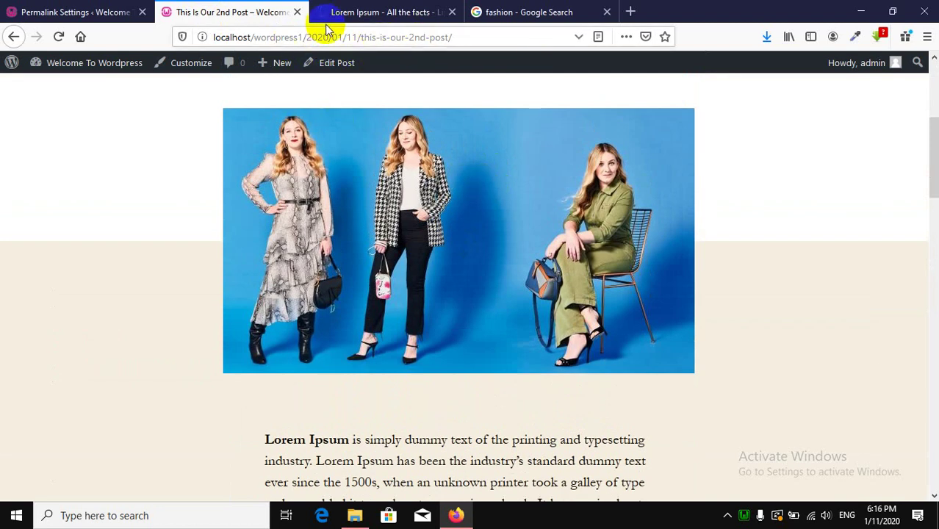
click(308, 37)
drag(308, 37, 353, 39)
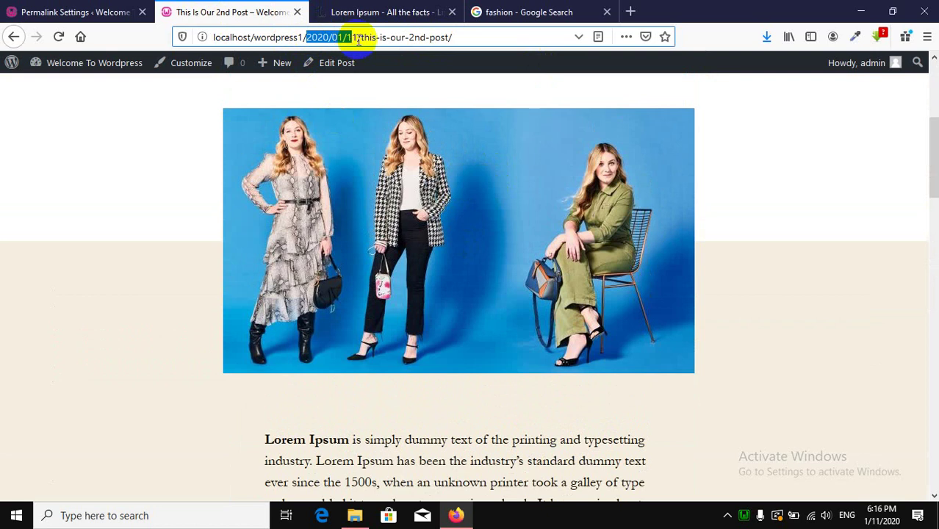
click(810, 223)
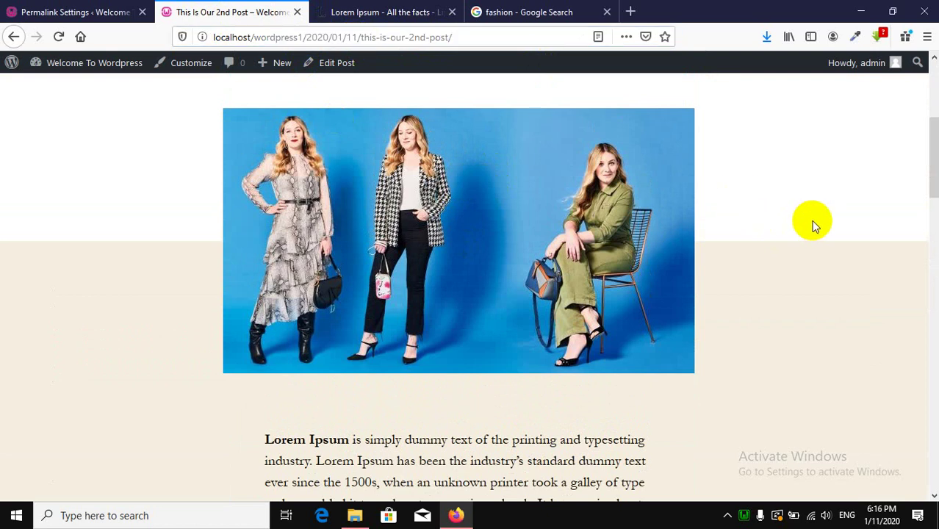
scroll(810, 220, up, 5)
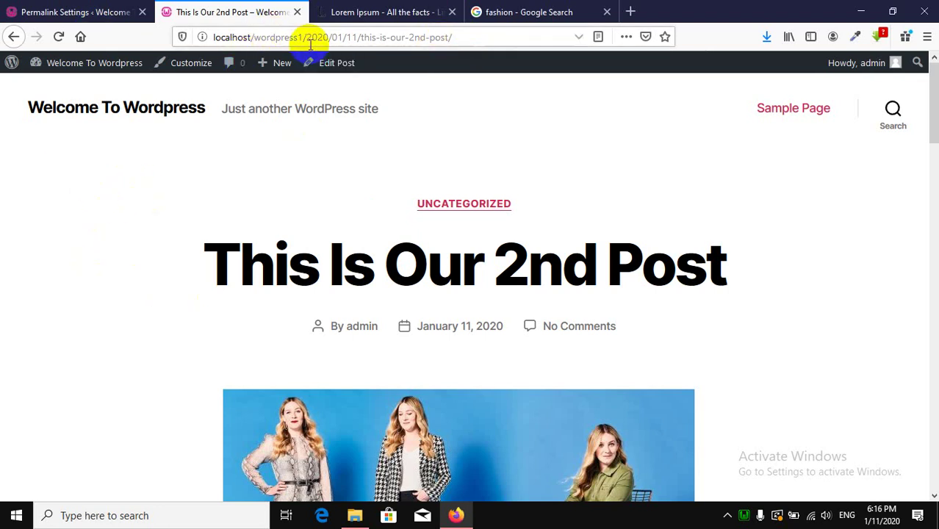
drag(307, 37, 354, 39)
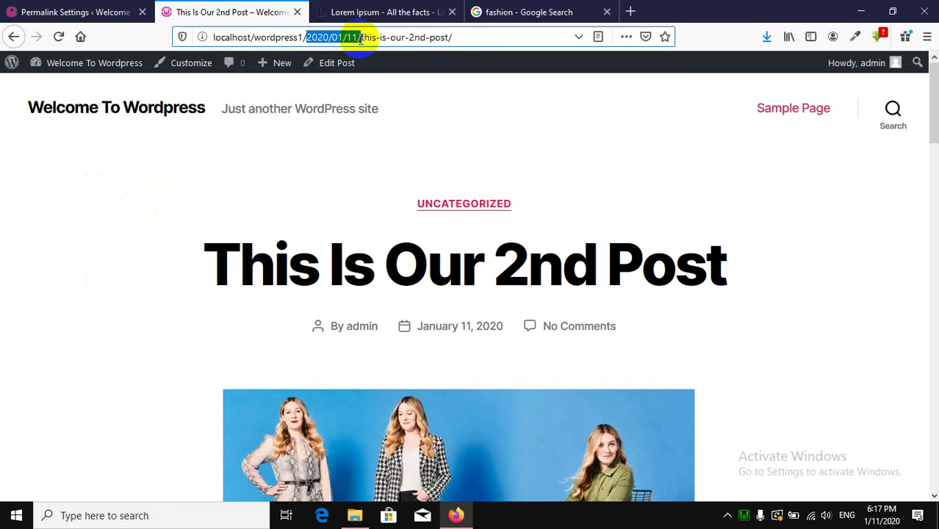
key(BackSpace)
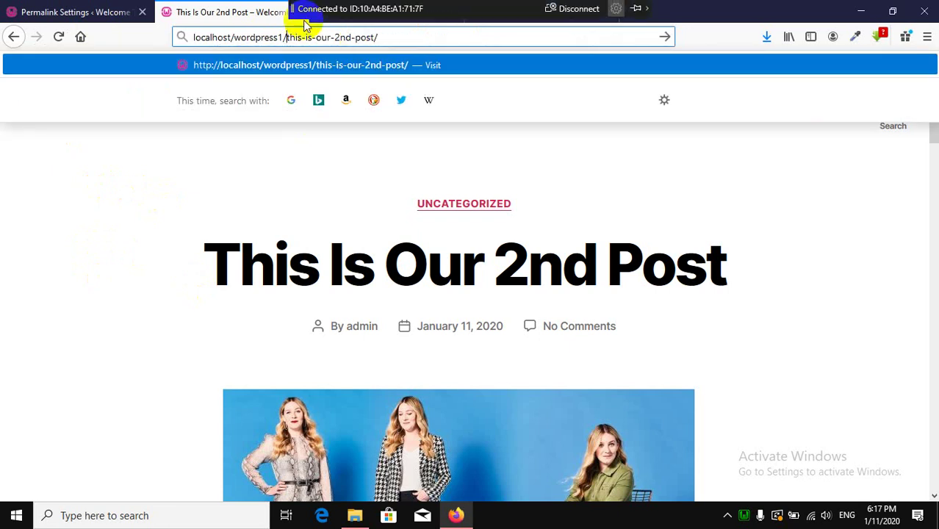
click(341, 64)
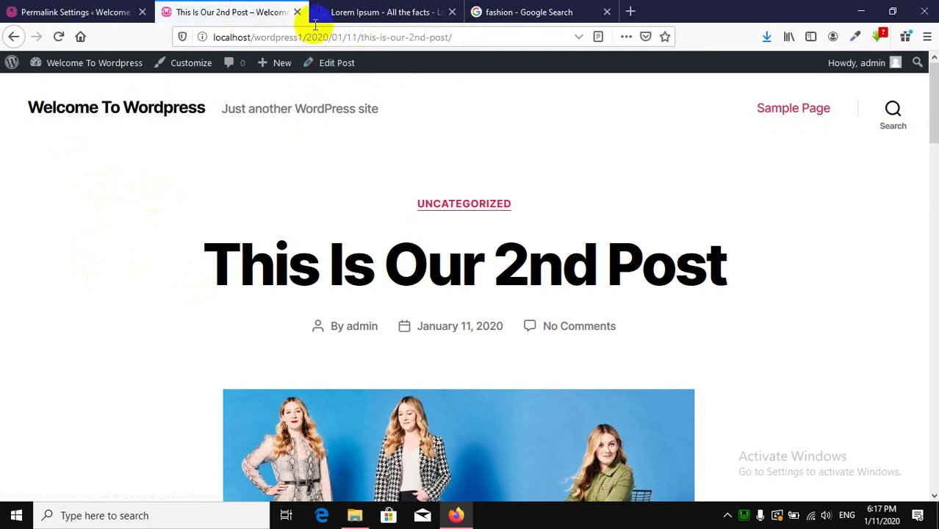
Review the permalink sample address and try the Plain structure, comparing it with the post page.
click(55, 6)
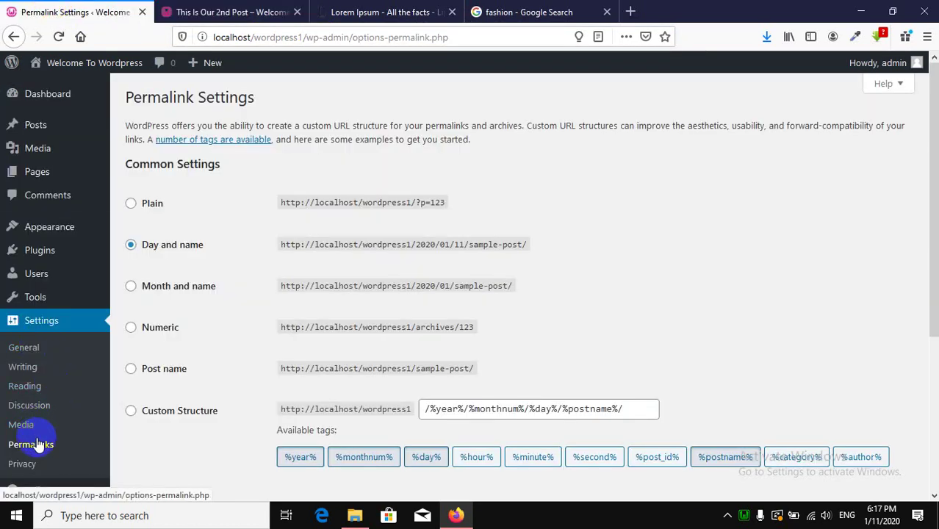
scroll(210, 253, down, 3)
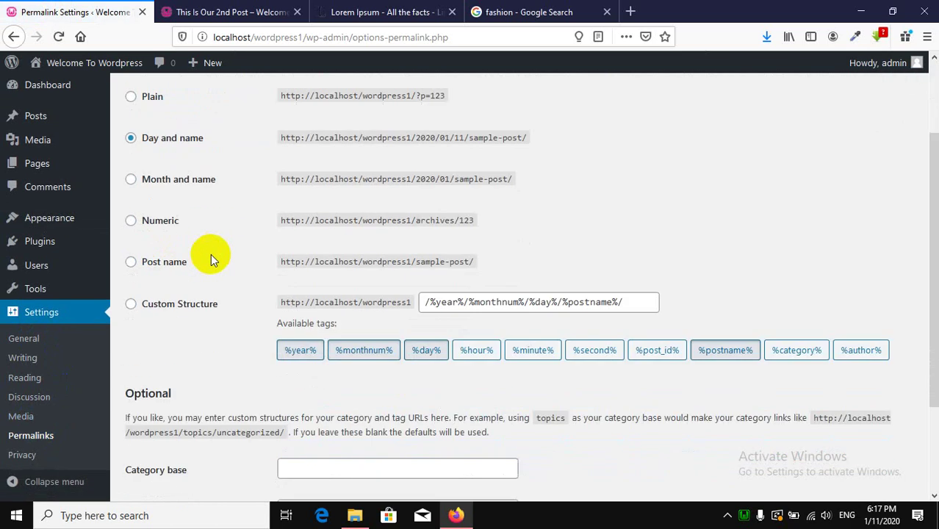
scroll(204, 248, up, 1)
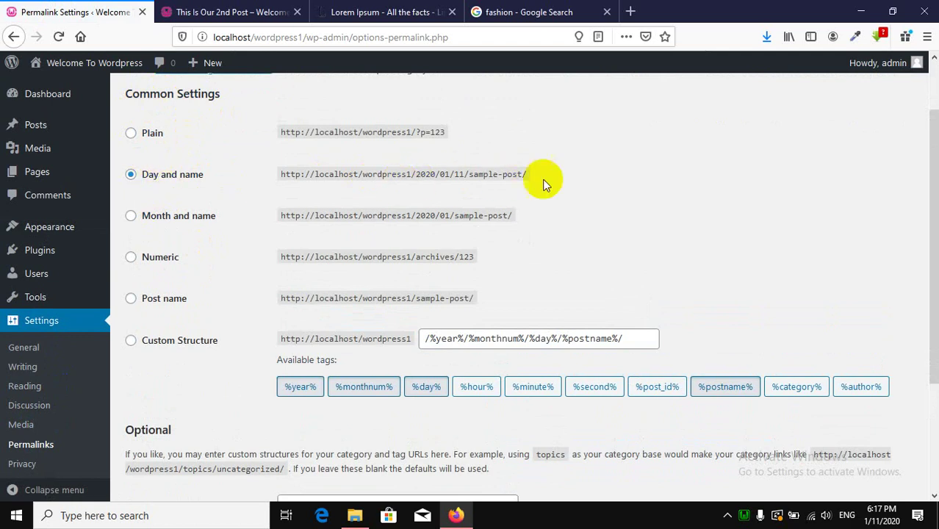
drag(417, 175, 432, 175)
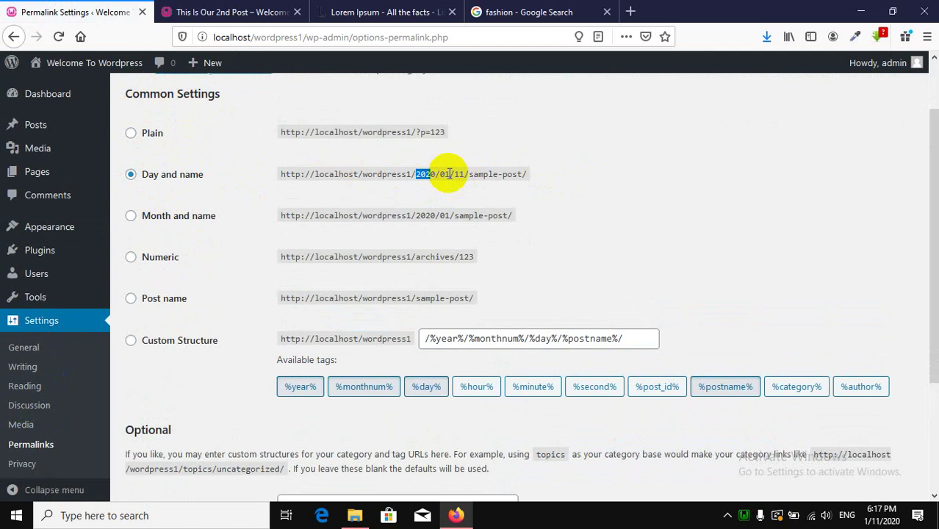
click(453, 177)
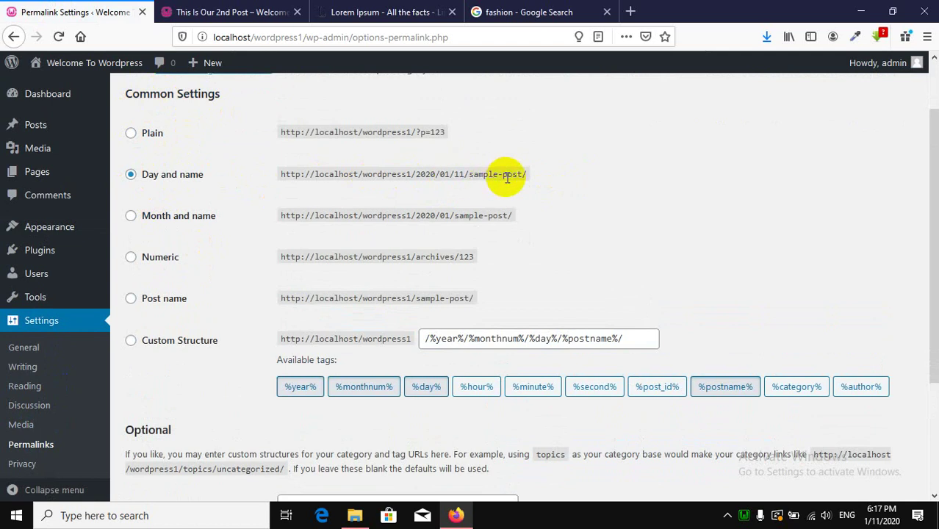
click(132, 133)
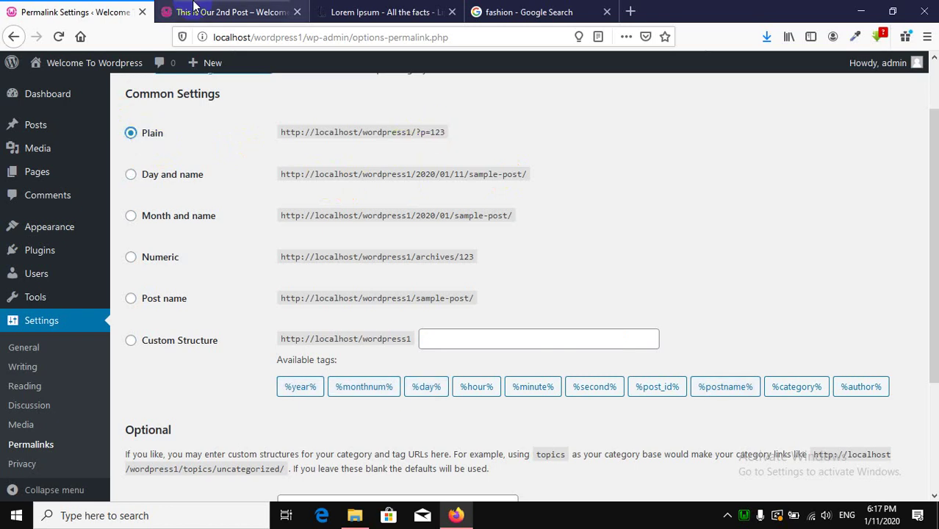
click(236, 11)
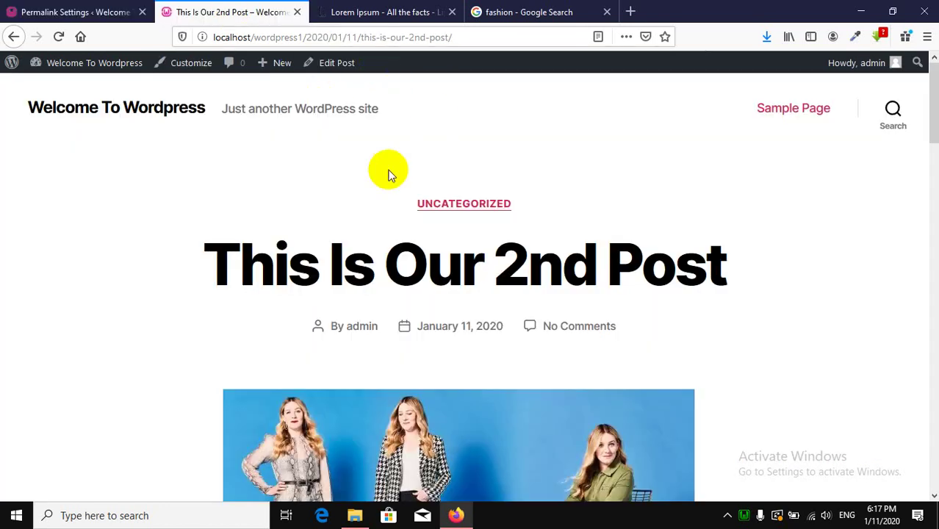
click(30, 12)
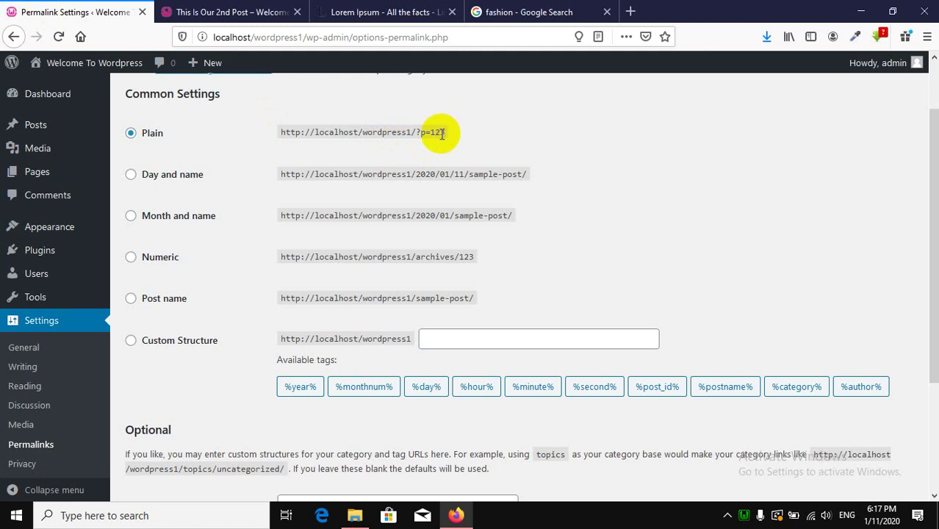
Choose the Post name (/%postname%/) permalink structure and save changes.
scroll(351, 227, down, 2)
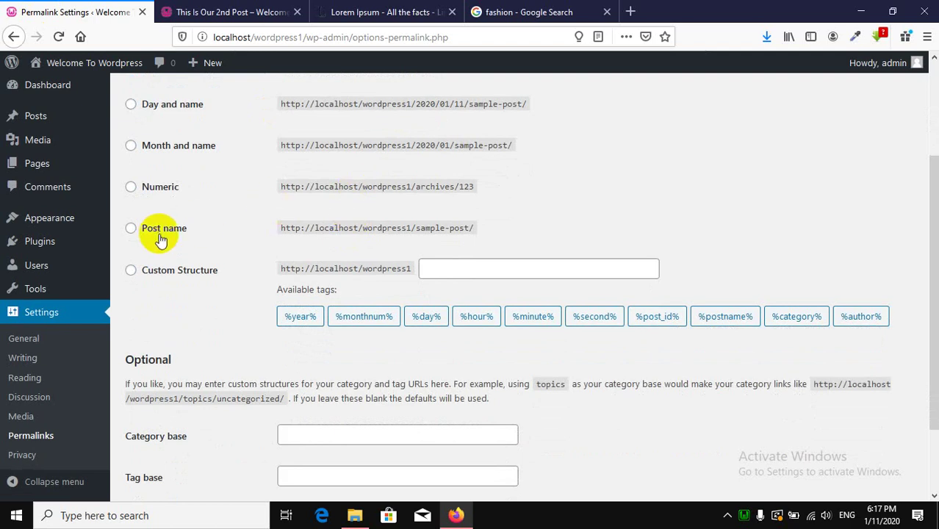
click(159, 234)
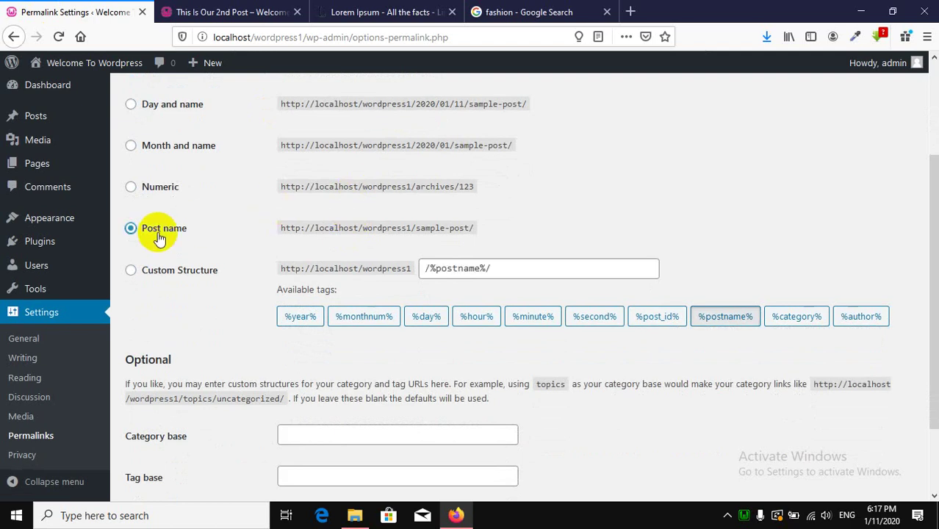
scroll(248, 339, down, 3)
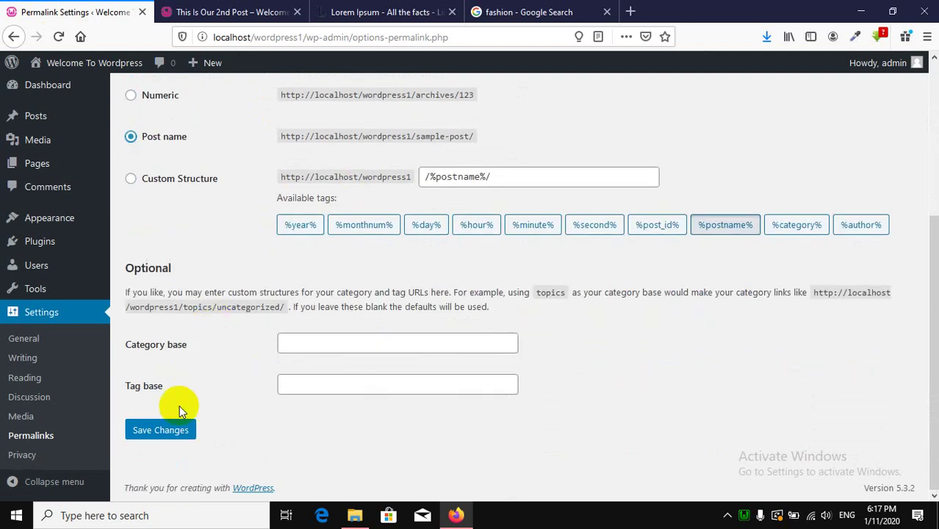
click(174, 433)
Open the post from the home page to verify its /this-is-our-2nd-post/ address.
click(184, 12)
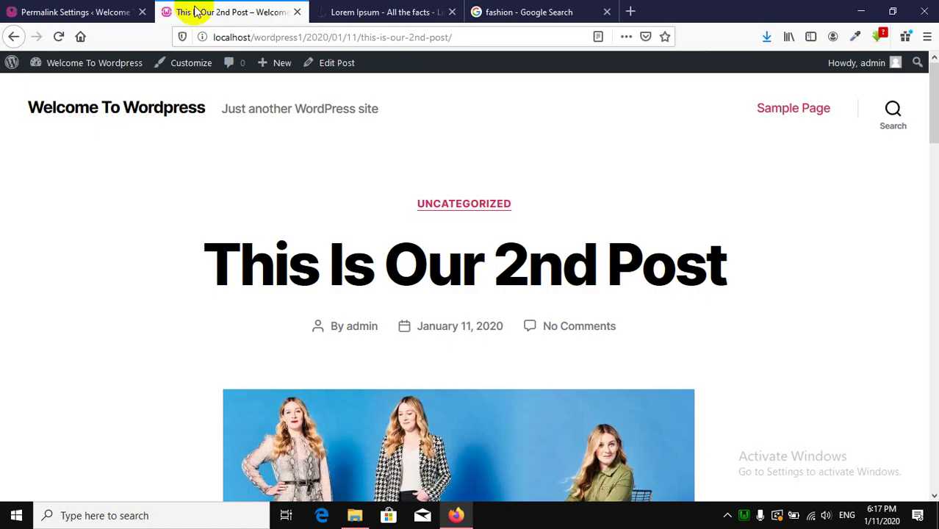
click(96, 116)
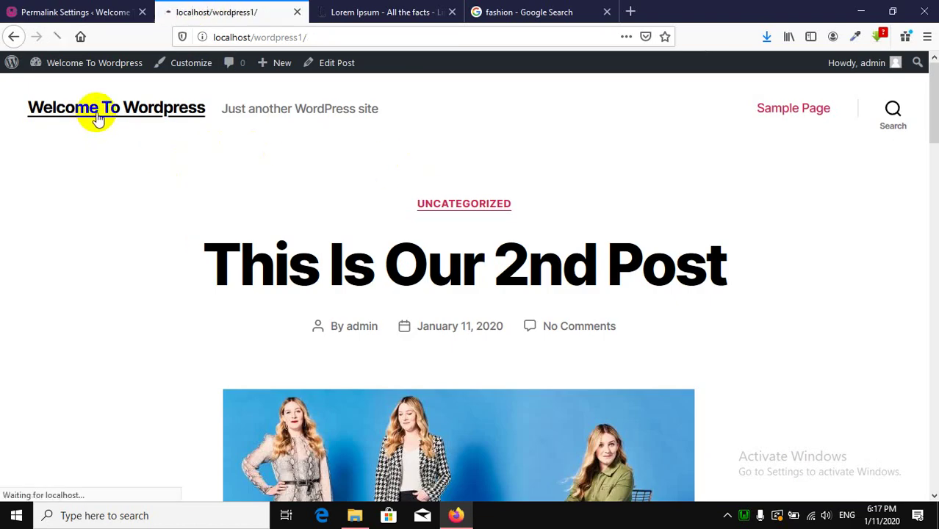
scroll(485, 240, down, 3)
scroll(515, 237, up, 3)
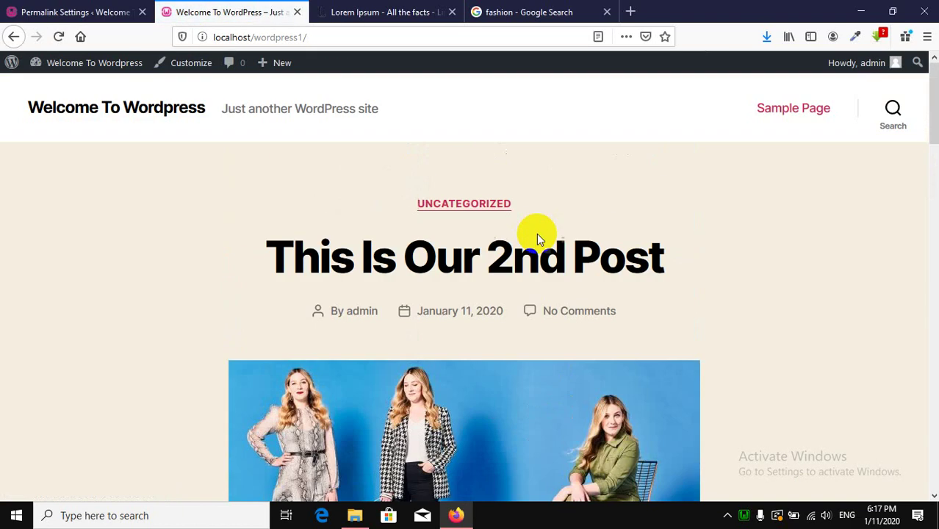
click(459, 266)
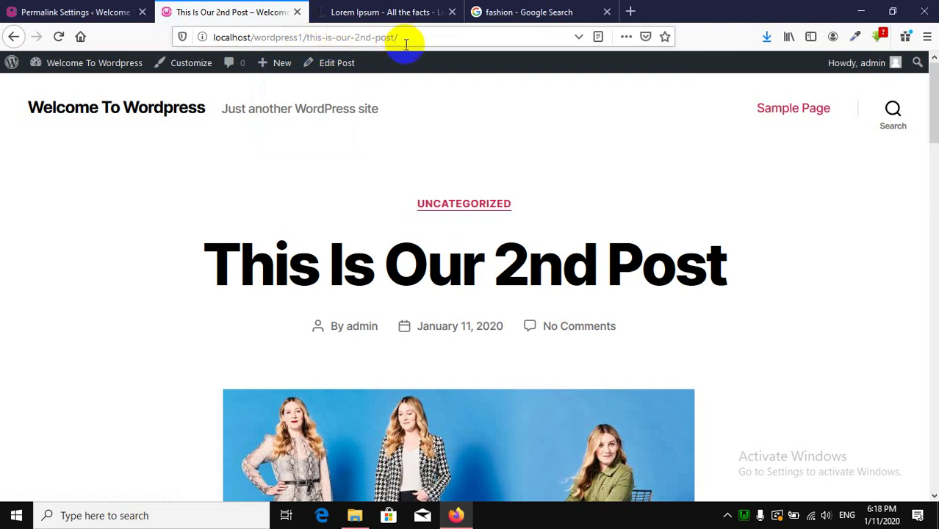
scroll(266, 260, down, 10)
scroll(253, 260, up, 5)
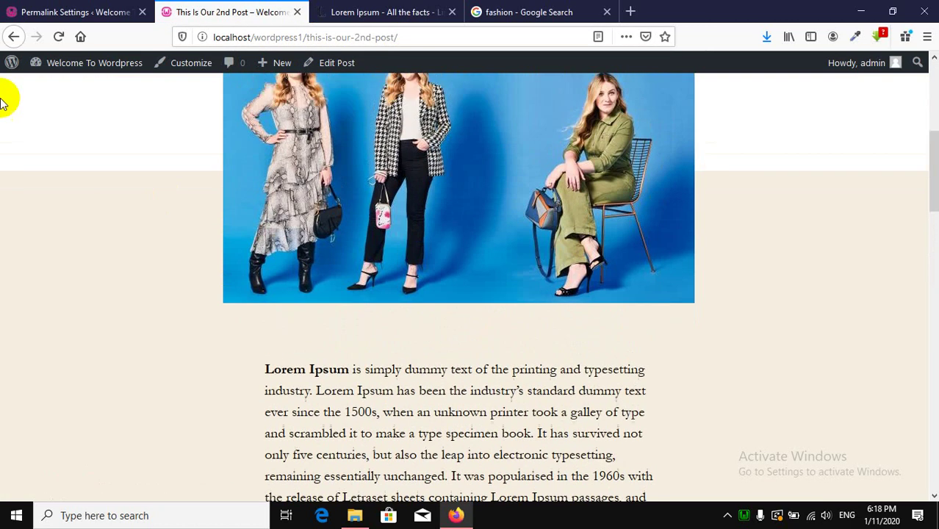
Return to the home page, then open the admin's All Posts list.
click(11, 36)
scroll(376, 282, down, 3)
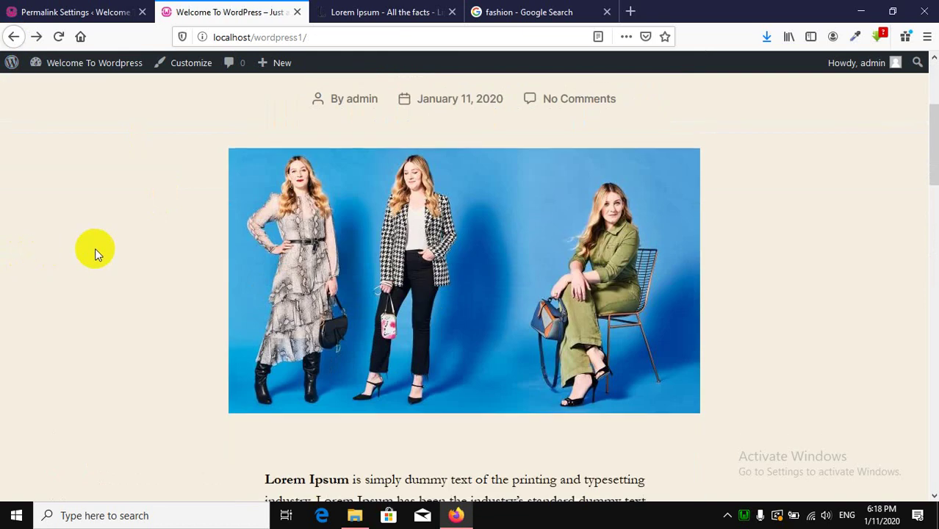
scroll(94, 252, down, 6)
scroll(248, 260, up, 2)
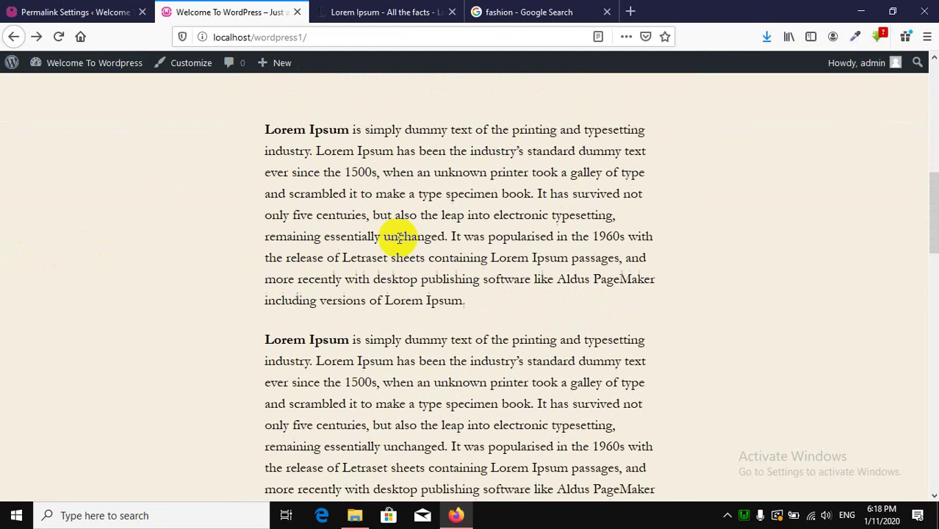
click(115, 6)
click(40, 124)
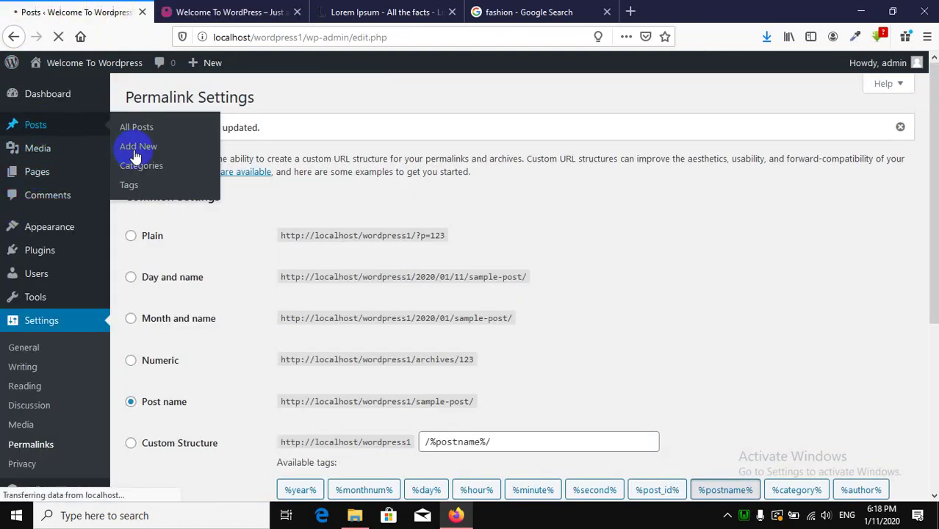
Make a no-change edit to 'This Is Our 2nd Post' and update it.
click(217, 201)
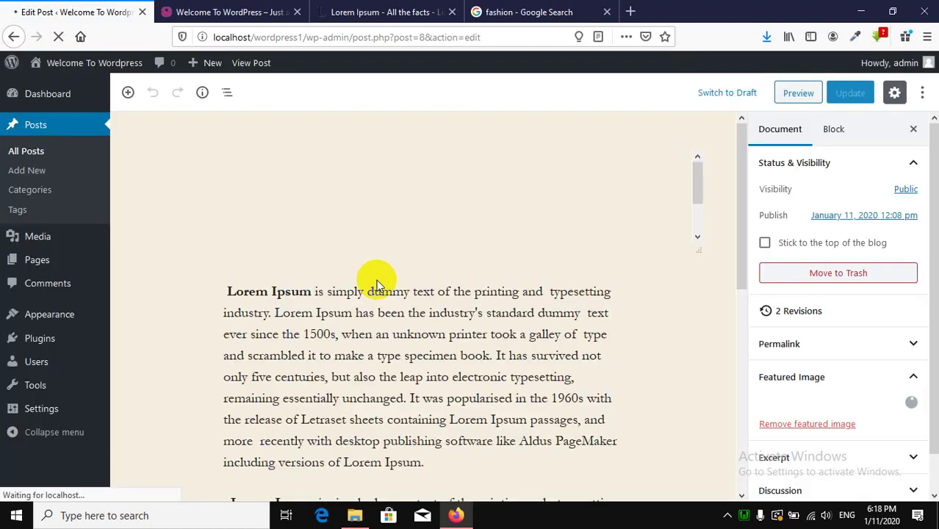
scroll(367, 290, down, 5)
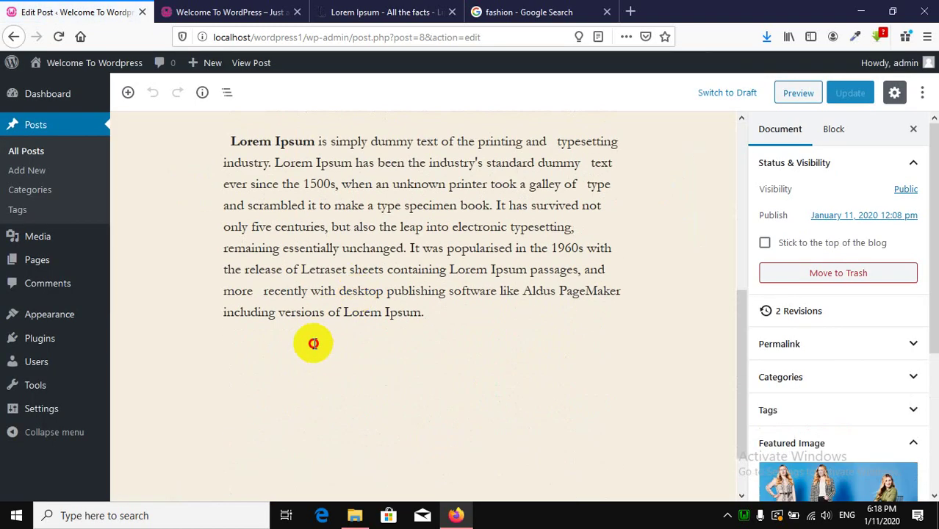
click(313, 343)
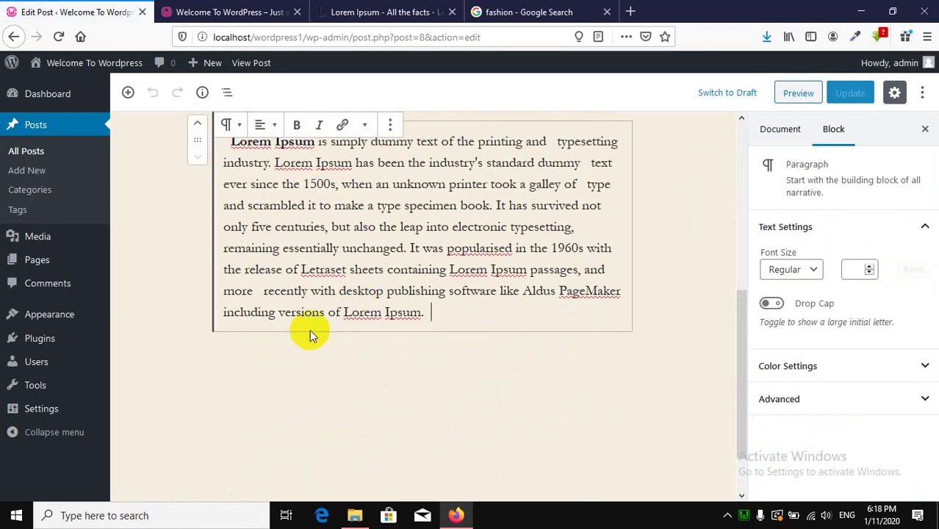
key(Return)
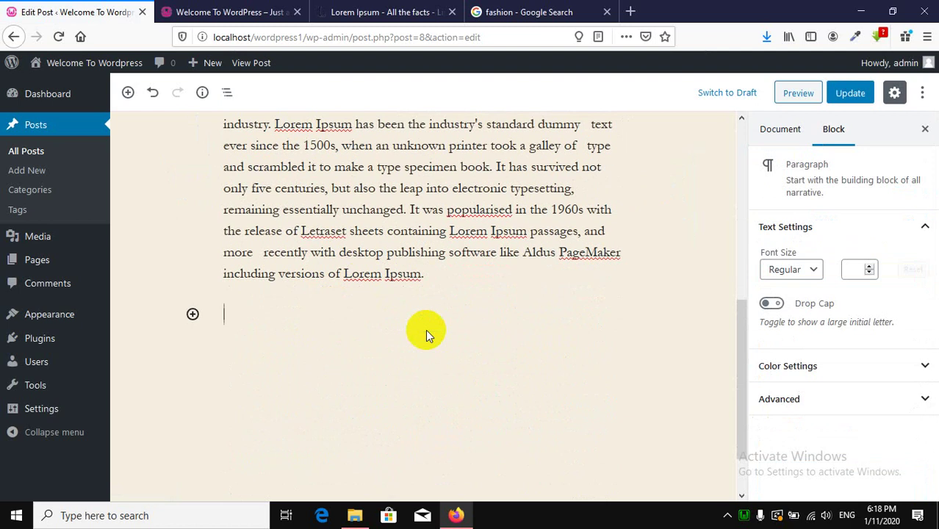
key(BackSpace)
key(Return)
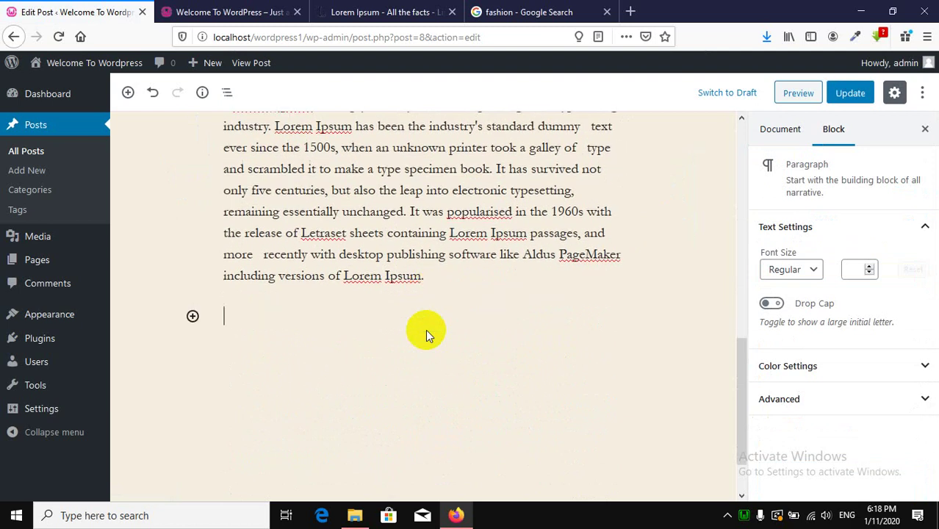
key(BackSpace)
key(Return)
key(BackSpace)
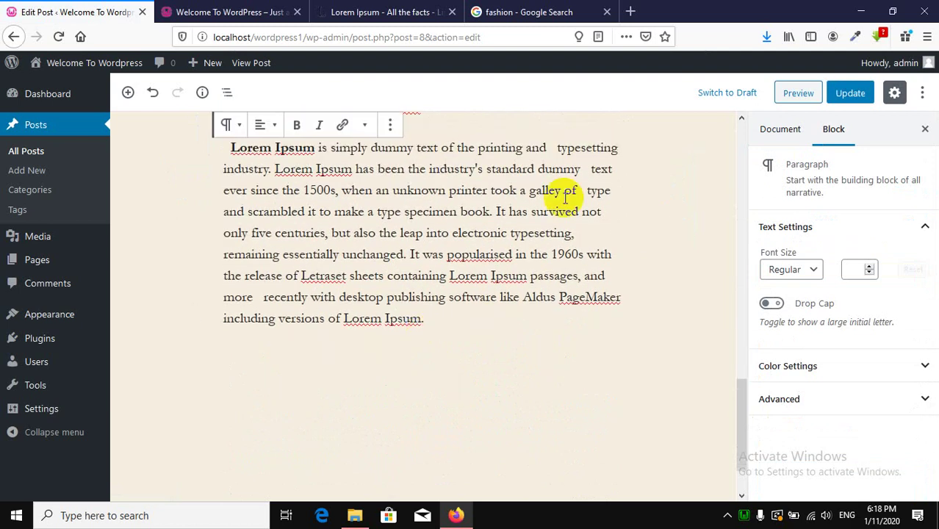
click(852, 94)
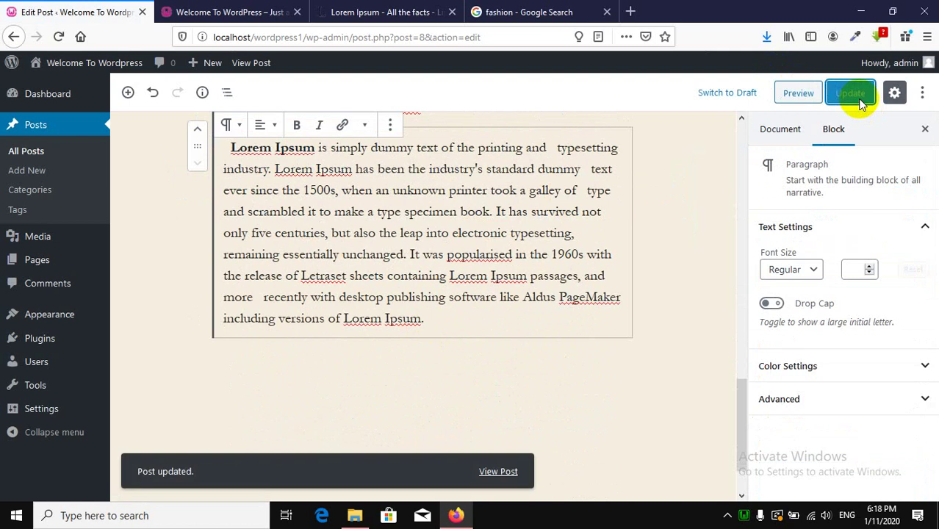
Reload the front page to see both posts under Recent Posts.
click(220, 11)
click(59, 37)
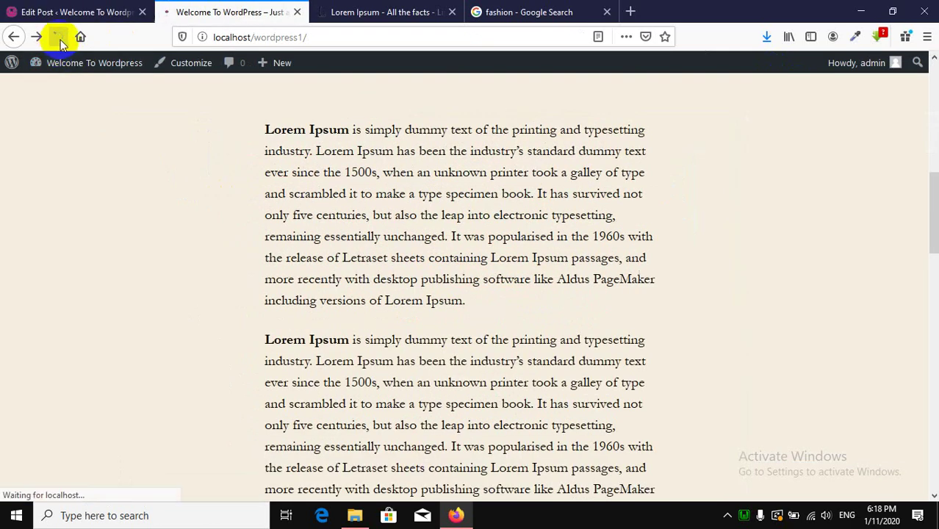
scroll(509, 374, down, 10)
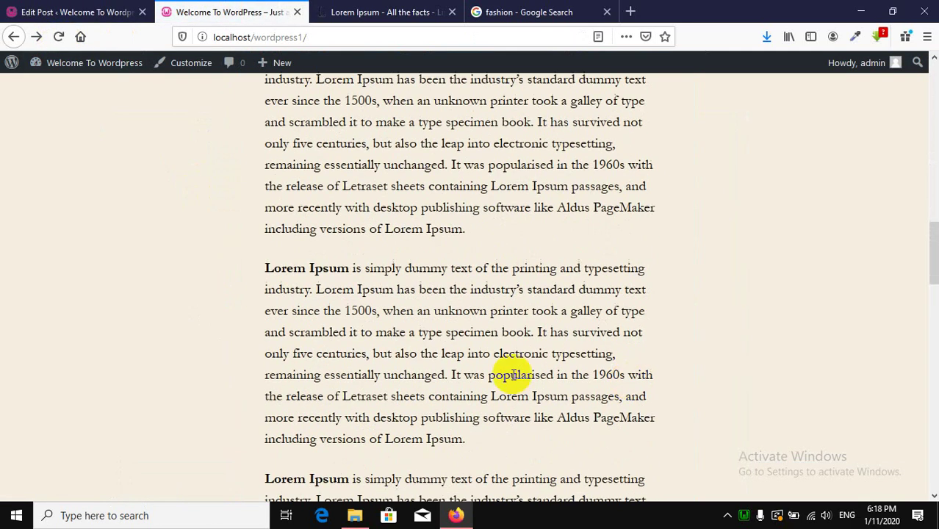
scroll(495, 332, up, 5)
scroll(495, 330, down, 9)
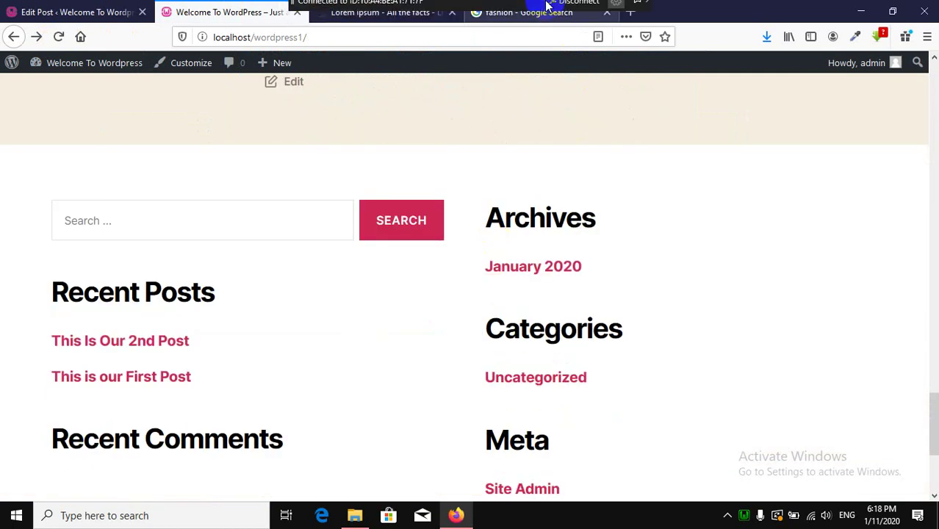
Open the Prothom Alo news site in a new browser tab.
click(631, 10)
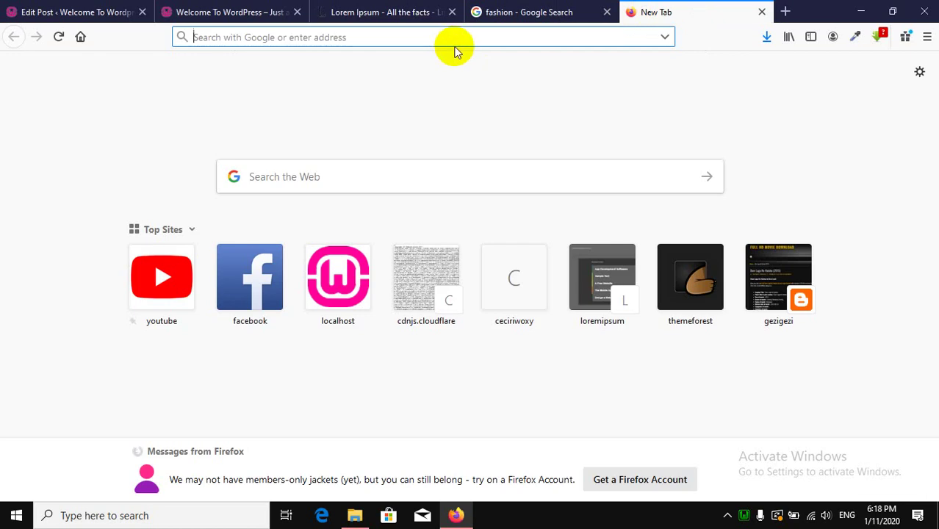
text(pr)
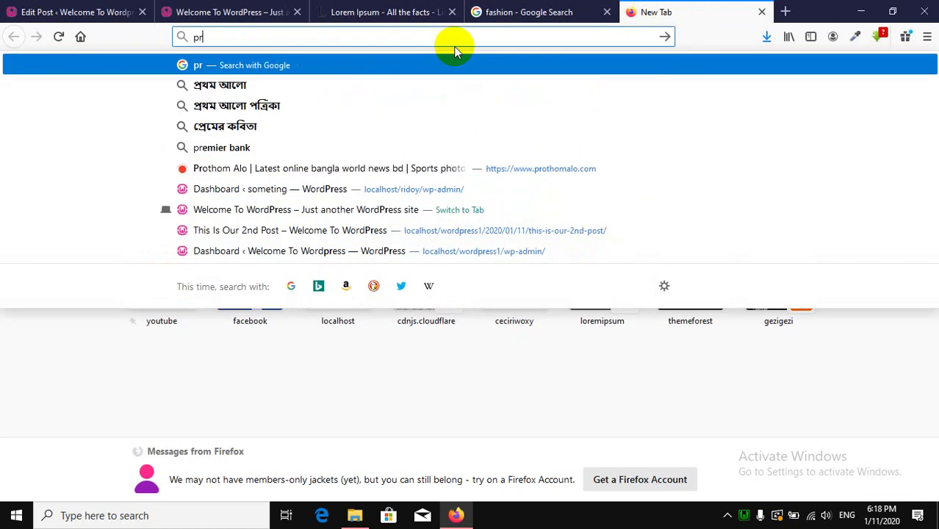
click(556, 168)
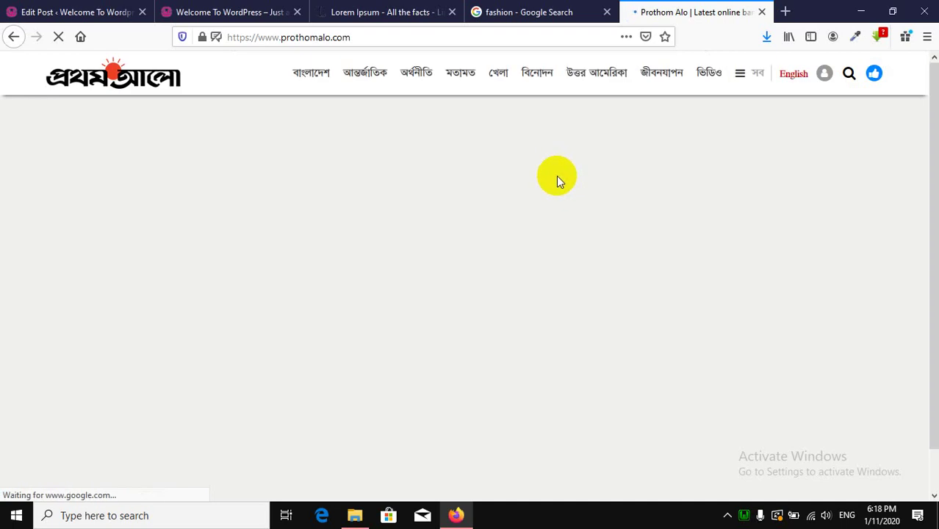
scroll(189, 314, down, 3)
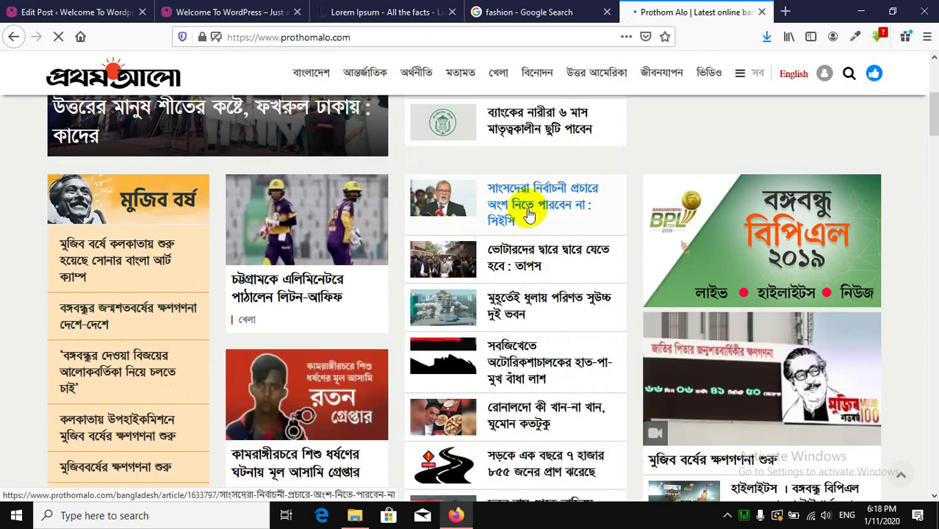
scroll(219, 258, down, 5)
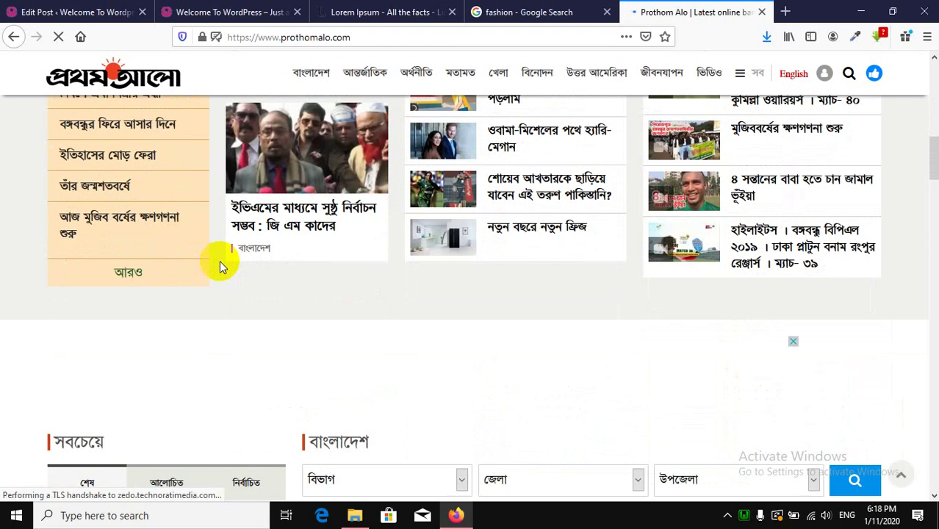
scroll(217, 257, down, 4)
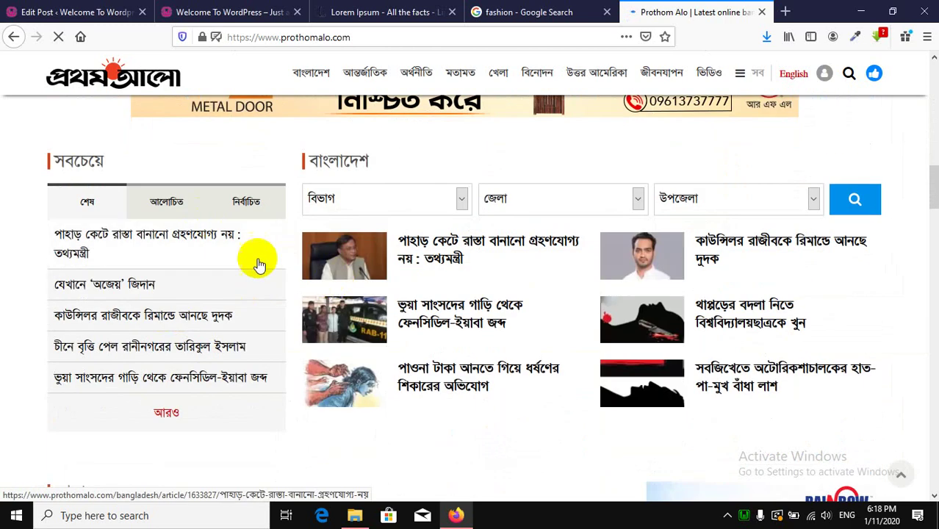
scroll(403, 272, up, 5)
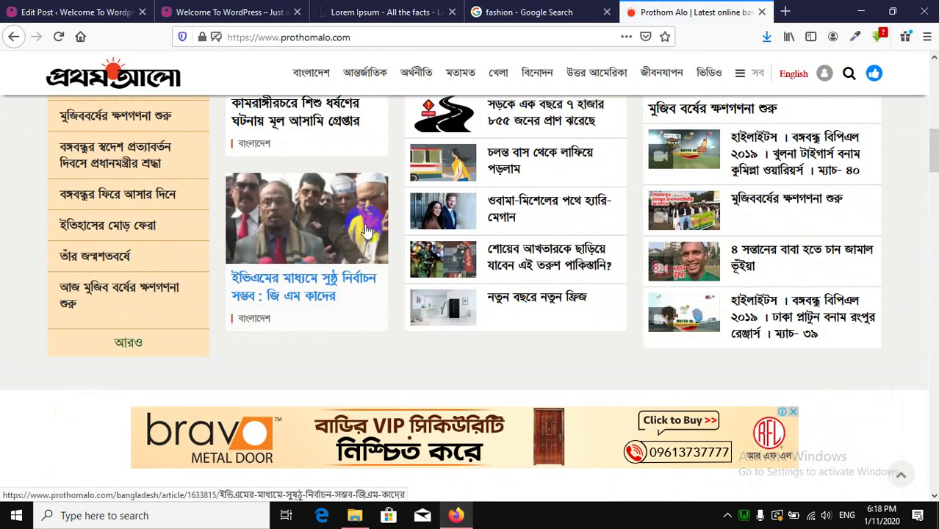
Open the first Opinion article on Prothom Alo, then return to the WordPress editor.
click(363, 235)
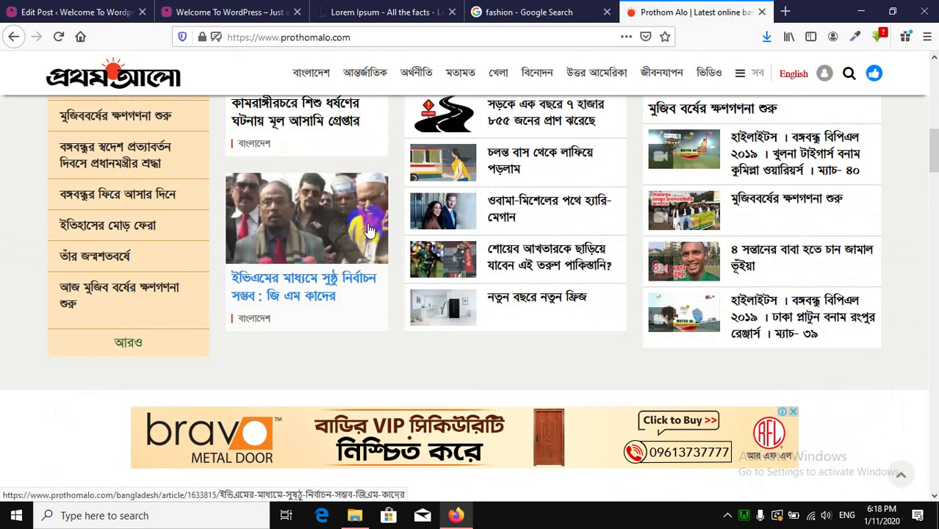
scroll(369, 230, up, 8)
scroll(528, 211, down, 2)
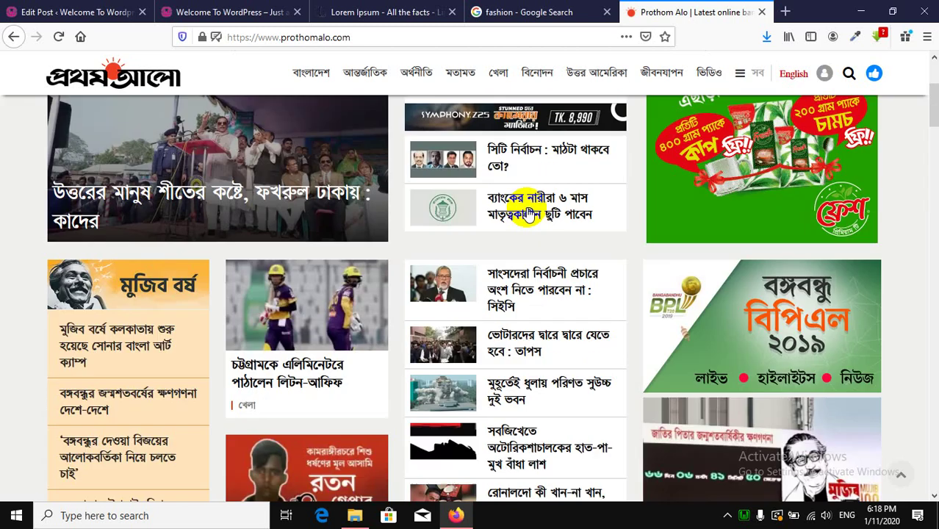
scroll(528, 209, down, 15)
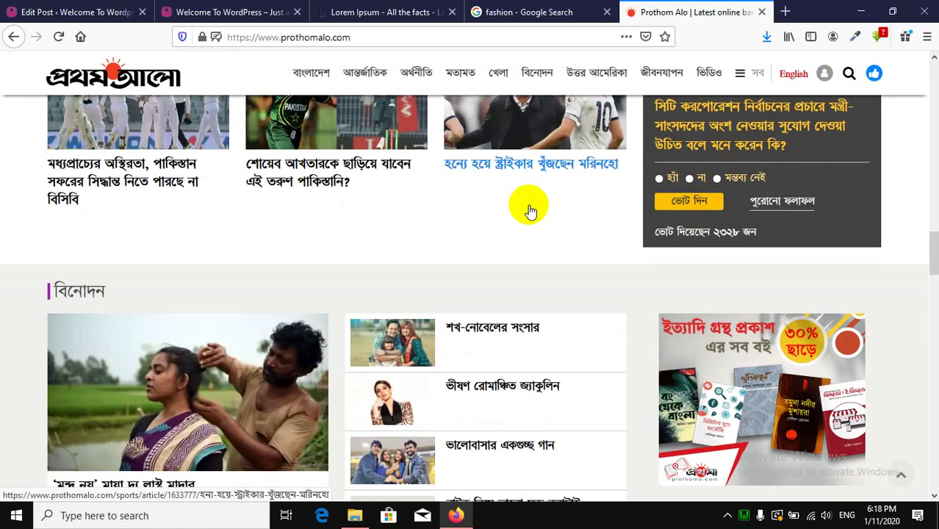
scroll(523, 207, down, 4)
scroll(136, 356, down, 3)
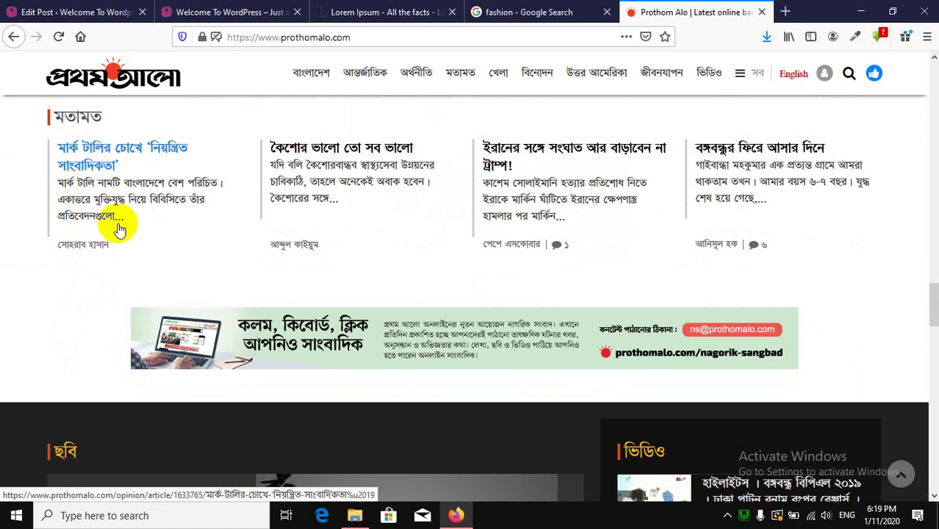
click(103, 171)
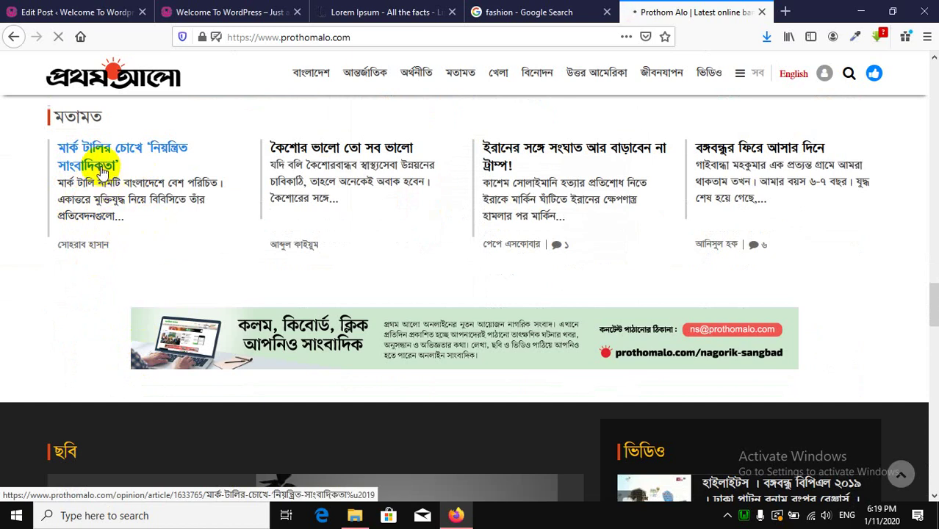
scroll(334, 312, down, 3)
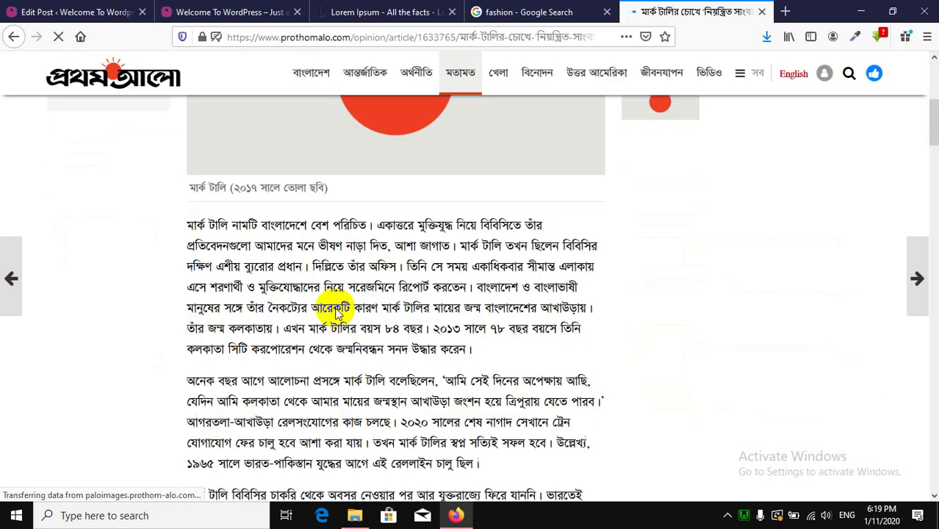
scroll(334, 312, down, 15)
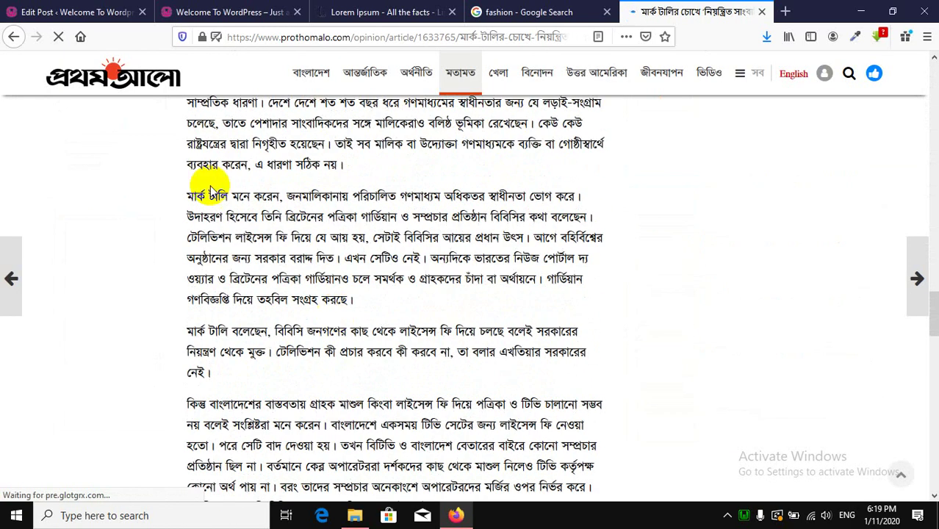
click(72, 9)
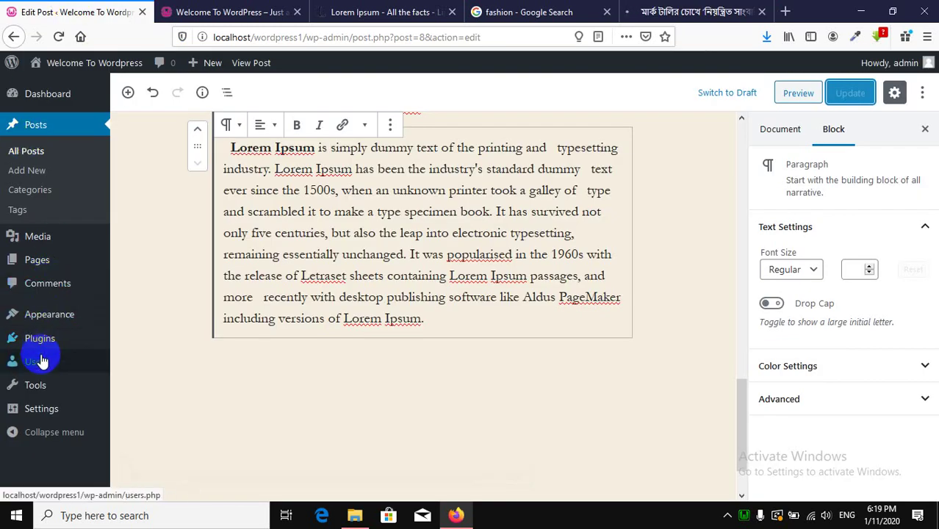
Open the General Settings page in the admin tab.
click(52, 408)
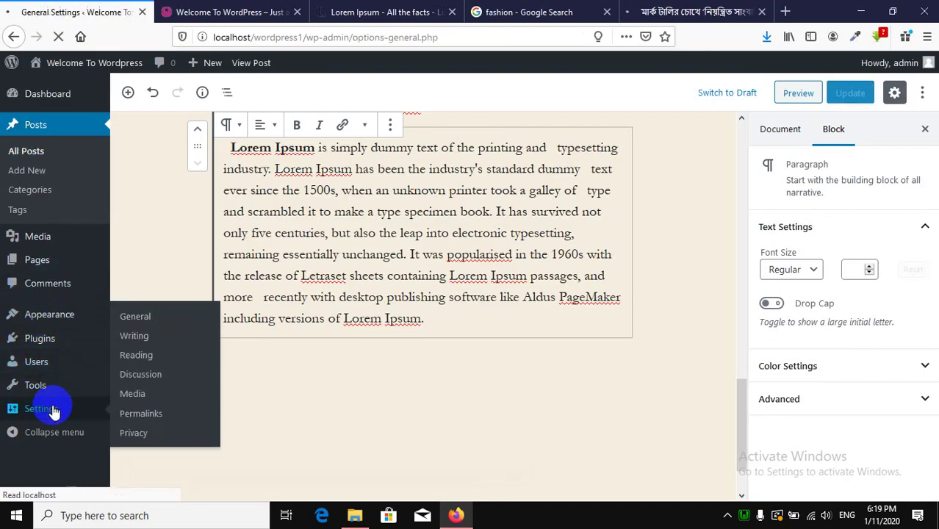
scroll(248, 261, down, 6)
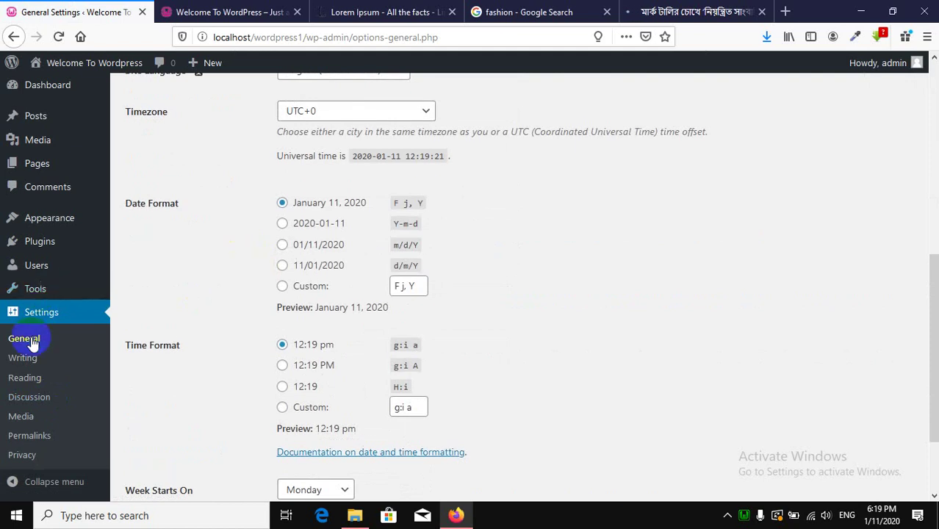
click(33, 342)
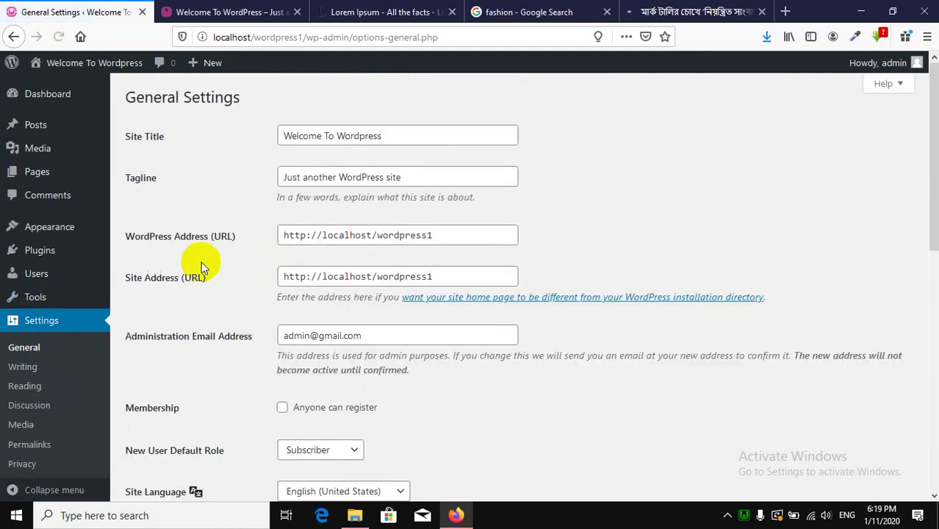
scroll(203, 268, down, 5)
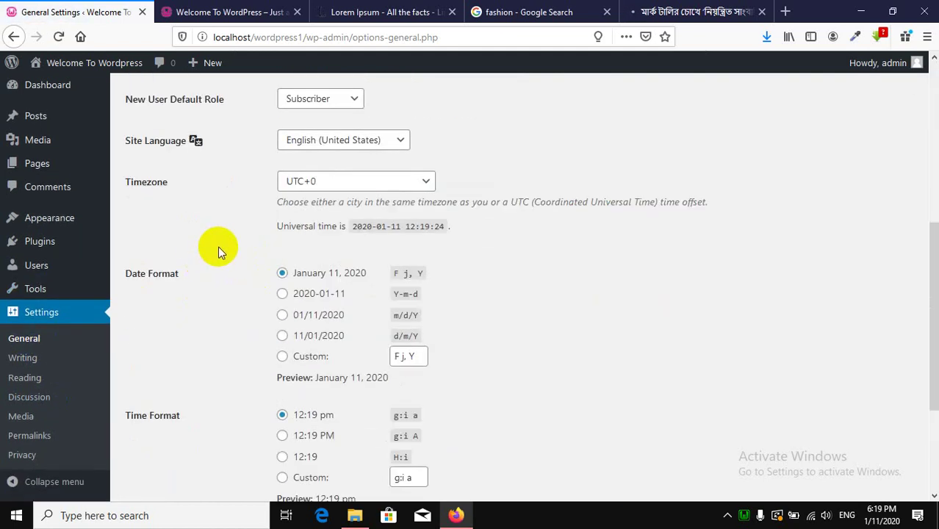
scroll(219, 247, down, 3)
scroll(221, 246, up, 5)
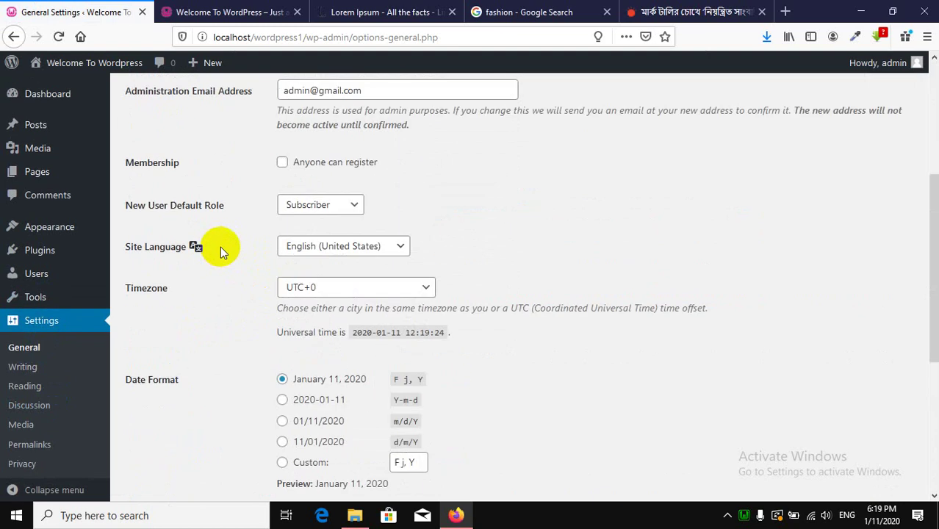
scroll(221, 246, up, 4)
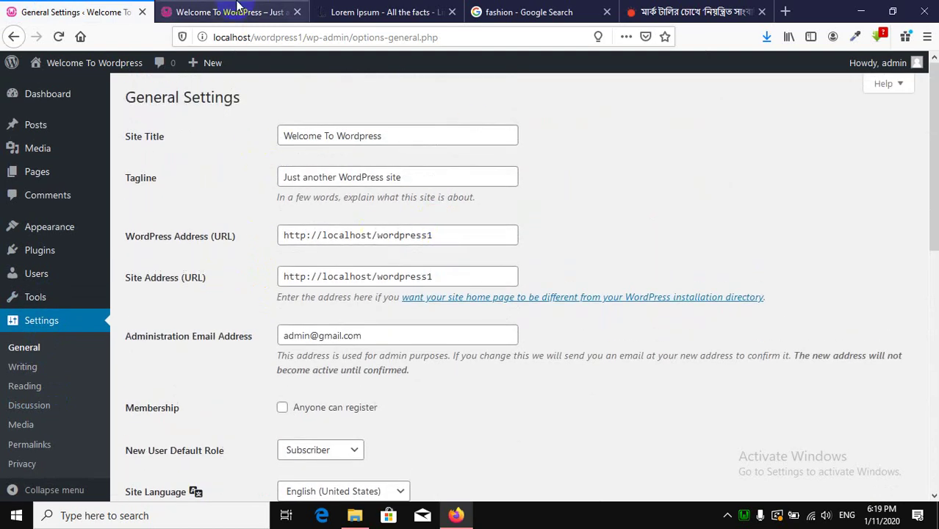
View the front page header showing the tagline 'Just another WordPress site'.
click(237, 8)
scroll(282, 172, up, 5)
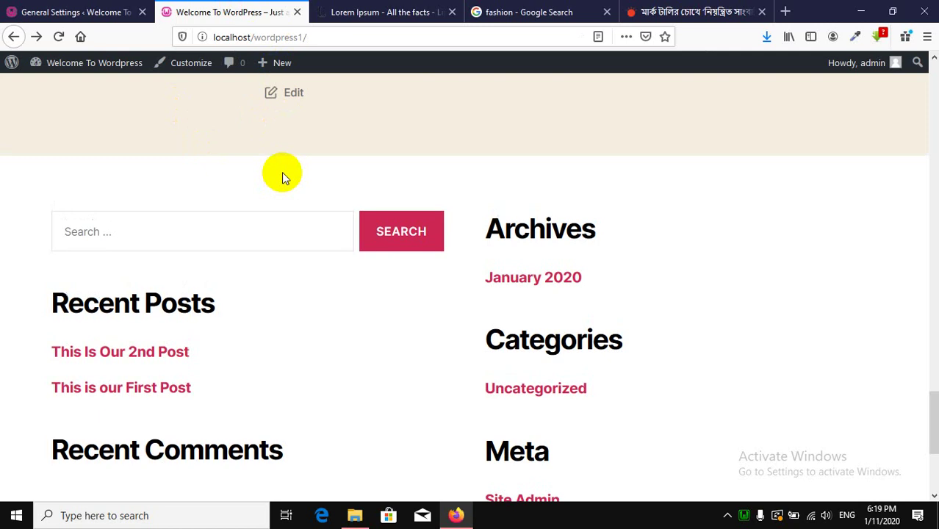
scroll(260, 150, up, 8)
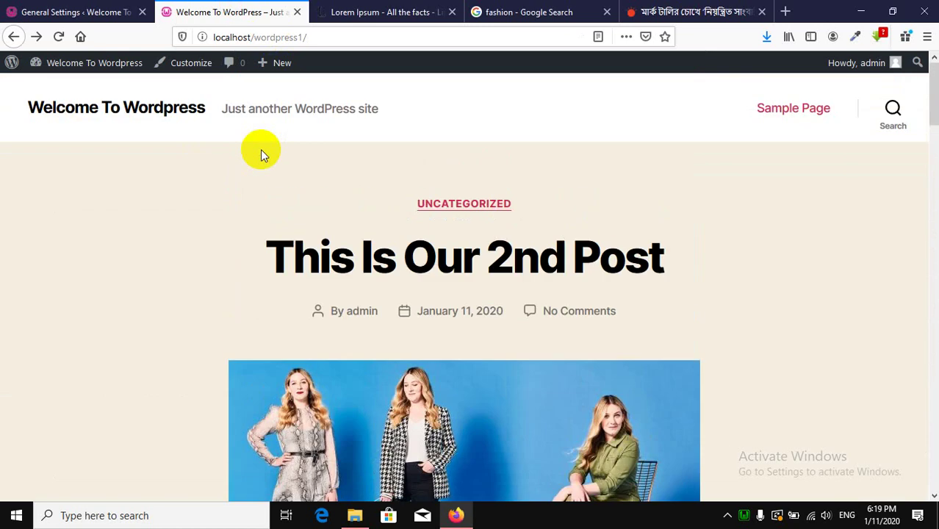
click(65, 7)
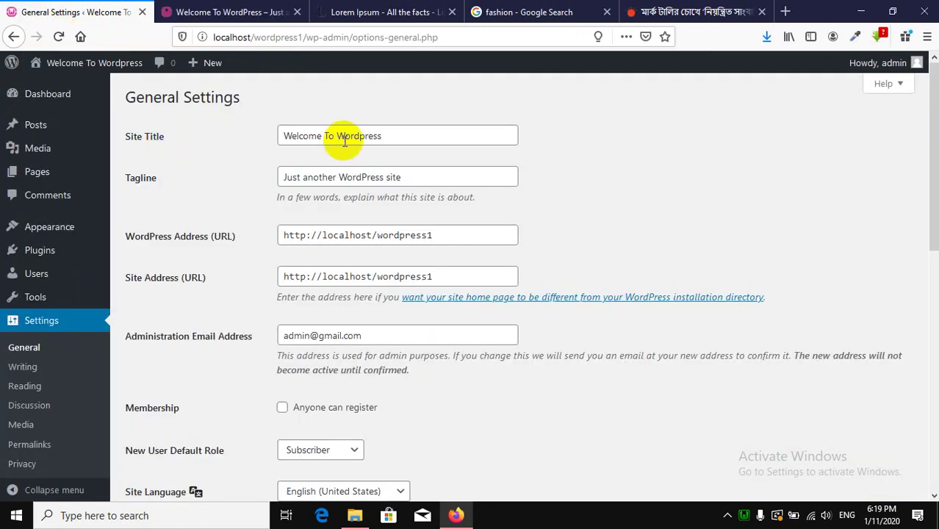
click(244, 11)
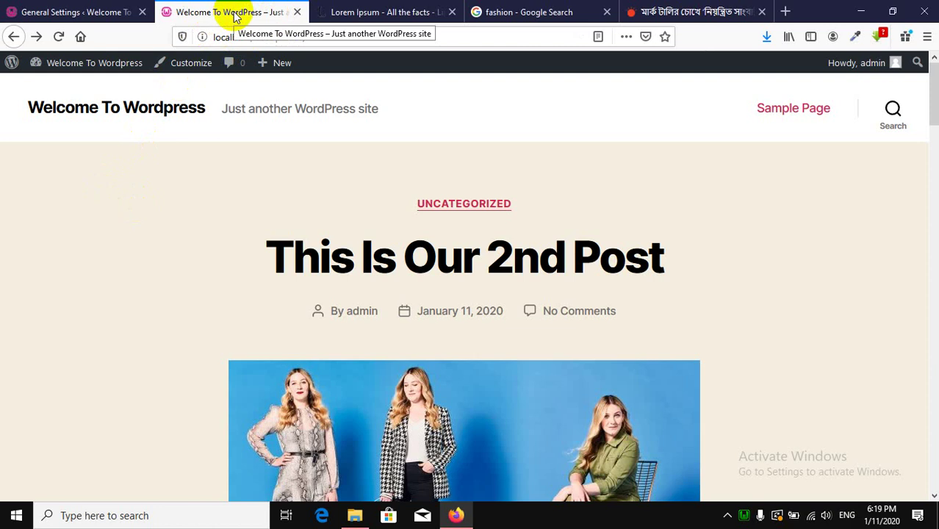
Select and delete 'Just another WordPress site' from the Tagline field in General Settings.
click(29, 12)
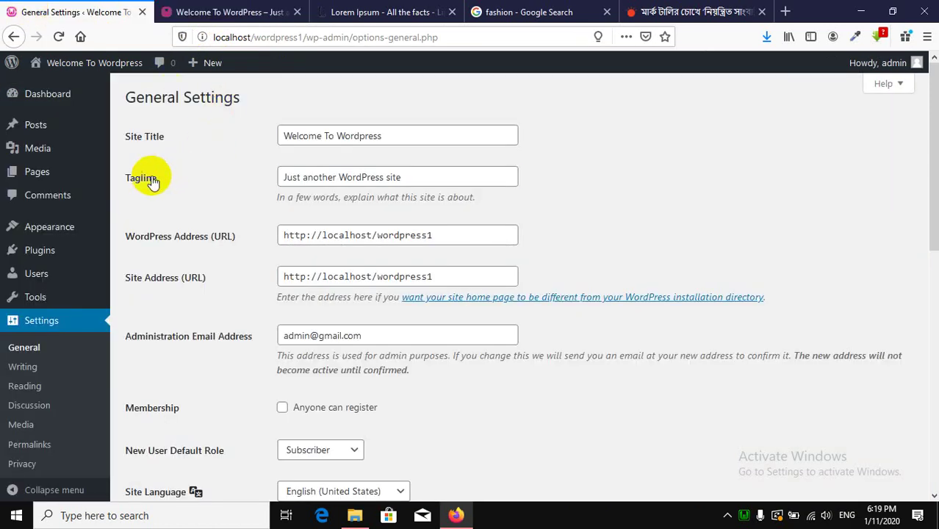
click(150, 182)
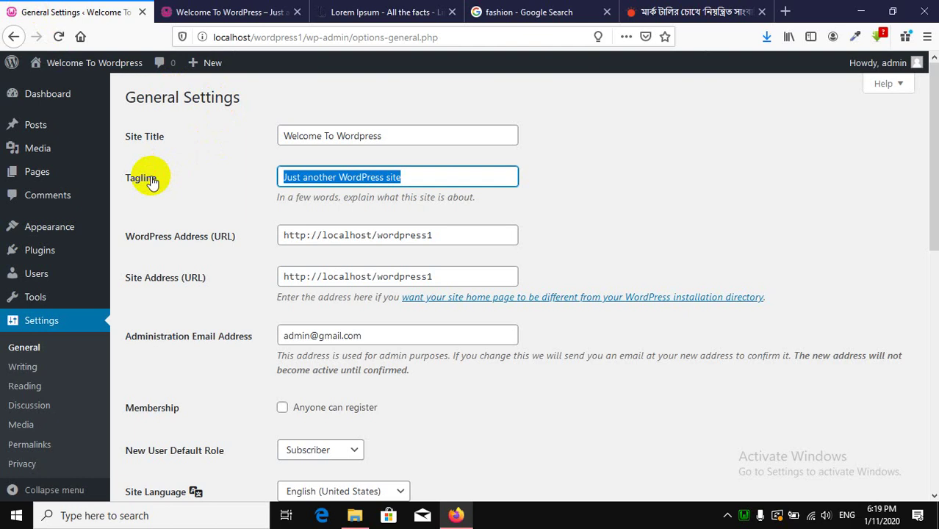
click(429, 177)
click(120, 174)
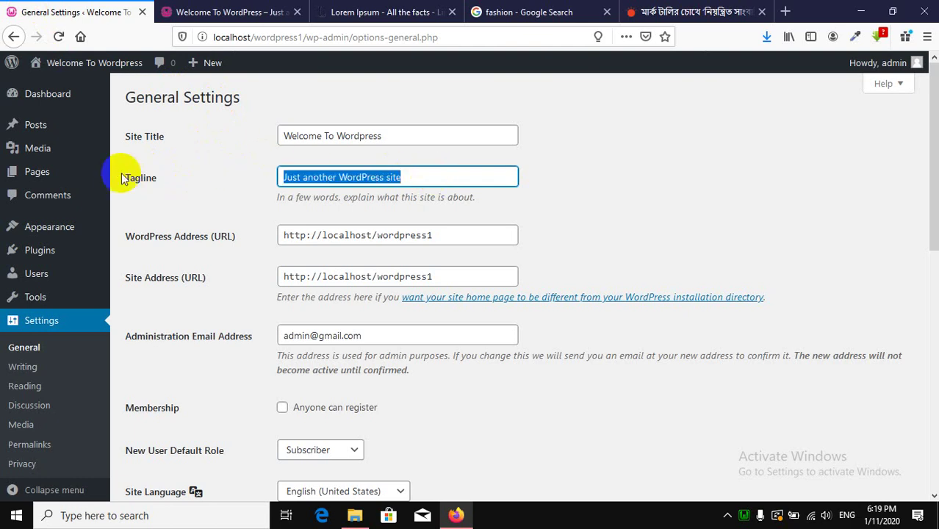
key(BackSpace)
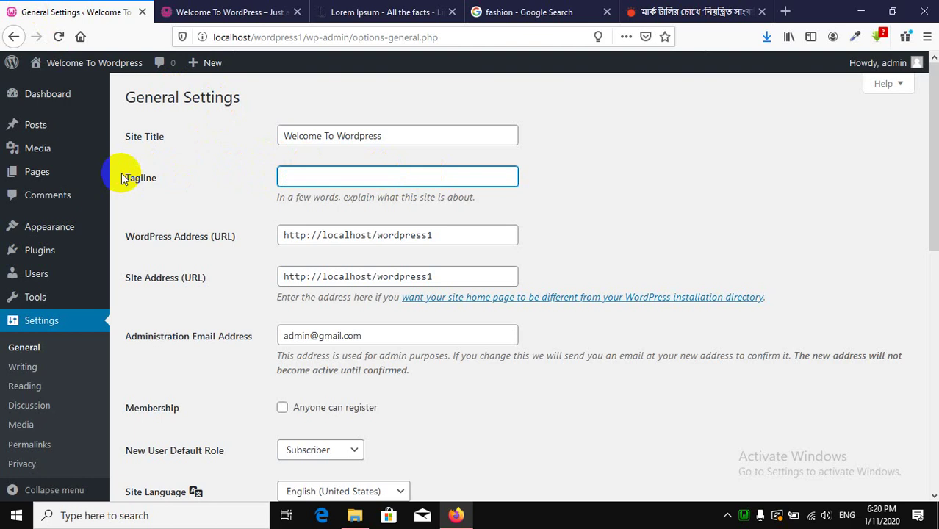
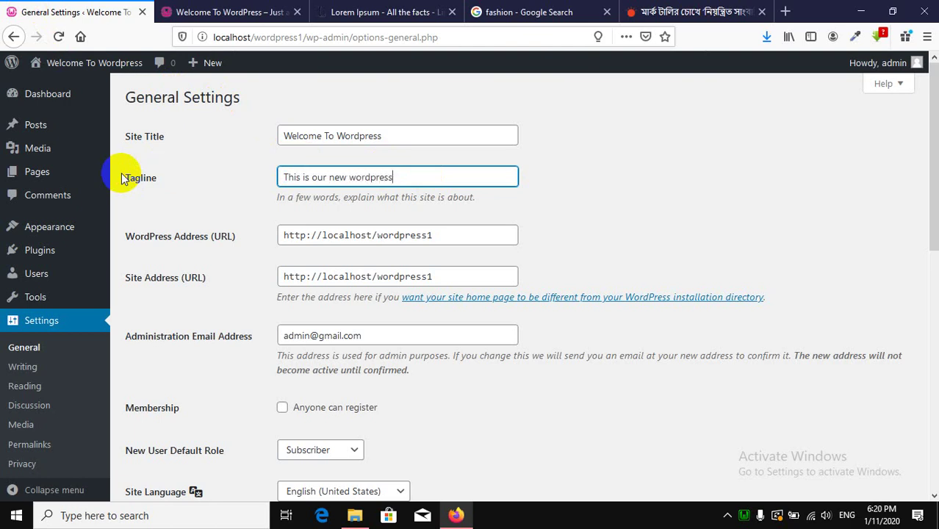
Save the tagline 'This is our new wordpress' and reload the front page to confirm it.
scroll(300, 285, down, 8)
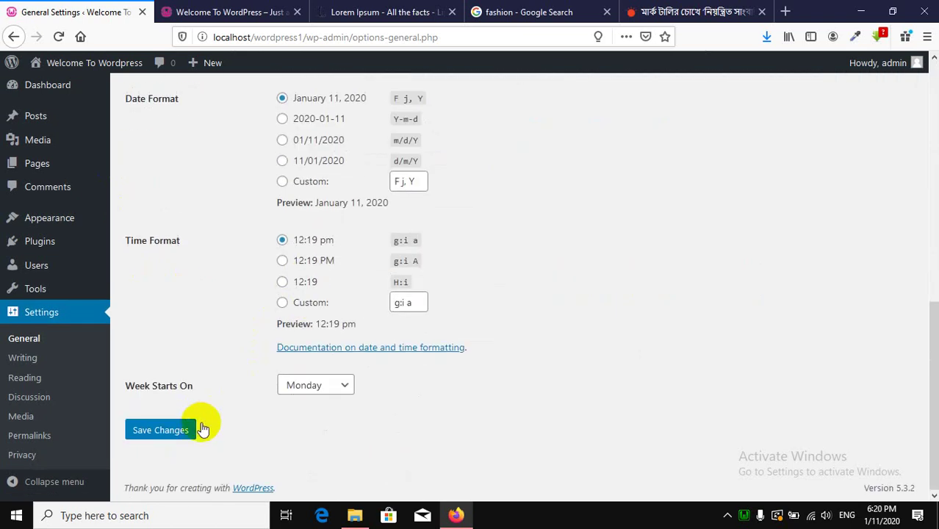
click(168, 430)
click(227, 12)
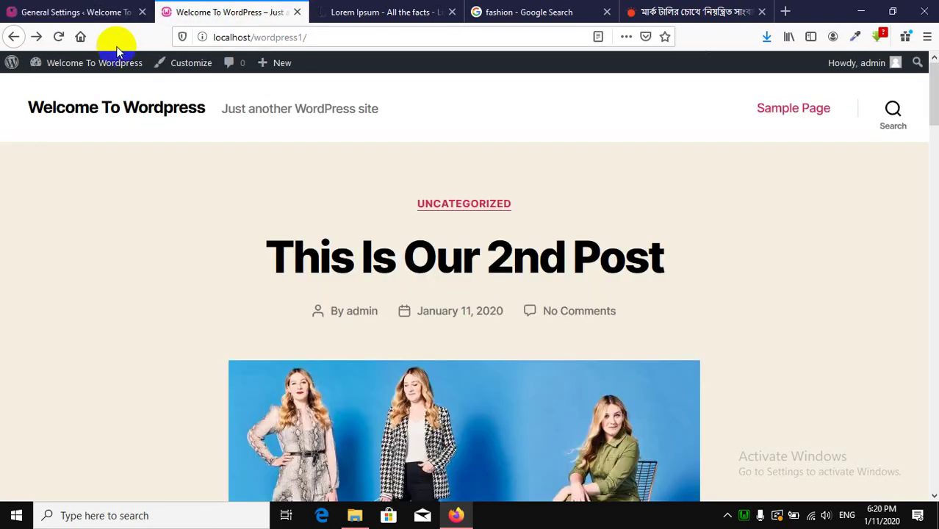
click(58, 36)
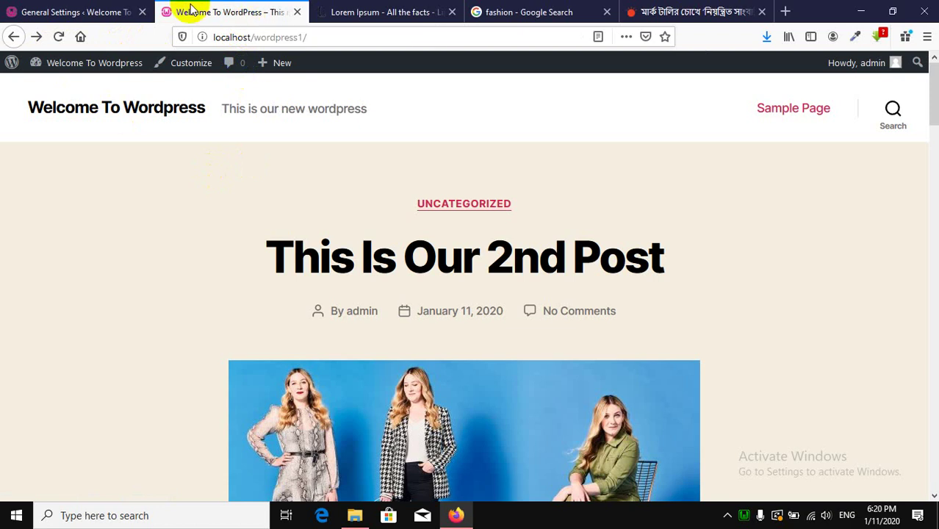
Return to the admin and open the Reading Settings page.
click(127, 10)
scroll(576, 311, down, 3)
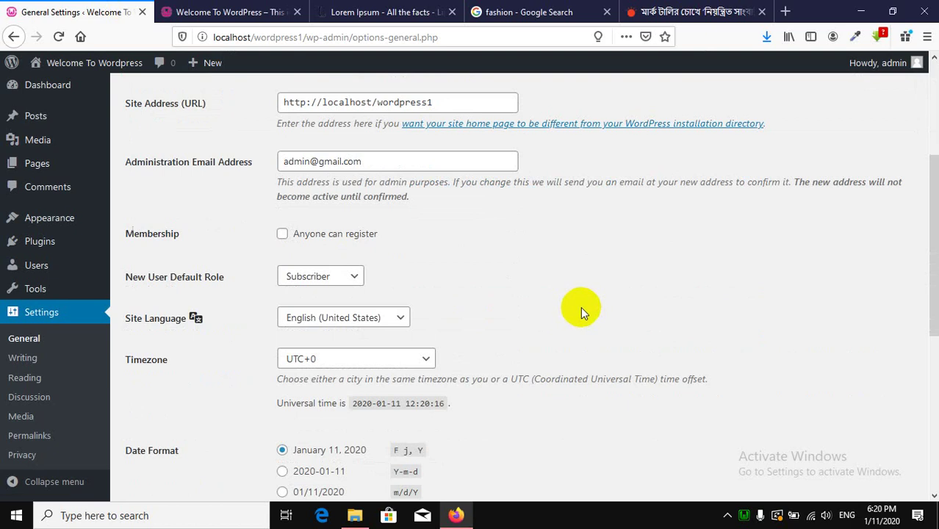
scroll(582, 306, down, 5)
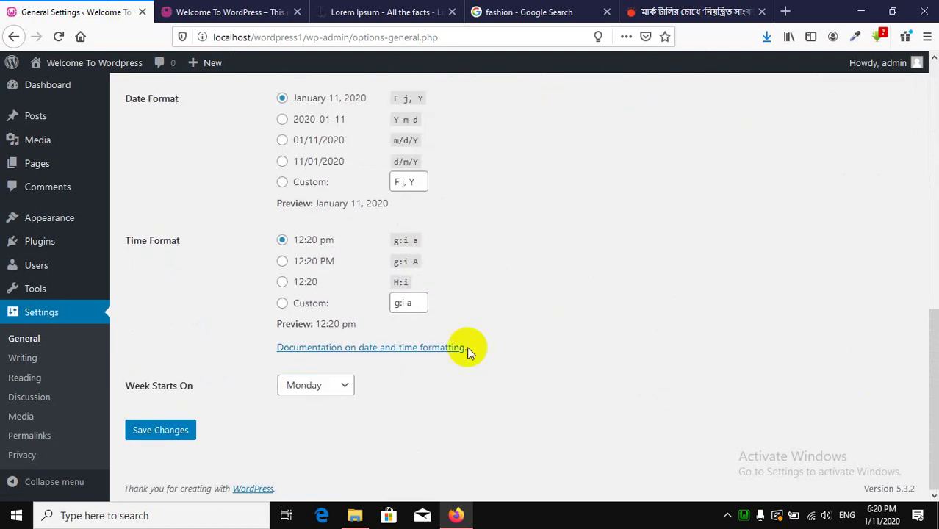
click(36, 382)
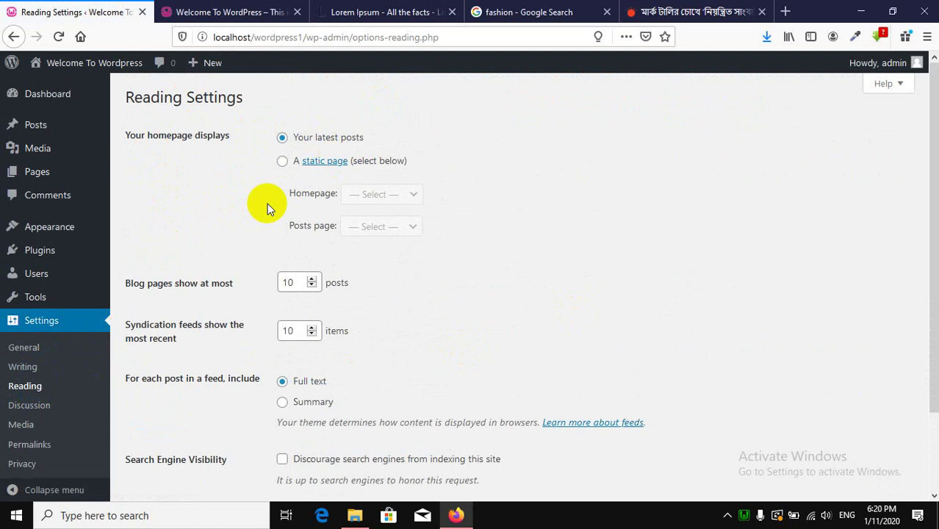
Save Reading Settings with feeds showing a summary of each post.
scroll(267, 205, down, 3)
click(228, 12)
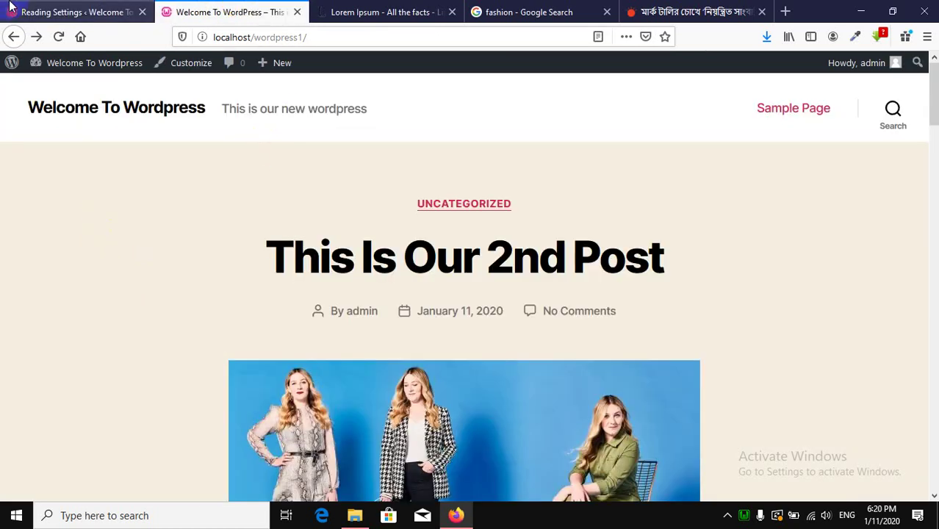
click(11, 6)
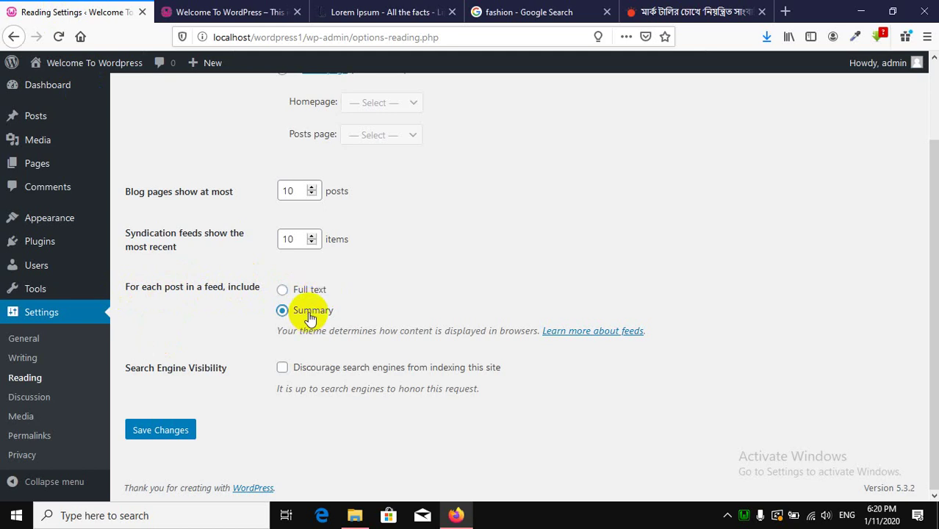
click(160, 429)
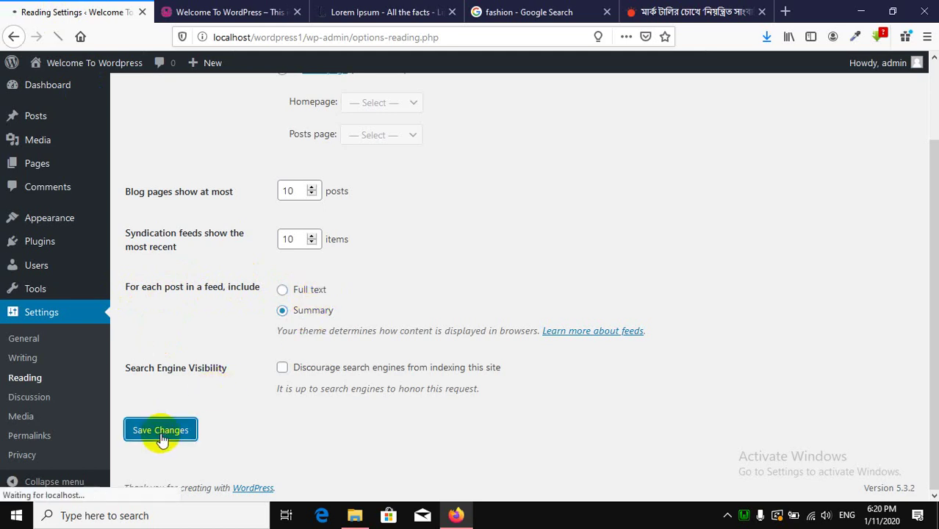
Reload the front page and scroll through it to check the summary-feed change.
click(228, 12)
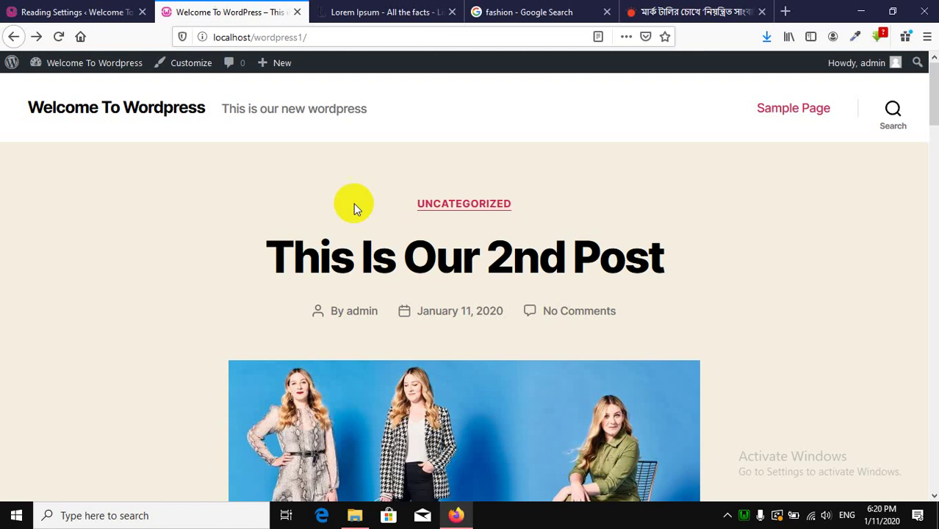
click(58, 36)
scroll(514, 308, down, 10)
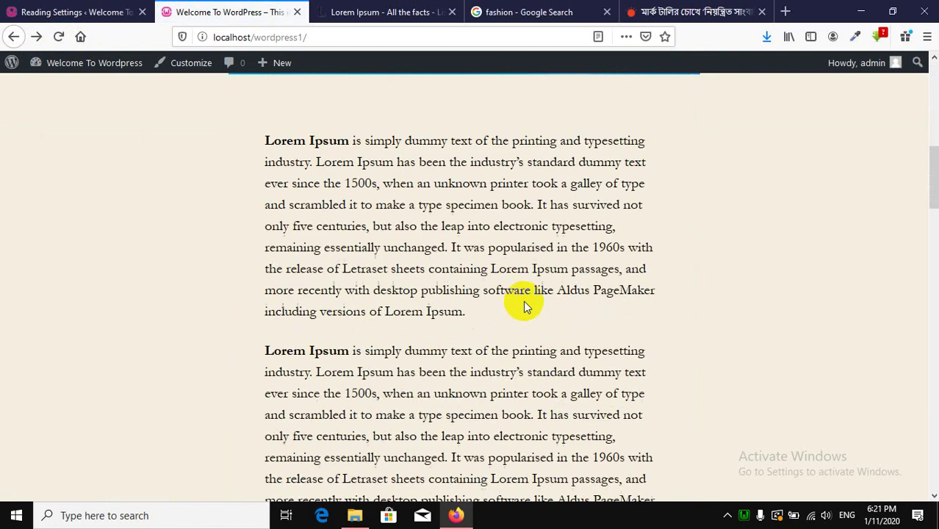
scroll(523, 301, down, 11)
scroll(523, 301, up, 11)
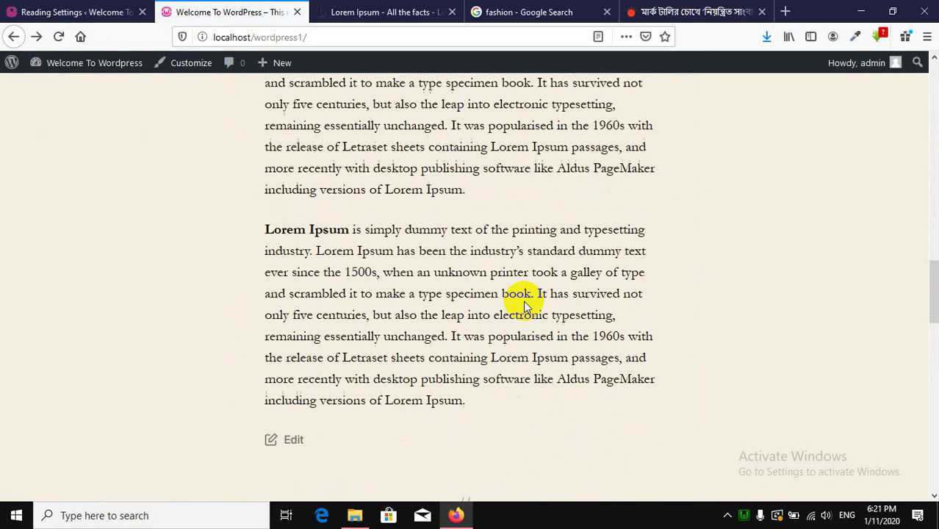
scroll(523, 301, up, 10)
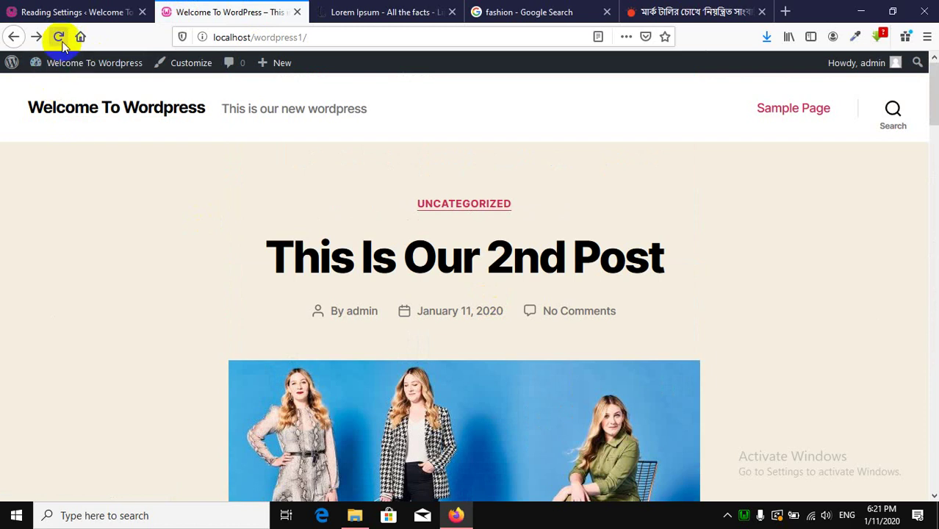
click(73, 9)
scroll(428, 274, down, 3)
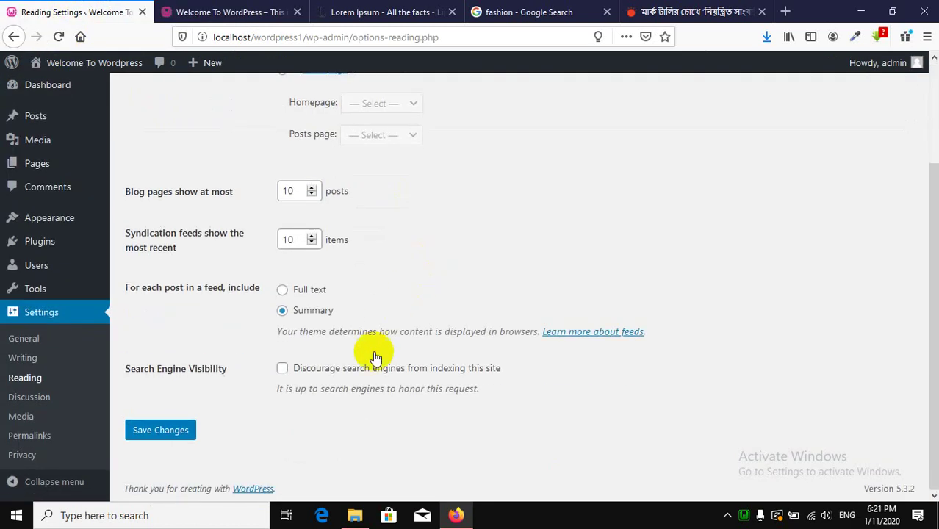
click(203, 8)
click(58, 37)
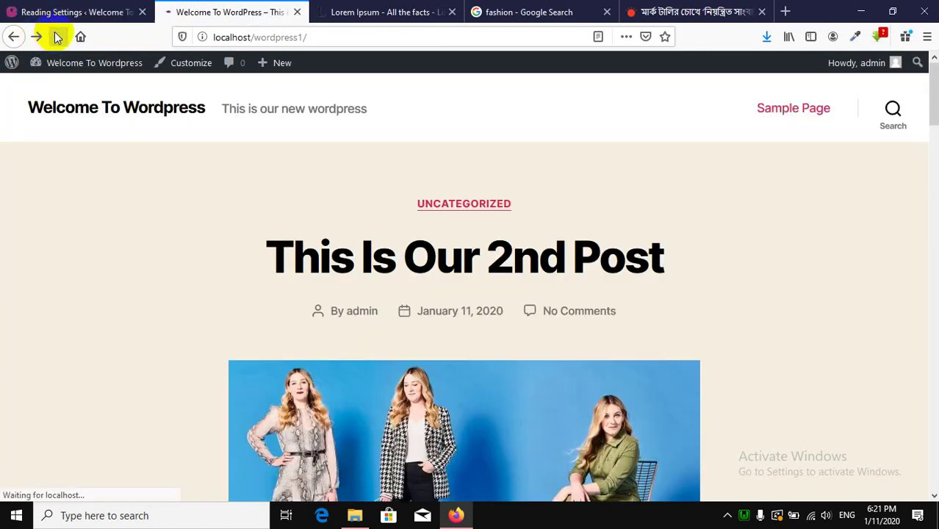
Compare the front page posts with Reading Settings, then go to the Appearance menu.
scroll(612, 315, down, 10)
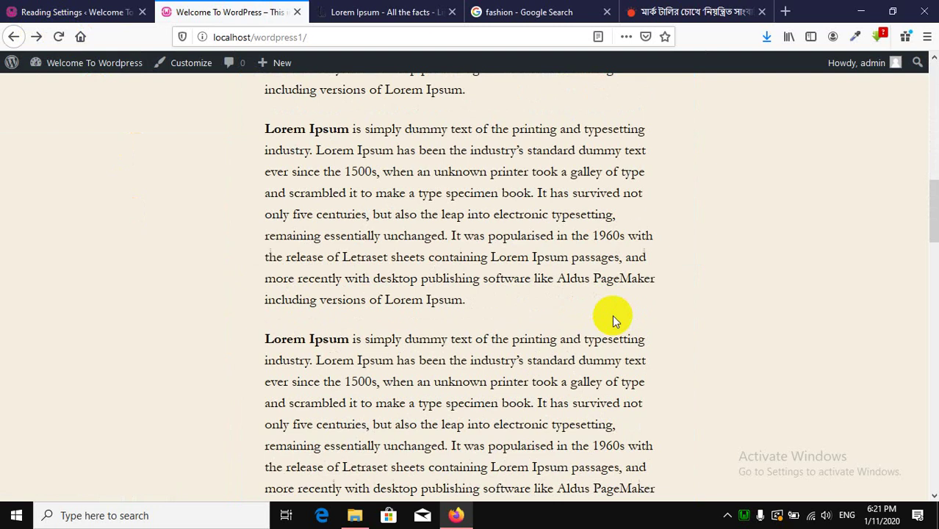
scroll(612, 315, up, 6)
click(67, 6)
click(233, 7)
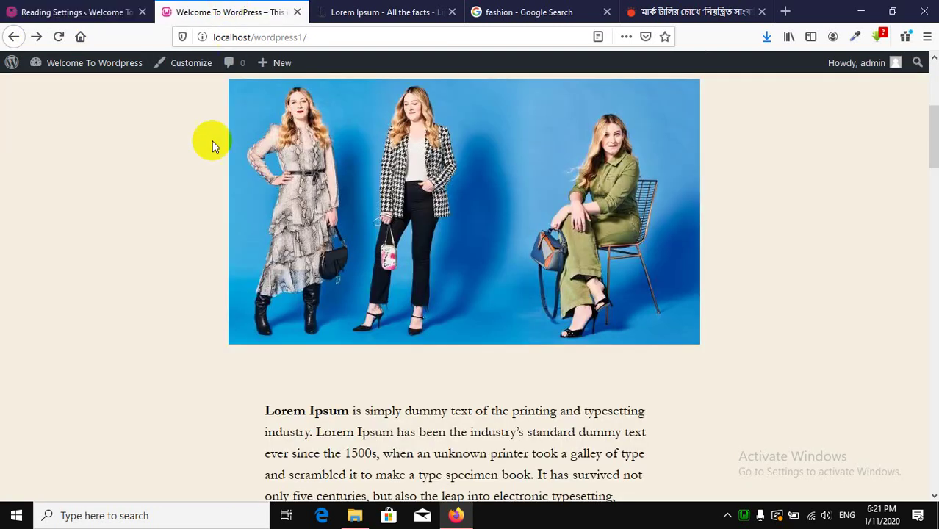
scroll(617, 371, down, 4)
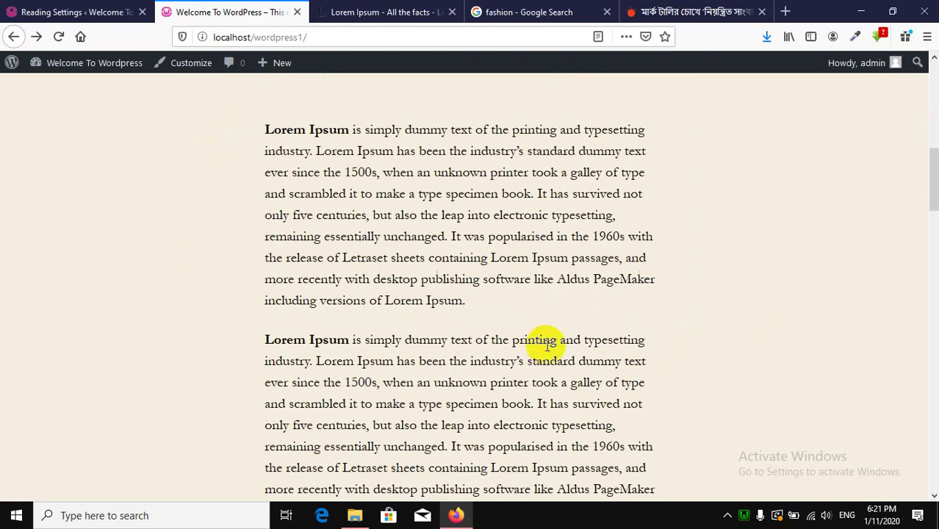
scroll(547, 345, up, 6)
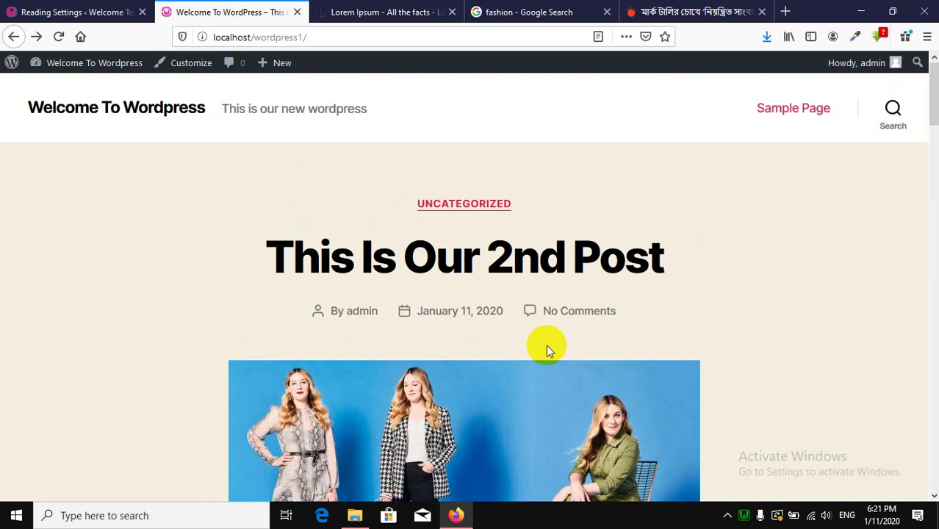
scroll(547, 341, down, 10)
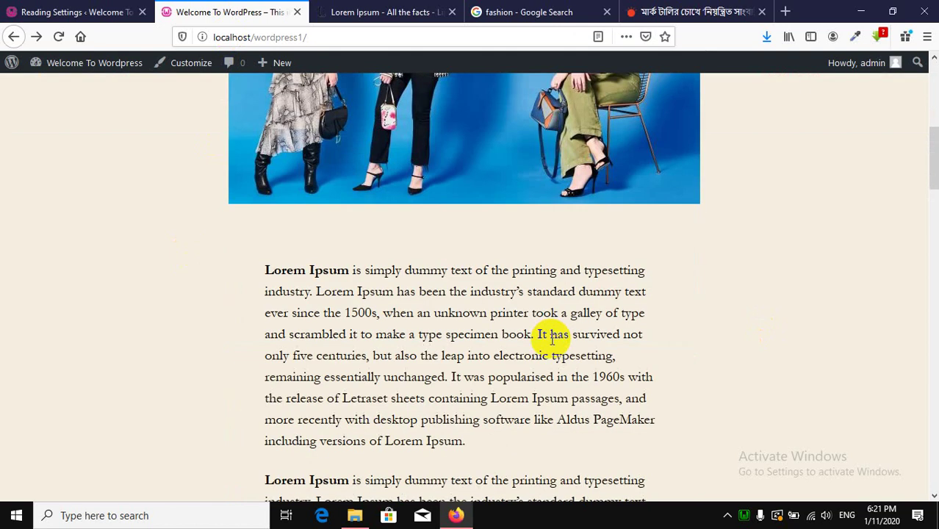
click(19, 6)
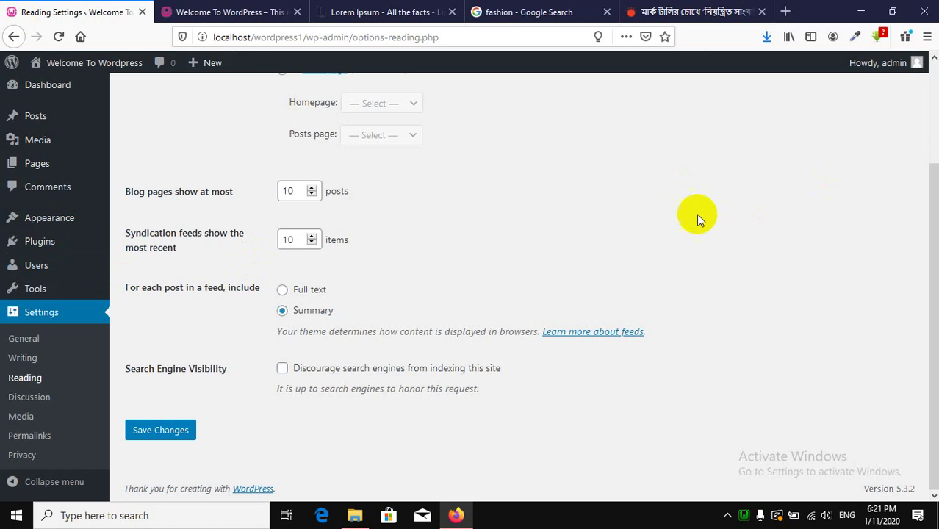
click(197, 12)
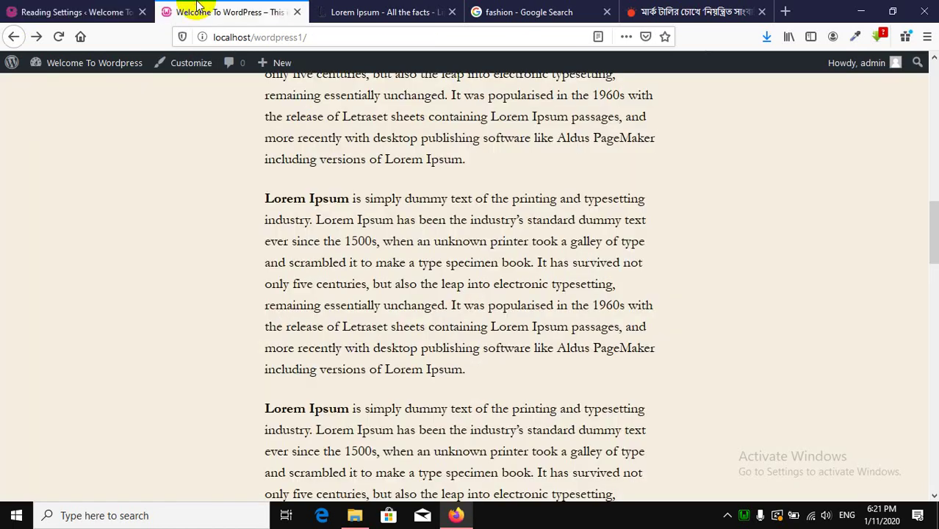
click(96, 12)
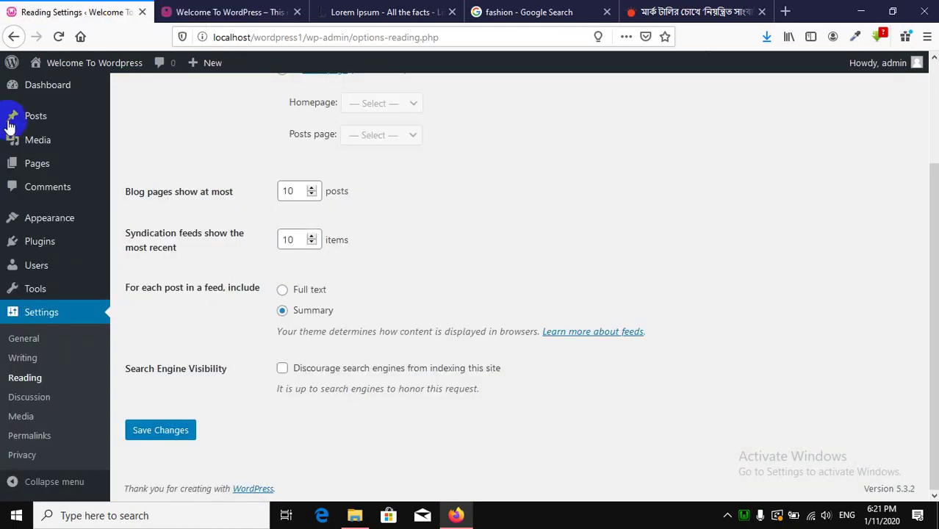
click(50, 220)
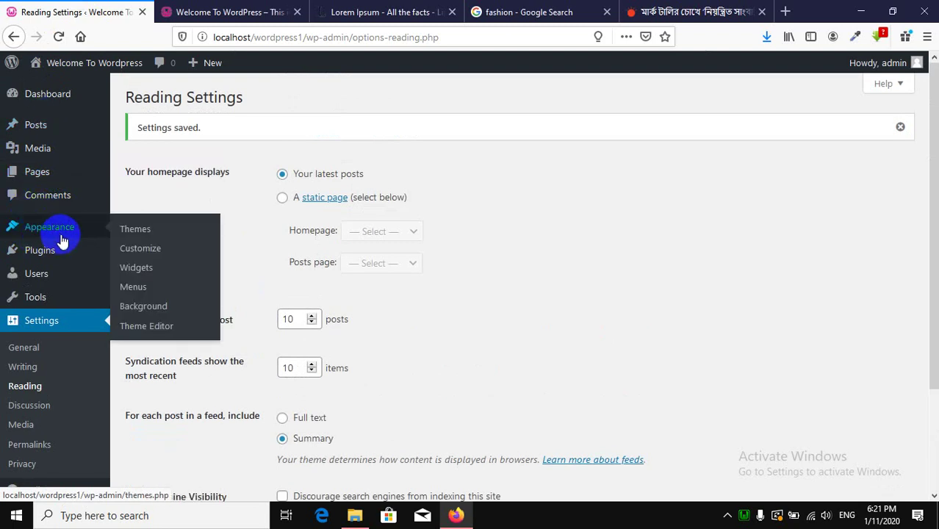
Look over the installed themes under Appearance > Themes, then browse new themes to add.
click(135, 231)
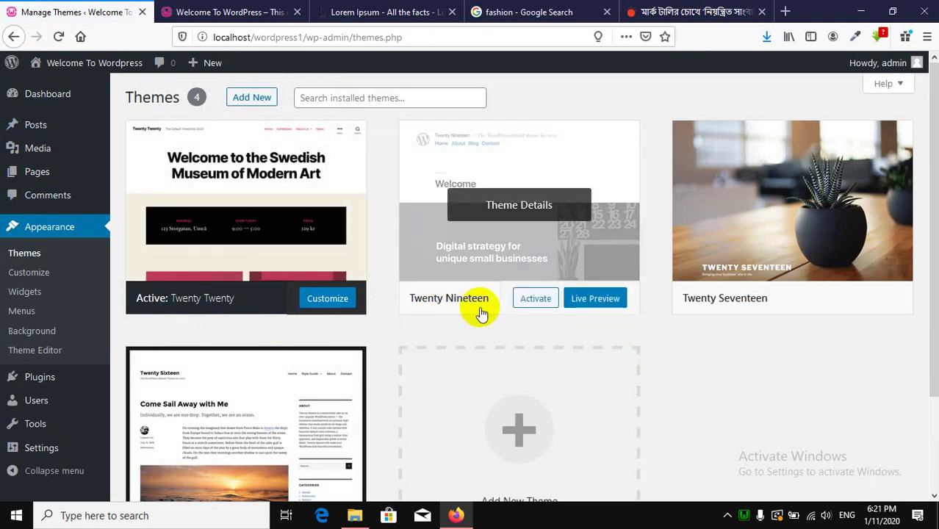
scroll(701, 319, down, 3)
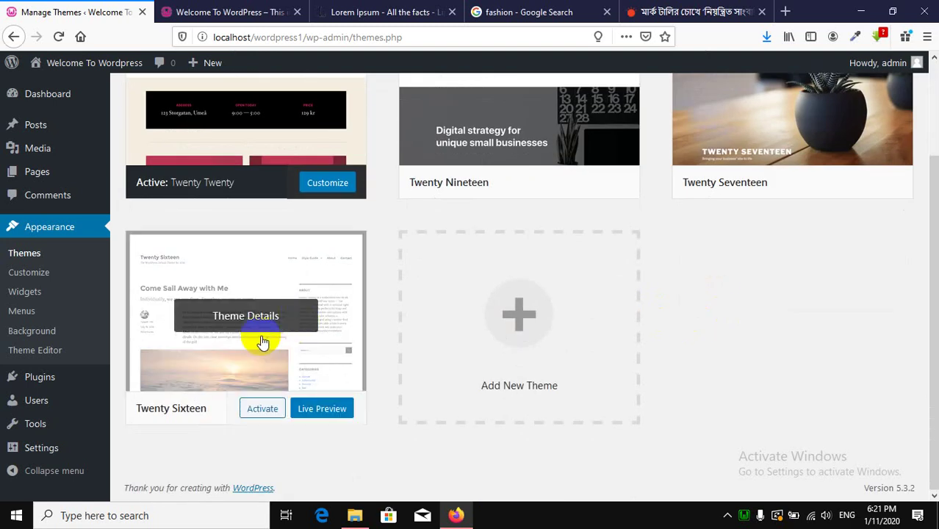
scroll(263, 339, up, 3)
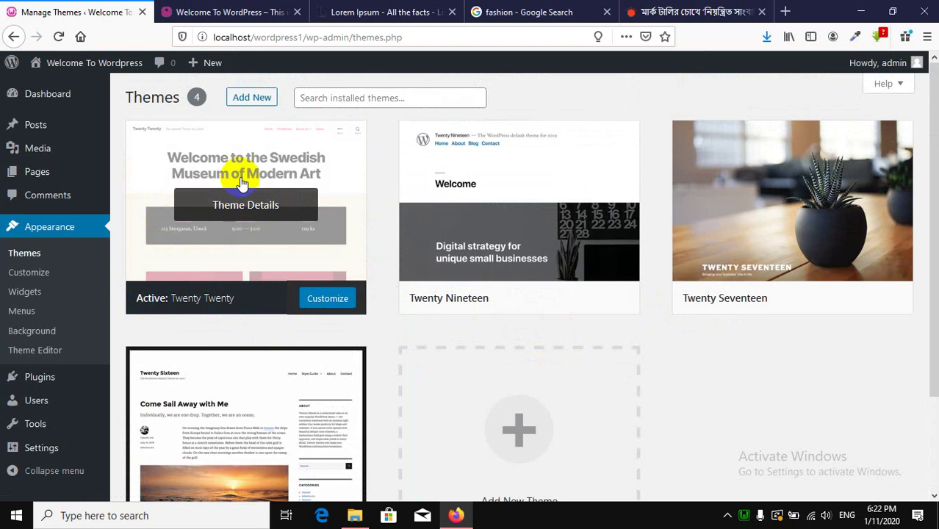
click(252, 106)
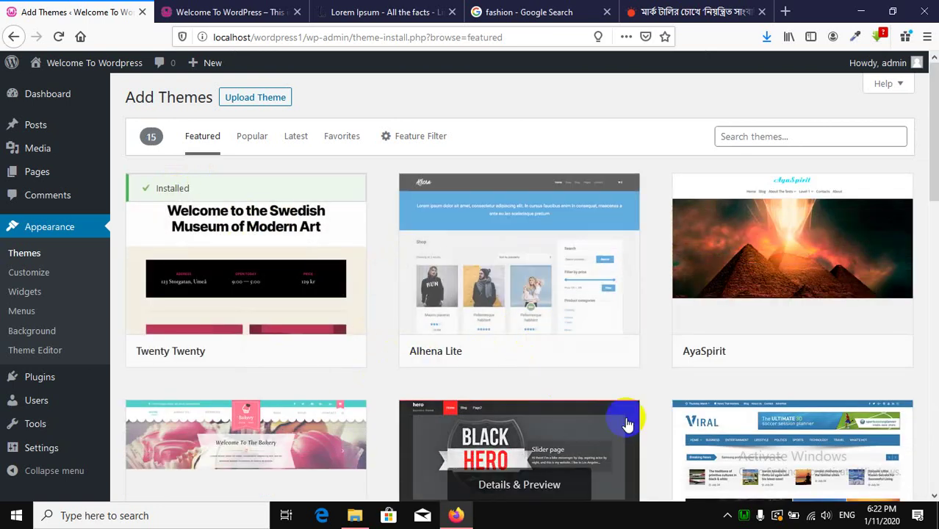
Search the theme library for 'newspaper' and browse the 220 results.
mouse_move(604, 293)
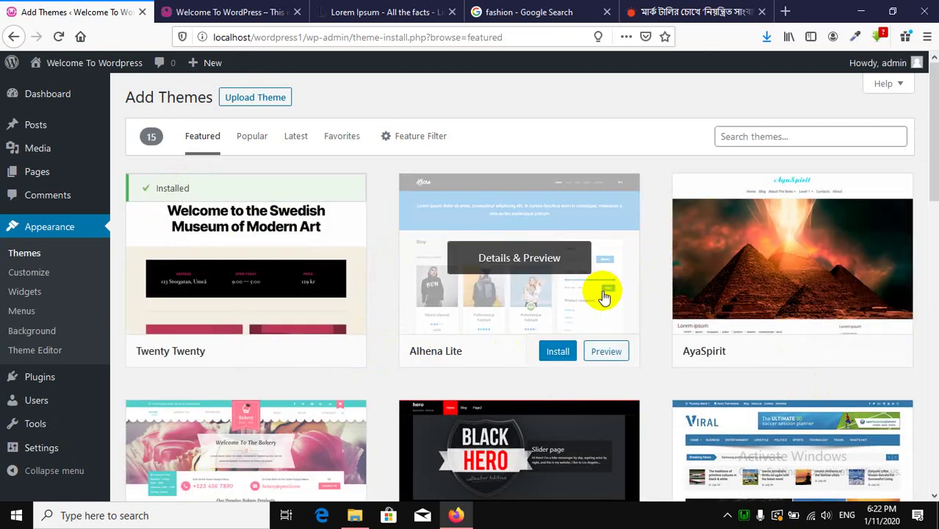
scroll(604, 296, down, 3)
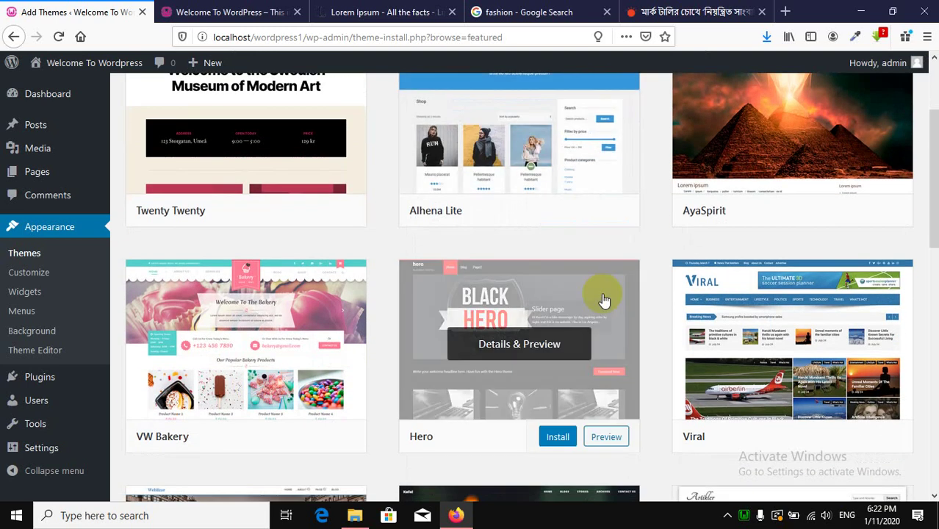
scroll(604, 299, down, 9)
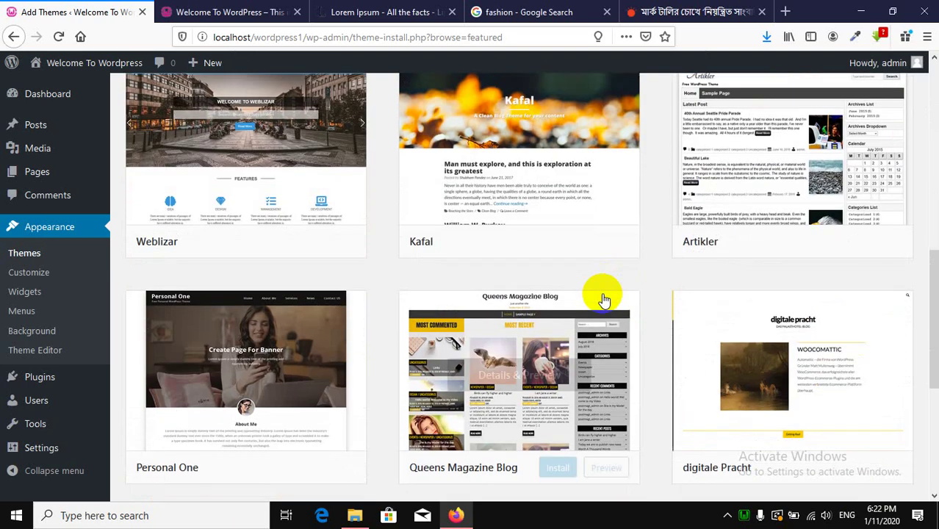
scroll(602, 299, up, 12)
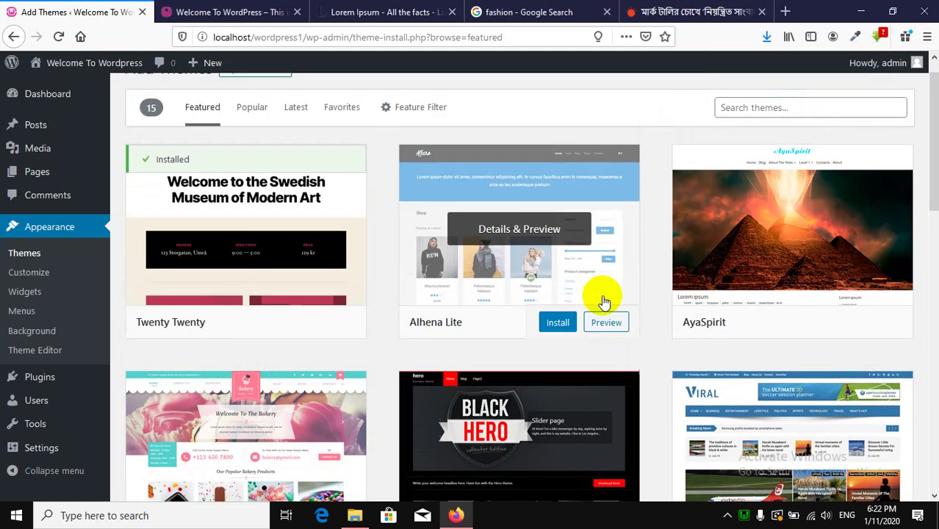
click(757, 135)
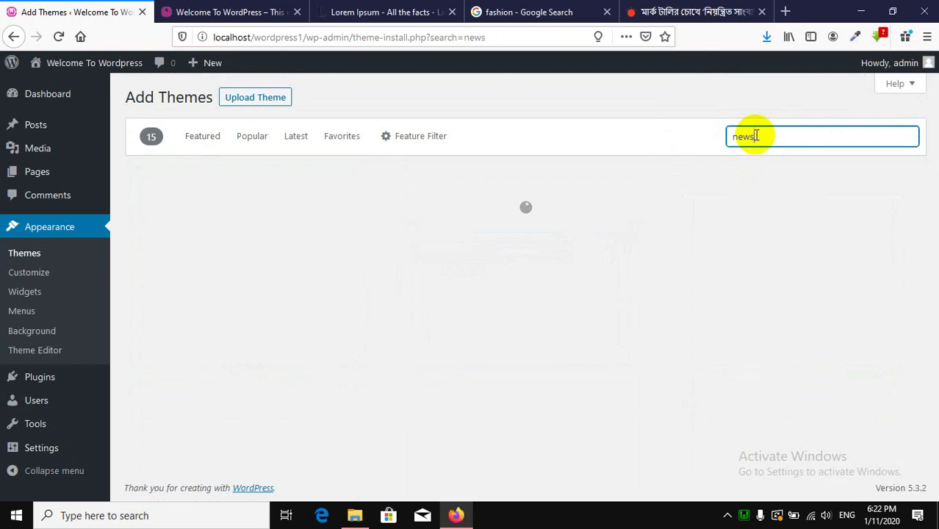
text(newspaper)
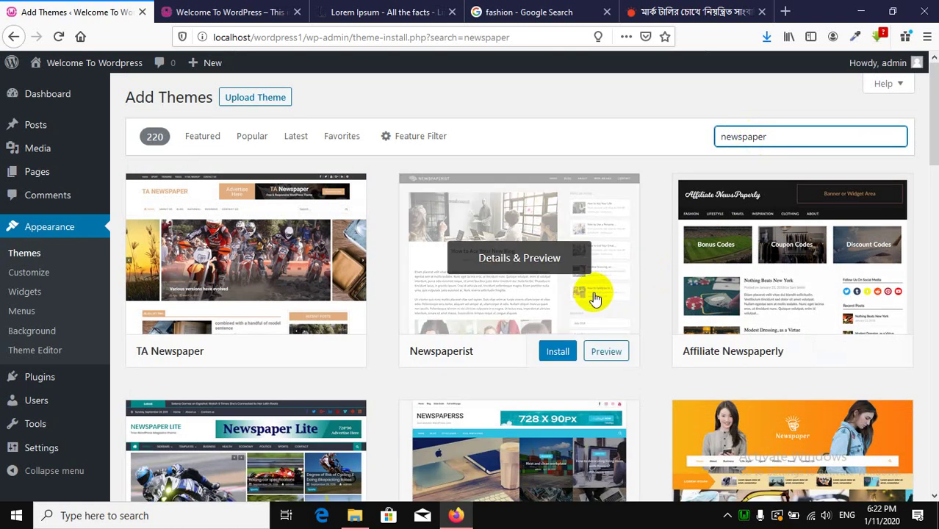
scroll(593, 294, down, 5)
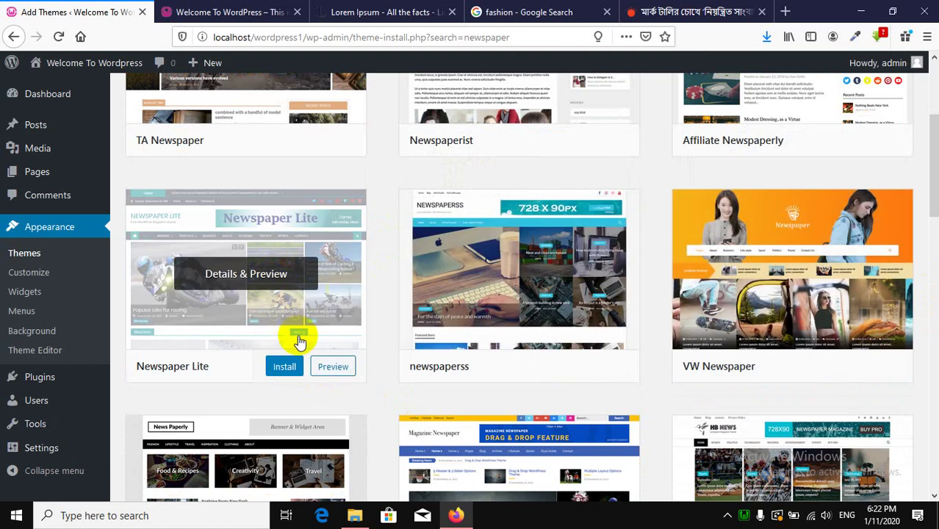
scroll(294, 338, up, 5)
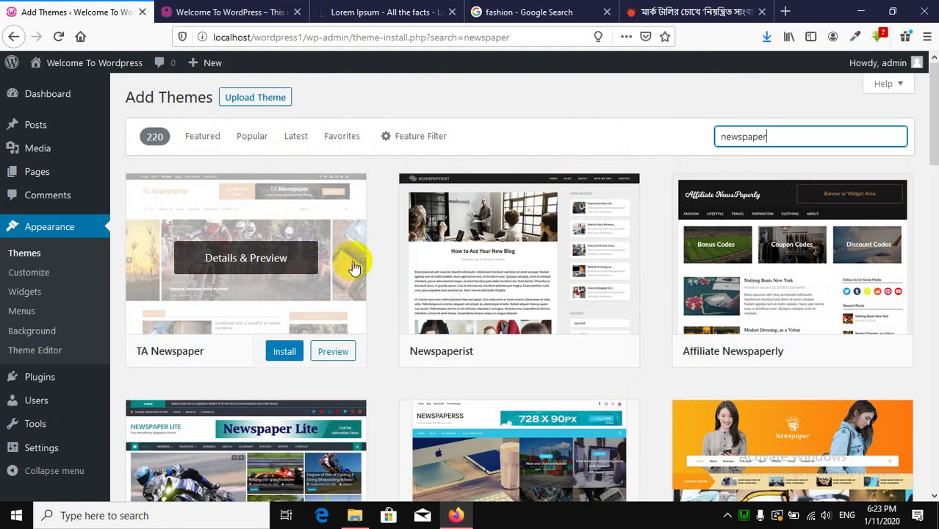
Preview the TA Newspaper theme, close the preview, and view the site's front page.
click(257, 264)
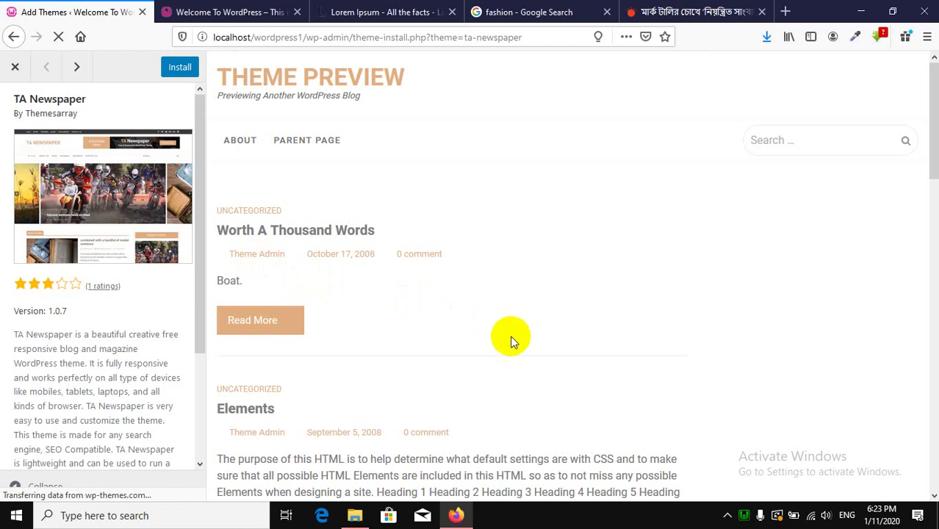
scroll(509, 340, down, 10)
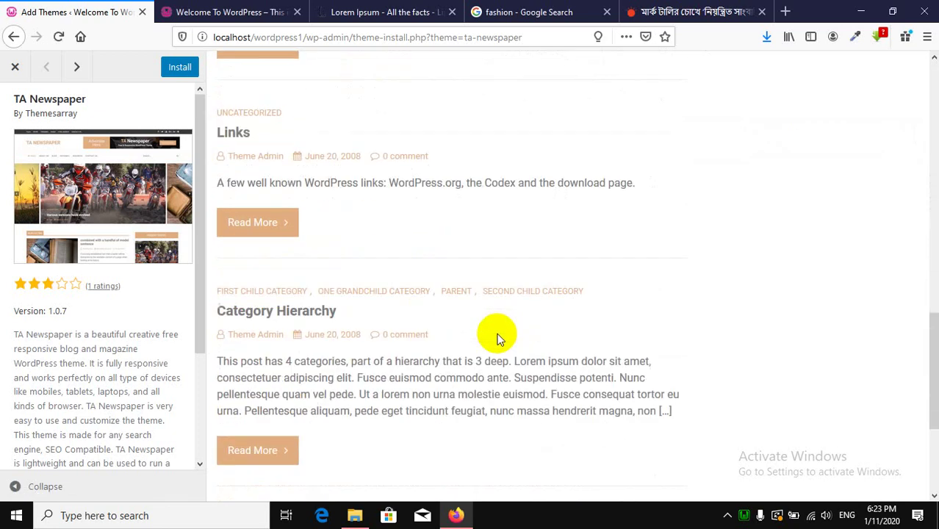
scroll(499, 338, down, 3)
scroll(497, 343, up, 15)
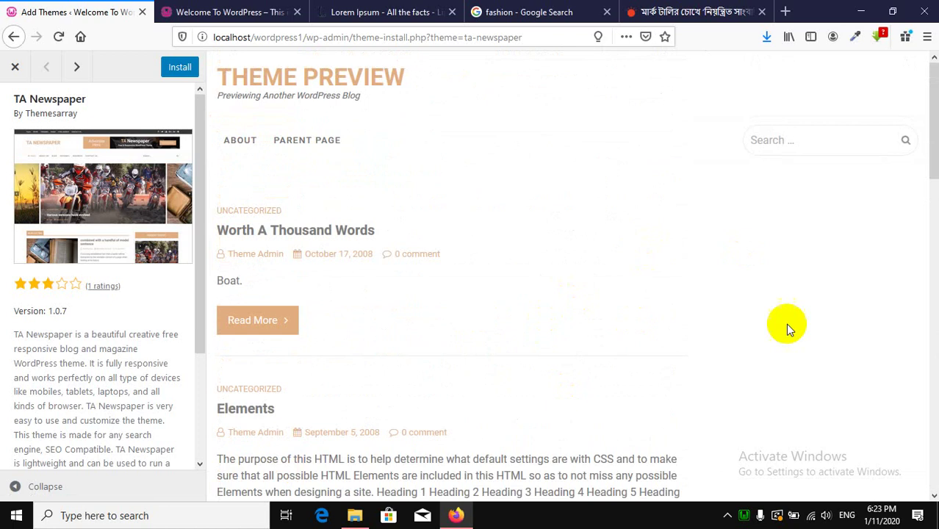
click(15, 67)
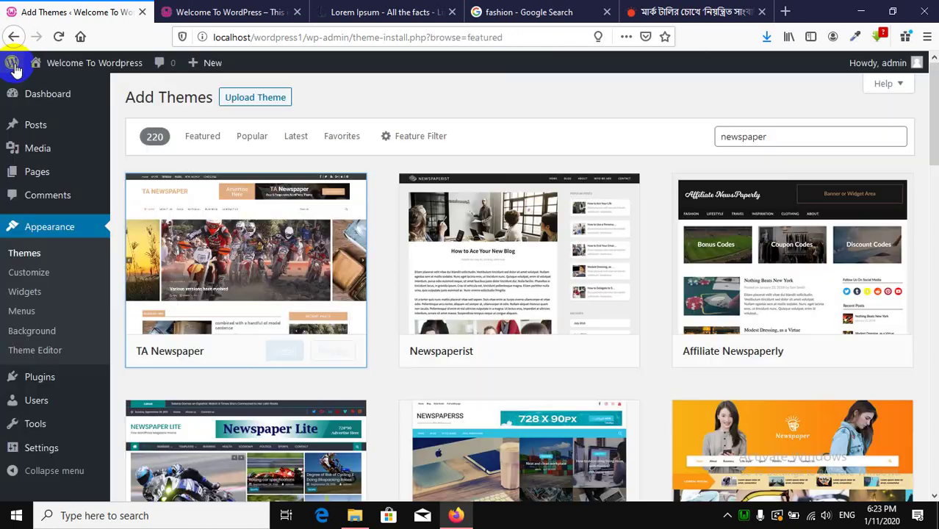
click(230, 8)
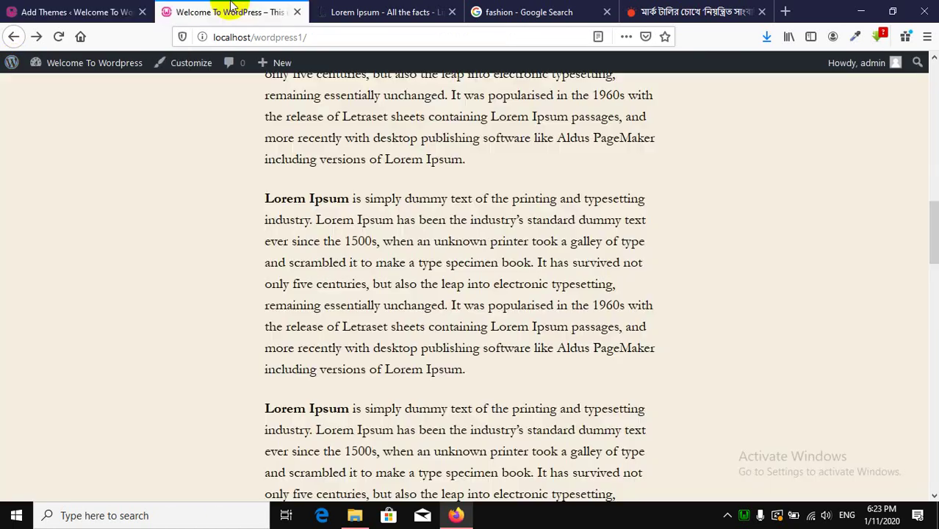
Scroll to the top of the front page and return to the 'newspaper' theme results.
scroll(775, 334, up, 10)
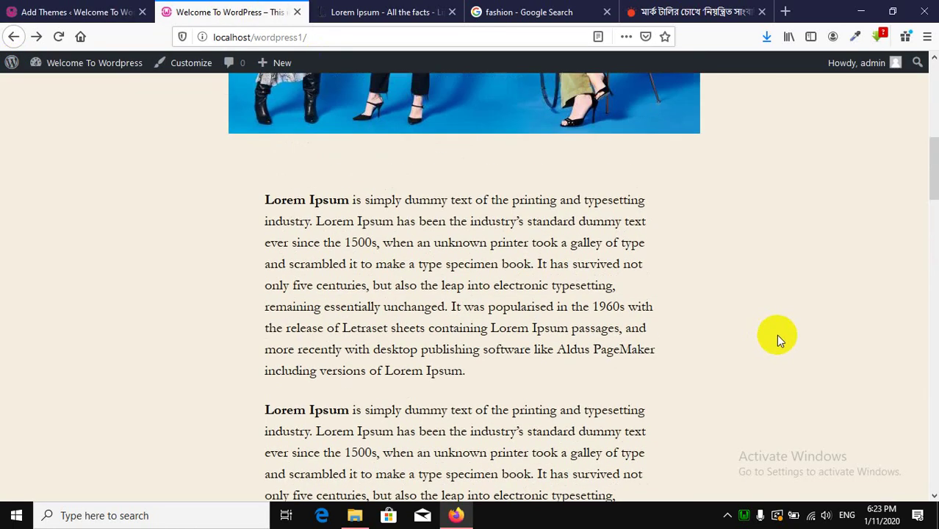
scroll(775, 334, up, 2)
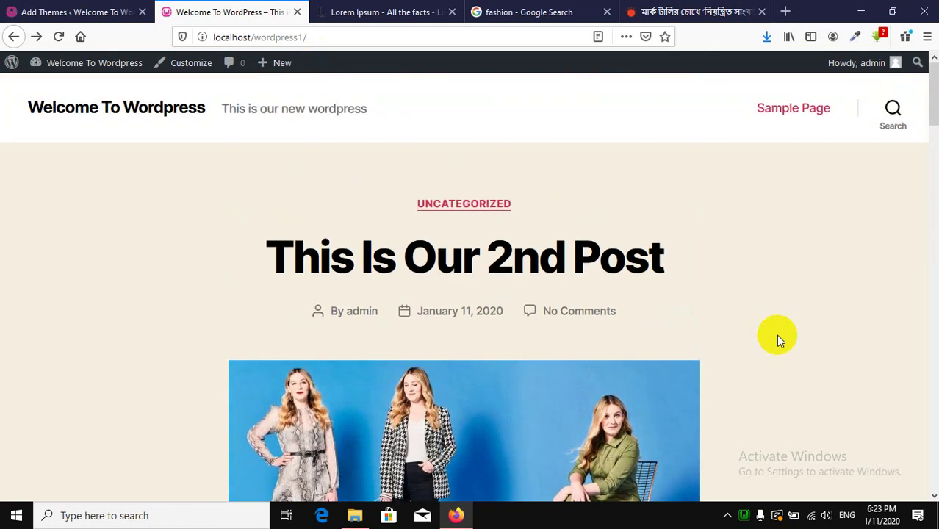
click(128, 10)
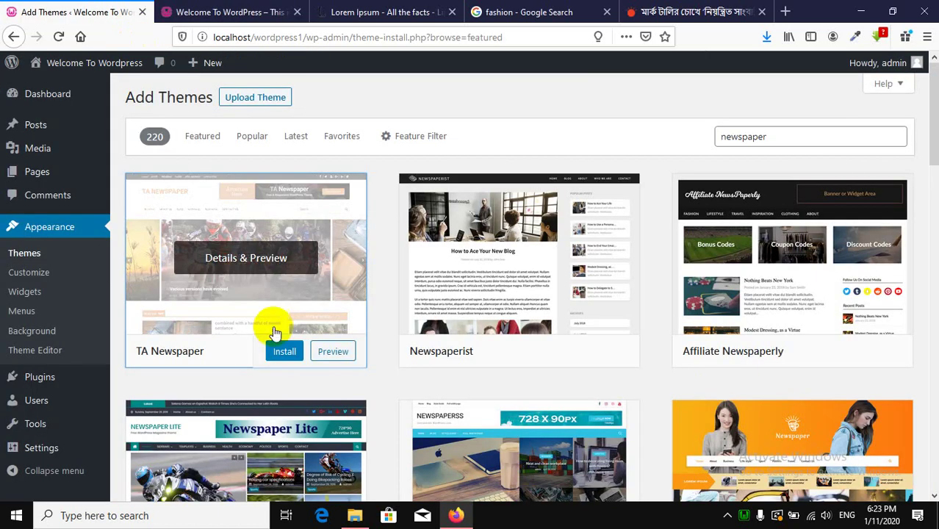
Install and activate the newspaperss theme, then view the site's front page.
scroll(363, 355, down, 8)
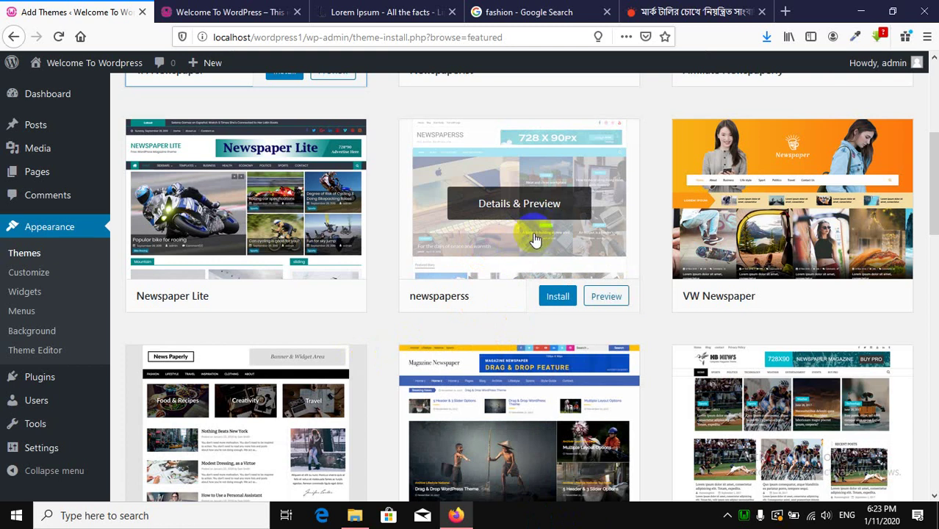
click(557, 297)
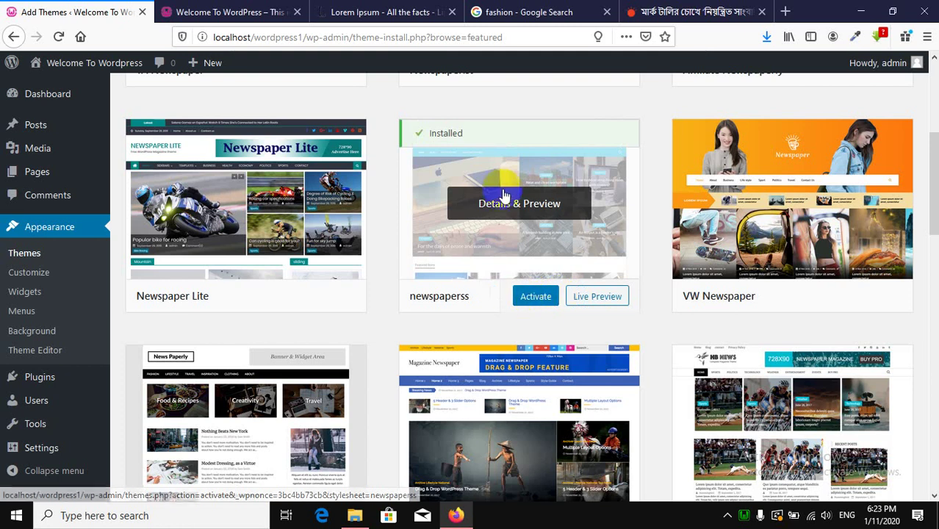
click(535, 296)
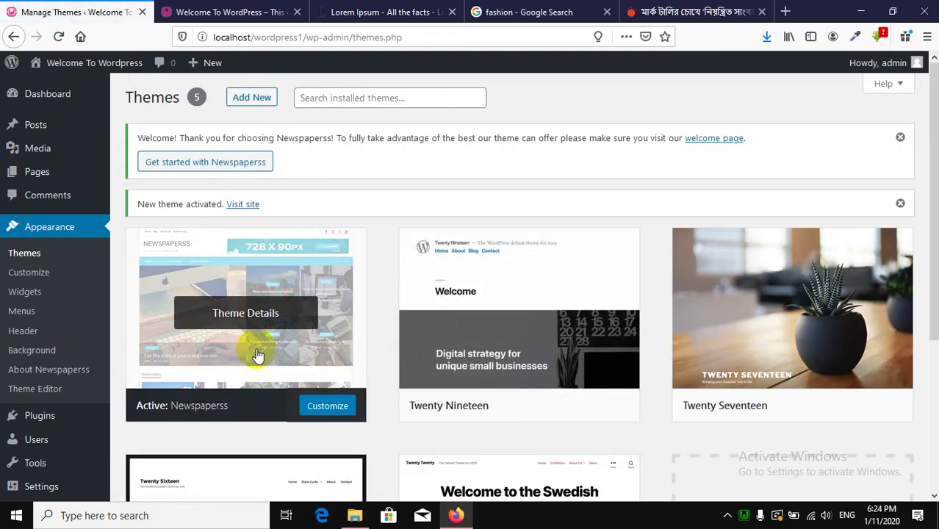
click(185, 23)
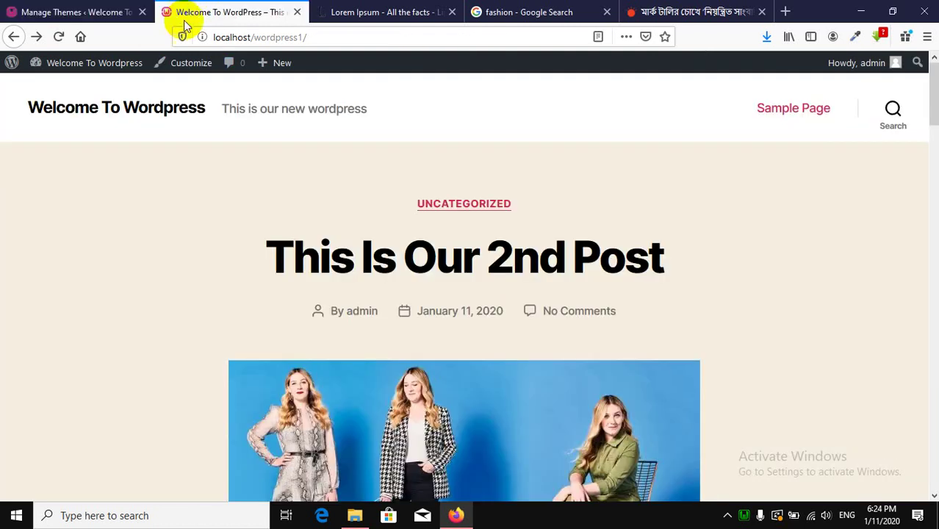
Reload the front page and scroll through the new Newspaperss layout.
click(59, 37)
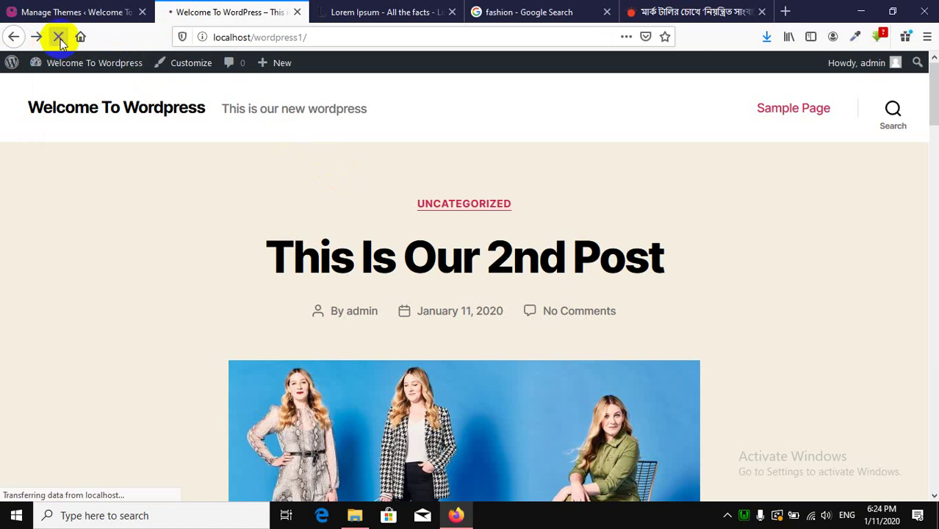
scroll(662, 404, down, 3)
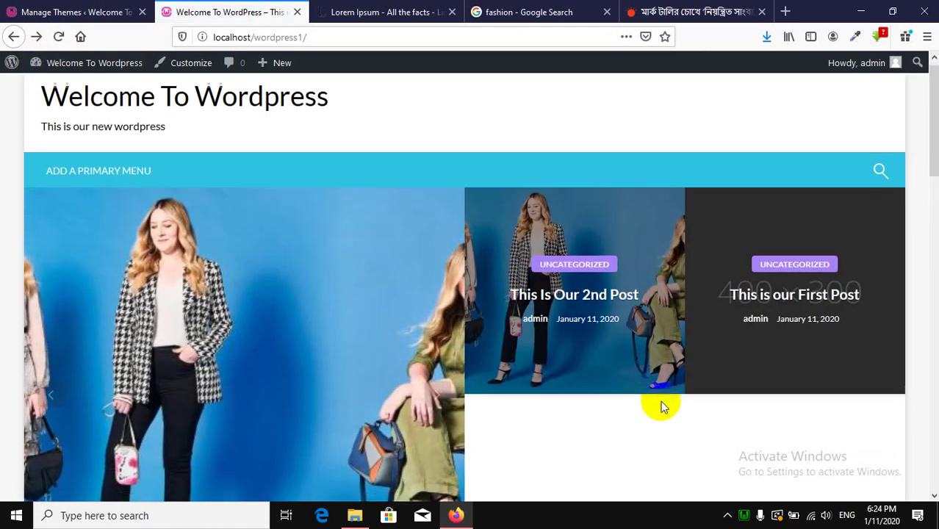
scroll(733, 292, down, 5)
scroll(534, 375, down, 5)
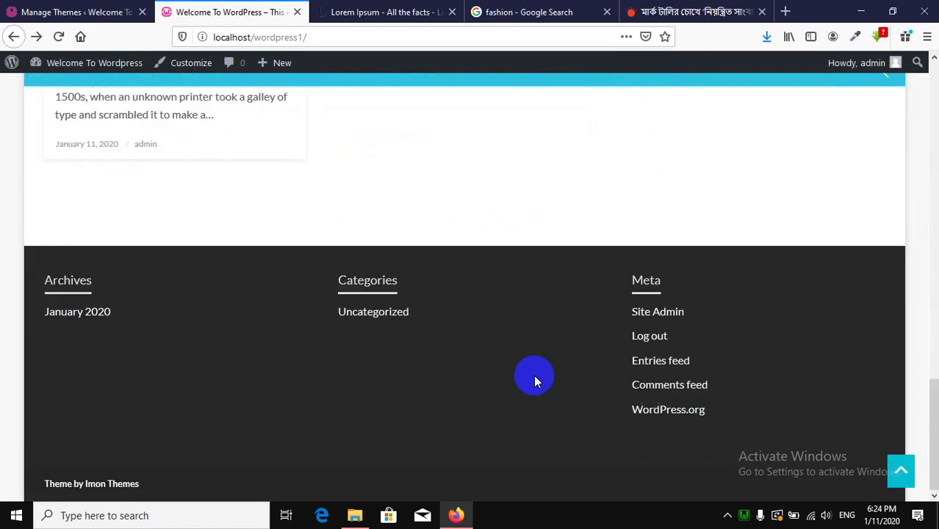
scroll(533, 375, up, 5)
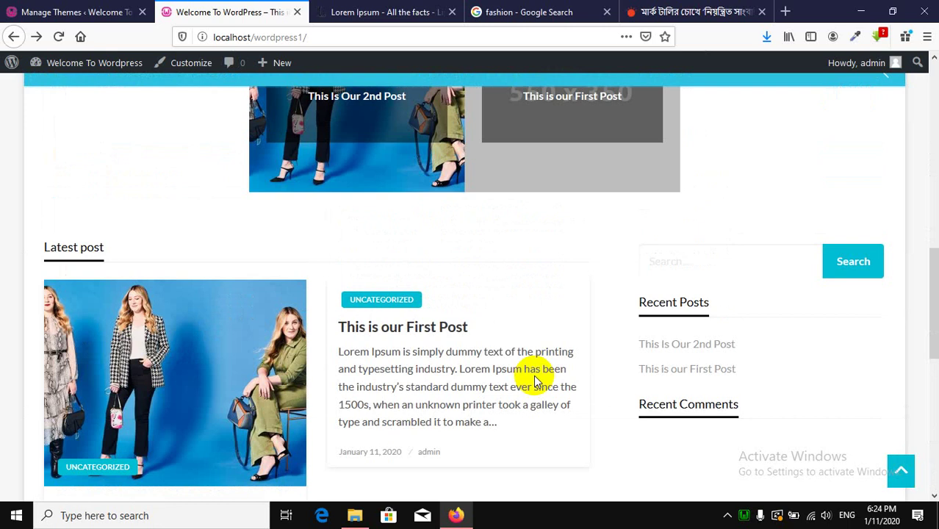
scroll(533, 374, up, 5)
scroll(534, 374, up, 3)
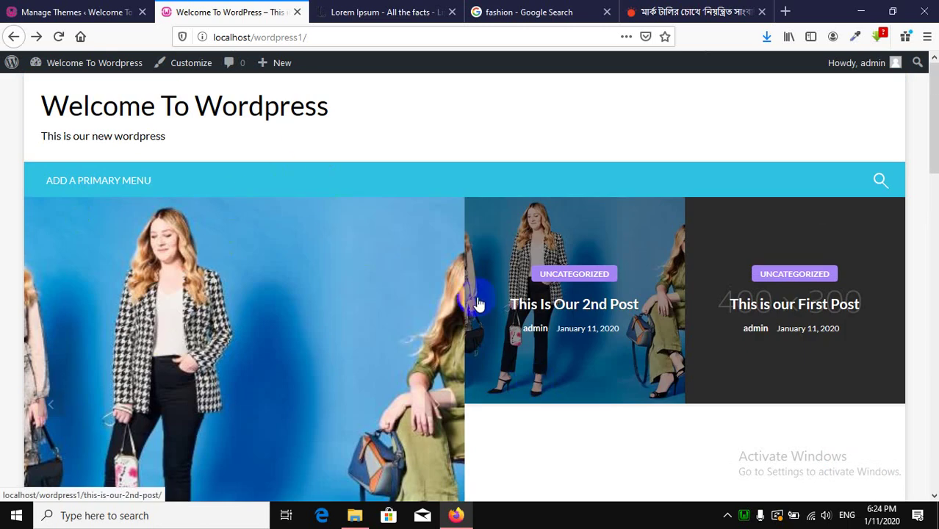
scroll(476, 304, down, 3)
scroll(317, 251, up, 3)
Compare the front page with the Themes page, ending on Themes with Newspaperss active.
click(116, 10)
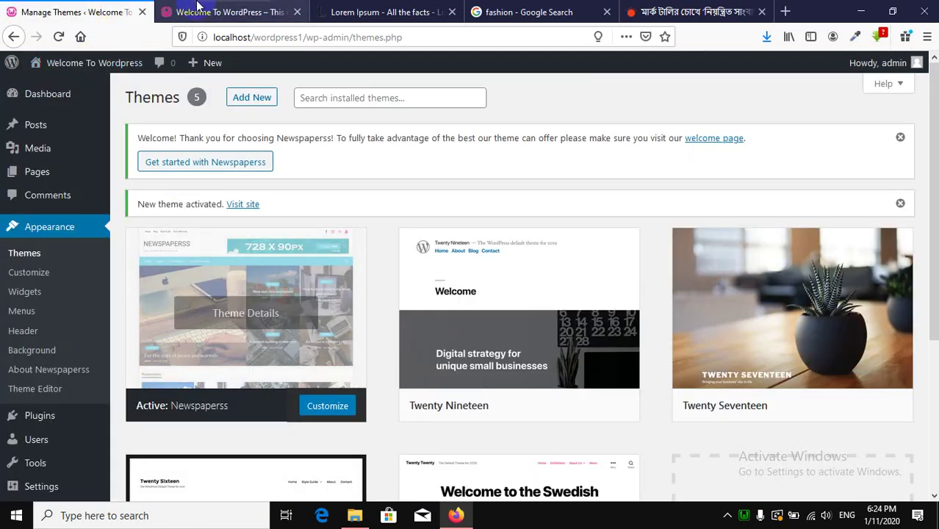
click(221, 12)
scroll(540, 308, down, 6)
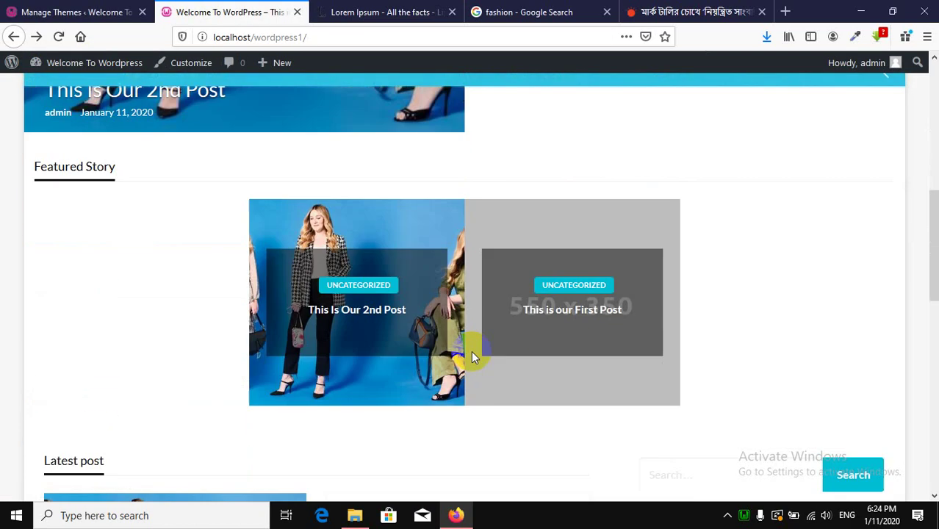
scroll(472, 356, up, 4)
scroll(446, 231, up, 2)
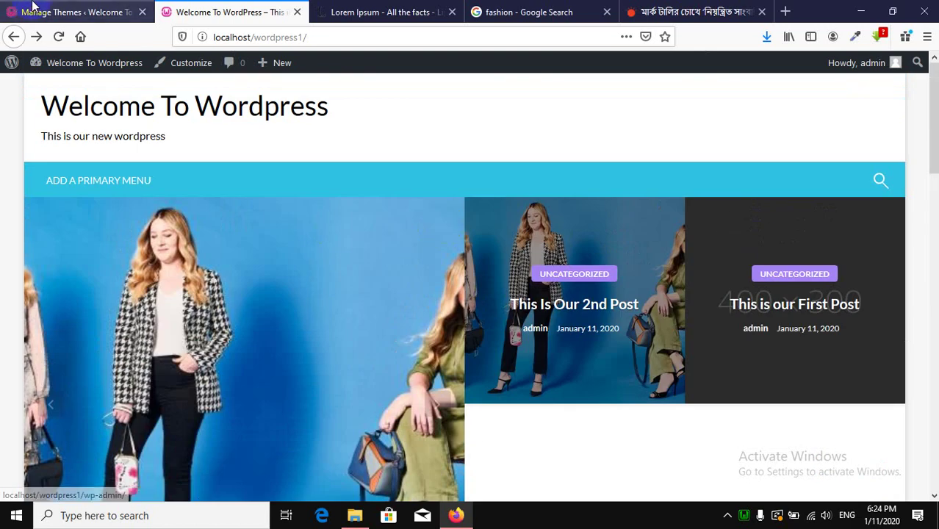
click(74, 10)
click(220, 9)
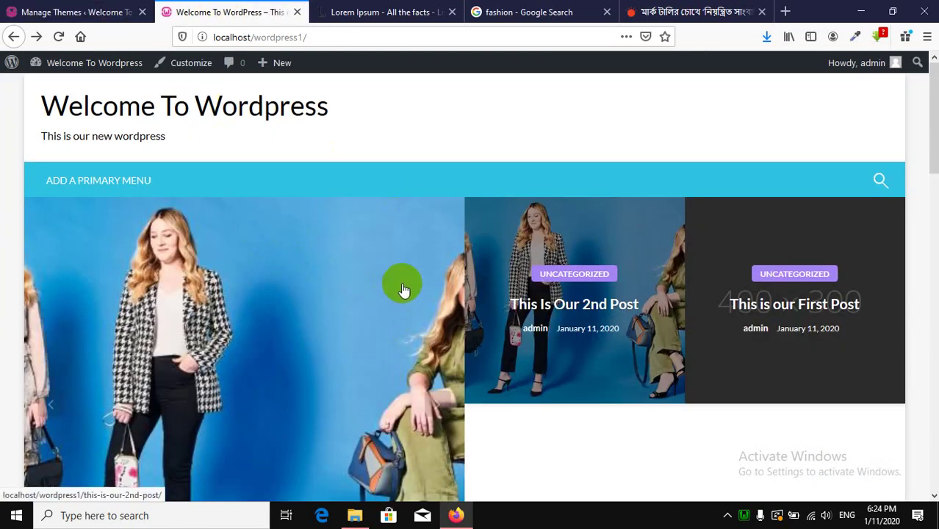
click(22, 11)
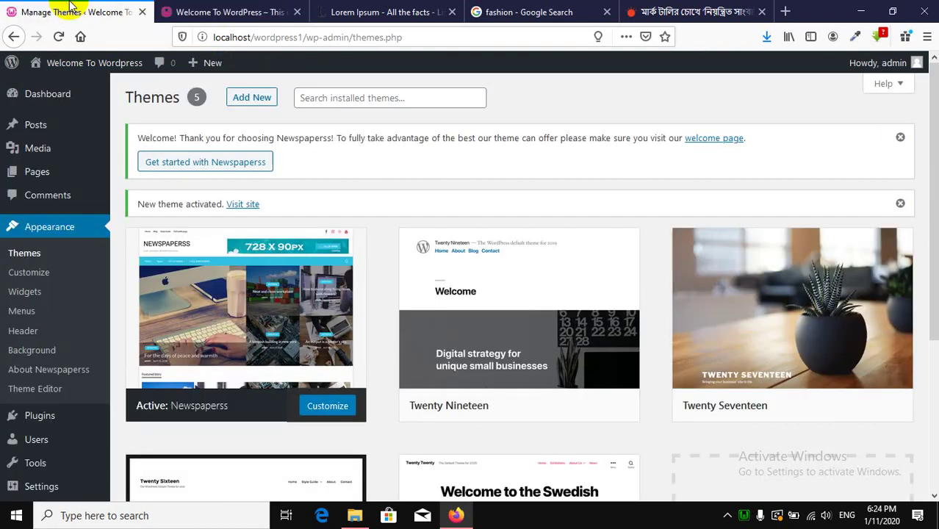
mouse_move(24, 179)
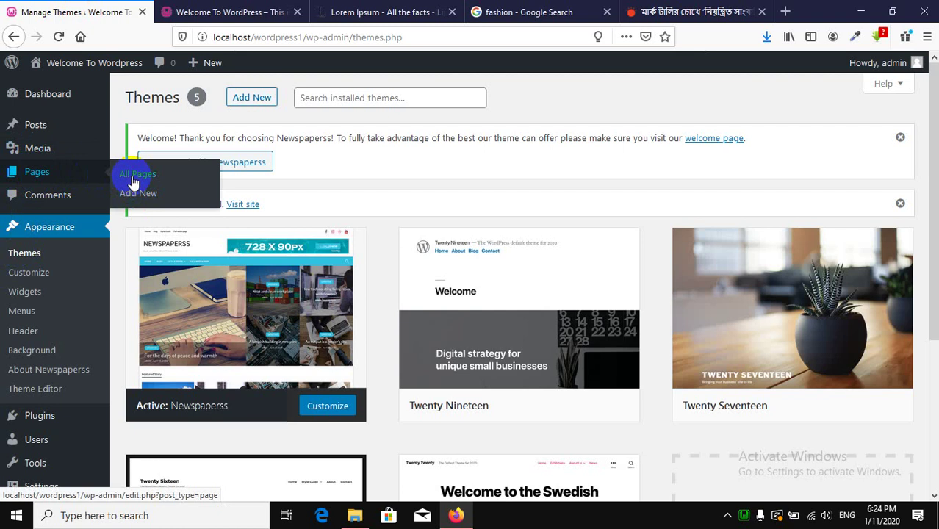
Select Privacy Policy and Sample Page and move both to the Trash via Bulk Actions.
click(28, 176)
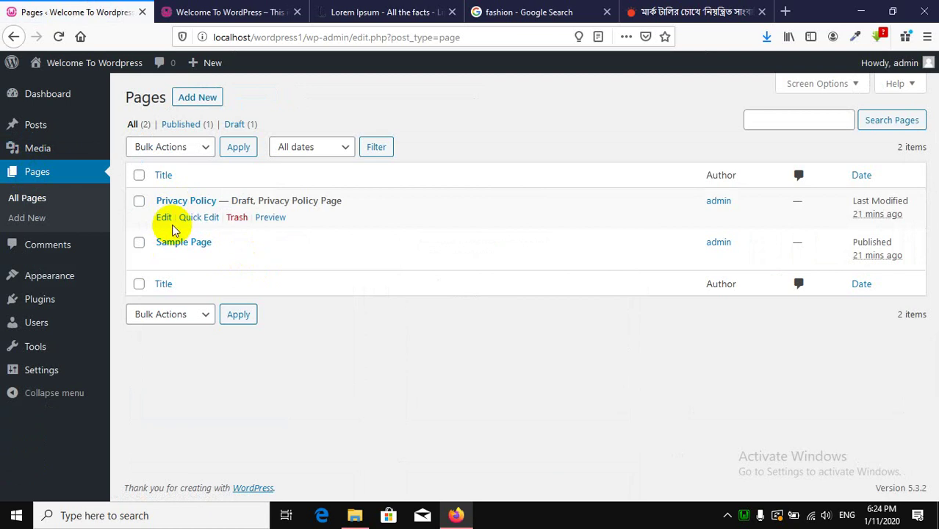
click(141, 284)
click(186, 316)
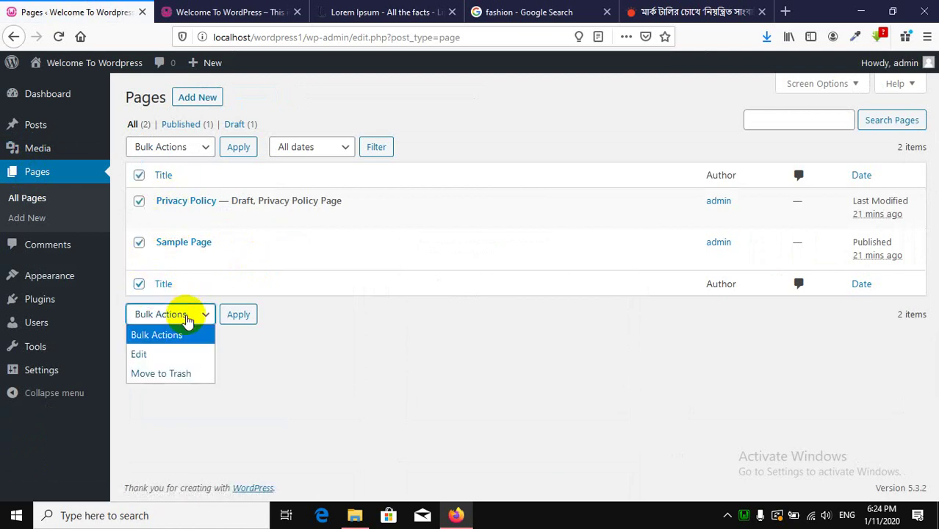
click(409, 361)
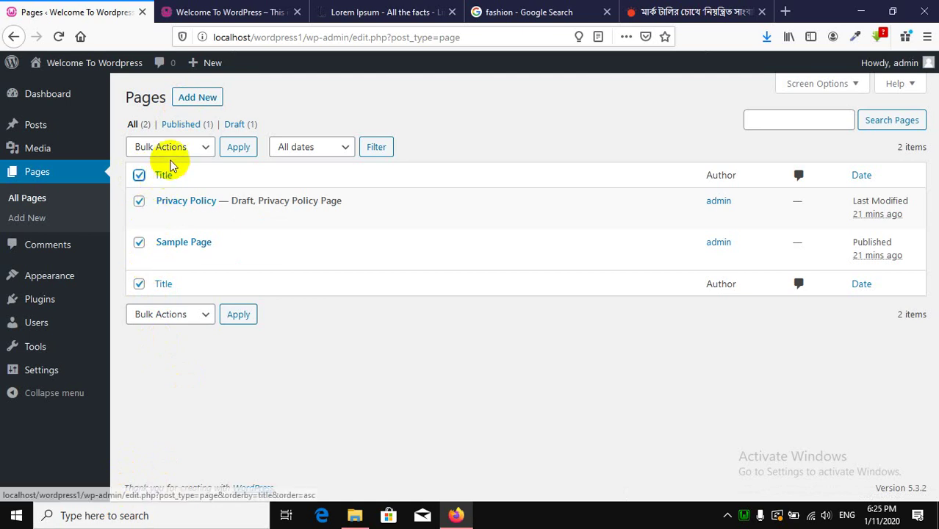
click(177, 152)
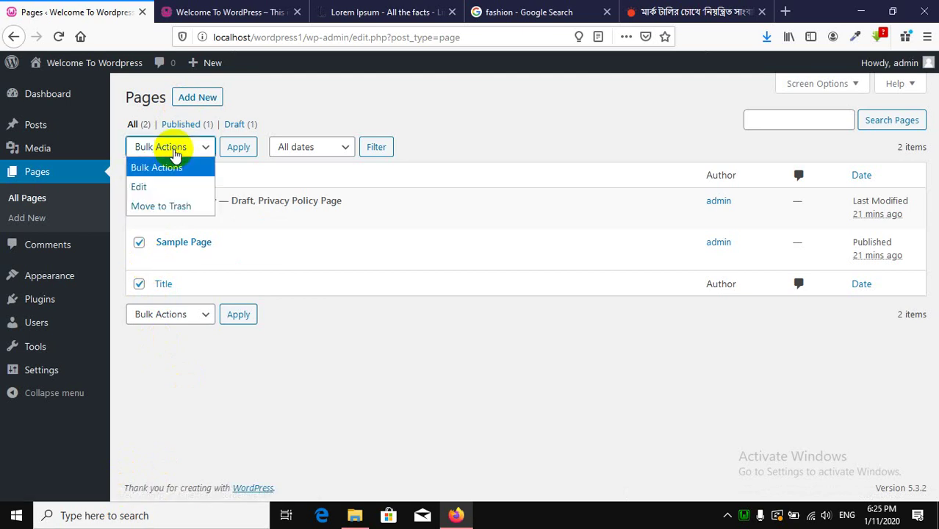
click(166, 209)
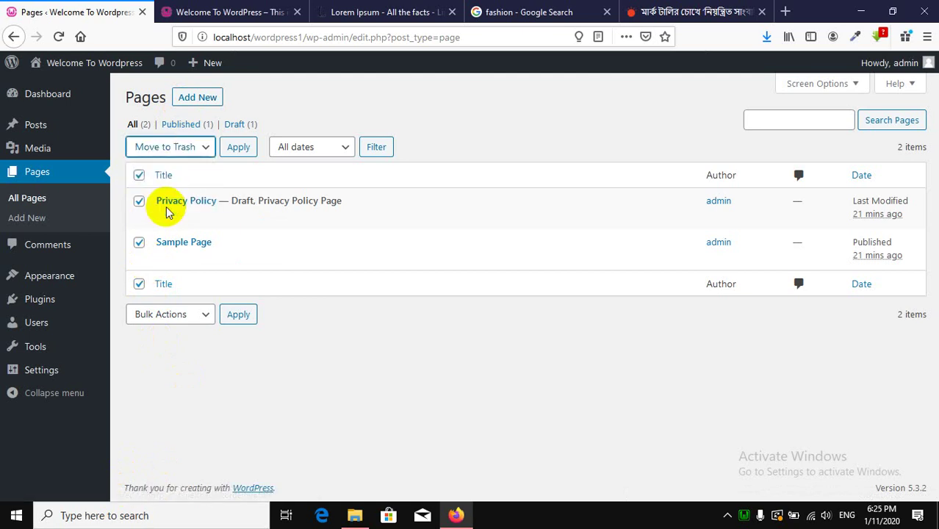
click(239, 155)
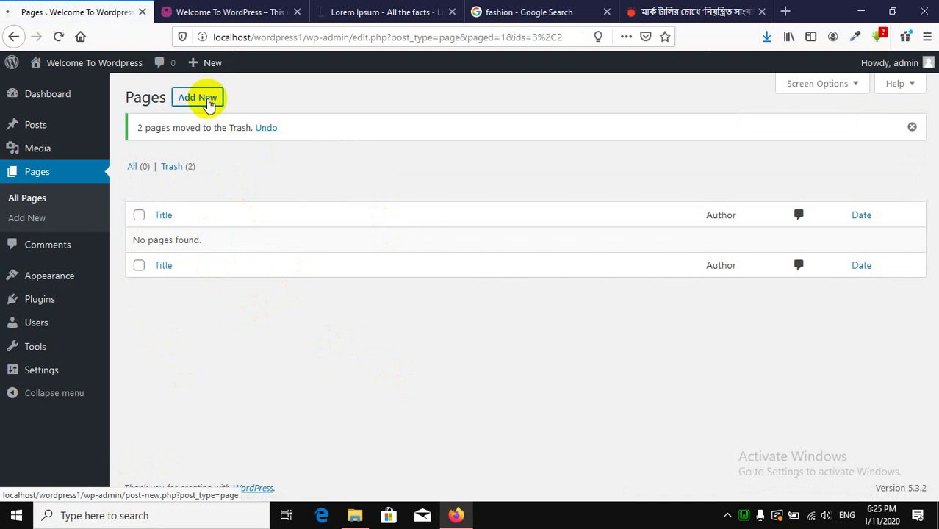
Create and publish a new page titled 'Home Page'.
click(208, 104)
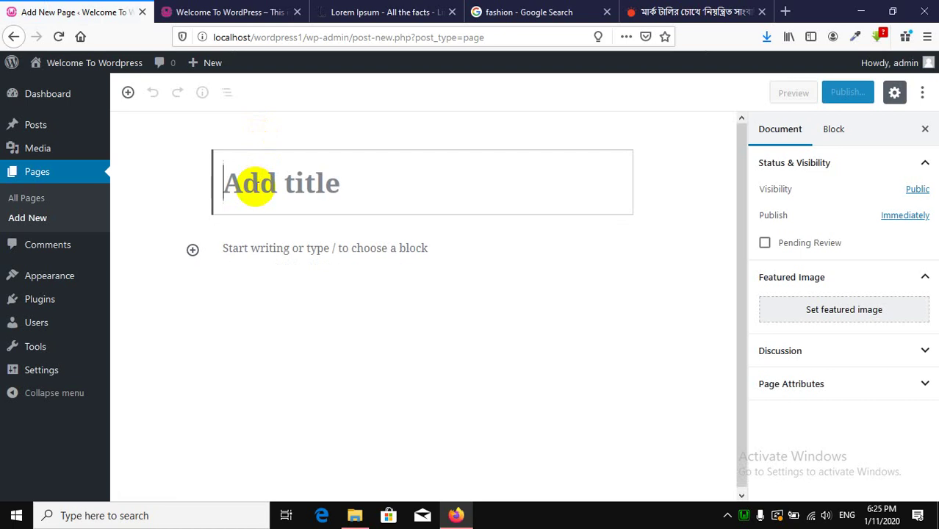
text(Home)
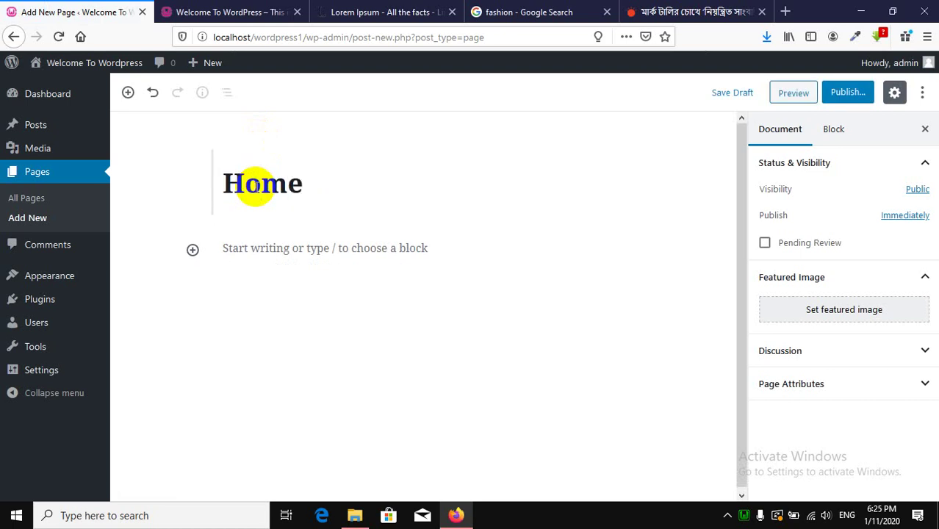
text( Page)
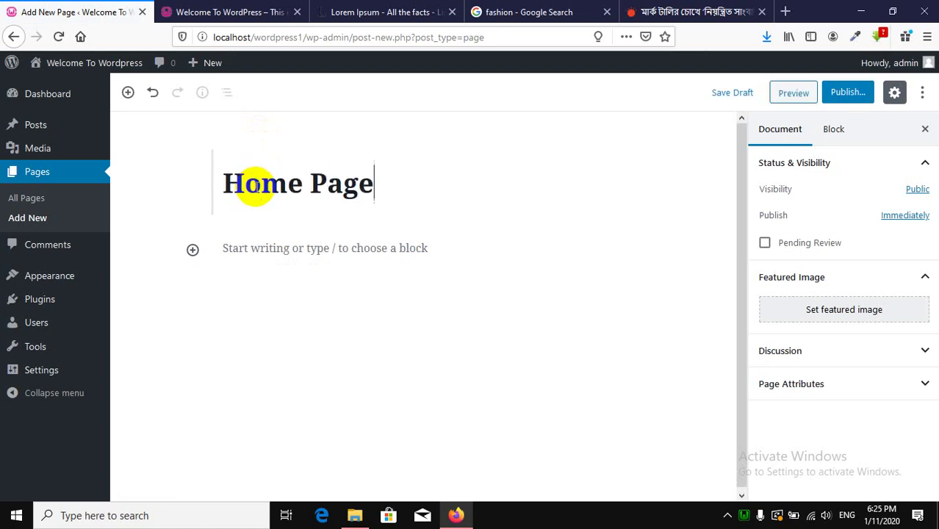
click(841, 93)
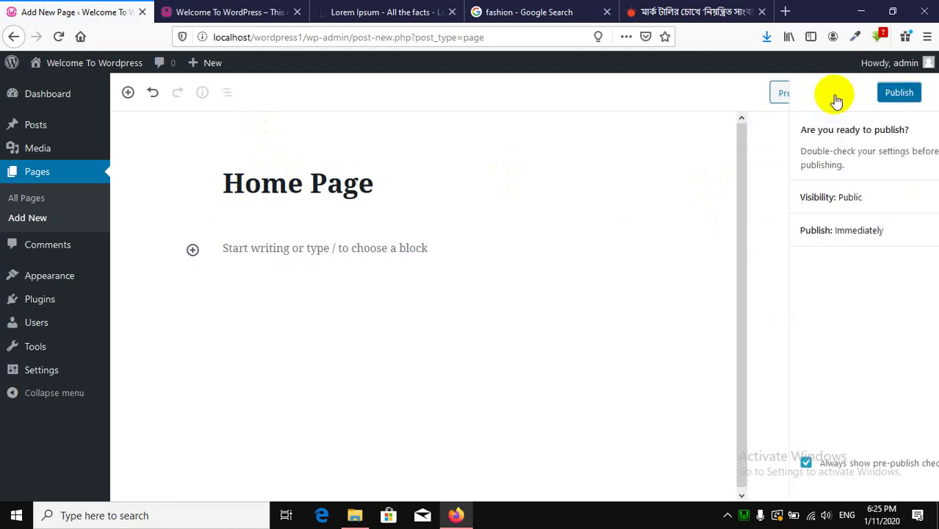
click(852, 94)
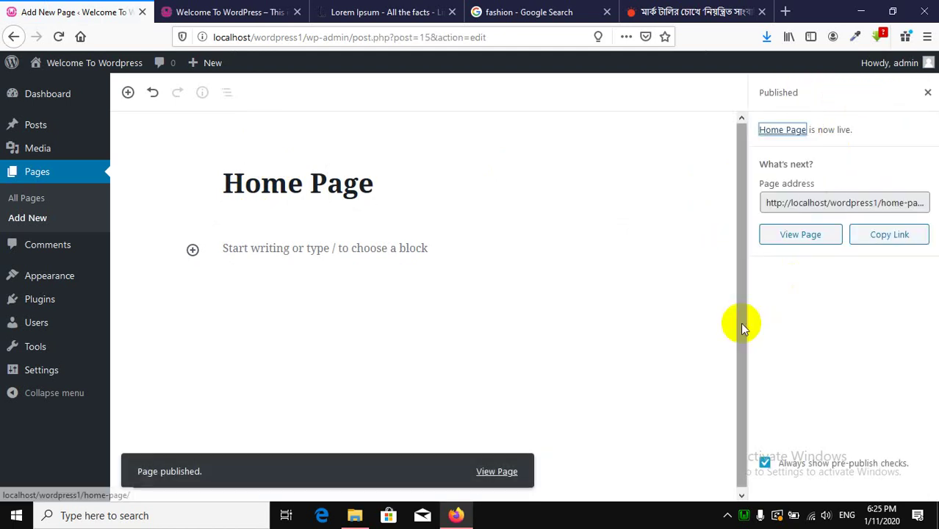
click(926, 93)
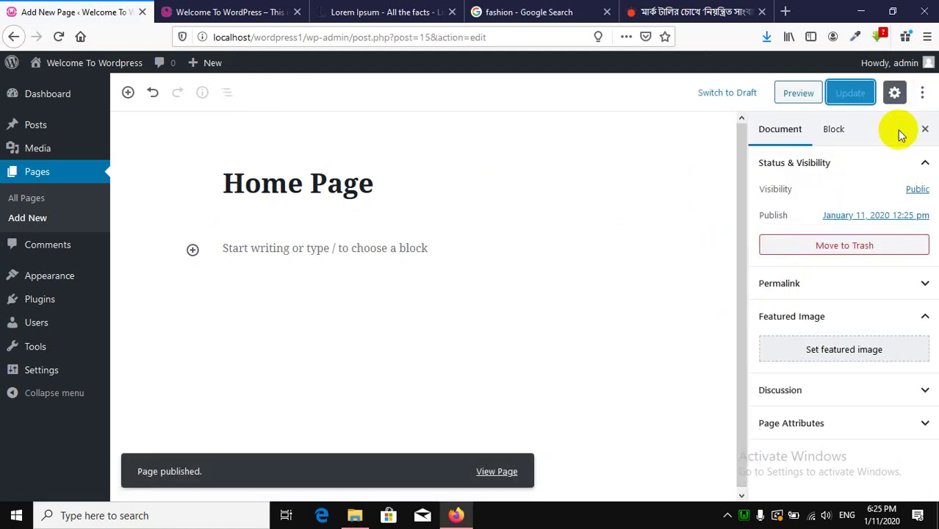
Confirm the Home Page template in Page Attributes stays Default template.
click(823, 420)
scroll(819, 411, down, 1)
click(814, 444)
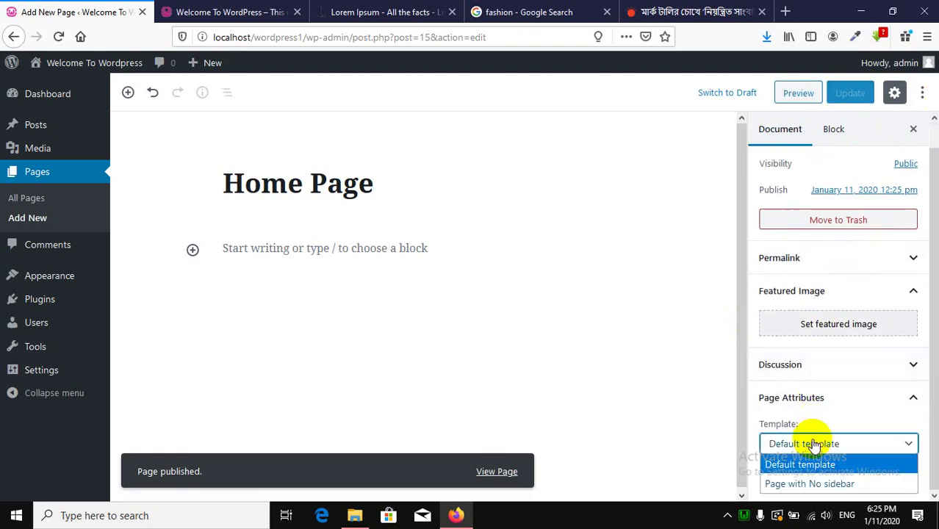
click(814, 443)
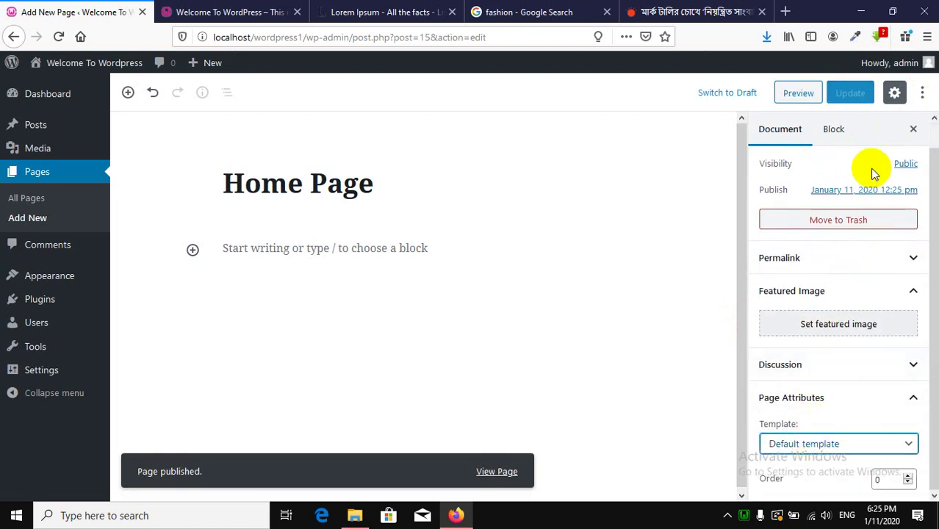
click(913, 130)
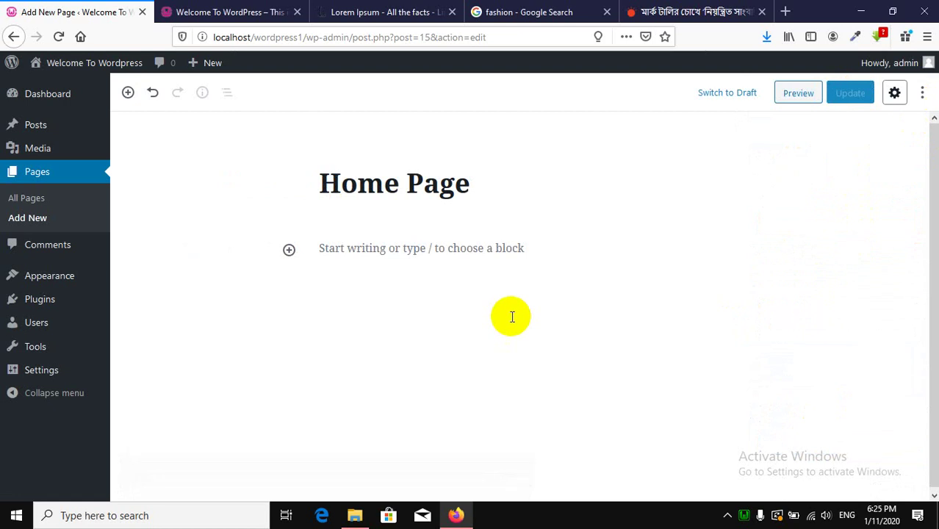
click(43, 201)
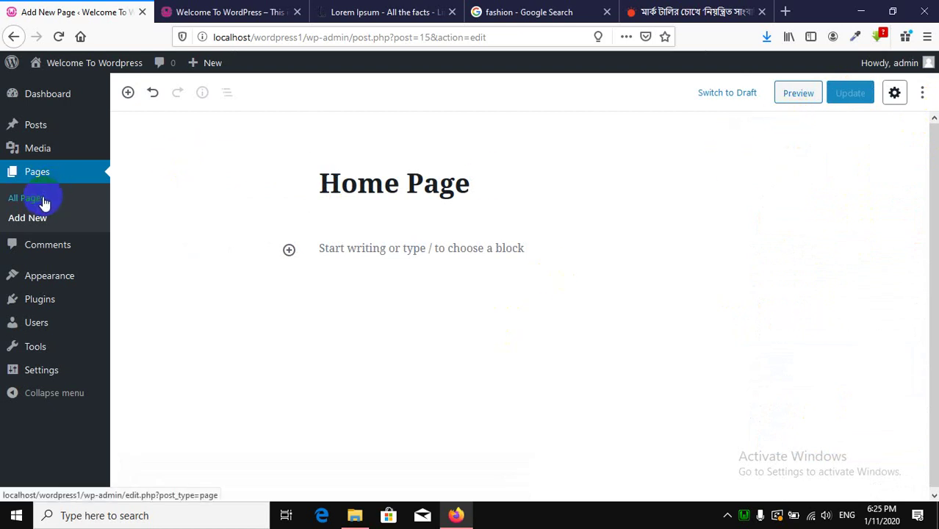
Create and publish a page titled 'News', then view the All Pages list.
click(37, 220)
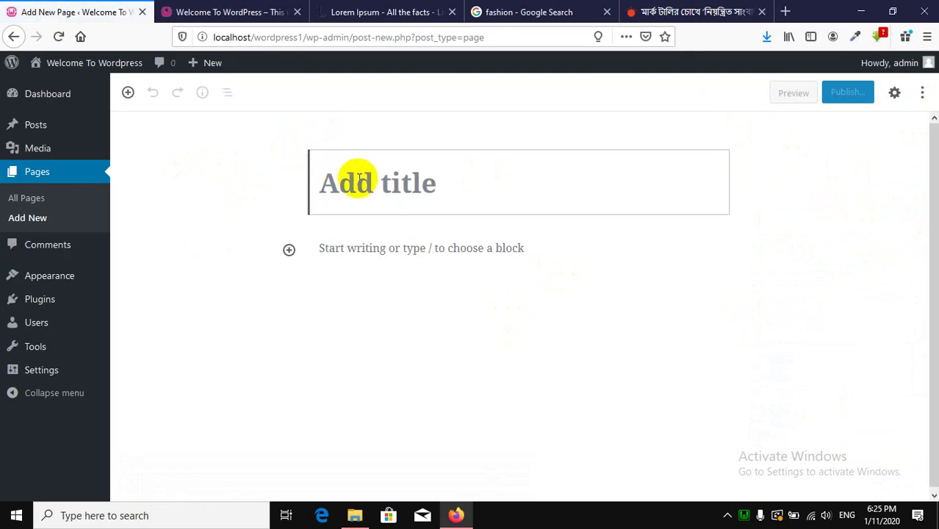
text(News)
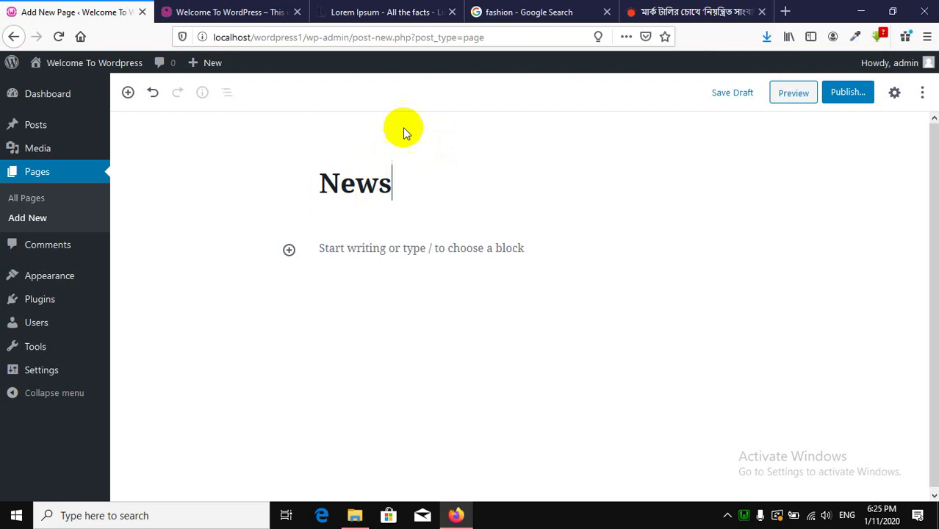
click(837, 95)
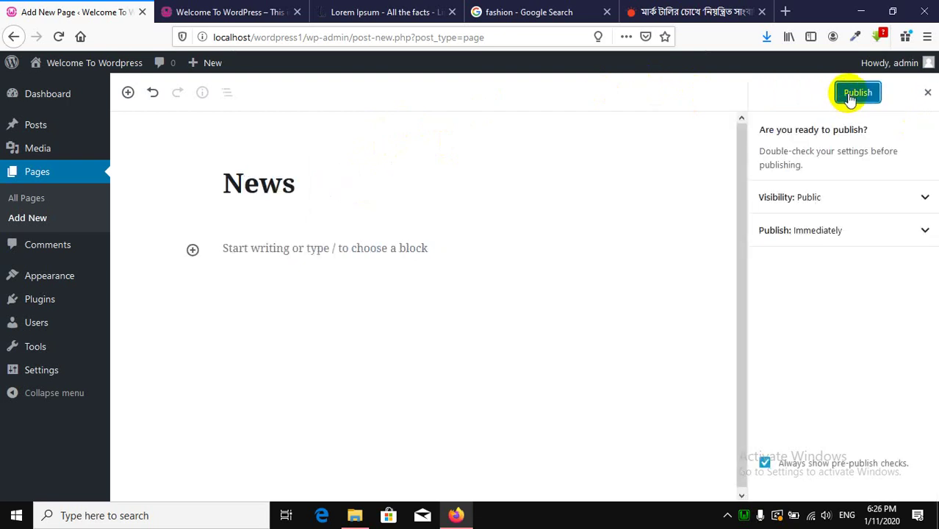
click(849, 98)
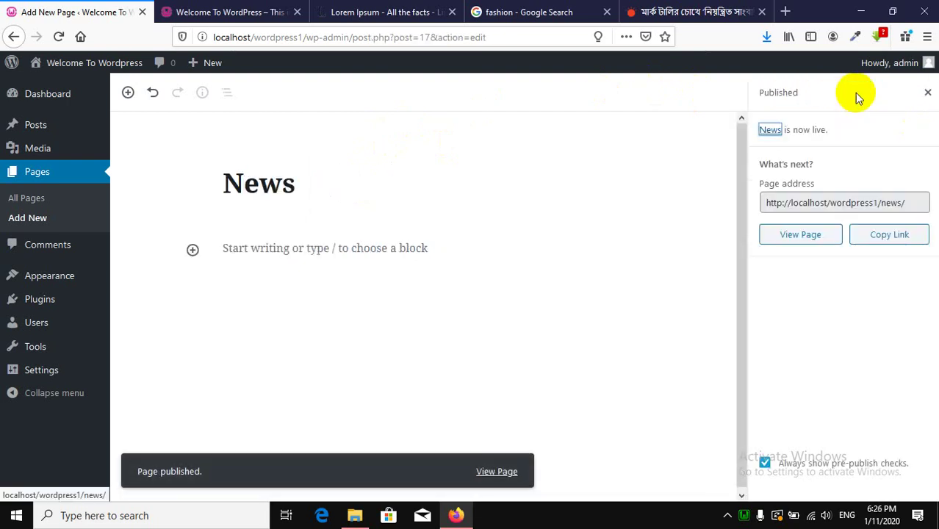
click(42, 206)
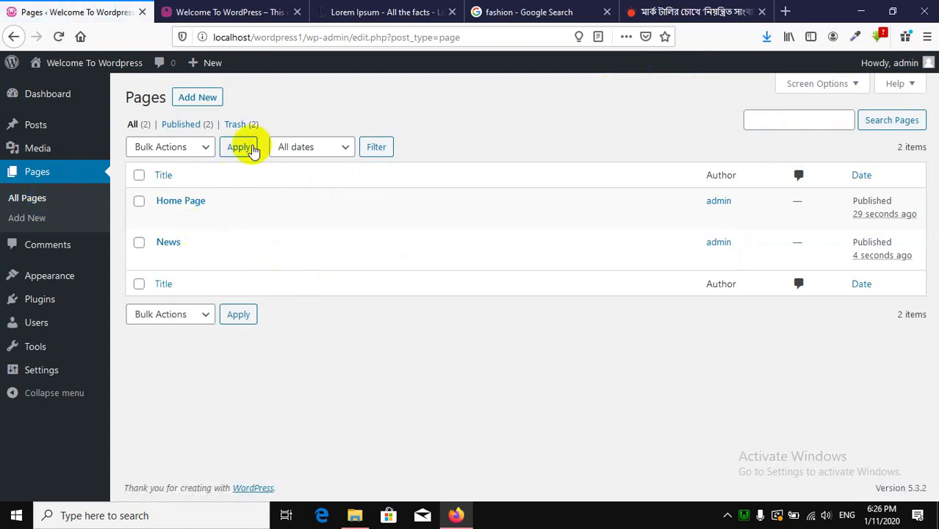
Reload the site front page to confirm it still shows the latest posts.
click(64, 77)
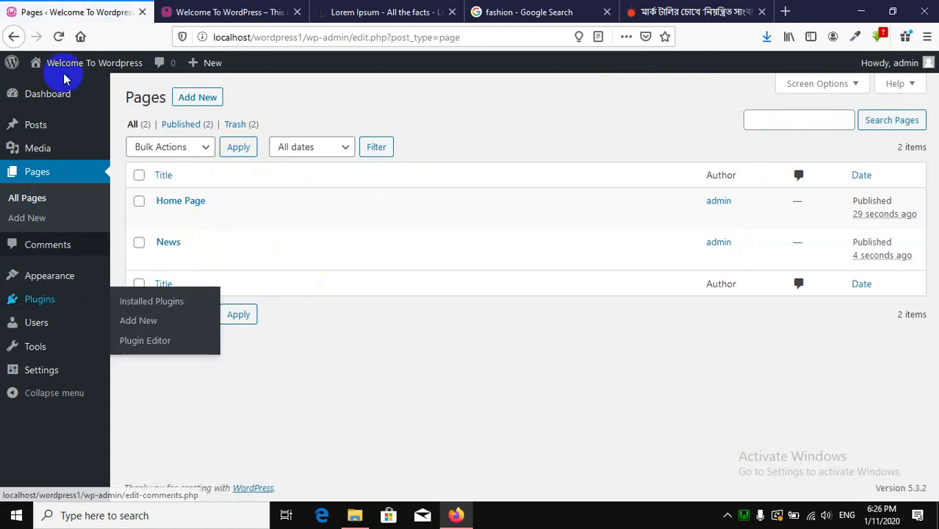
click(361, 43)
key(Return)
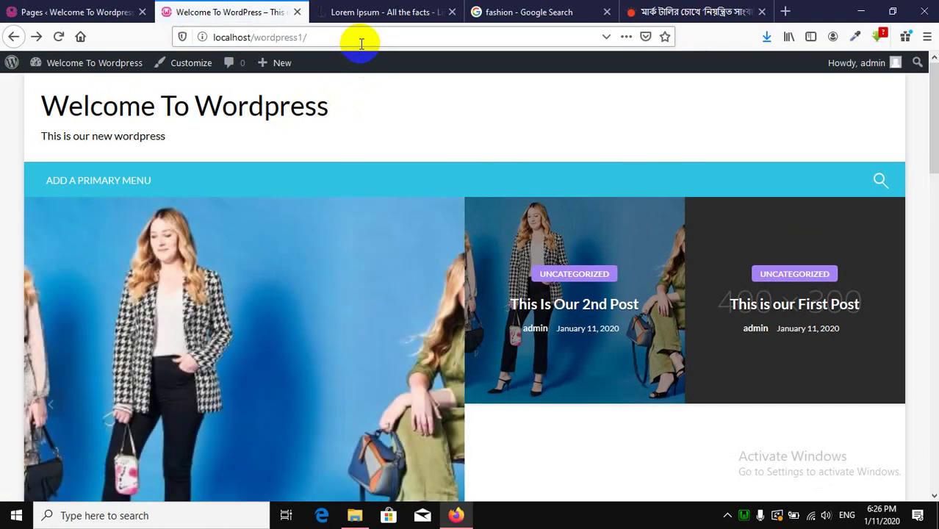
click(63, 7)
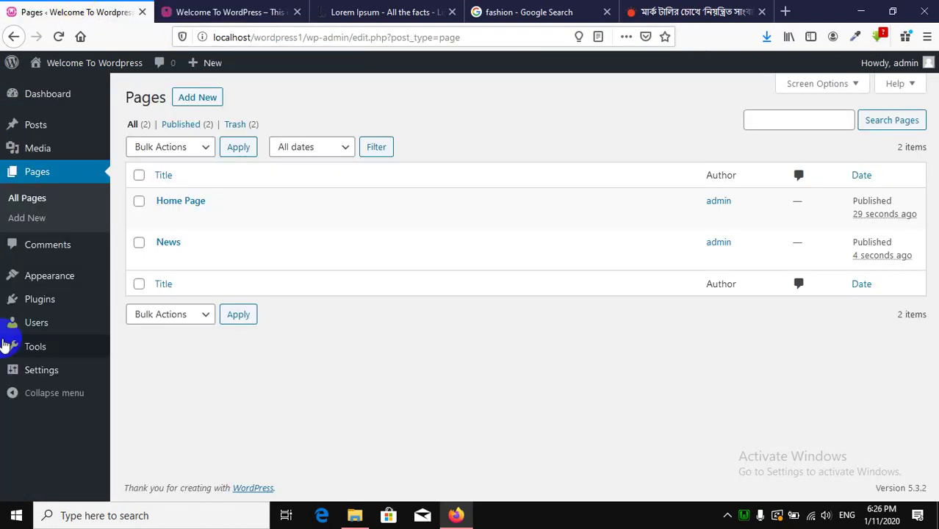
click(195, 9)
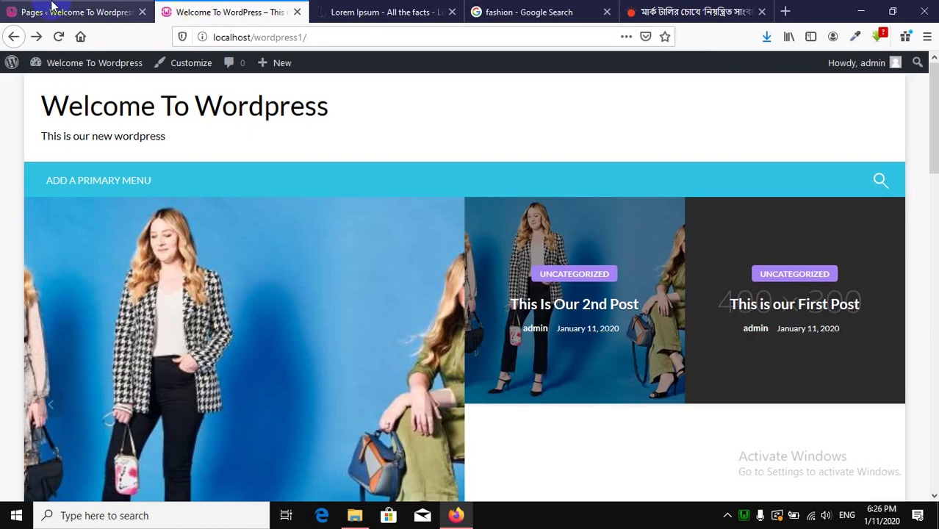
Go to Settings > Reading in the WordPress admin.
click(88, 11)
click(38, 283)
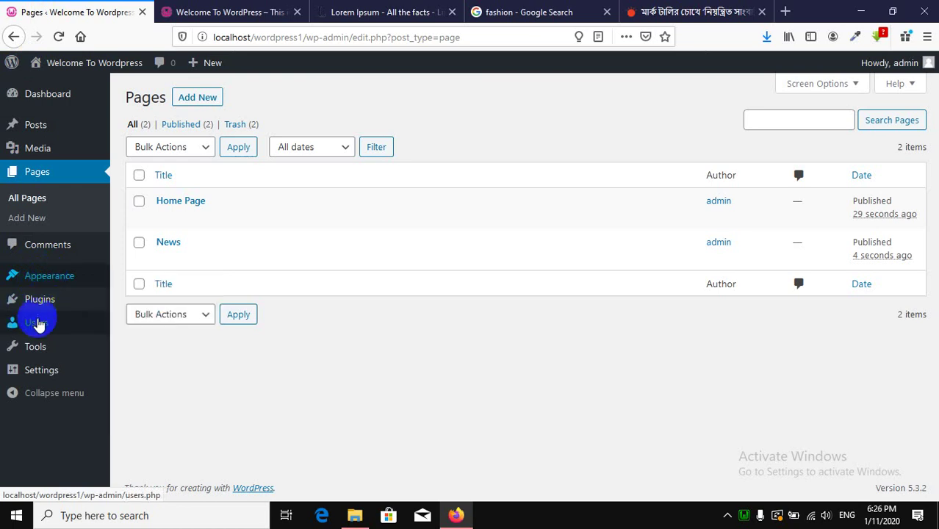
mouse_move(63, 378)
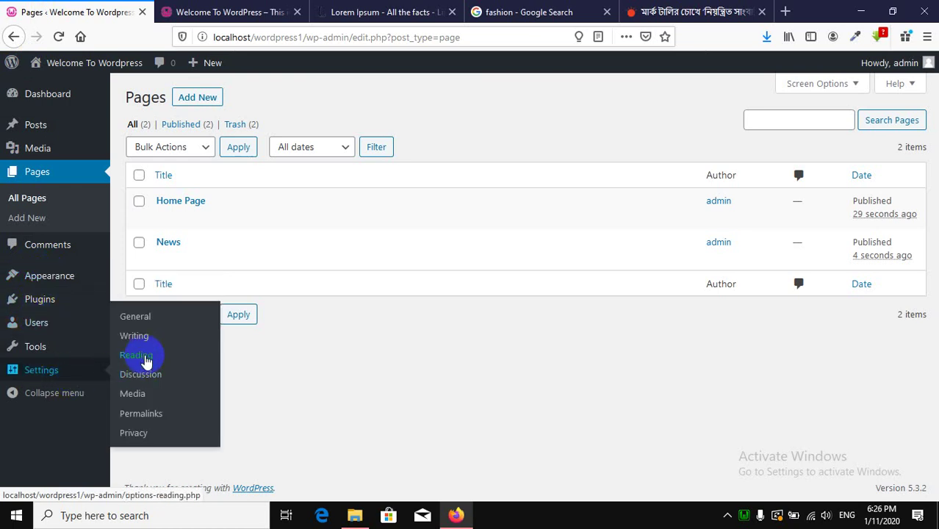
click(137, 354)
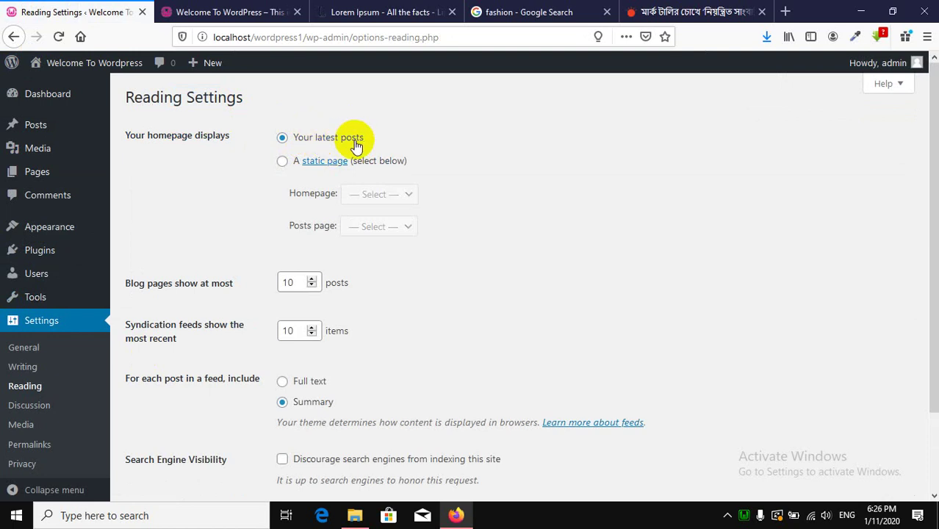
Make the homepage the static Home Page with News as the posts page, and save.
click(284, 165)
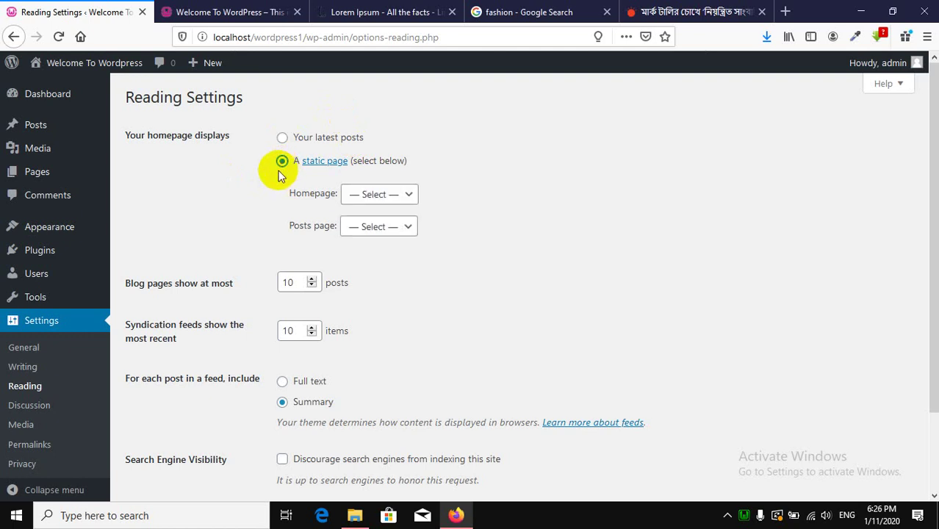
click(366, 196)
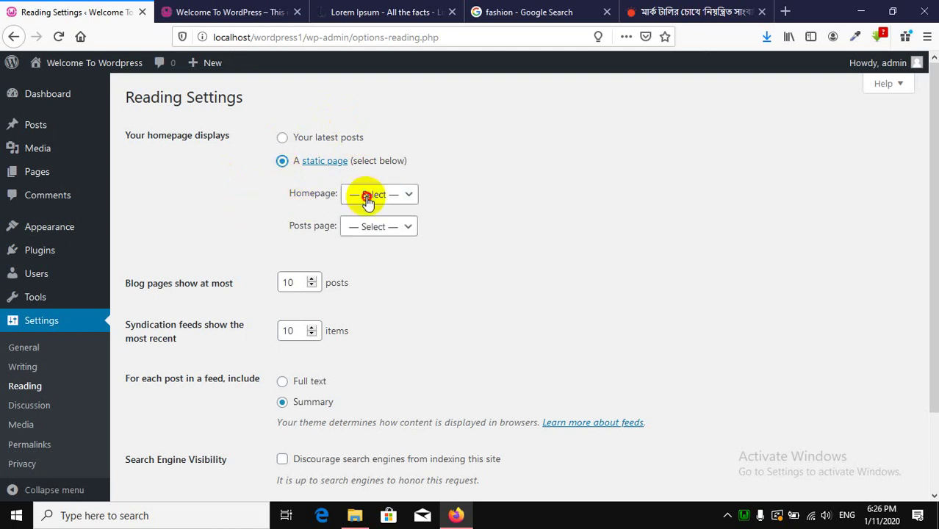
click(373, 235)
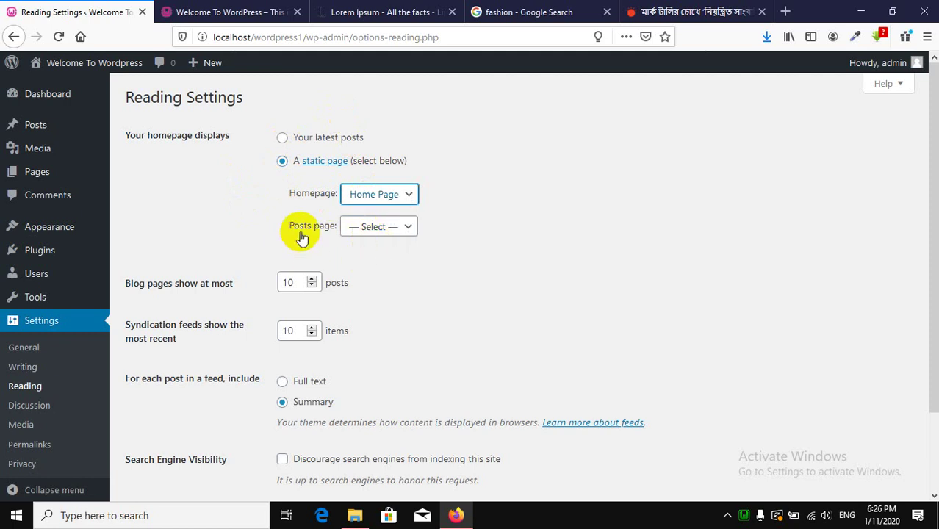
click(383, 229)
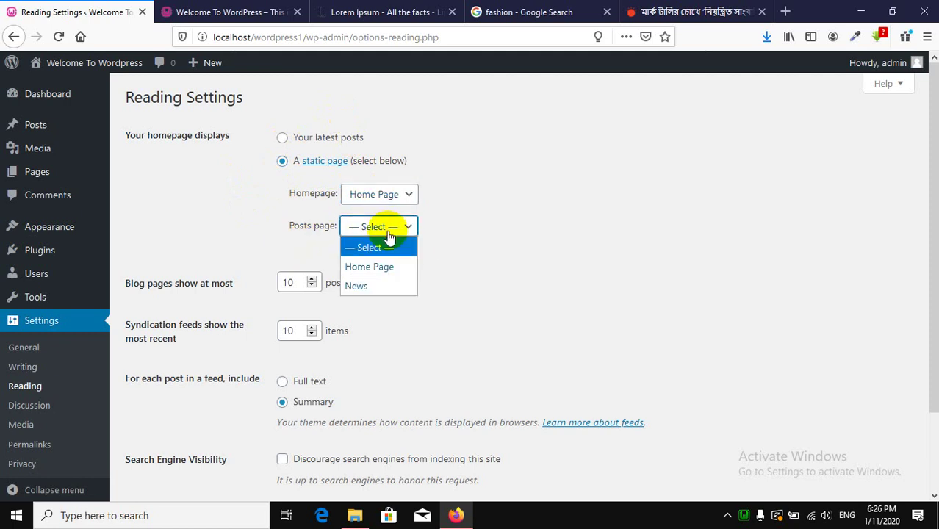
click(371, 286)
scroll(403, 294, down, 2)
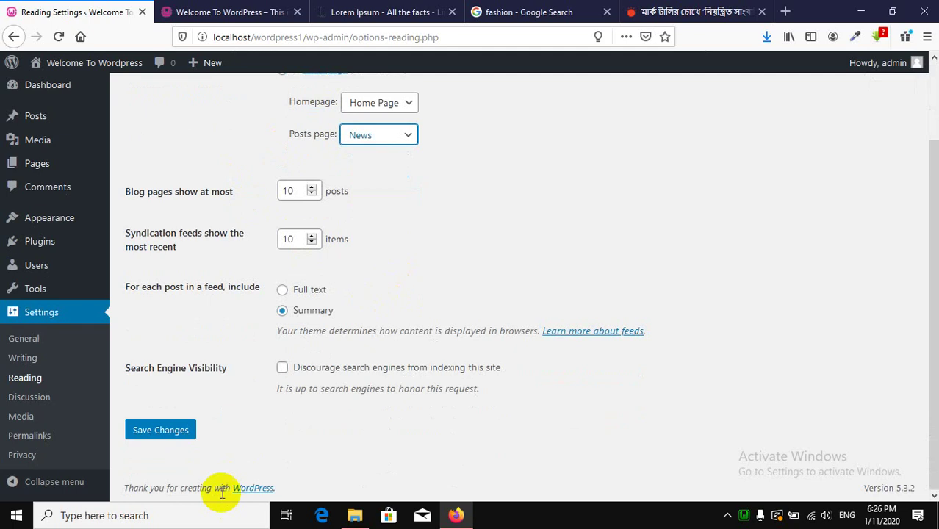
click(179, 431)
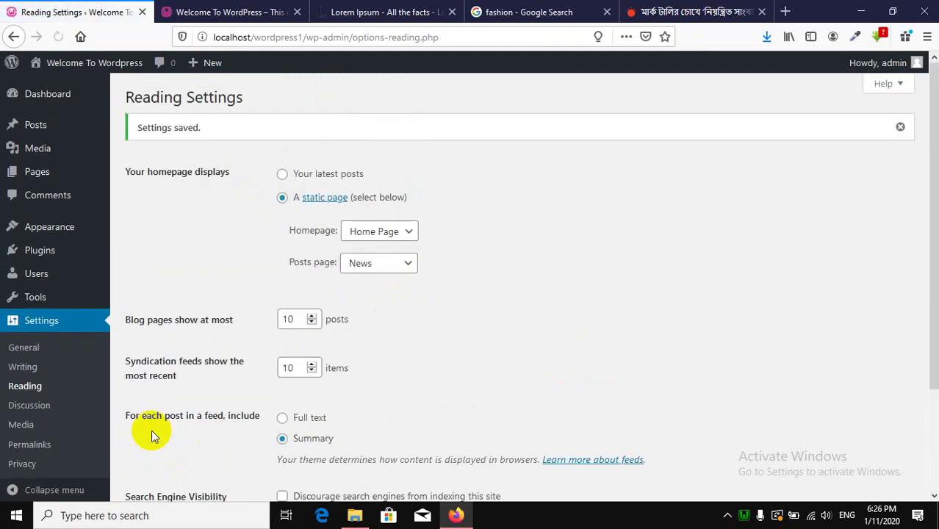
click(184, 11)
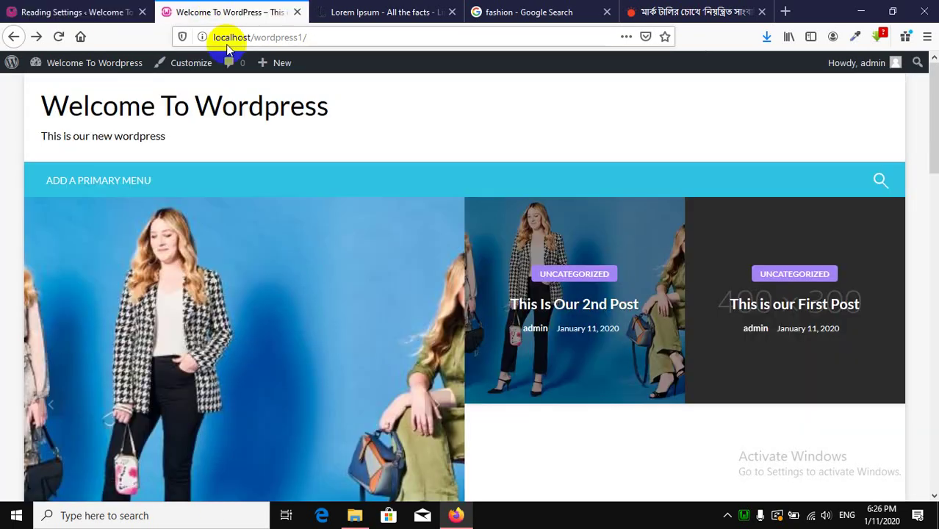
Reload the front page and scroll through it to see the static Home Page.
click(57, 38)
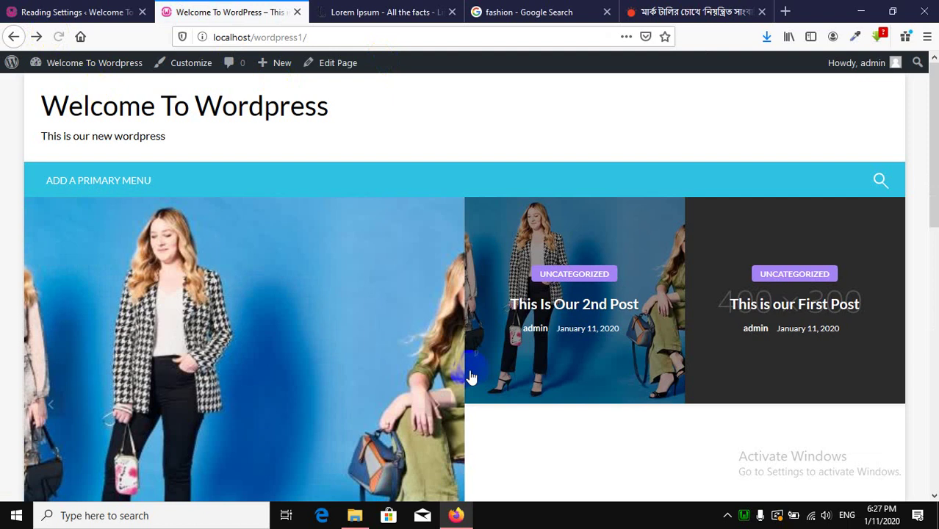
scroll(383, 246, down, 8)
scroll(388, 320, up, 3)
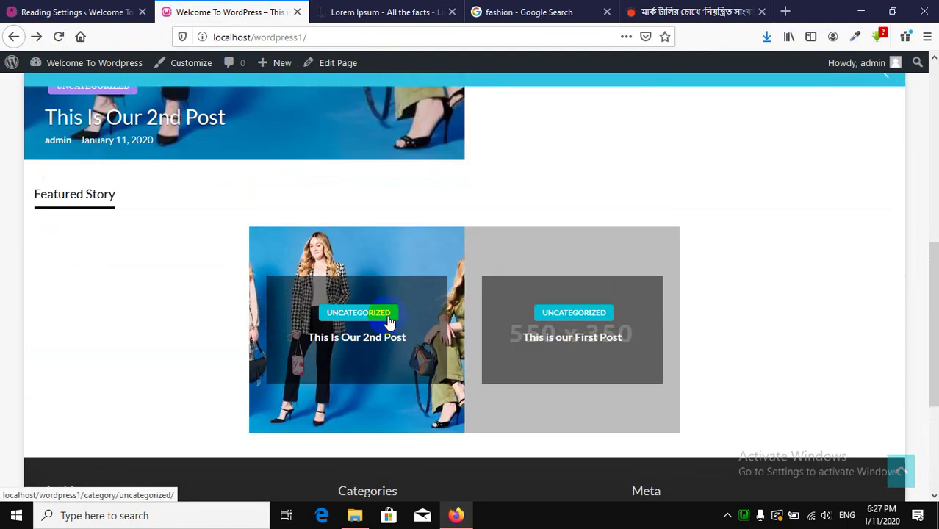
scroll(314, 323, up, 3)
scroll(334, 346, down, 6)
scroll(338, 352, up, 6)
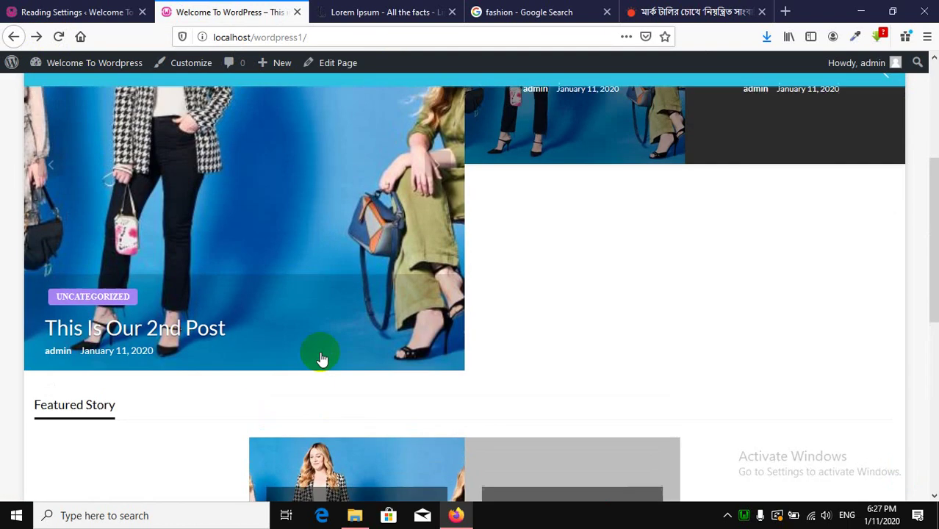
scroll(322, 359, down, 6)
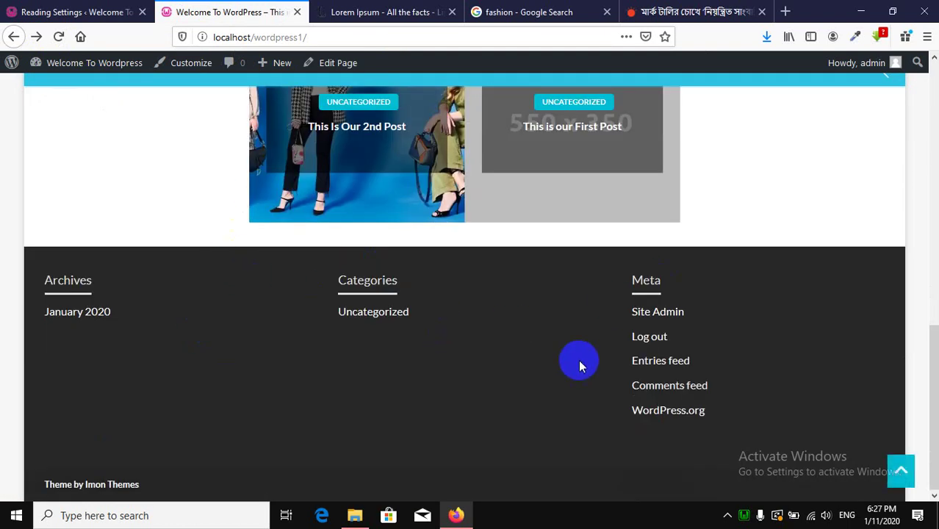
scroll(579, 366, up, 10)
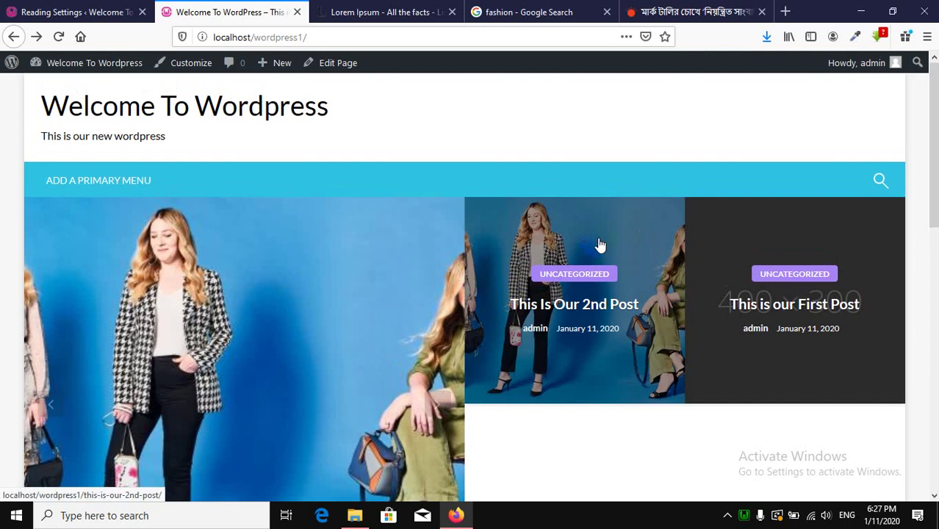
scroll(541, 332, down, 5)
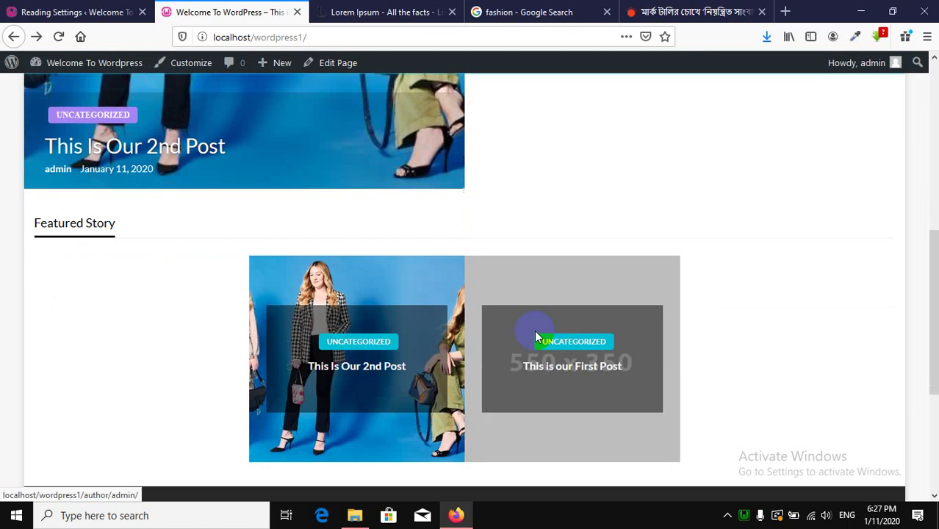
Recheck Reading Settings, then move the Prothom Alo article tab to third position.
click(71, 9)
click(228, 12)
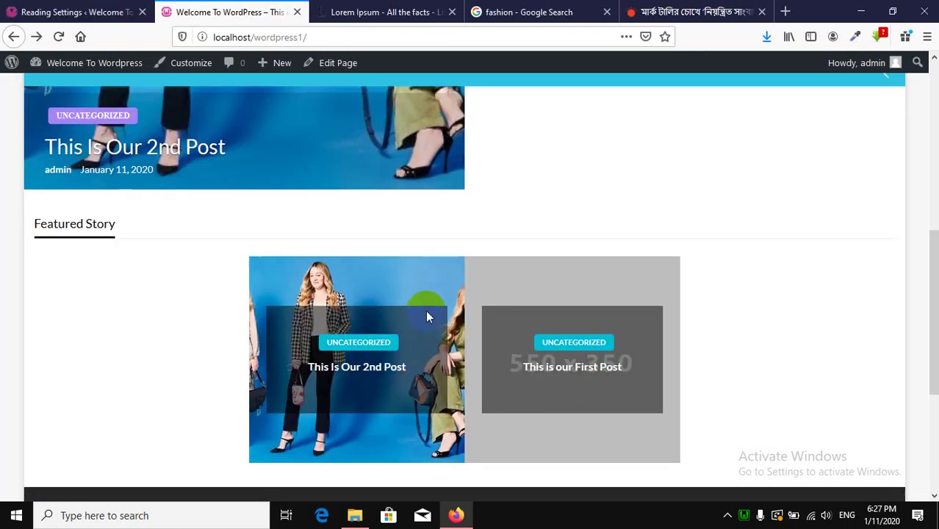
scroll(426, 312, up, 5)
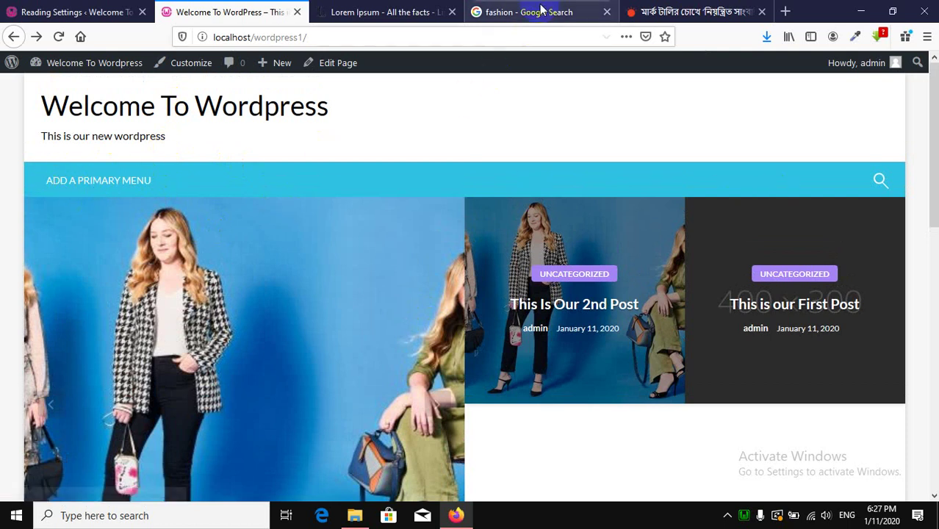
drag(680, 14, 411, 12)
scroll(329, 279, up, 15)
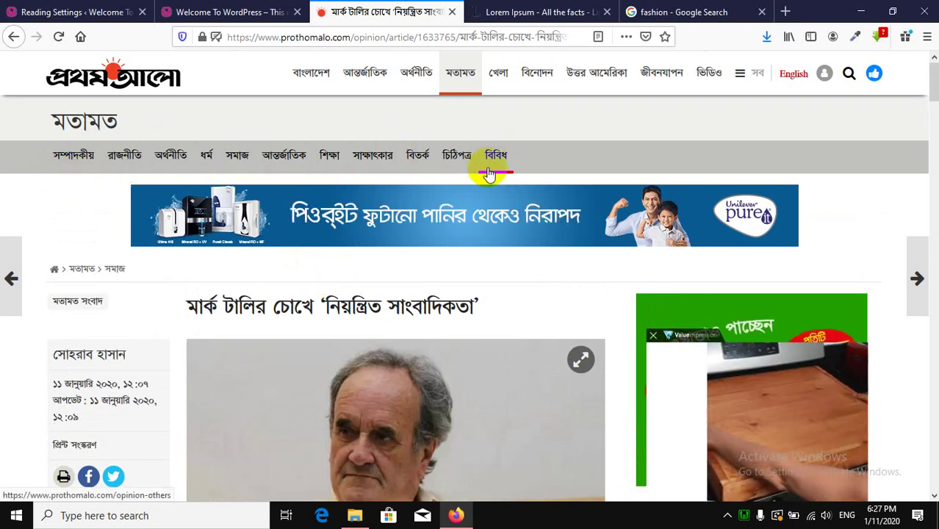
Create a new menu named 'Top Menu' under Appearance > Menus.
click(106, 7)
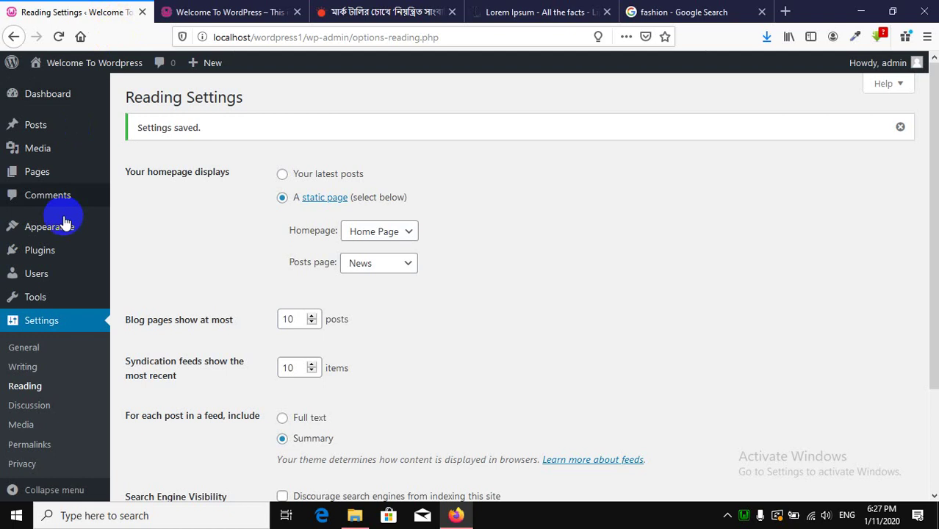
mouse_move(50, 236)
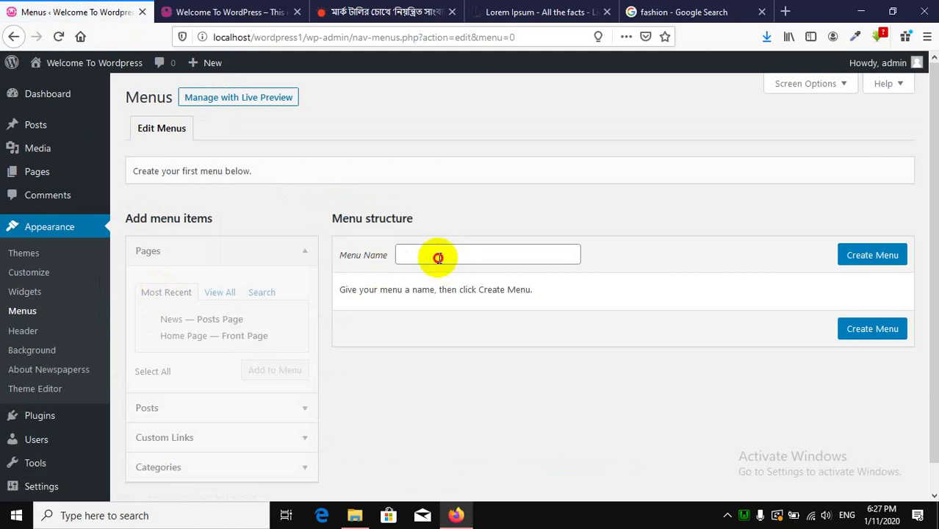
click(438, 257)
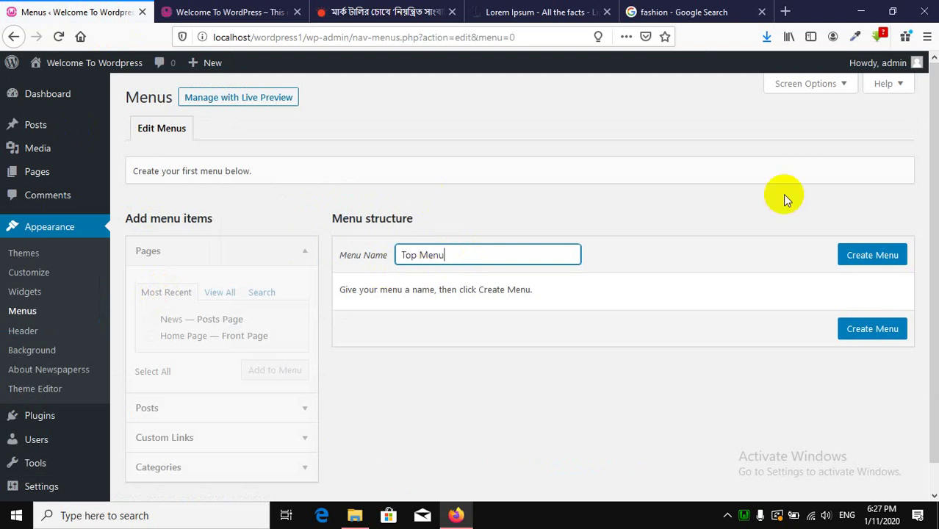
click(864, 260)
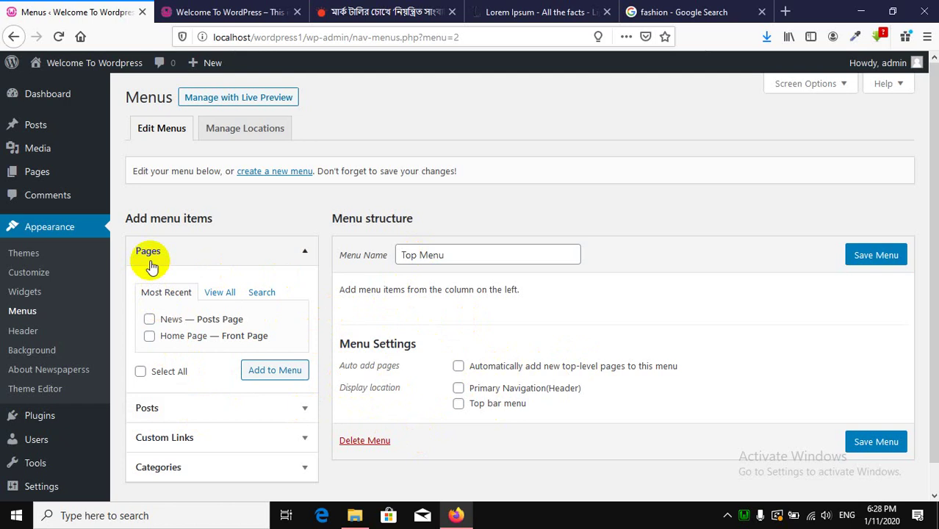
Add News and Home Page to Top Menu, assign Primary Navigation (Header), and save.
click(171, 410)
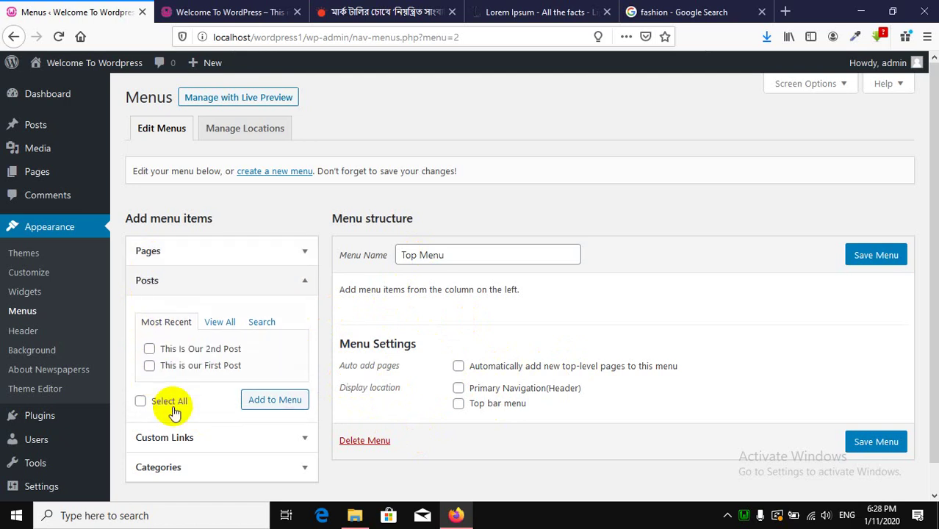
click(182, 284)
click(182, 250)
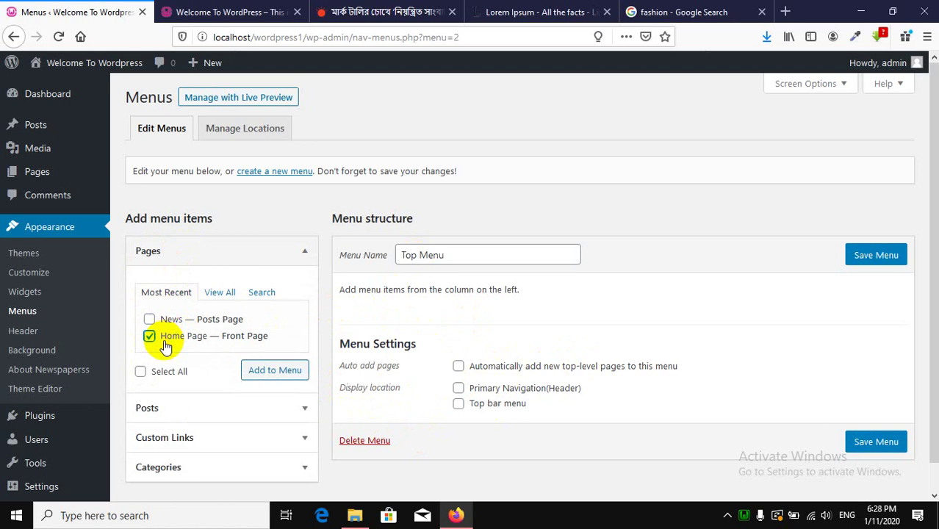
click(276, 373)
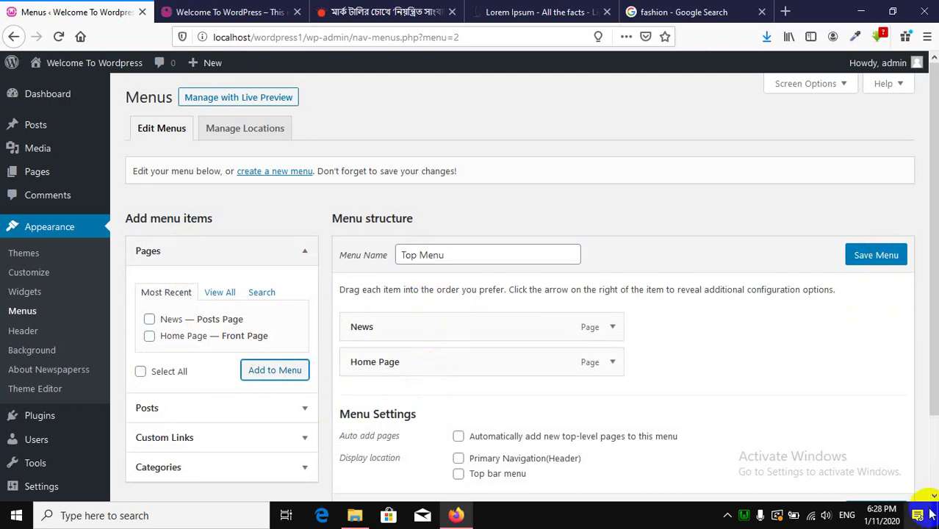
scroll(630, 473, down, 2)
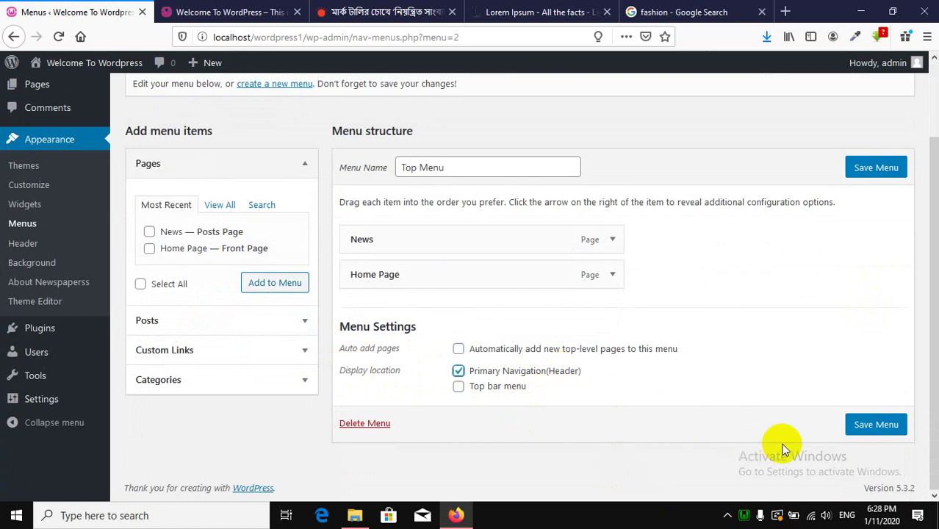
click(859, 429)
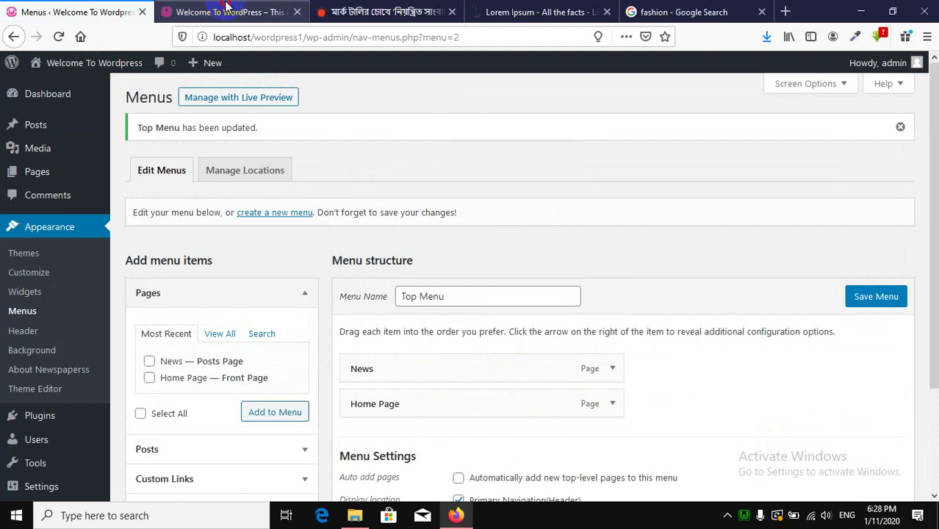
Reload the front page to confirm NEWS and HOME PAGE appear in the menu bar.
click(226, 6)
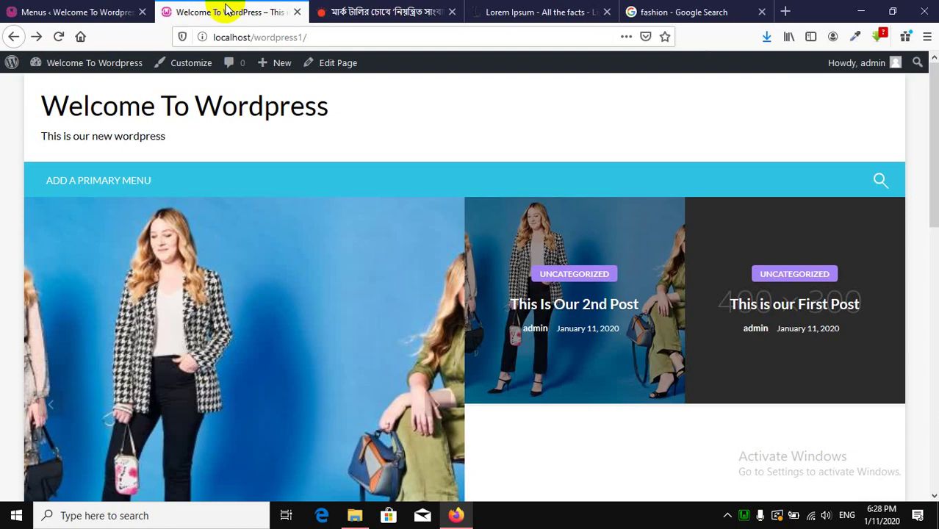
click(58, 37)
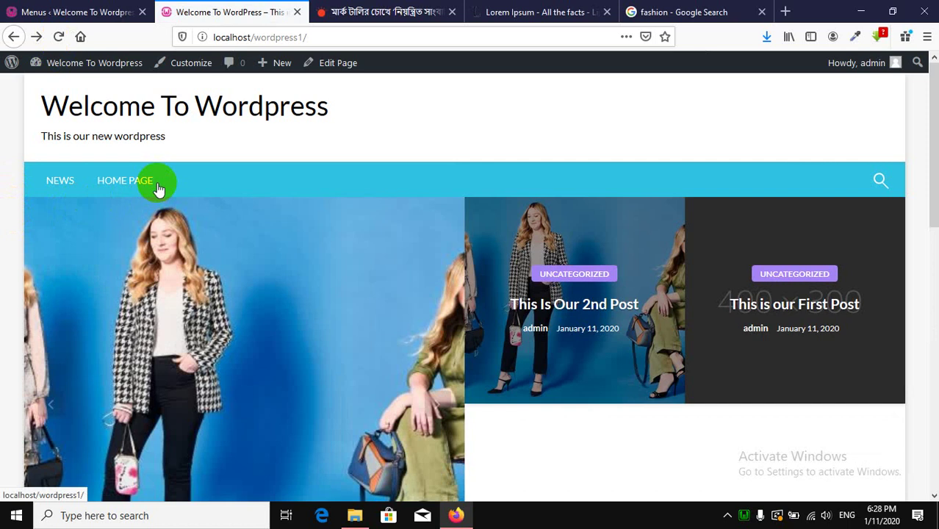
click(394, 195)
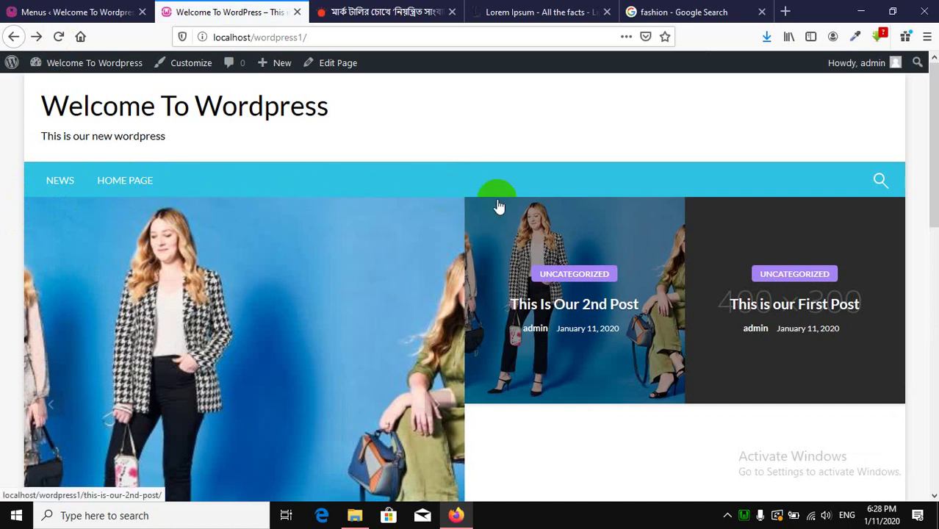
click(44, 11)
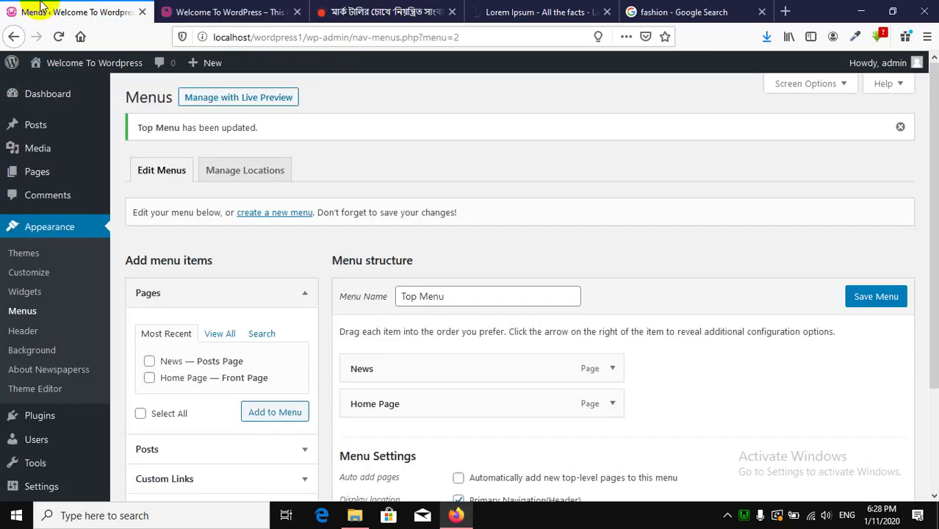
Drag Home Page above News in Top Menu and save the menu.
mouse_move(38, 180)
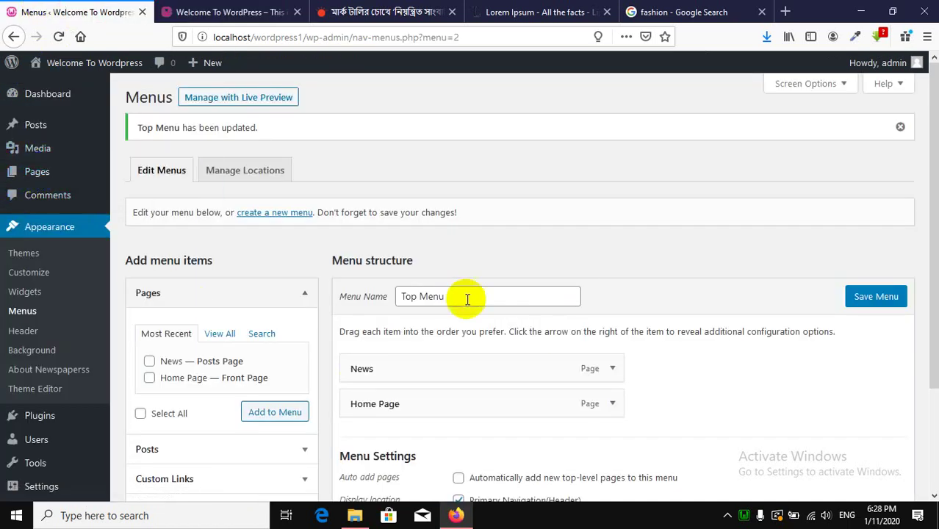
scroll(524, 349, down, 3)
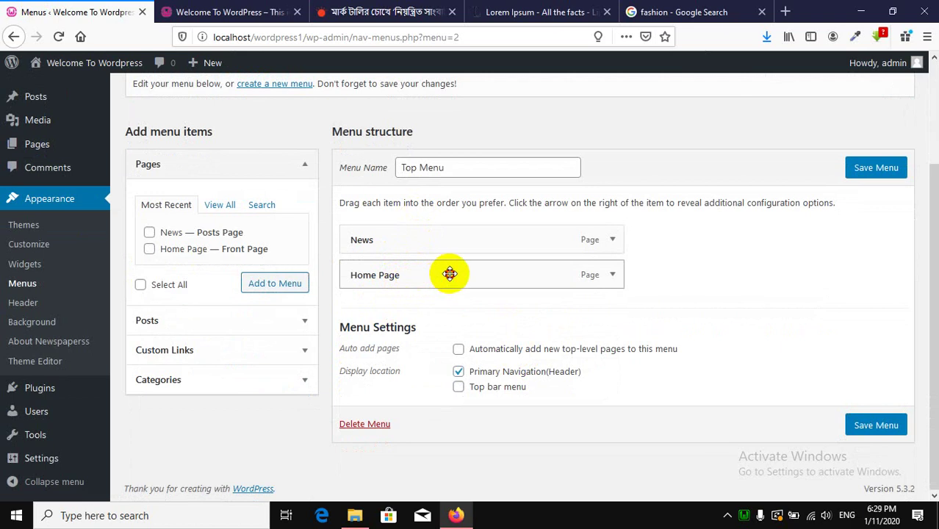
scroll(450, 273, up, 1)
mouse_move(449, 273)
mouse_down()
mouse_move(448, 250)
mouse_move(433, 275)
mouse_up()
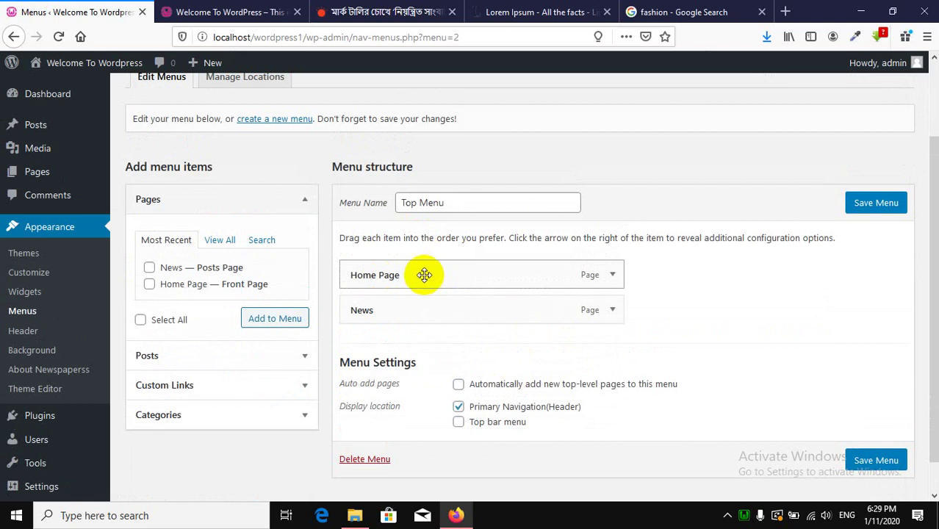
click(884, 205)
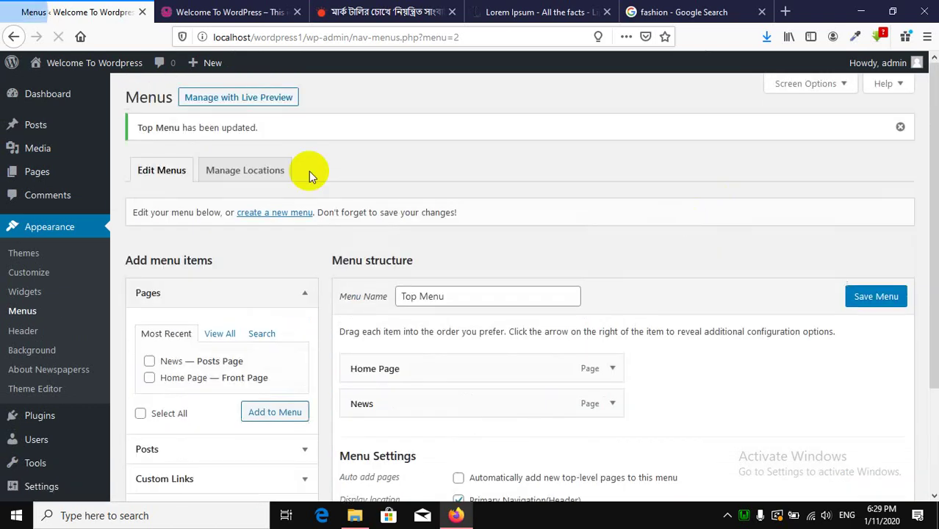
Reload the front page to verify HOME PAGE now comes before NEWS.
click(200, 8)
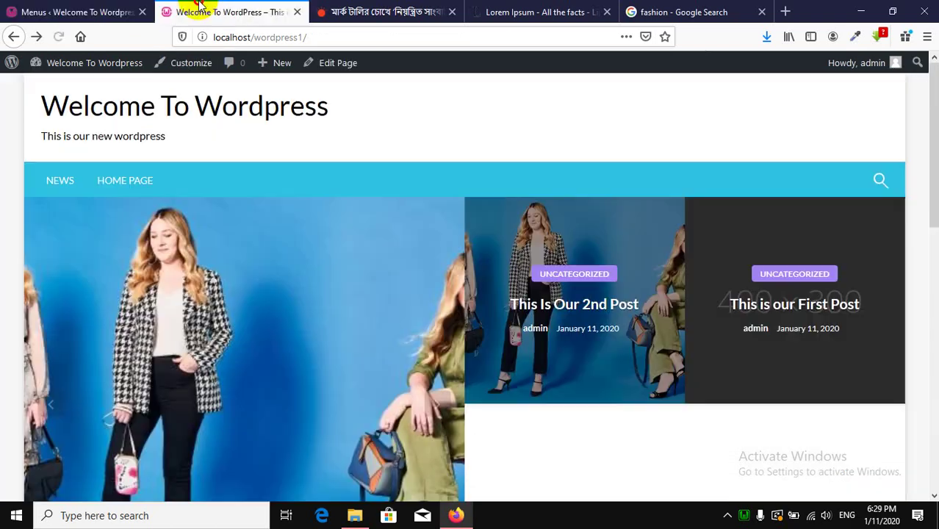
click(60, 37)
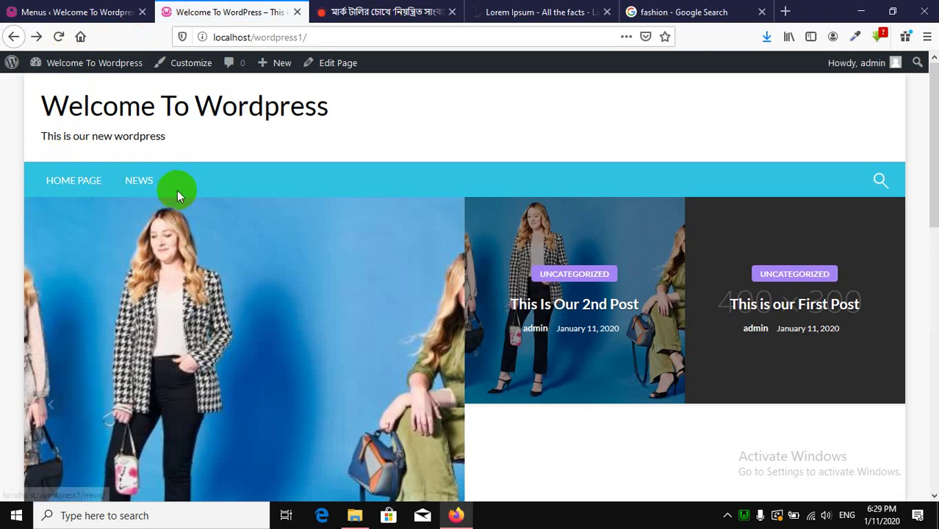
click(83, 8)
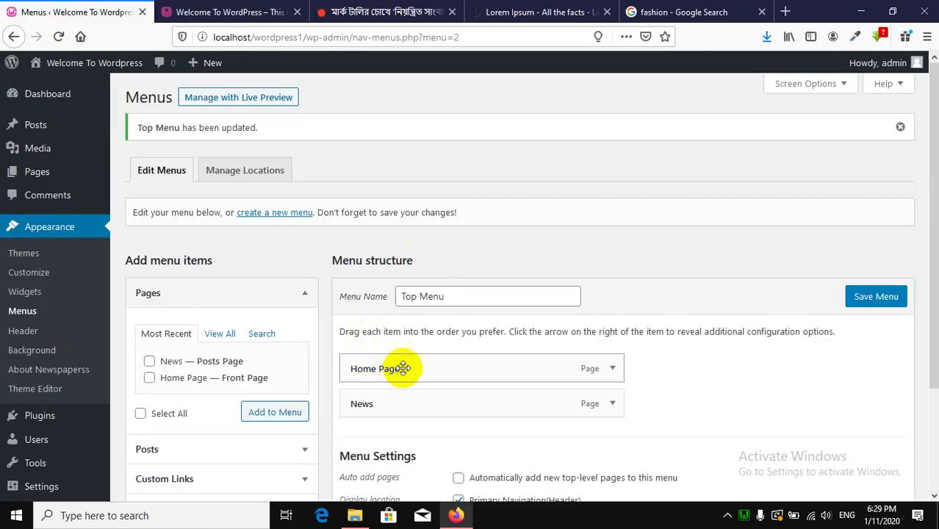
Shorten the Home Page menu item's navigation label to 'Home' and save Top Menu.
scroll(551, 294, down, 3)
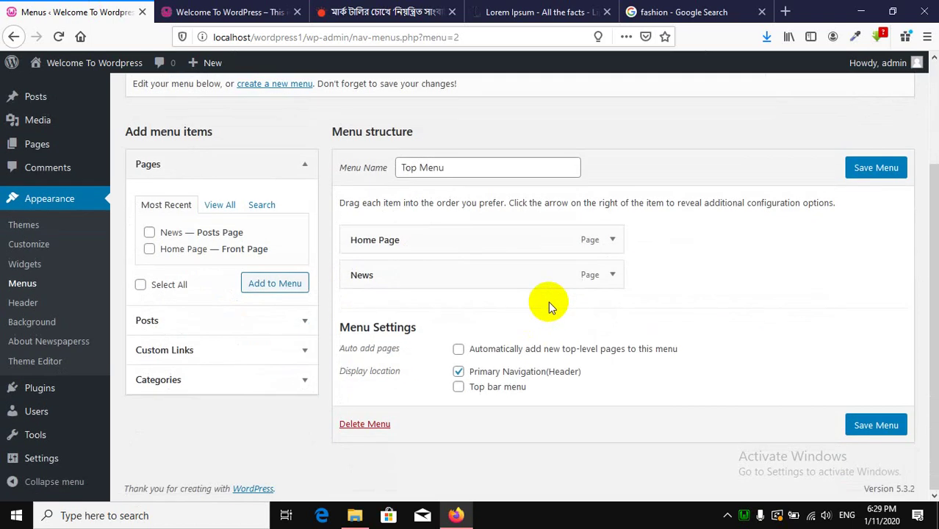
click(613, 242)
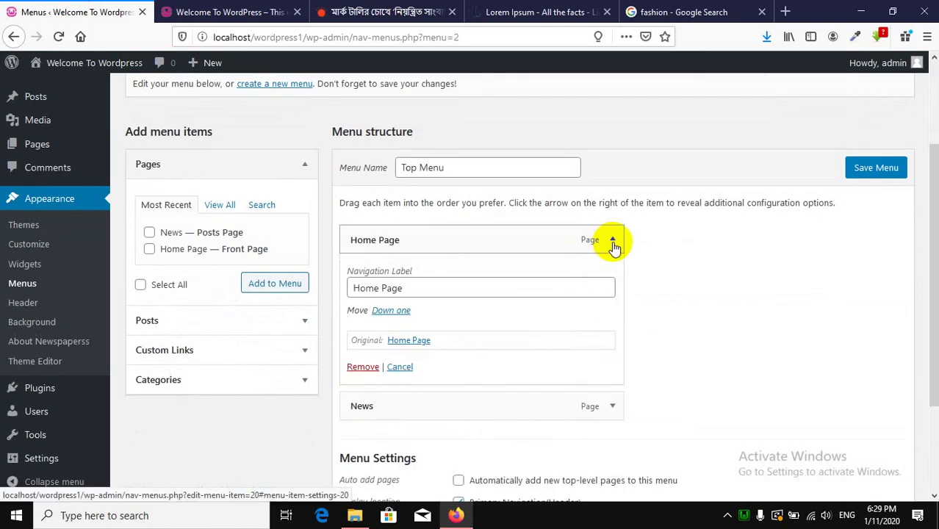
click(374, 289)
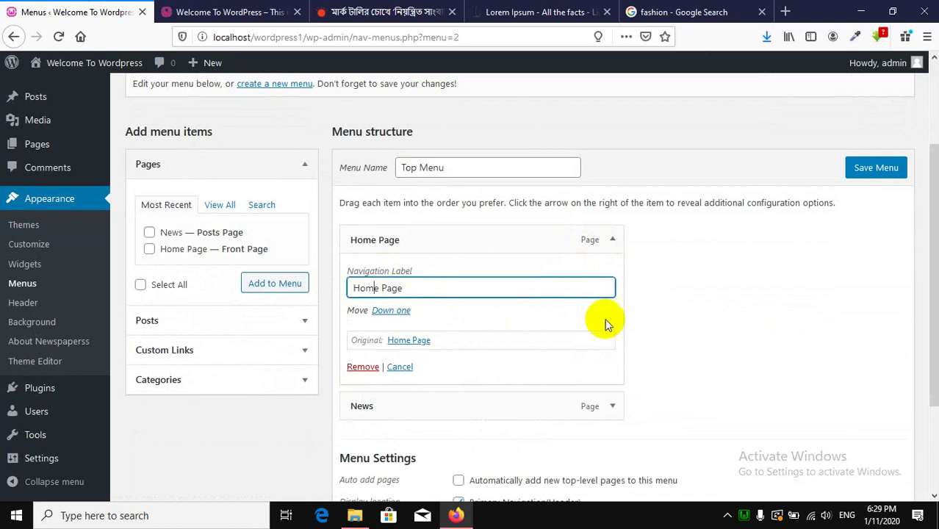
click(415, 292)
drag(415, 293, 571, 297)
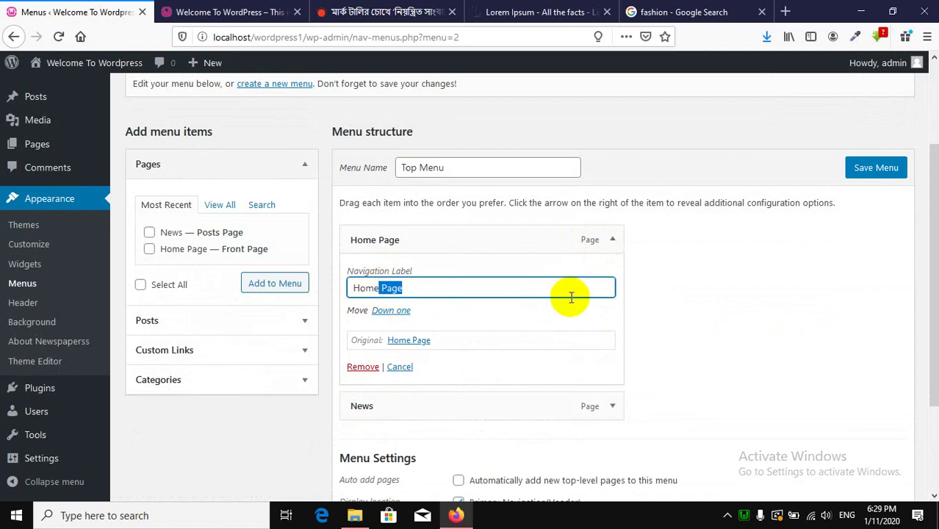
key(BackSpace)
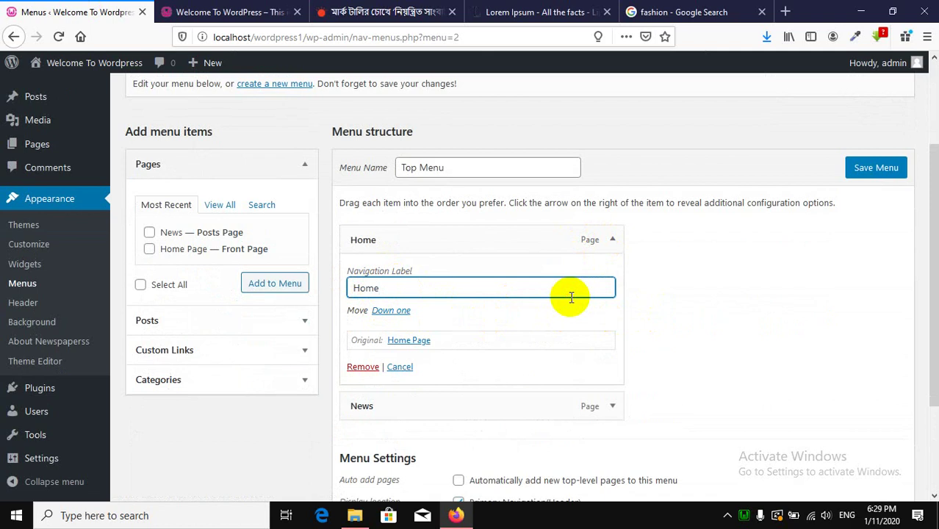
click(861, 168)
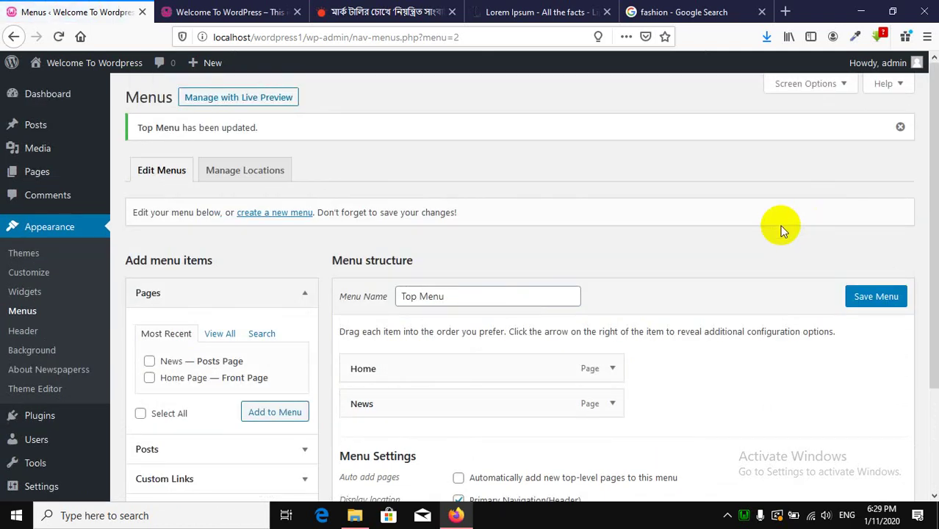
click(242, 11)
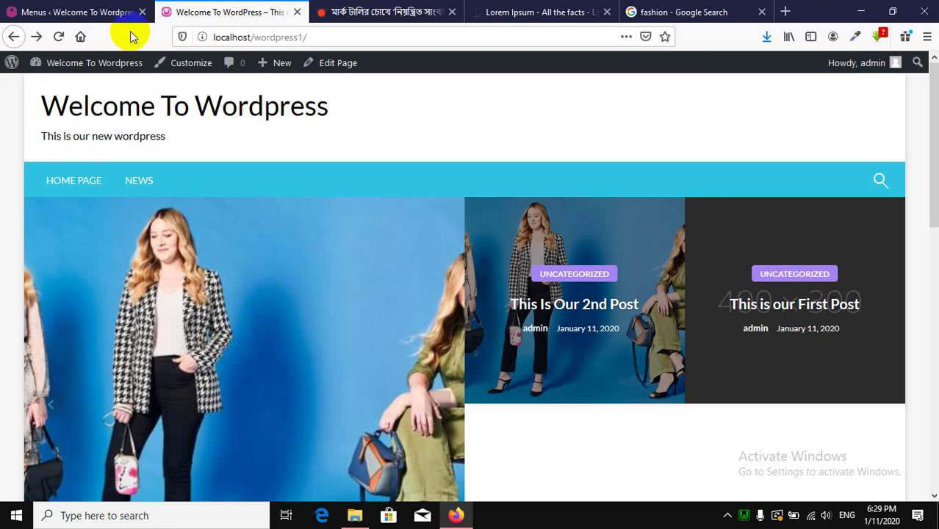
click(59, 37)
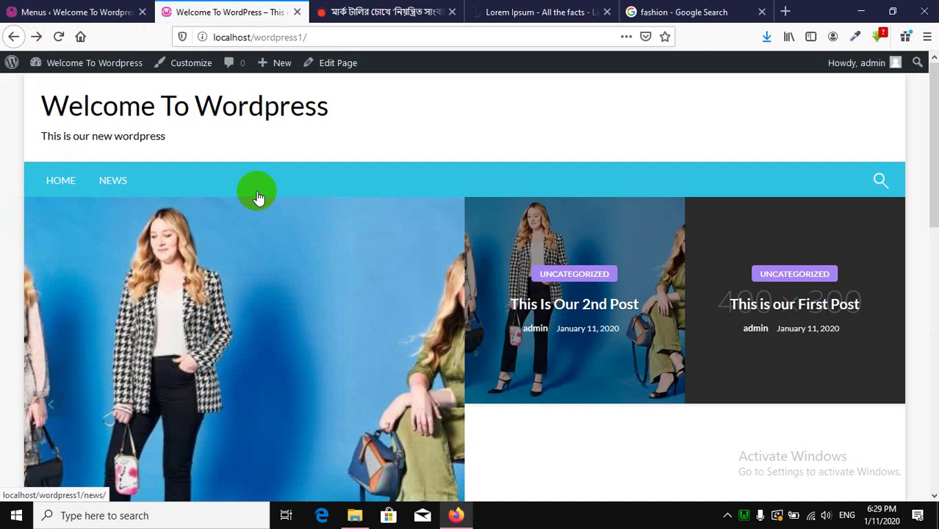
click(87, 11)
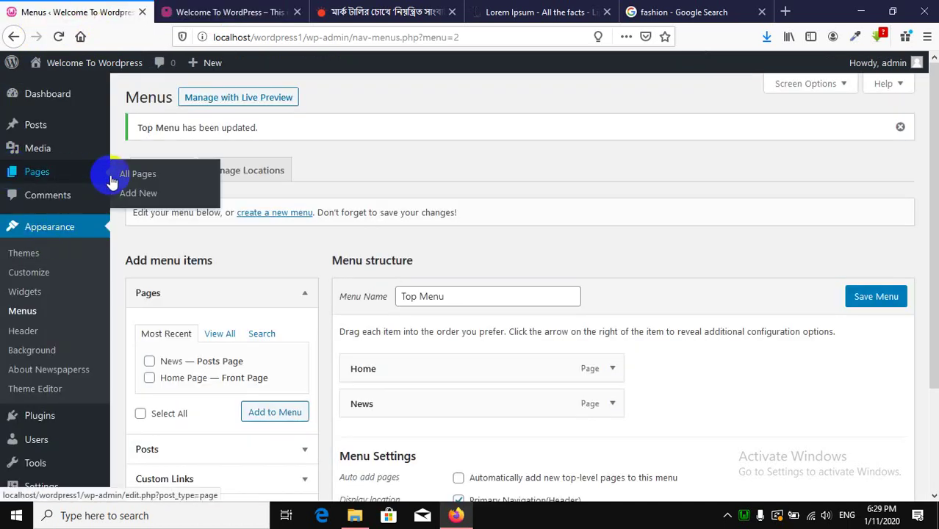
Create and publish a new page titled 'About Us'.
click(147, 194)
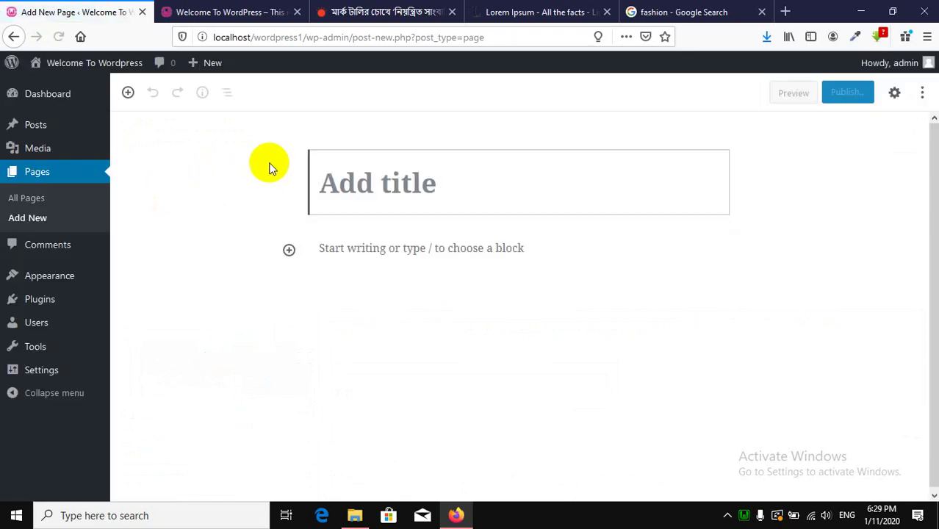
text(A)
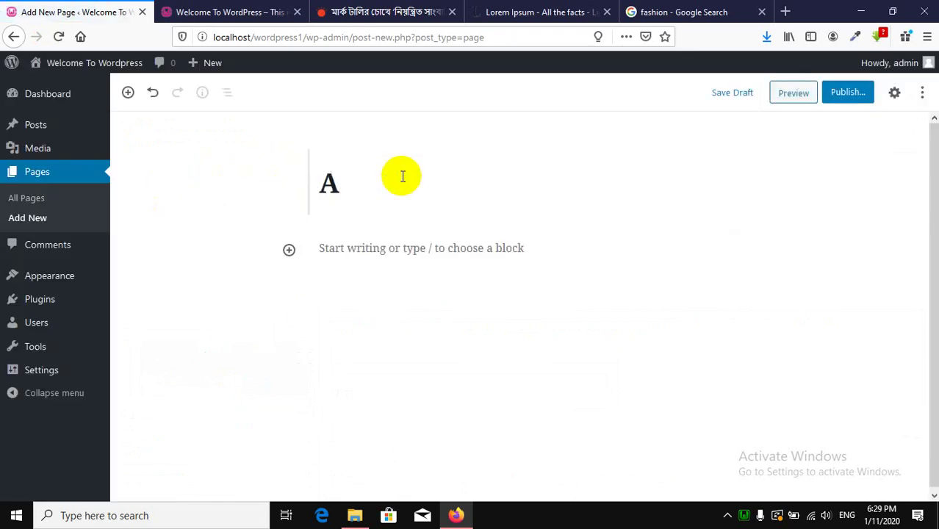
text(bout)
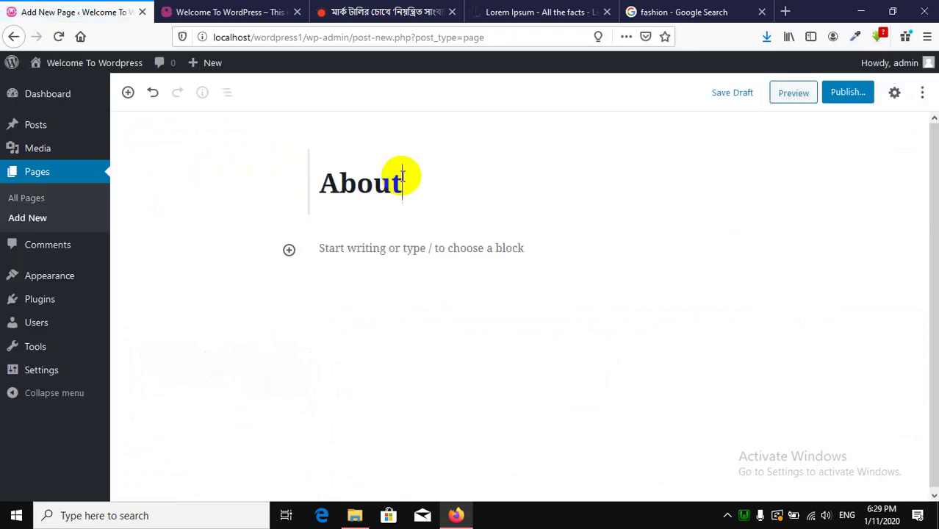
text( Us)
click(834, 95)
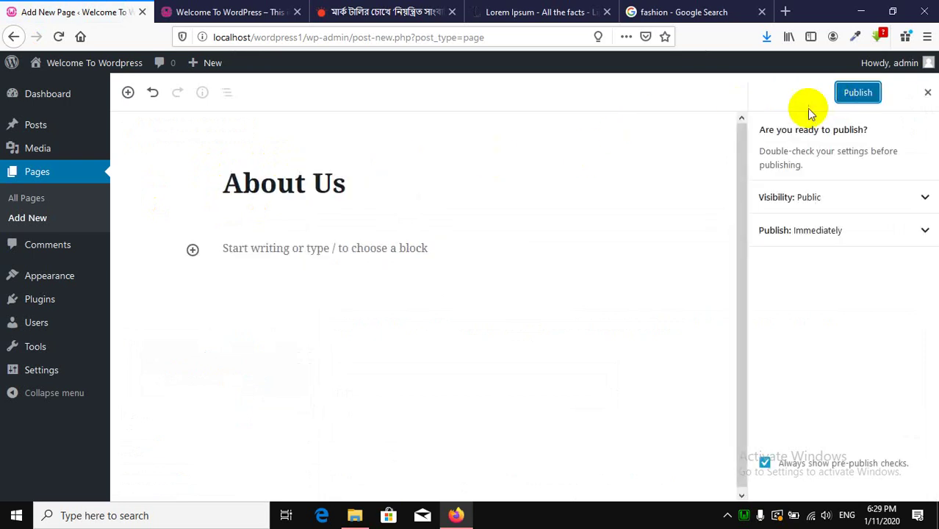
click(860, 97)
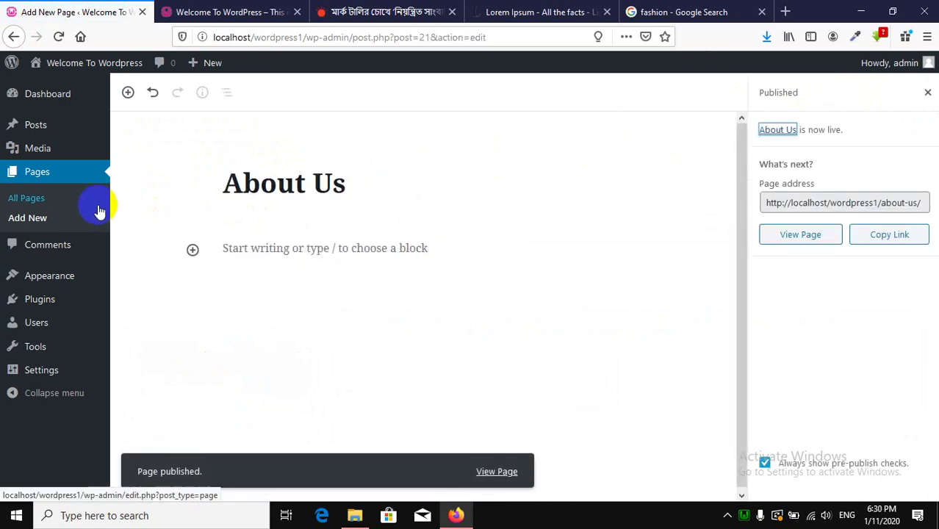
Create and publish another new page titled 'Contact Us'.
click(50, 222)
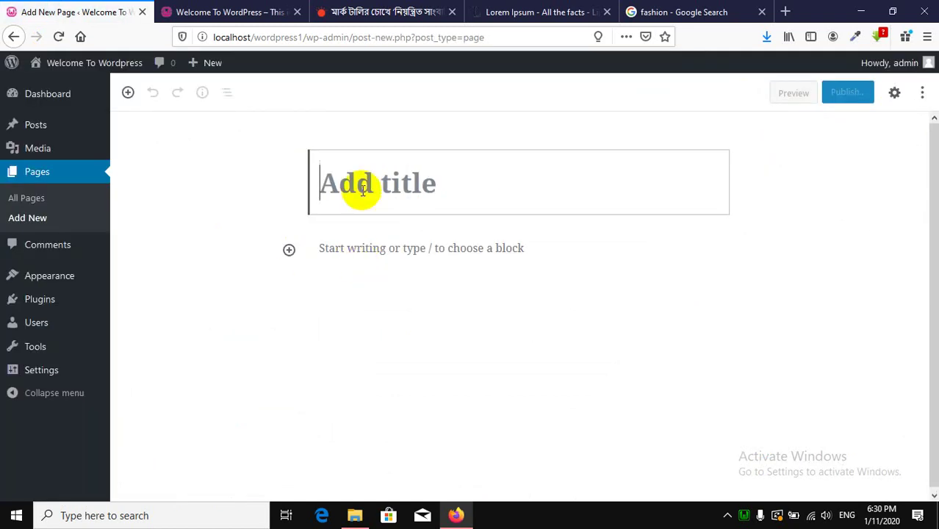
text(Conta)
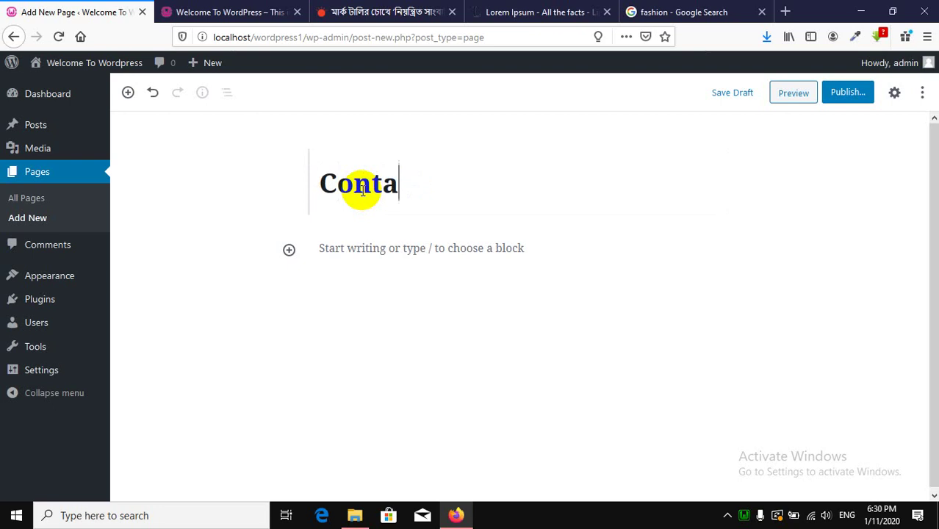
text(ct Us)
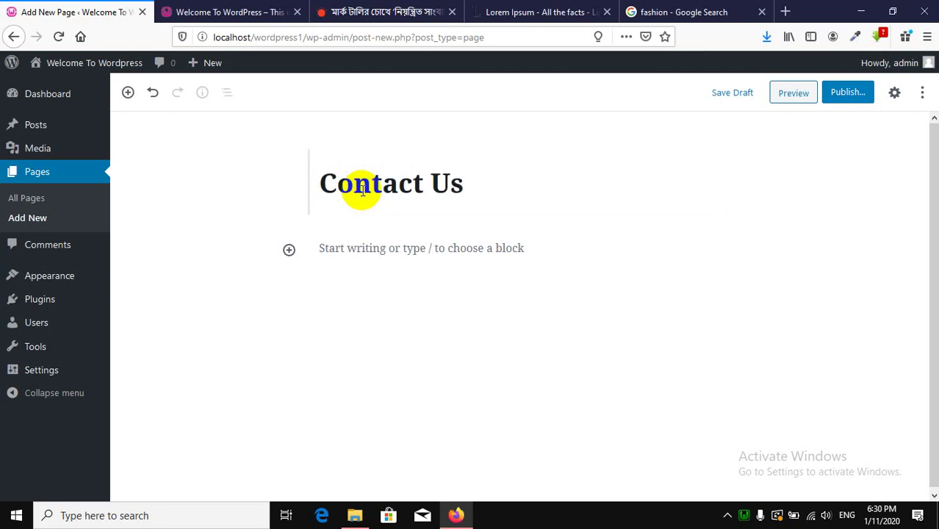
click(846, 94)
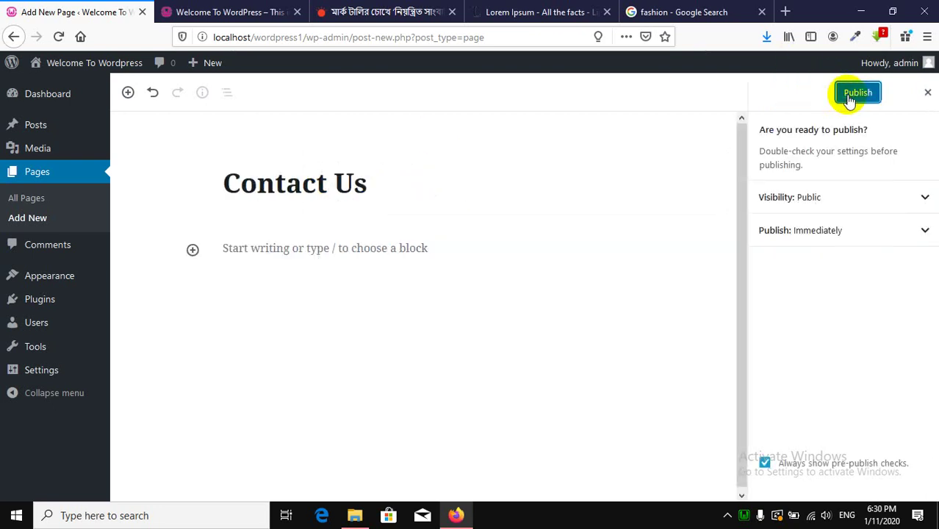
click(849, 95)
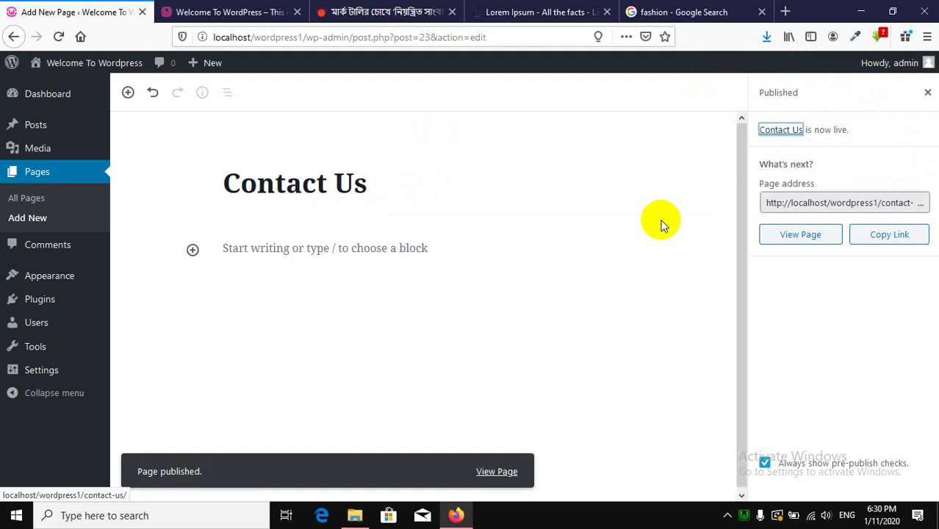
Add the Contact Us and About Us pages to Top Menu.
click(60, 284)
click(146, 339)
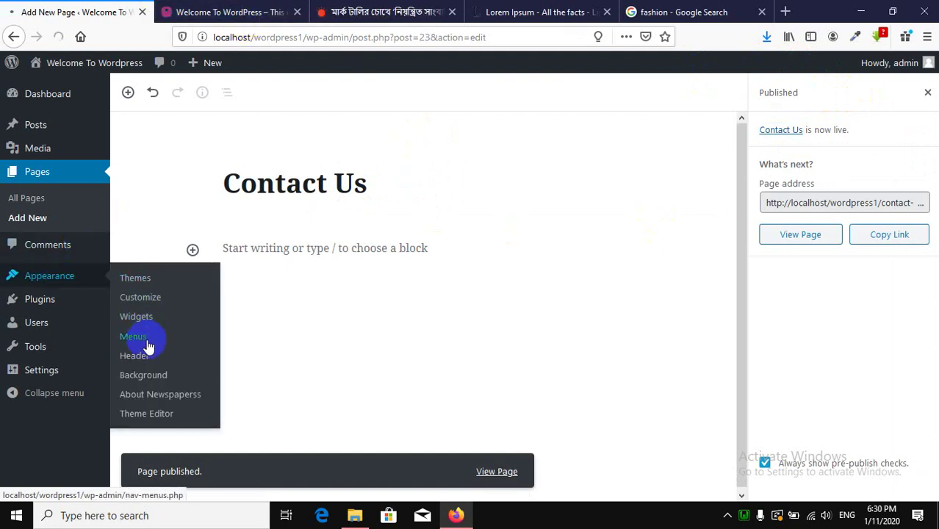
scroll(346, 241, down, 2)
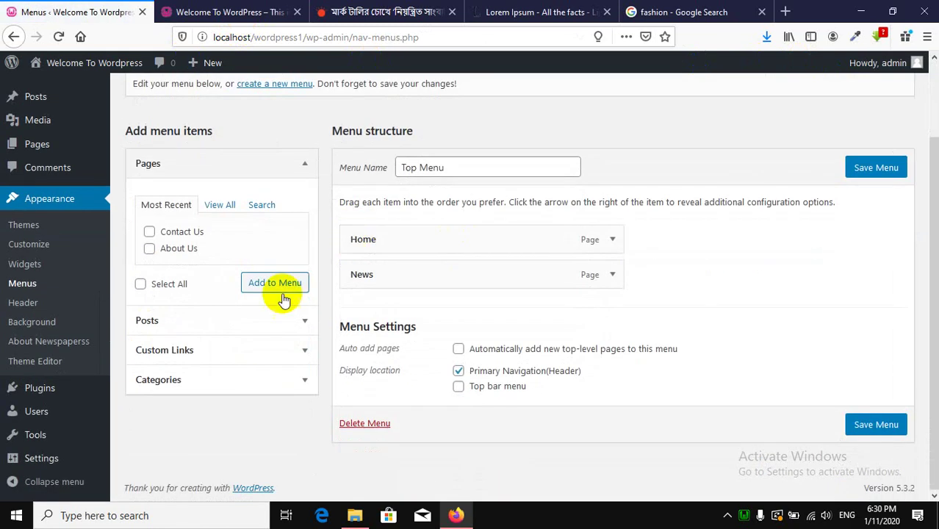
click(177, 241)
click(176, 249)
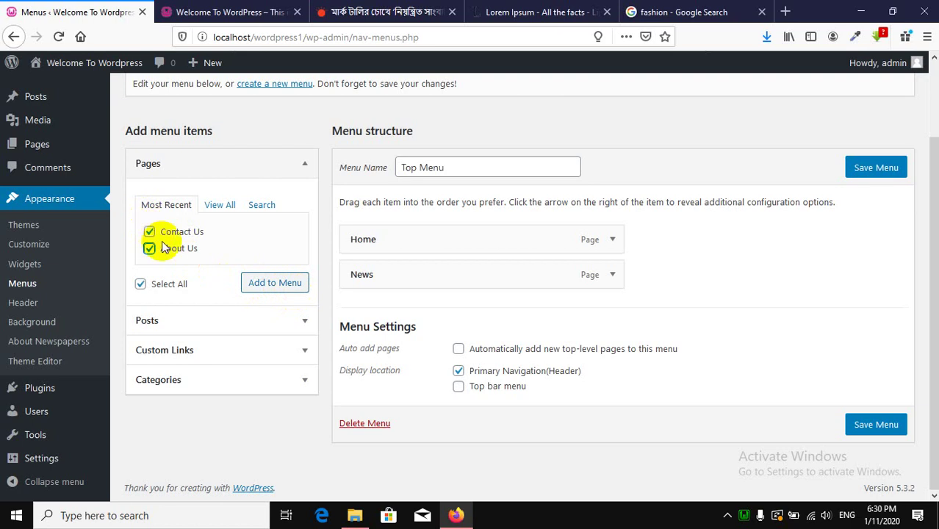
click(160, 247)
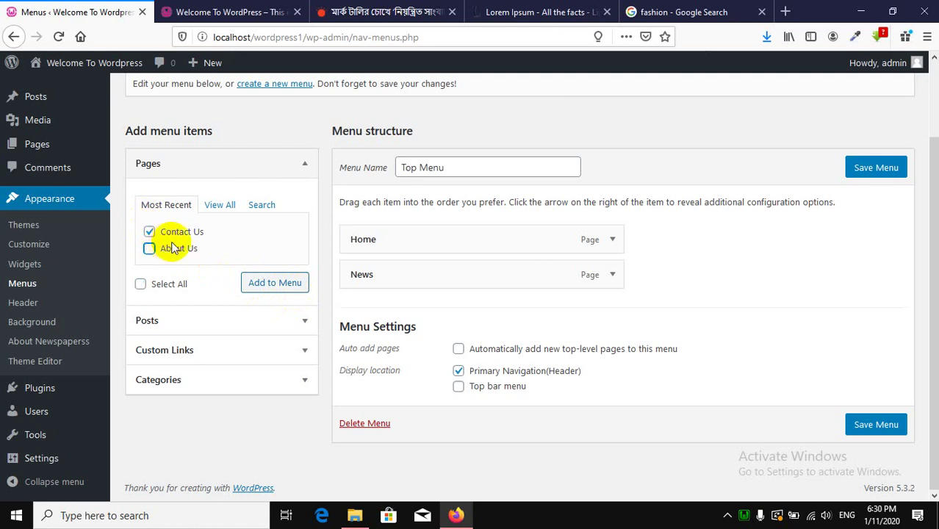
click(271, 291)
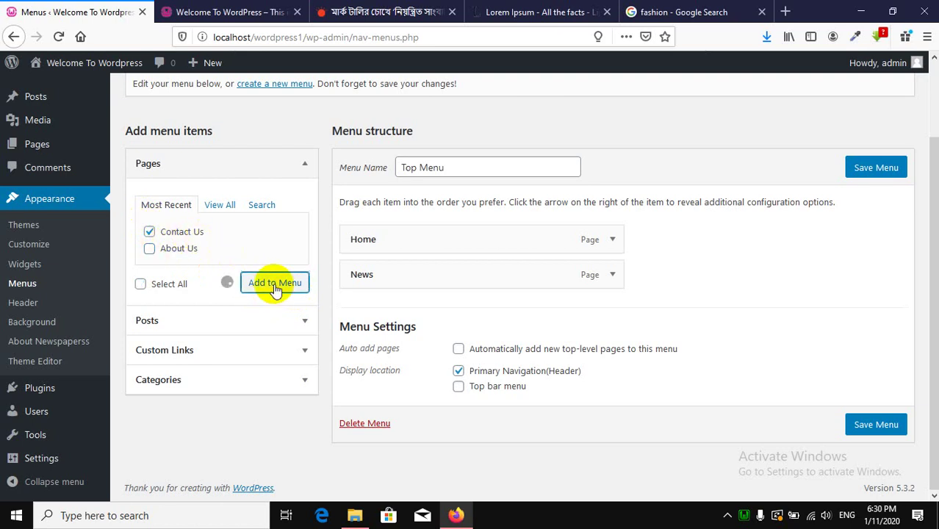
click(159, 248)
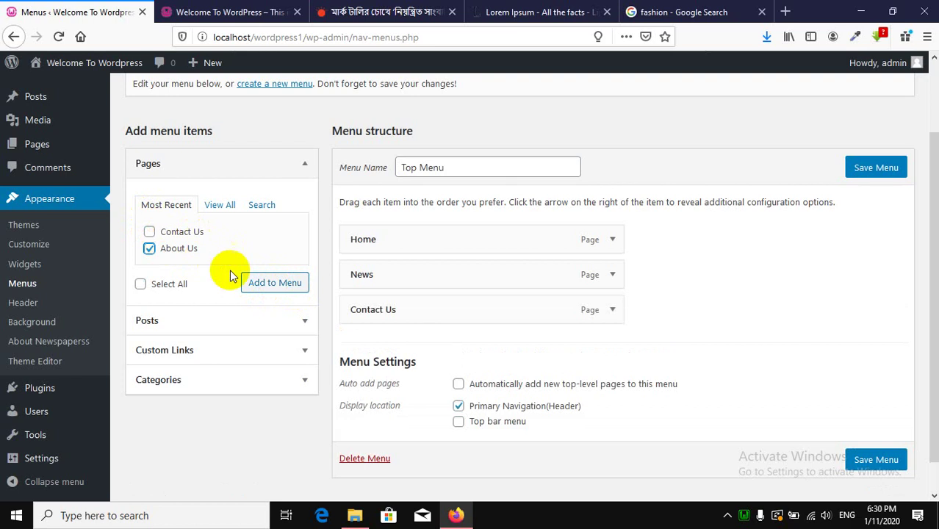
click(281, 292)
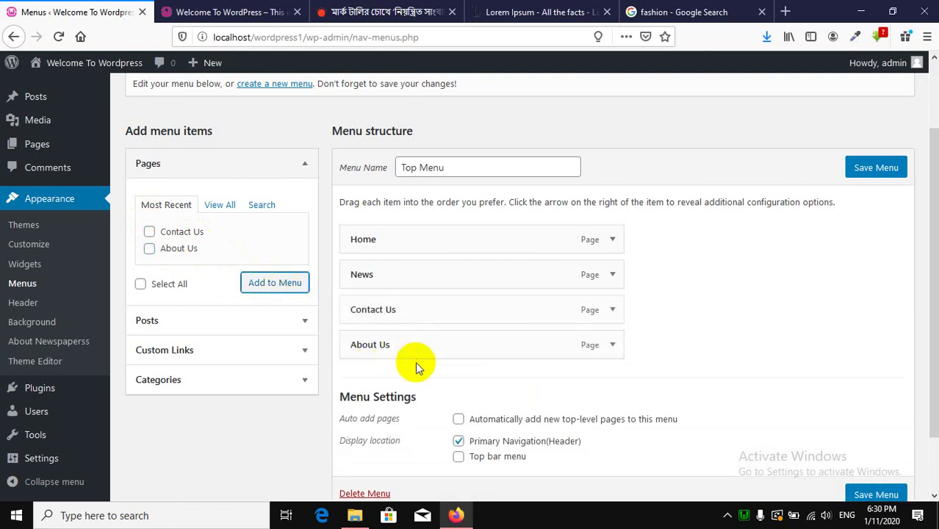
Move About Us above Contact Us and save Top Menu.
drag(420, 350, 425, 309)
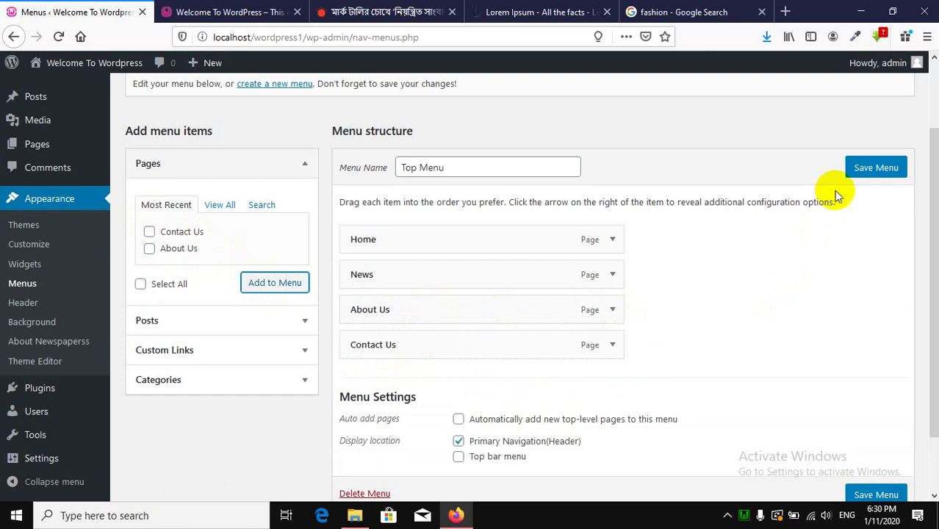
click(862, 169)
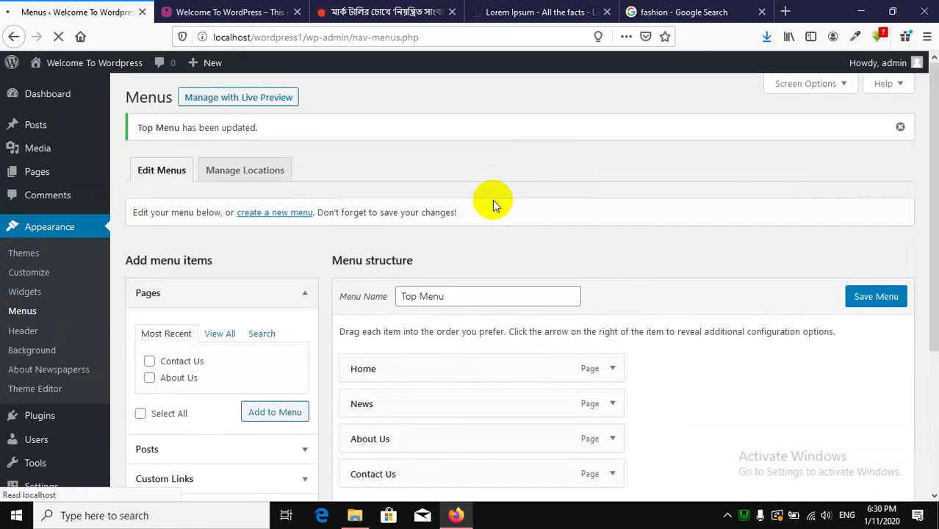
click(278, 6)
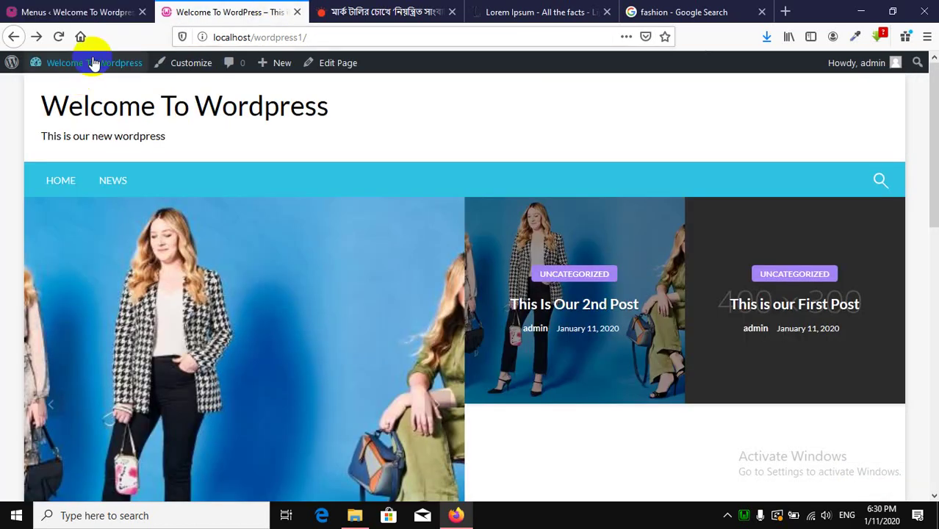
Reload the front page to inspect the HOME, NEWS, ABOUT US, CONTACT US menu bar.
click(58, 37)
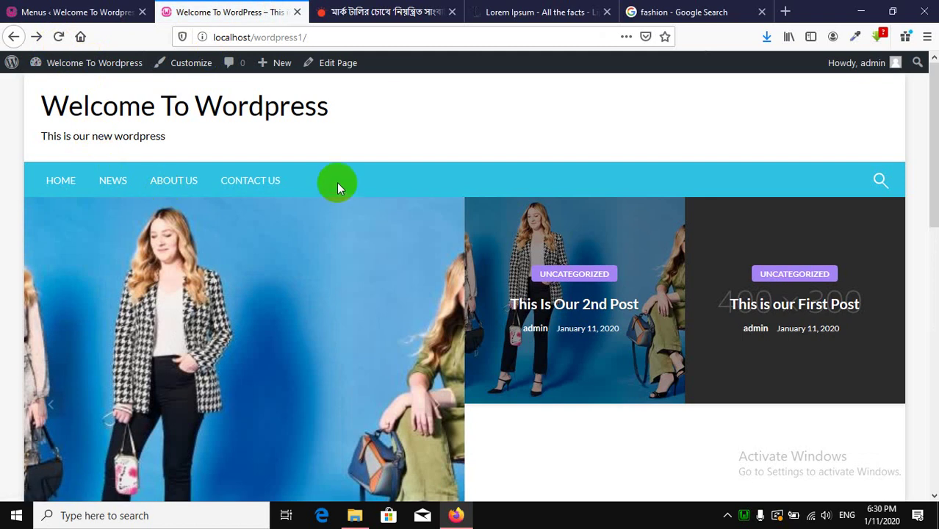
scroll(274, 201, down, 3)
scroll(274, 199, up, 2)
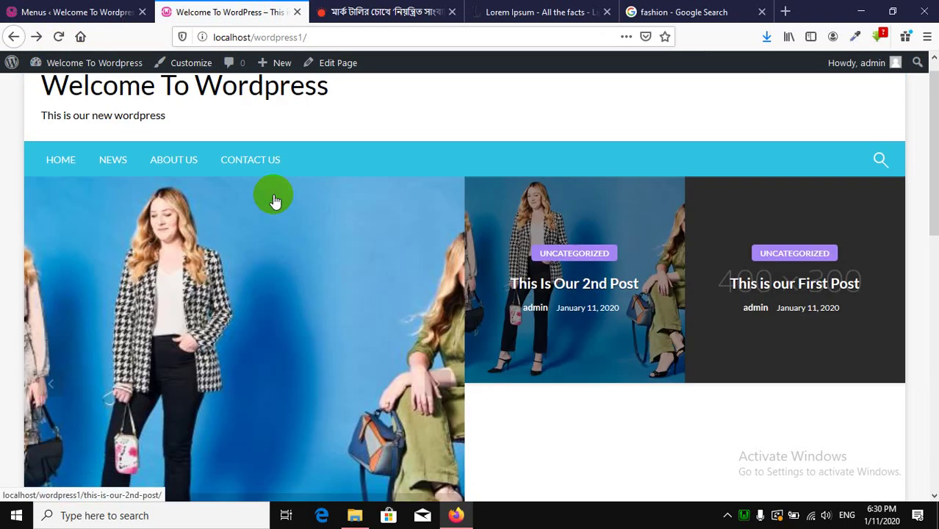
scroll(275, 201, up, 1)
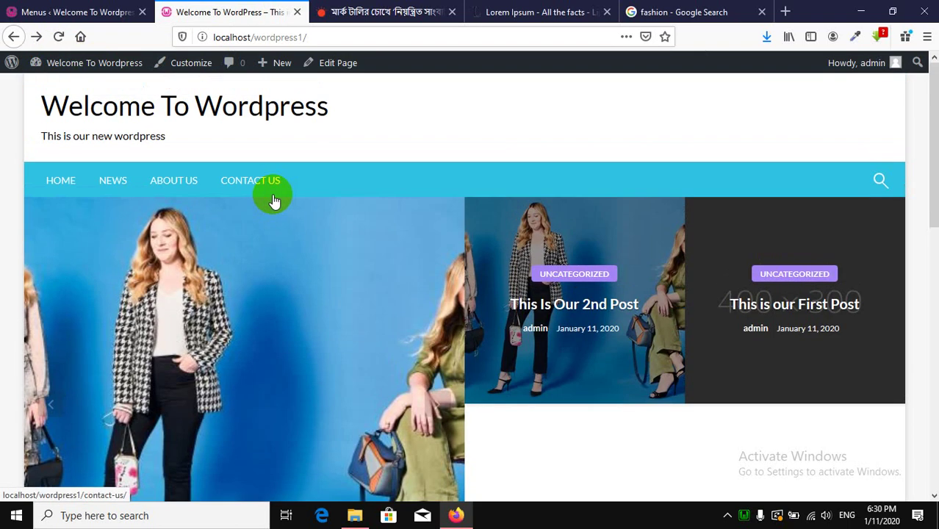
scroll(324, 252, down, 12)
scroll(317, 257, up, 8)
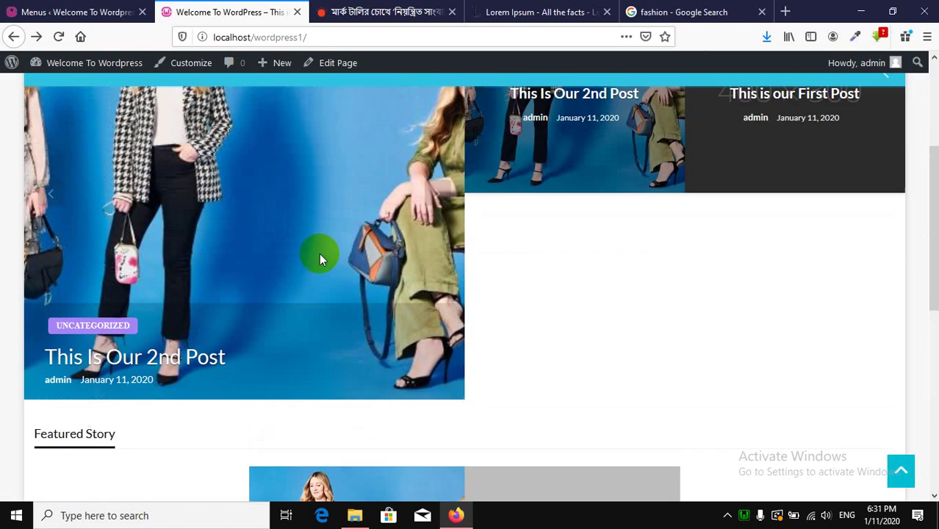
scroll(319, 253, up, 3)
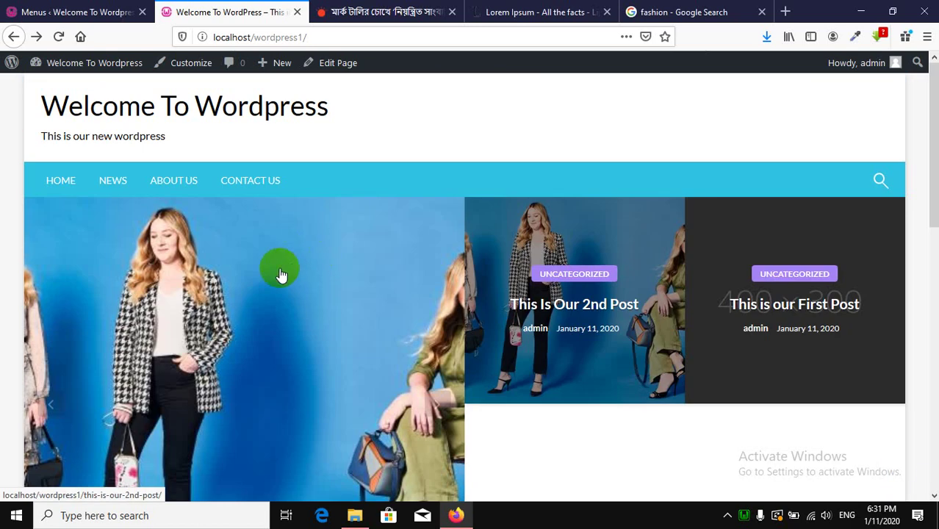
mouse_move(397, 6)
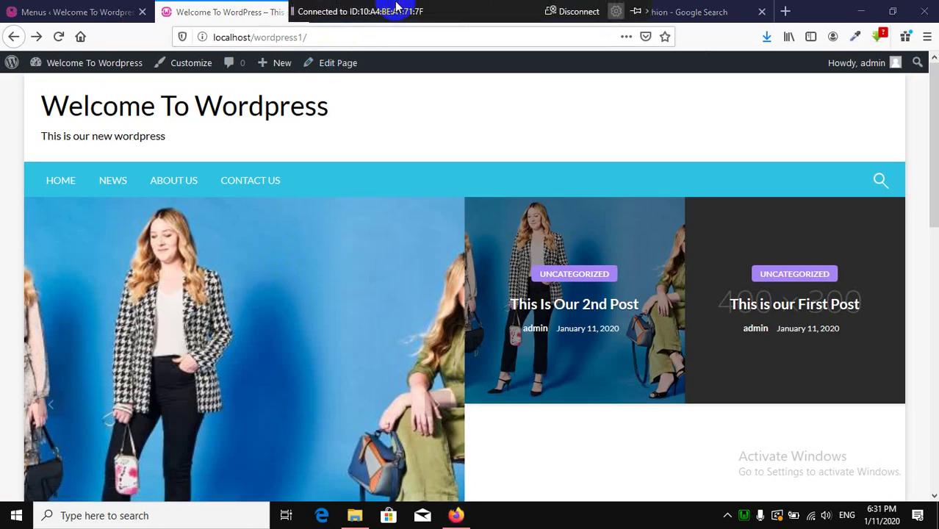
click(367, 15)
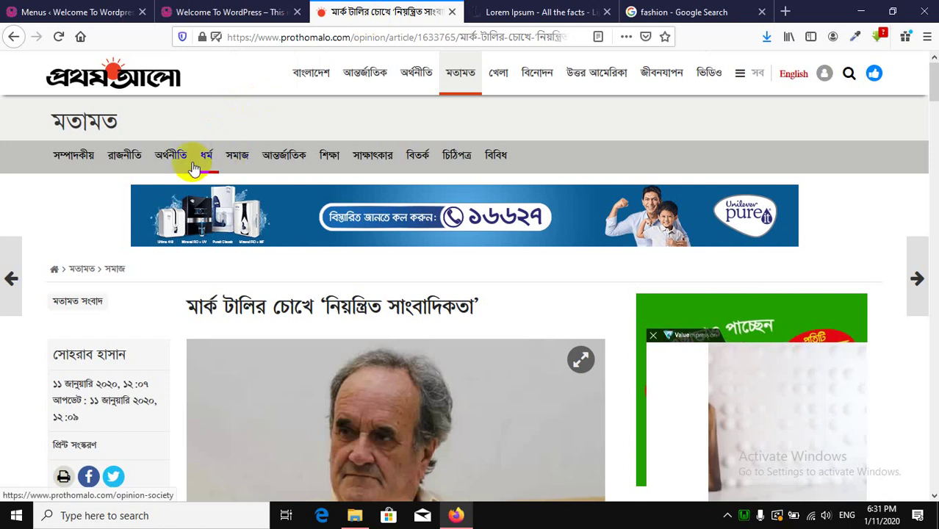
Leave the Prothom Alo article and return to the WordPress front page tab.
click(218, 9)
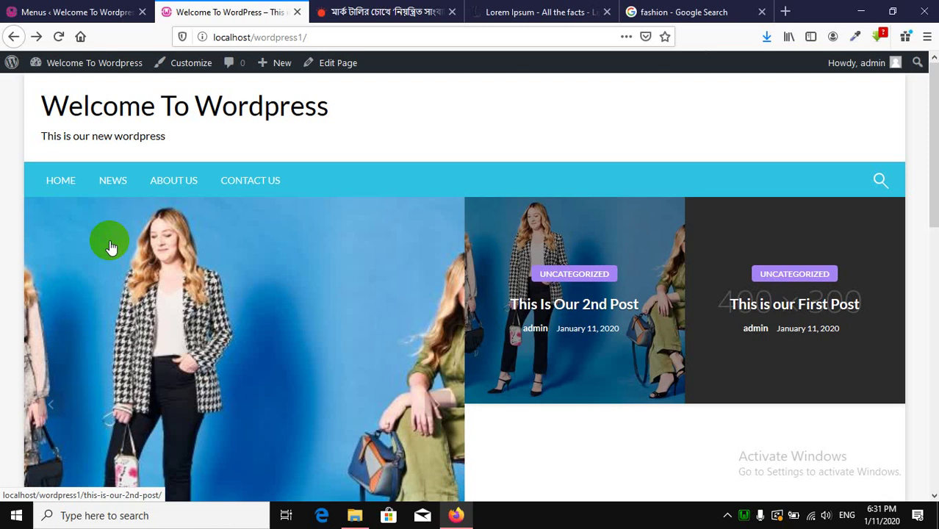
Create and publish an empty page titled Sports.
click(103, 11)
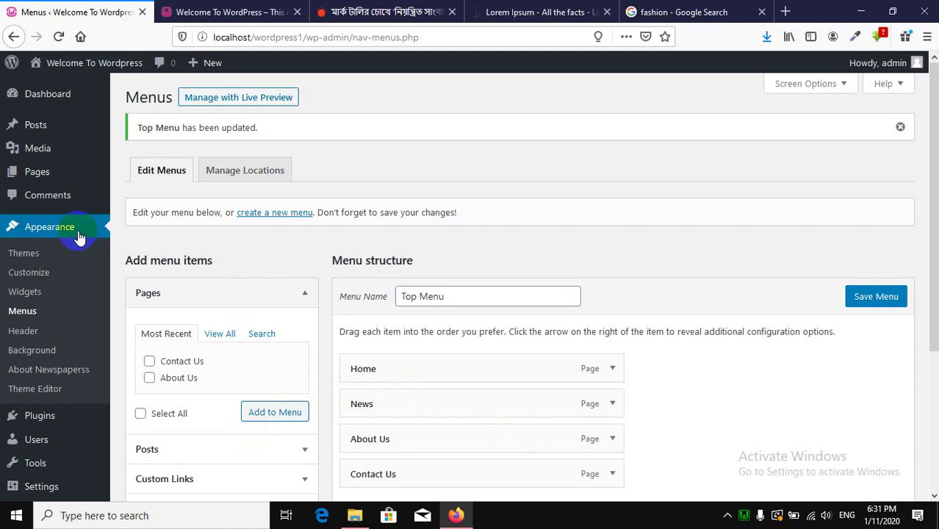
mouse_move(62, 175)
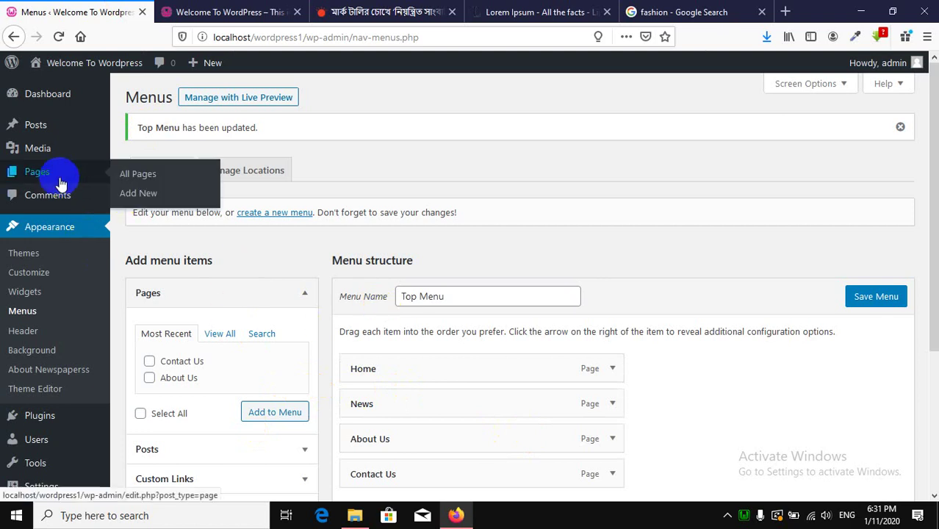
click(163, 200)
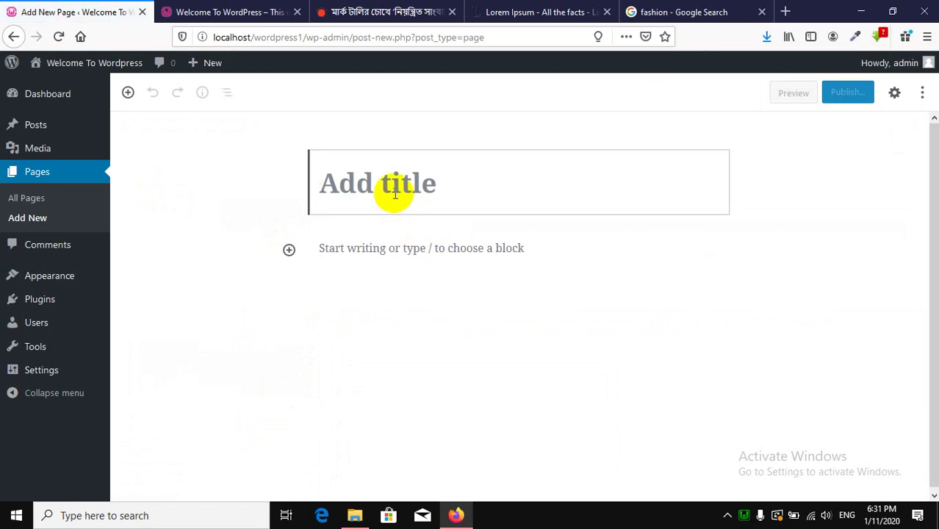
text(Sports)
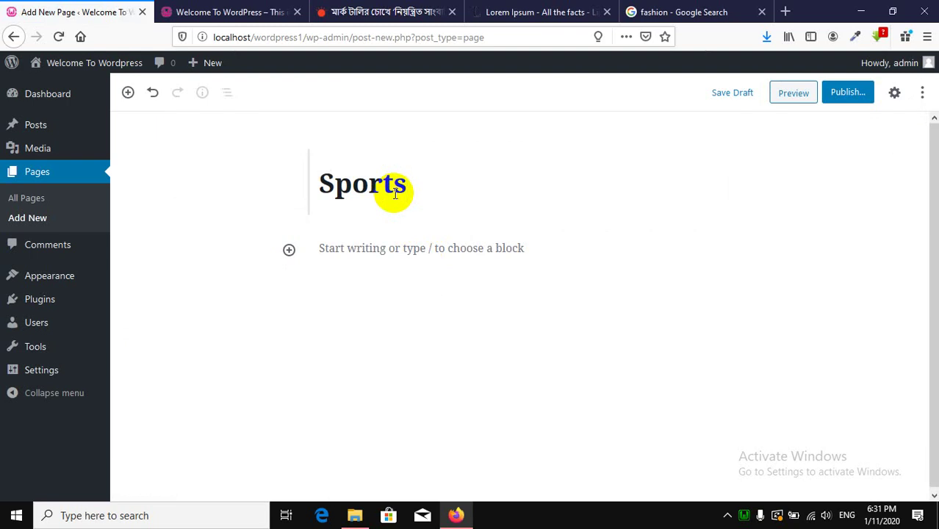
click(848, 93)
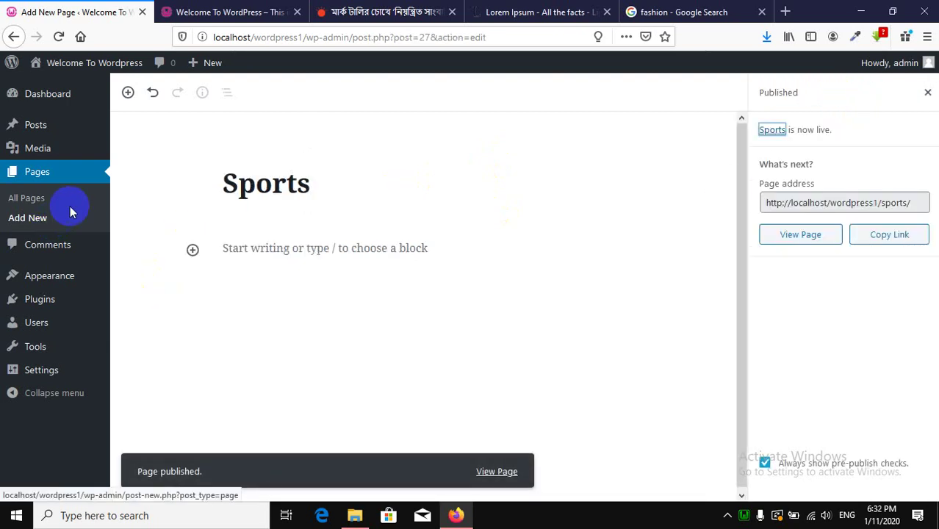
Create and publish a second empty page titled Entertainments.
click(55, 221)
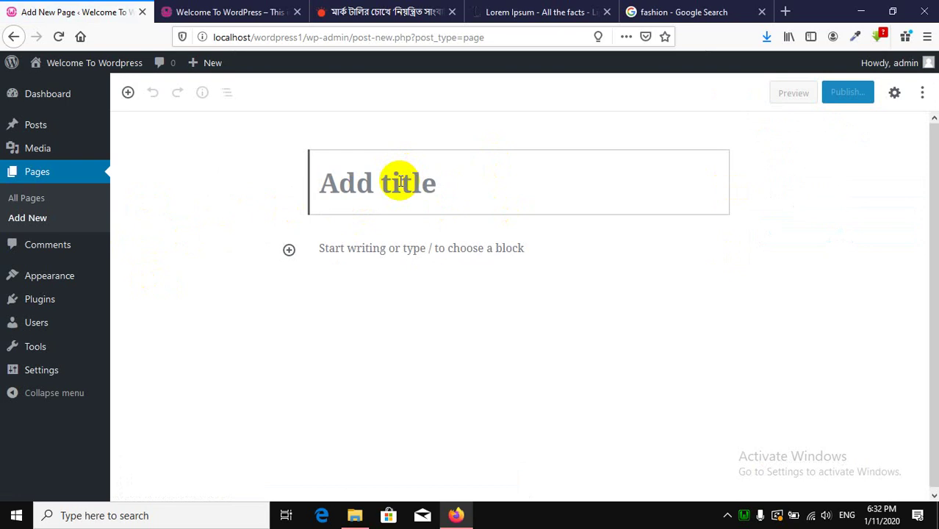
text(Entertainments)
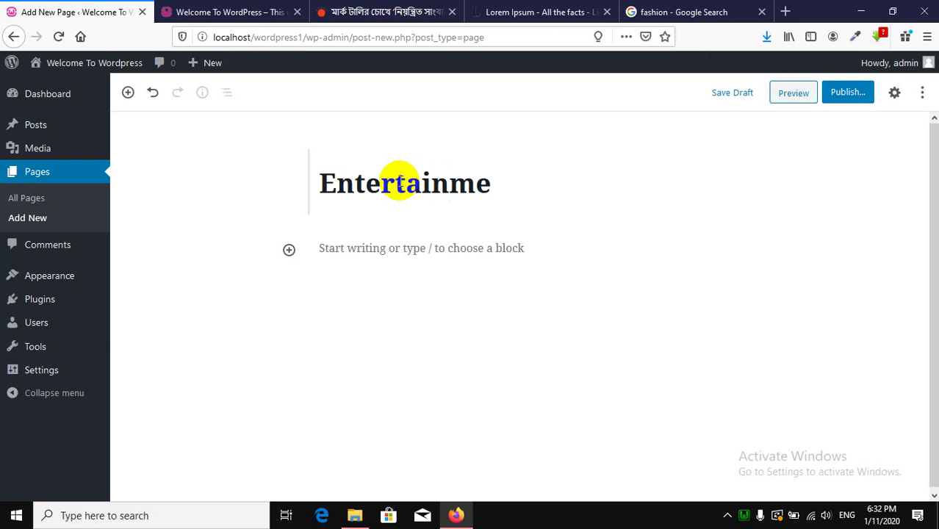
click(847, 94)
click(854, 99)
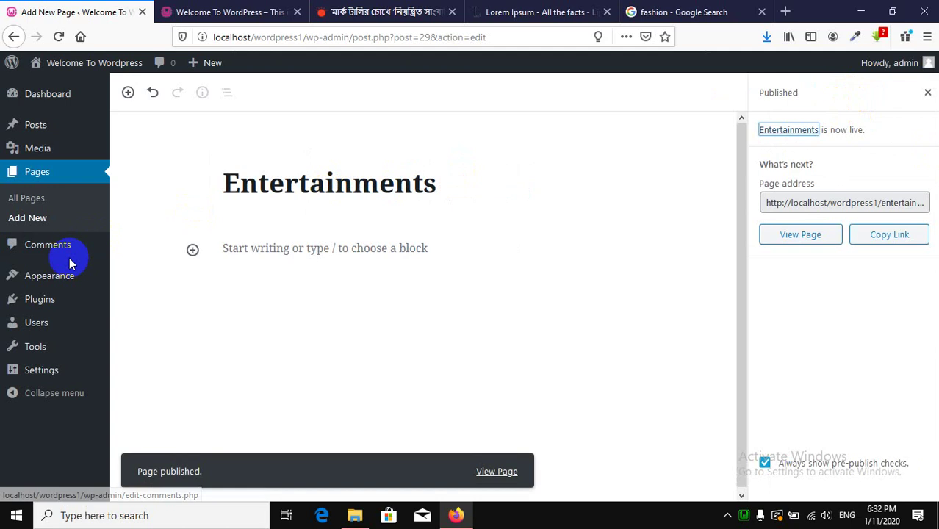
Add the new Sports and Entertainments pages to the Top Menu.
mouse_move(86, 275)
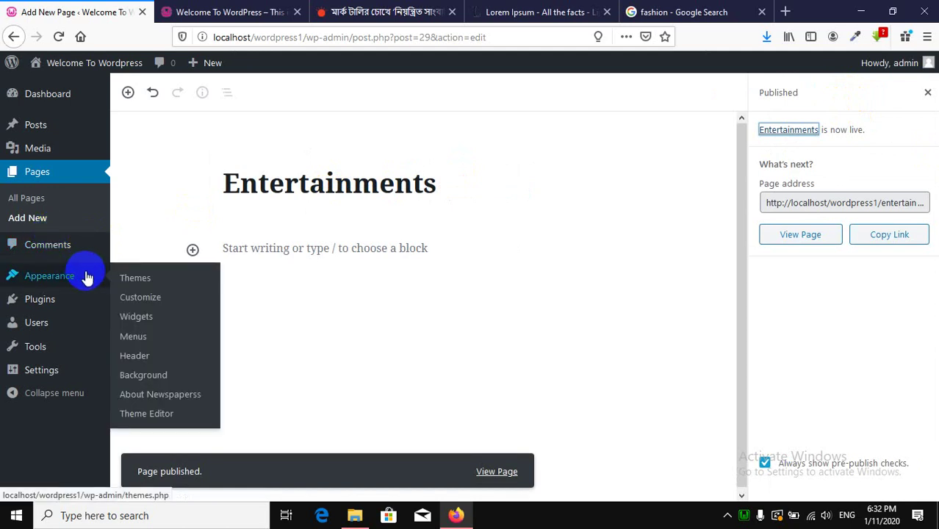
click(205, 11)
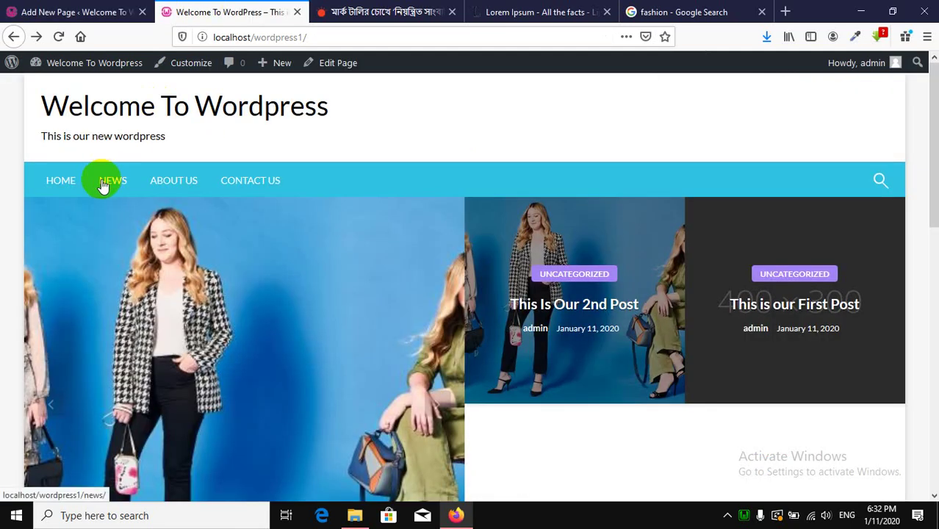
click(30, 11)
mouse_move(41, 287)
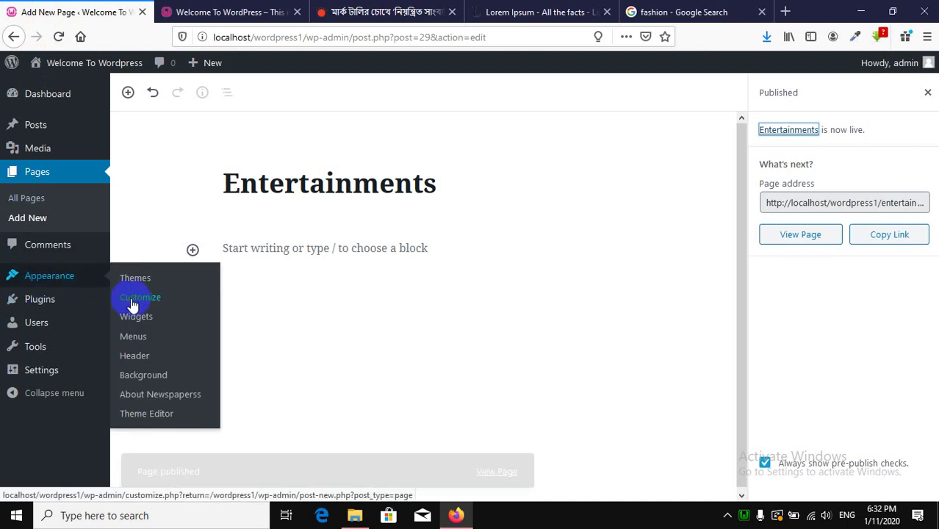
click(147, 339)
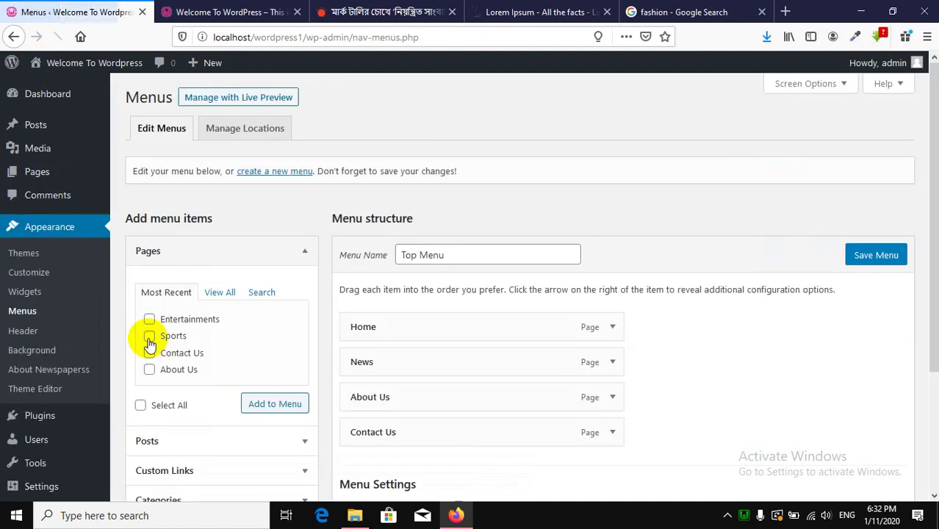
scroll(289, 197, down, 3)
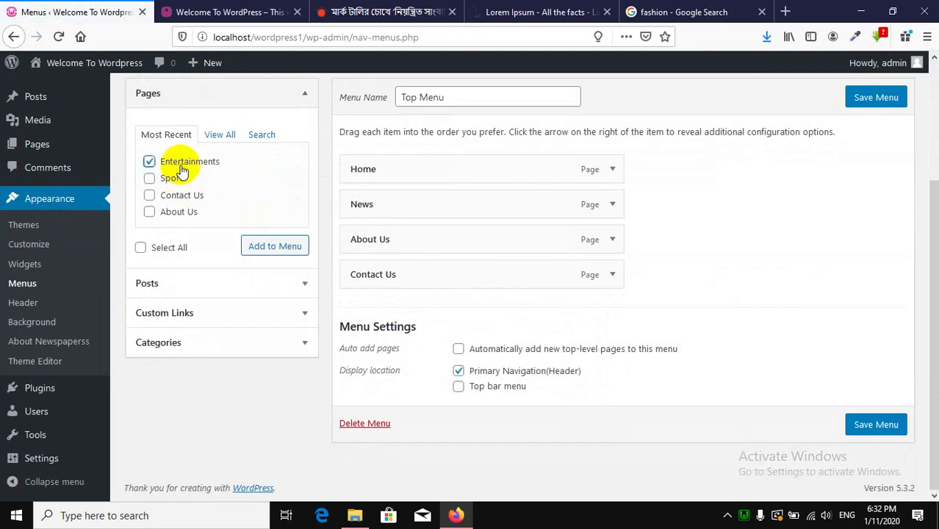
click(169, 177)
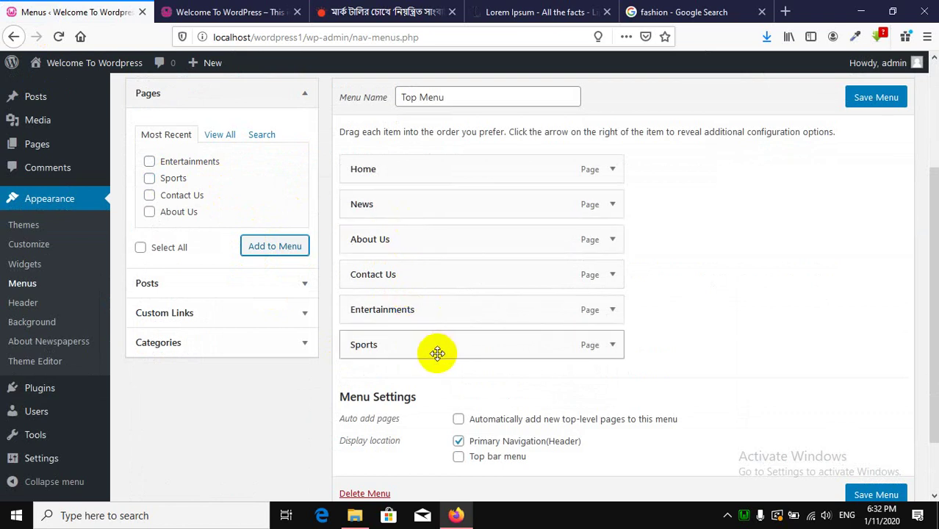
Nest Sports and Entertainments as sub items under News and save the Top Menu.
drag(437, 353, 448, 248)
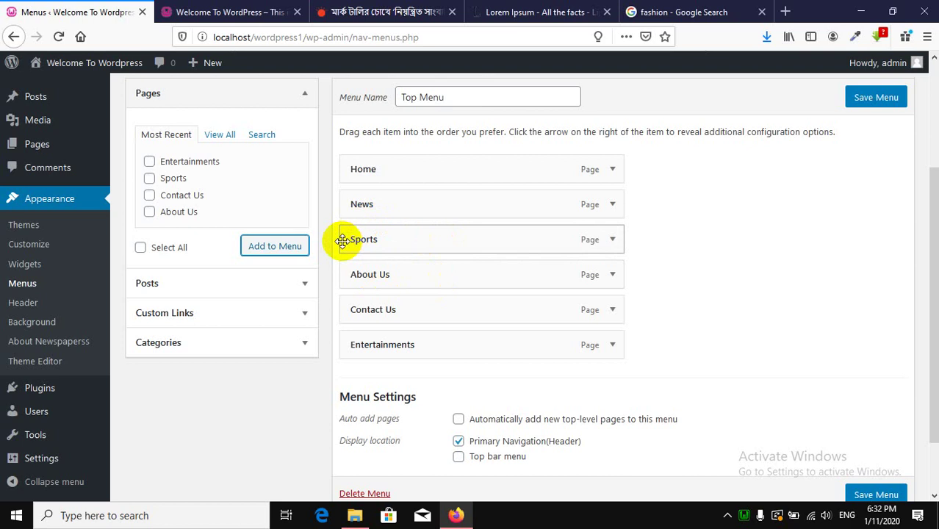
drag(400, 239, 421, 240)
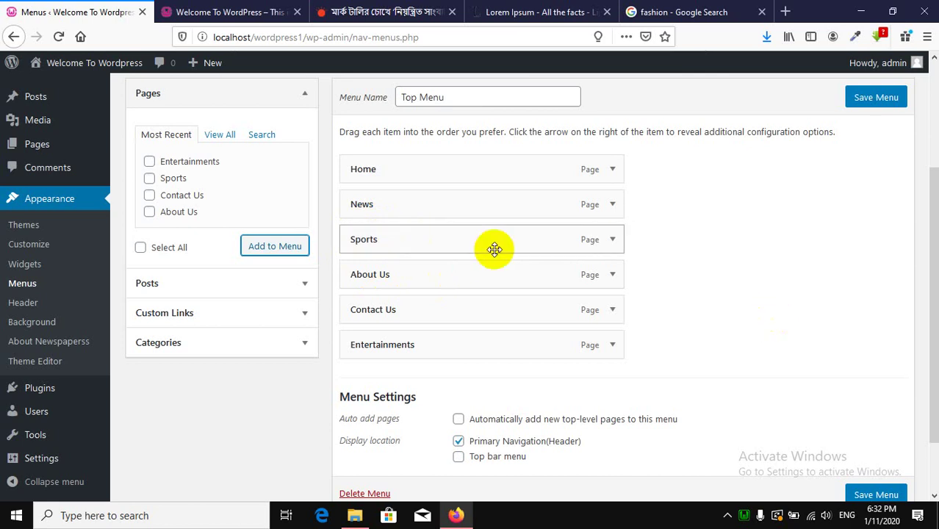
drag(494, 250, 535, 243)
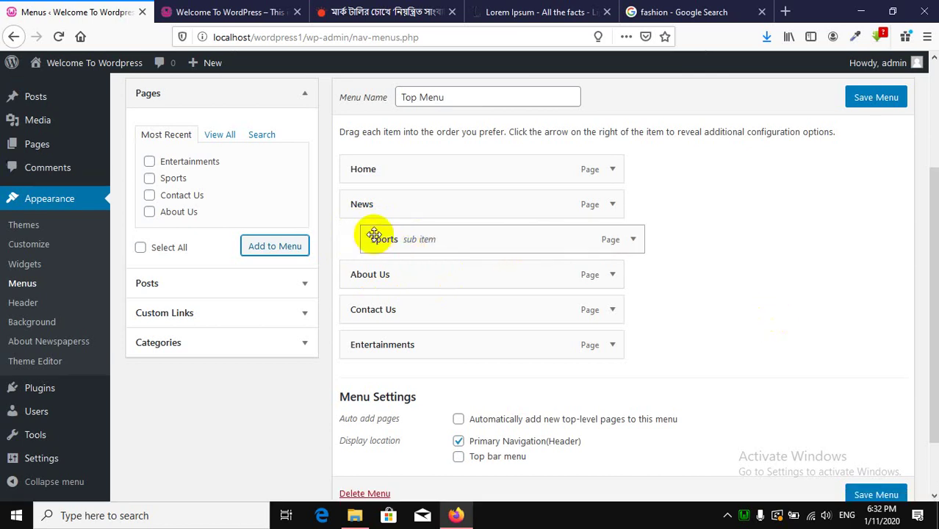
drag(428, 345, 451, 279)
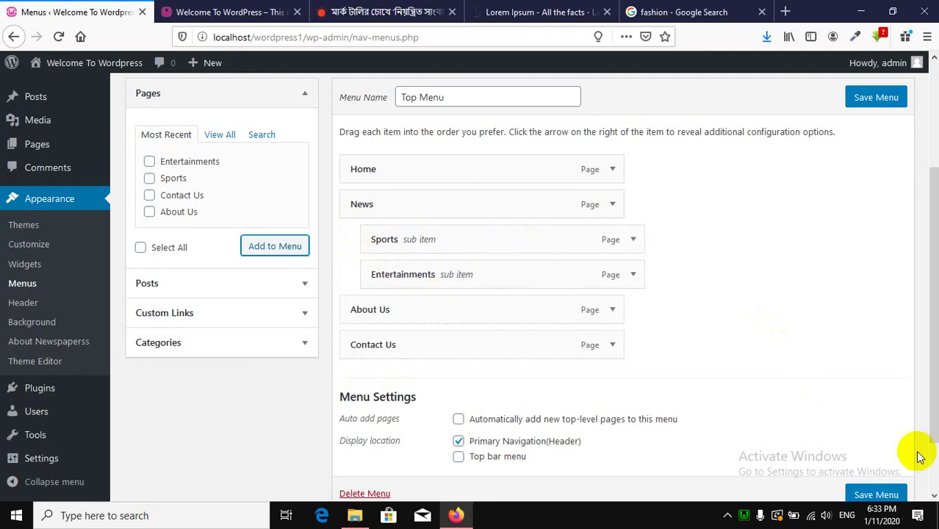
scroll(896, 437, down, 1)
click(876, 424)
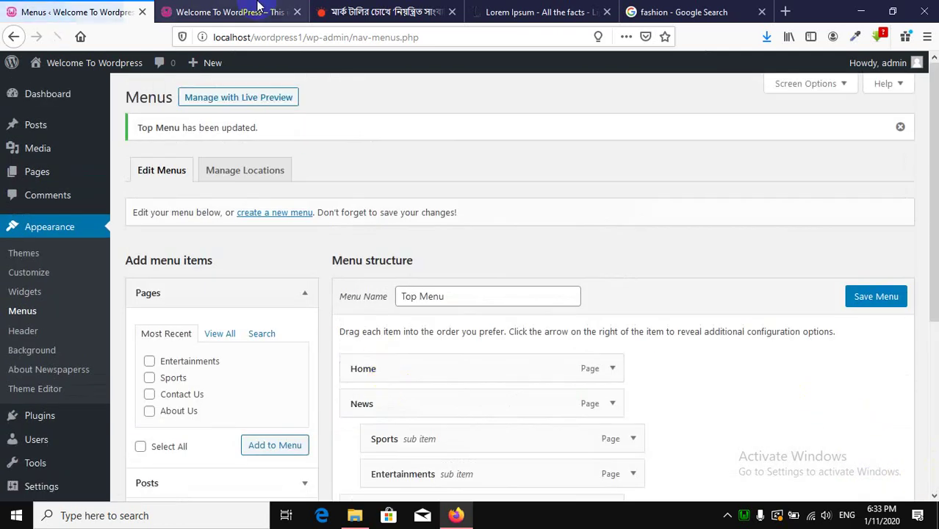
click(257, 6)
click(60, 37)
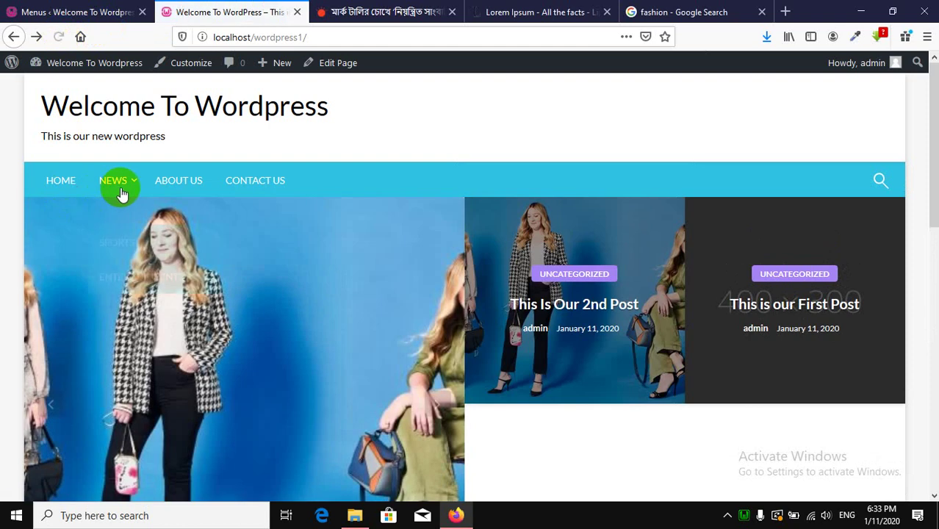
mouse_move(118, 182)
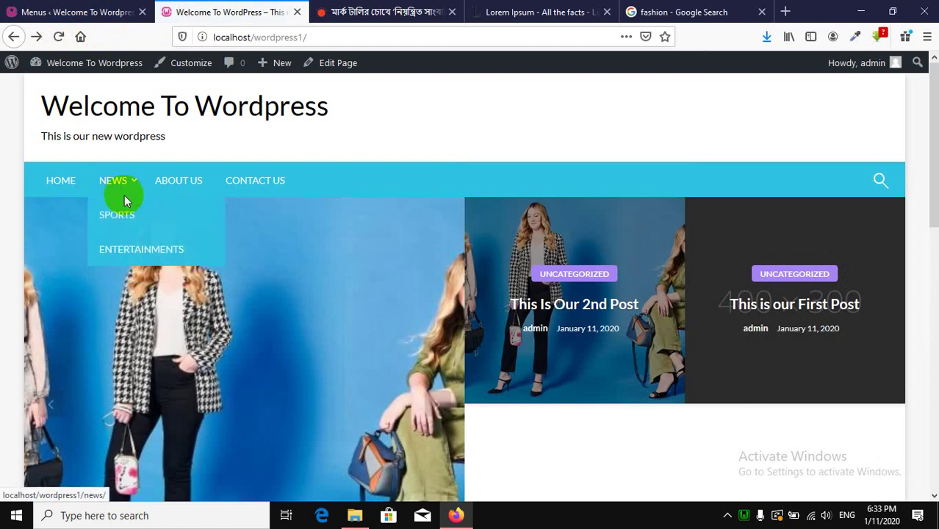
click(138, 250)
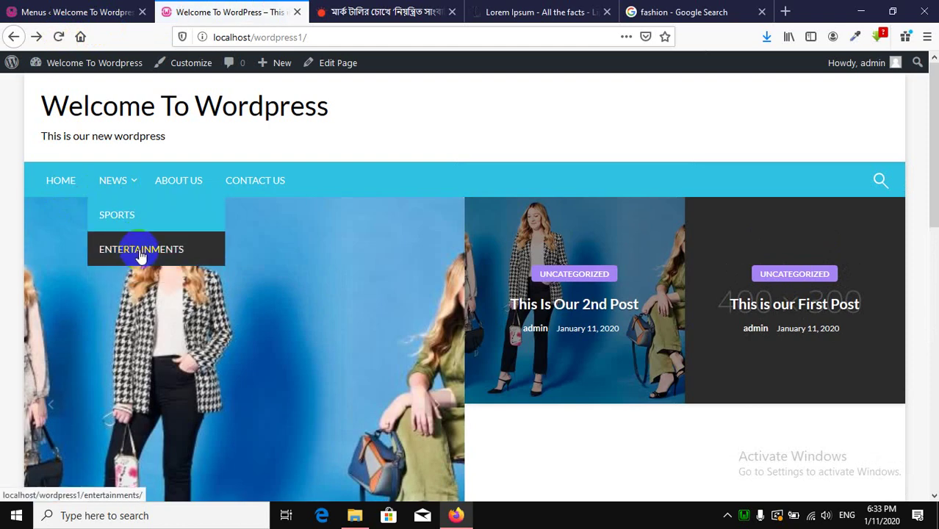
click(66, 9)
click(213, 10)
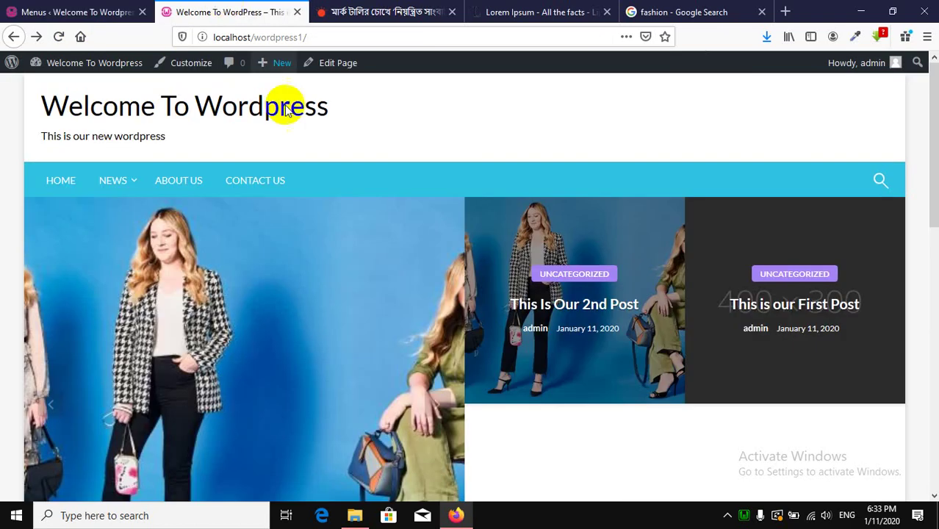
click(117, 7)
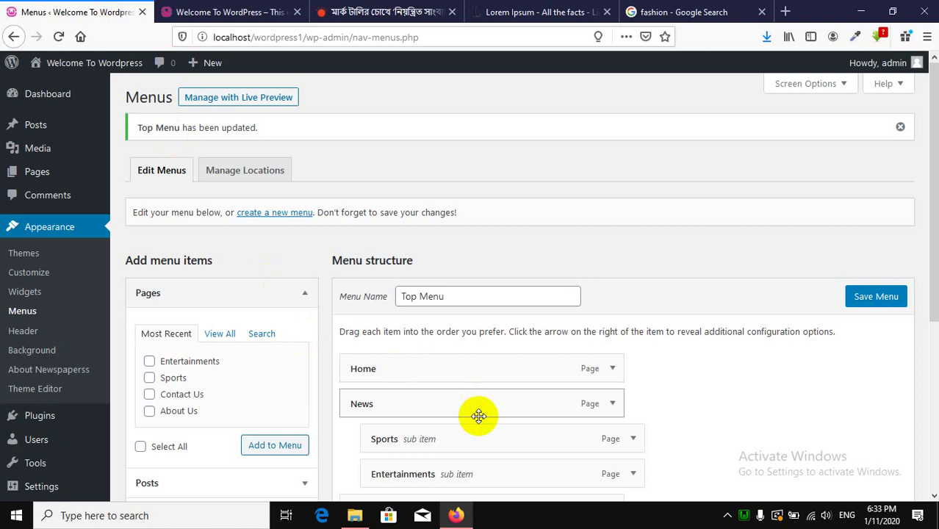
mouse_move(69, 181)
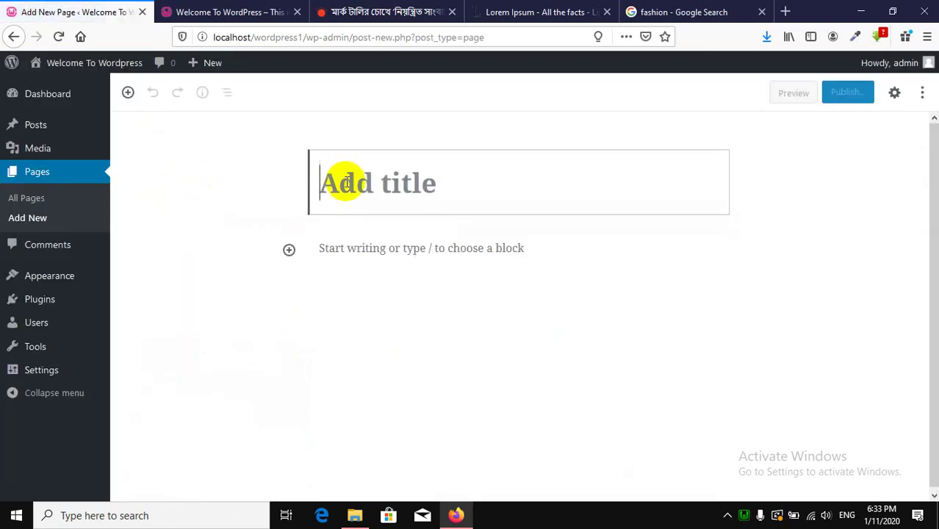
Create and publish an empty page titled Football.
text(Football)
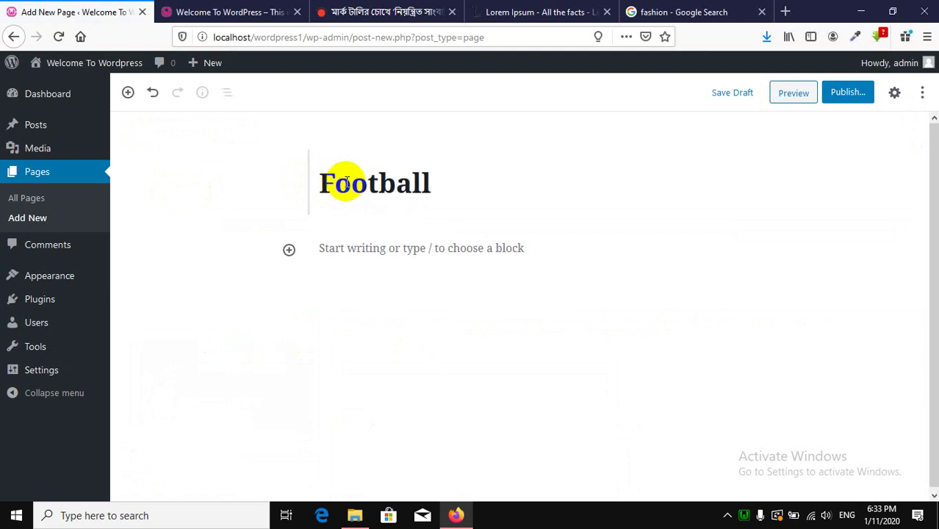
click(849, 93)
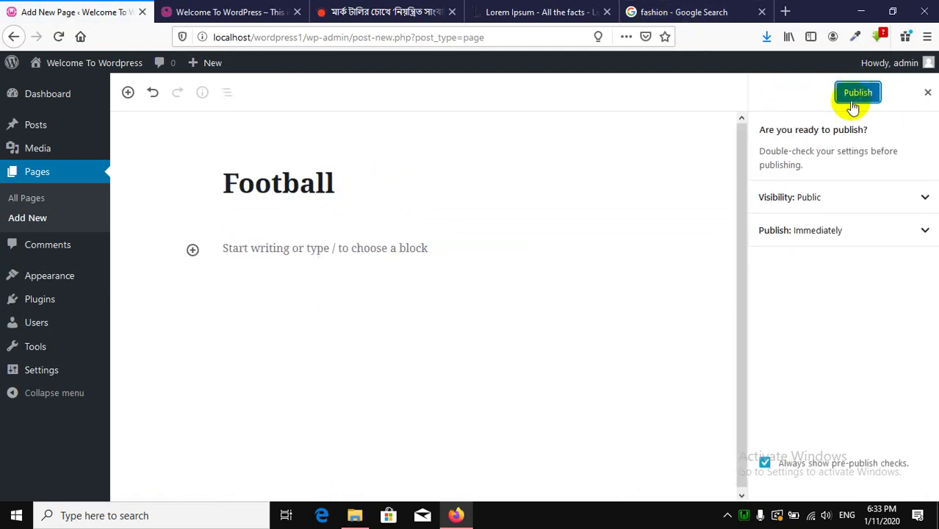
click(856, 94)
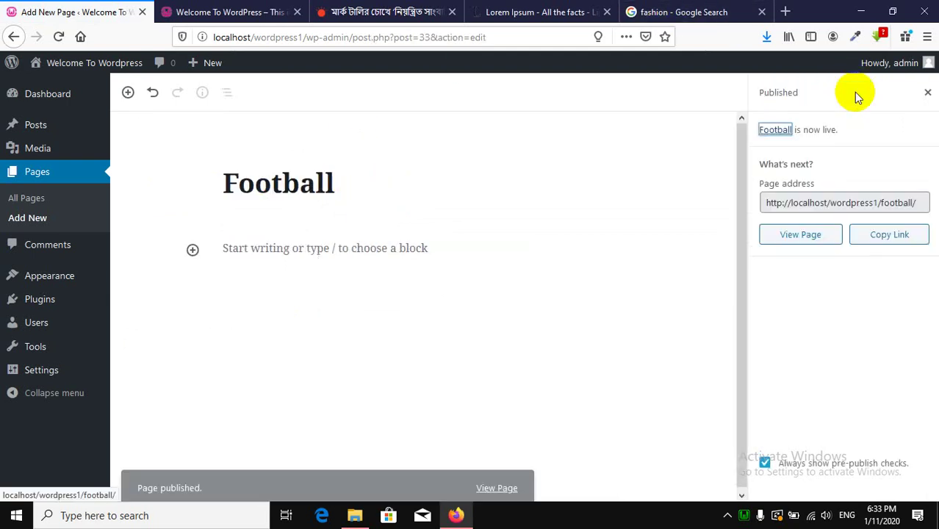
Create and publish another empty page titled Cricket.
click(47, 220)
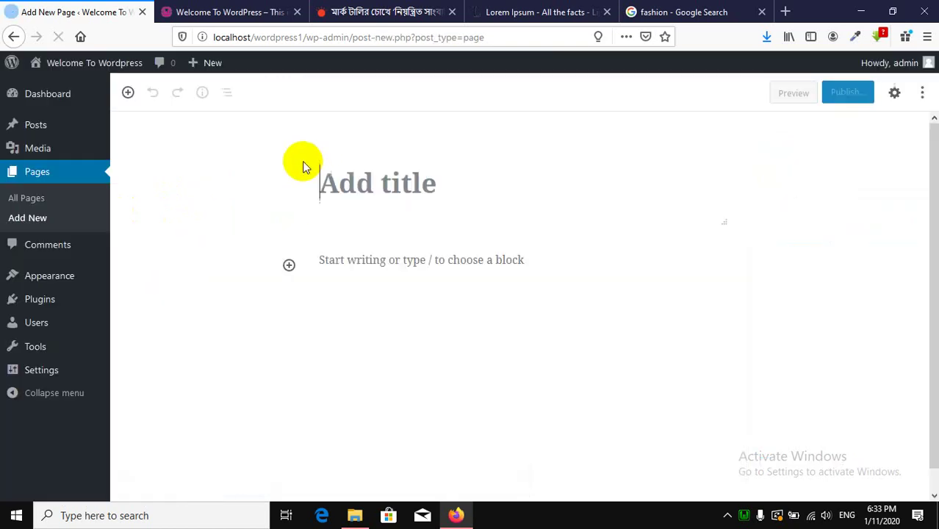
text(Cricket)
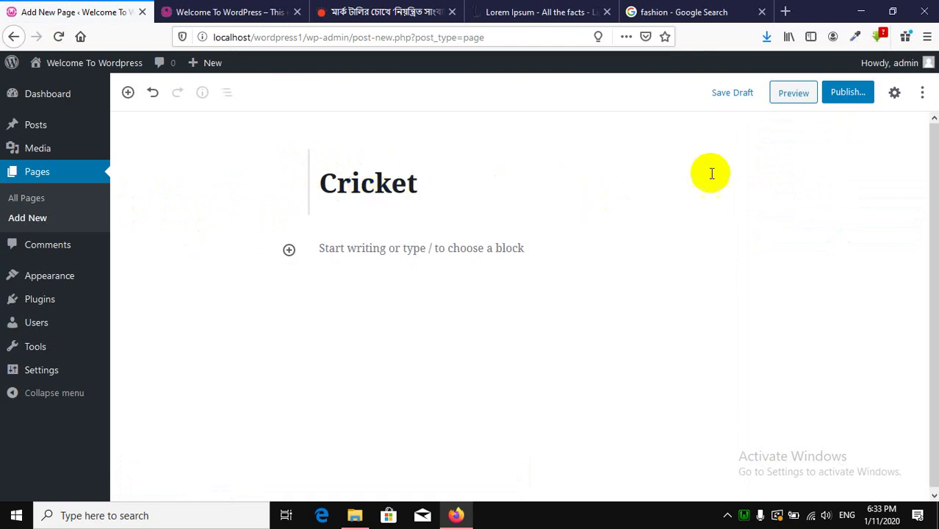
click(839, 94)
click(855, 92)
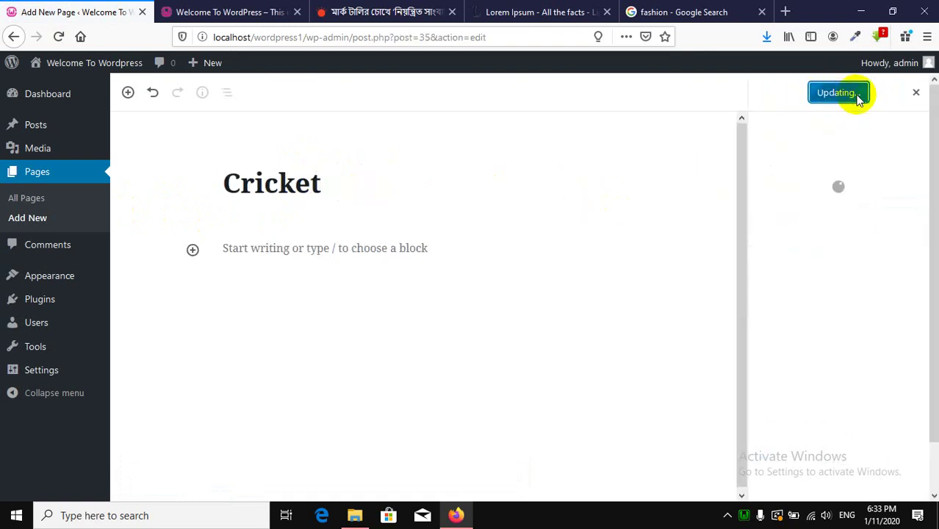
mouse_move(72, 283)
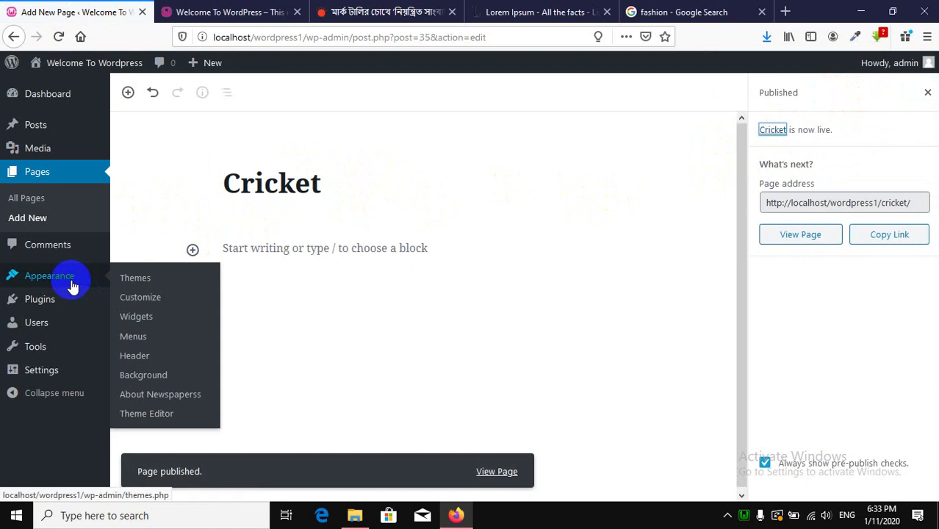
Add the Cricket and Football pages to the Top Menu.
click(145, 340)
scroll(266, 275, down, 3)
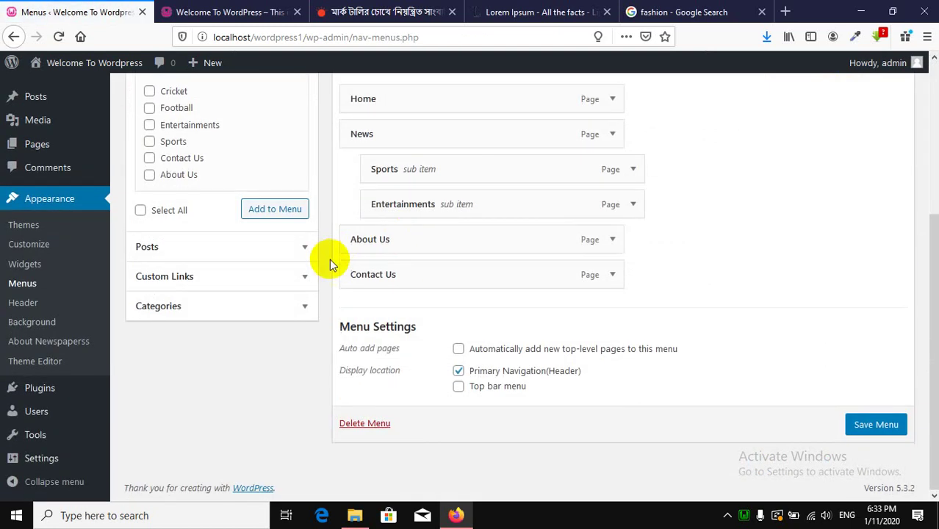
scroll(213, 220, up, 2)
click(170, 156)
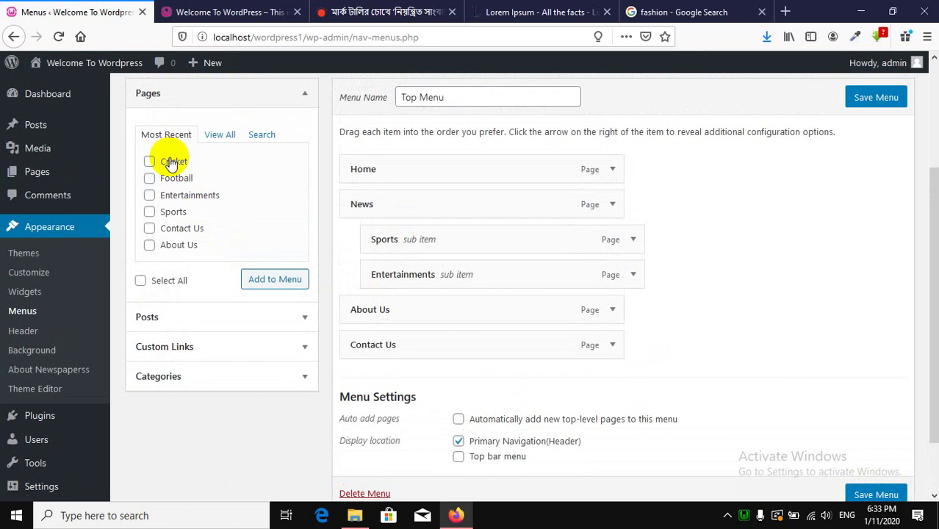
click(178, 178)
click(274, 280)
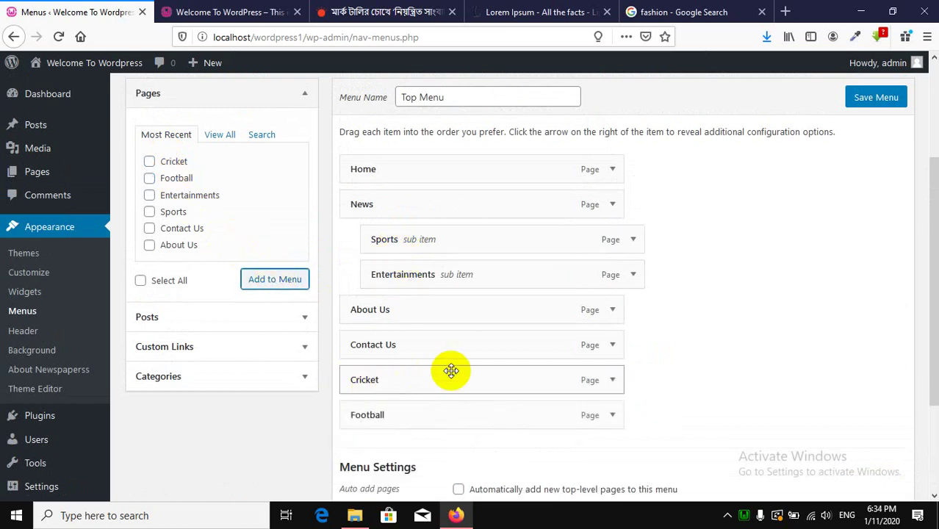
Nest Cricket under Sports and Football under Cricket, then save the Top Menu.
drag(450, 369, 496, 268)
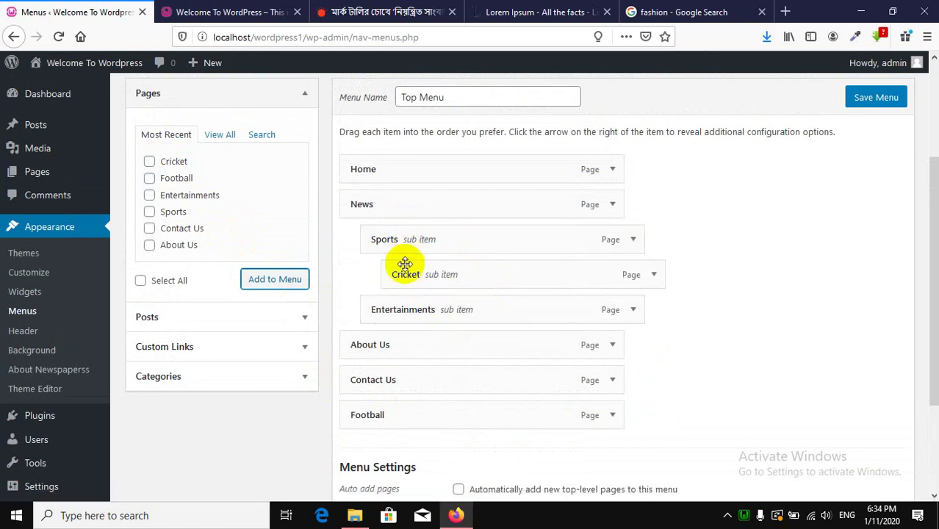
drag(405, 422, 448, 313)
click(869, 98)
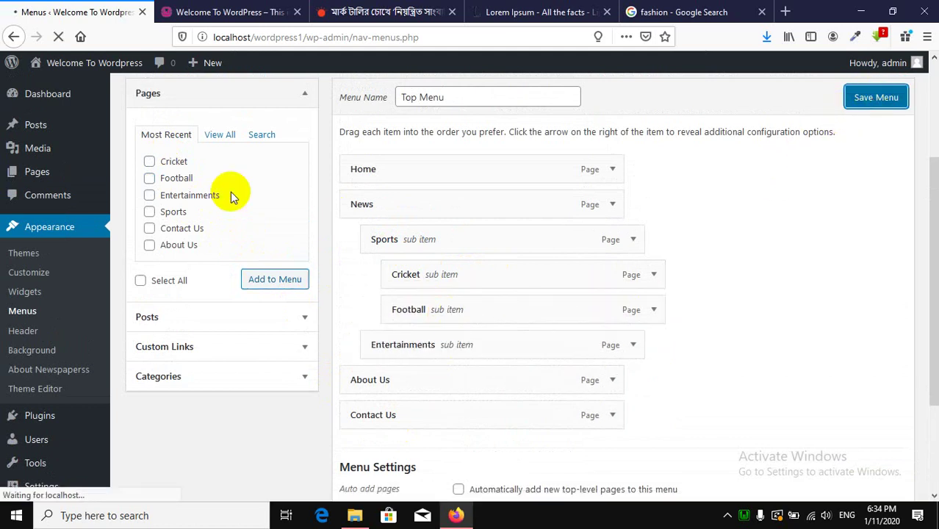
click(224, 12)
Reload the live site and check NEWS shows Sports with Cricket and Football.
click(56, 38)
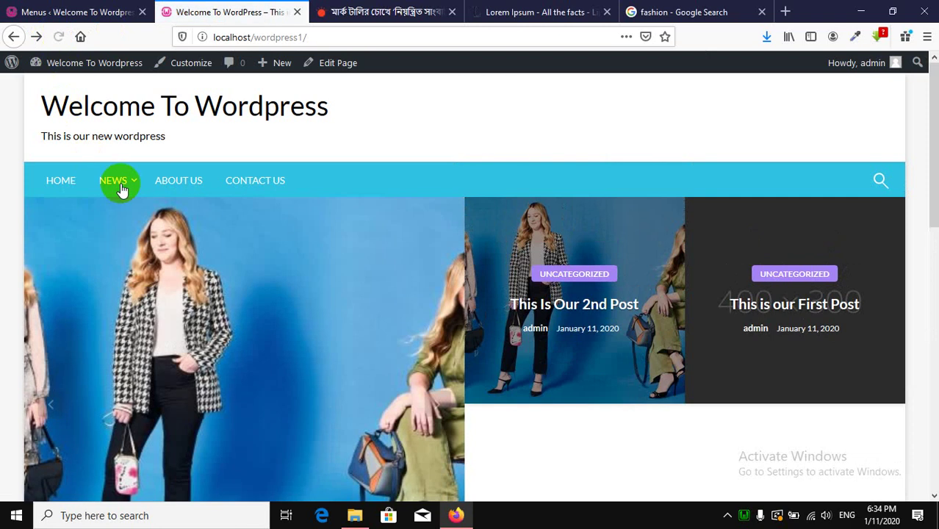
mouse_move(122, 190)
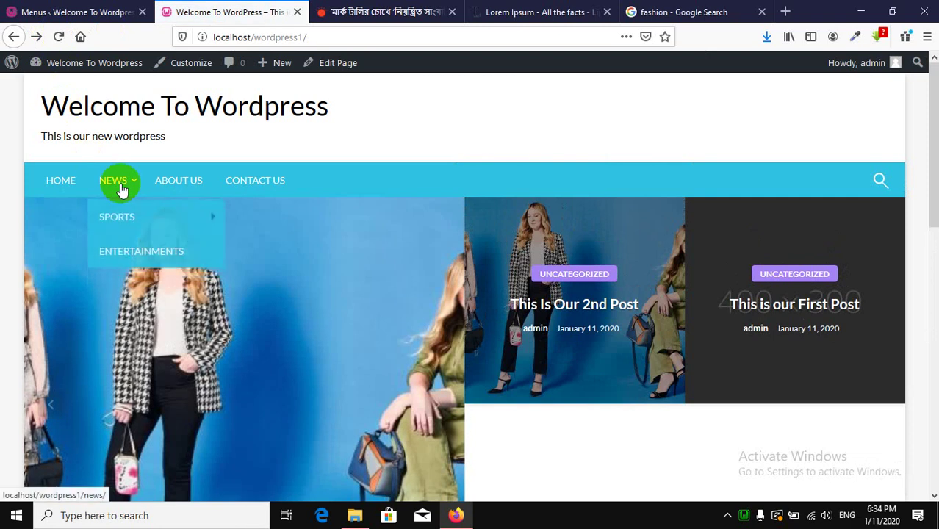
mouse_move(125, 212)
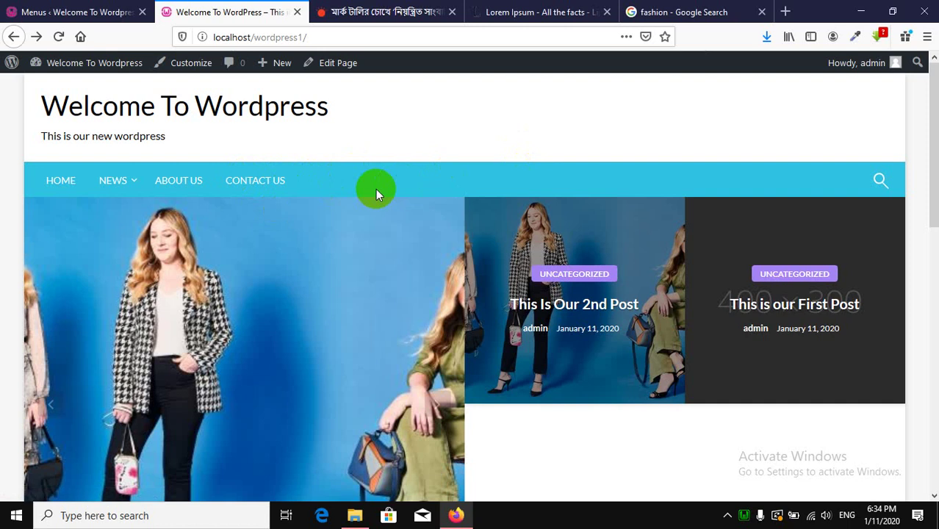
Check the hamburger menu in Responsive Design Mode, then return to full-width view.
key(ctrl+shift+m)
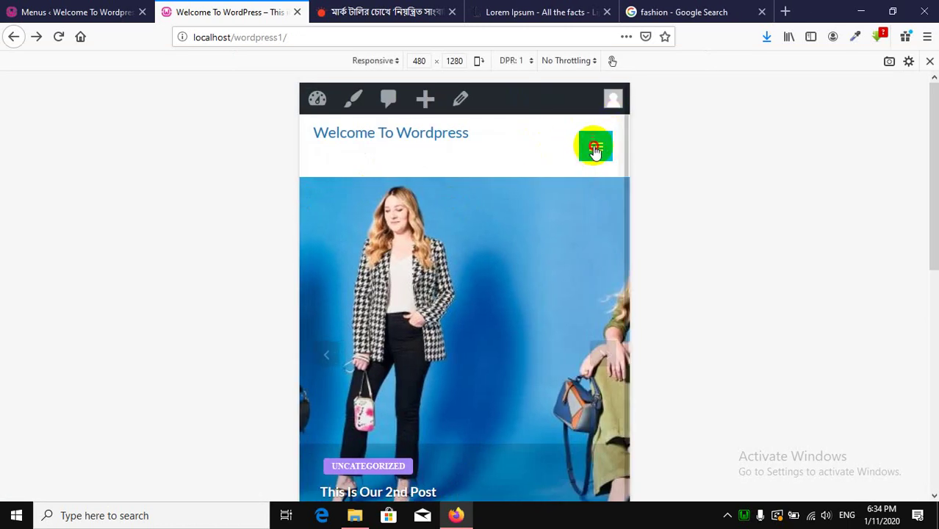
click(595, 151)
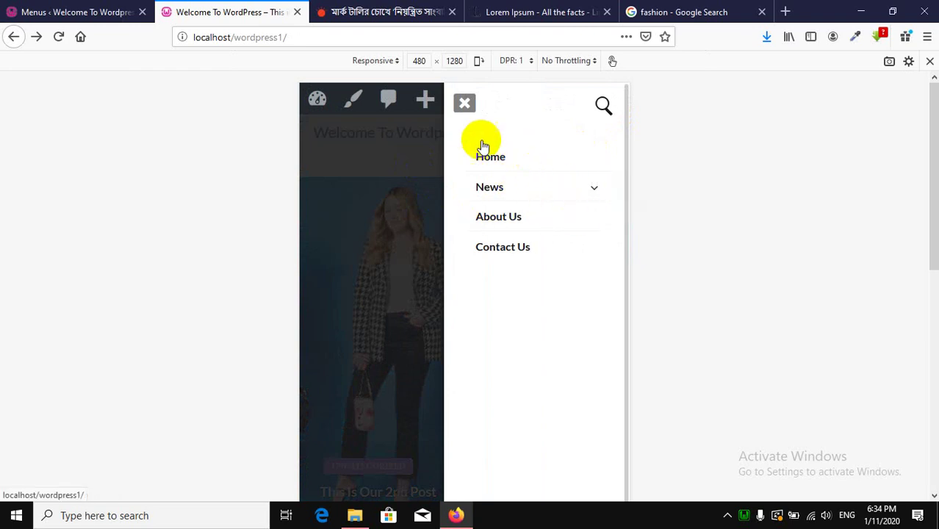
click(465, 105)
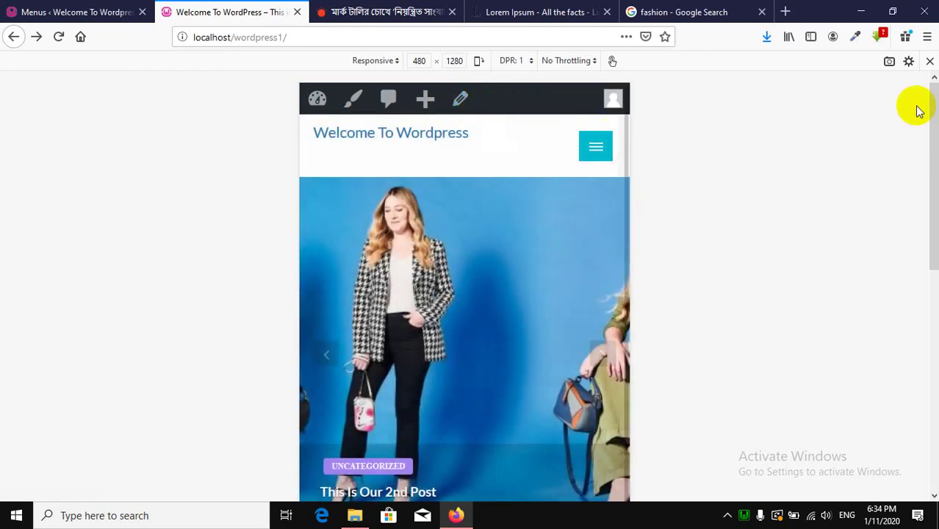
click(929, 65)
scroll(409, 246, down, 5)
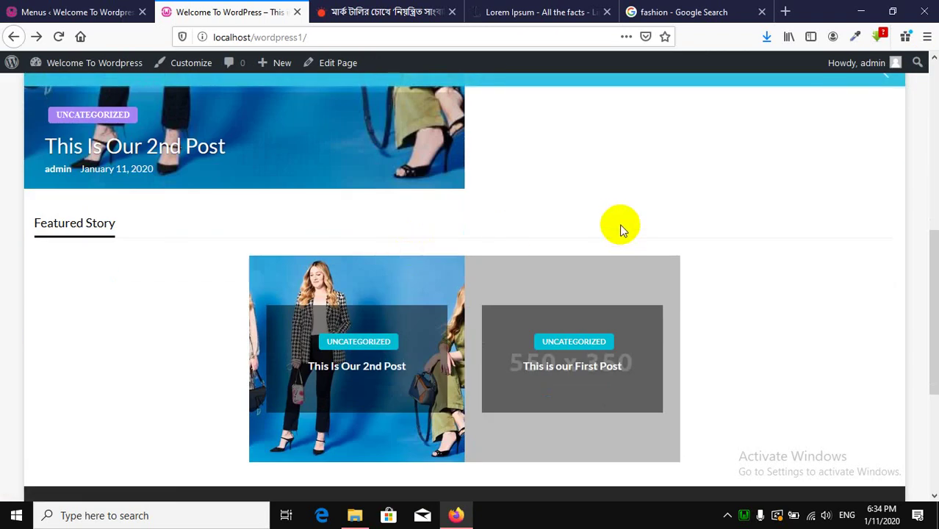
scroll(556, 249, up, 3)
scroll(556, 250, up, 3)
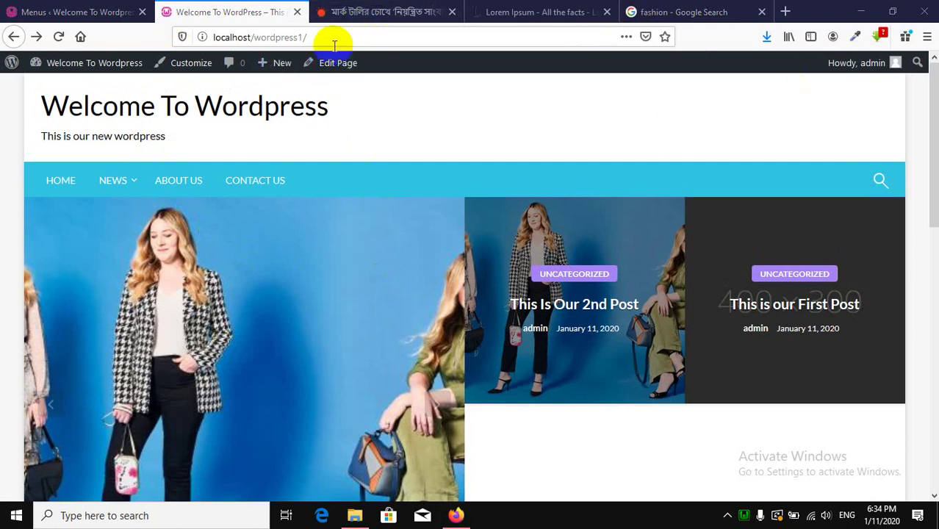
click(353, 12)
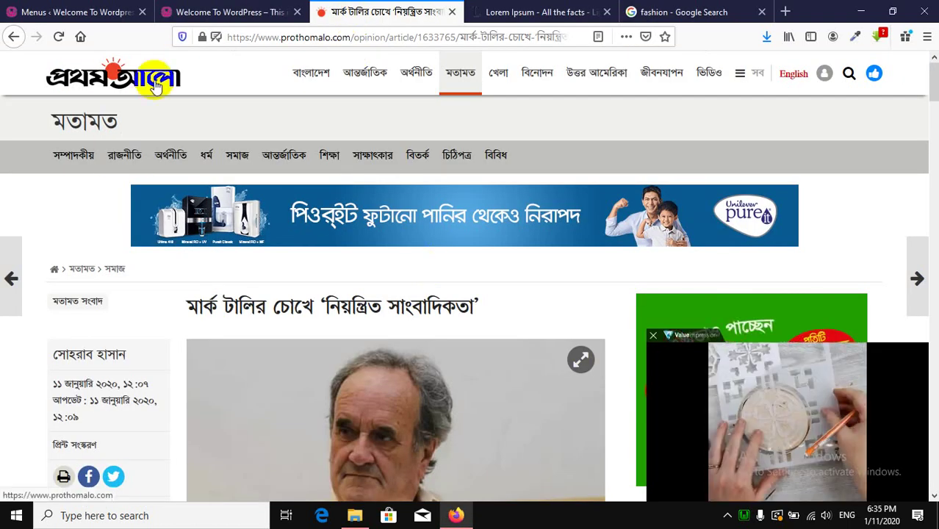
click(211, 9)
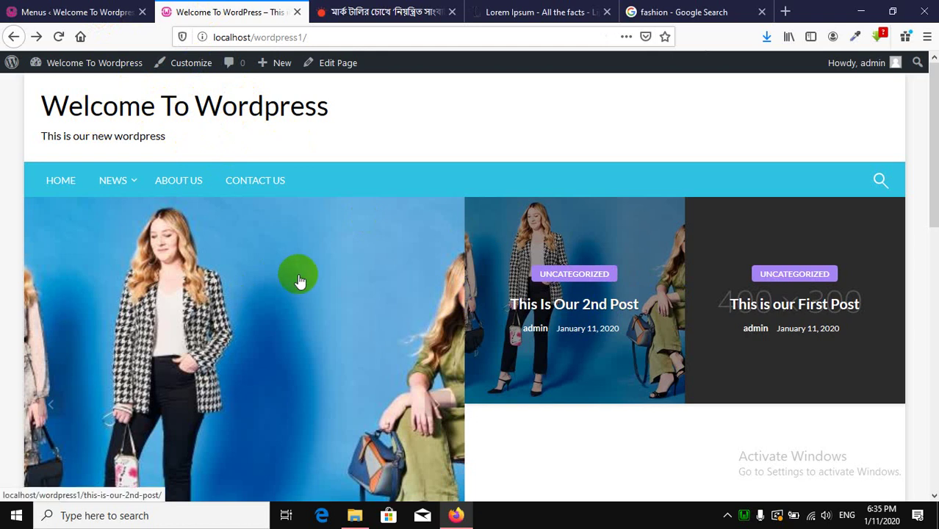
In the Newspaperss Customizer, open General settings, then its Background color panel.
click(91, 17)
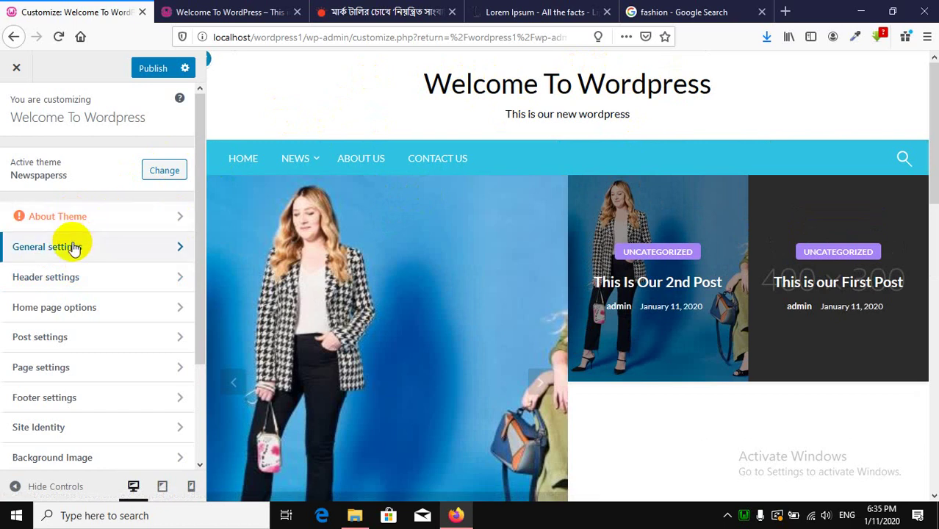
click(136, 250)
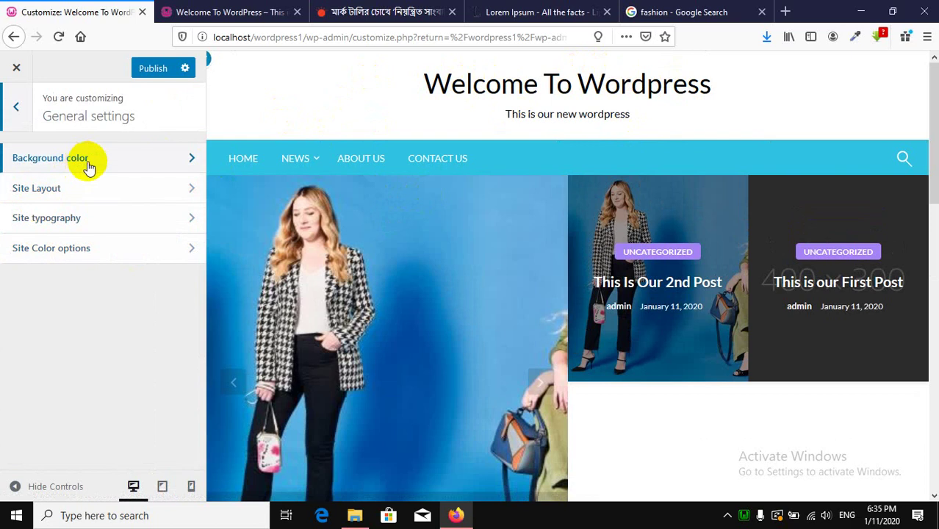
scroll(712, 245, down, 10)
scroll(691, 266, up, 7)
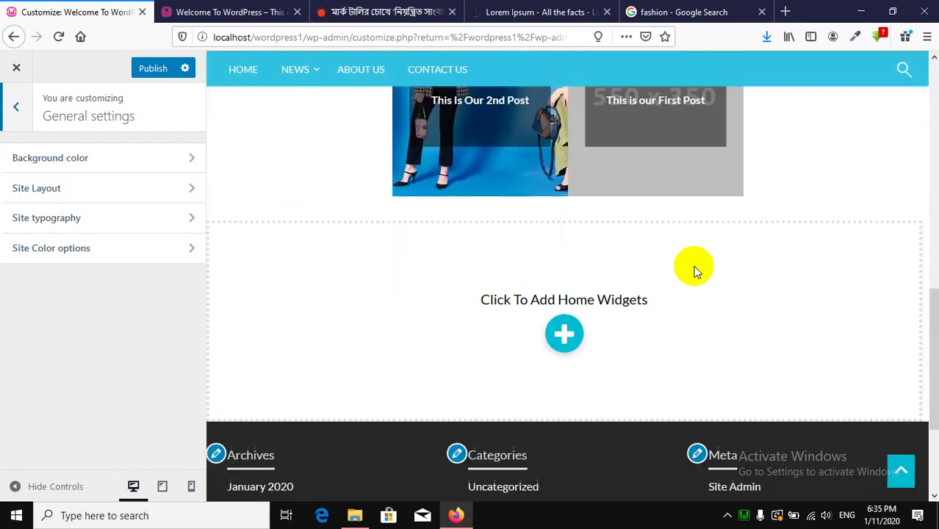
scroll(692, 265, up, 3)
click(130, 156)
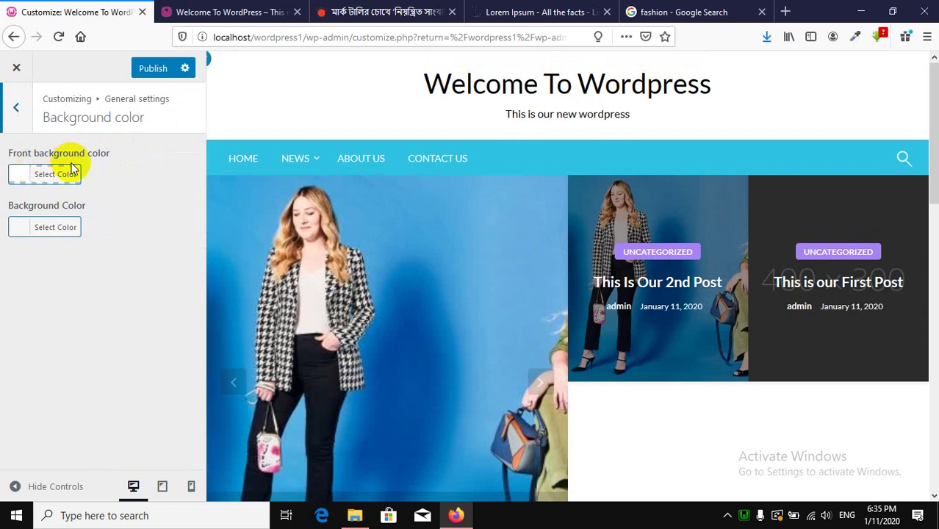
click(52, 188)
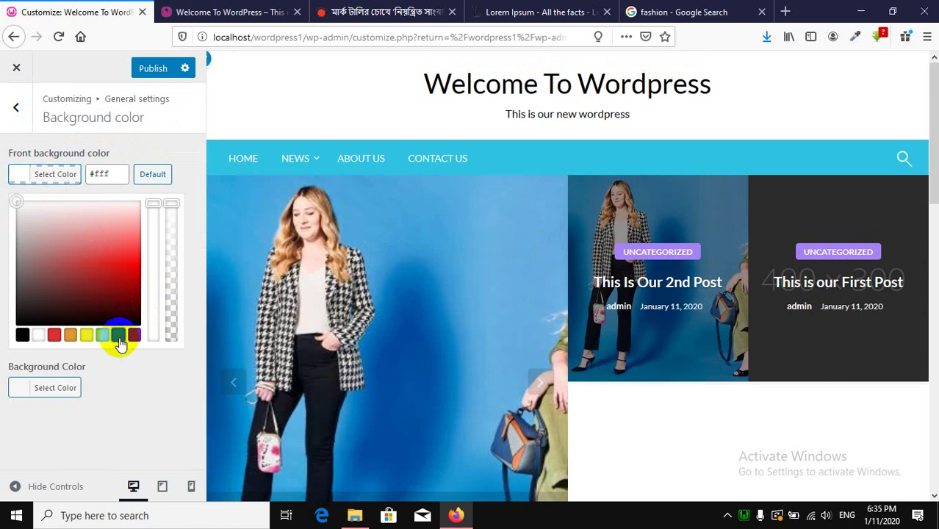
click(118, 336)
scroll(665, 330, down, 10)
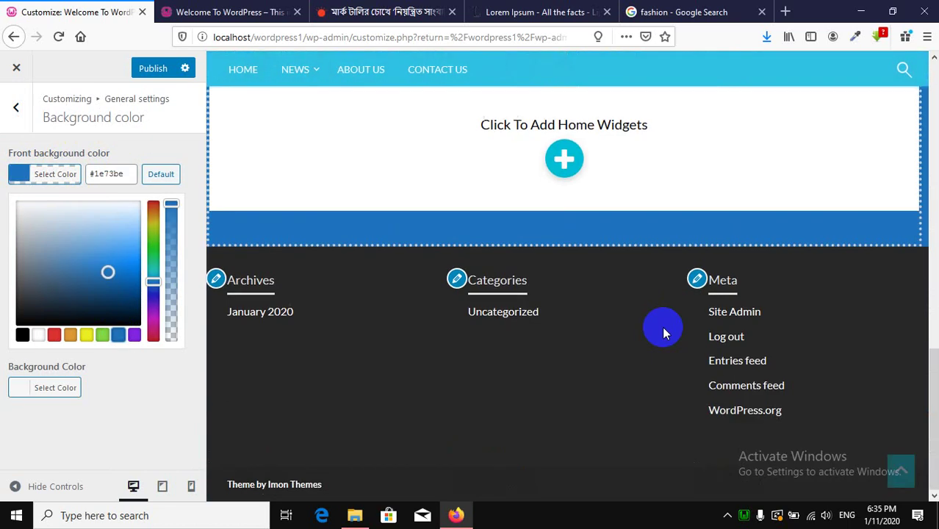
scroll(664, 332, up, 4)
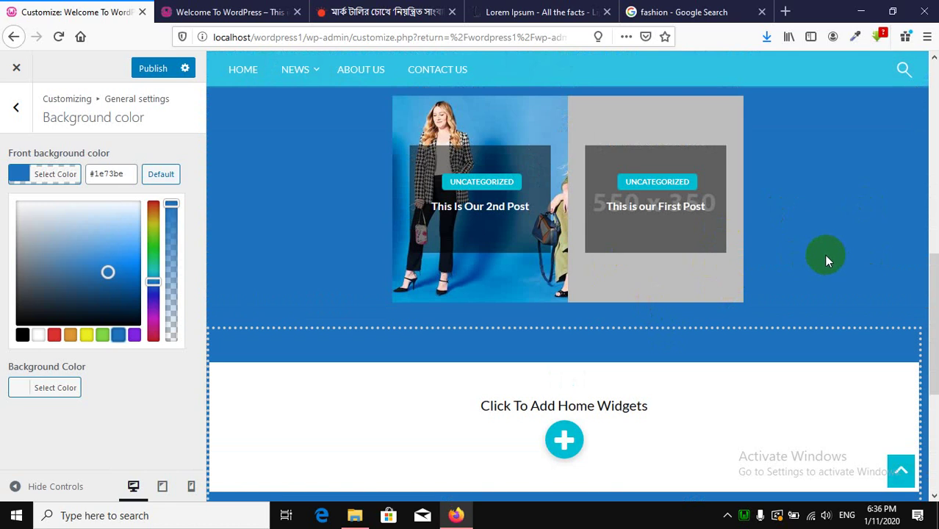
scroll(823, 254, down, 4)
scroll(768, 257, up, 7)
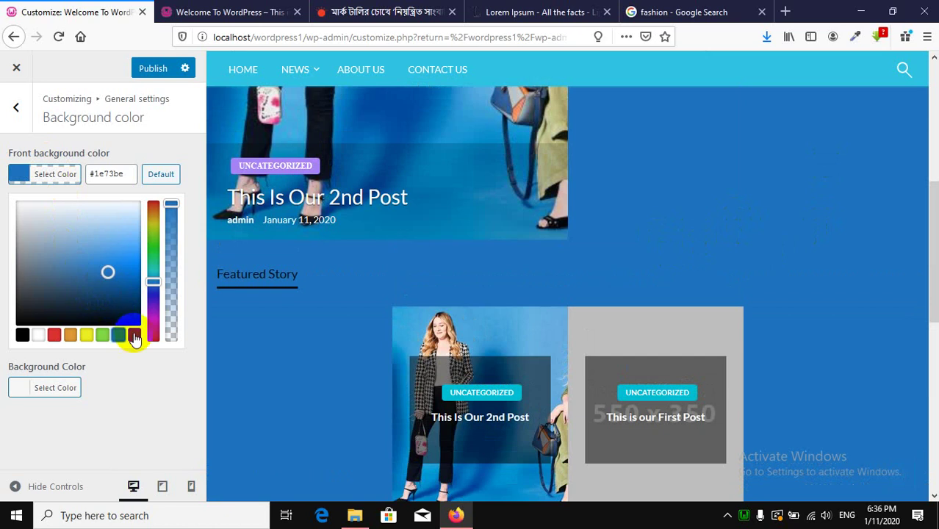
scroll(367, 301, up, 5)
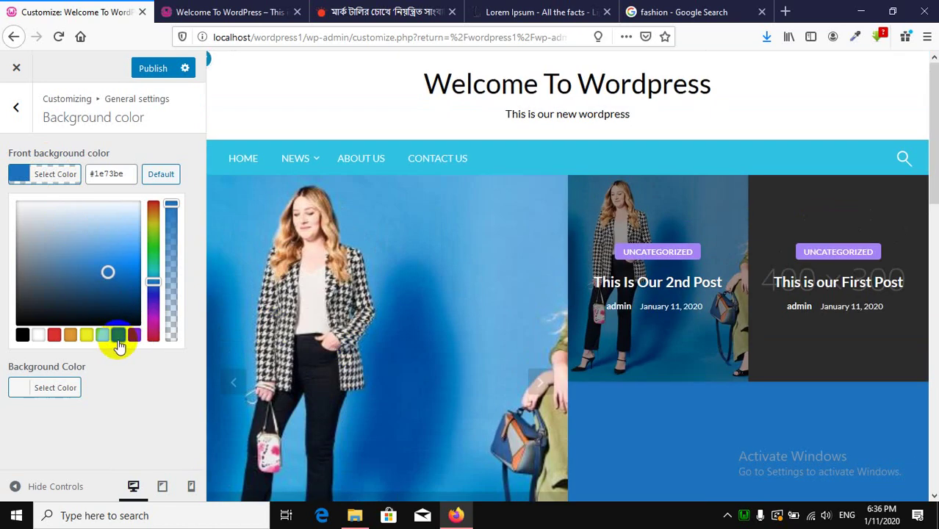
click(135, 335)
scroll(690, 316, down, 3)
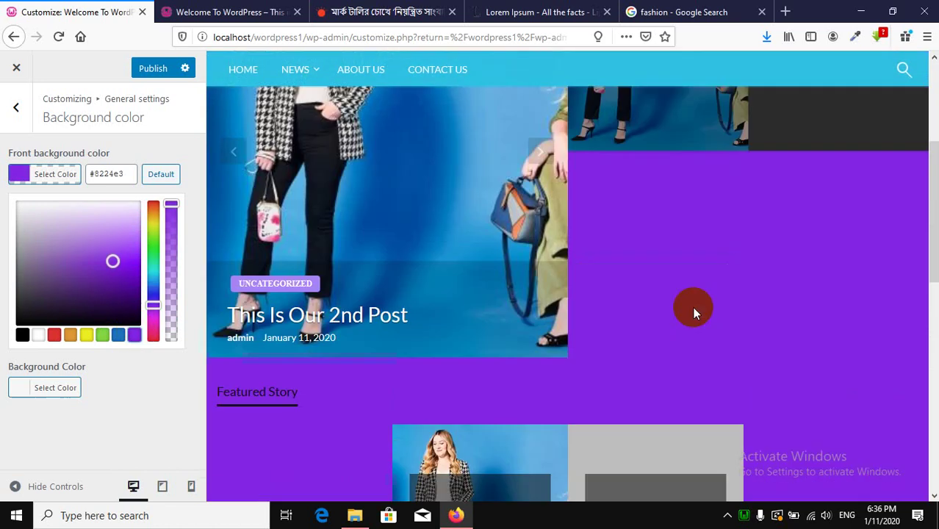
scroll(690, 316, down, 3)
click(163, 177)
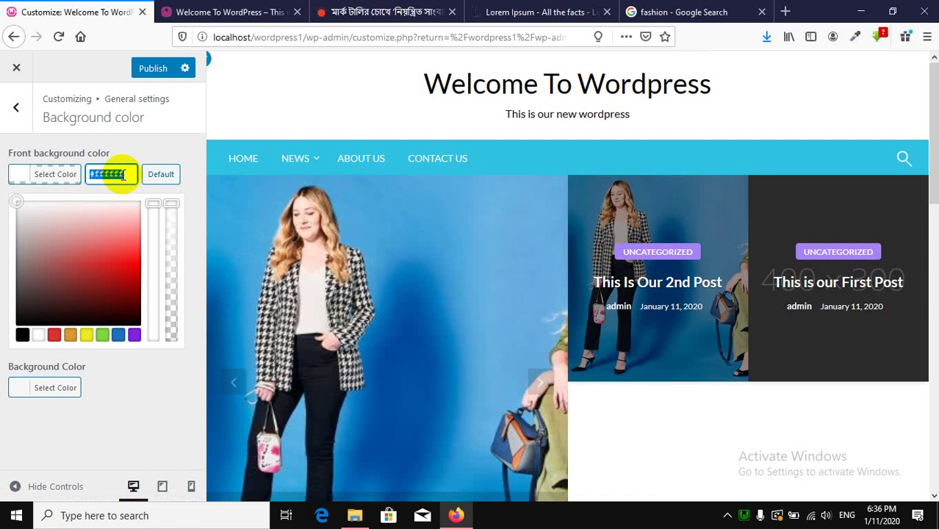
drag(140, 419, 191, 392)
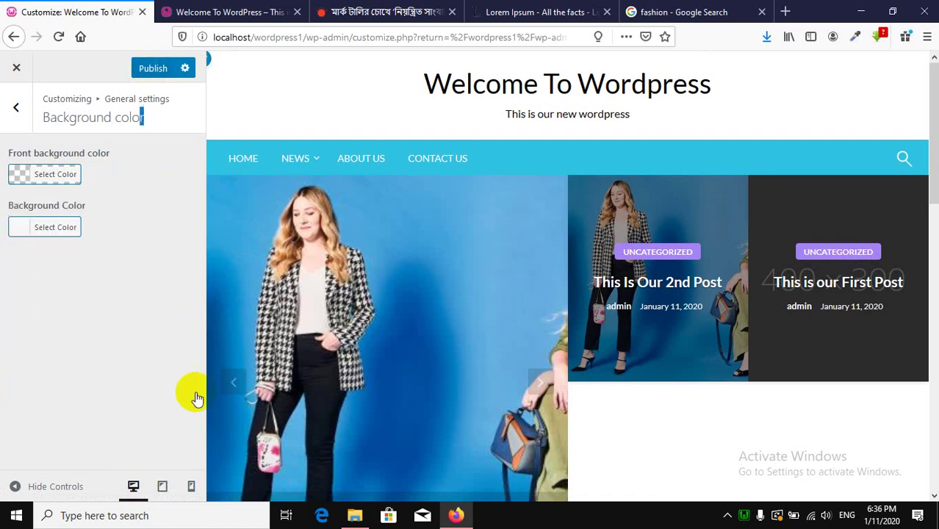
scroll(390, 266, down, 4)
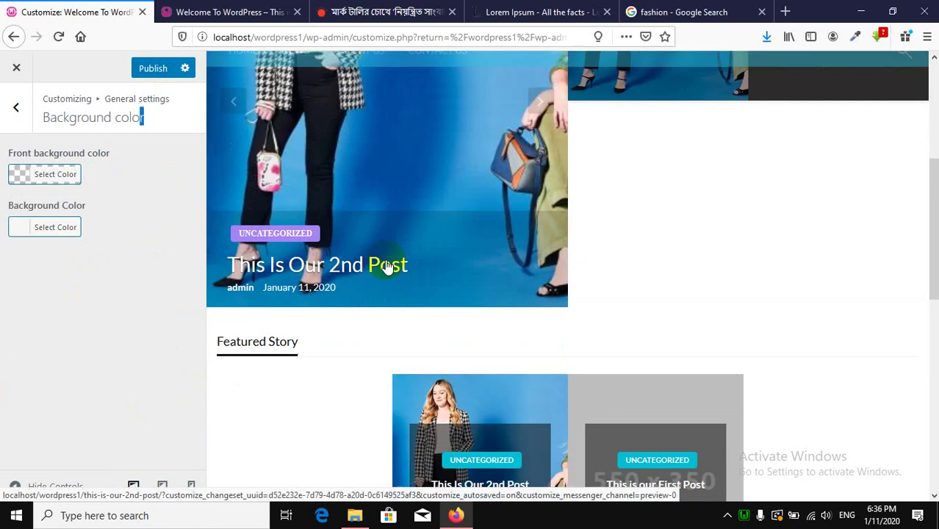
Set the site Background Color to green and publish it.
click(28, 234)
click(102, 387)
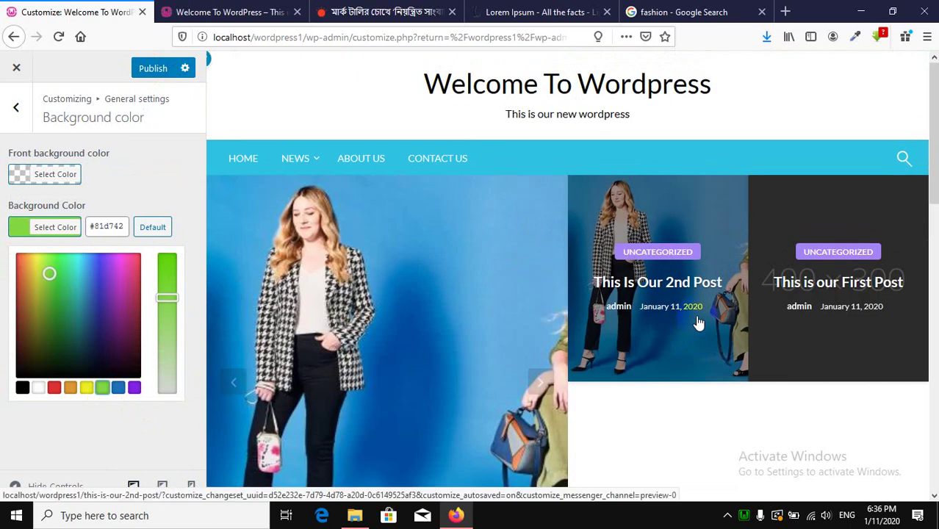
click(53, 429)
click(153, 73)
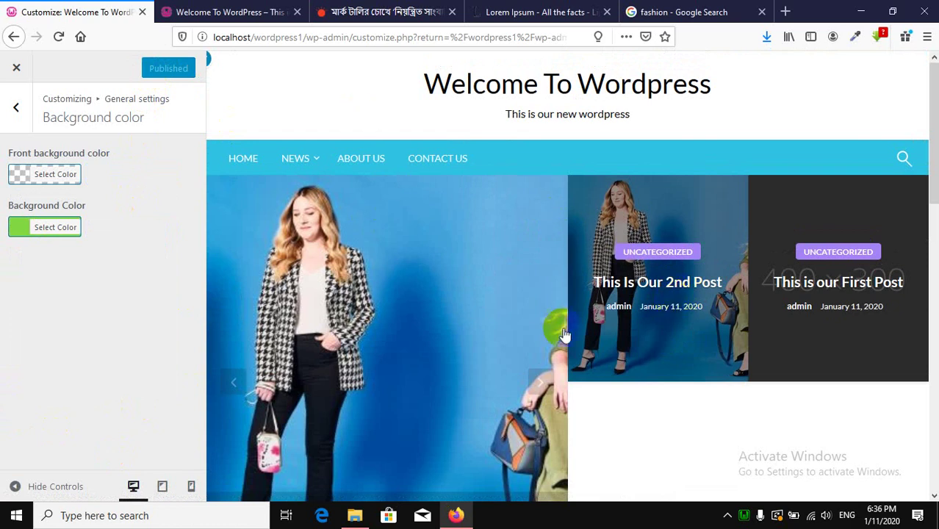
Check the green background on the live 2nd Post page, then return to the Customizer.
click(221, 12)
scroll(318, 287, down, 5)
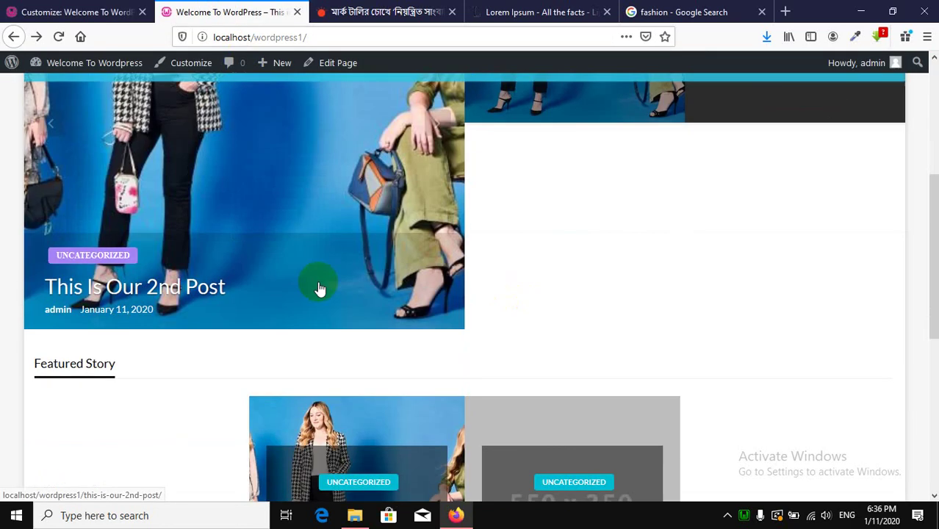
click(184, 293)
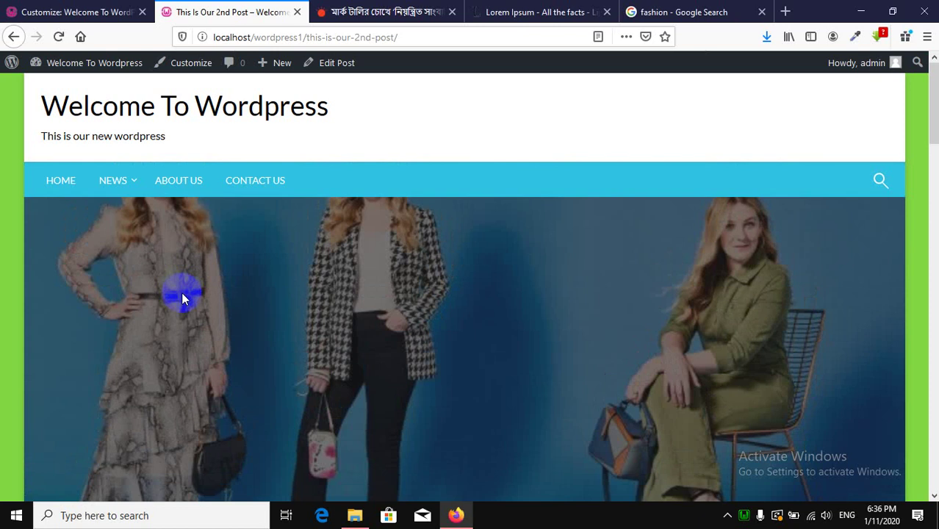
scroll(184, 293, down, 10)
scroll(4, 366, down, 15)
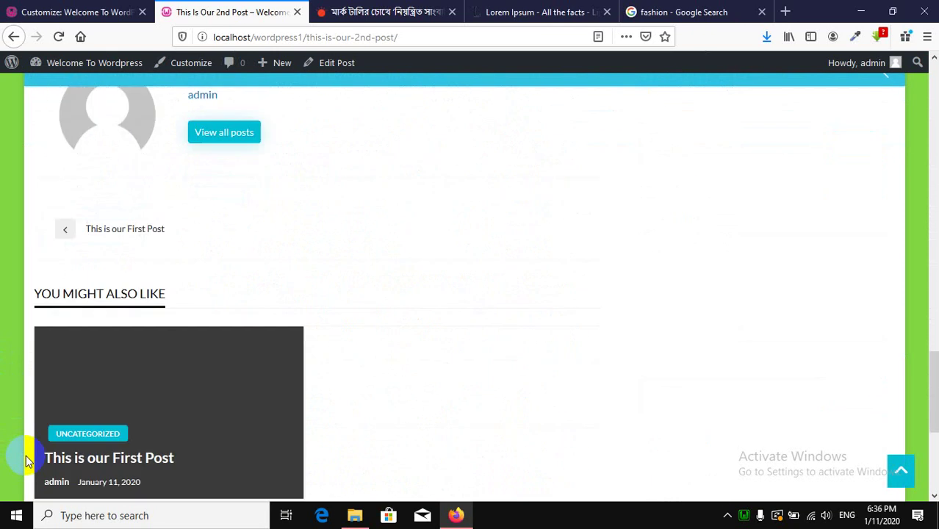
scroll(88, 434, up, 20)
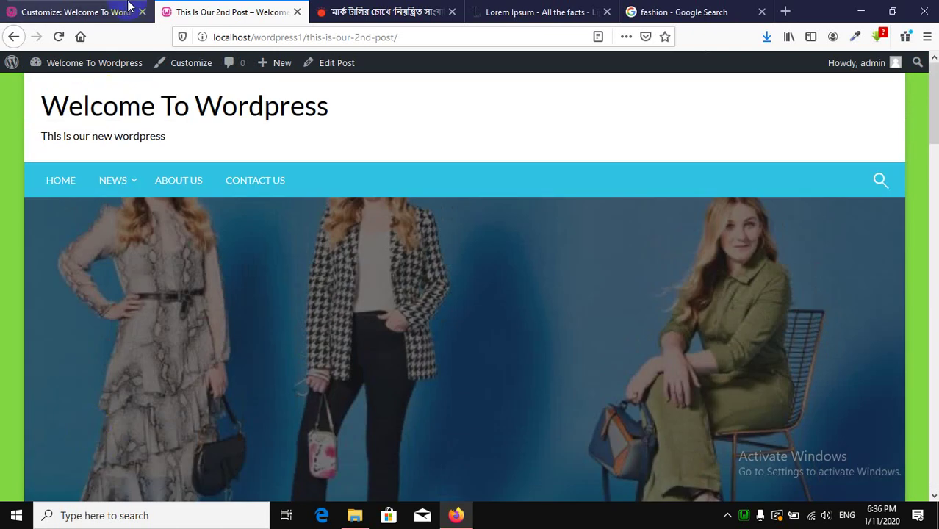
click(93, 9)
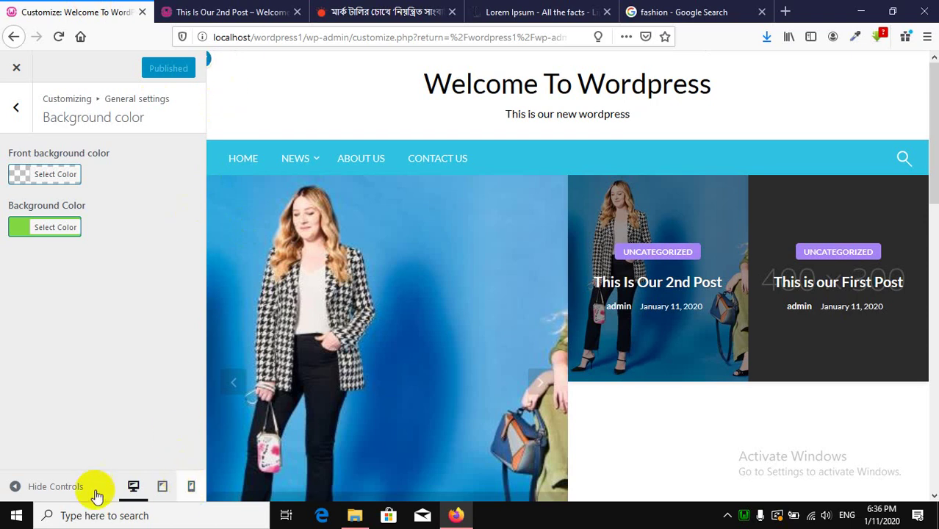
Change the site Background Color from green to #E7E7E7 and go back to General settings.
click(15, 486)
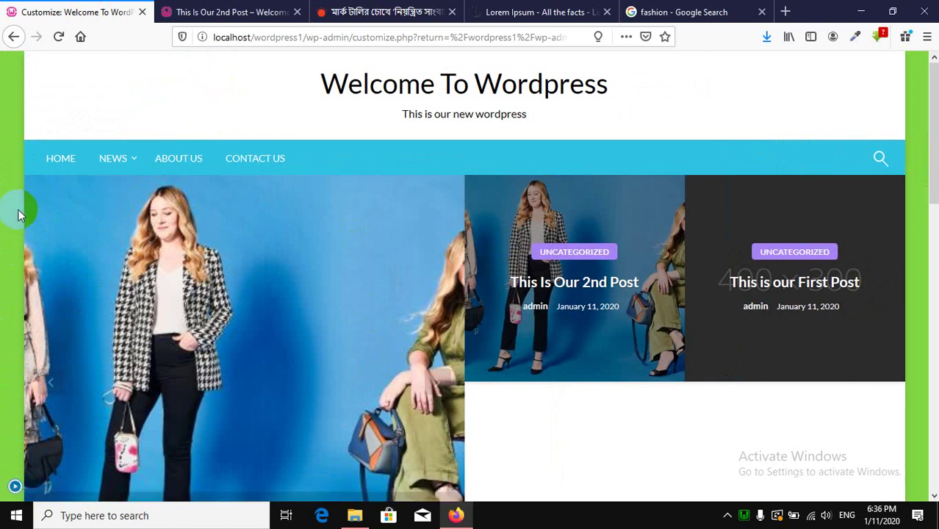
click(15, 486)
click(55, 227)
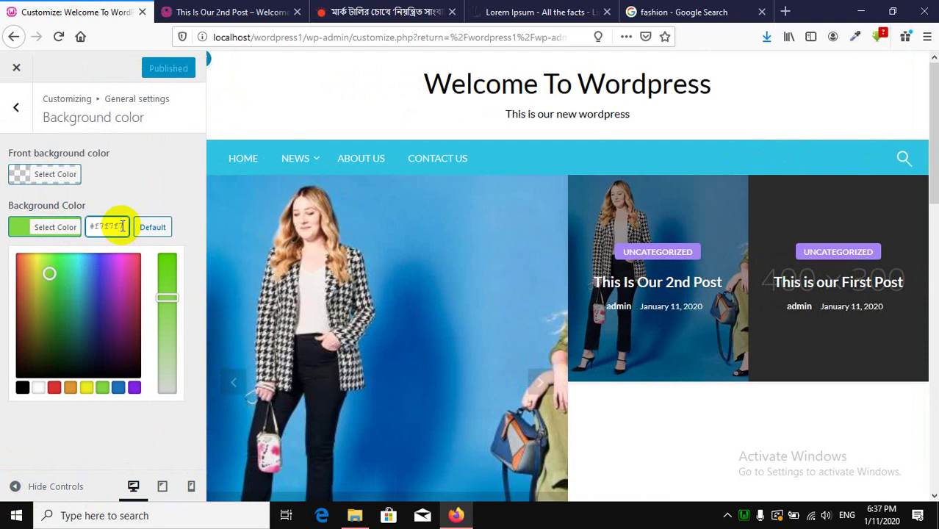
click(106, 225)
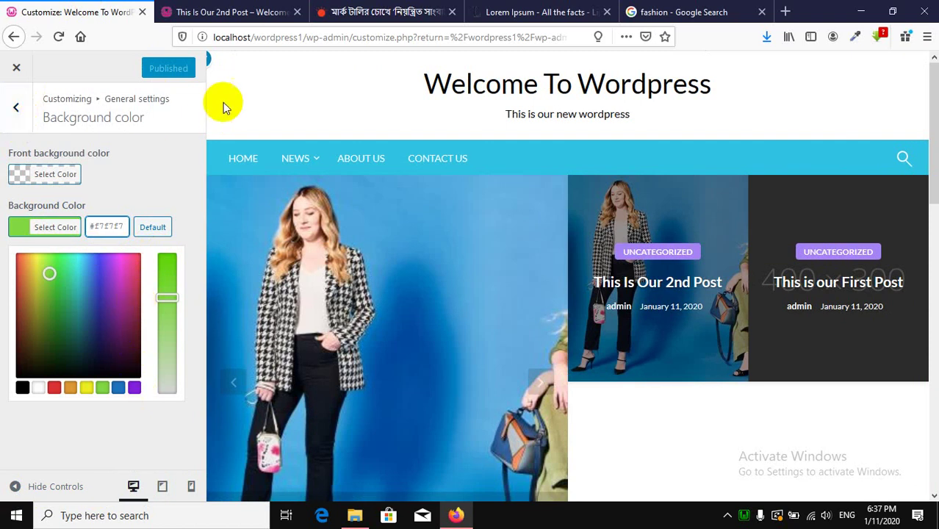
click(24, 109)
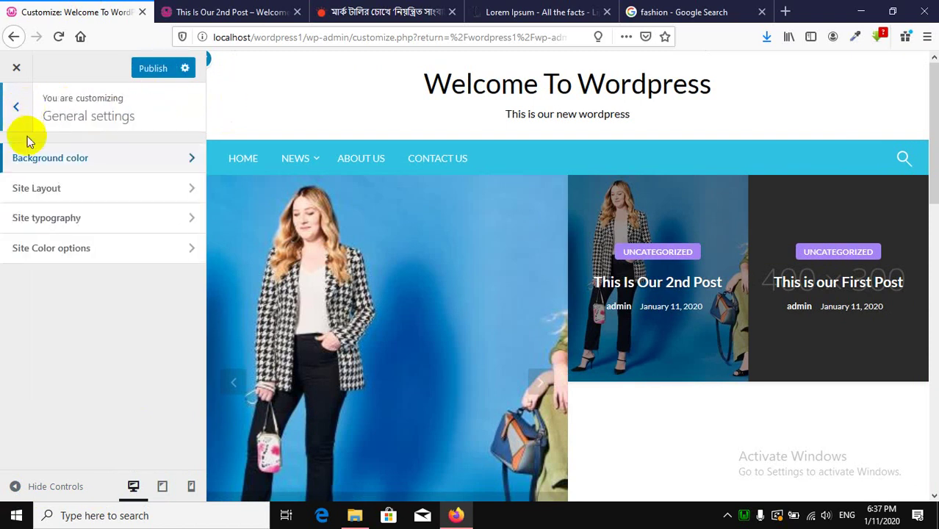
Publish the #E7E7E7 background, then turn on Make website fullwidth in Site Layout and publish.
click(153, 68)
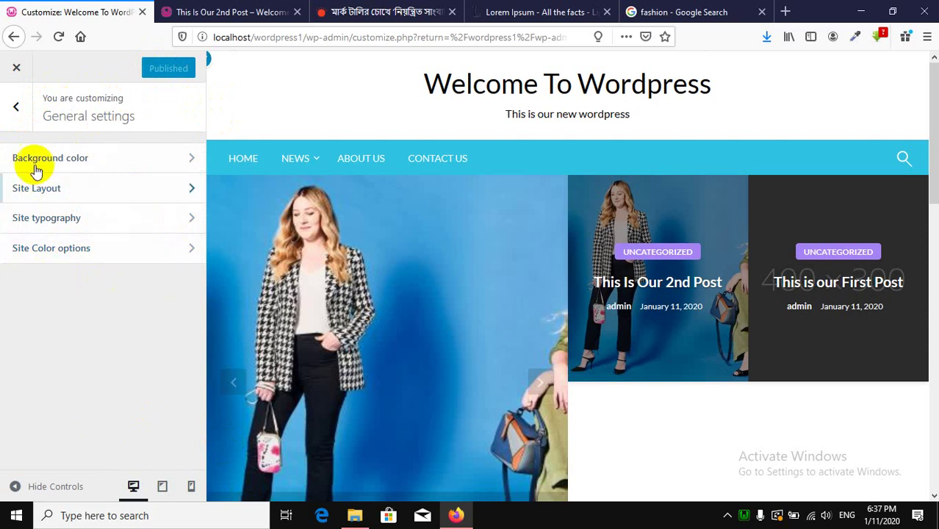
click(94, 192)
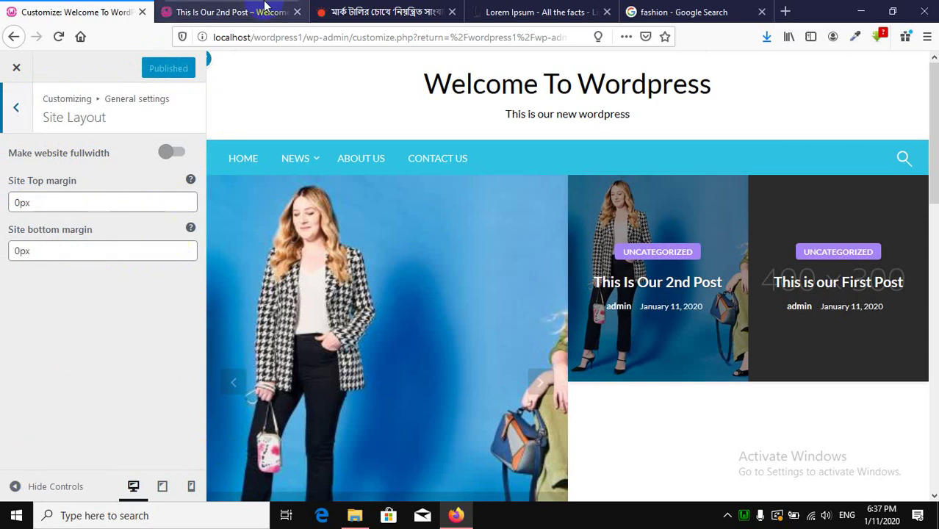
click(243, 11)
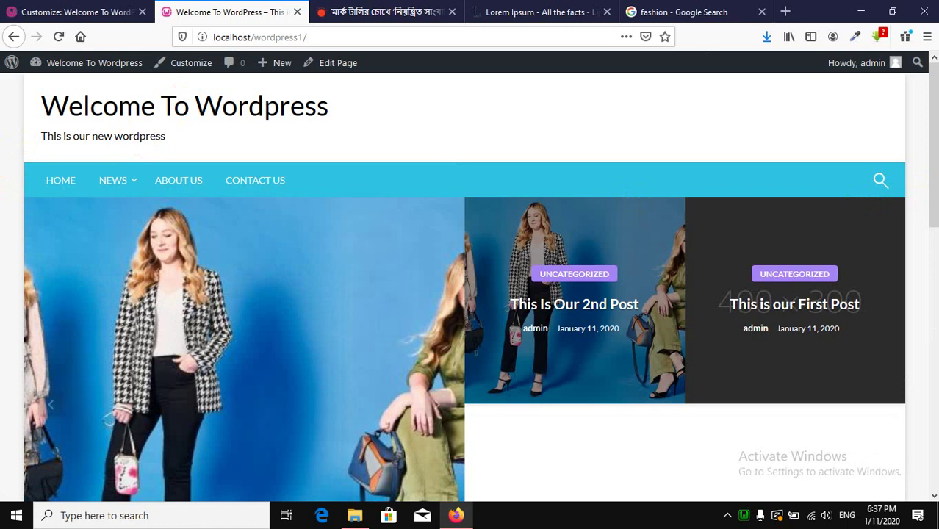
click(72, 11)
click(174, 159)
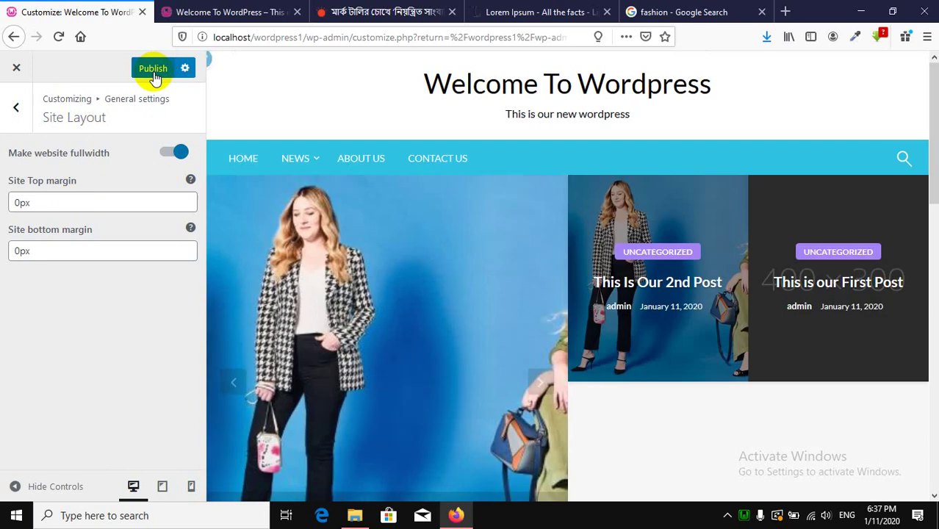
click(153, 70)
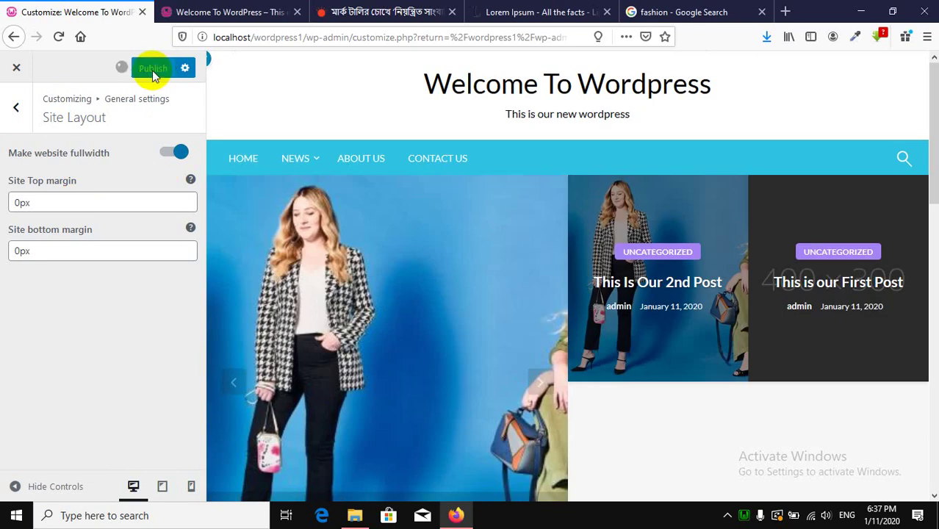
click(220, 12)
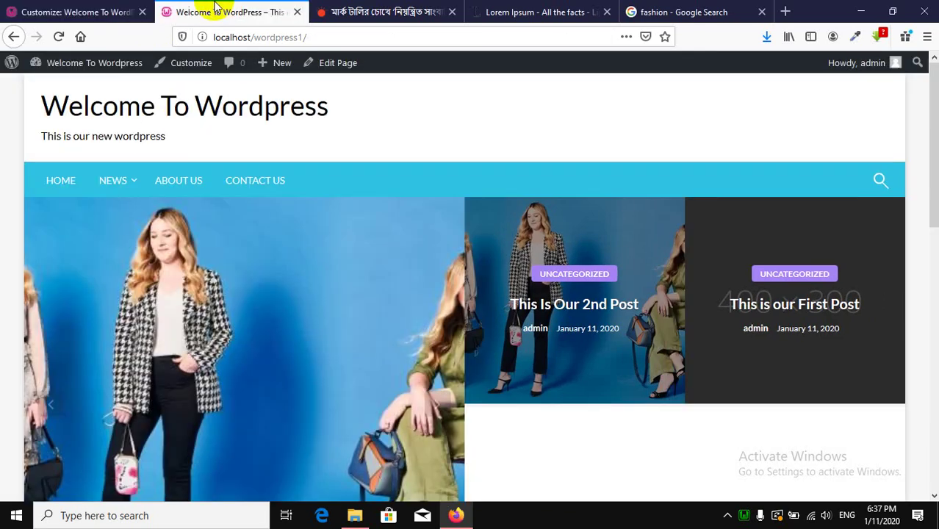
Reload the homepage and scroll through it to check the full-width layout.
click(59, 37)
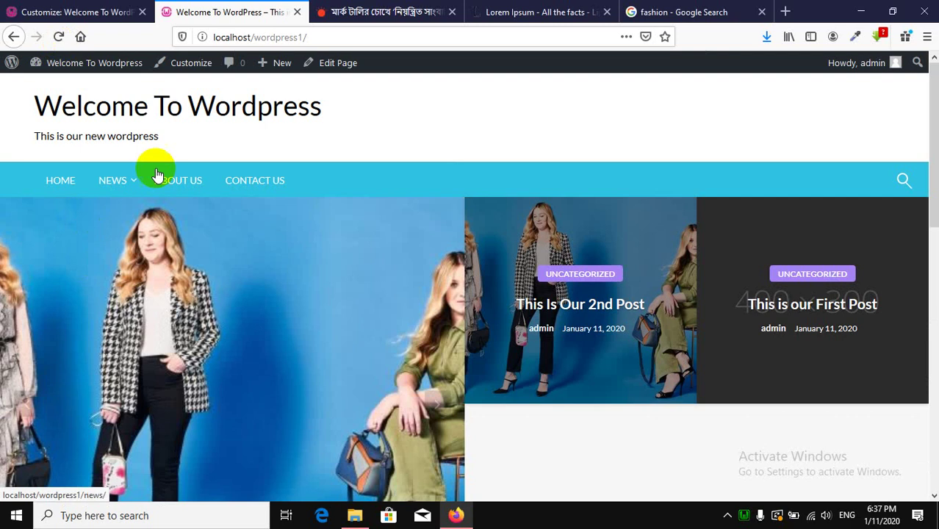
scroll(461, 264, down, 5)
scroll(8, 346, down, 4)
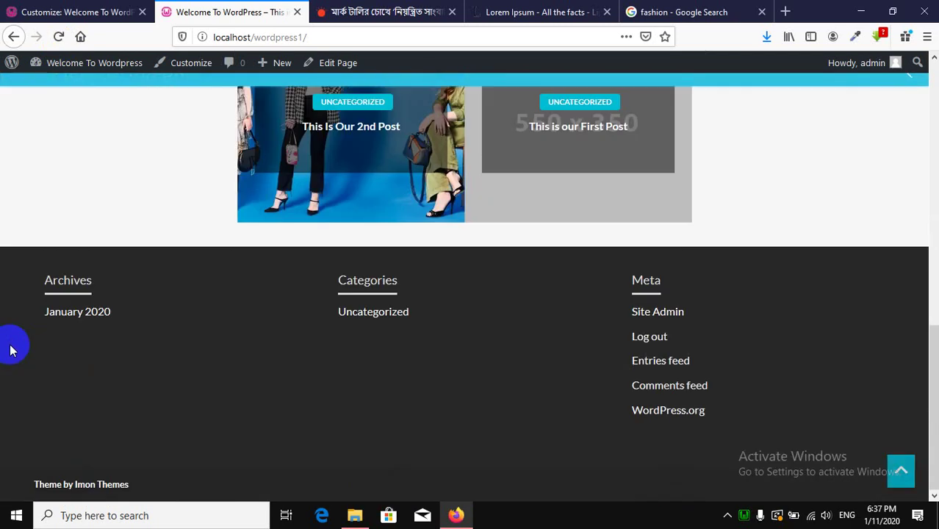
scroll(16, 337, up, 10)
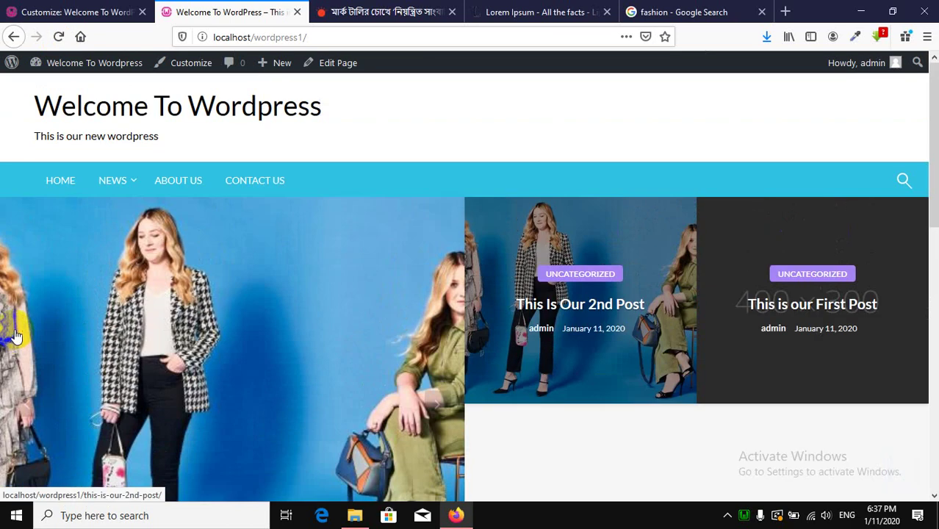
scroll(16, 332, down, 5)
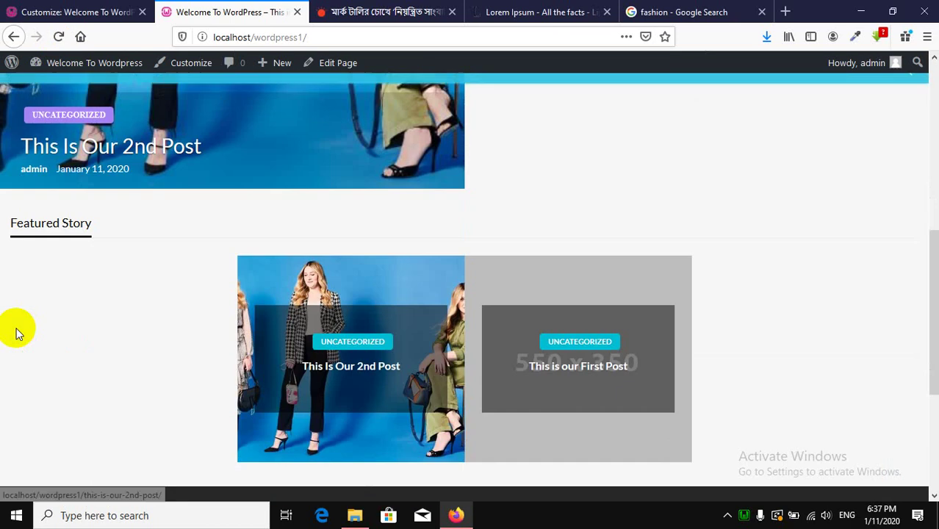
Glance at the Prothom Alo article, then return to the Customizer's Site Layout settings.
click(352, 16)
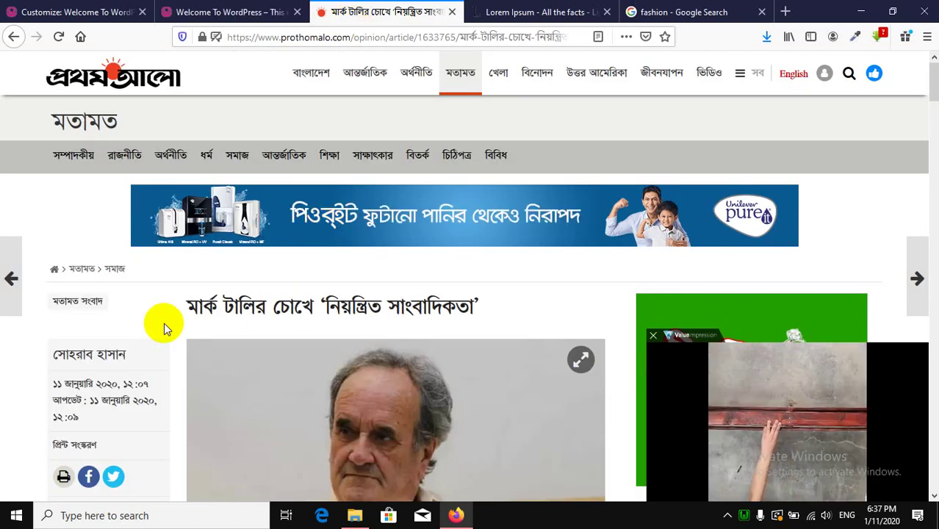
scroll(297, 316, down, 10)
scroll(299, 316, up, 10)
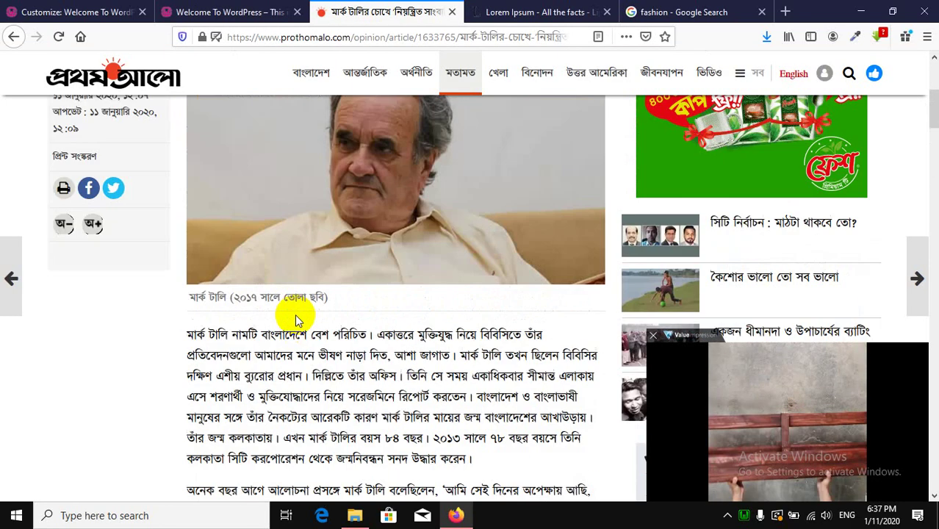
click(237, 11)
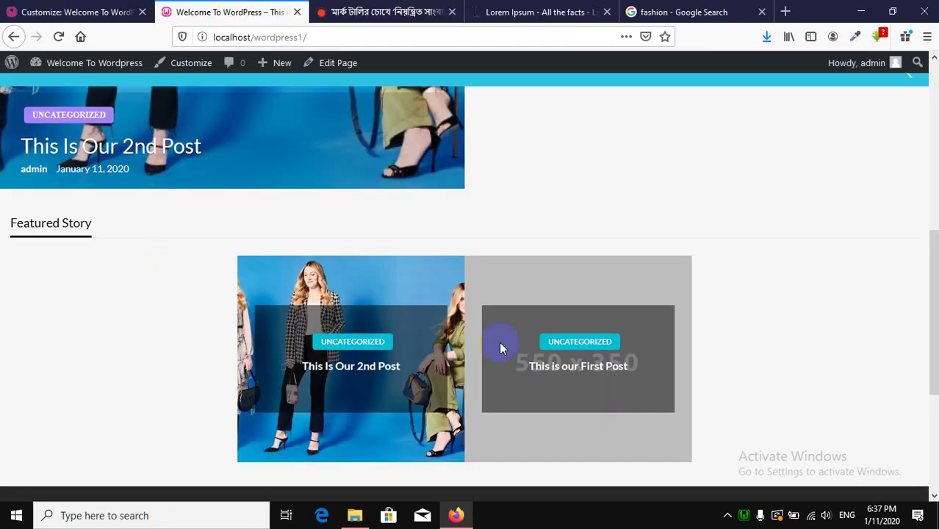
scroll(498, 344, up, 5)
scroll(500, 348, down, 3)
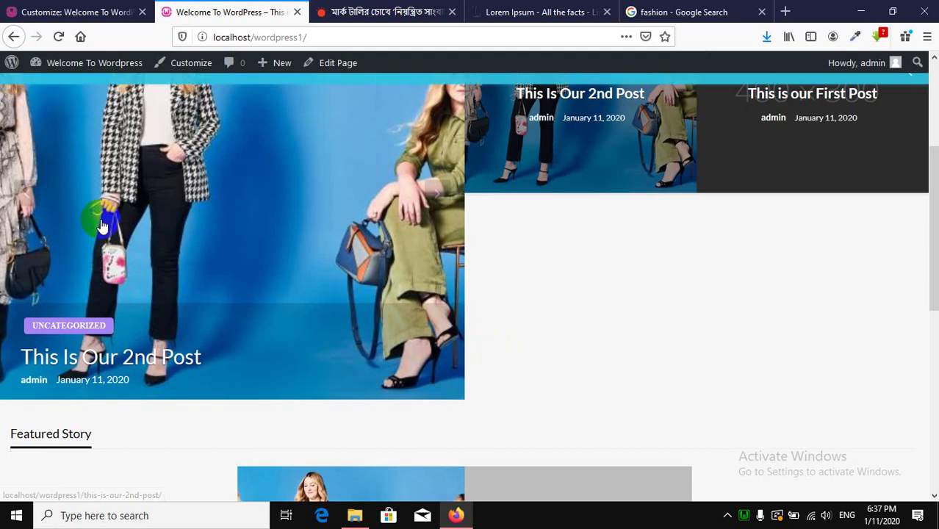
scroll(19, 305, up, 3)
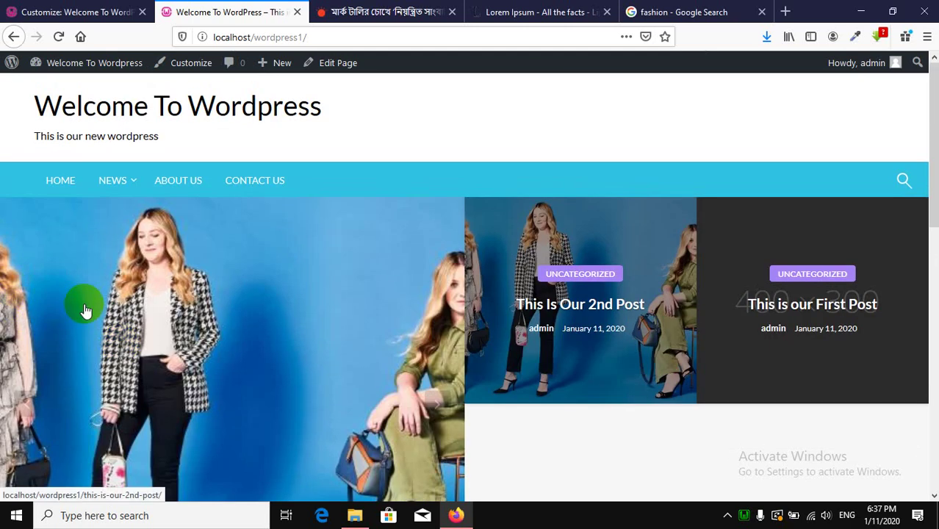
scroll(84, 310, down, 3)
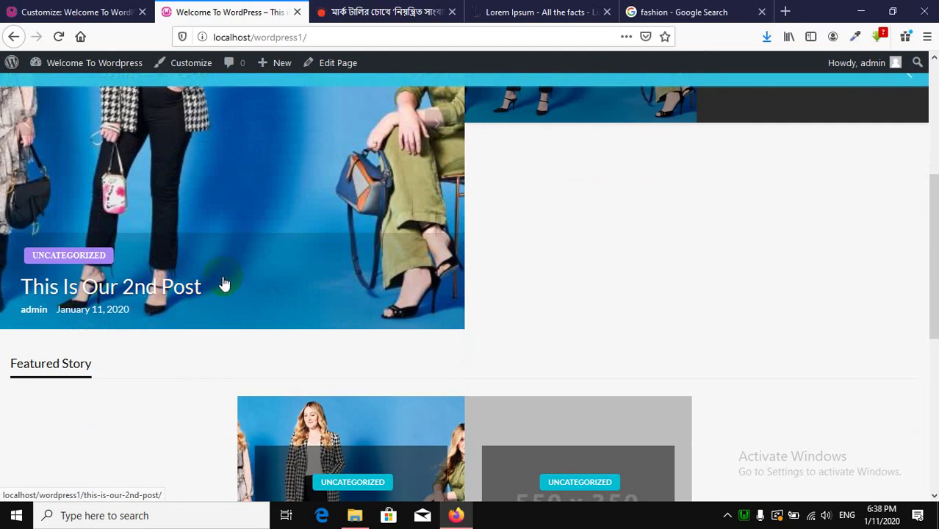
click(121, 12)
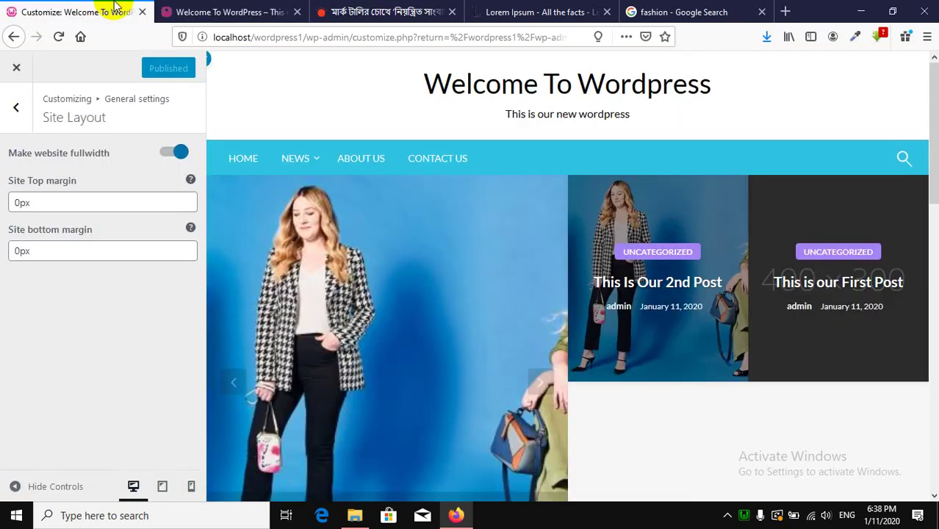
Switch off Make website fullwidth, clear the 20px Site Top margin, and publish.
click(179, 157)
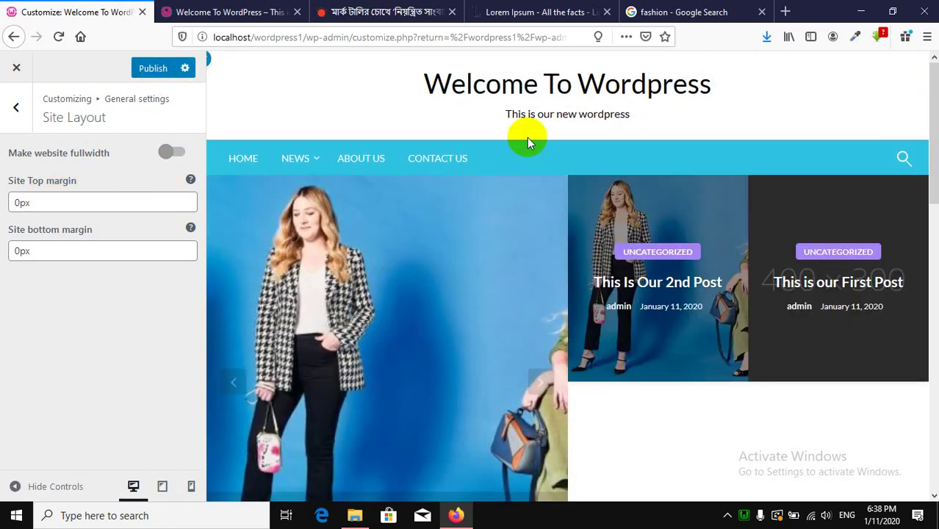
click(27, 202)
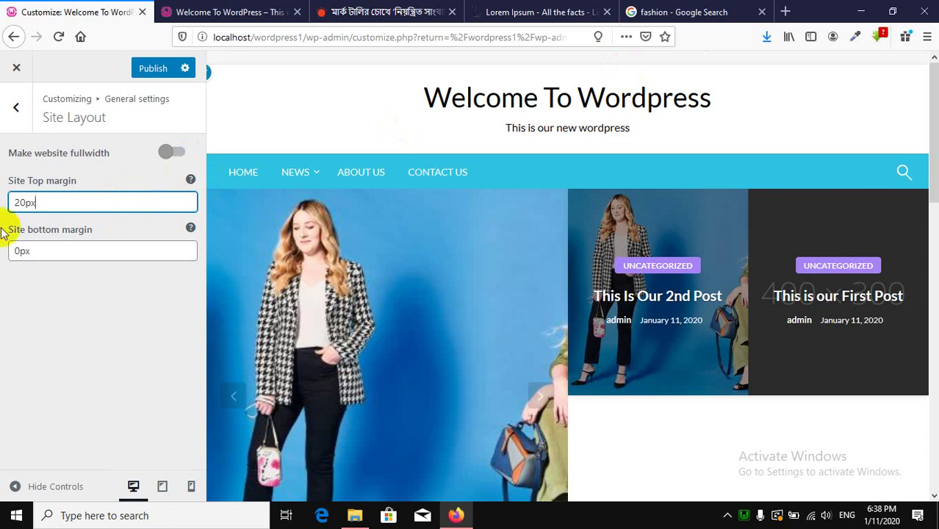
drag(59, 204, 2, 204)
key(BackSpace)
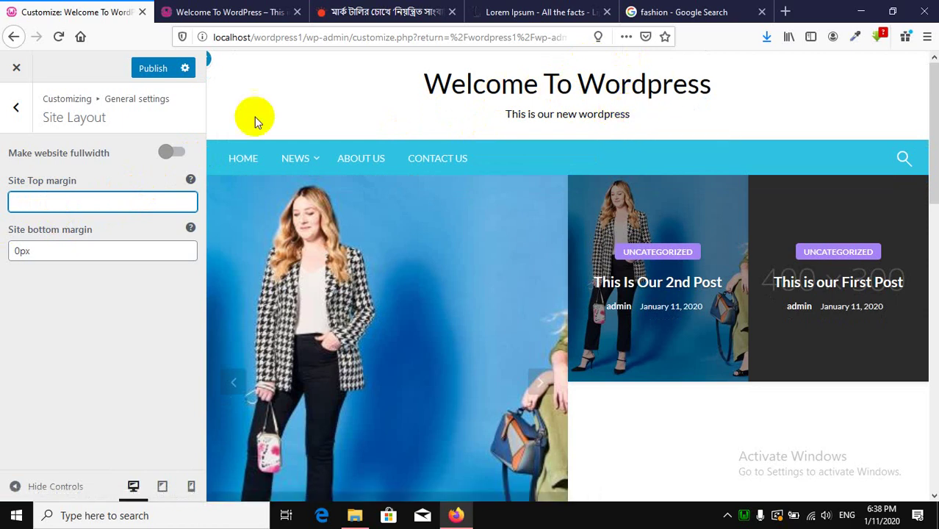
click(156, 78)
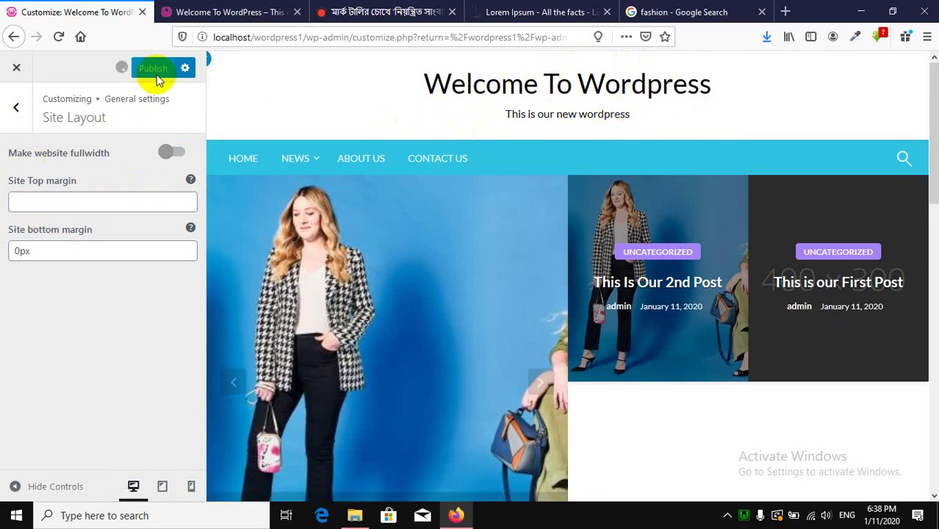
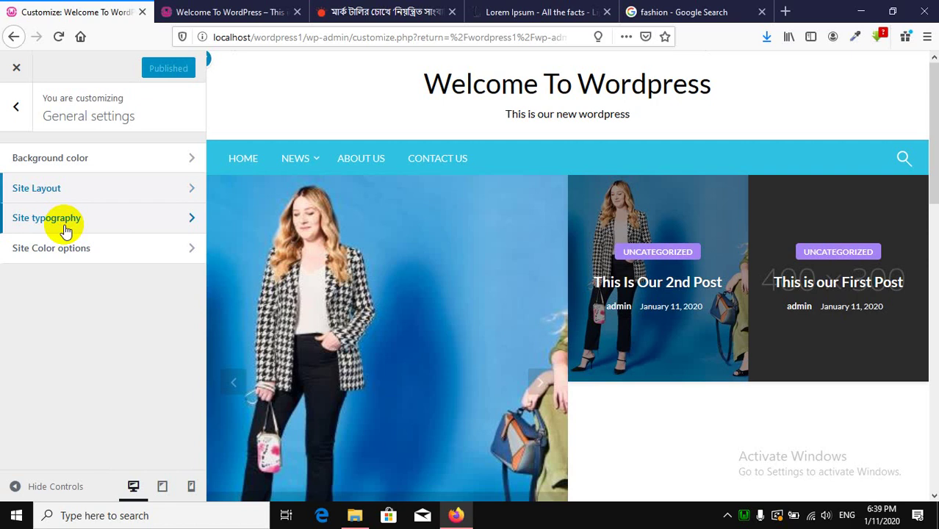
Set the site typography font family to Poppins in the regular variant and publish it.
click(65, 231)
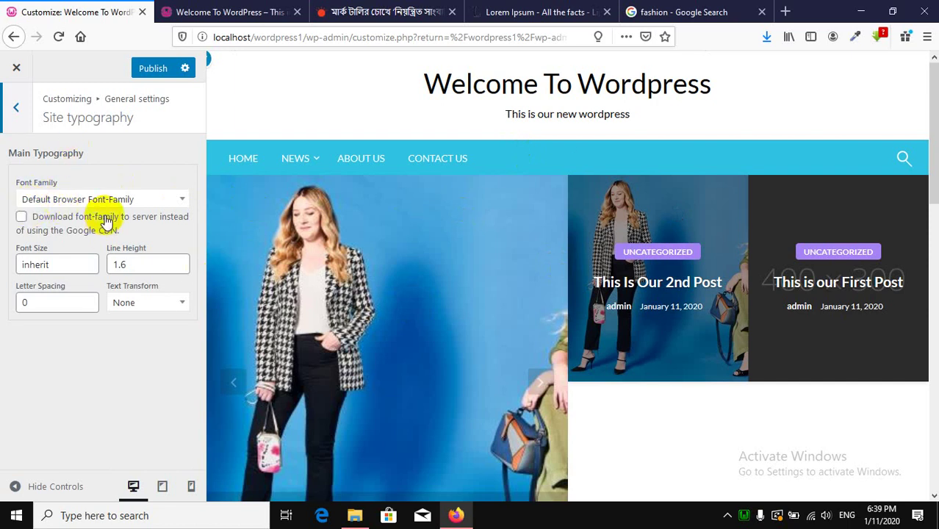
click(76, 206)
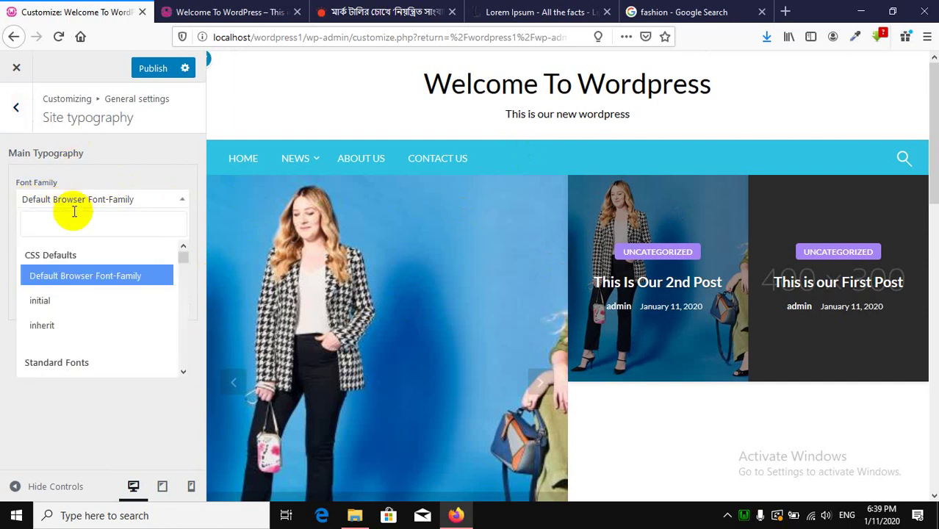
scroll(75, 293, down, 3)
scroll(82, 285, up, 3)
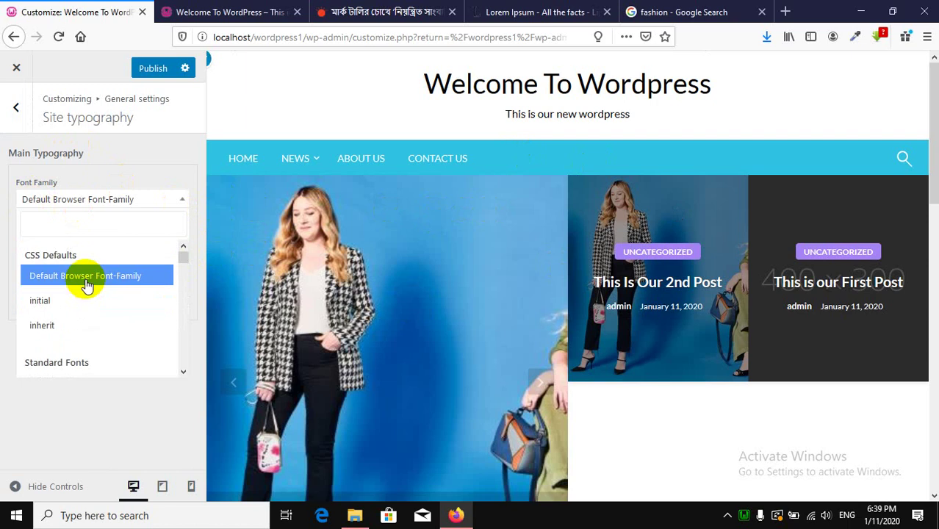
click(73, 227)
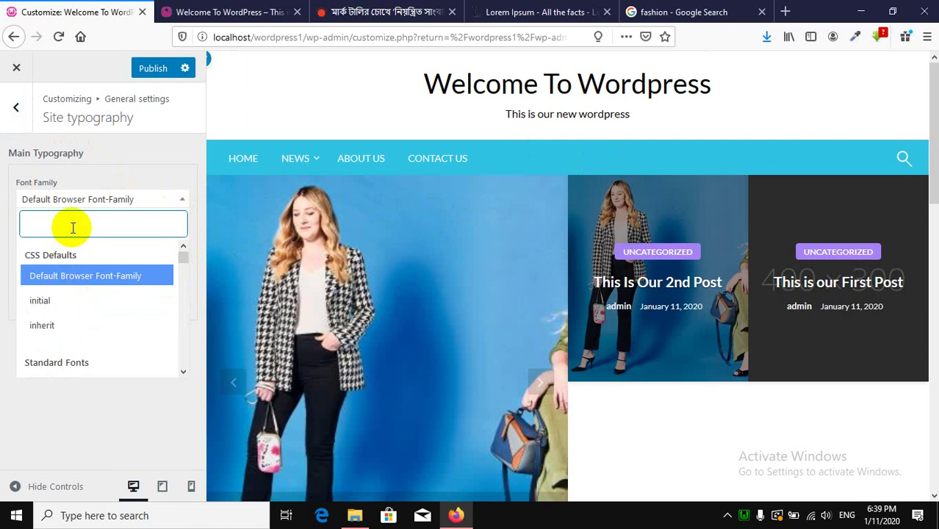
text(pop)
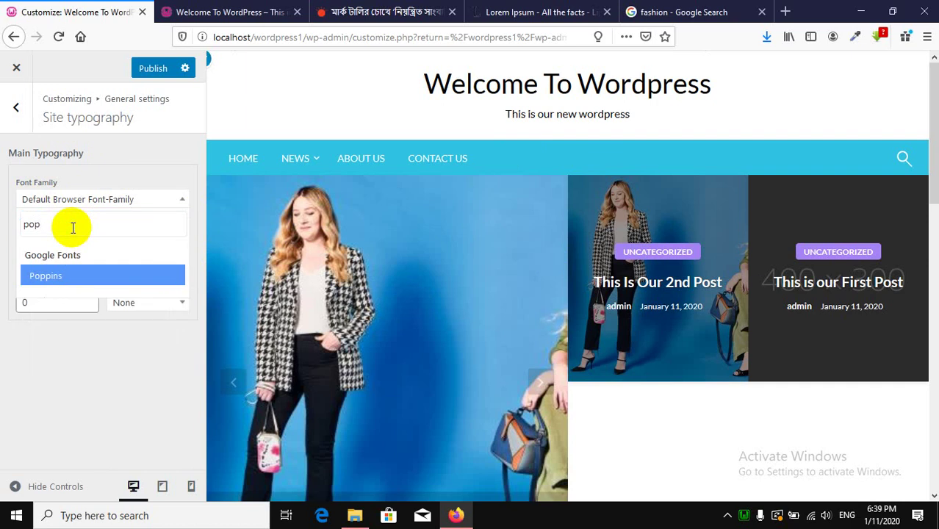
click(41, 277)
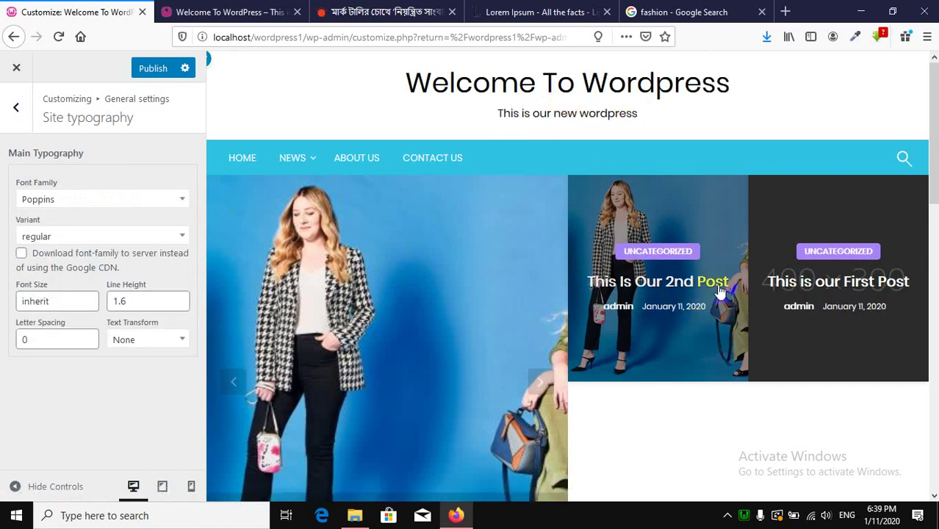
scroll(720, 292, down, 3)
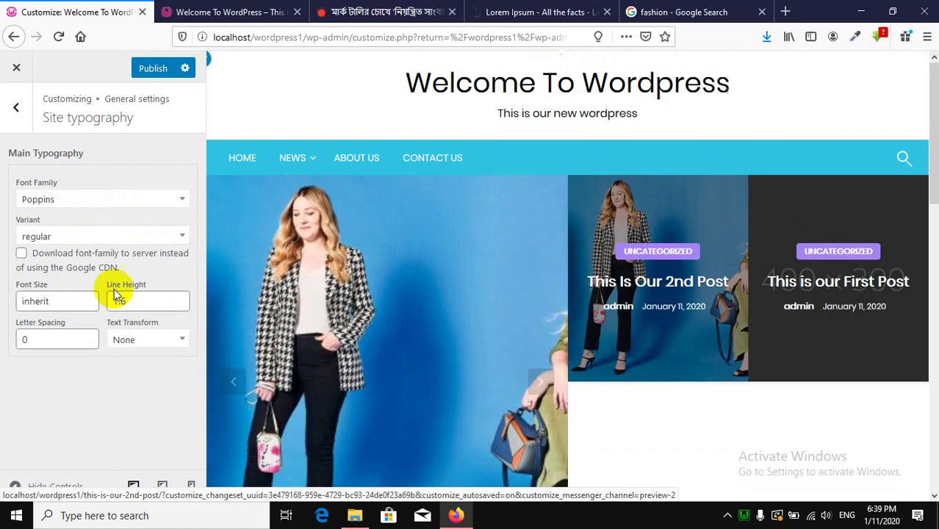
click(52, 243)
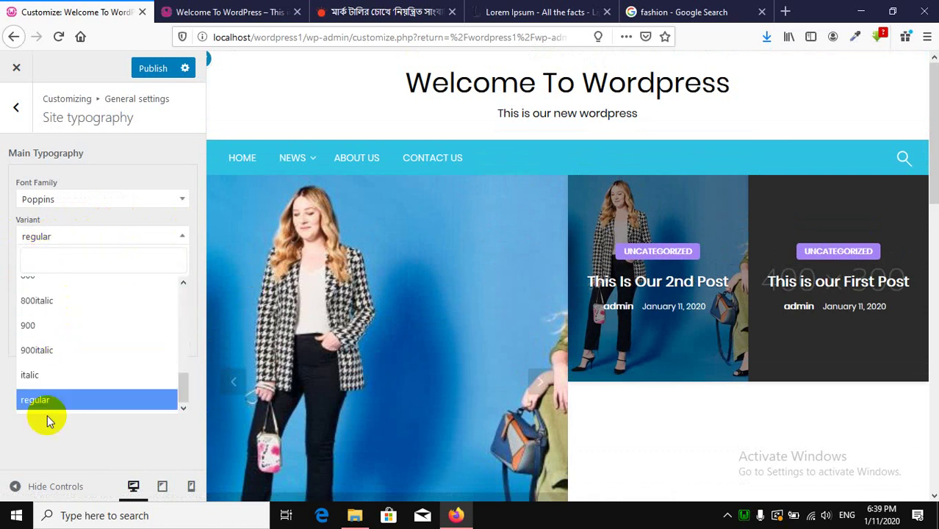
click(44, 449)
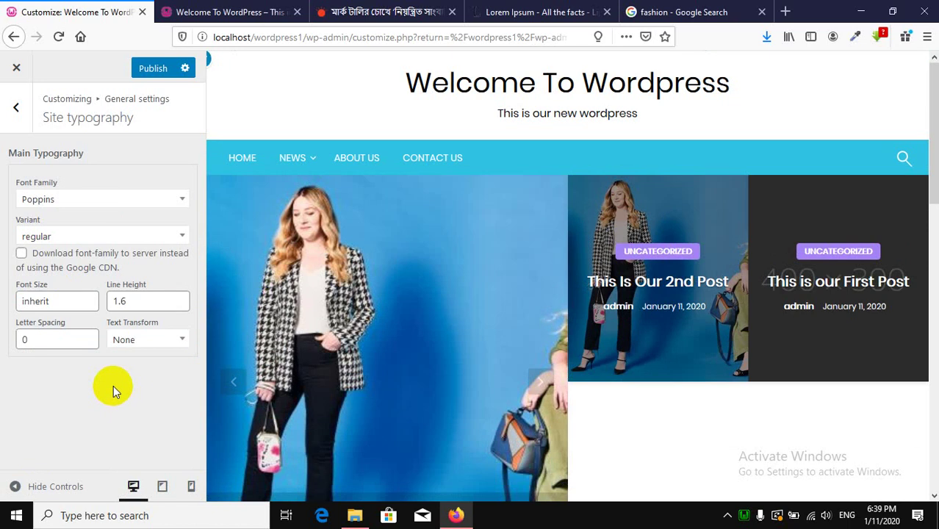
click(142, 73)
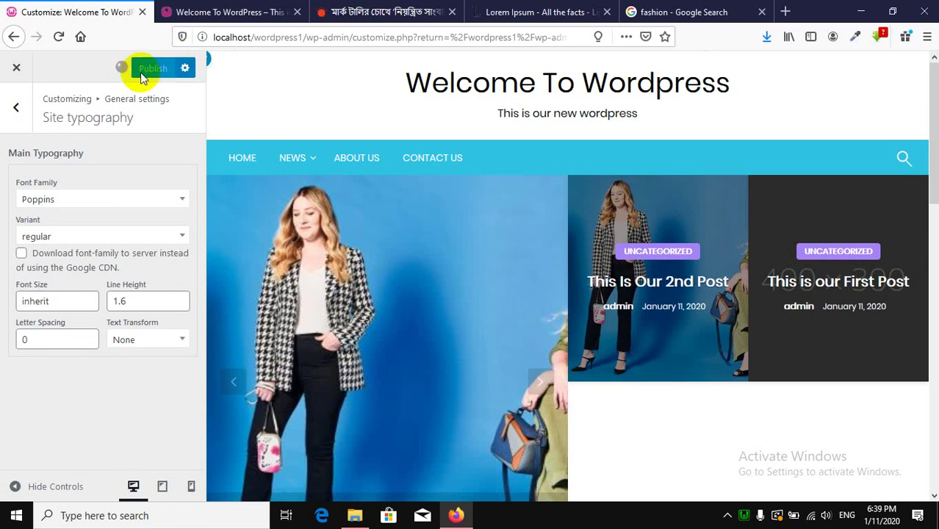
click(14, 111)
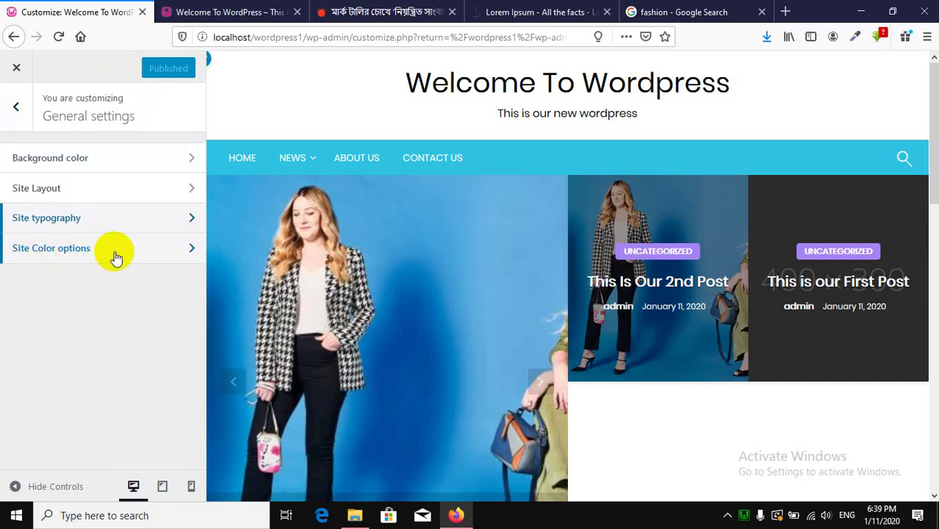
In Site Color options, change the flavor colour from cyan to red #e20808.
click(116, 253)
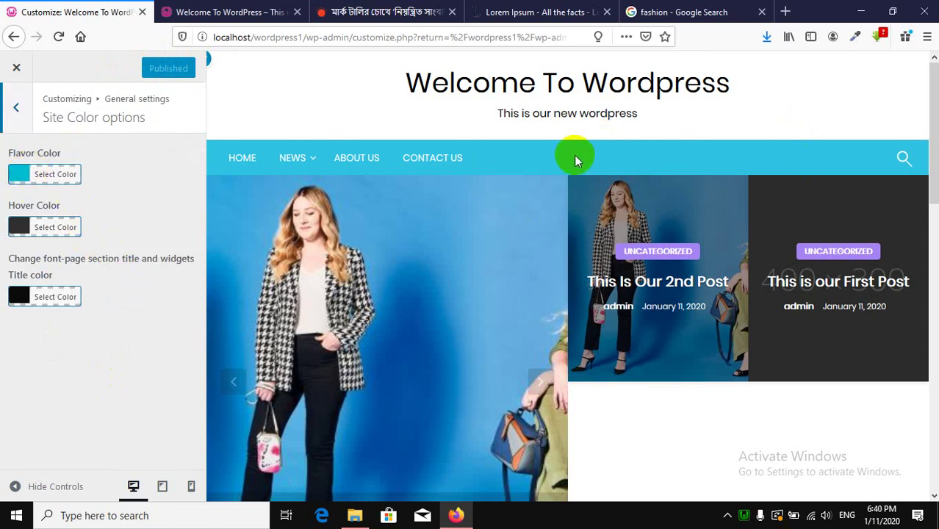
scroll(572, 157, down, 10)
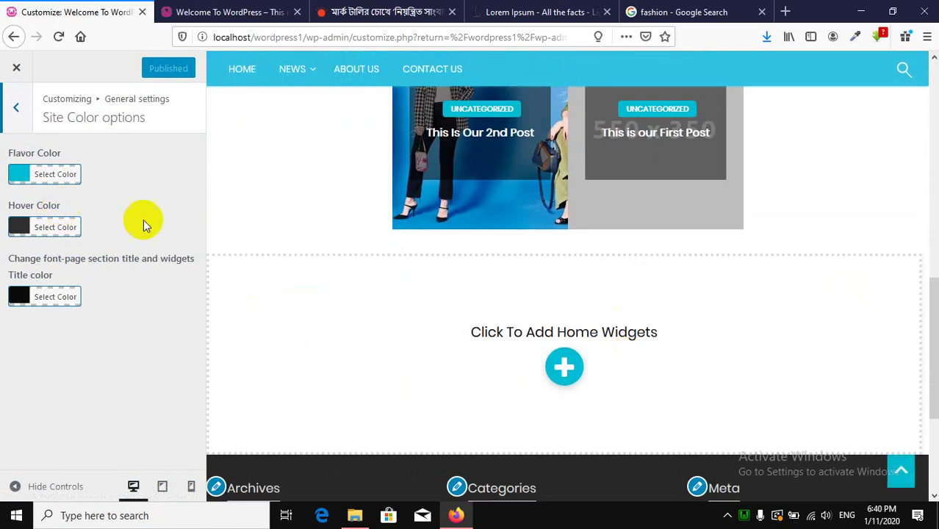
scroll(895, 316, up, 10)
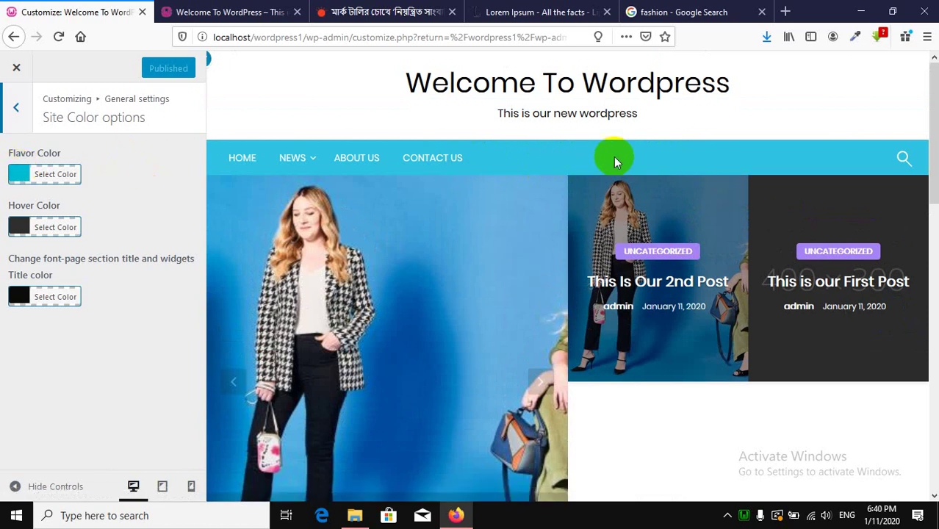
scroll(660, 387, down, 5)
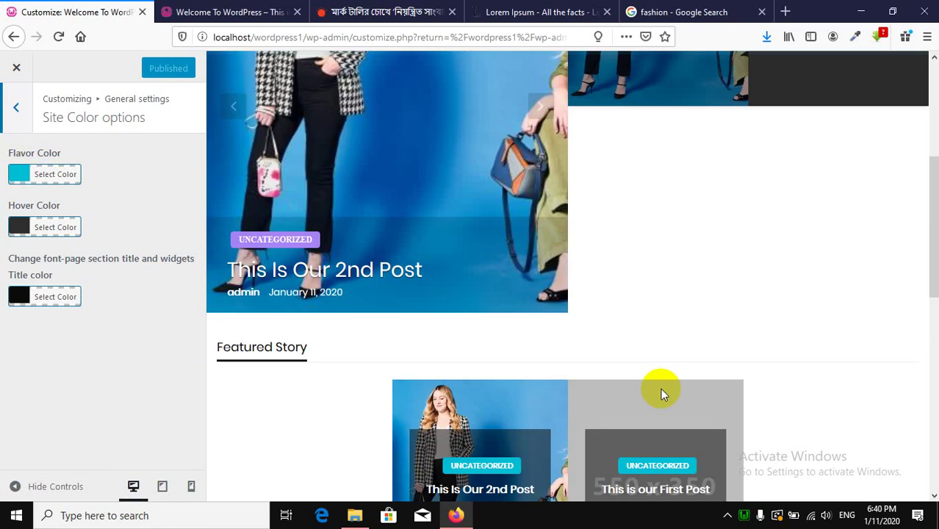
scroll(827, 305, up, 10)
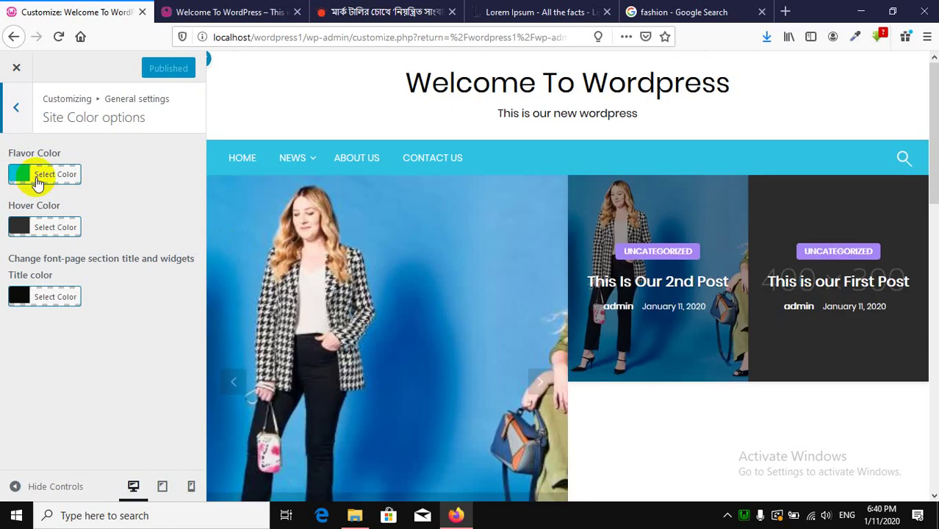
click(41, 176)
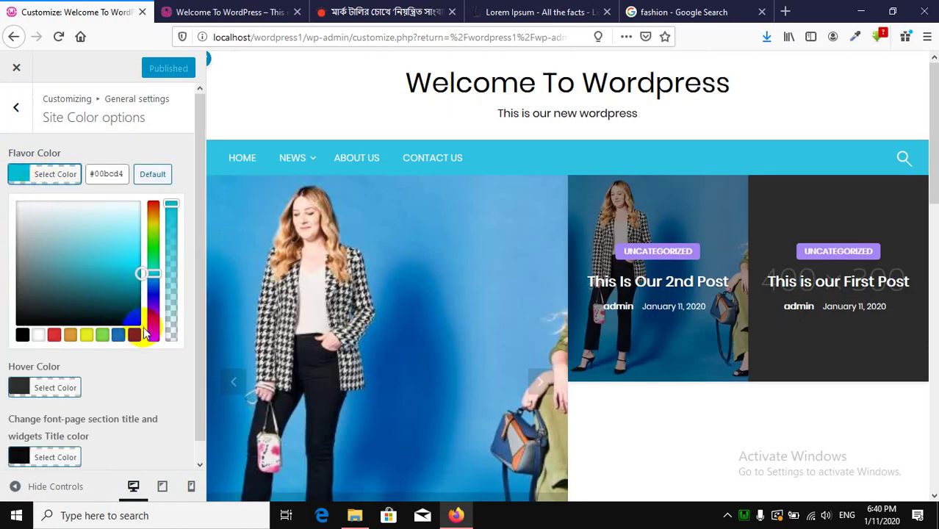
drag(154, 274, 155, 365)
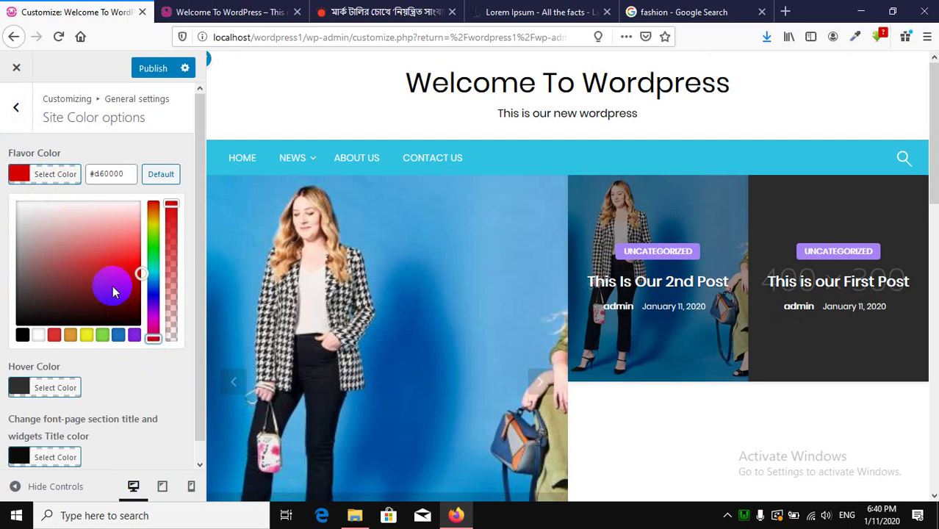
drag(121, 296, 132, 267)
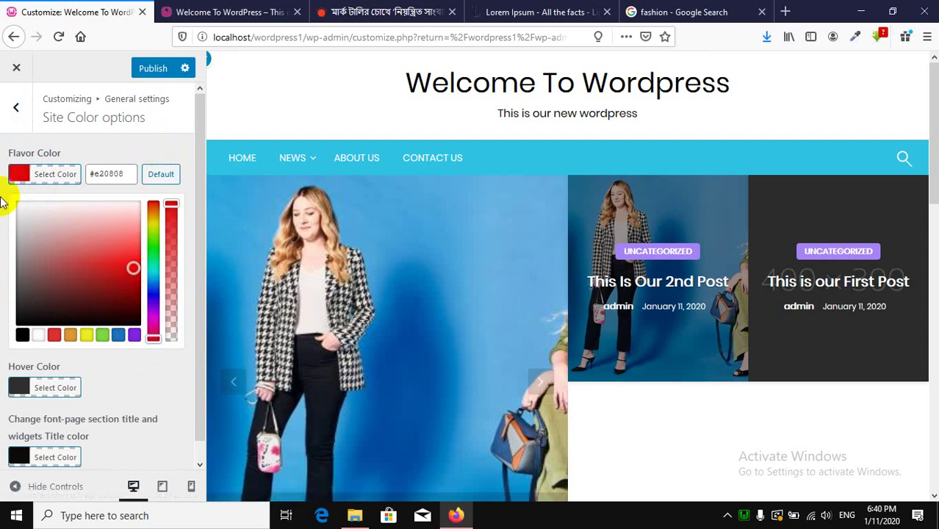
click(168, 156)
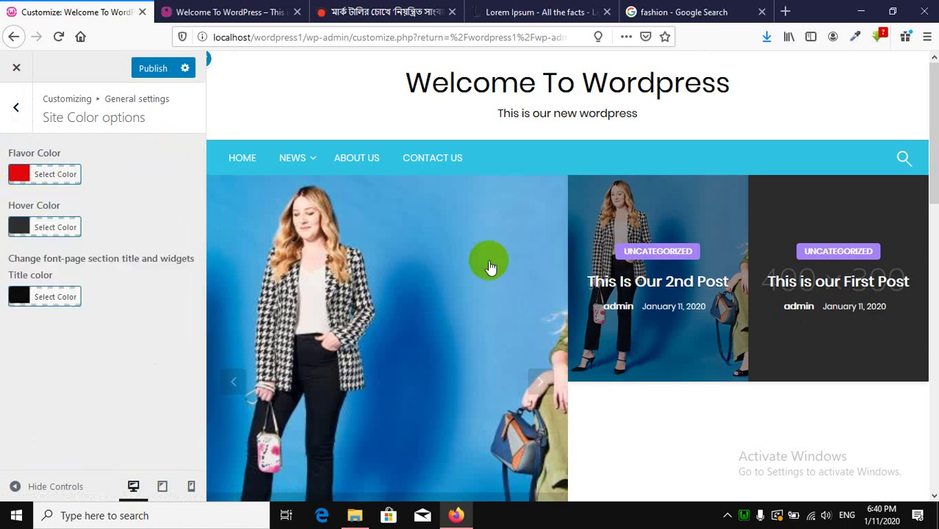
Look over the remaining colour options and bring up the hover colour picker.
scroll(435, 279, down, 5)
scroll(436, 287, down, 4)
scroll(434, 283, up, 10)
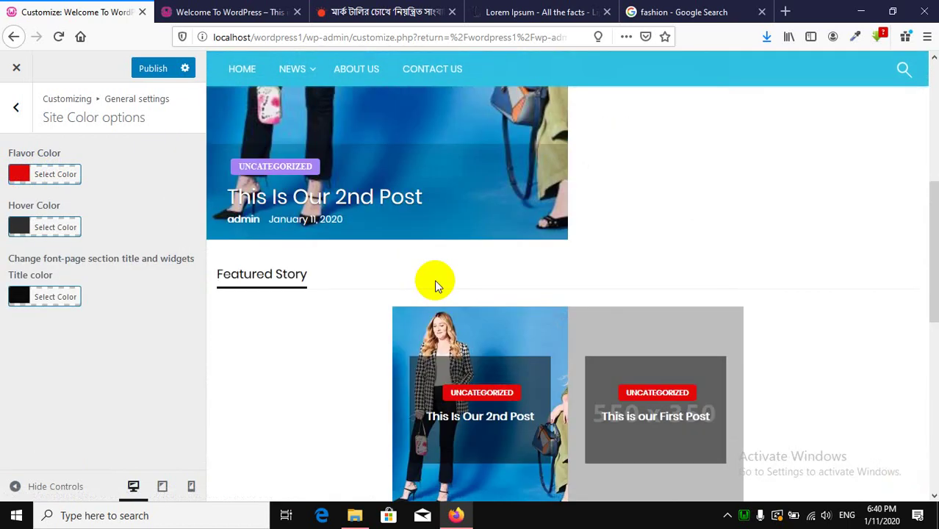
scroll(435, 285, down, 8)
click(436, 285)
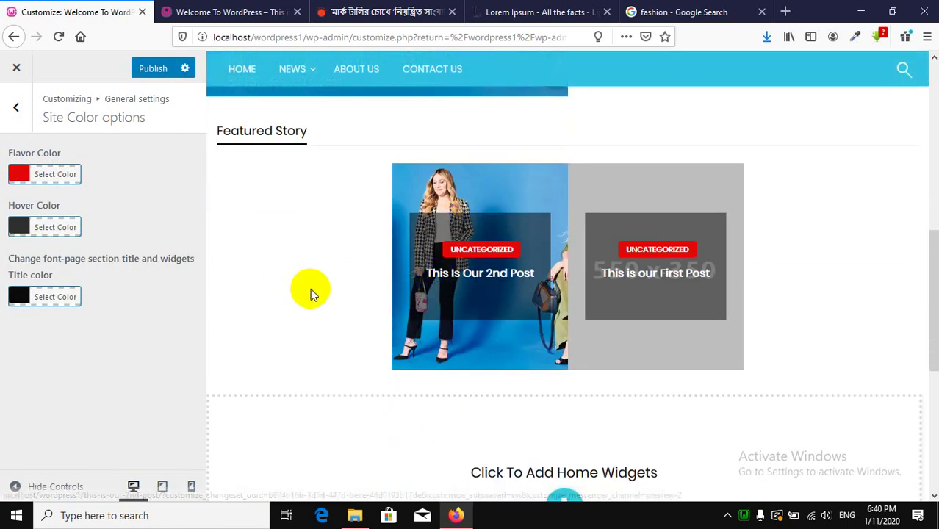
scroll(309, 288, up, 8)
scroll(631, 180, down, 6)
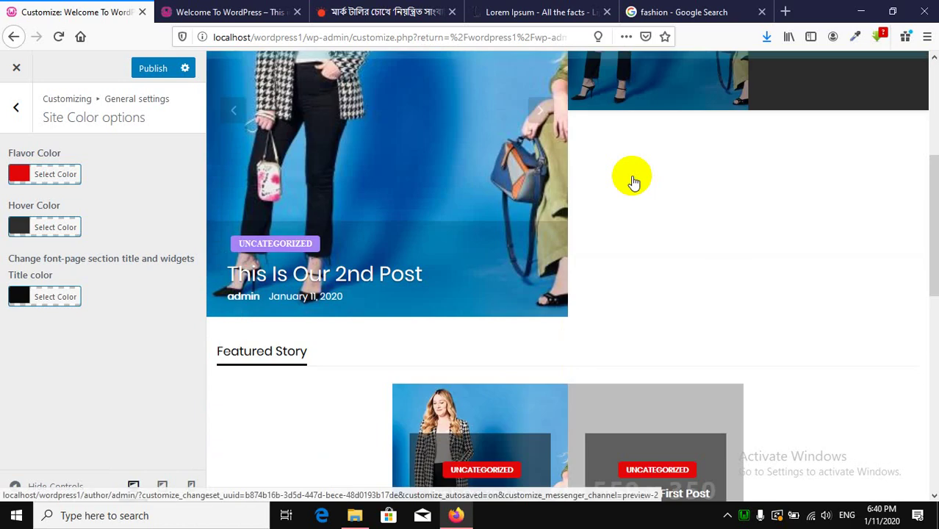
scroll(620, 185, down, 3)
scroll(474, 236, up, 2)
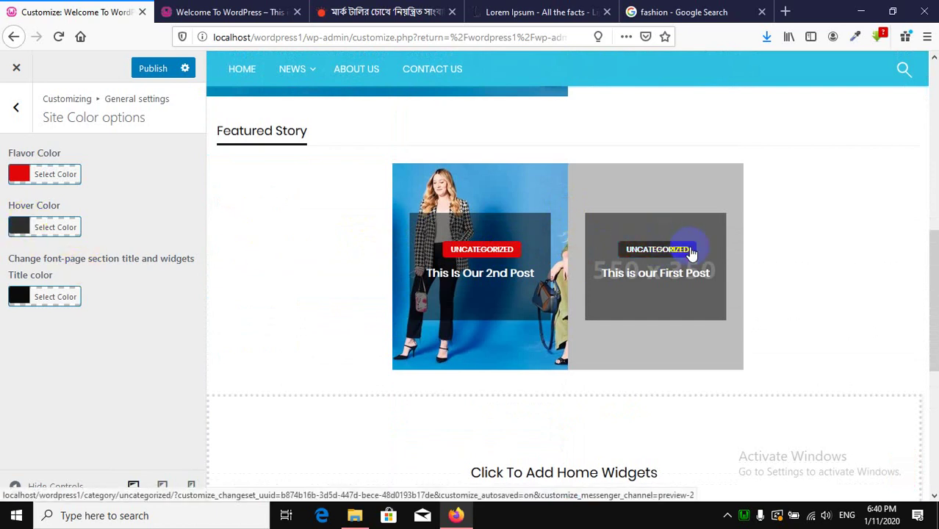
click(33, 227)
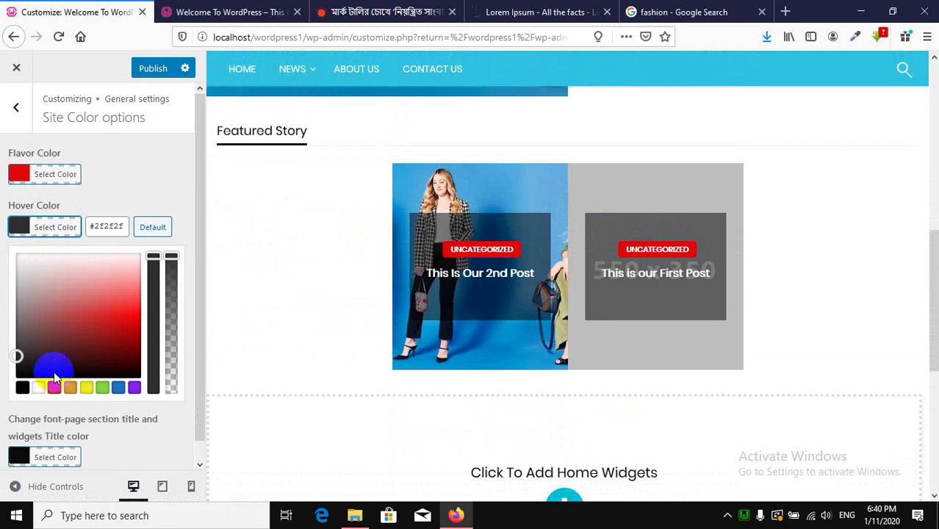
Make the hover colour green and try yellow for the section title colour.
click(101, 388)
click(153, 192)
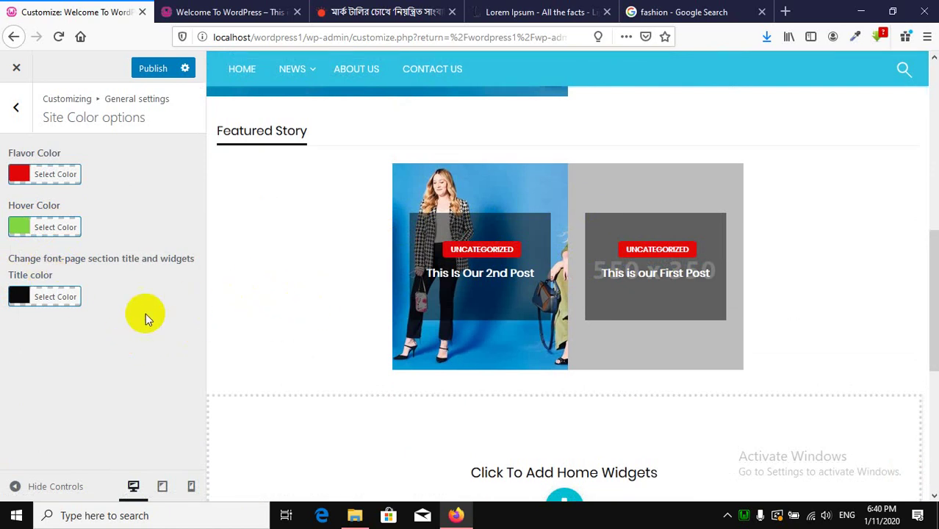
scroll(338, 317, up, 5)
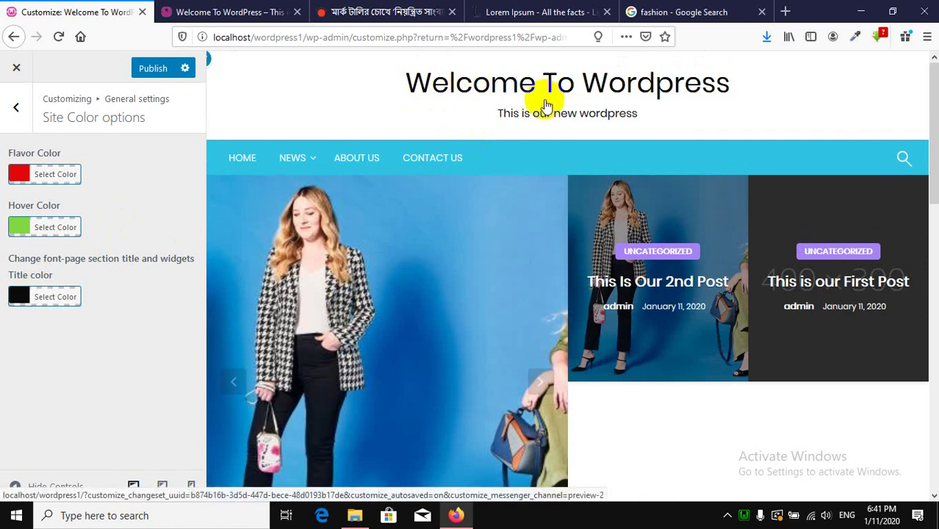
click(57, 294)
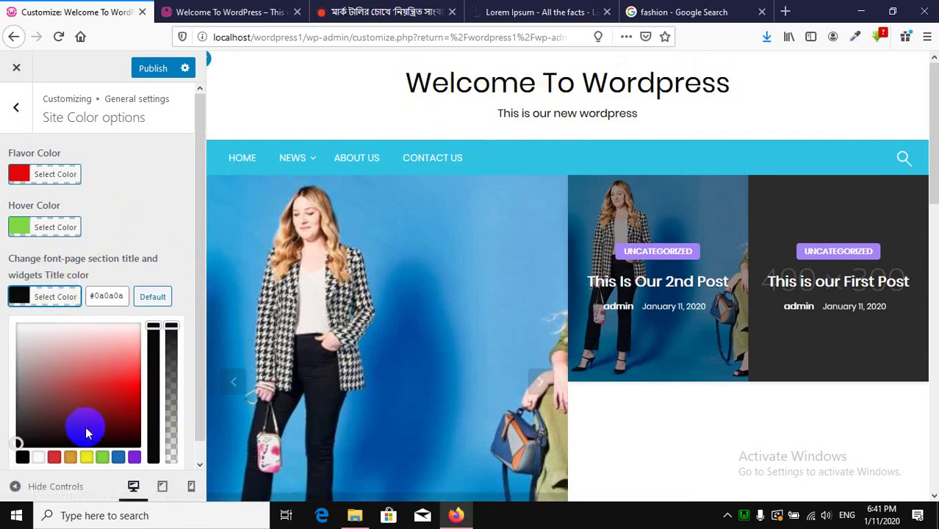
click(86, 457)
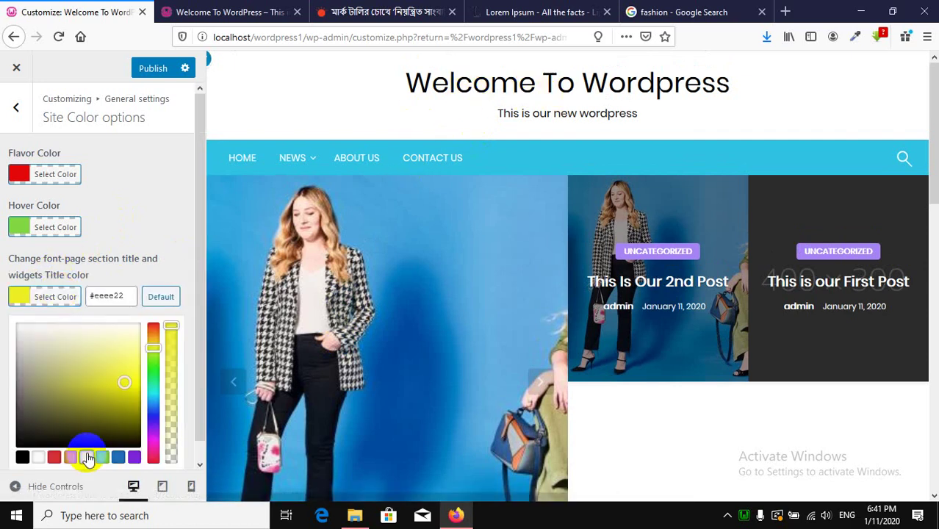
click(183, 217)
Change the section title colour to blue #1e73be and publish.
scroll(461, 183, down, 10)
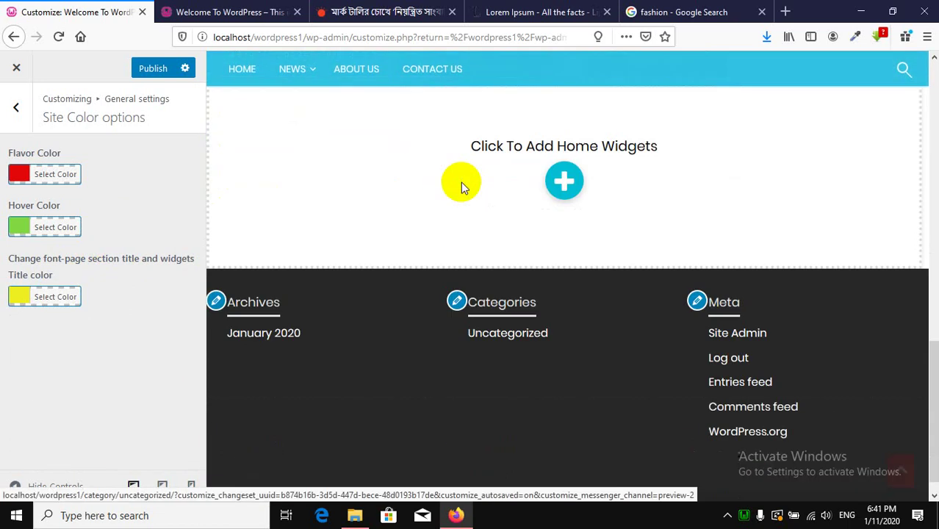
scroll(461, 183, up, 5)
scroll(461, 184, down, 4)
scroll(462, 189, up, 4)
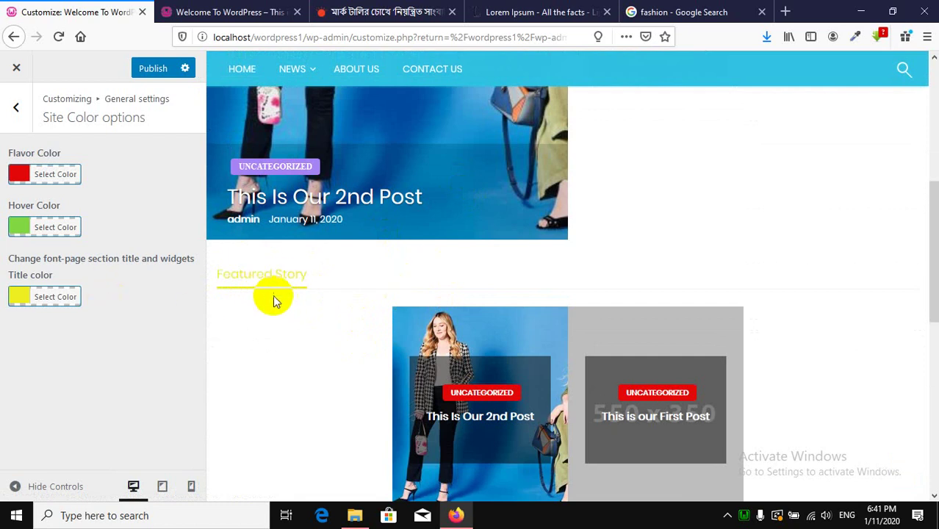
click(66, 298)
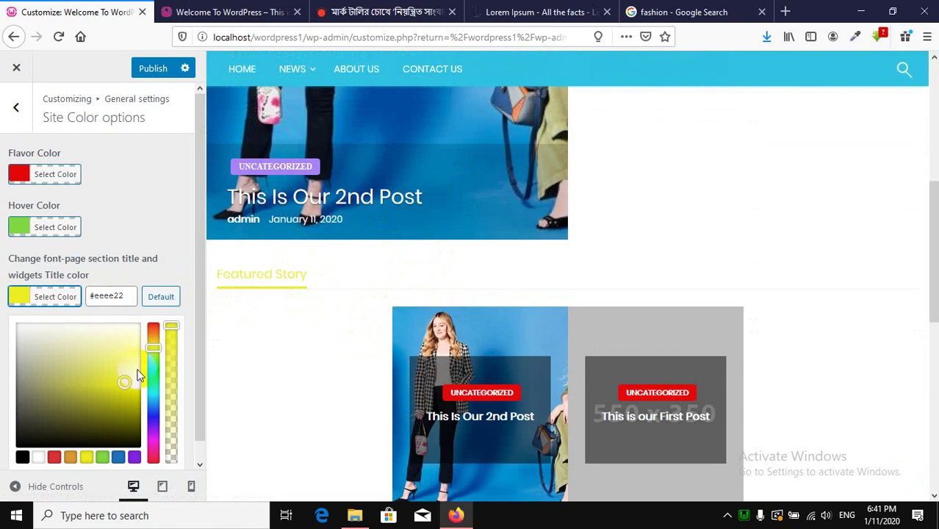
scroll(125, 397, down, 1)
click(119, 440)
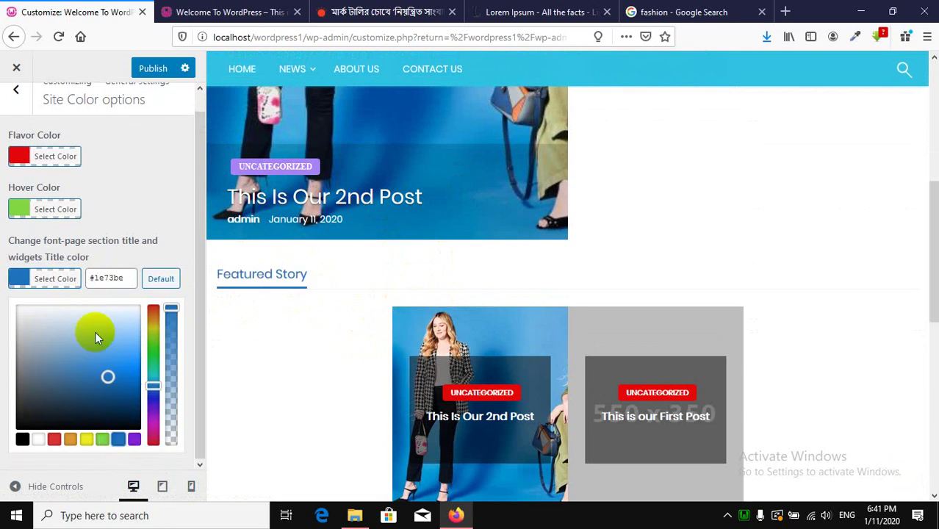
click(153, 68)
Reload the live homepage to check the blue Featured Story heading, then return to General settings.
click(211, 11)
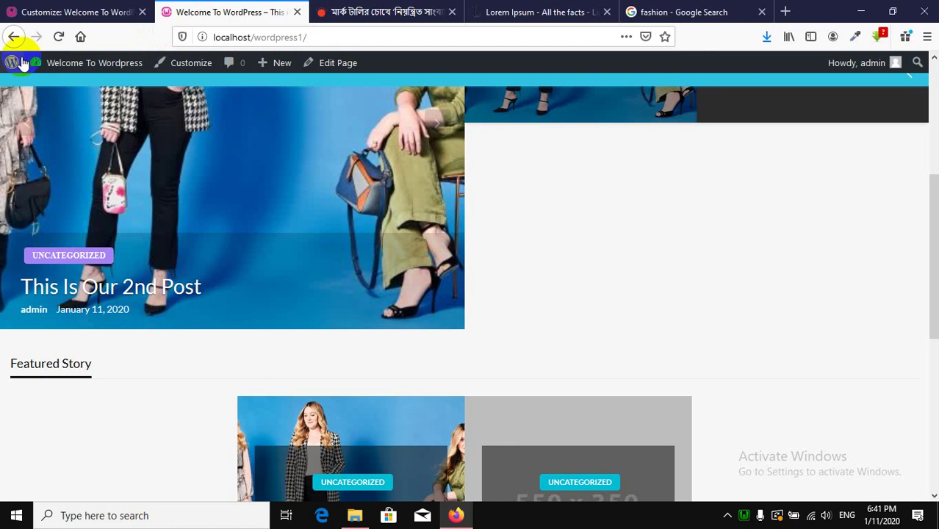
click(58, 36)
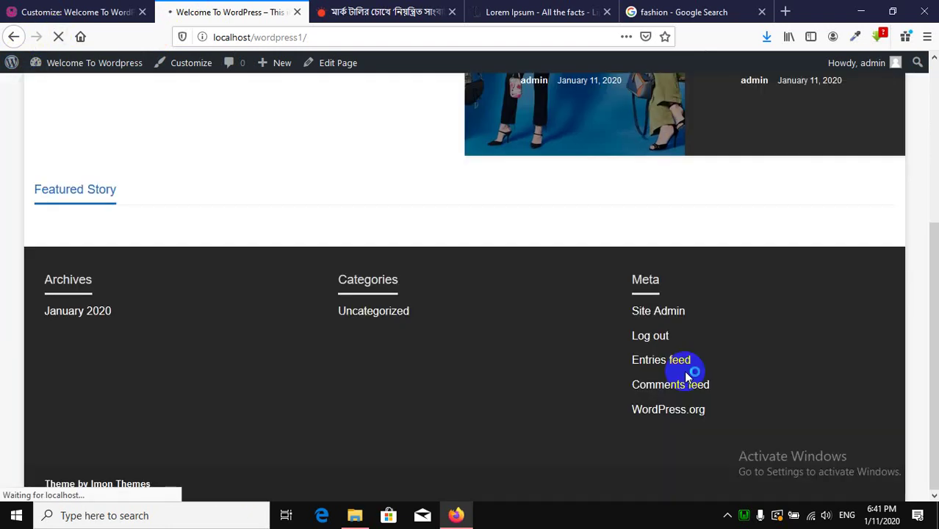
scroll(492, 363, up, 5)
scroll(492, 366, down, 10)
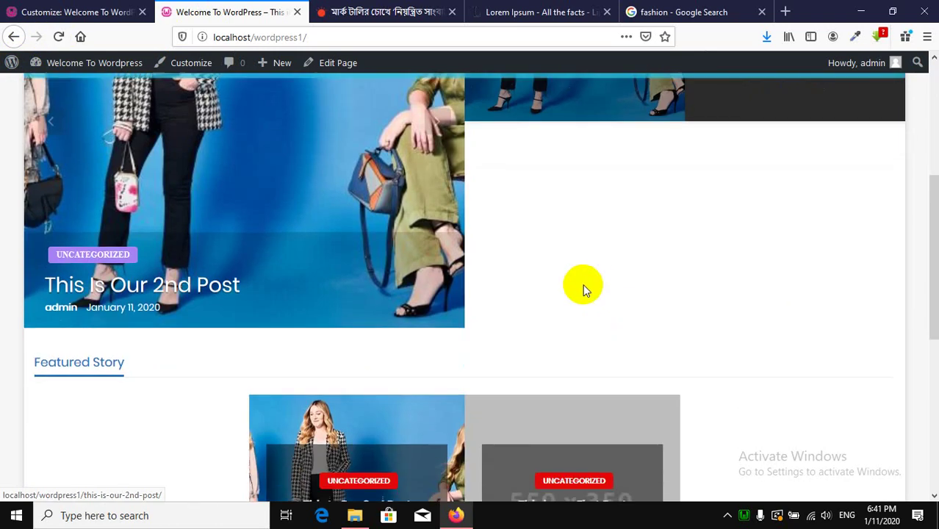
scroll(309, 320, up, 5)
click(73, 12)
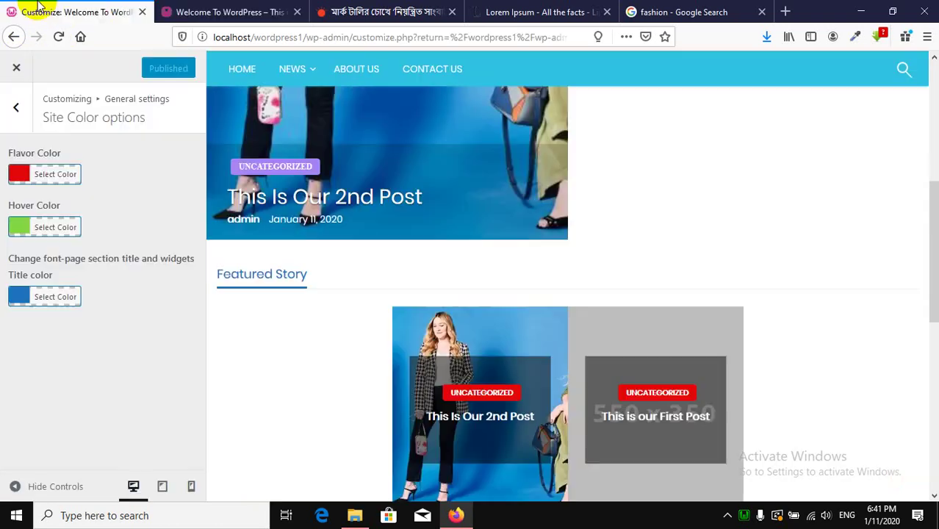
click(19, 112)
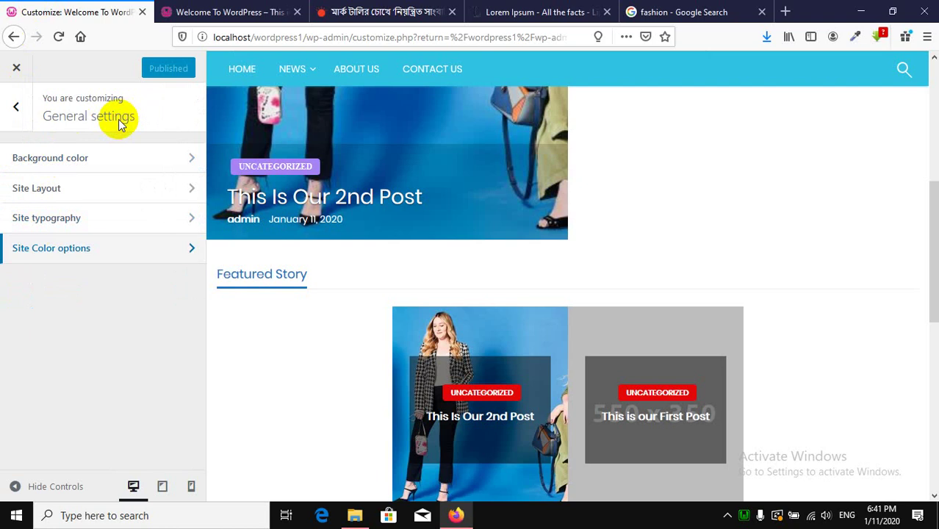
Navigate from the main customizer menu to Header settings > Top Header Settings.
click(6, 116)
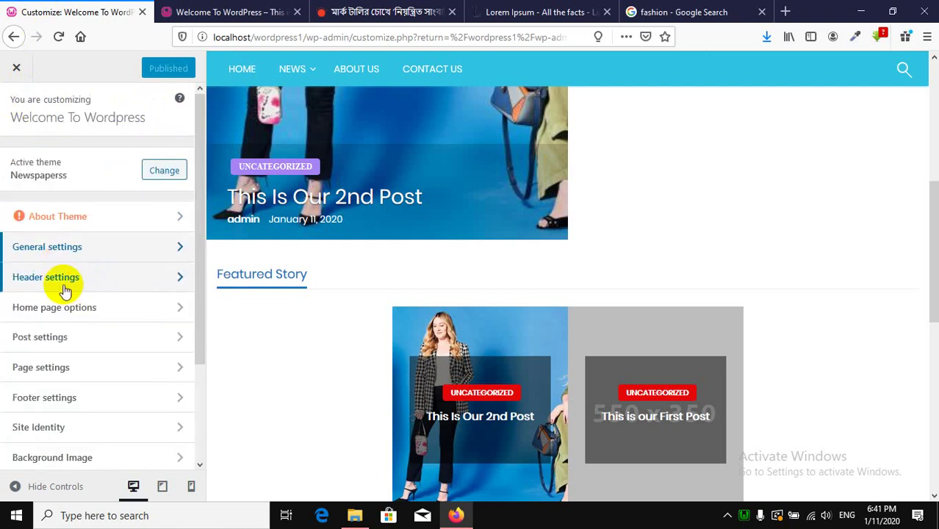
click(114, 285)
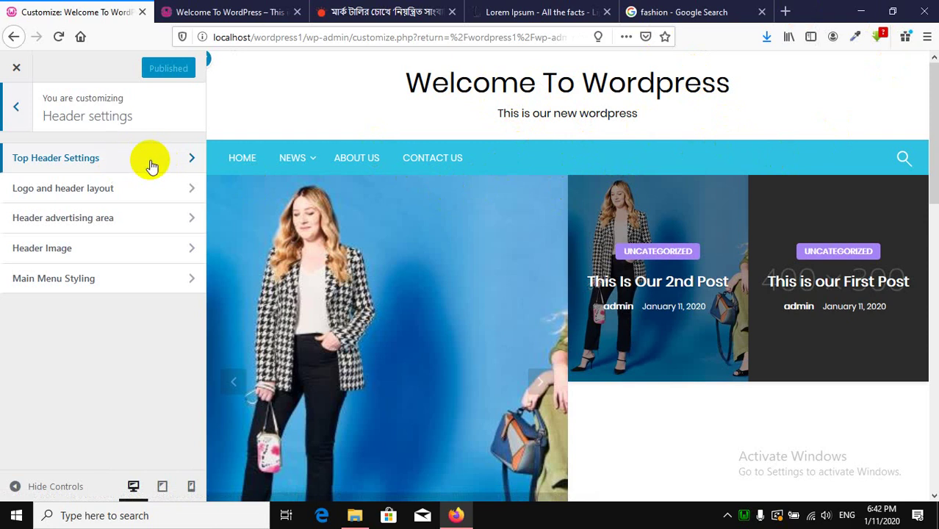
click(149, 168)
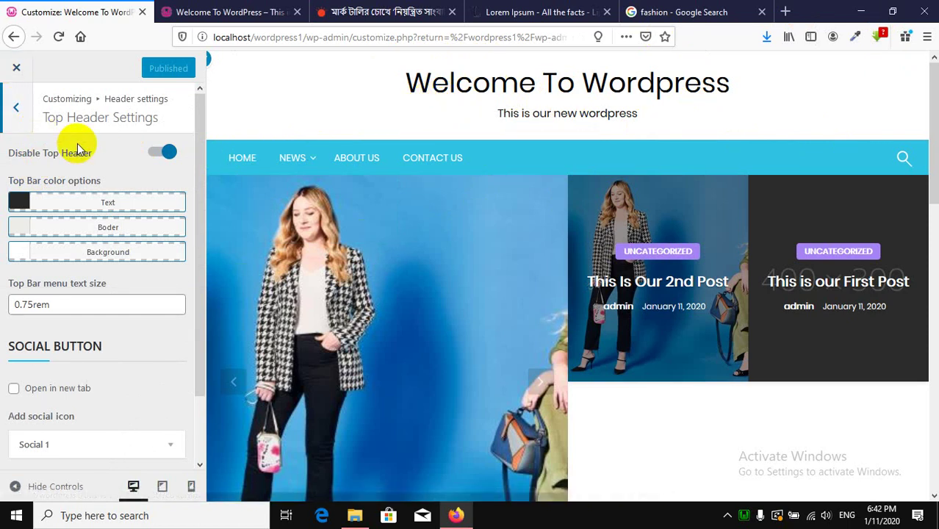
Browse the five installed themes from the customizer root, then move to the fashion image search tab.
click(16, 107)
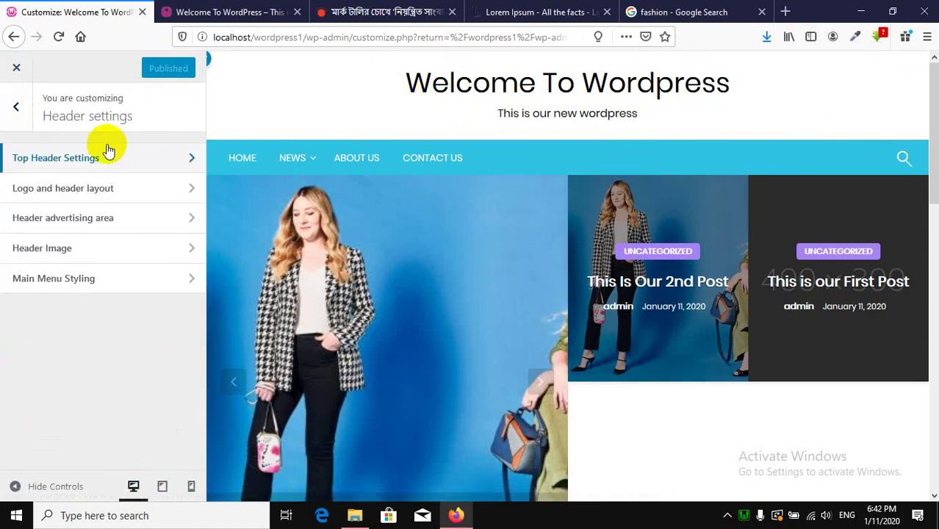
click(16, 107)
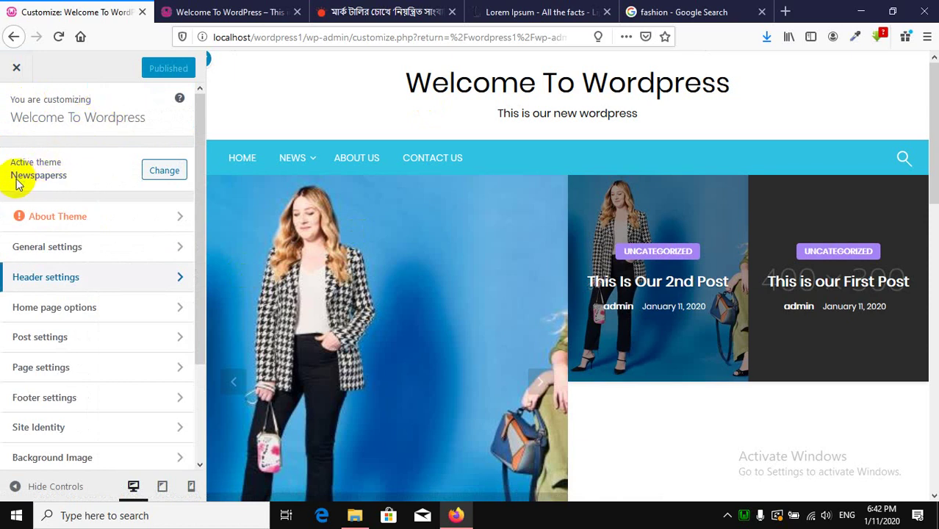
click(62, 178)
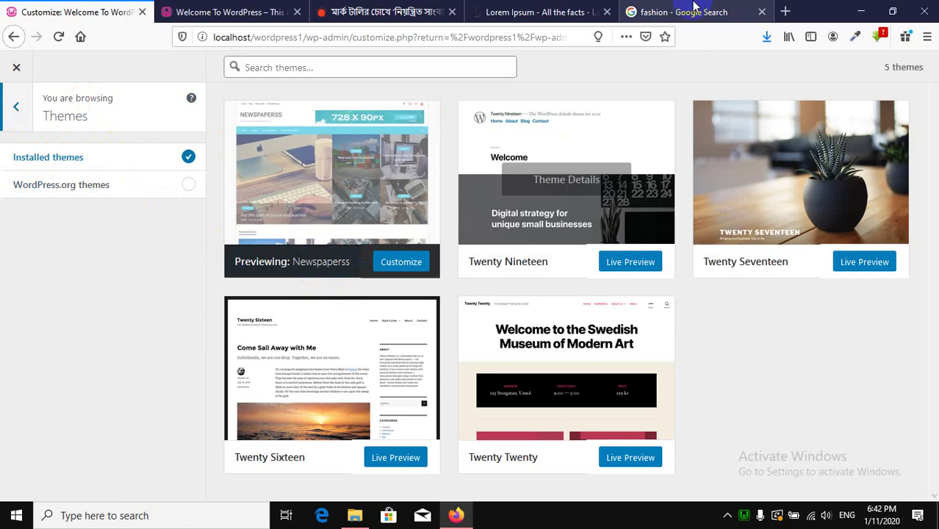
click(707, 10)
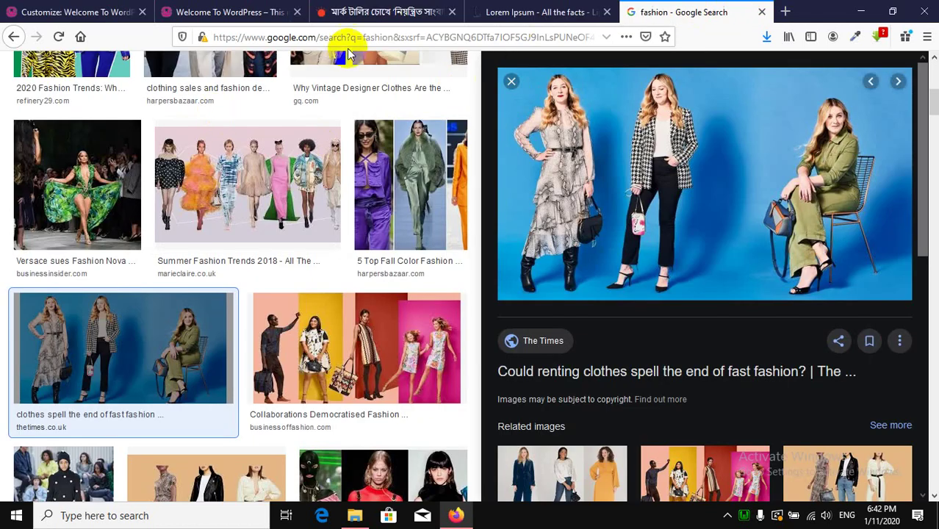
Load Google and search for 'newspaperrss'.
click(347, 45)
text(n)
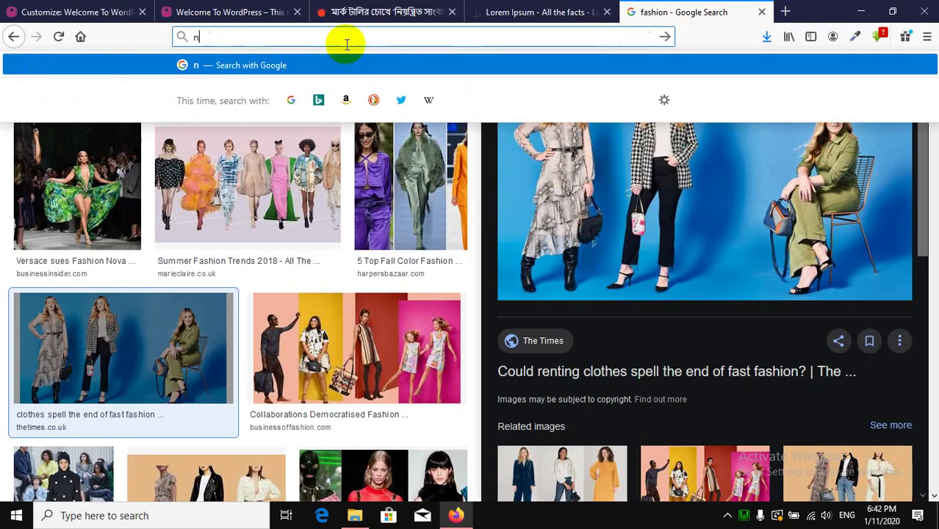
key(BackSpace)
text(google.com/)
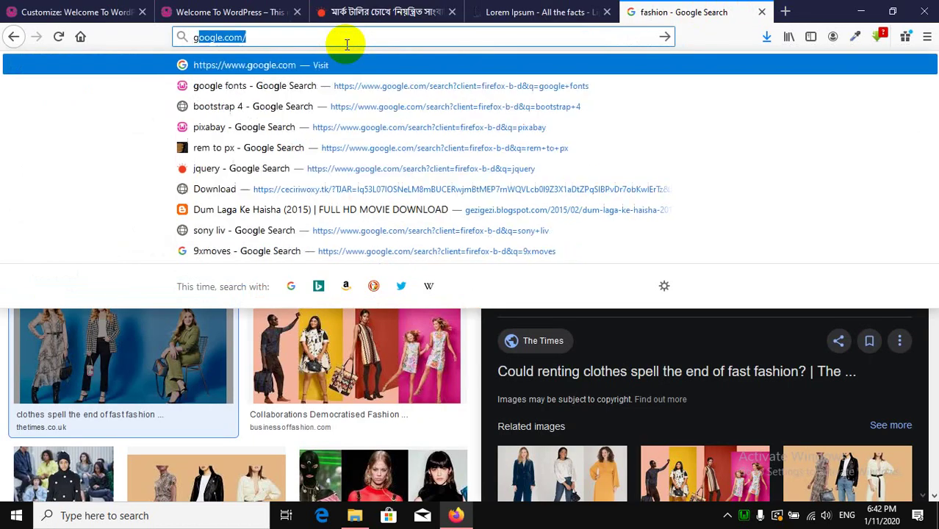
key(Return)
text(n)
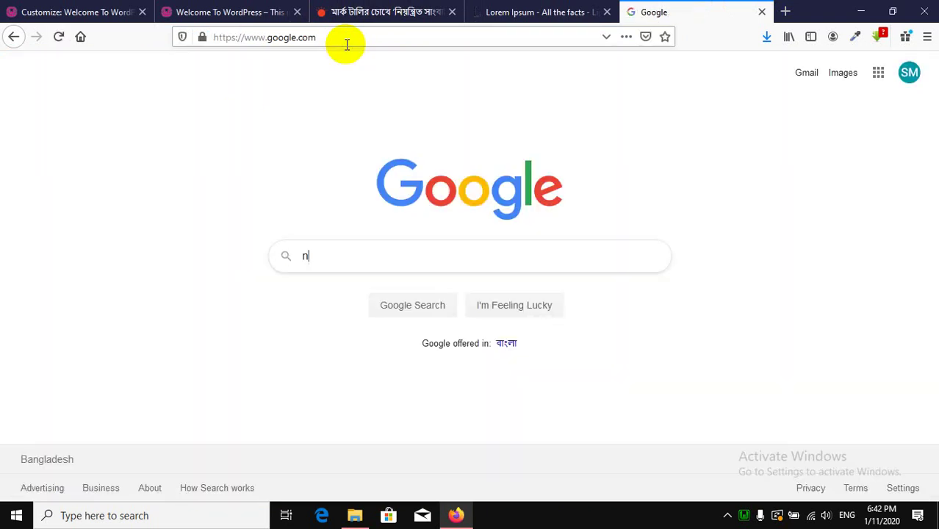
text(ewspa)
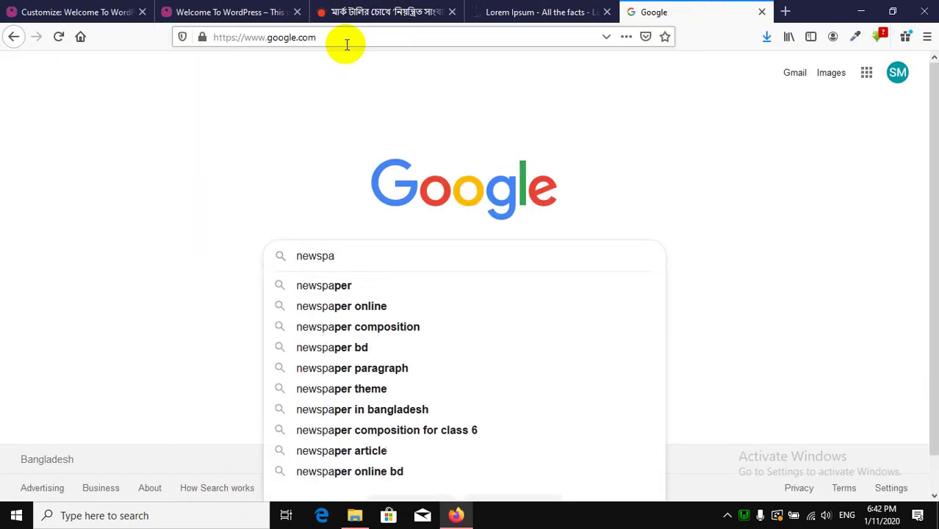
text(perrds)
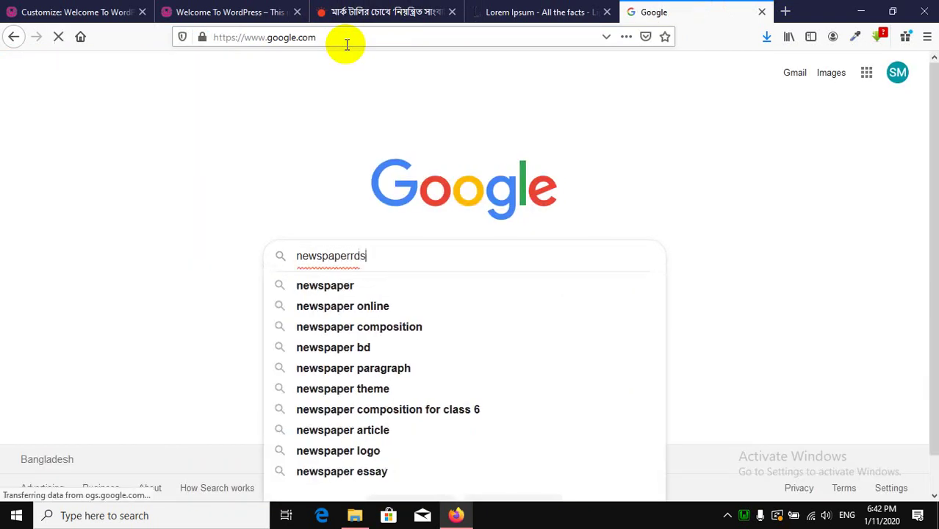
key(BackSpace)
key(BackSpace)
key(BackSpace)
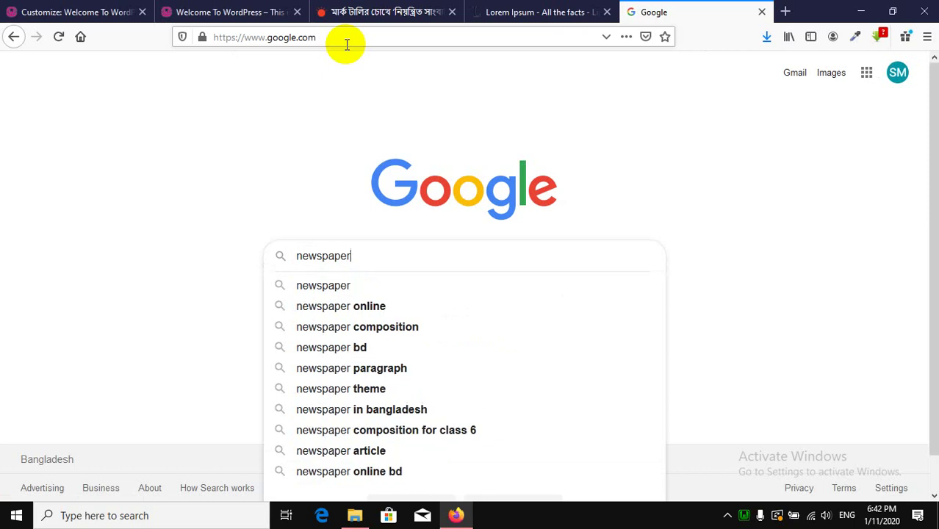
text(r)
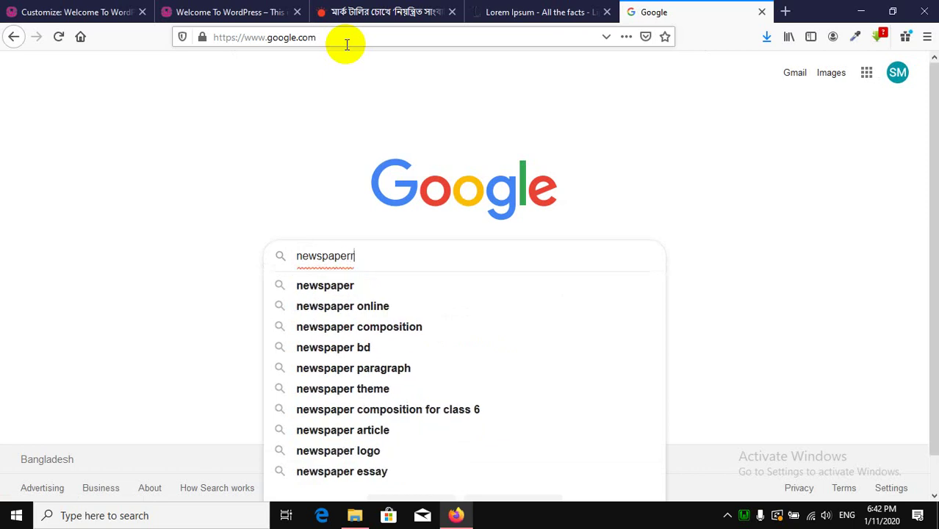
text(ss)
key(Return)
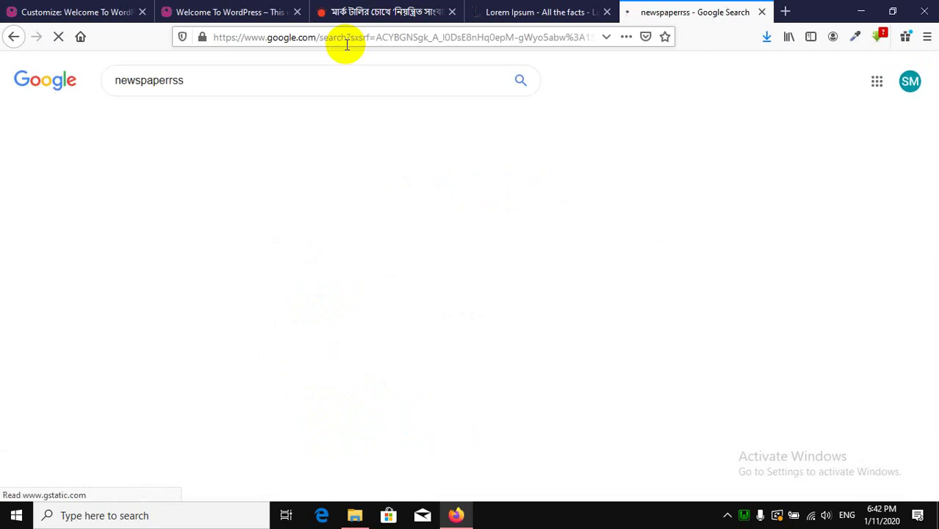
Refine the search to 'newspaperss wp theme' and open the WordPress.org theme page.
click(24, 8)
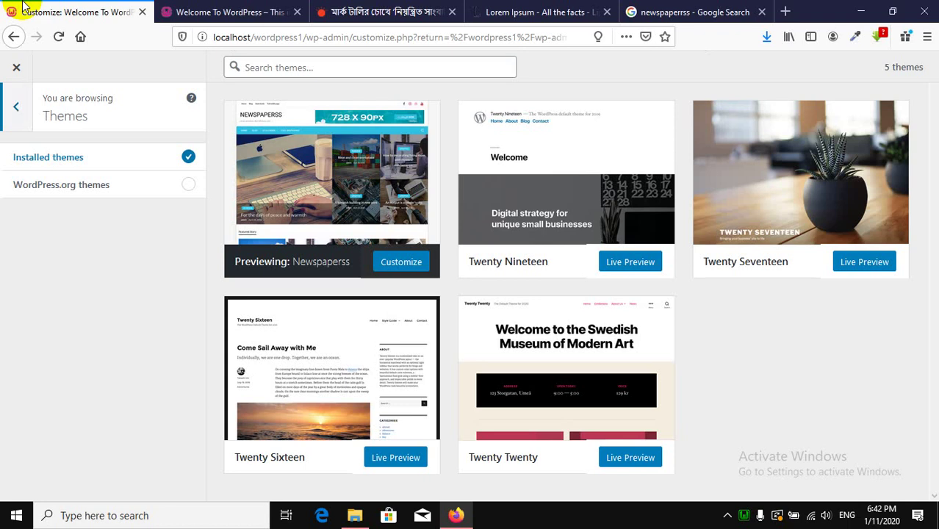
click(691, 10)
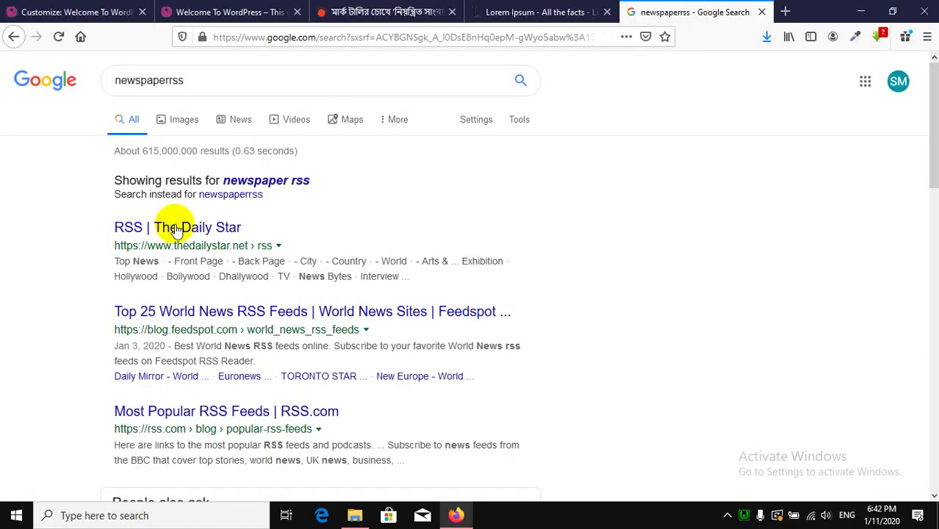
click(172, 79)
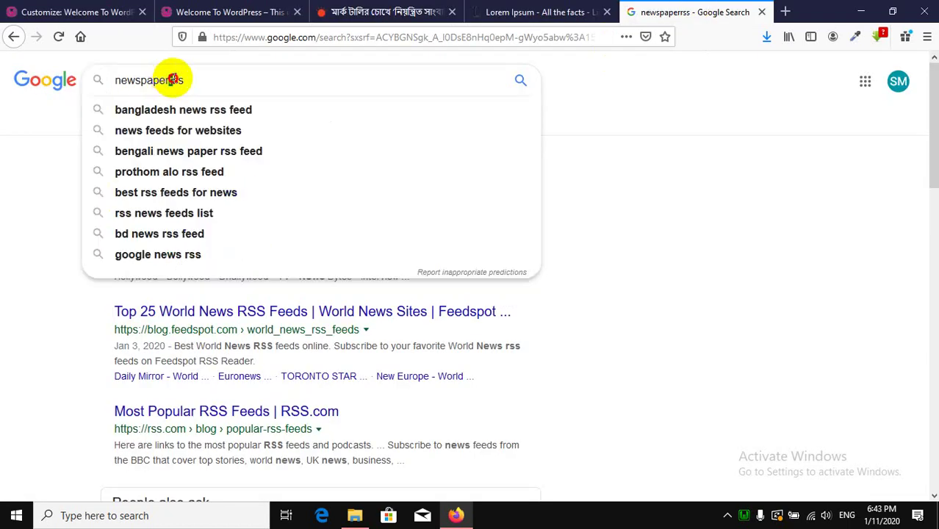
key(Return)
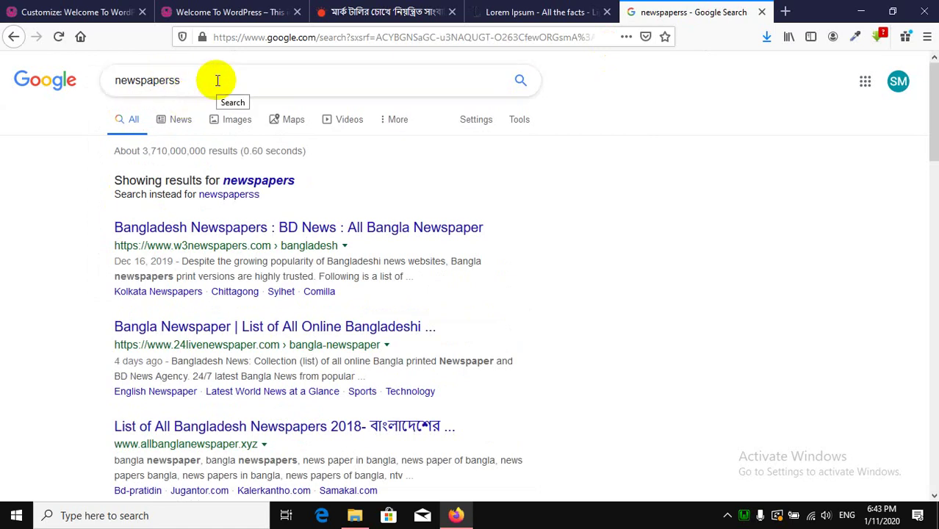
click(217, 80)
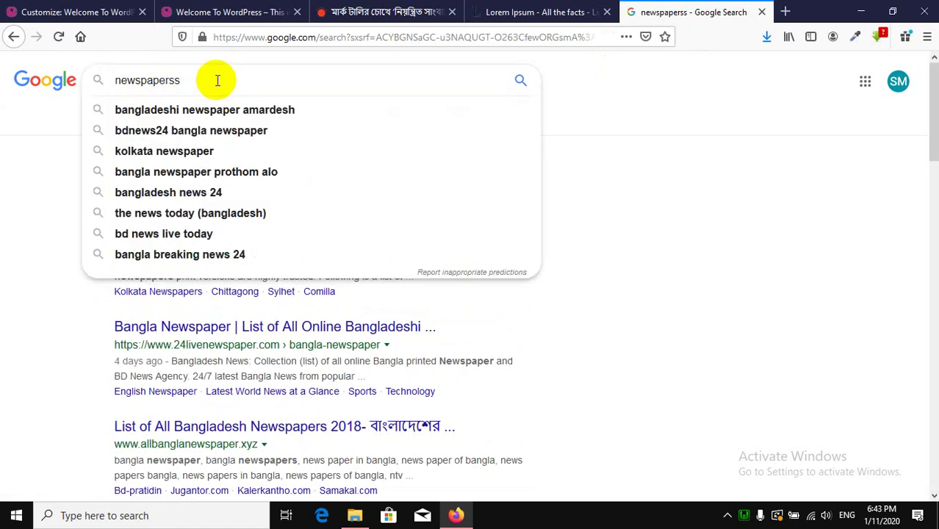
text(wo)
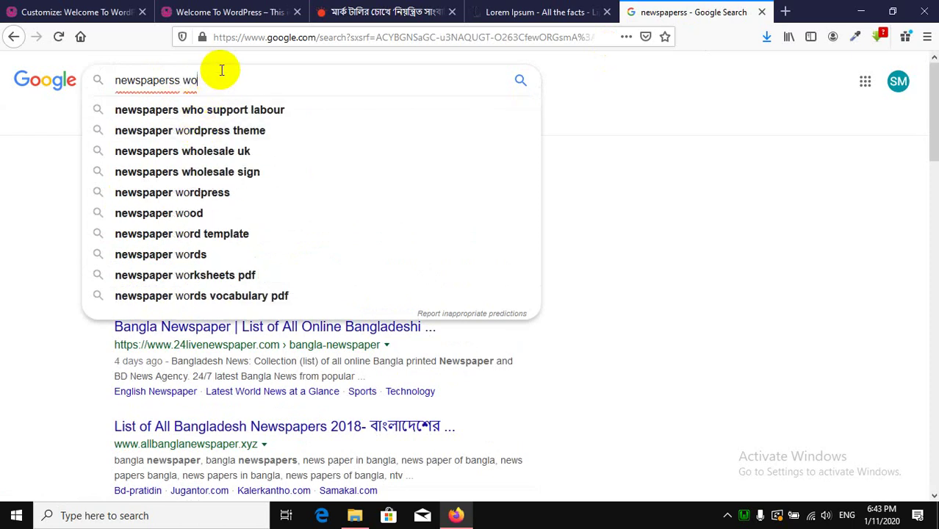
key(BackSpace)
text(p th)
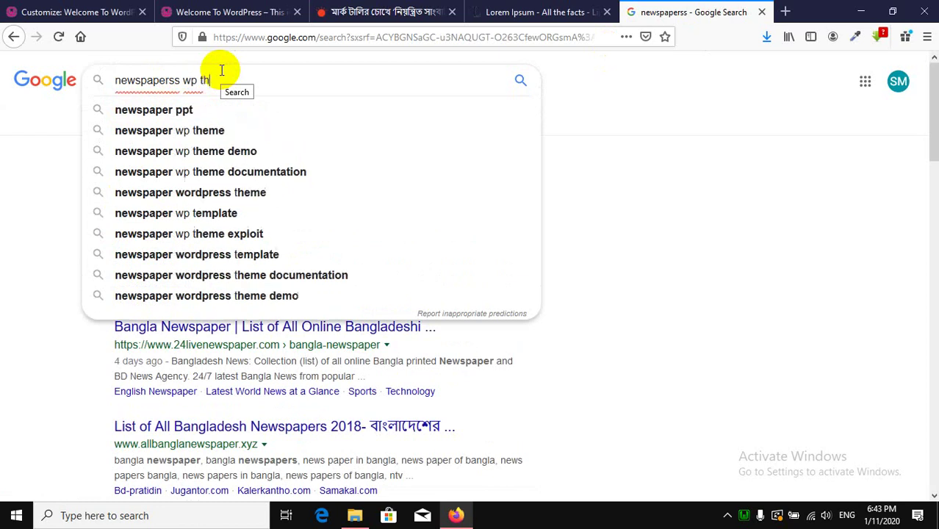
text(eme)
key(Return)
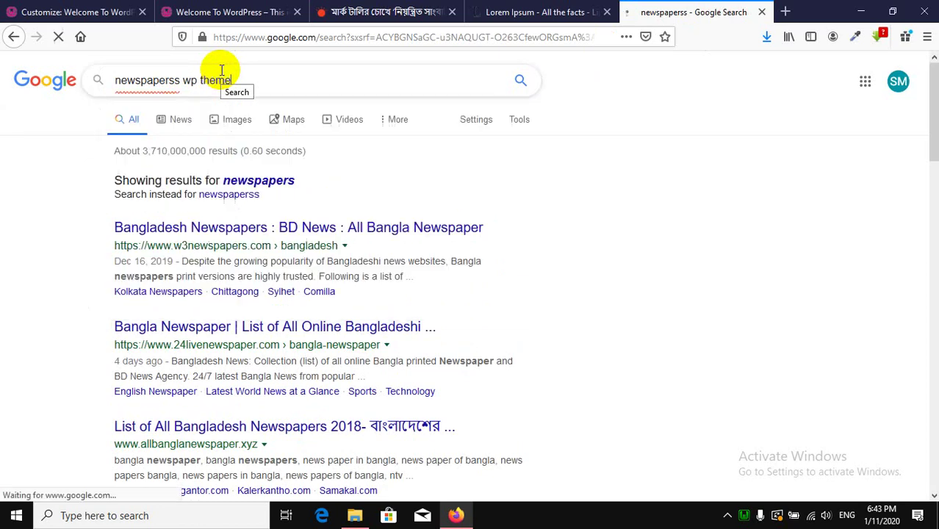
scroll(120, 264, down, 3)
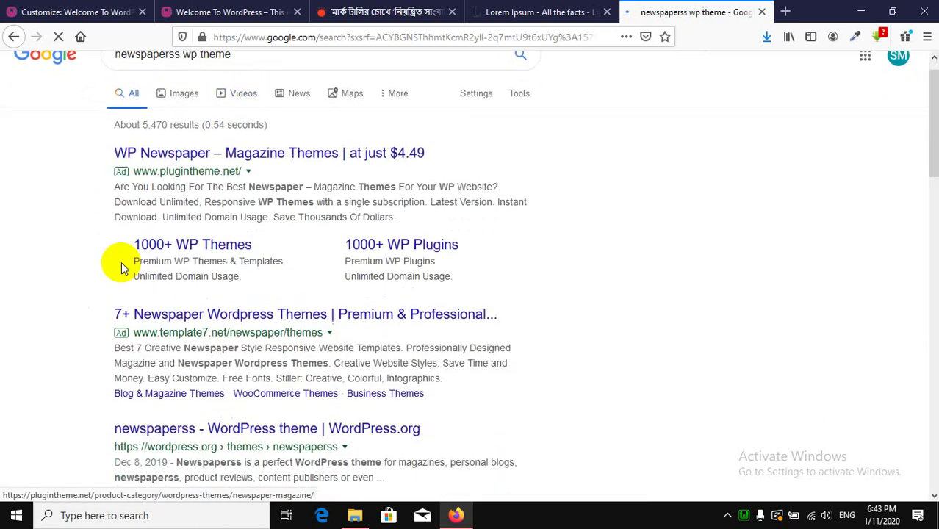
click(159, 317)
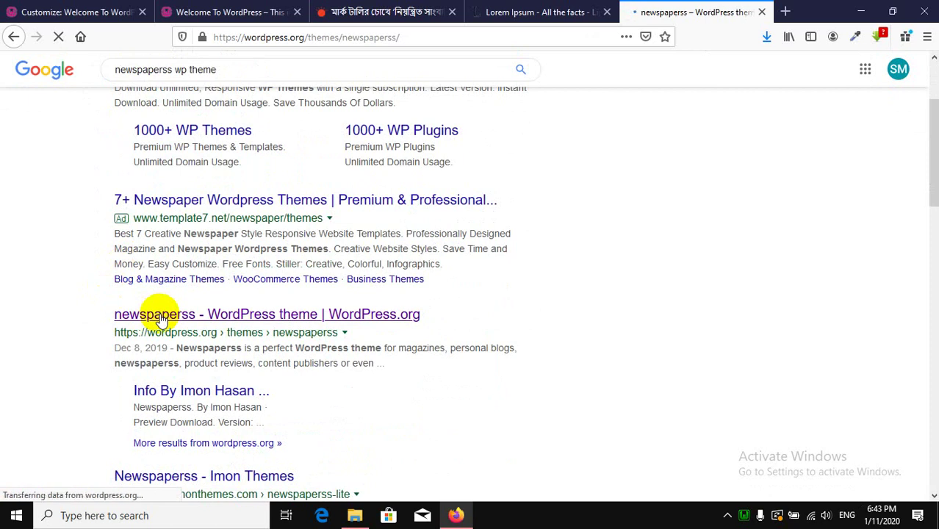
Preview the newspaperss theme on WordPress.org, hiding and restoring the side panel, then close it.
scroll(412, 331, down, 4)
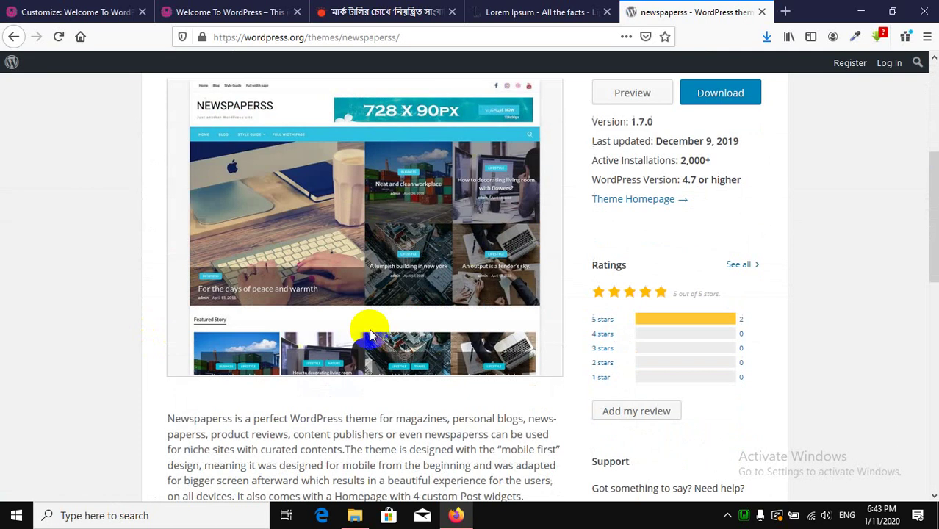
scroll(580, 213, up, 1)
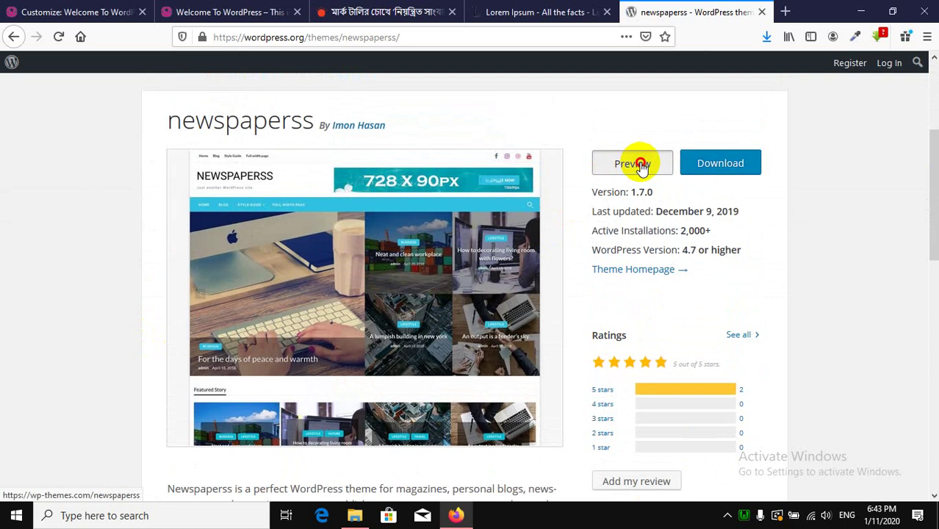
click(638, 163)
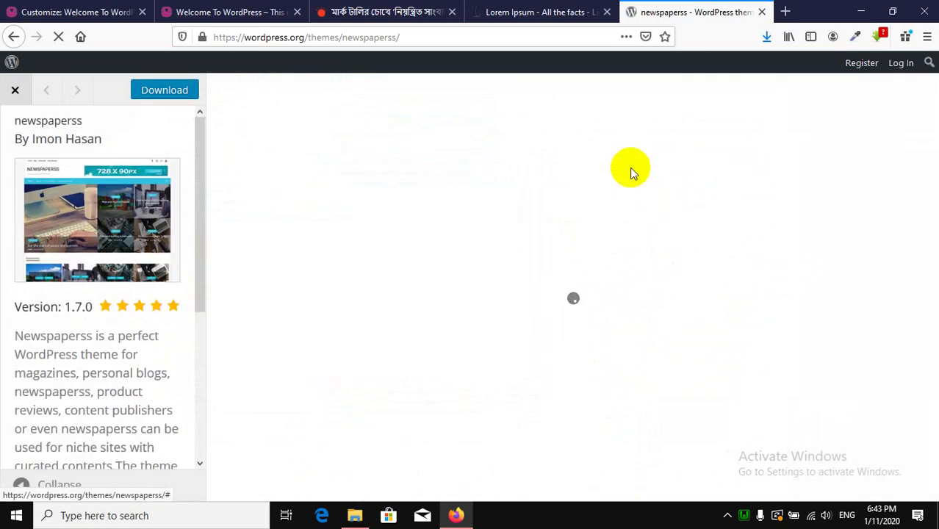
scroll(87, 250, down, 5)
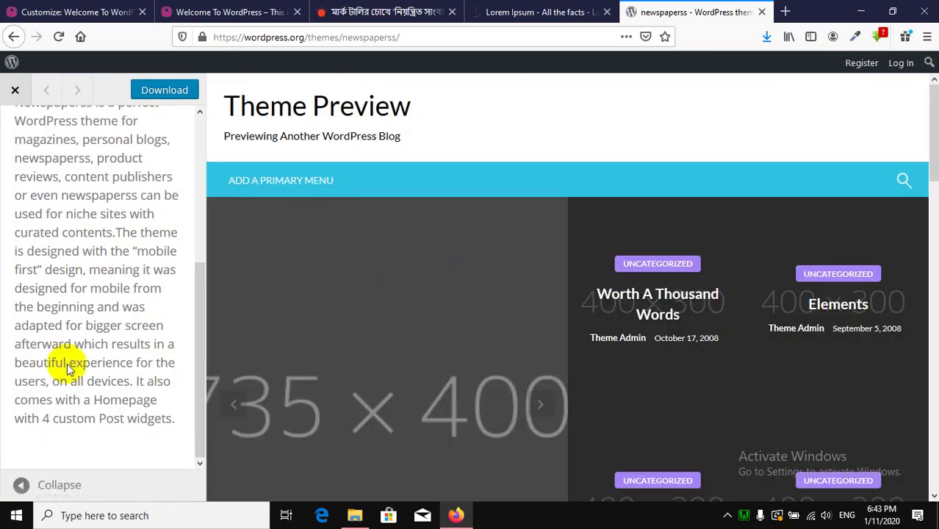
click(21, 487)
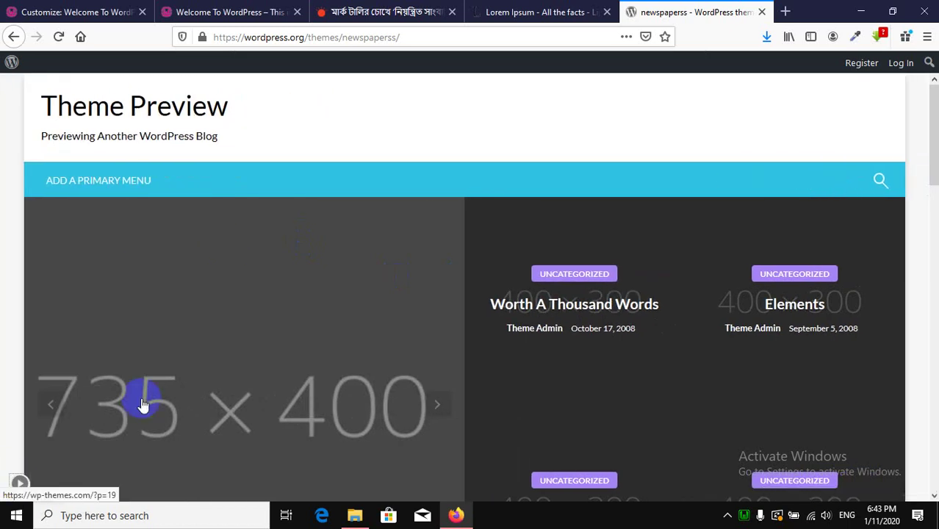
scroll(441, 228, down, 10)
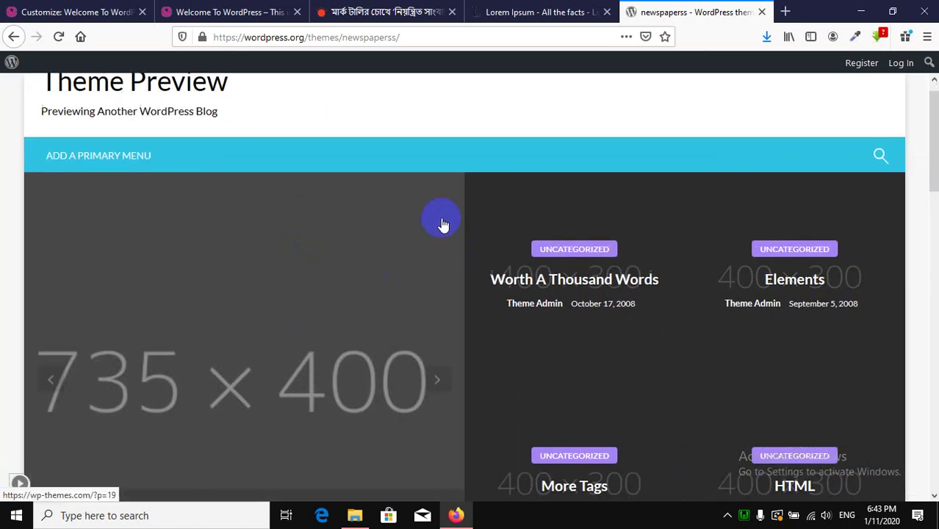
scroll(450, 213, down, 4)
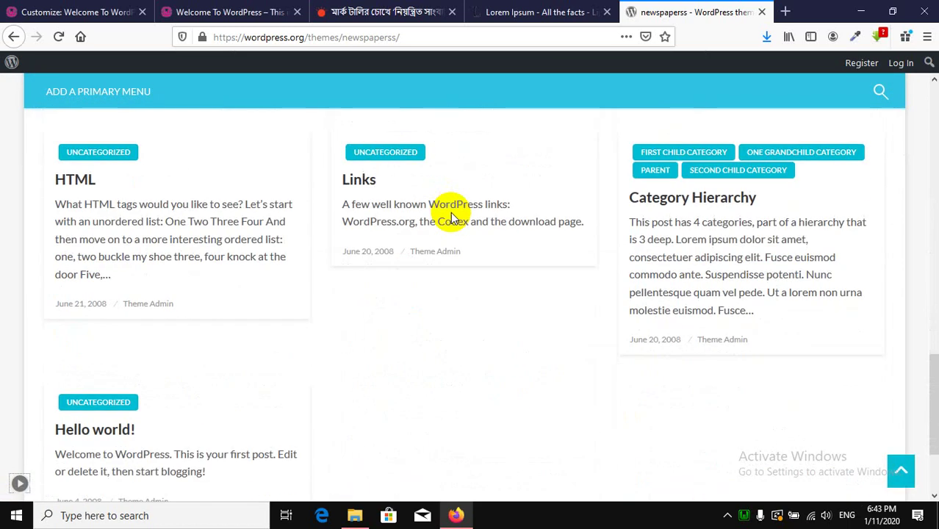
scroll(450, 213, up, 20)
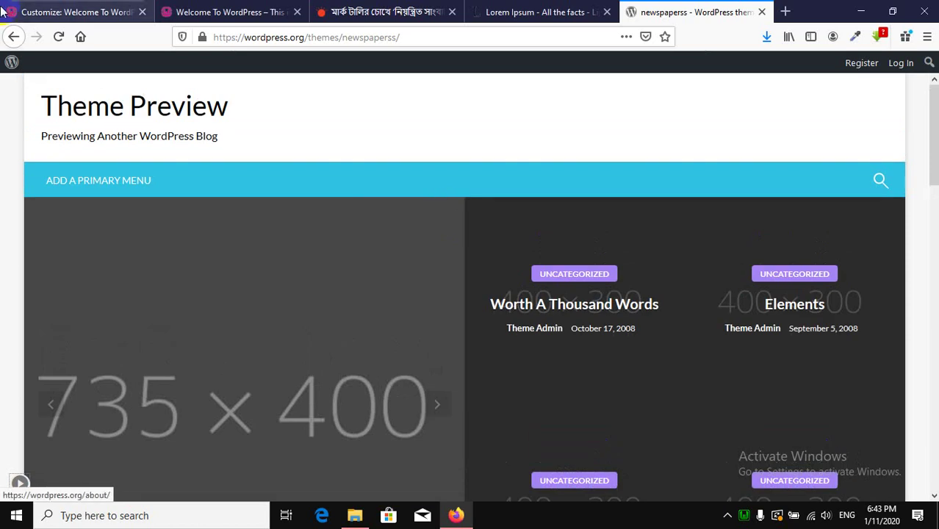
click(19, 484)
click(10, 91)
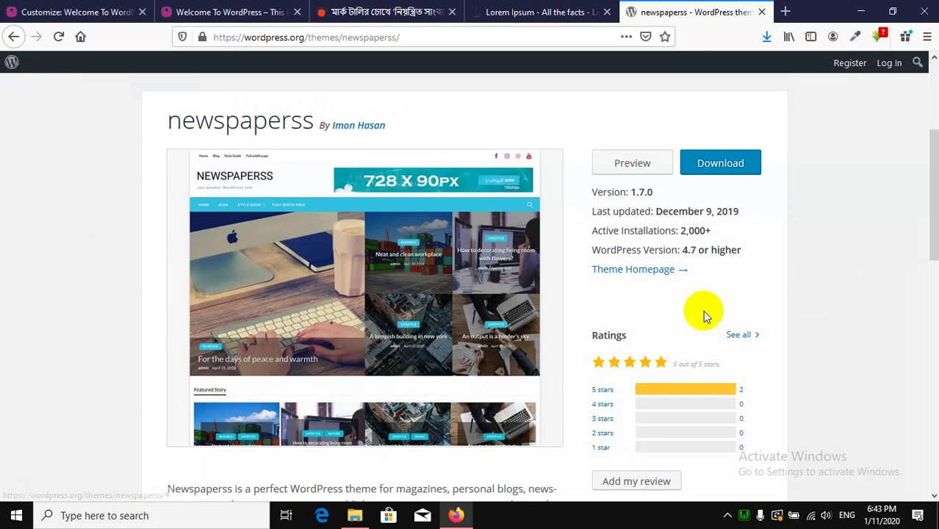
Scroll through the theme's details, then return to the local site's Customizer theme list.
scroll(705, 315, down, 5)
scroll(319, 279, down, 5)
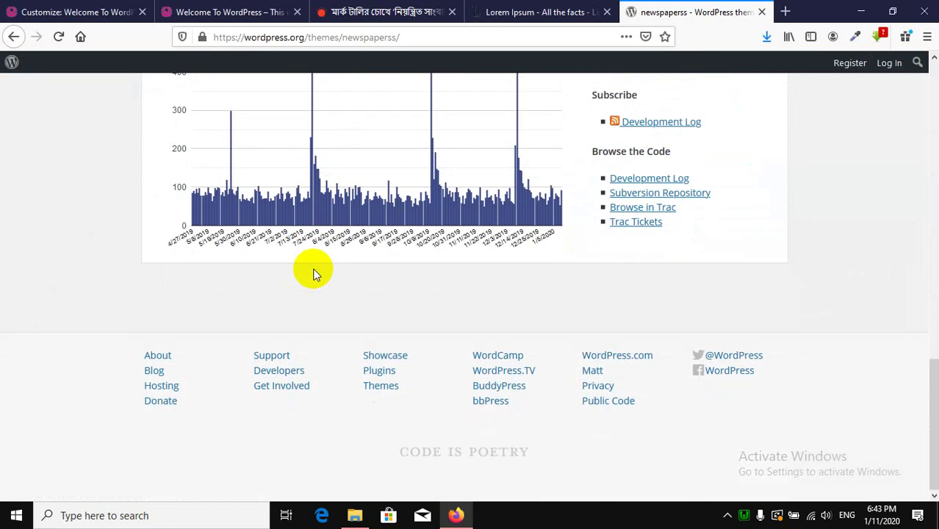
scroll(313, 273, up, 3)
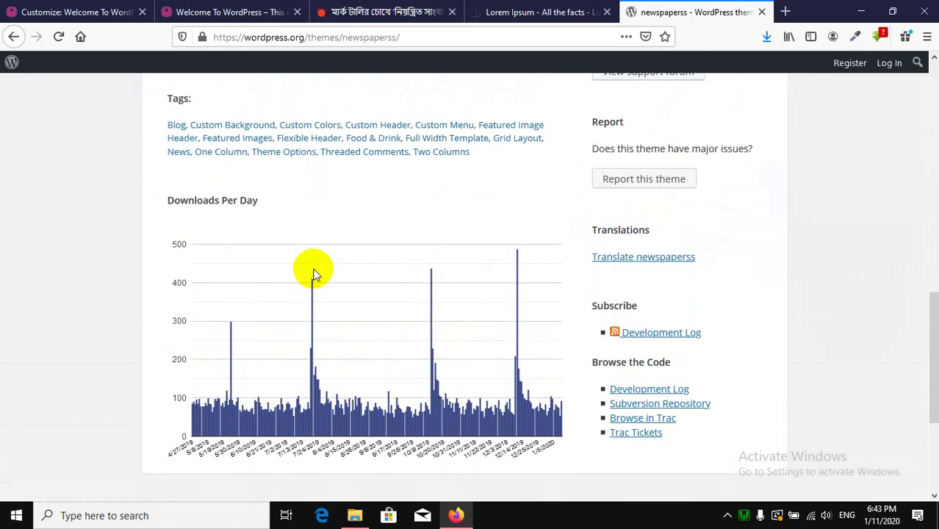
scroll(313, 273, up, 2)
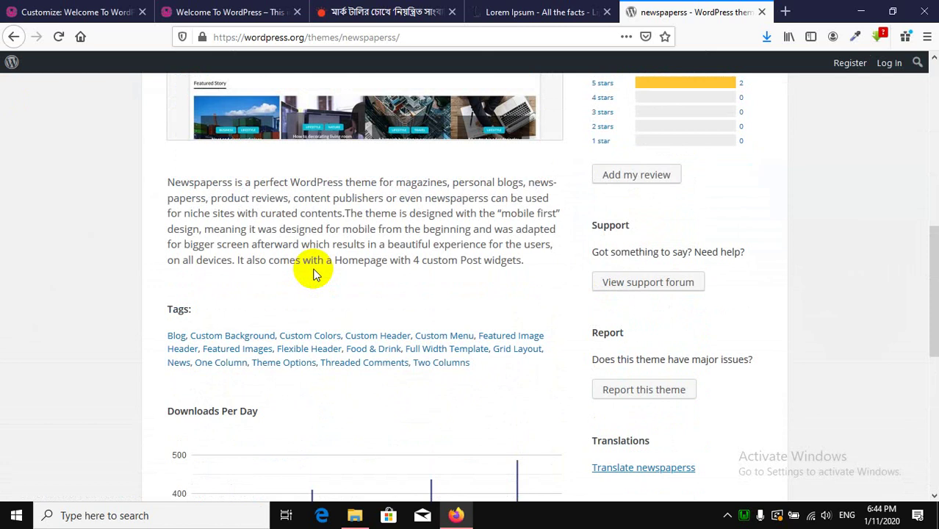
scroll(313, 273, up, 4)
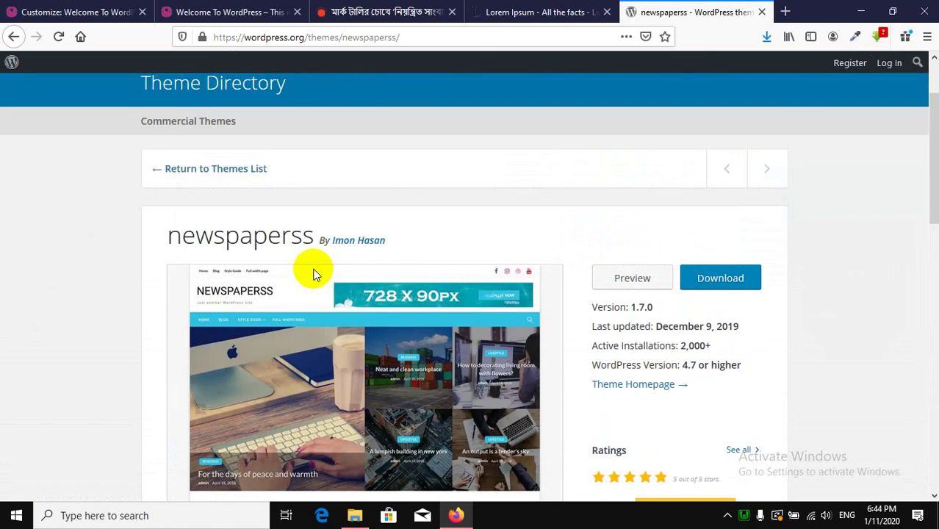
scroll(579, 232, down, 3)
scroll(593, 235, up, 1)
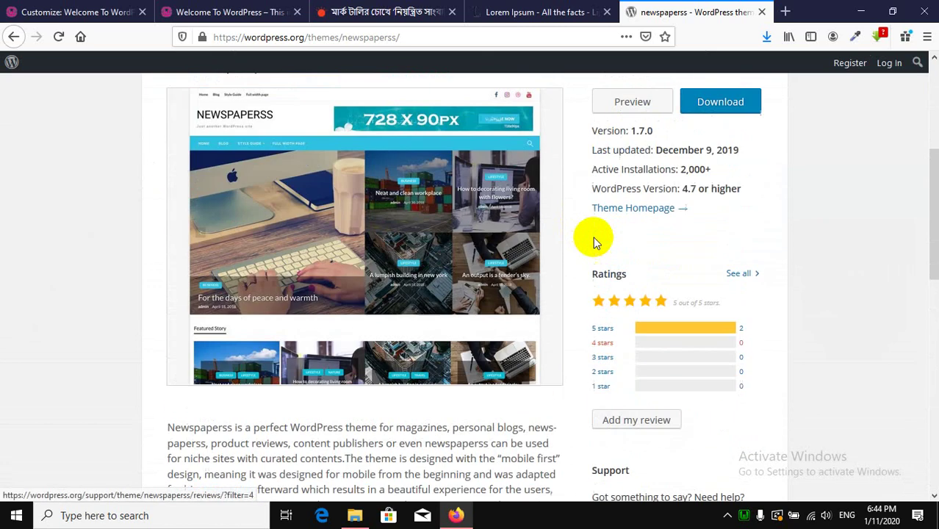
scroll(596, 243, up, 1)
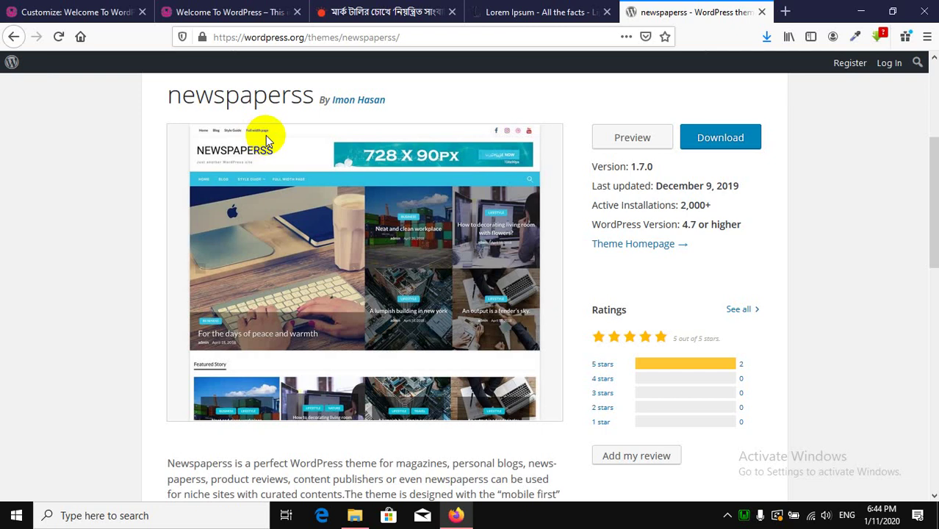
click(189, 12)
click(108, 12)
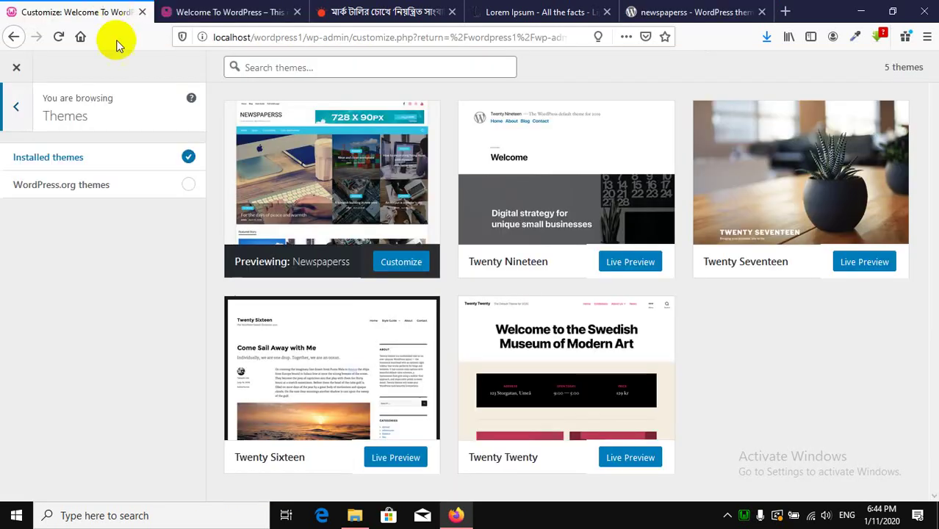
Switch off Disable Top Header in Top Header Settings and expand the first social entry.
click(17, 114)
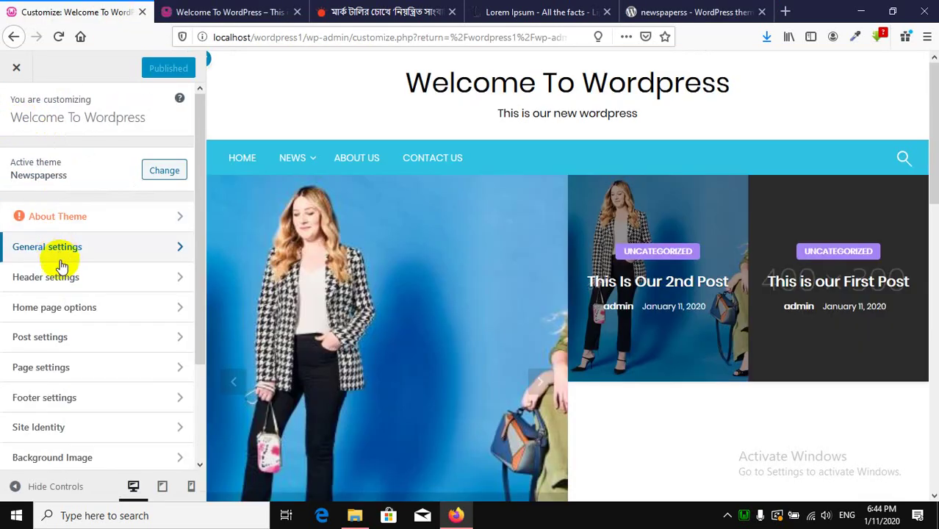
click(62, 275)
click(22, 159)
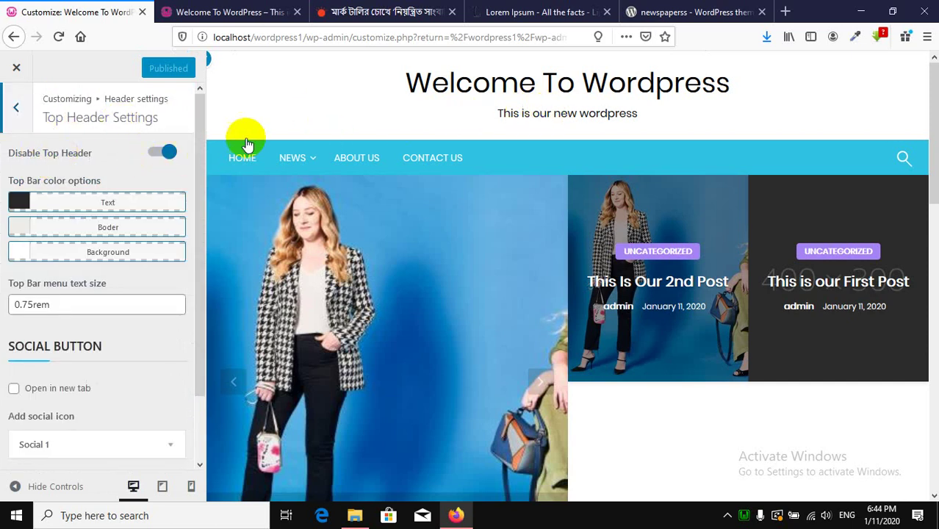
click(162, 155)
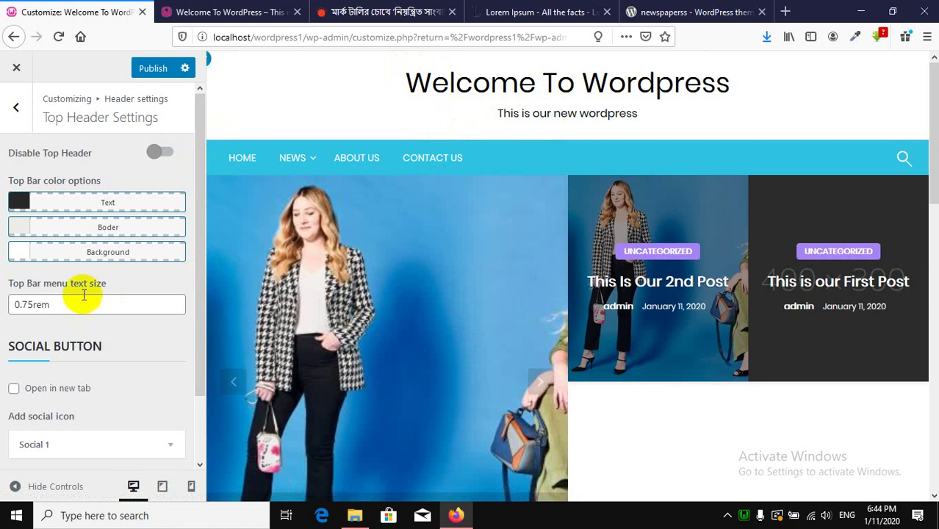
scroll(83, 279, down, 2)
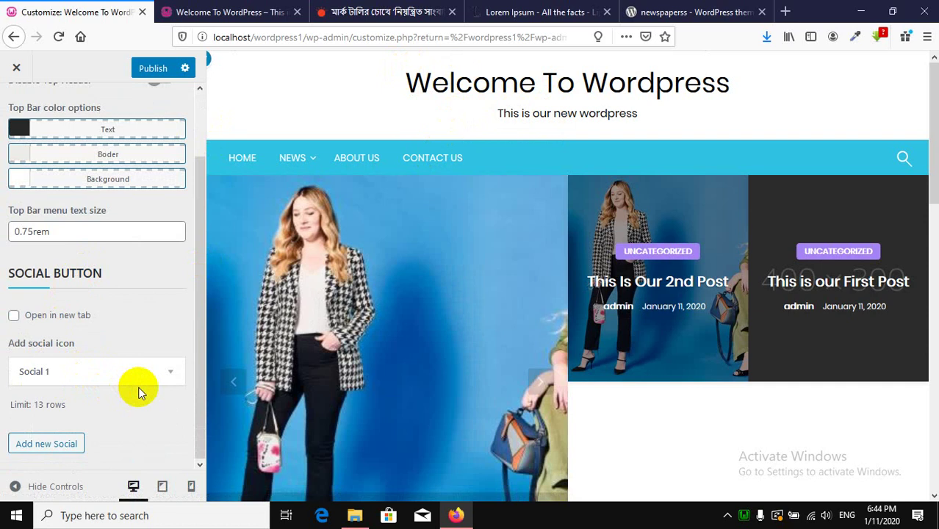
click(165, 369)
Set the first social icon to Facebook, keeping its link as #.
scroll(74, 356, down, 3)
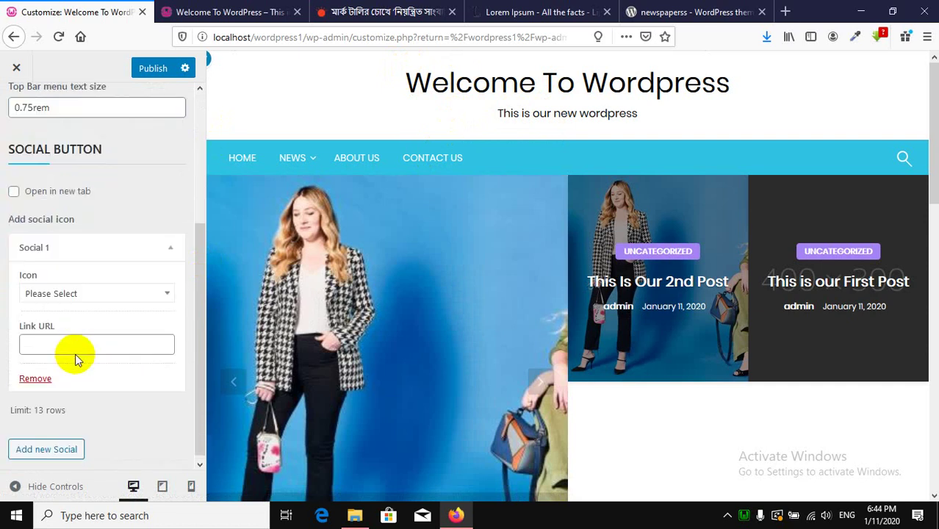
click(75, 286)
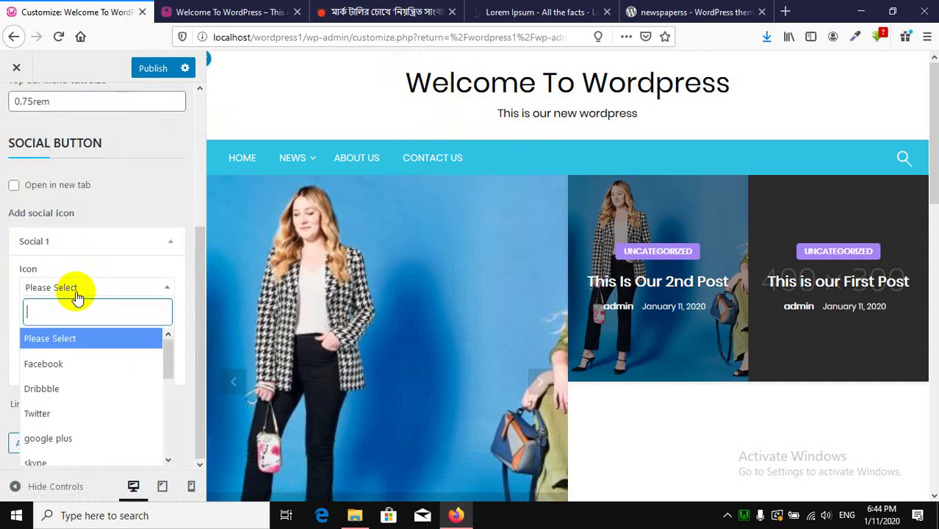
click(55, 365)
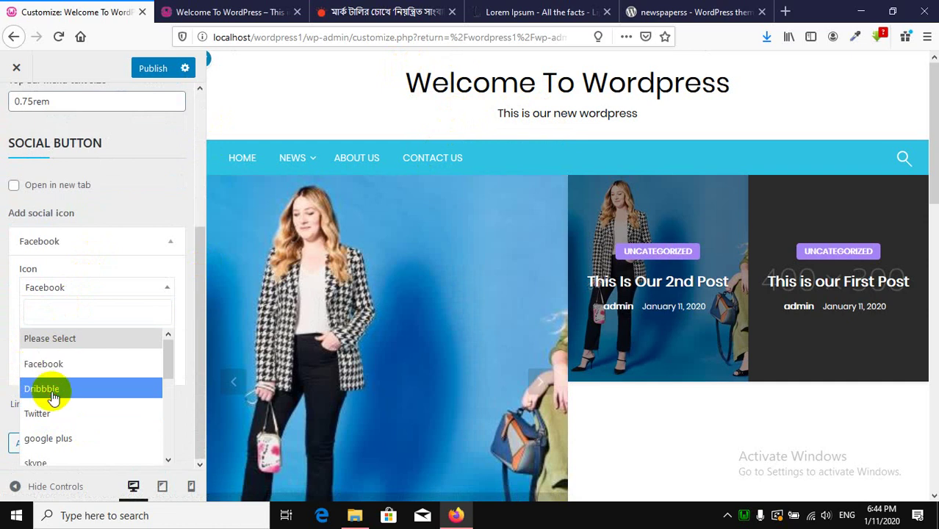
click(43, 363)
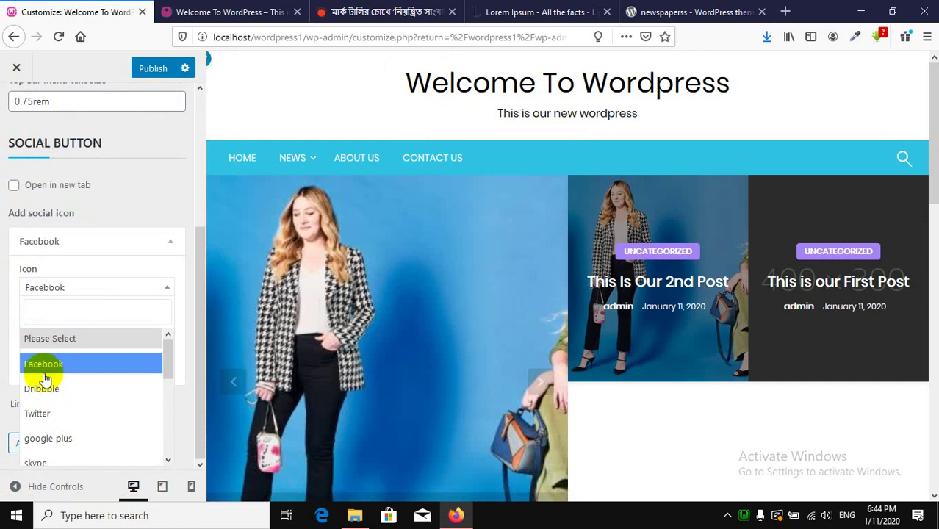
click(77, 340)
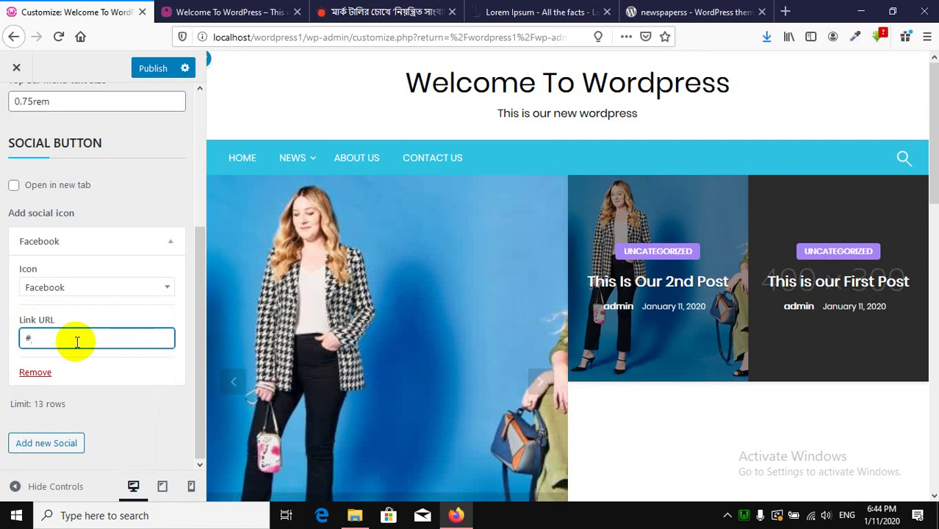
click(1, 328)
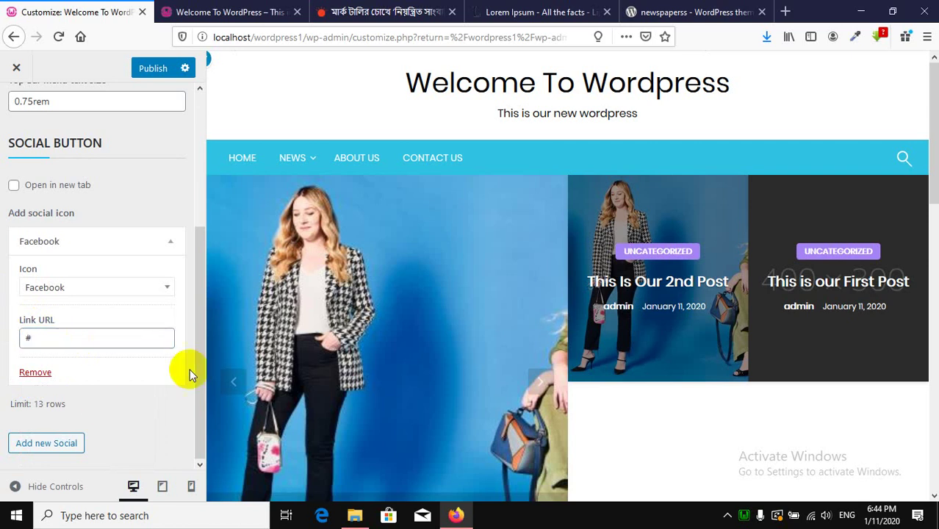
Add a second social entry with the Twitter icon linking to #, and publish.
click(74, 444)
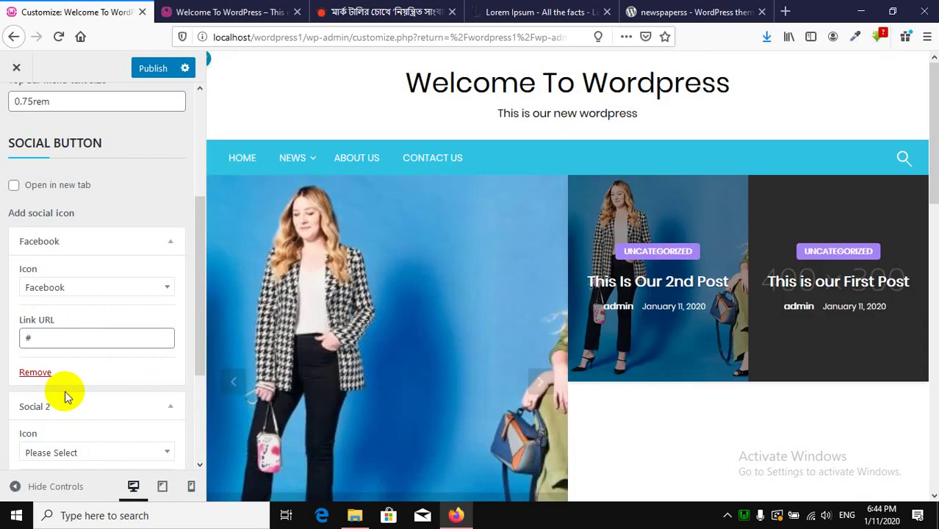
scroll(103, 367, down, 2)
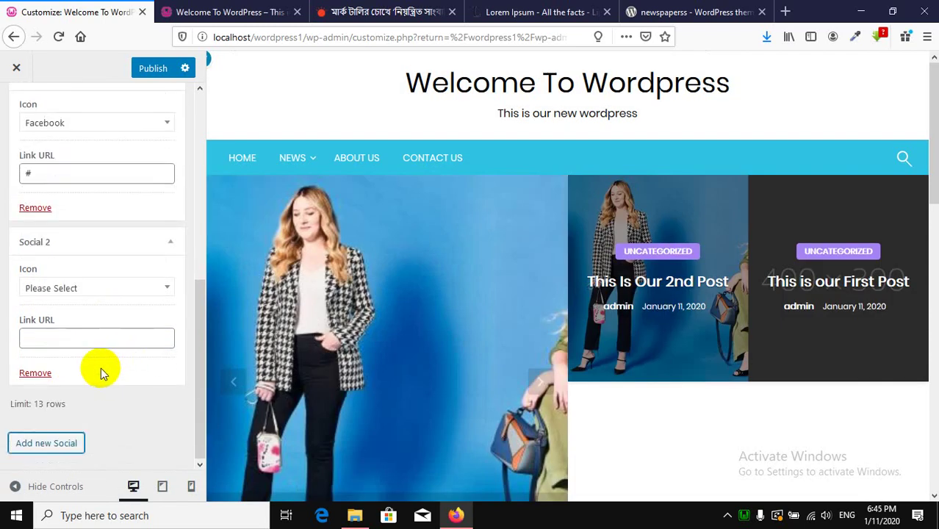
click(89, 286)
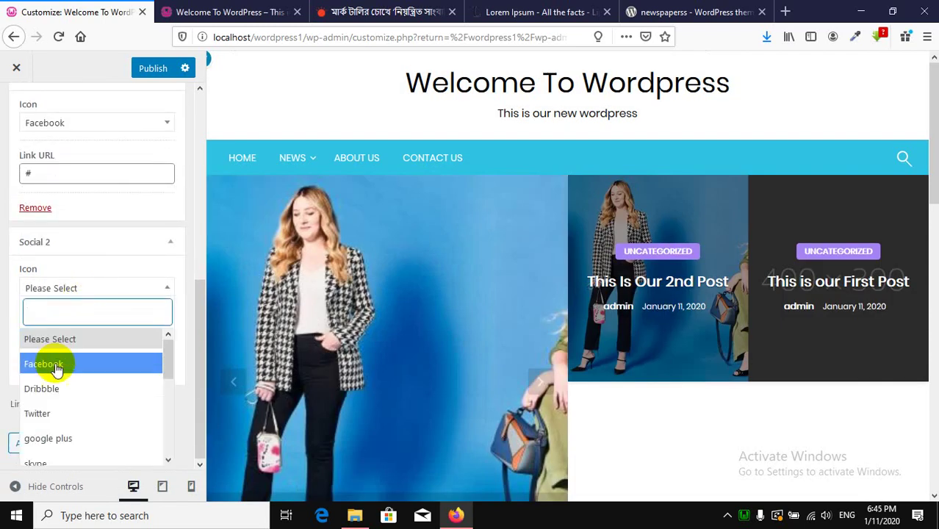
click(54, 412)
click(55, 339)
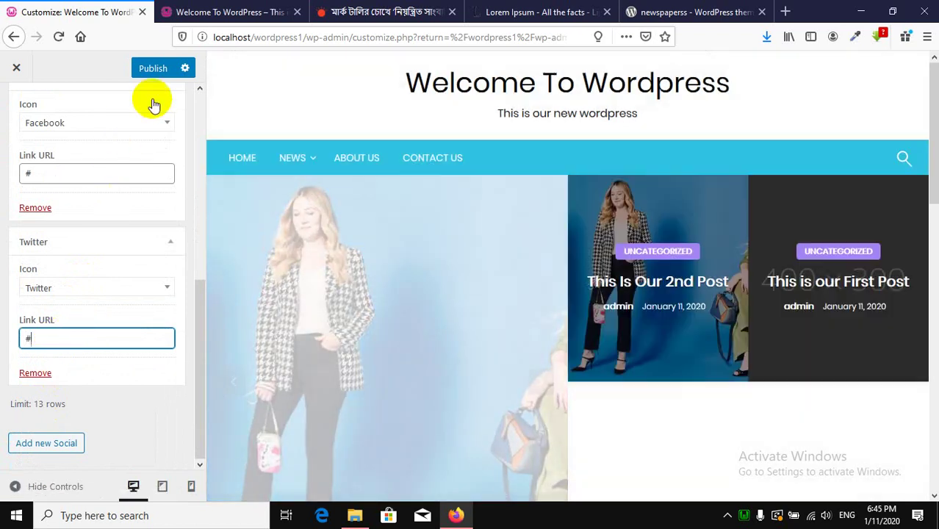
click(155, 73)
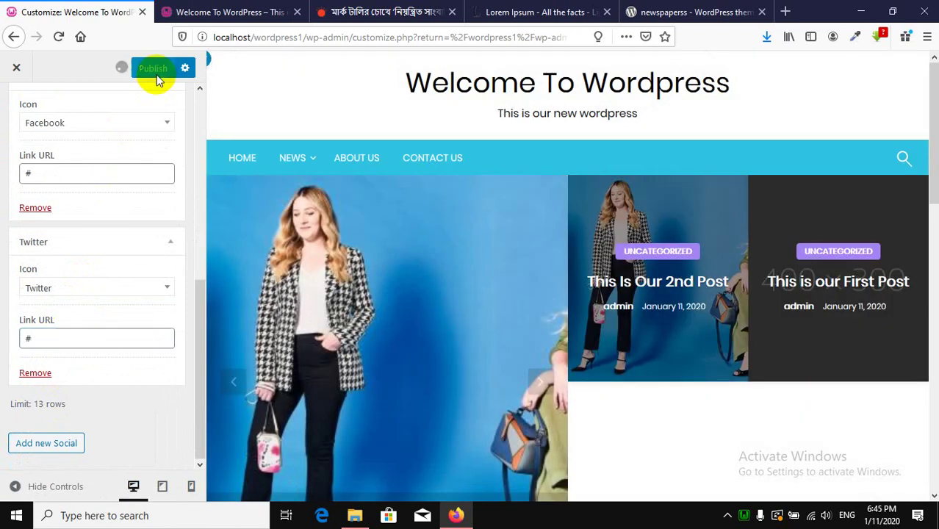
Reload the live site tab to check the social button changes.
click(192, 12)
scroll(262, 168, up, 5)
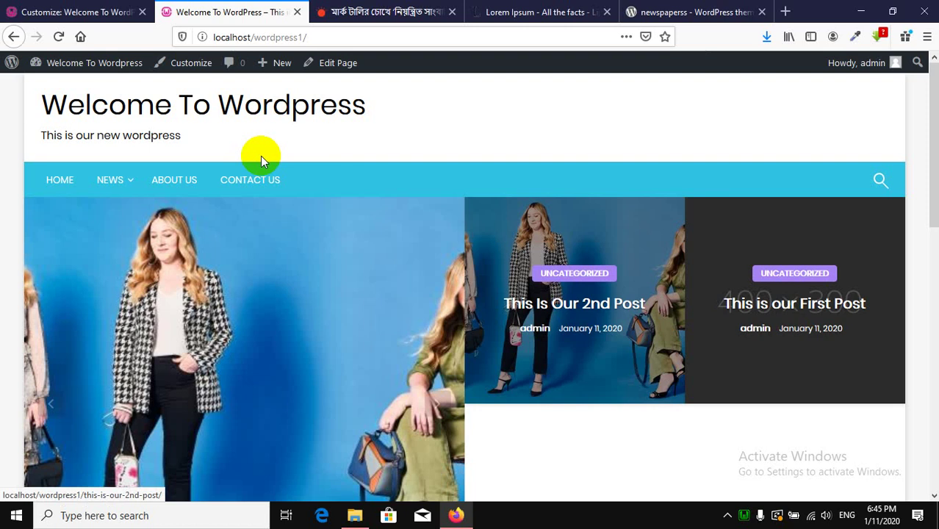
click(59, 37)
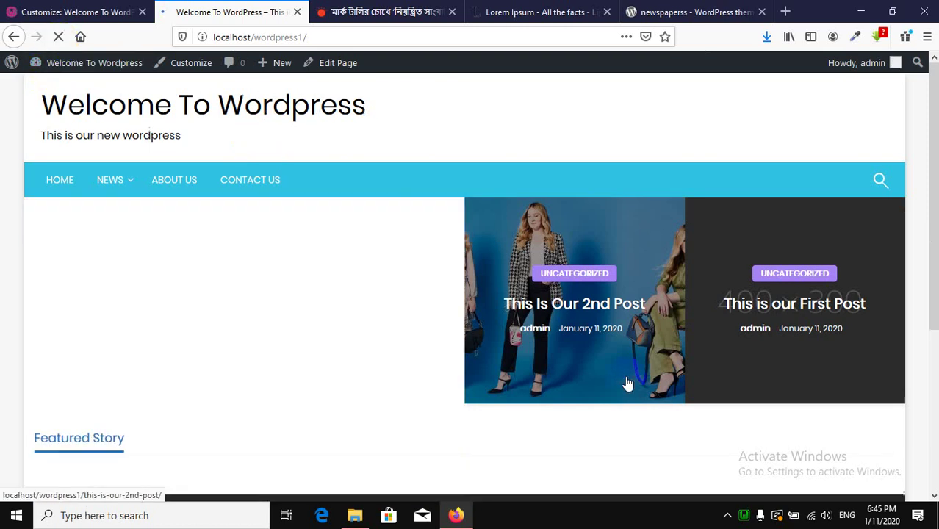
Compare the live site with the Customizer, then reload the Customizer page.
click(79, 10)
scroll(80, 264, up, 5)
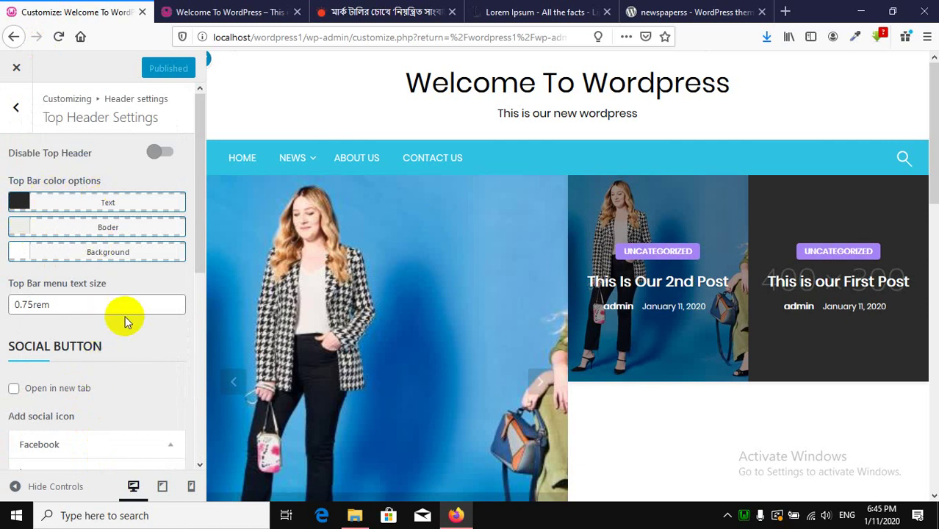
scroll(124, 322, down, 5)
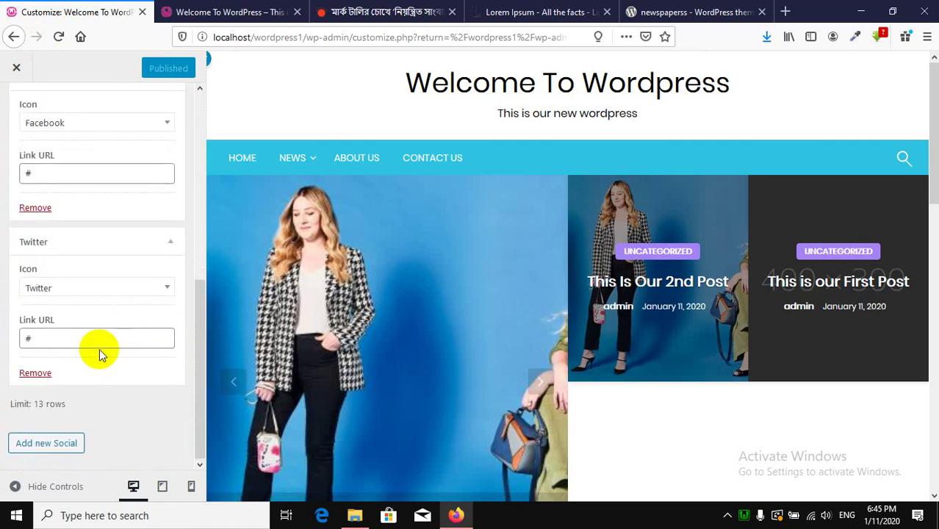
scroll(101, 352, up, 5)
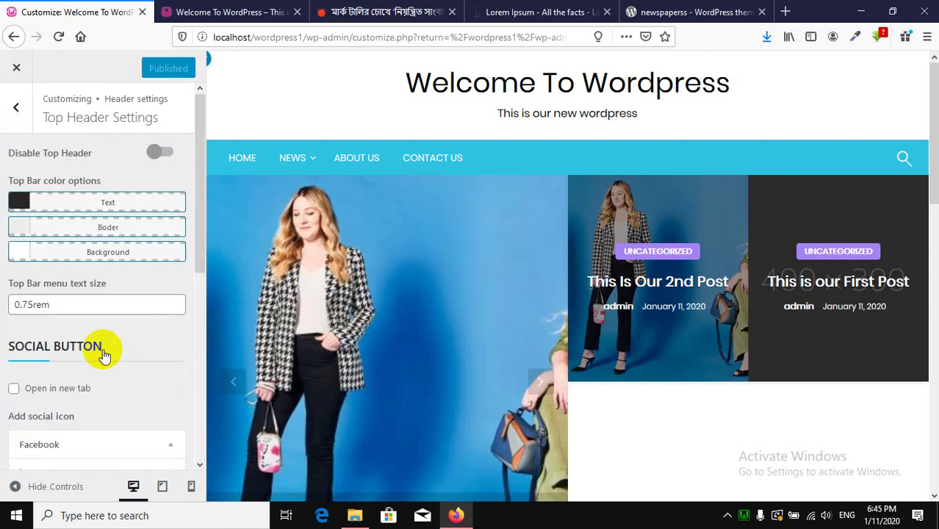
click(169, 7)
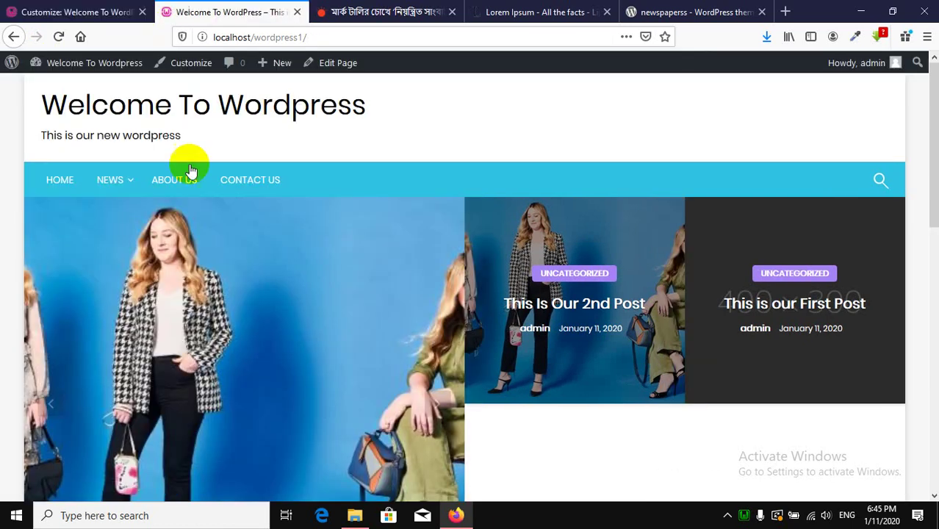
click(88, 7)
click(209, 10)
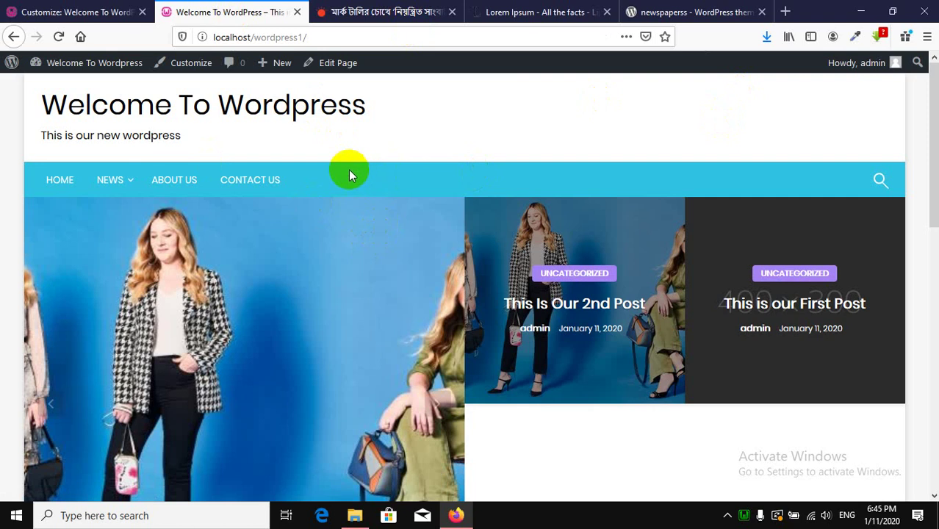
click(48, 10)
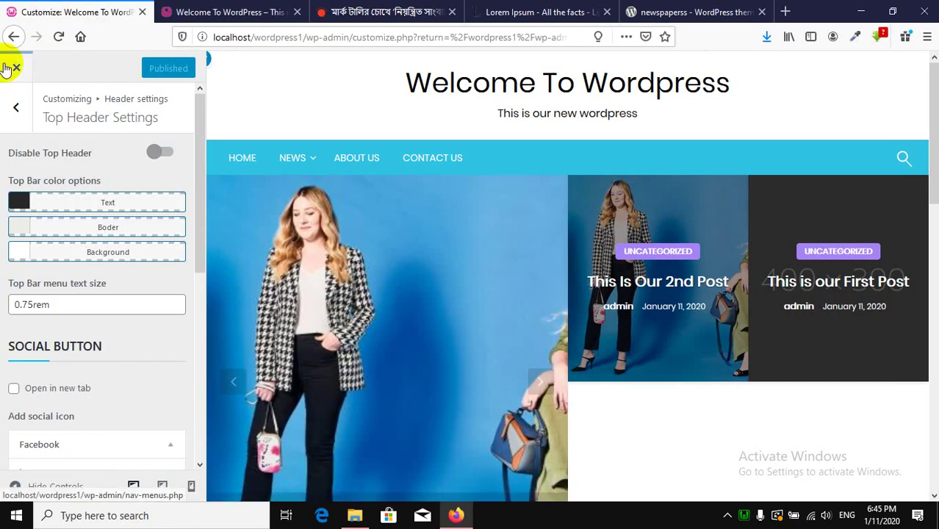
click(58, 36)
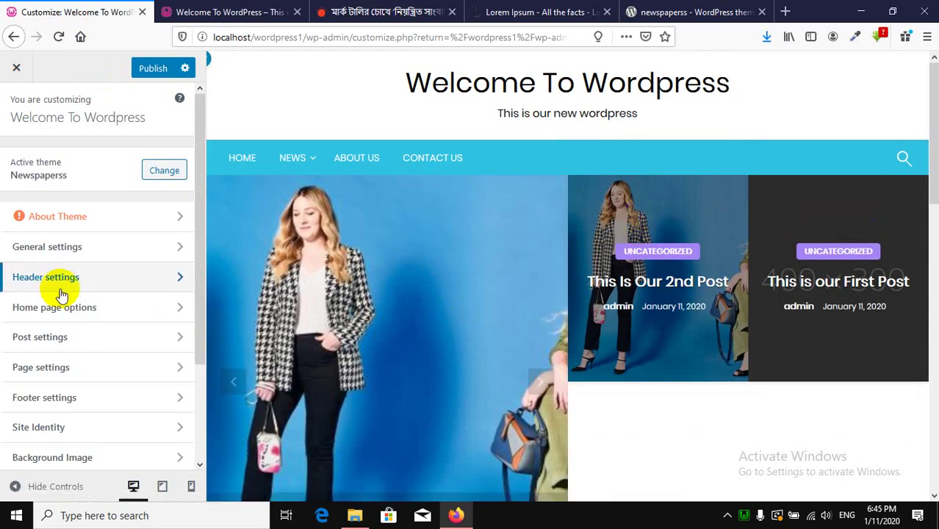
In Header settings > Logo and header layout, try left, center and right logo positions, ending on left.
click(65, 282)
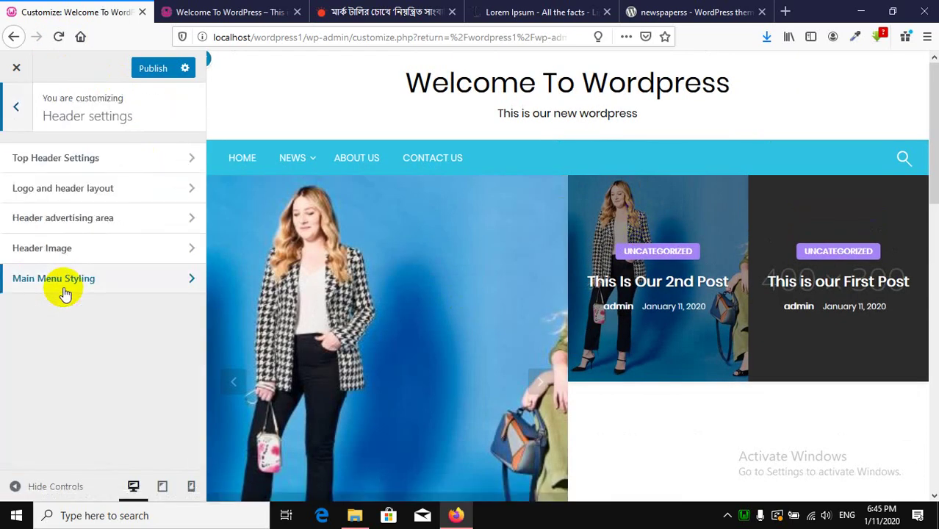
click(85, 200)
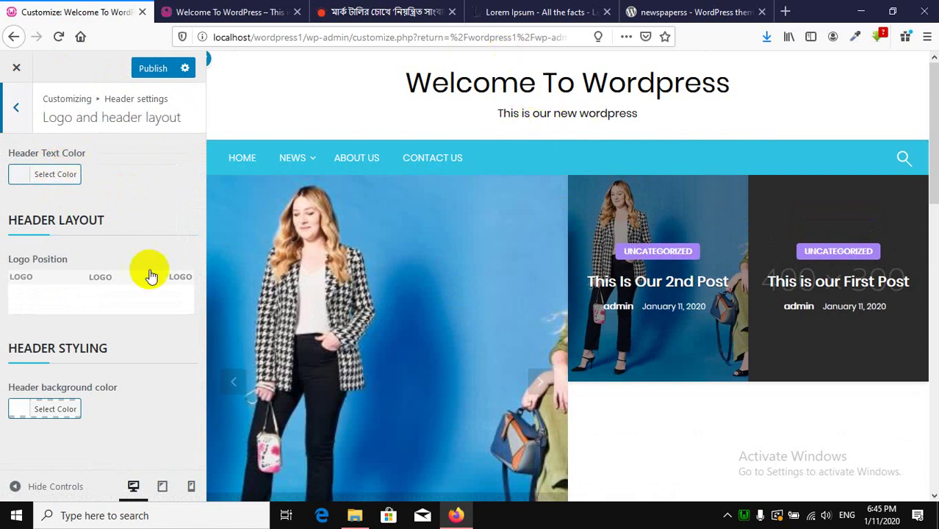
click(43, 298)
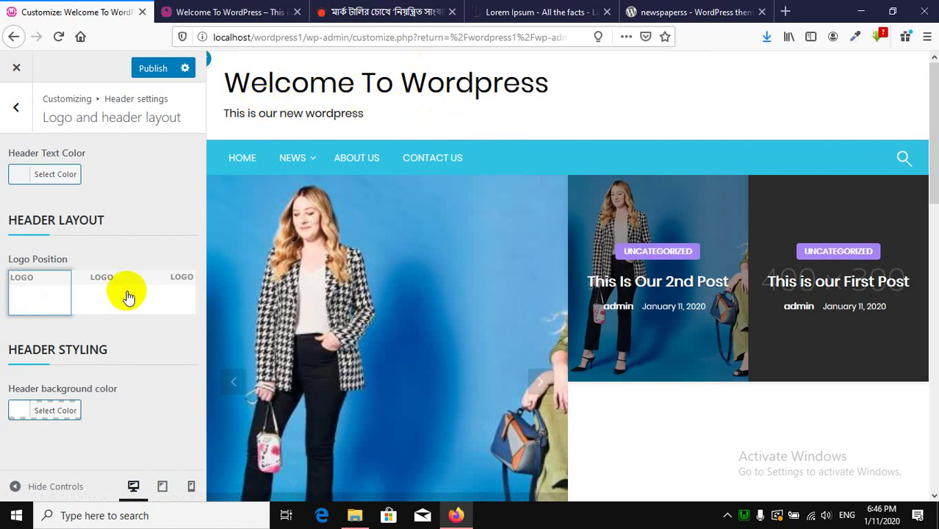
click(101, 296)
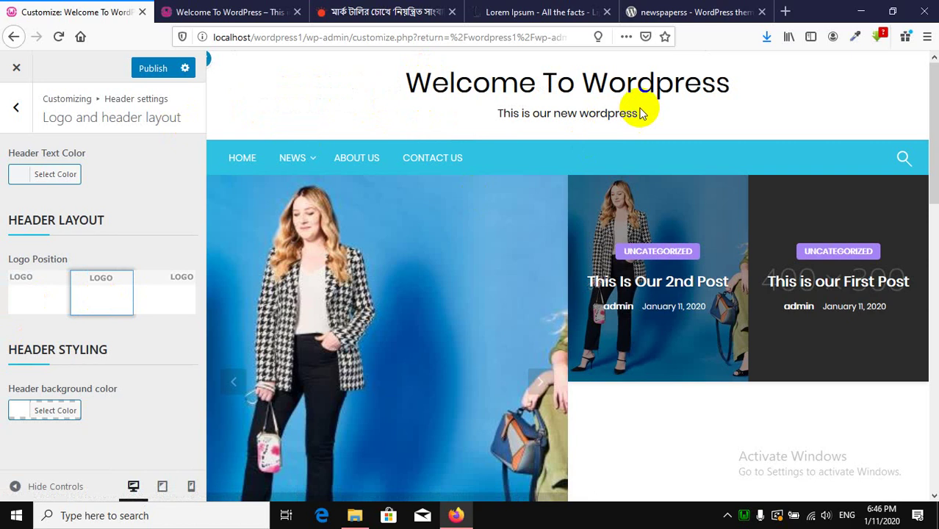
click(182, 298)
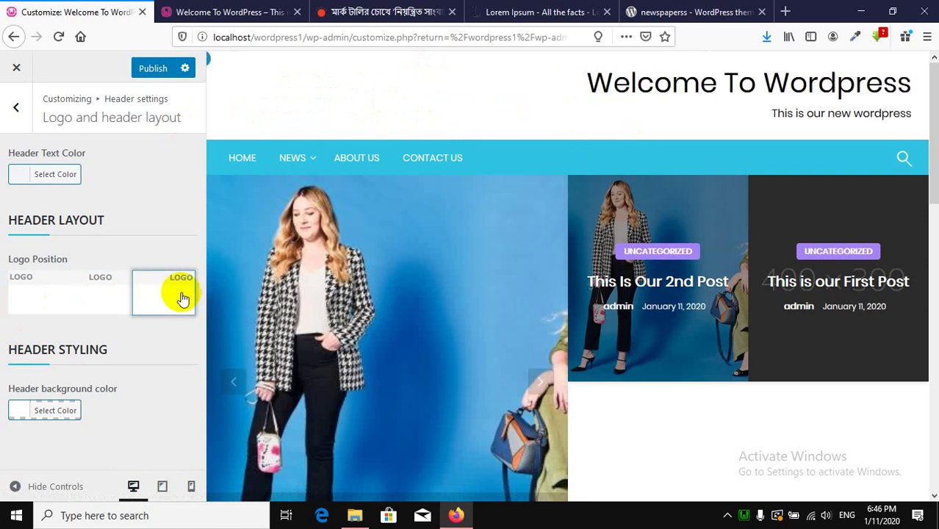
click(37, 293)
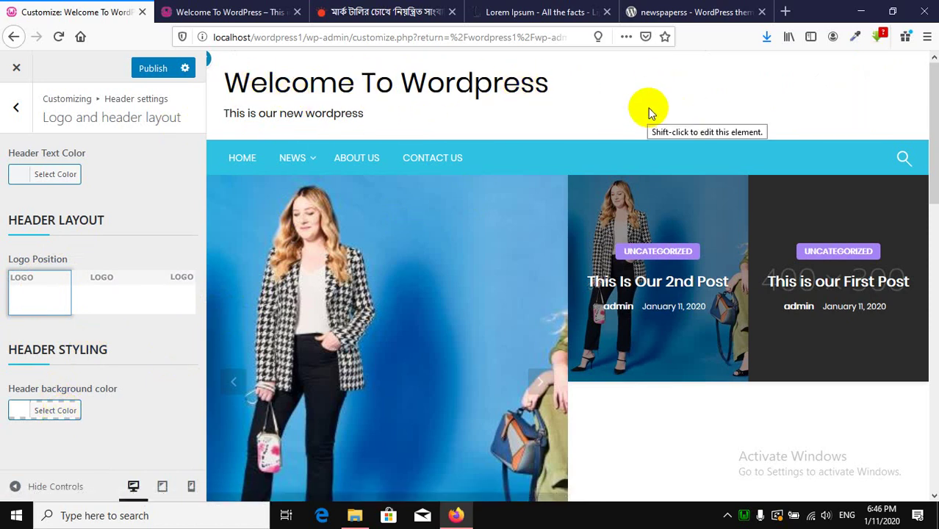
click(53, 413)
scroll(110, 397, down, 3)
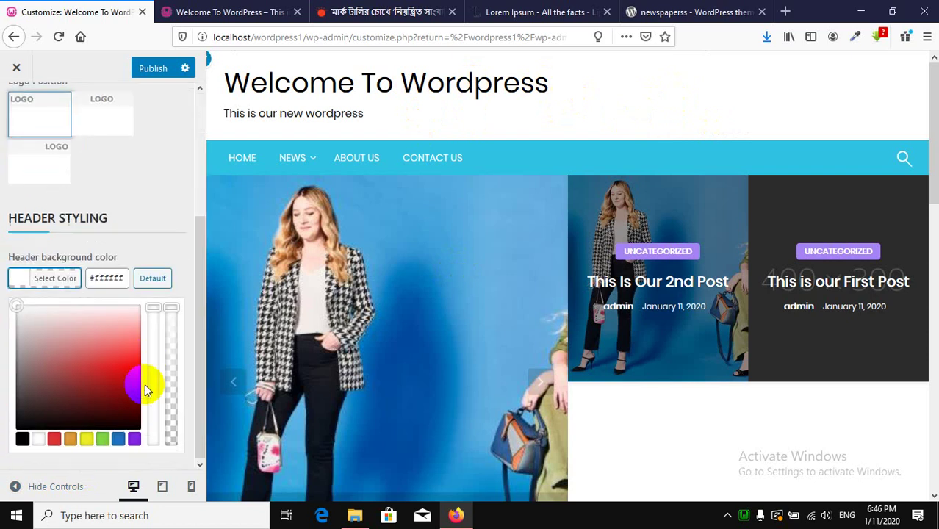
click(127, 365)
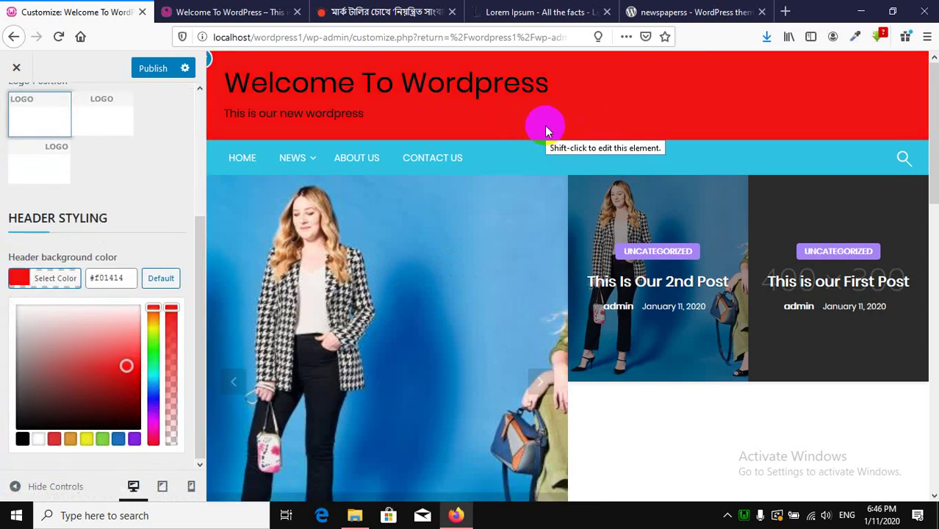
click(160, 279)
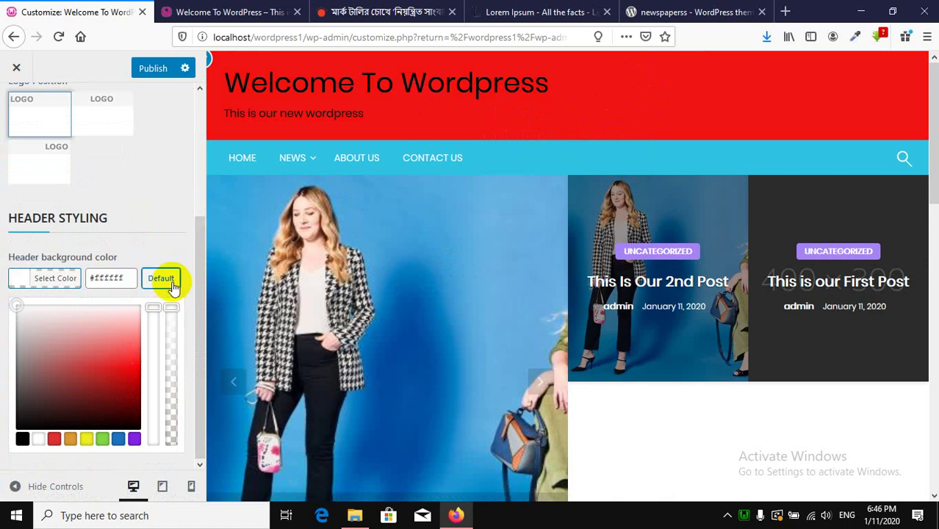
drag(125, 279, 76, 276)
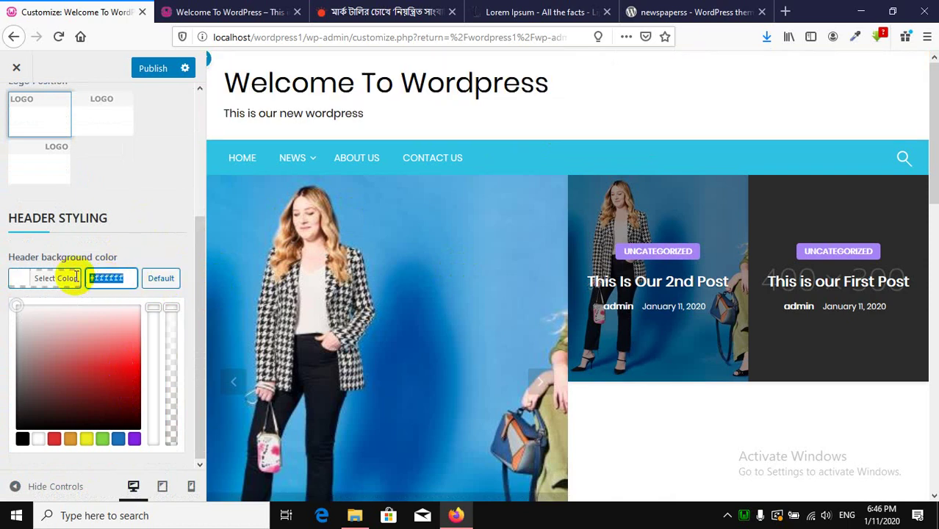
click(163, 108)
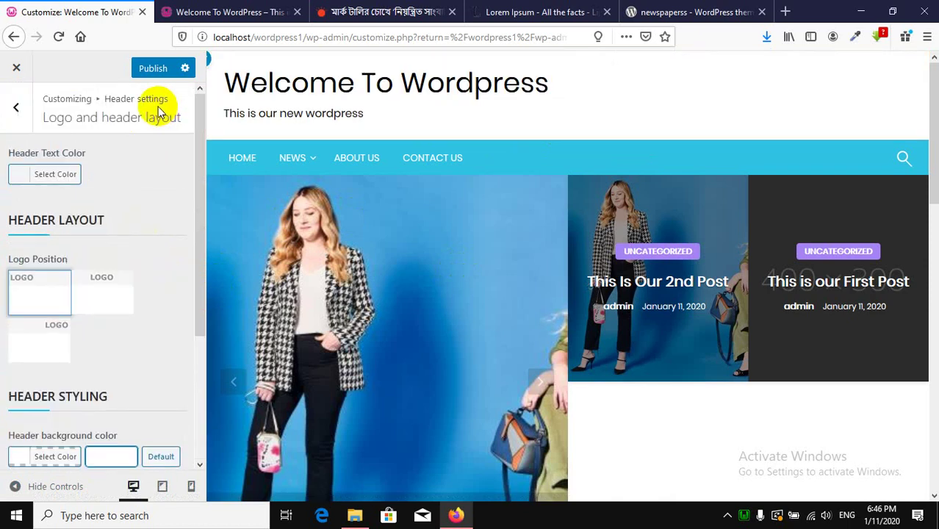
click(154, 70)
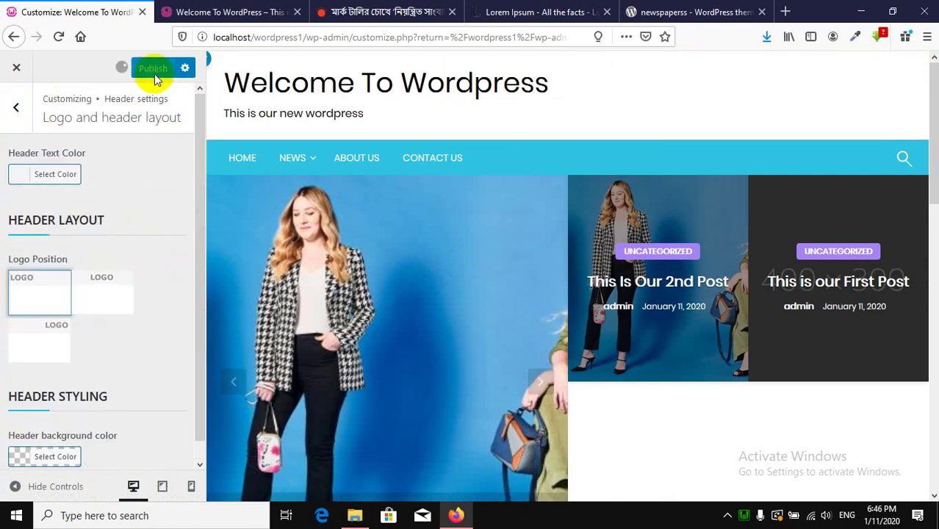
click(13, 110)
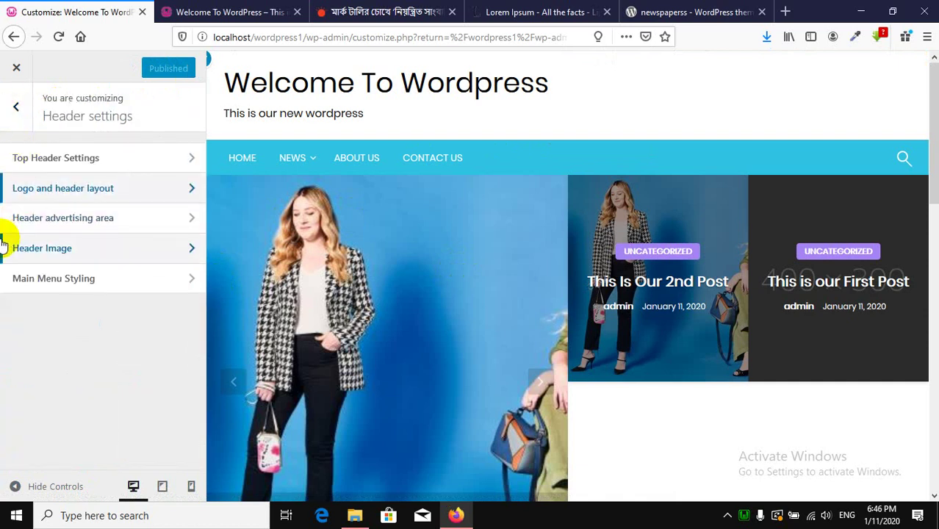
click(81, 193)
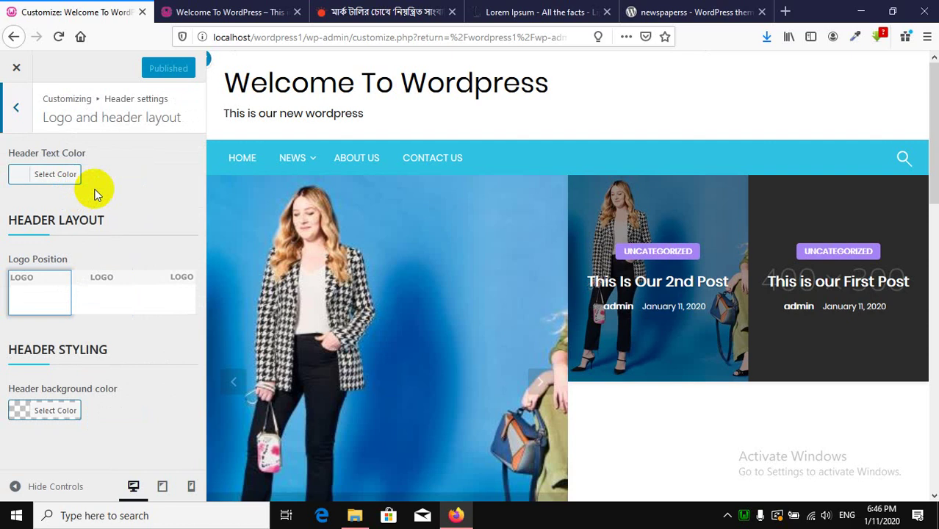
click(14, 109)
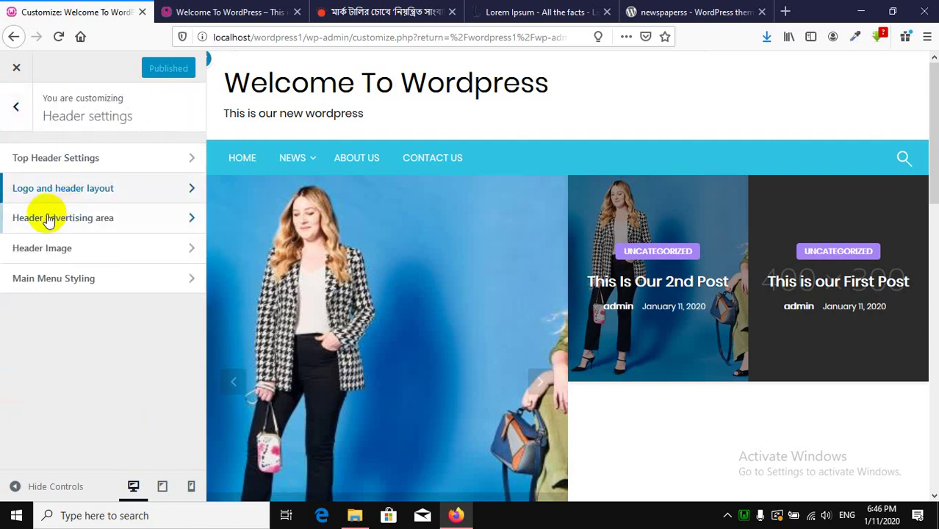
Open the Header advertising area section, then view the Prothom Alo article tab.
click(91, 221)
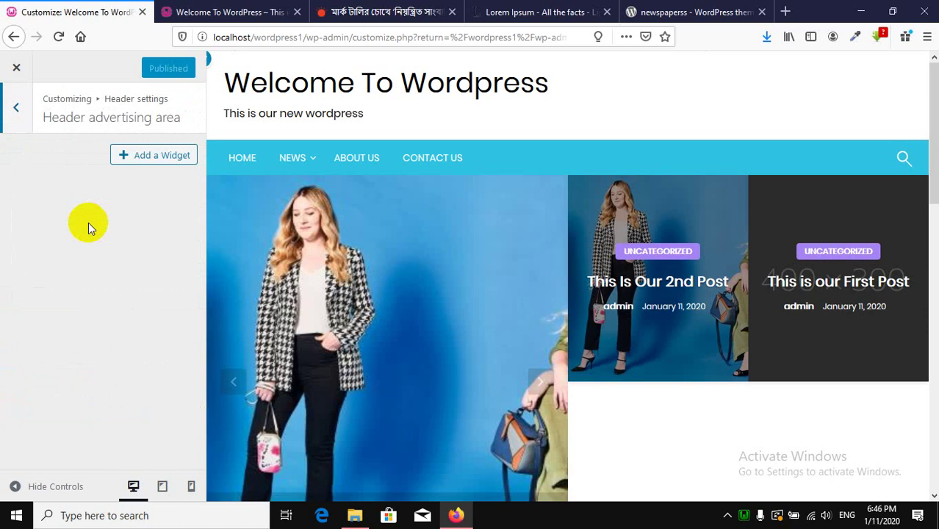
click(643, 15)
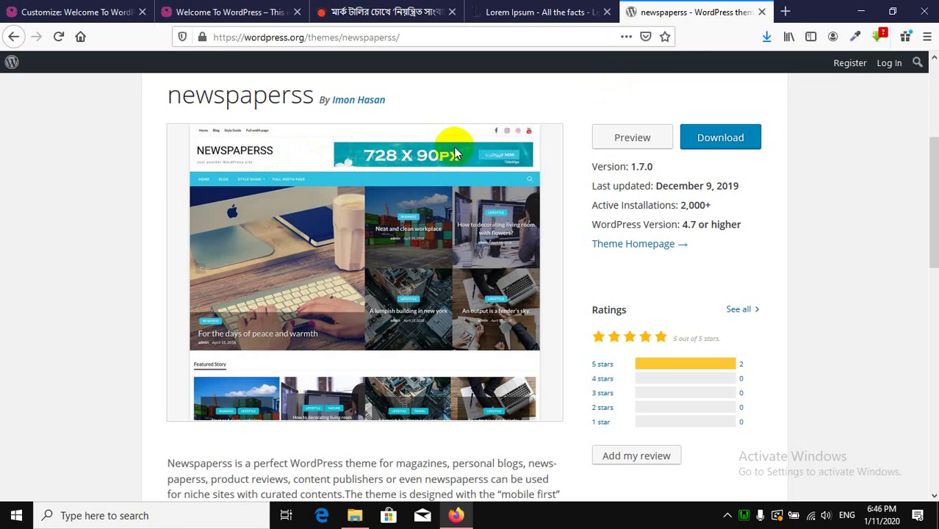
click(390, 11)
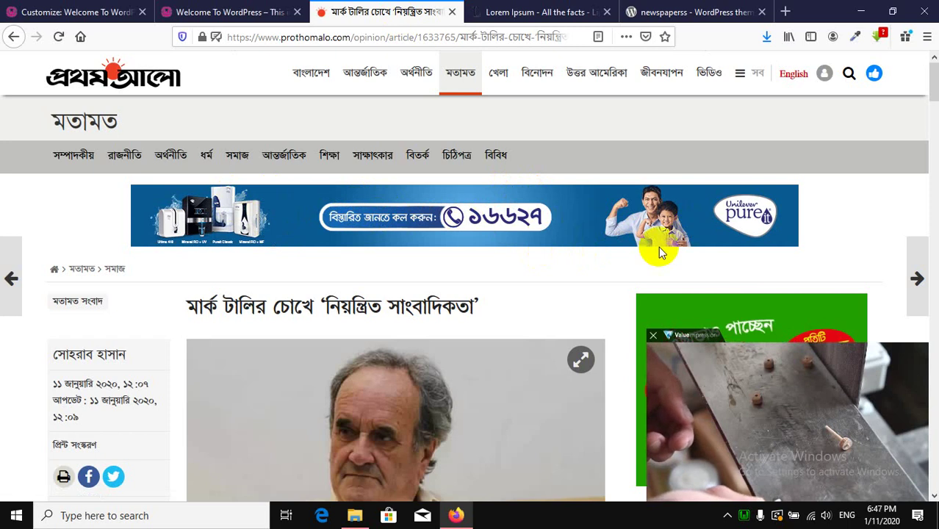
Save the article's blue banner ad to the Desktop as 5251294296140604248.gif.
click(73, 11)
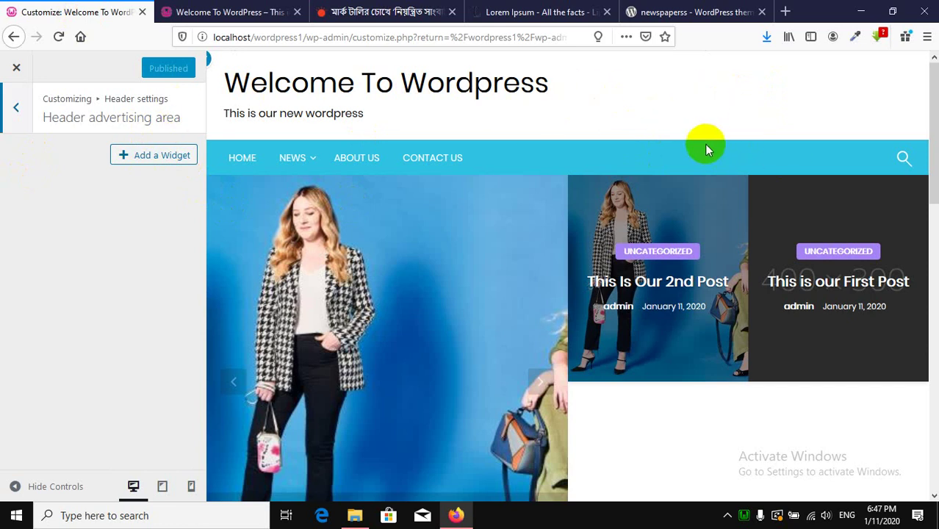
click(220, 12)
click(358, 14)
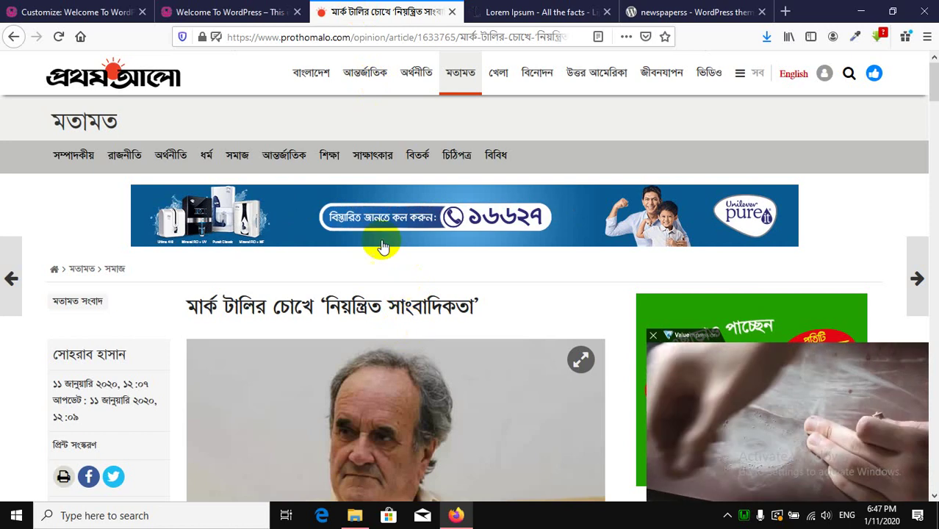
right_click(273, 207)
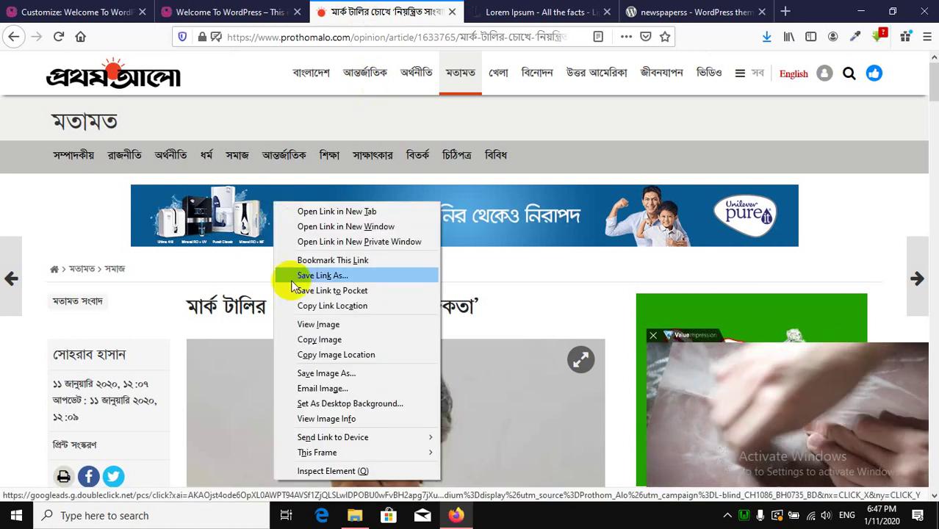
click(336, 375)
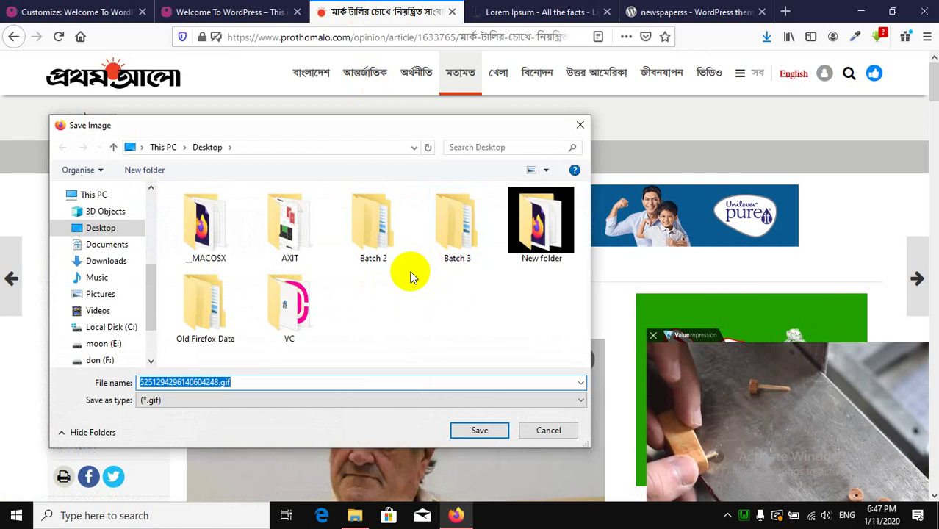
click(475, 429)
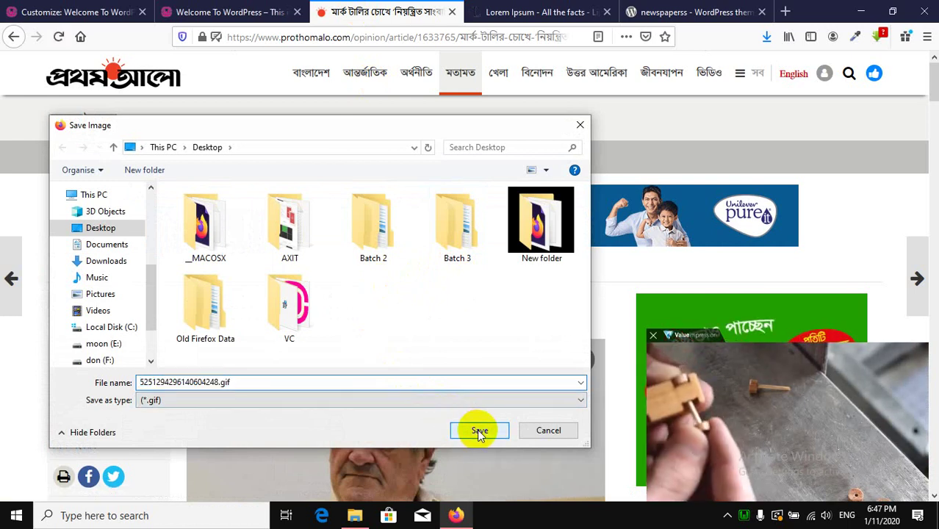
Add an Image widget to the Header advertising area, select its placeholder title and open Add Image.
click(77, 11)
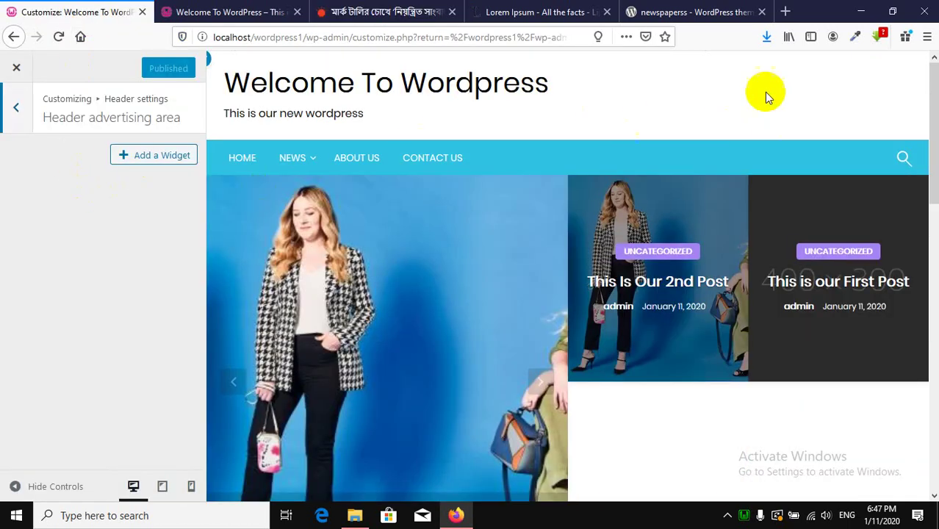
click(152, 163)
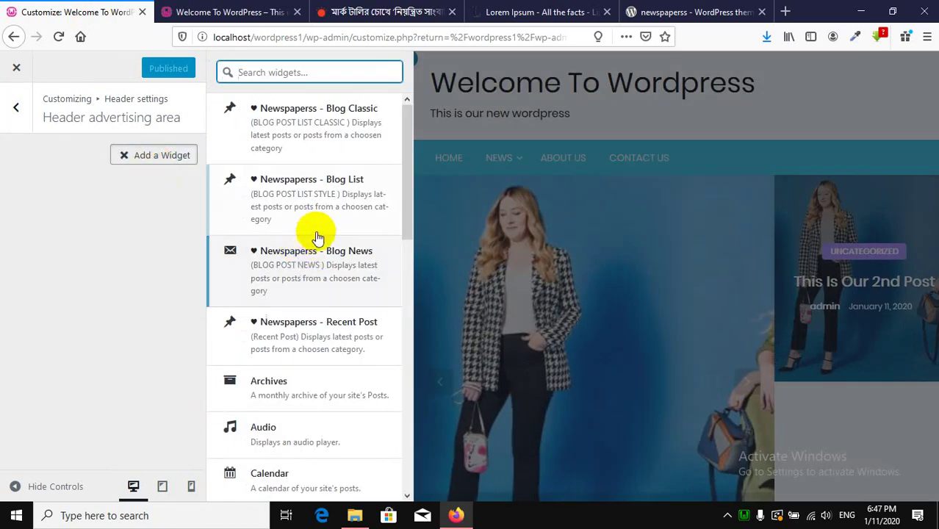
scroll(320, 230, down, 2)
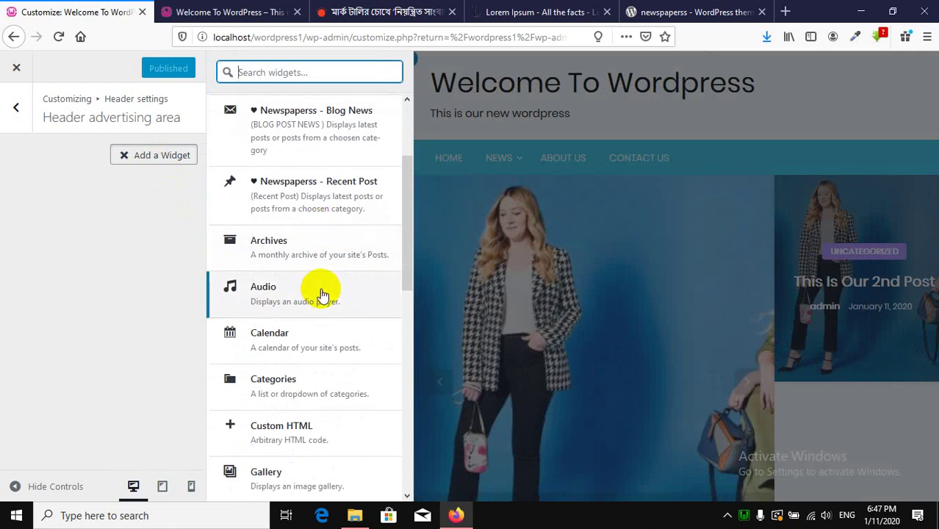
scroll(321, 293, down, 3)
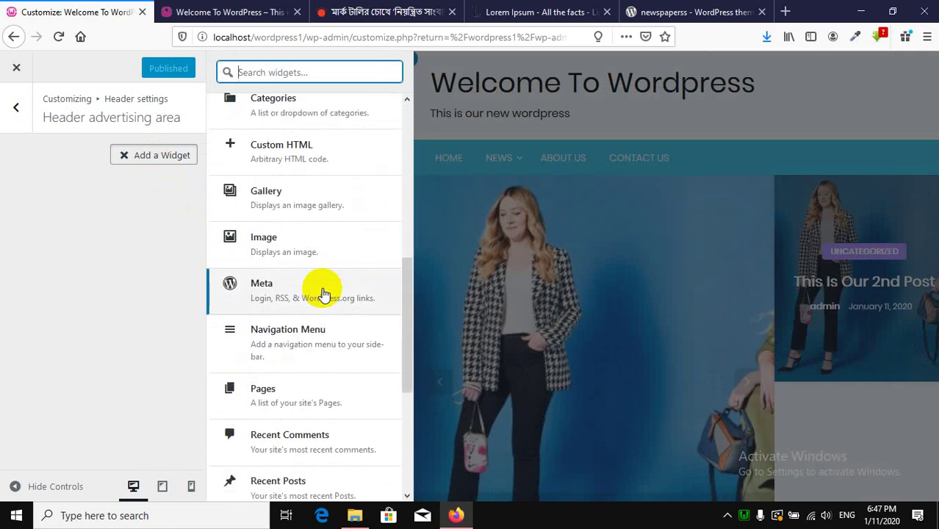
click(299, 252)
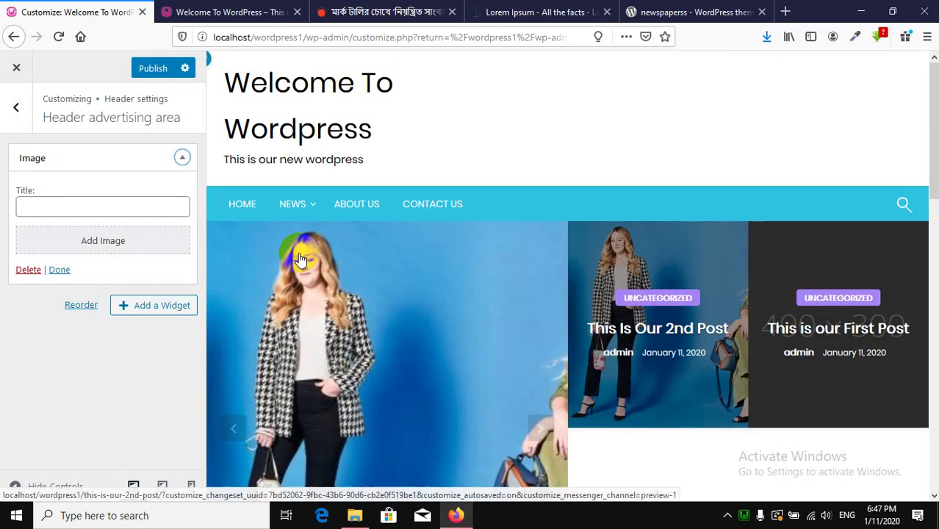
click(109, 213)
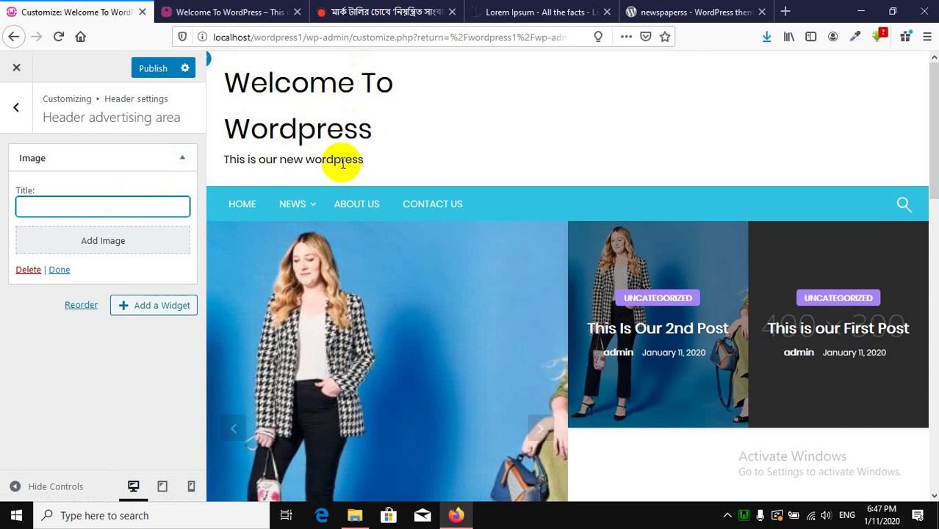
click(107, 246)
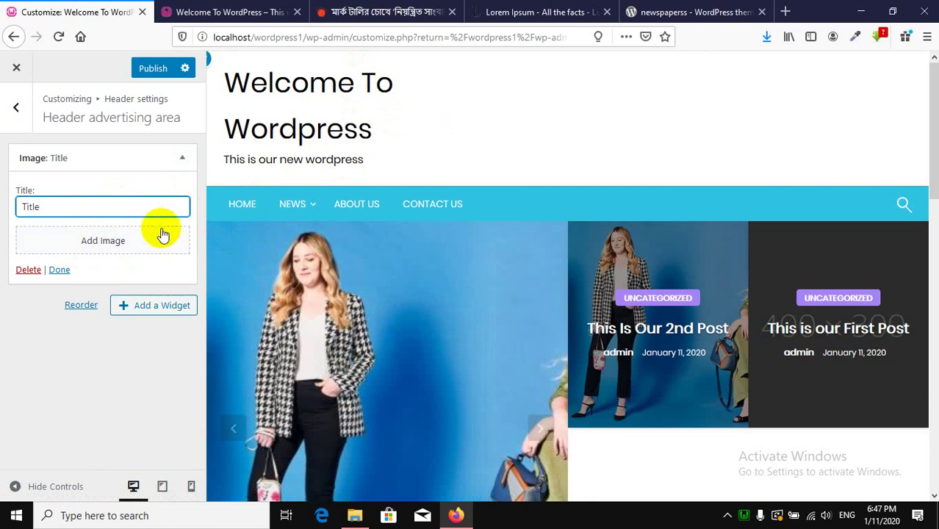
drag(44, 206, 2, 204)
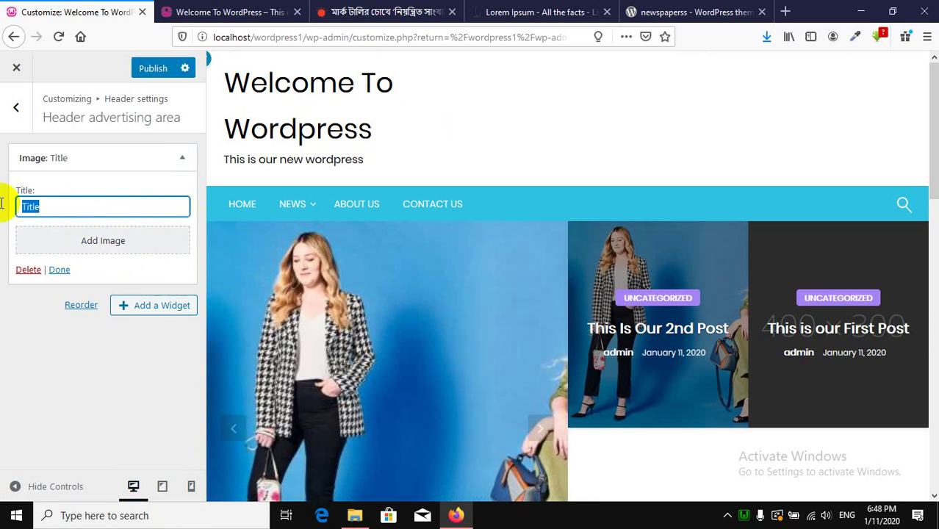
click(92, 245)
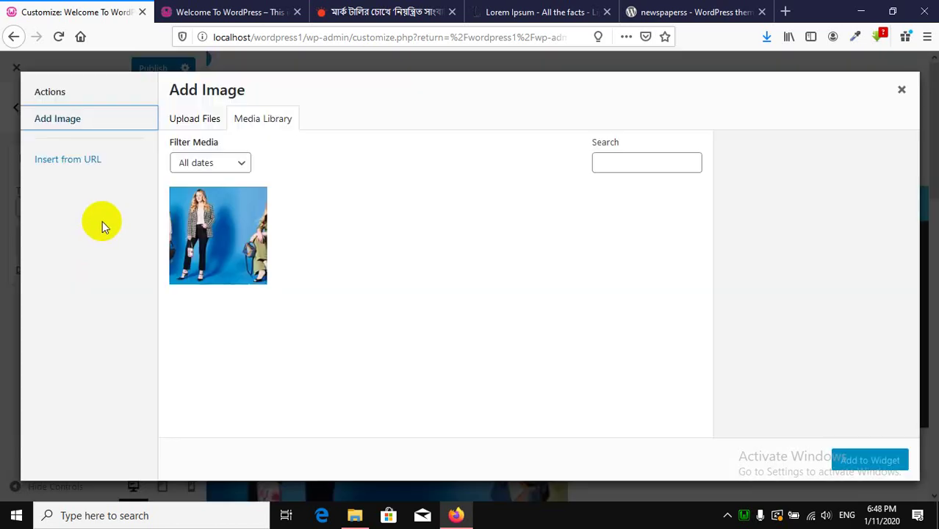
Upload the saved banner GIF and add it to the Image widget.
click(204, 122)
click(535, 296)
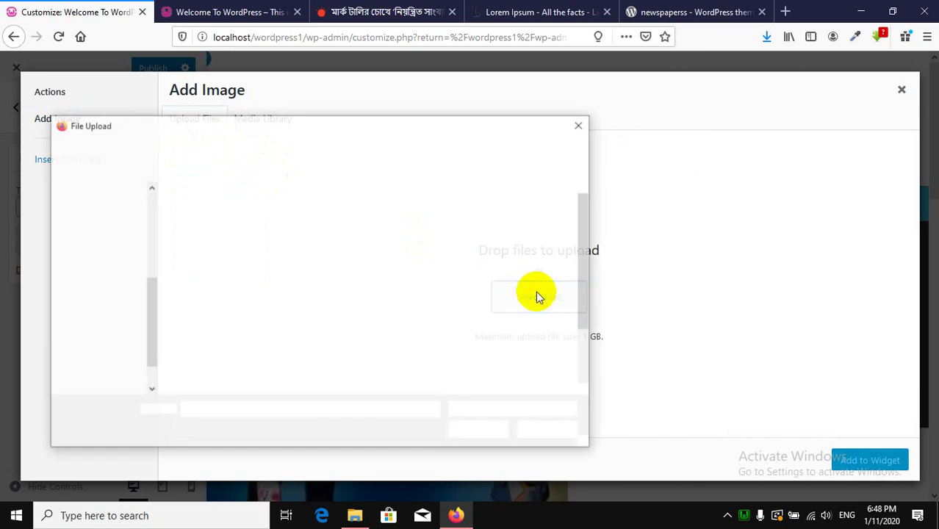
scroll(479, 298, down, 2)
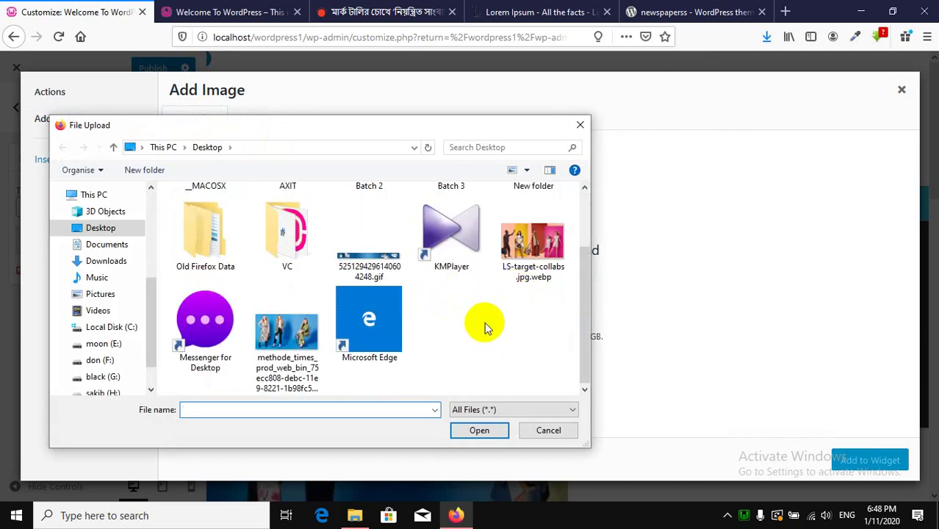
double_click(380, 273)
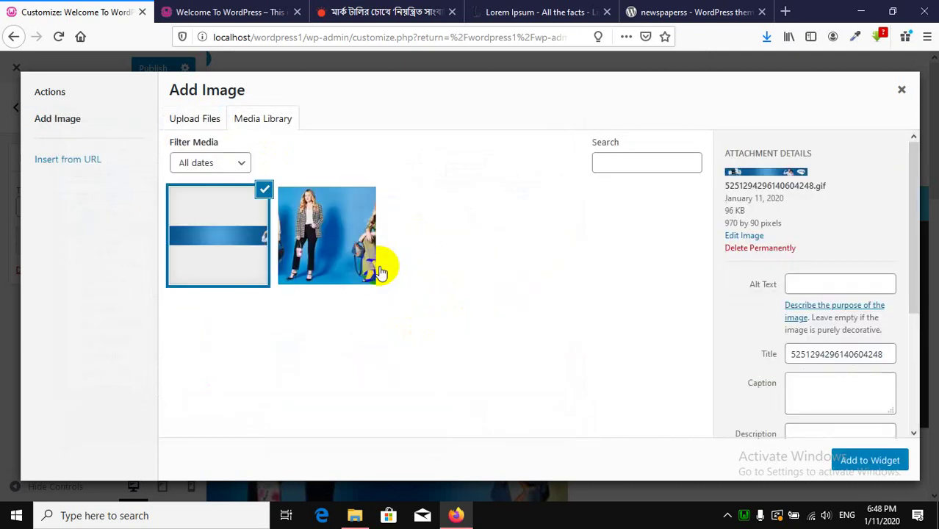
click(874, 460)
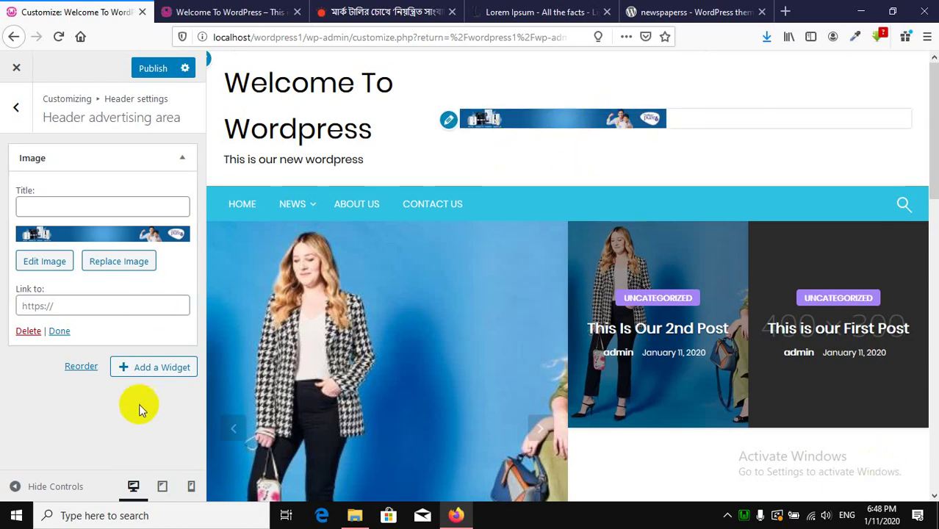
Set the banner image's size to Full Size – 970 × 90 and update it.
click(63, 267)
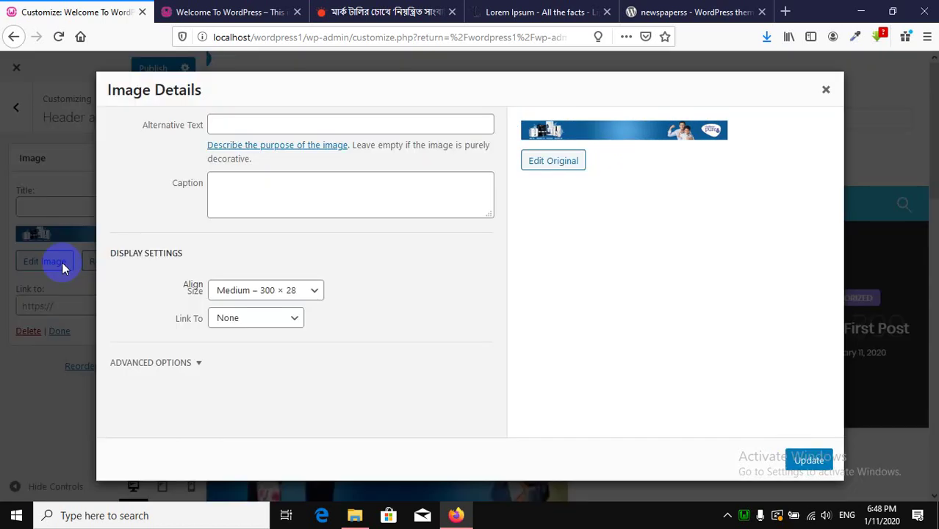
click(824, 89)
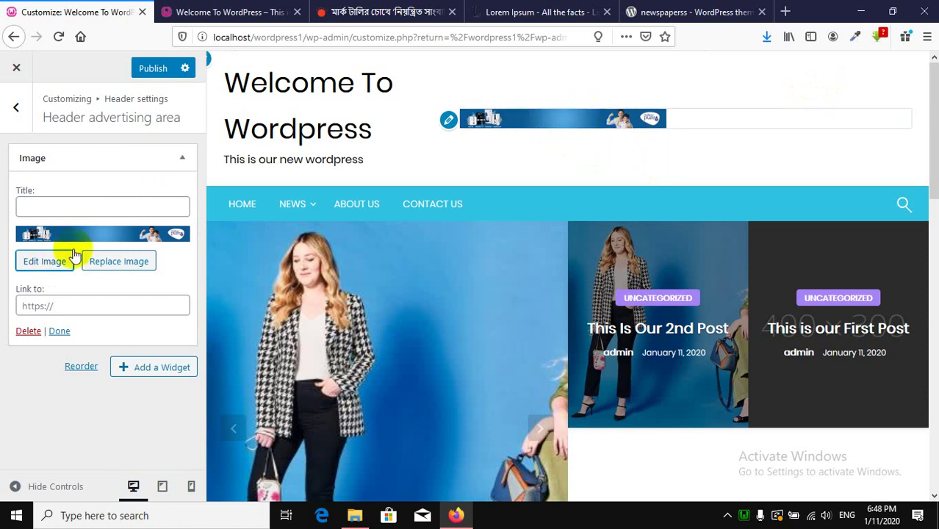
click(40, 262)
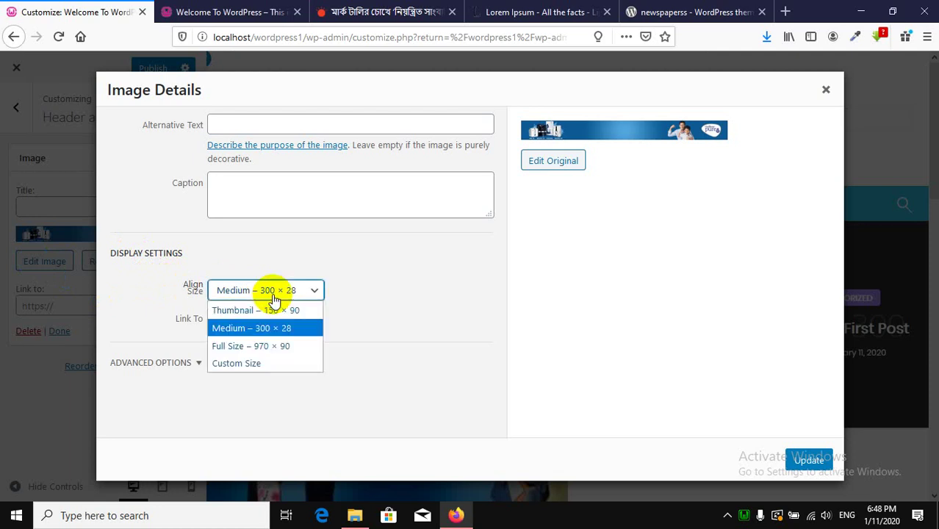
click(250, 346)
click(808, 460)
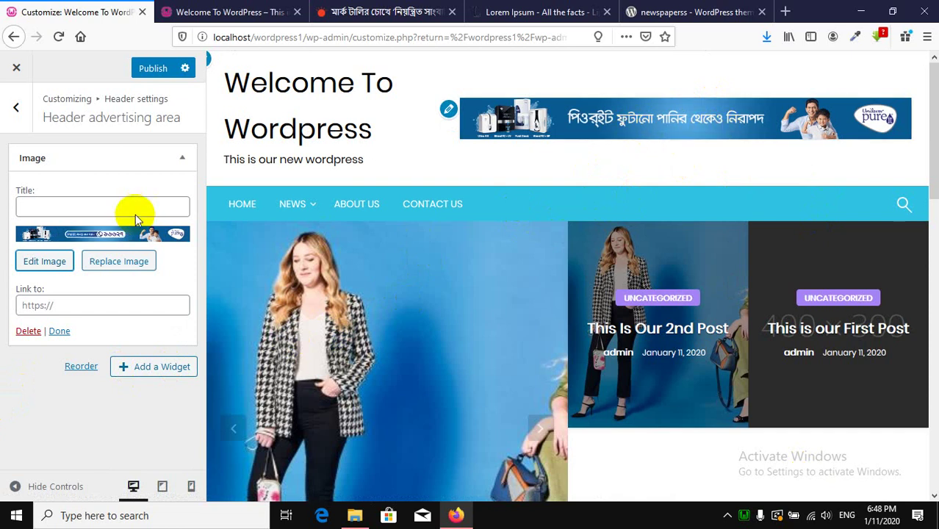
Set the banner widget's Link to '#' and publish.
click(92, 311)
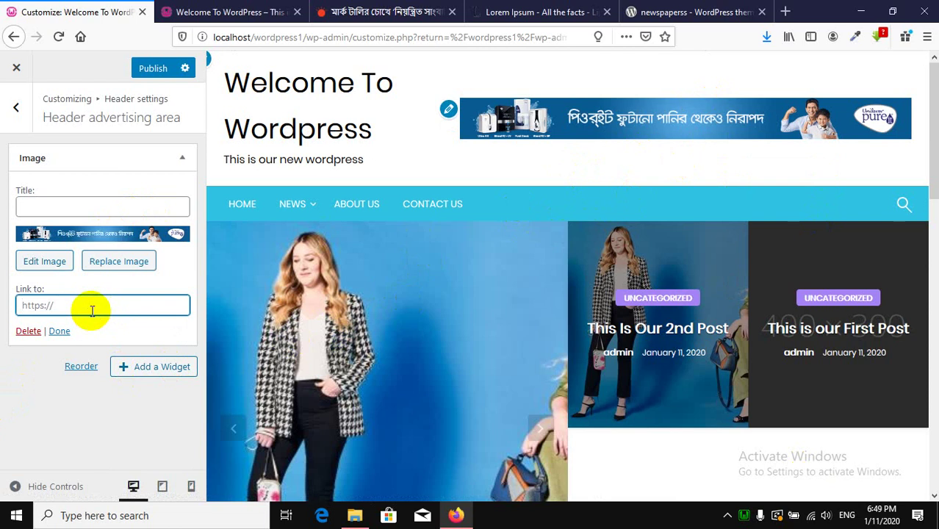
text(#)
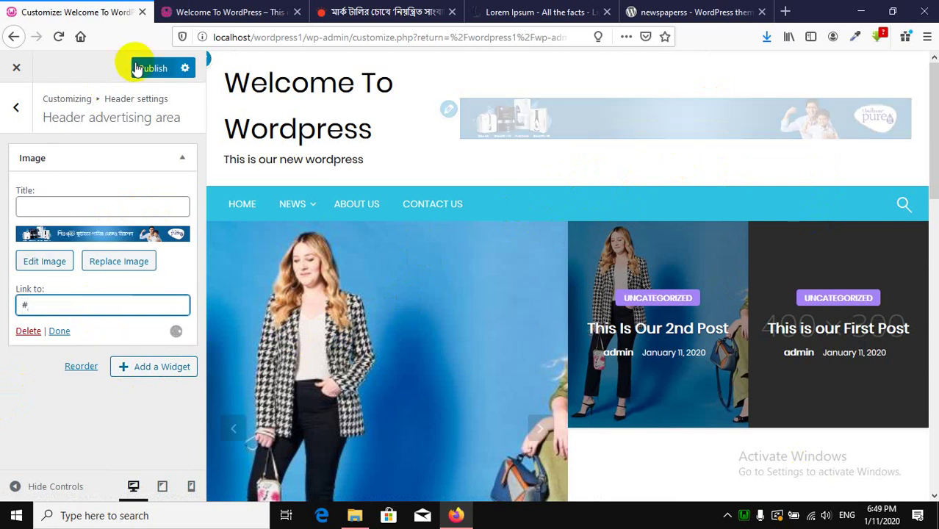
click(137, 69)
Reload the live site to check the banner, then return to the Header settings list.
click(221, 12)
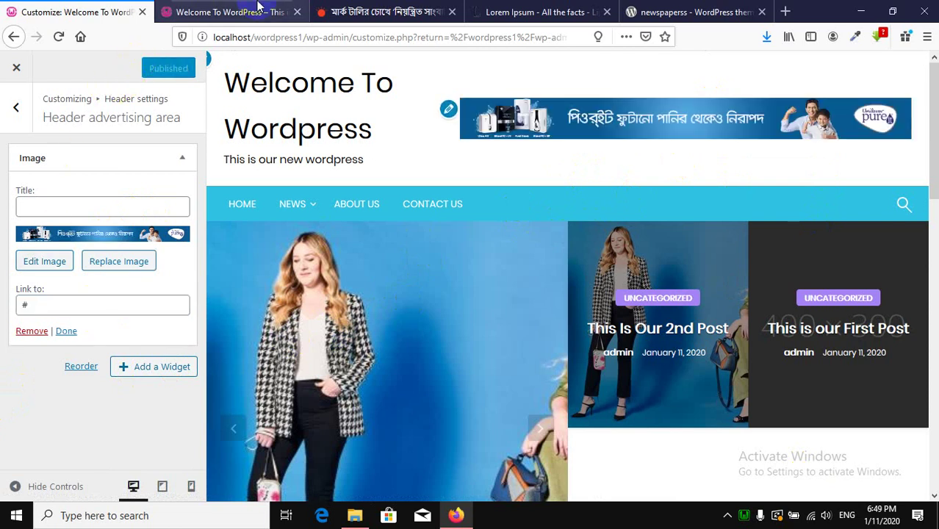
click(58, 38)
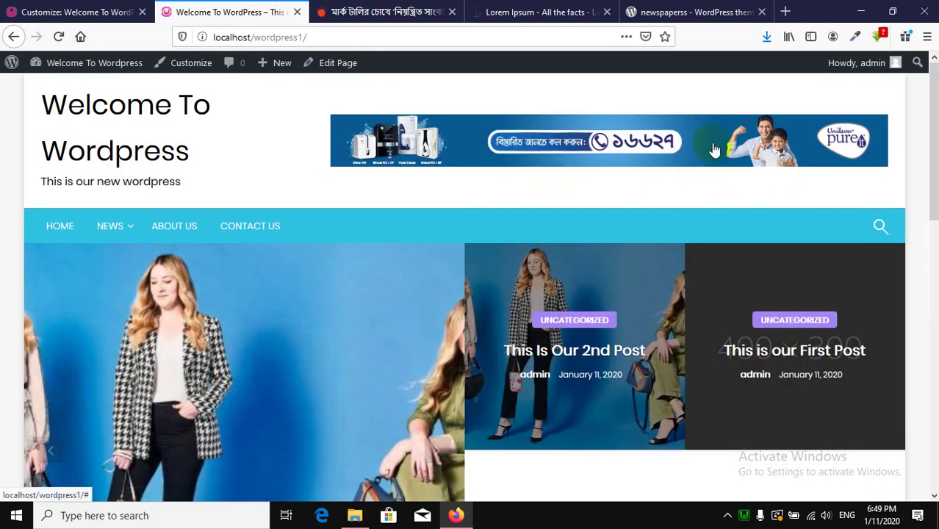
click(77, 8)
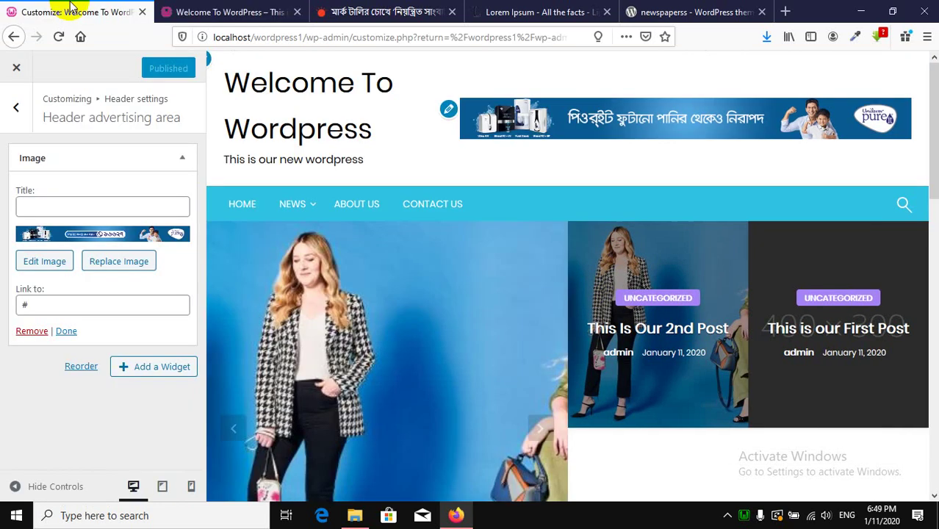
click(81, 206)
click(16, 109)
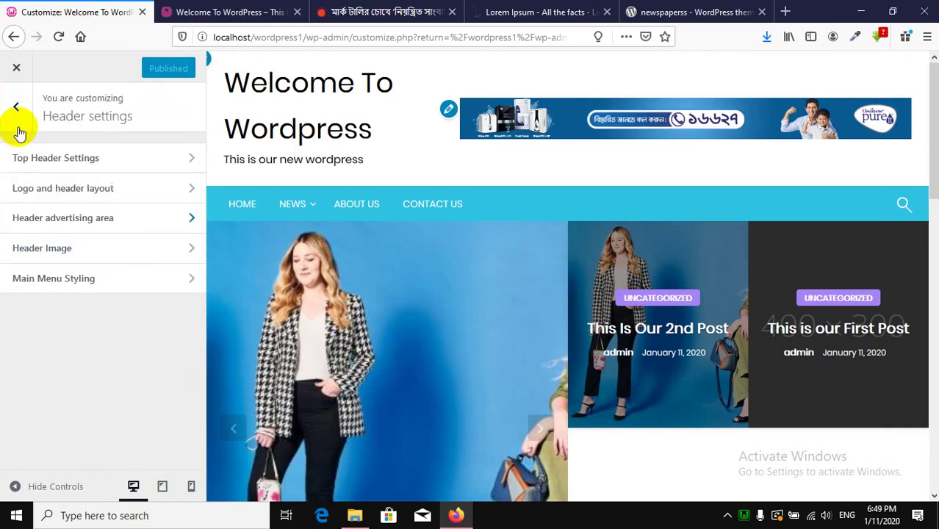
Add the fashion photo as a new header image, skipping cropping.
click(114, 250)
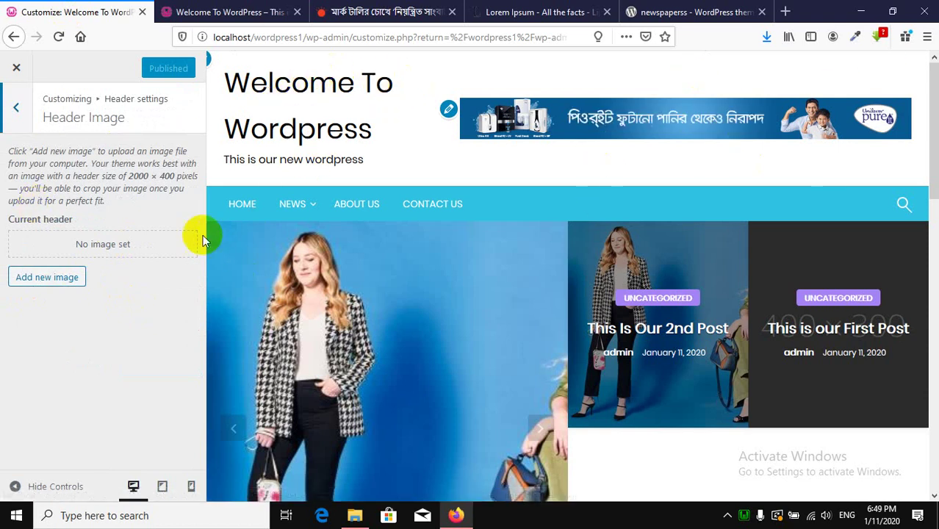
click(58, 279)
click(171, 229)
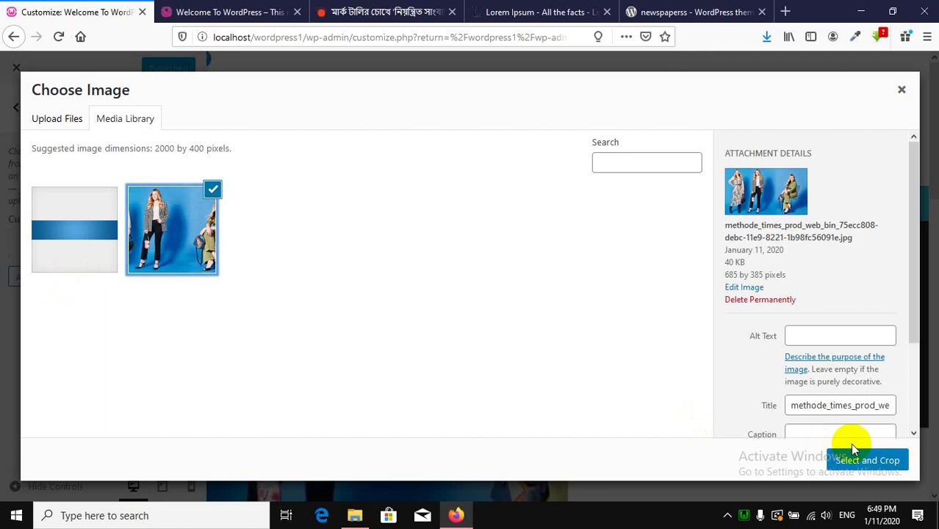
click(867, 459)
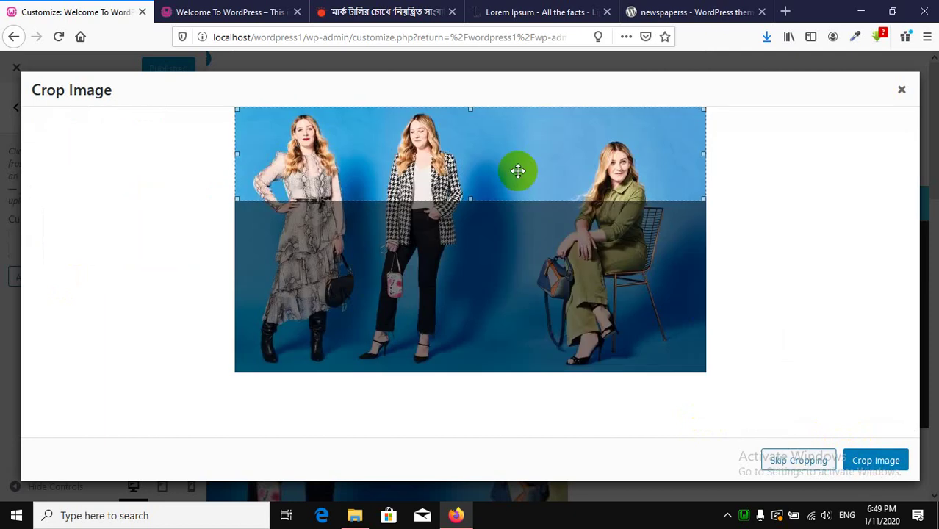
drag(488, 163, 488, 187)
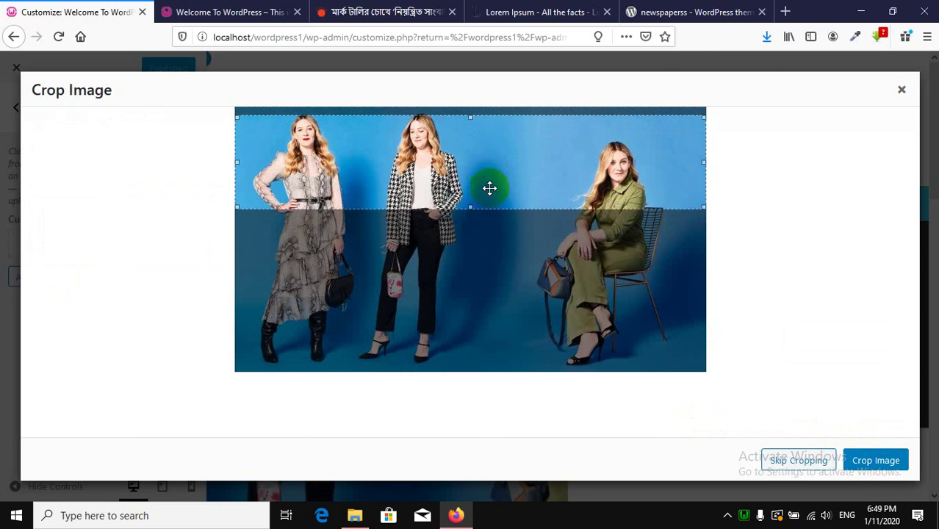
click(811, 460)
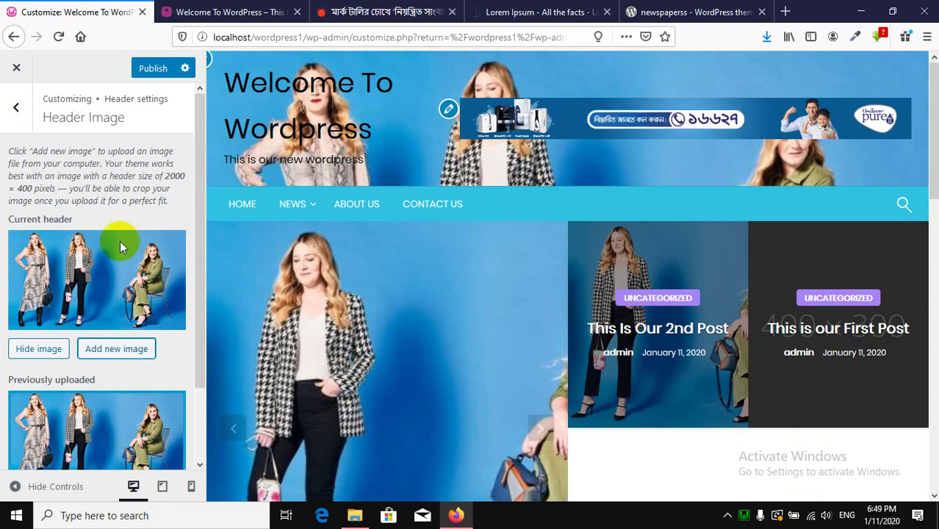
Hide the header image, remove the uploaded fashion photo, and publish.
scroll(125, 264, down, 2)
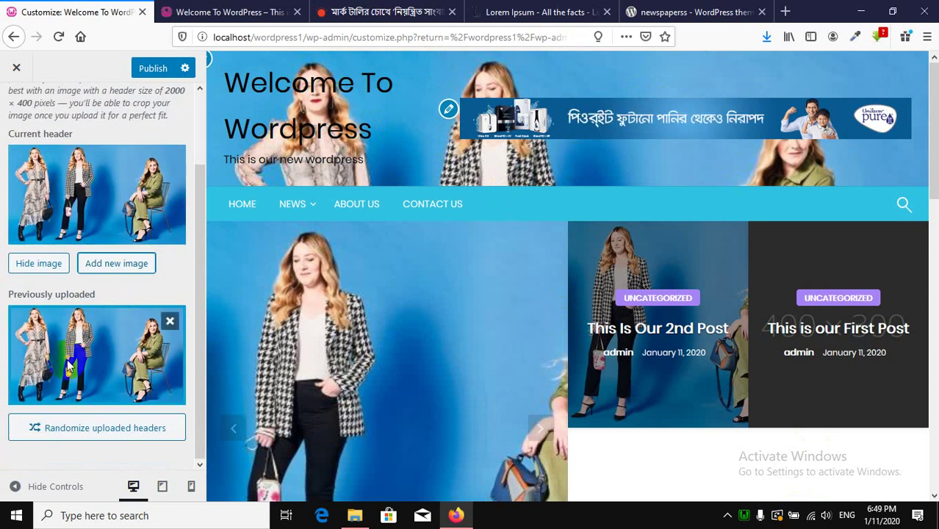
click(39, 263)
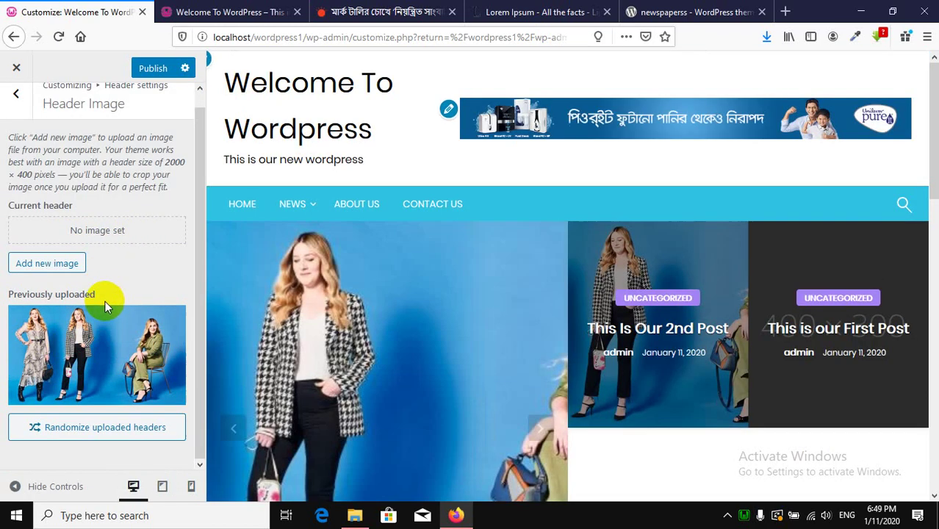
mouse_move(106, 338)
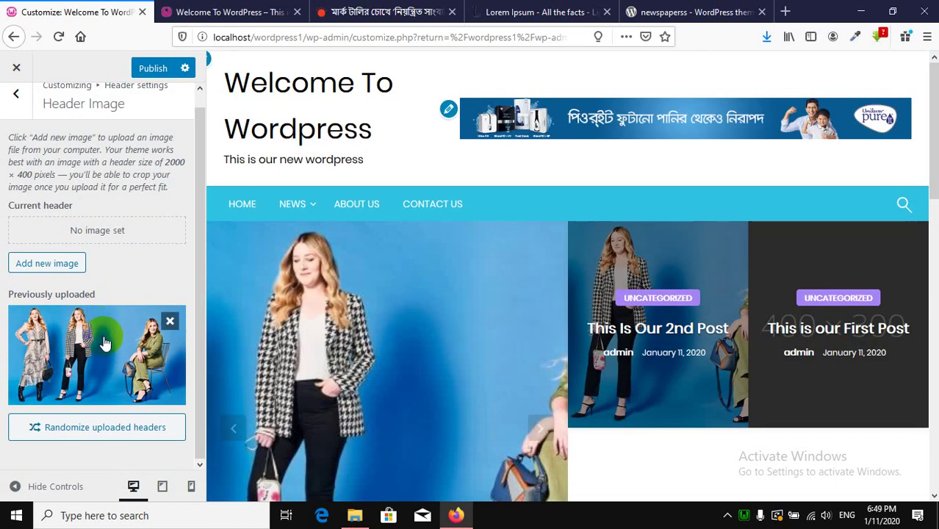
click(169, 323)
click(160, 67)
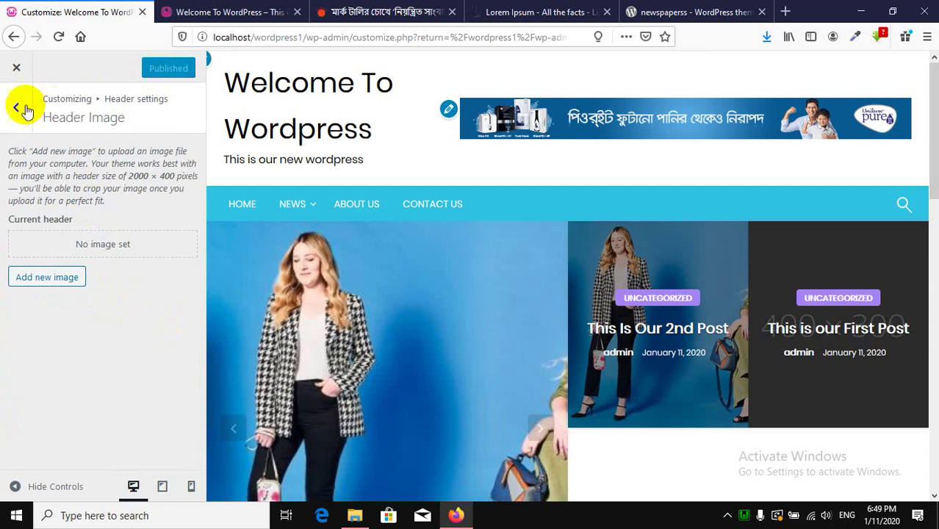
Open Main Menu Styling and disable the sticky menu.
click(18, 109)
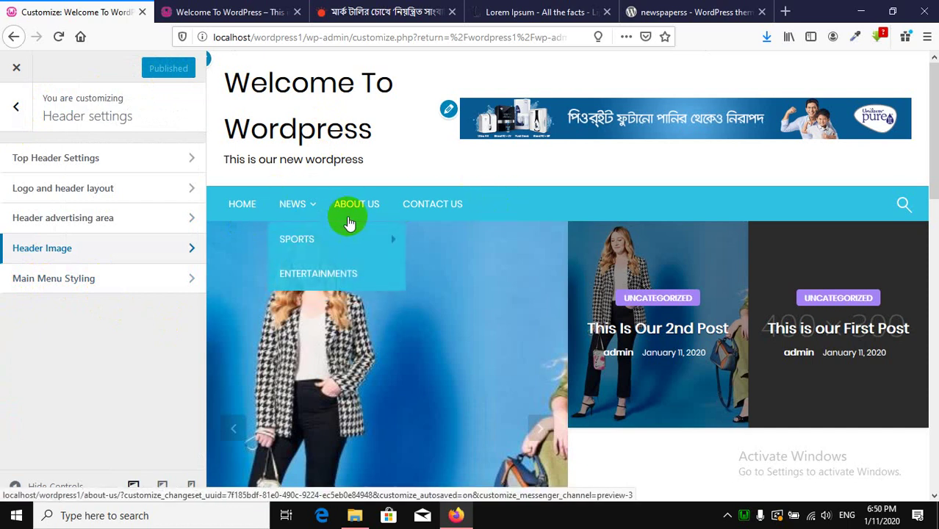
click(95, 279)
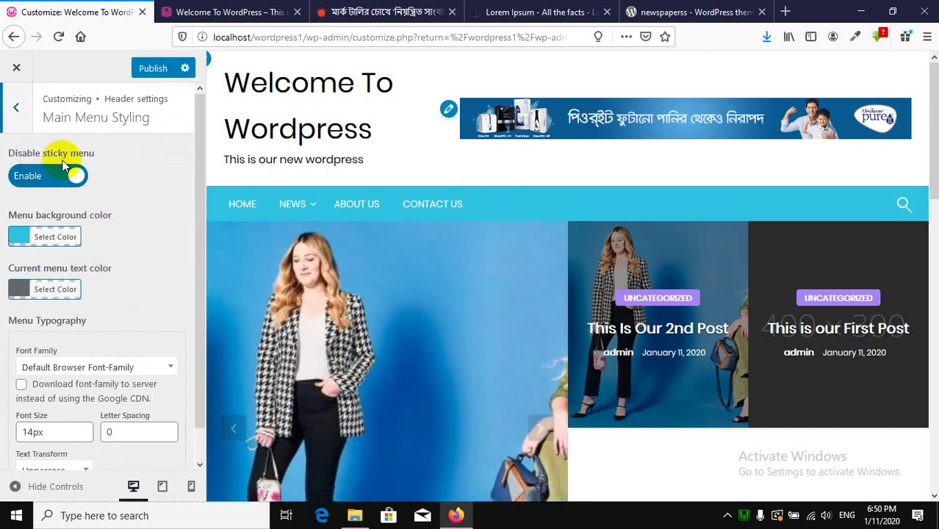
scroll(582, 293, down, 5)
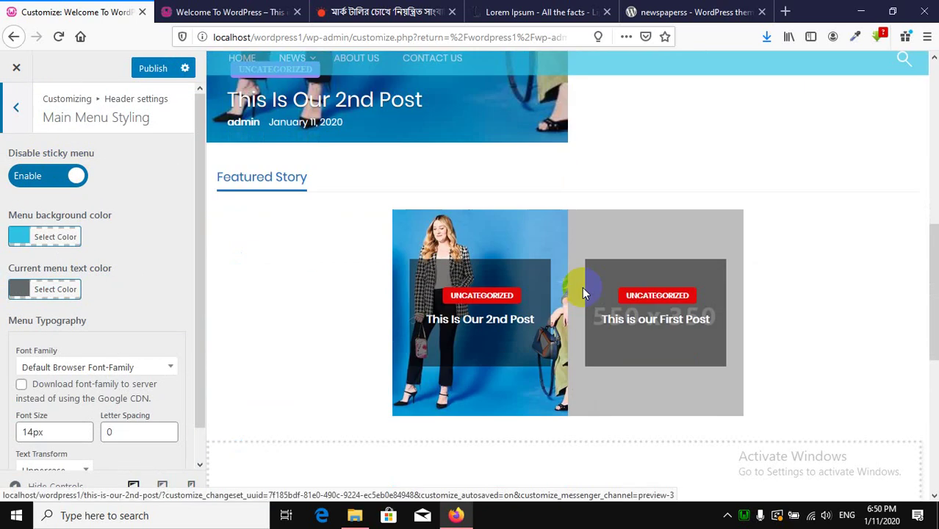
scroll(582, 293, up, 5)
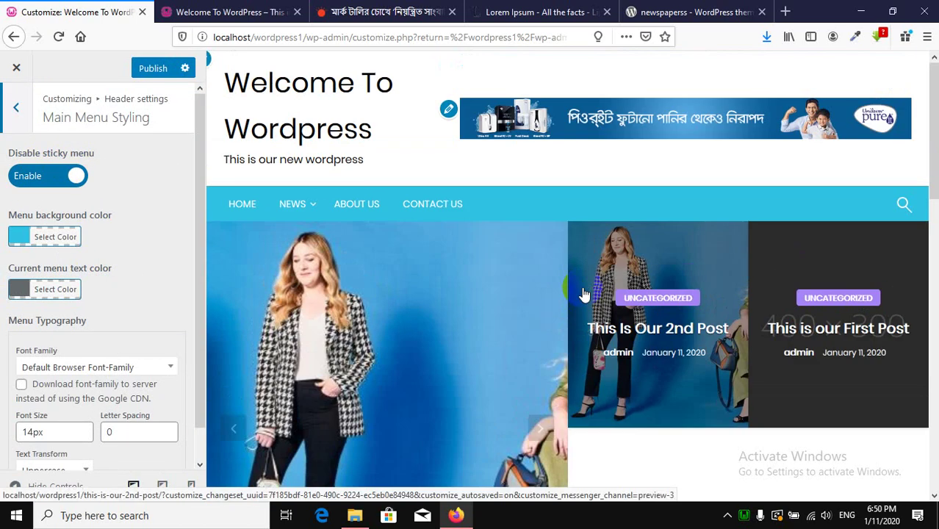
scroll(582, 293, down, 5)
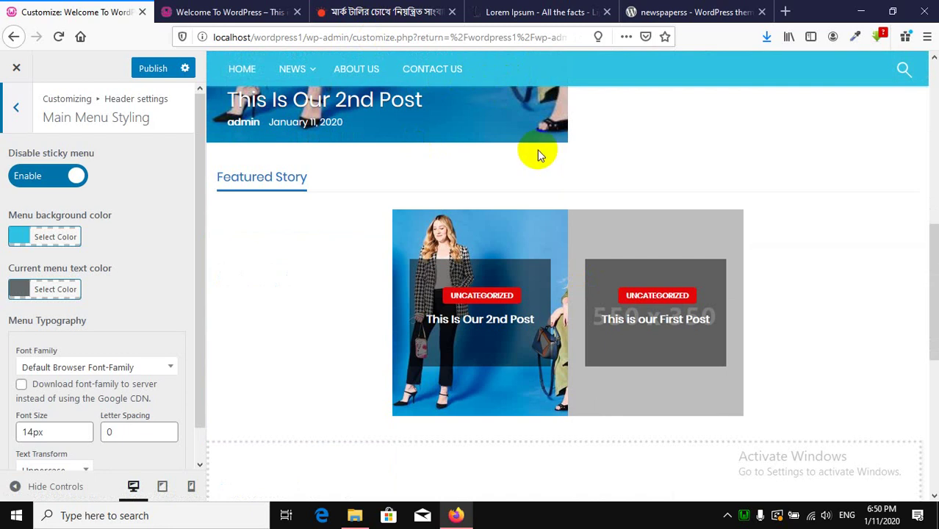
scroll(521, 155, up, 5)
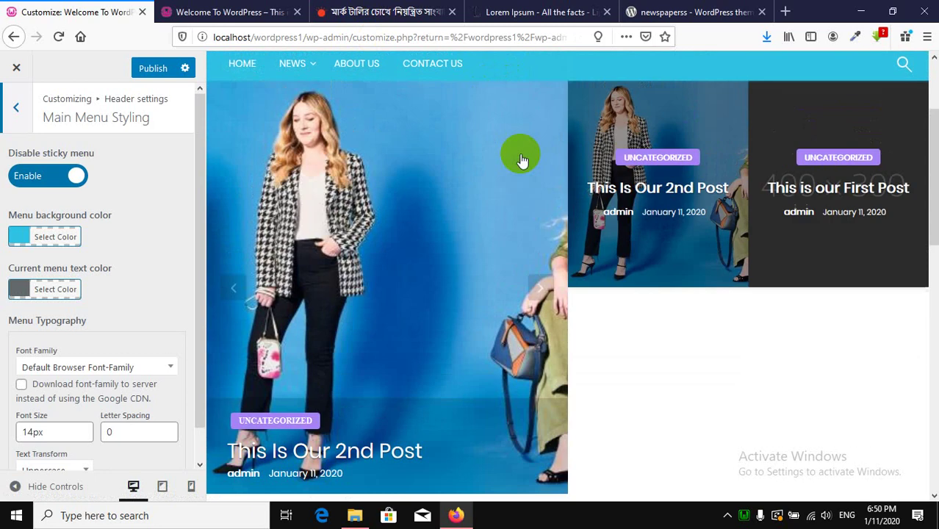
scroll(521, 155, down, 5)
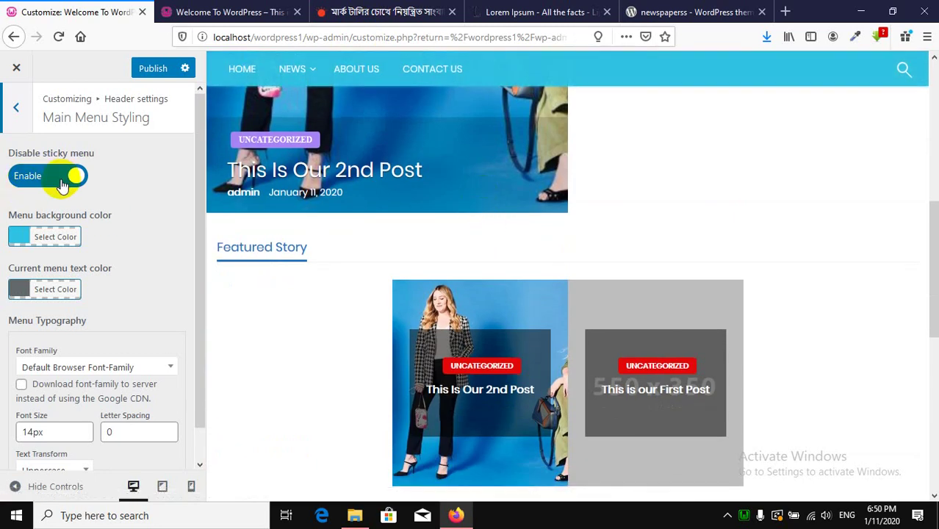
click(50, 180)
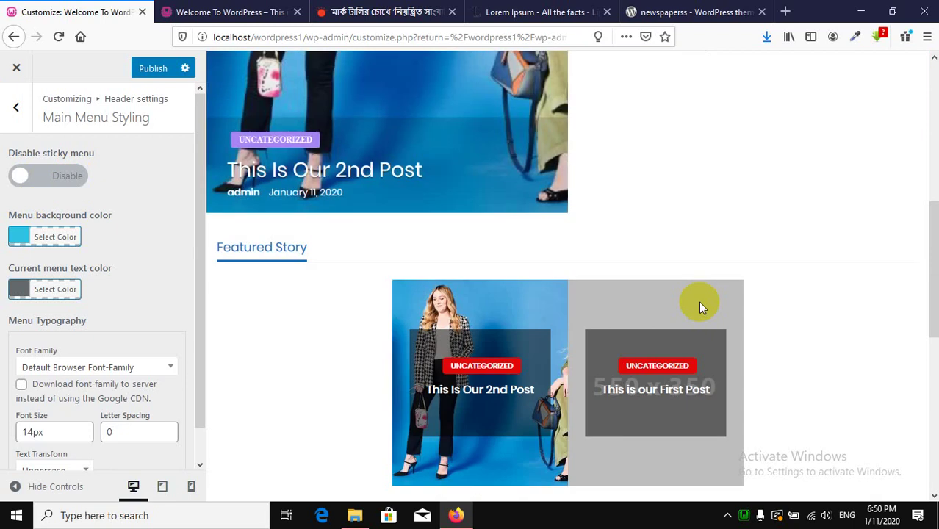
Re-enable the sticky menu and view the live homepage.
scroll(700, 301, down, 10)
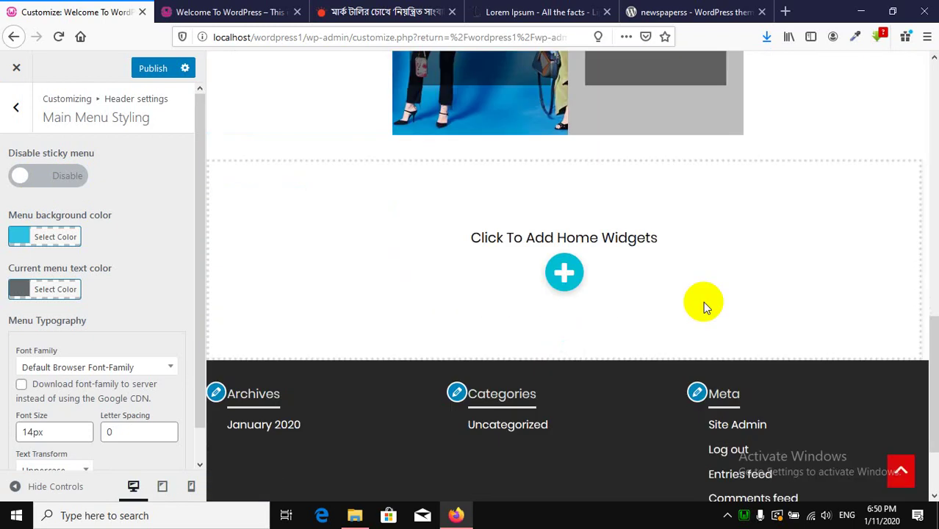
scroll(703, 301, up, 10)
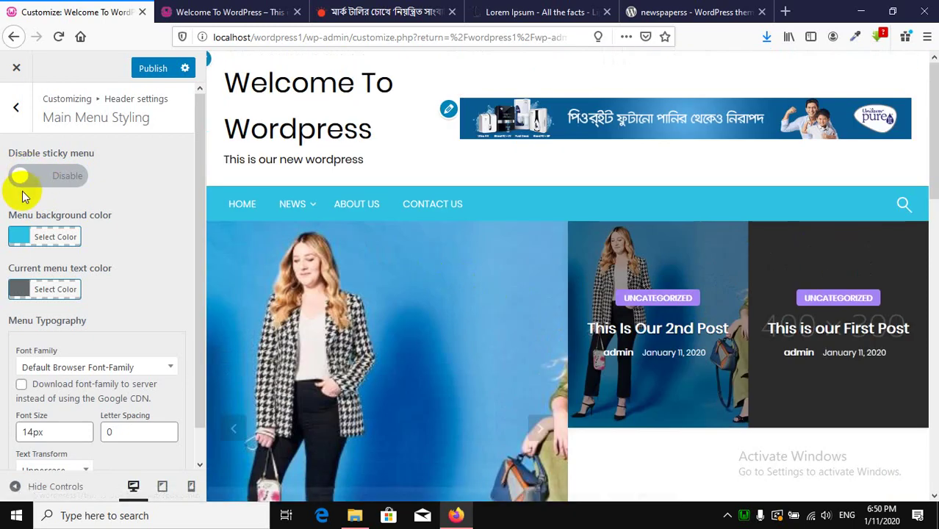
click(29, 183)
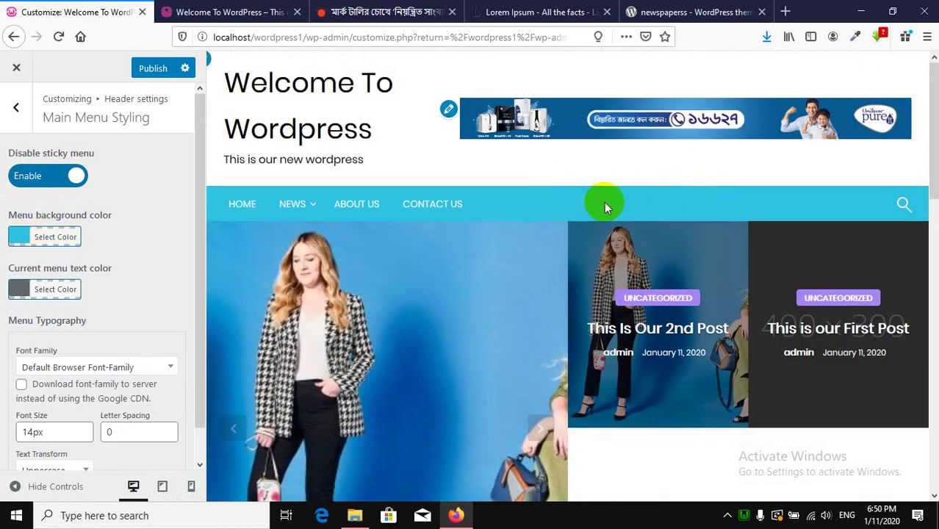
scroll(605, 202, down, 5)
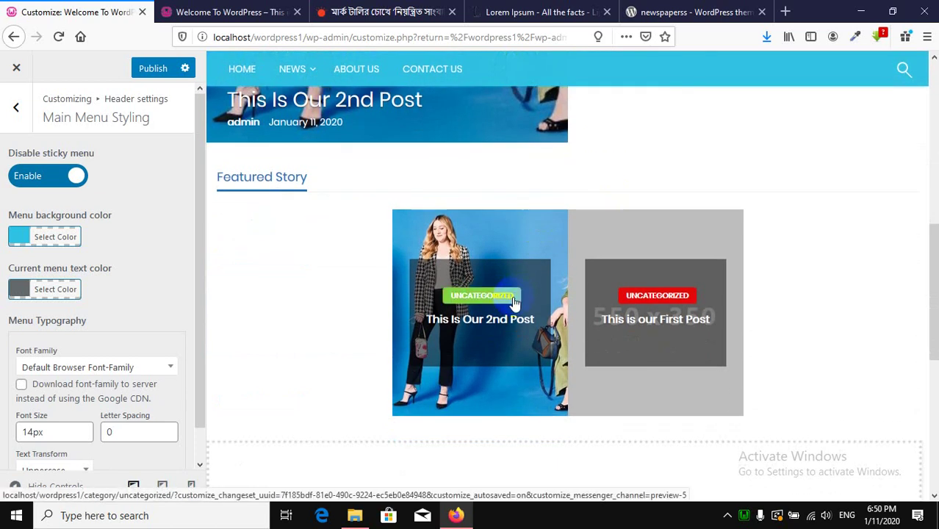
click(195, 12)
scroll(671, 295, down, 10)
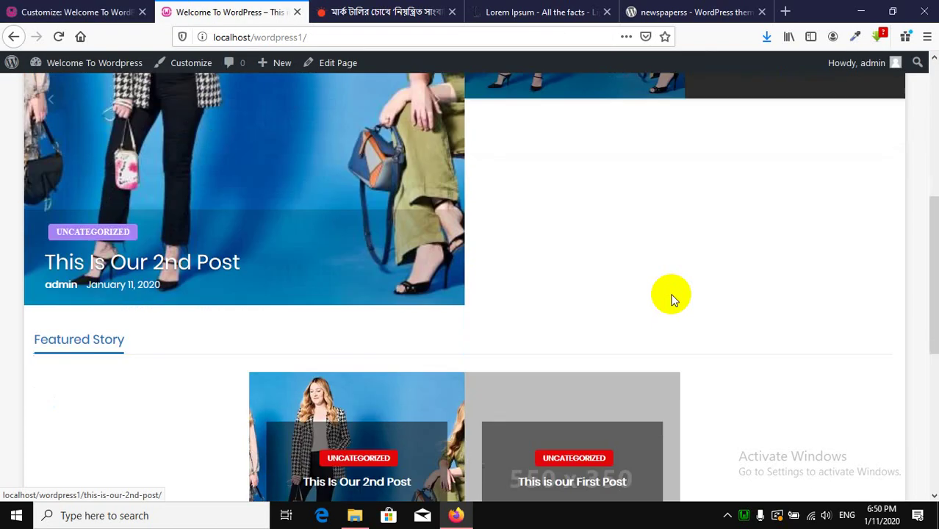
scroll(624, 184, up, 2)
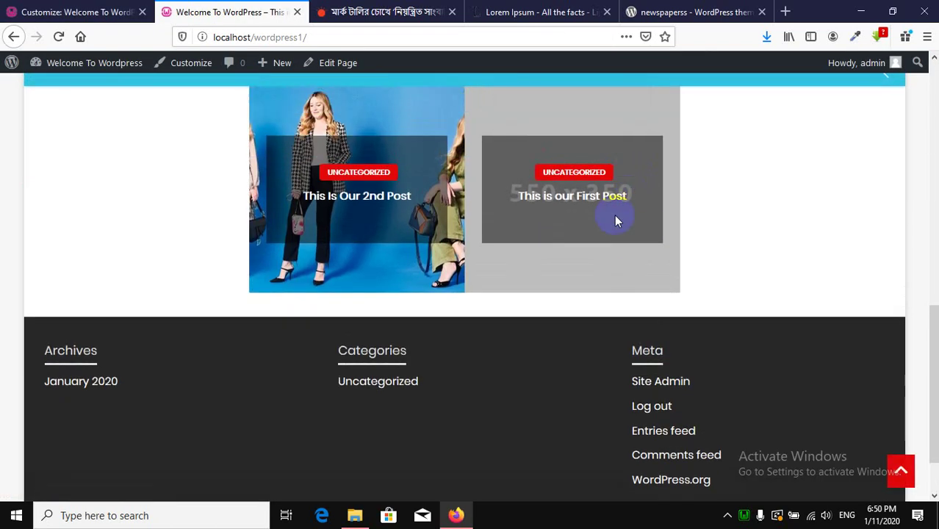
right_click(897, 464)
click(799, 143)
click(855, 36)
scroll(841, 455, up, 1)
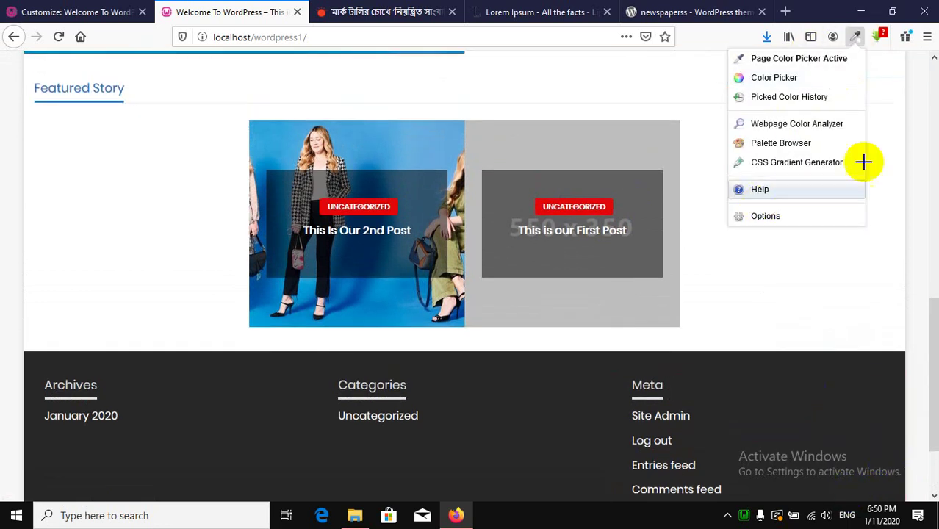
click(837, 256)
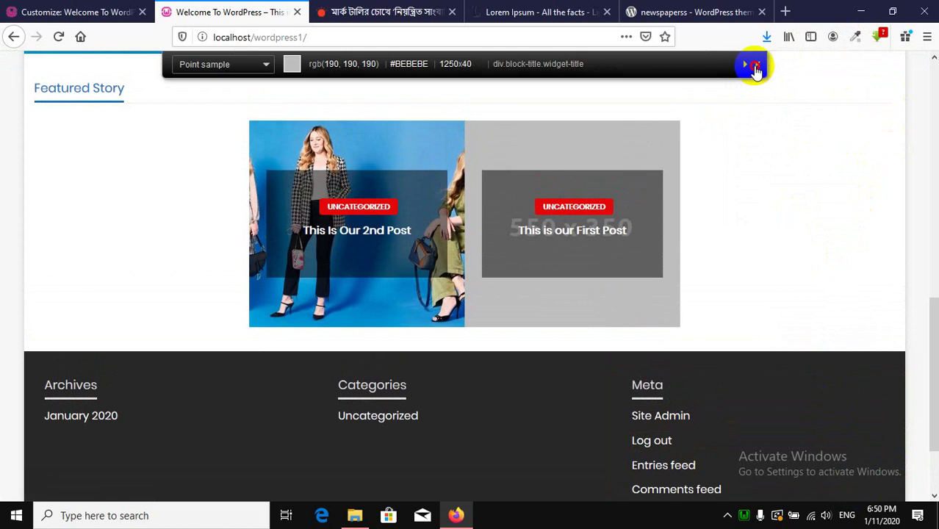
click(755, 68)
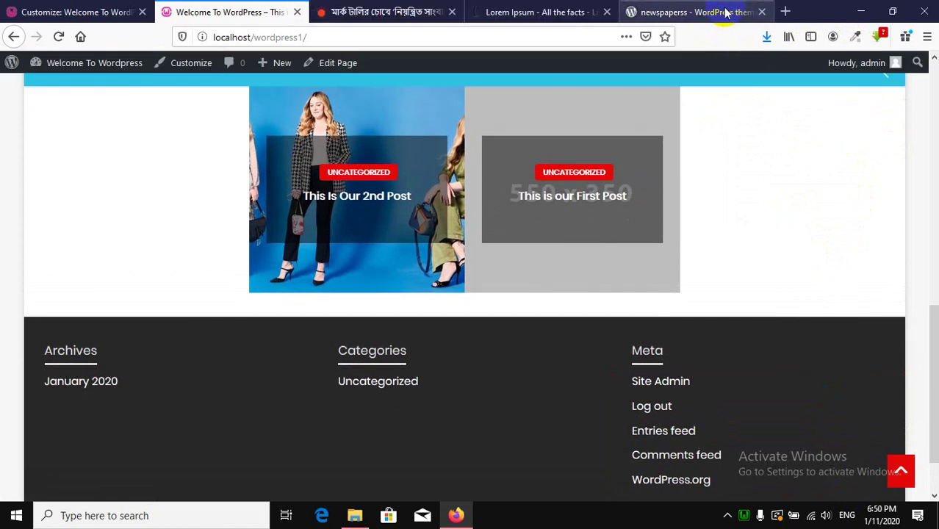
click(725, 12)
Search Google for 'flatuicolor' and open the Flat UI Colors palettes site.
click(13, 38)
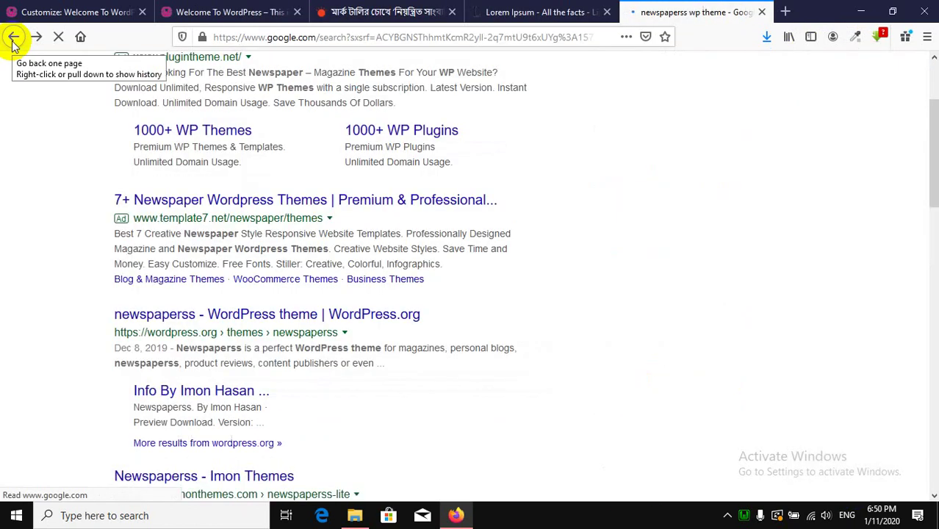
triple_click(278, 78)
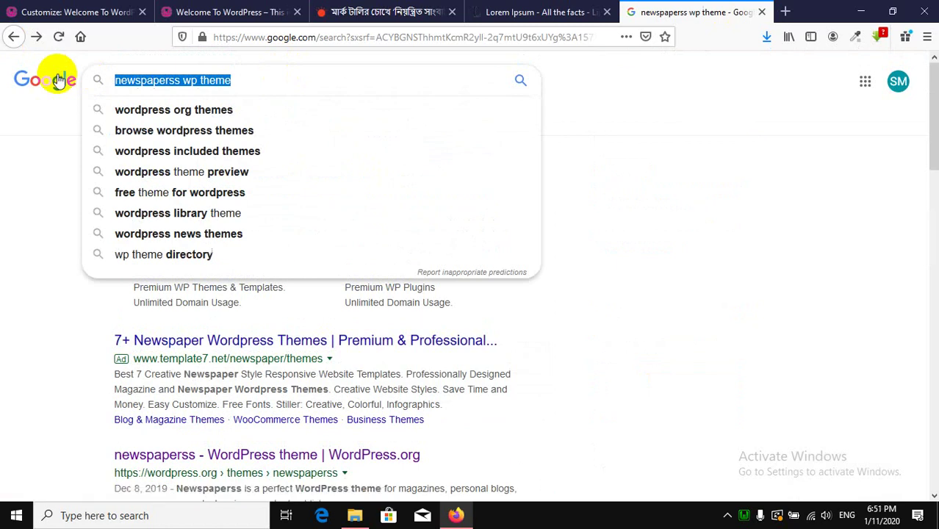
text(fl)
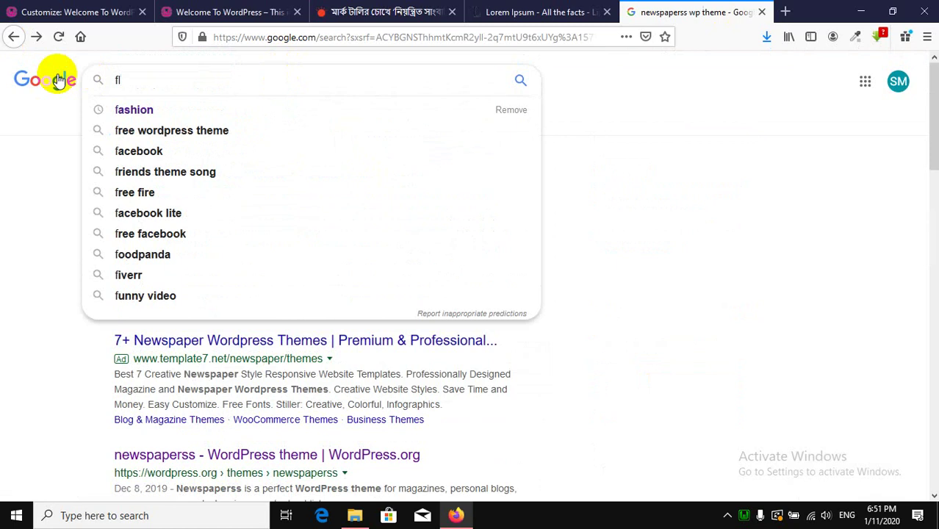
text(atui)
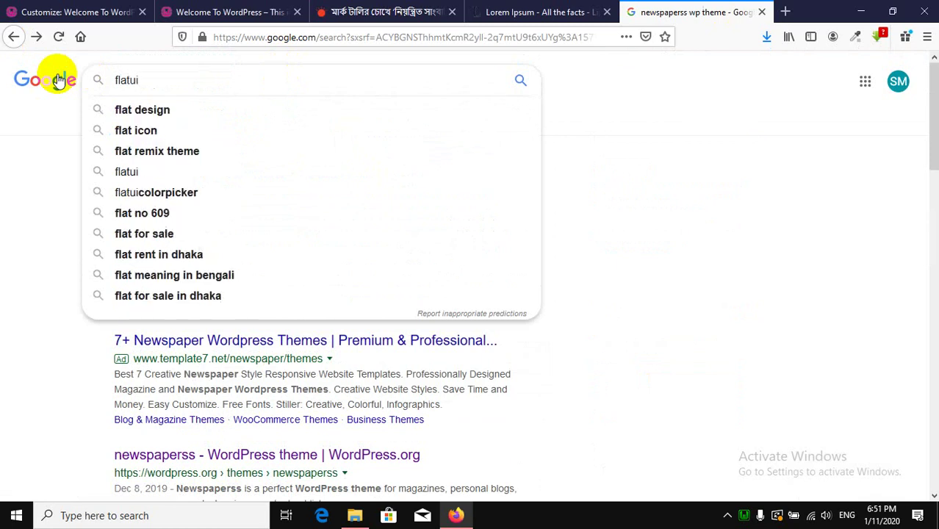
text(color)
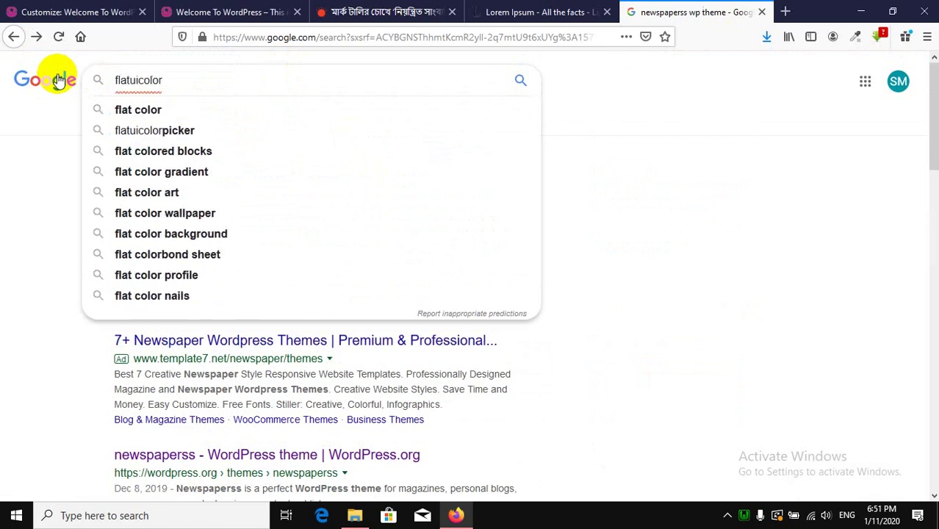
key(Return)
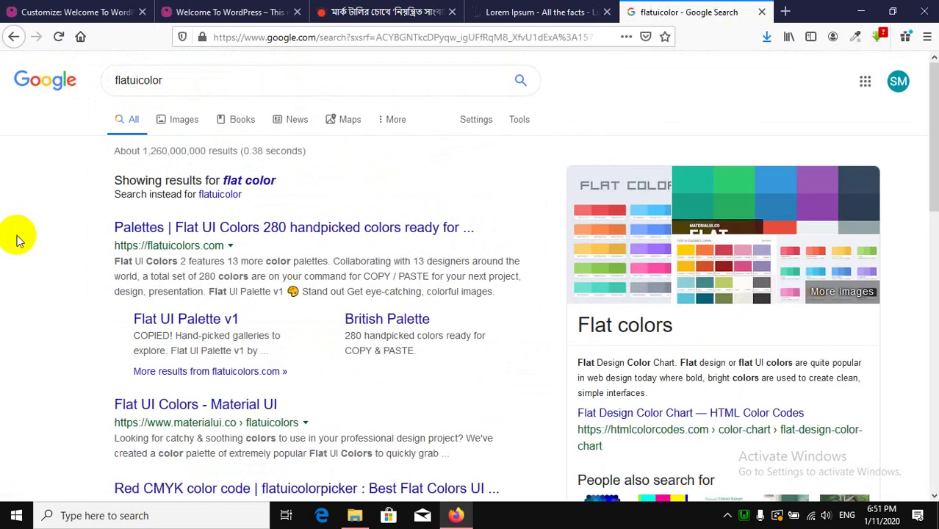
click(307, 239)
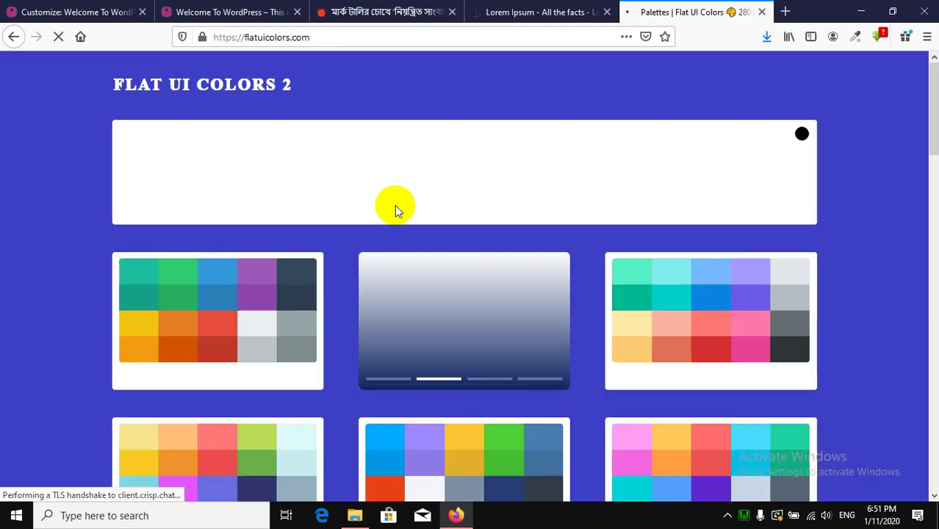
Accept the Flat UI Colors cookie notice and scroll through the palette list.
click(871, 479)
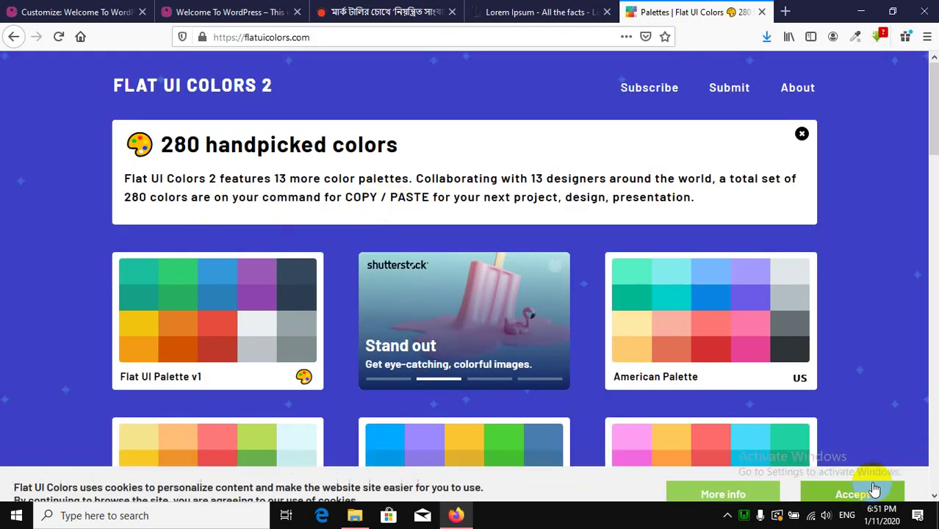
scroll(132, 236, down, 5)
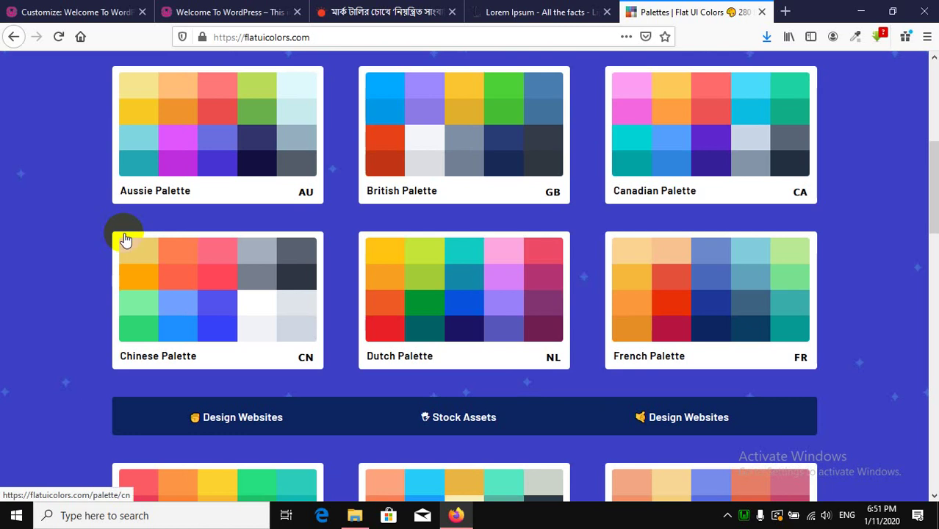
scroll(168, 270, down, 4)
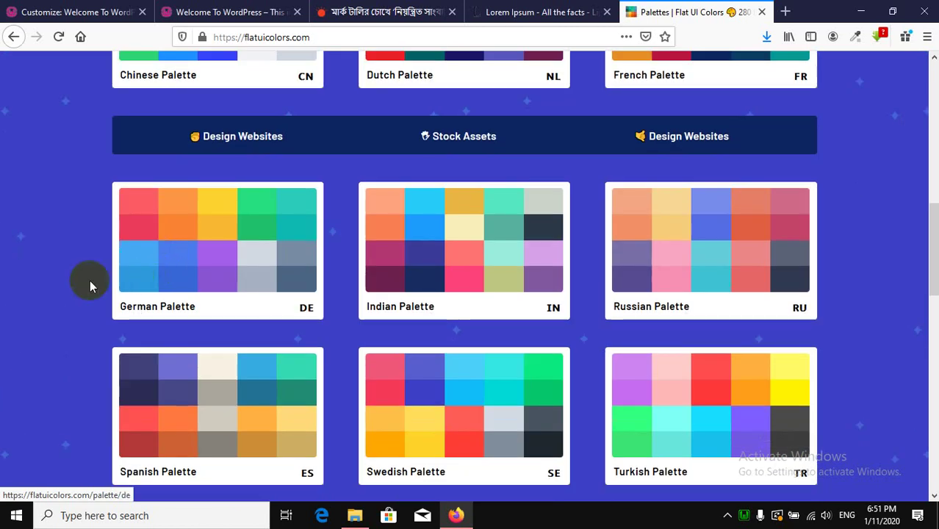
scroll(86, 277, down, 2)
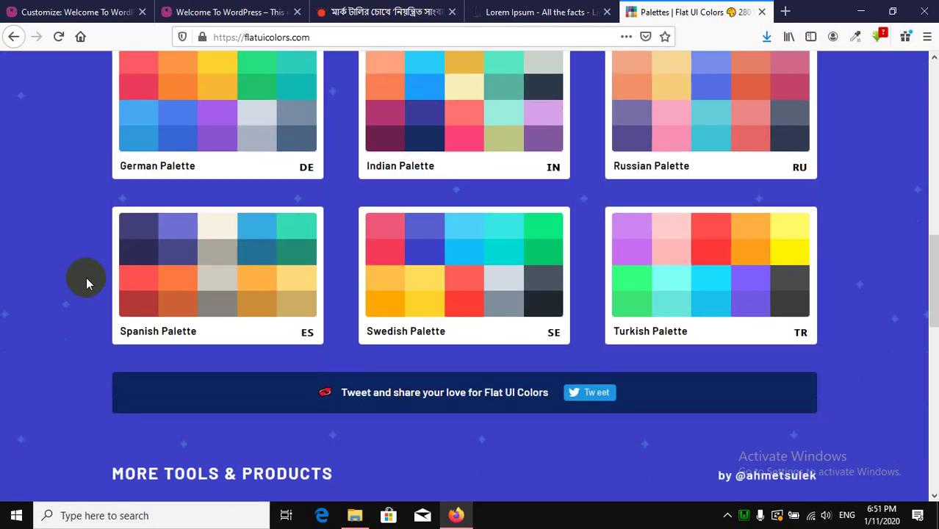
scroll(86, 277, up, 1)
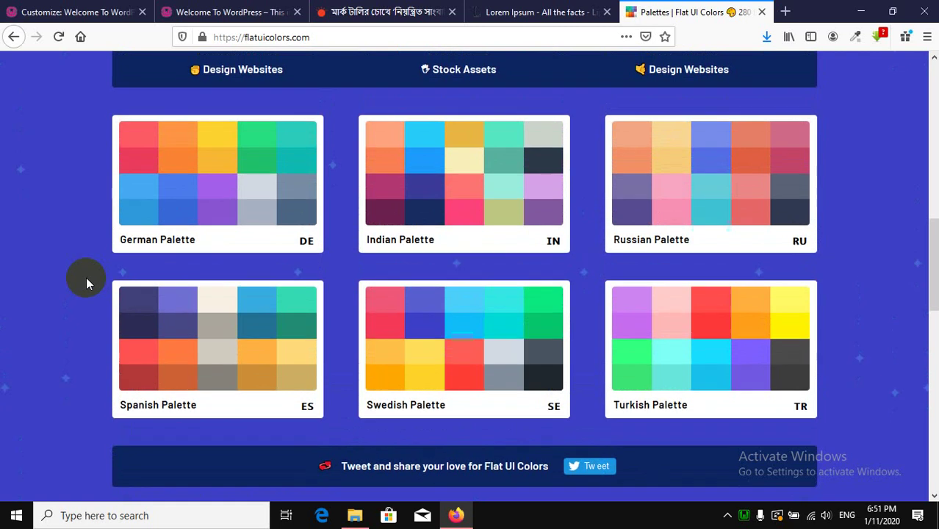
scroll(85, 277, up, 5)
scroll(86, 275, up, 4)
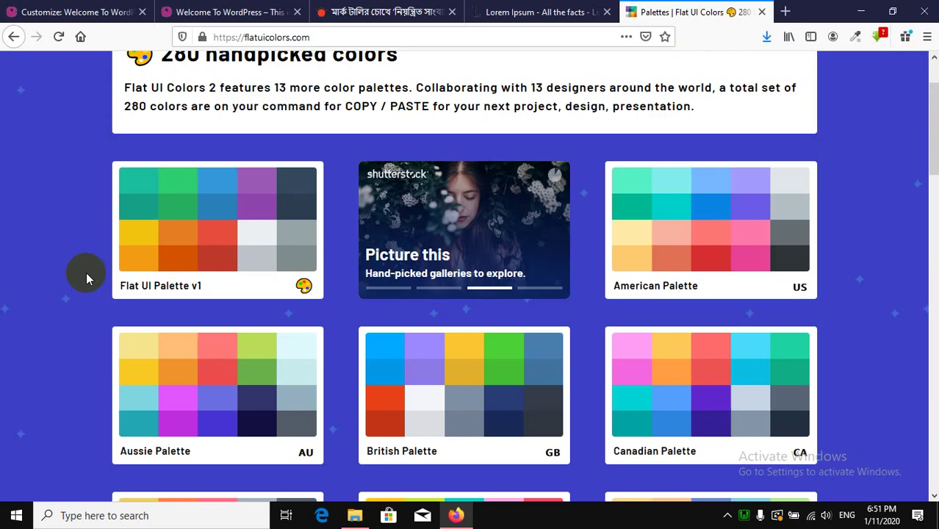
scroll(86, 272, up, 1)
Look at the American Palette colours, then return to the palette list.
click(722, 253)
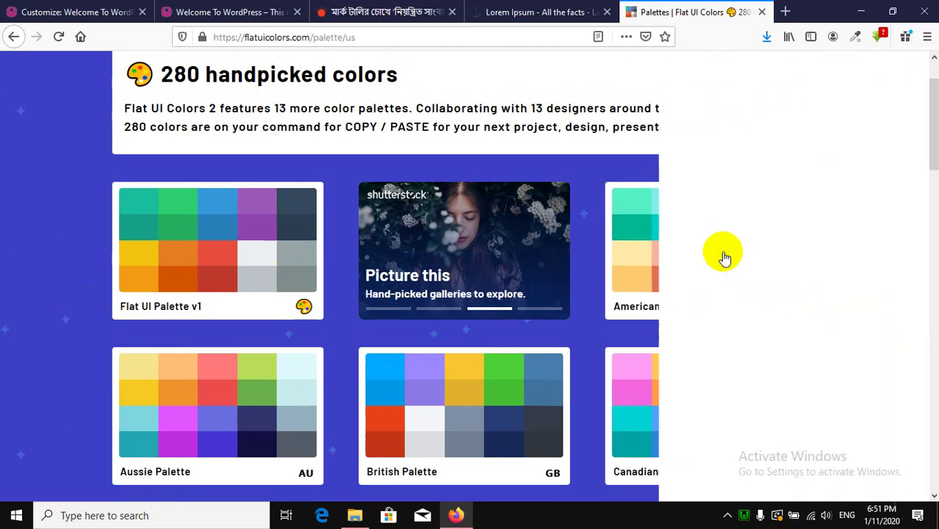
mouse_move(446, 426)
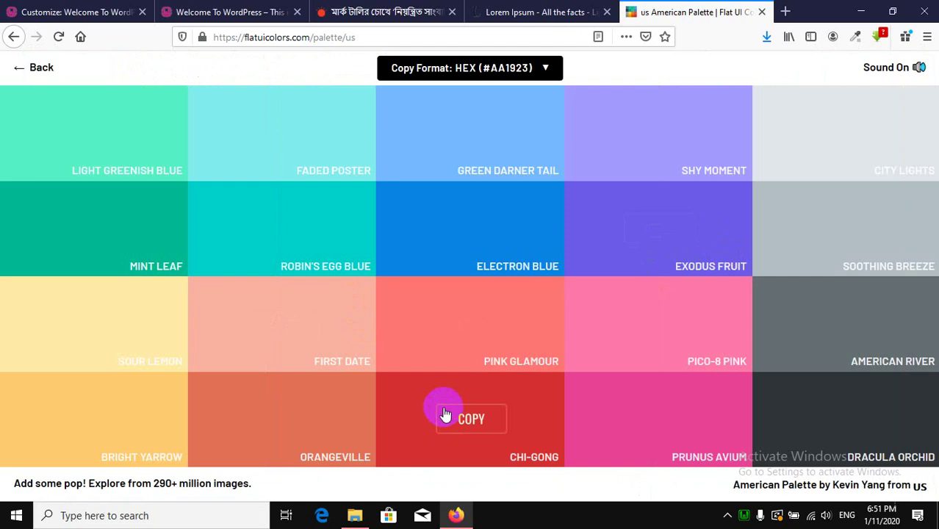
click(22, 68)
scroll(457, 325, down, 5)
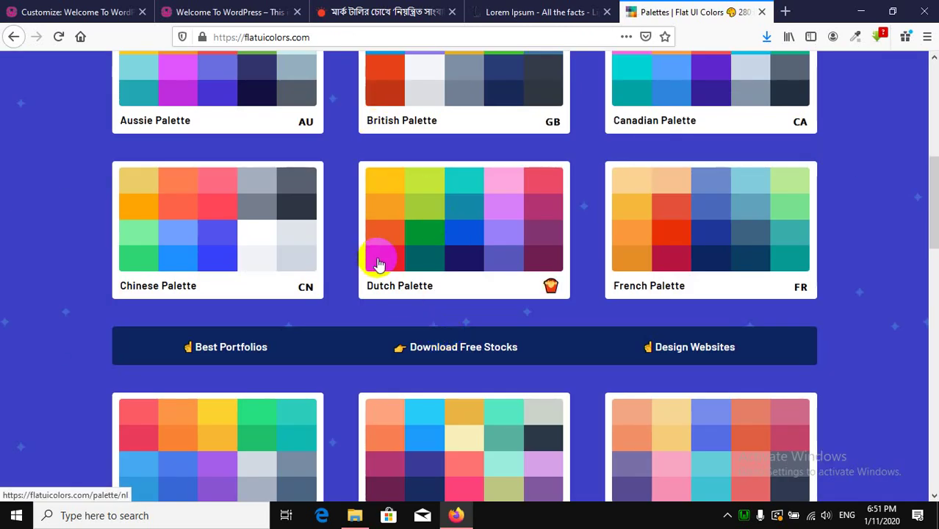
scroll(421, 255, up, 1)
scroll(419, 265, up, 1)
Copy Nasturcian Flower #e84118 from the British Palette and return to the WordPress customizer.
click(415, 281)
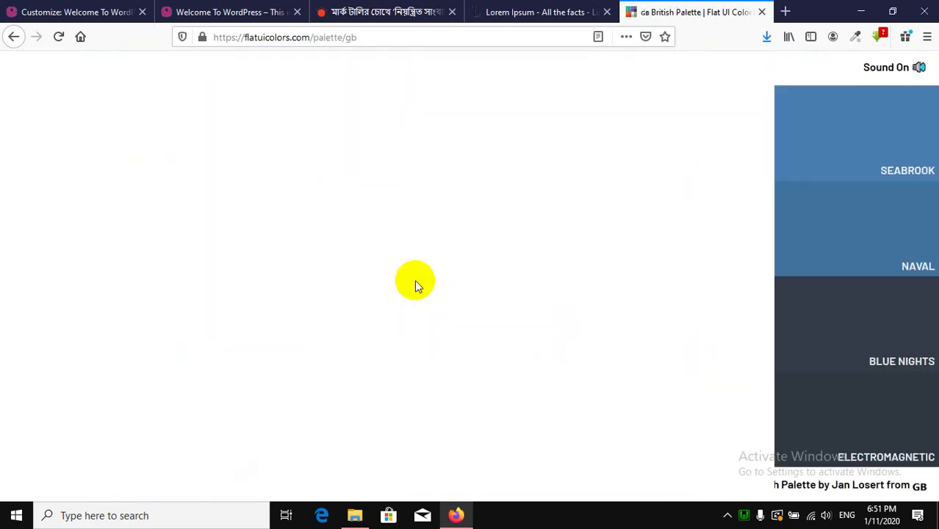
click(104, 317)
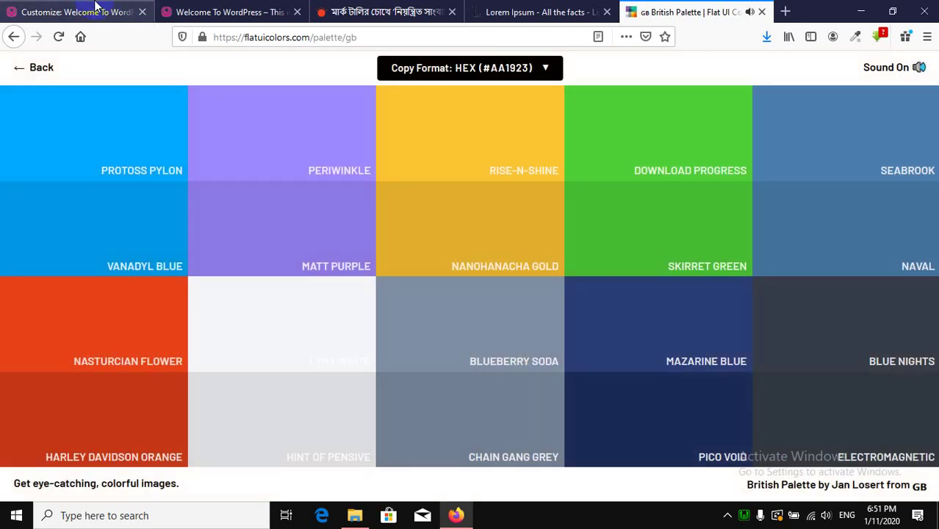
click(96, 11)
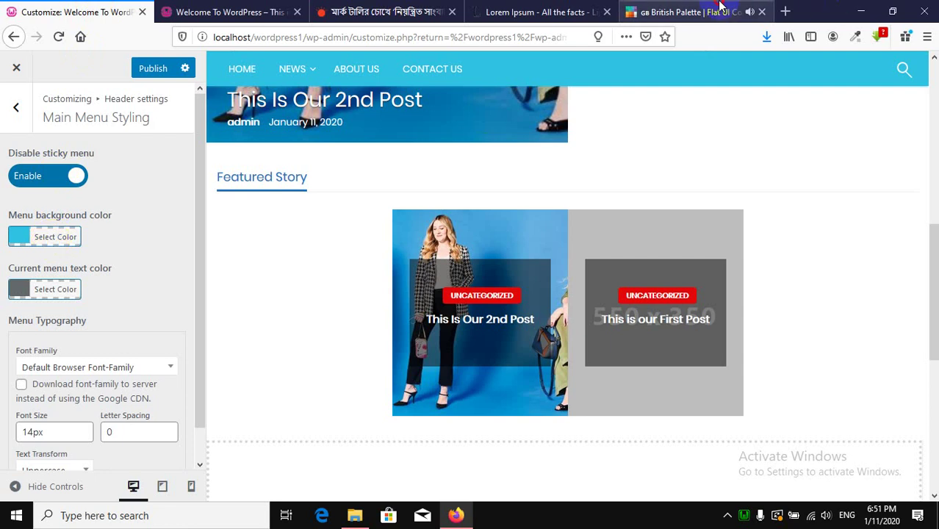
click(690, 12)
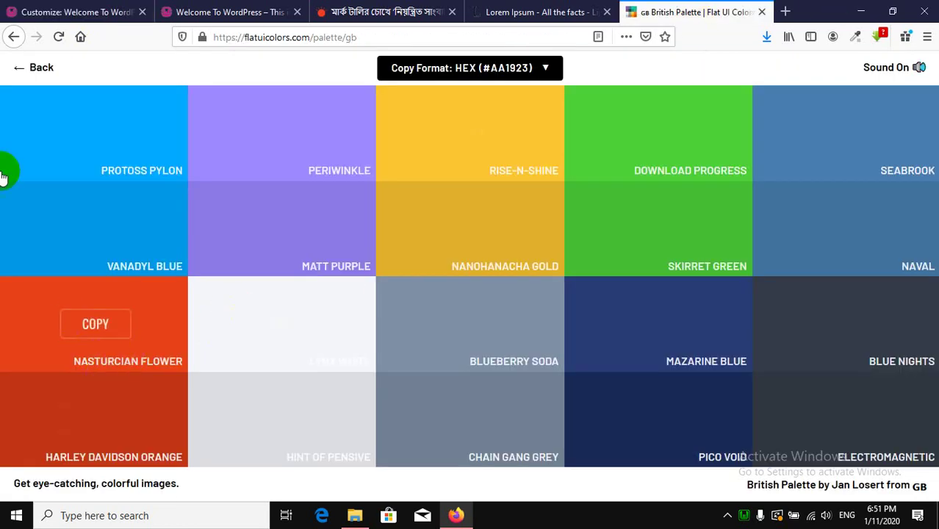
click(41, 10)
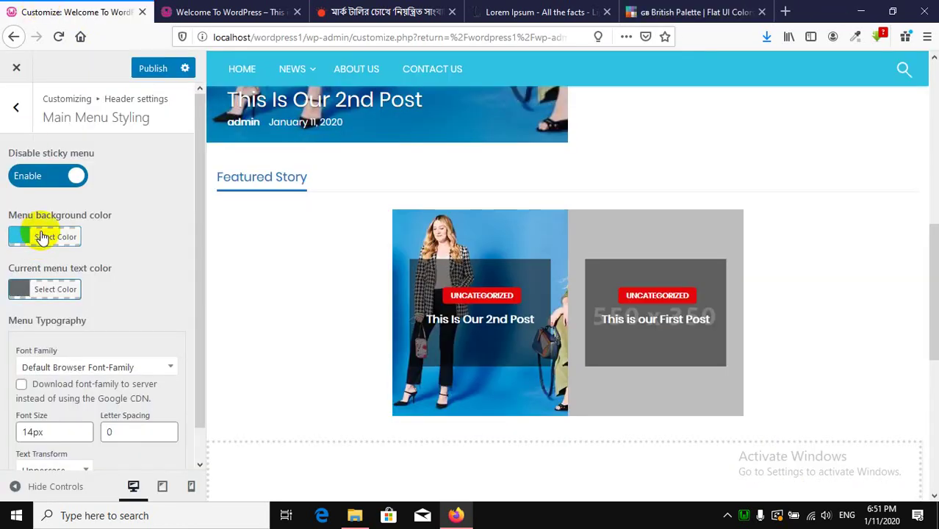
Set the menu background colour to the pasted #e84118.
click(42, 237)
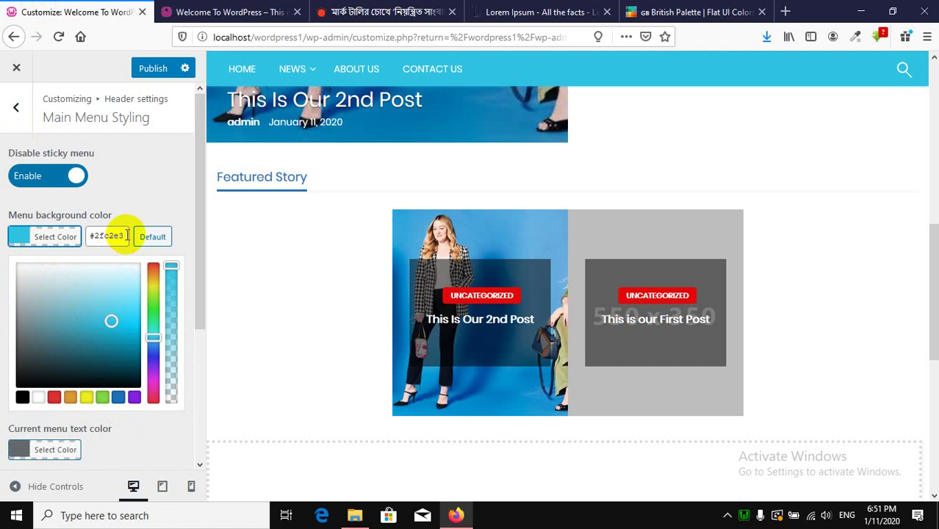
drag(128, 235, 77, 234)
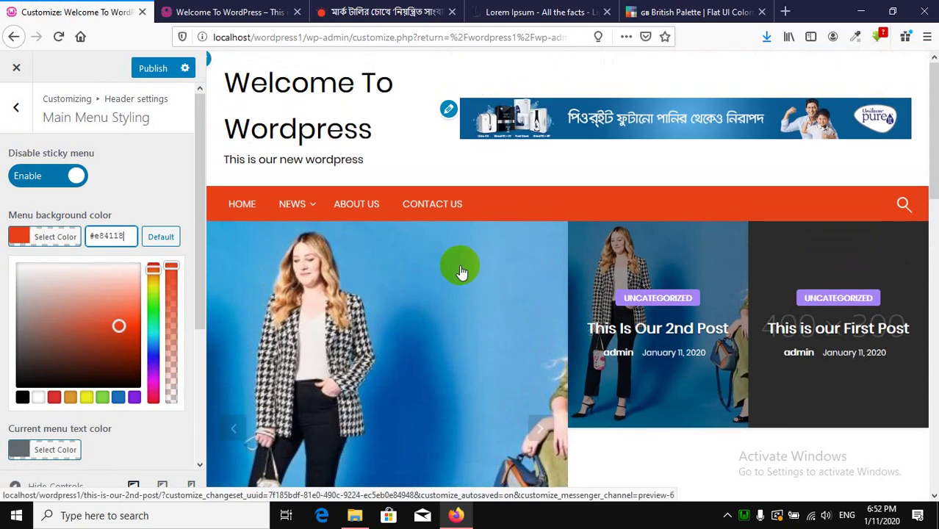
click(144, 169)
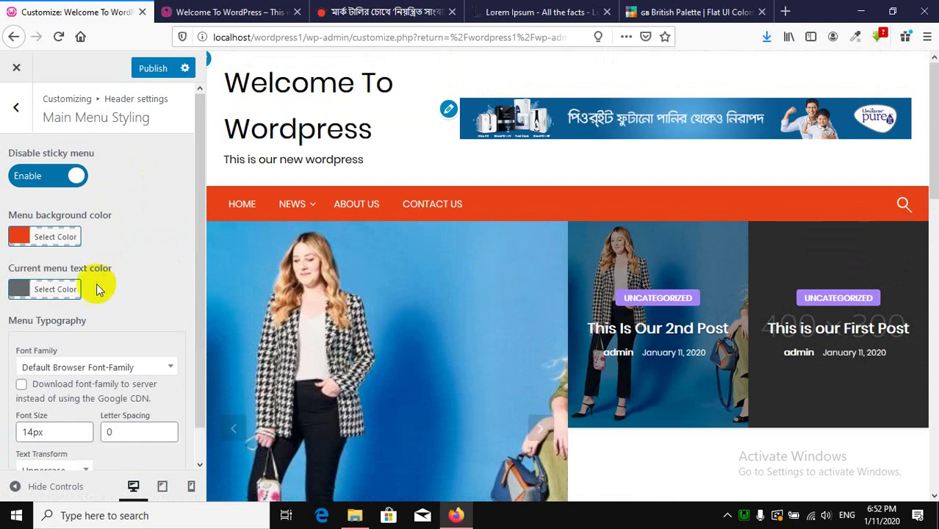
Set the current menu text colour to black #000000.
click(65, 291)
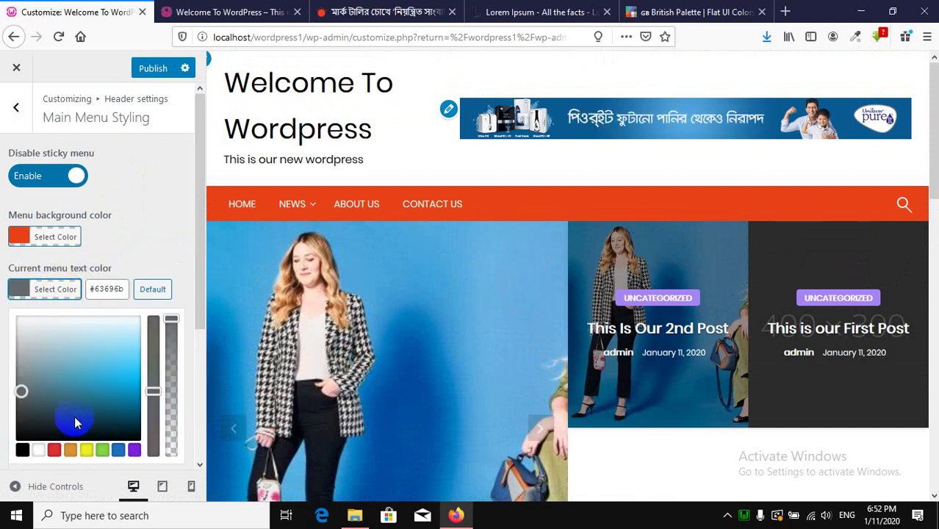
click(22, 450)
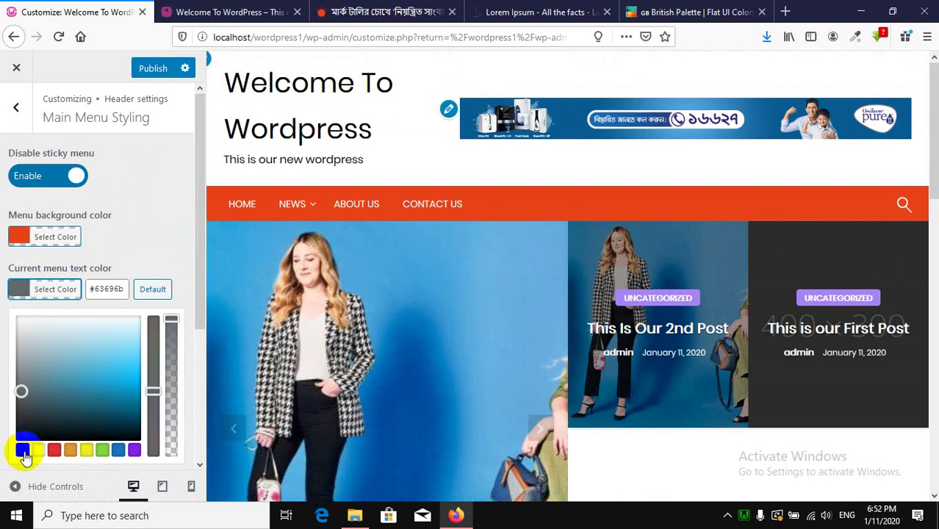
click(169, 224)
scroll(170, 224, down, 1)
scroll(169, 225, up, 1)
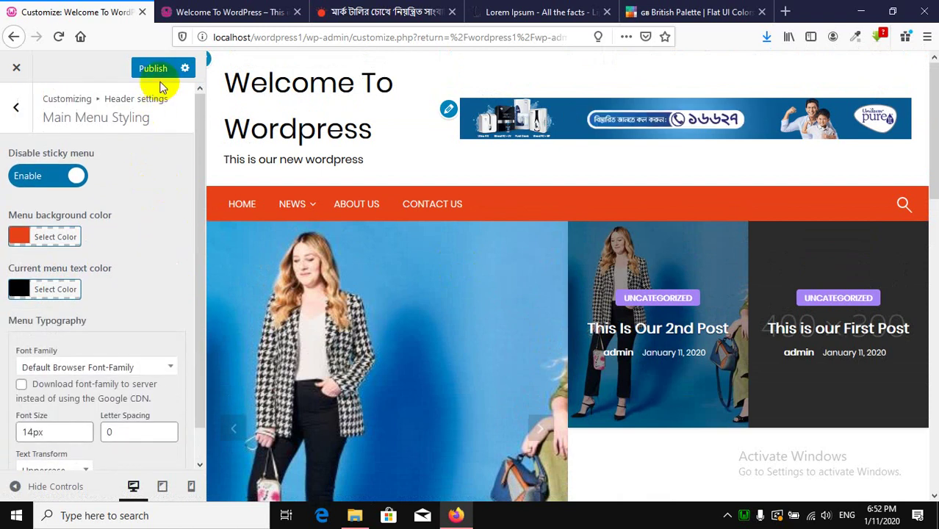
Publish the orange menu styling and reload the live home page to see it.
click(160, 73)
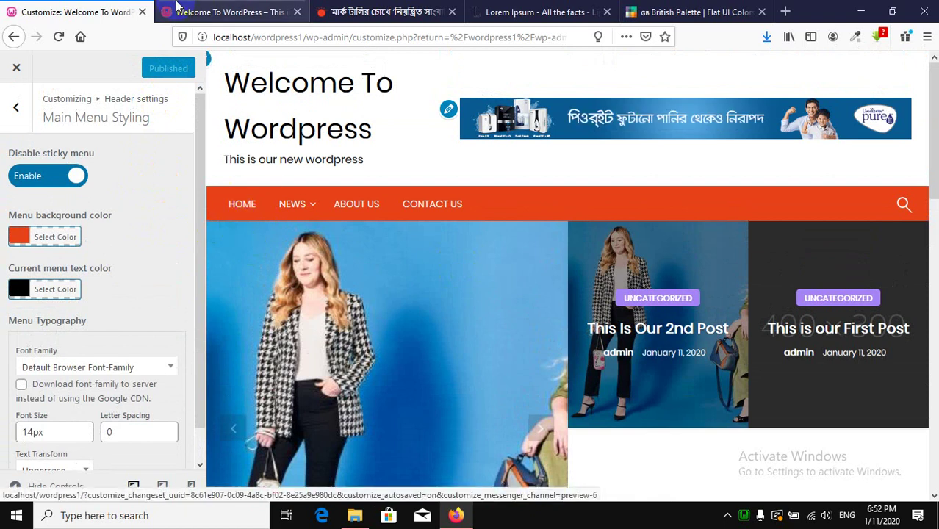
click(228, 11)
scroll(210, 294, up, 10)
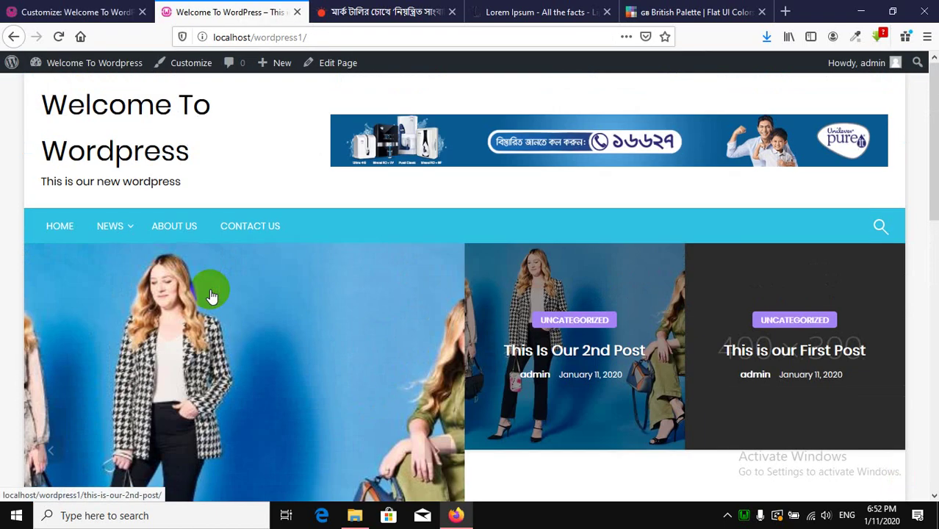
click(66, 230)
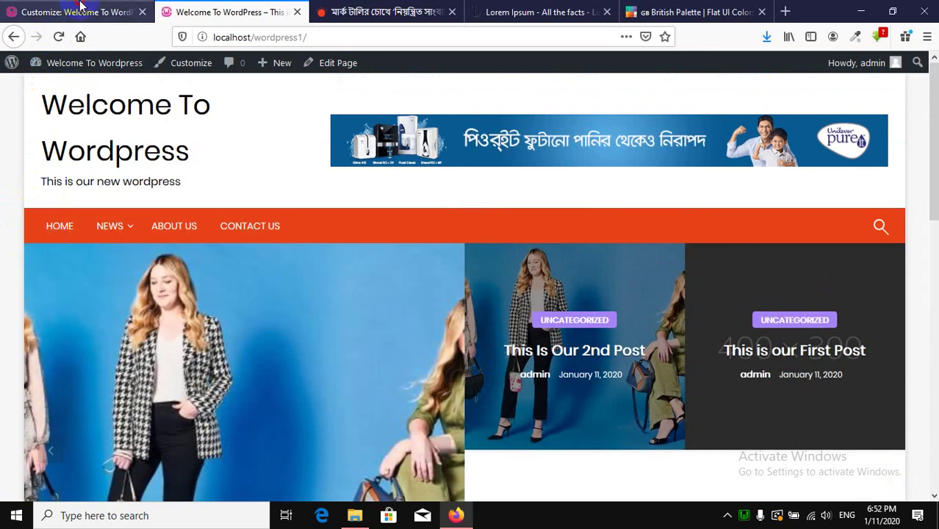
click(81, 7)
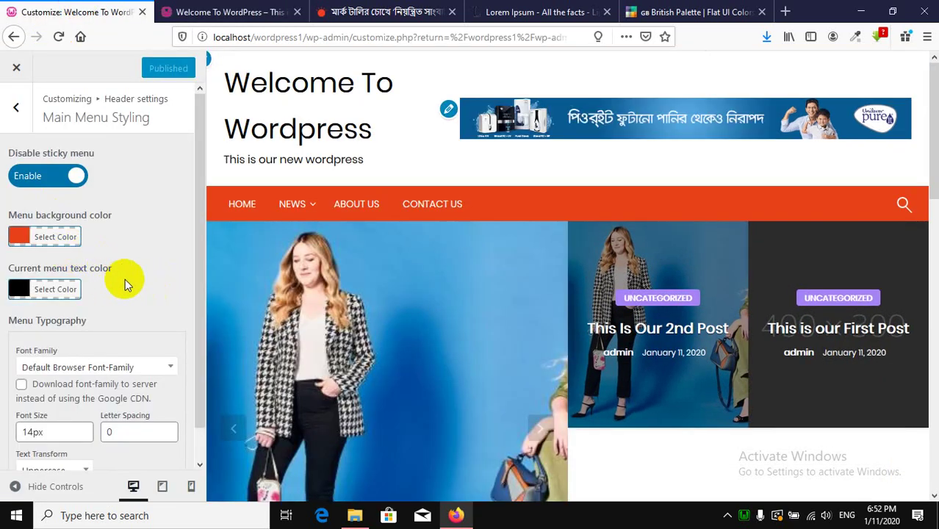
scroll(128, 277, down, 1)
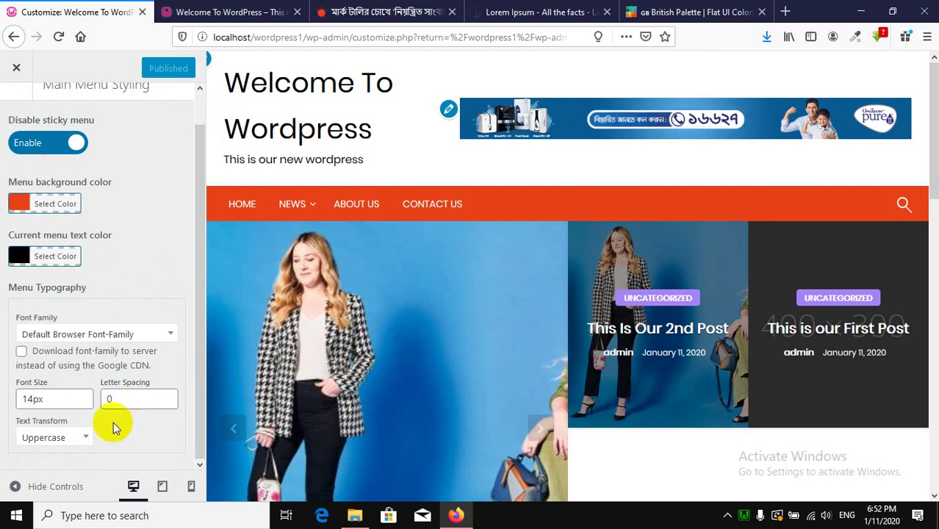
click(197, 8)
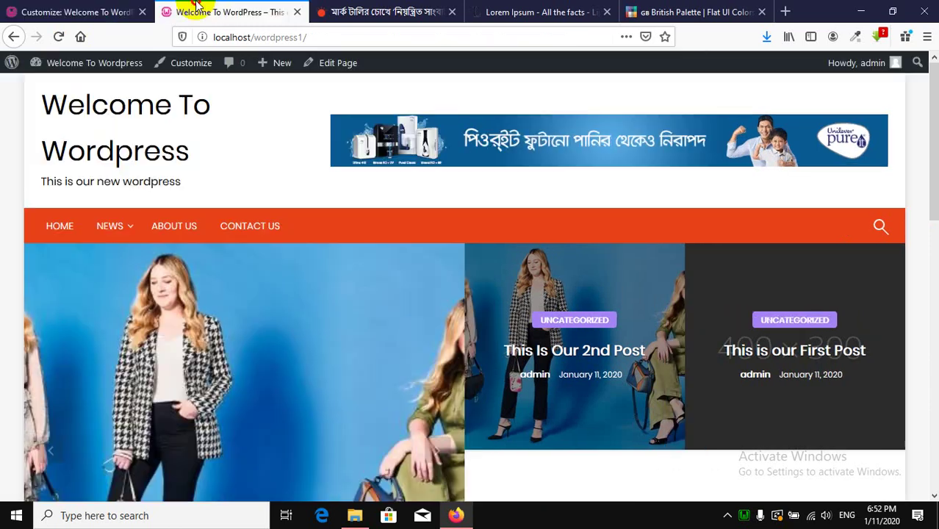
Check the live menu by visiting Contact Us, Home, About Us, Contact Us, then Home.
click(232, 237)
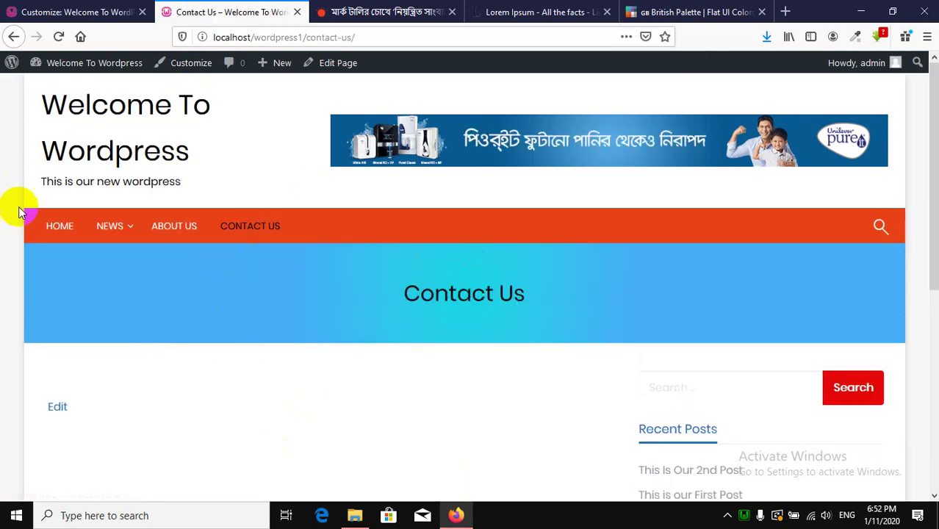
click(50, 230)
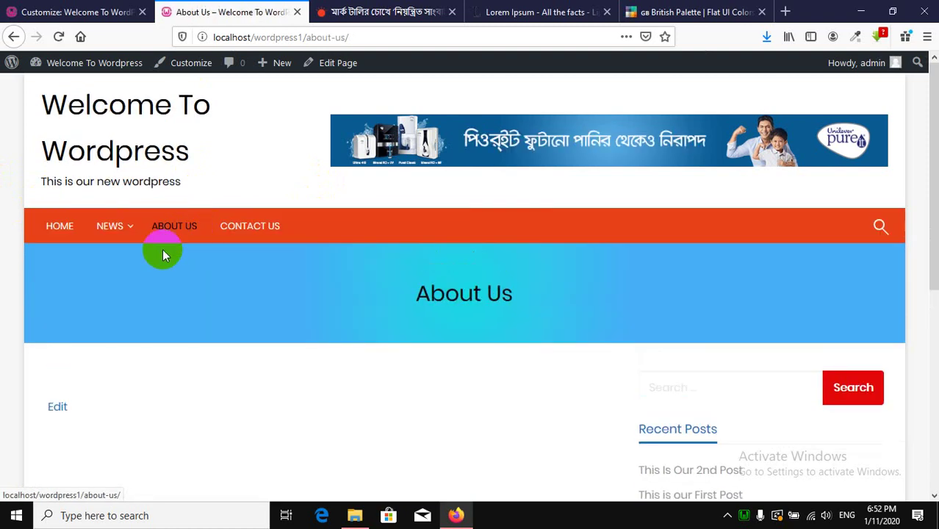
click(168, 235)
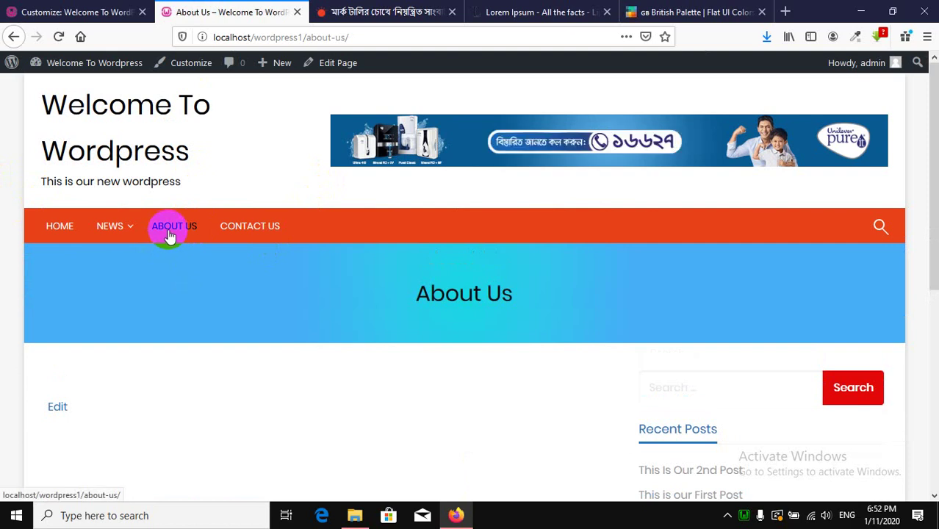
click(253, 231)
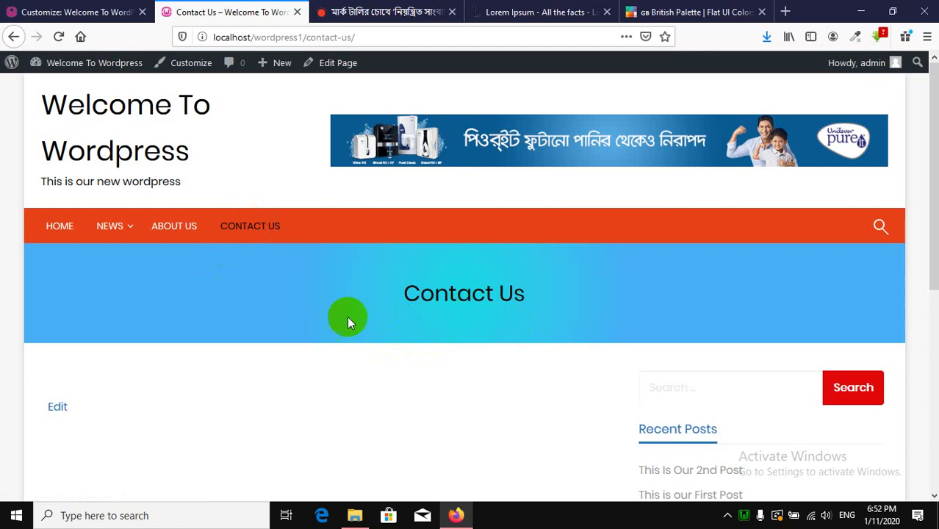
click(58, 224)
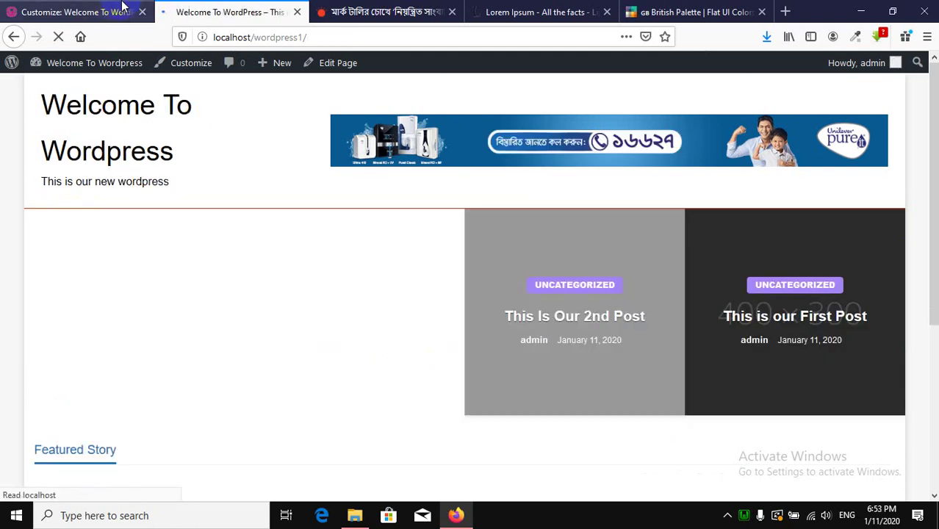
Change the main menu font size to 16px, then set it back to 14px.
click(73, 12)
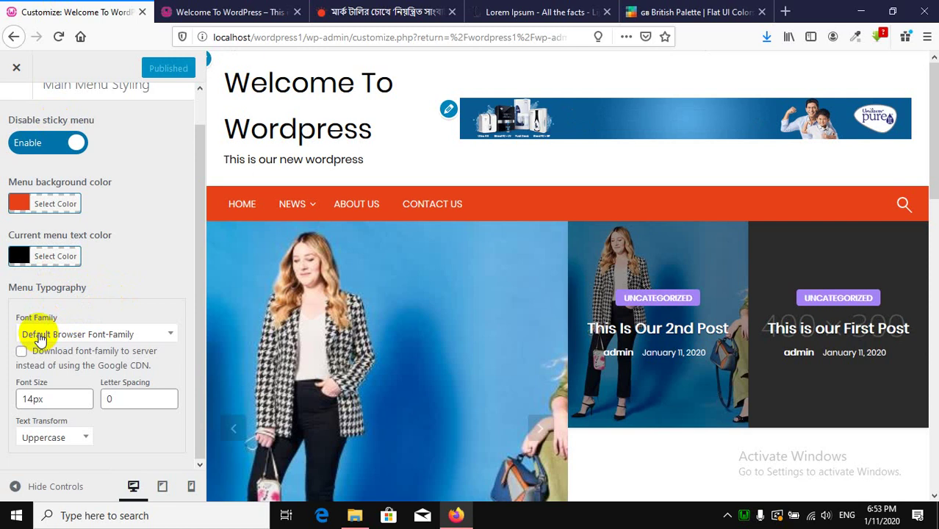
click(281, 206)
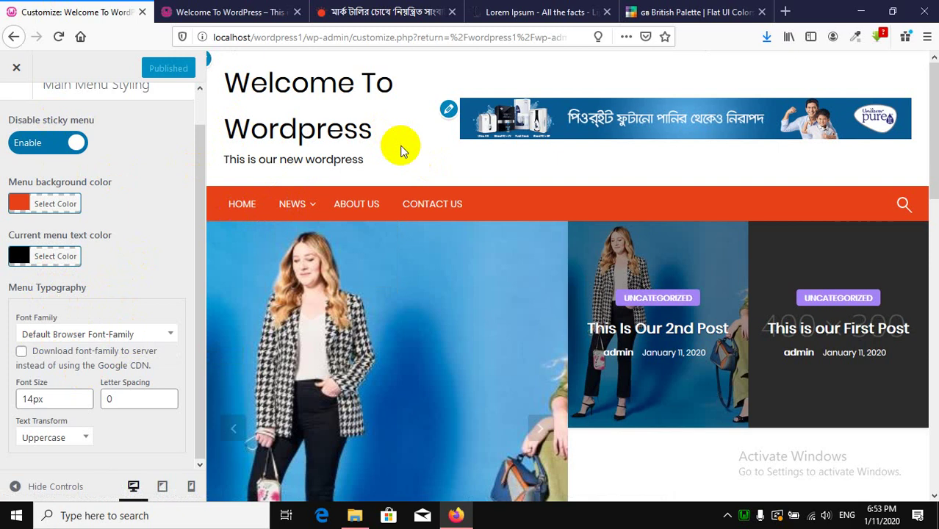
double_click(43, 399)
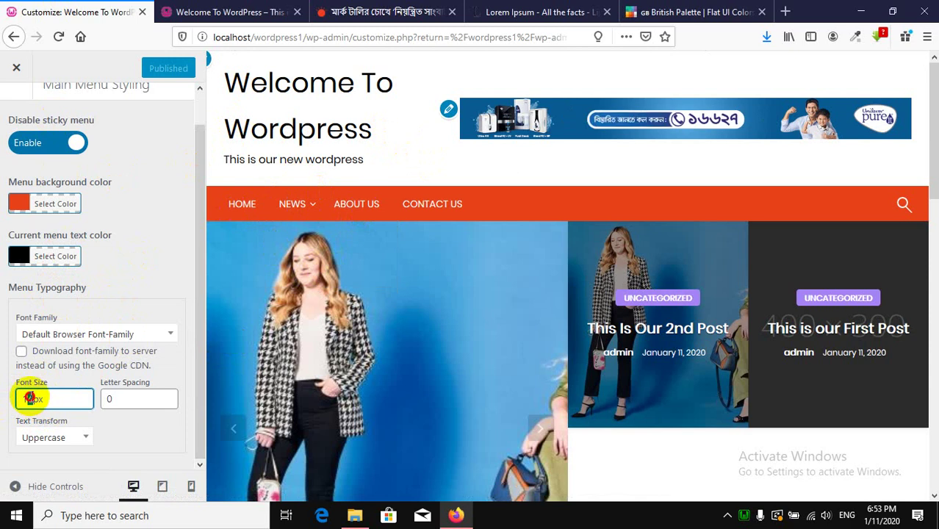
text(6)
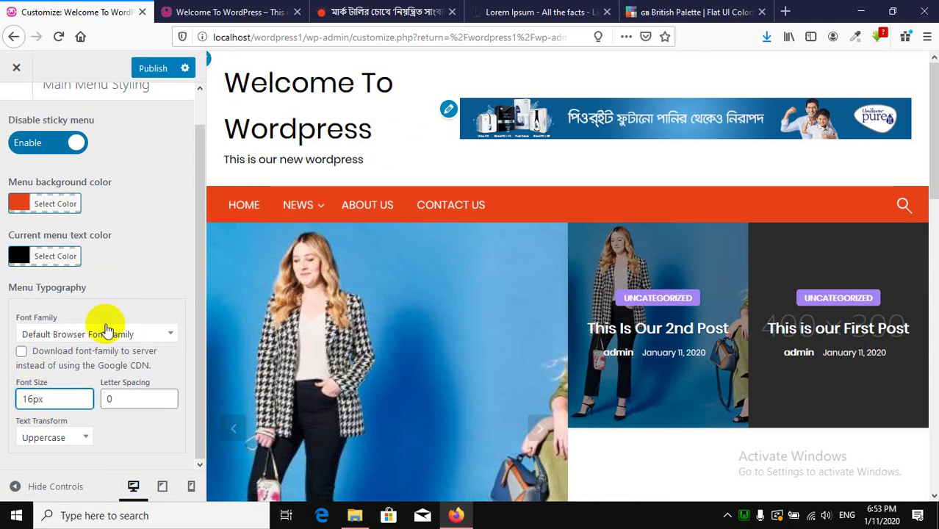
key(BackSpace)
text(4)
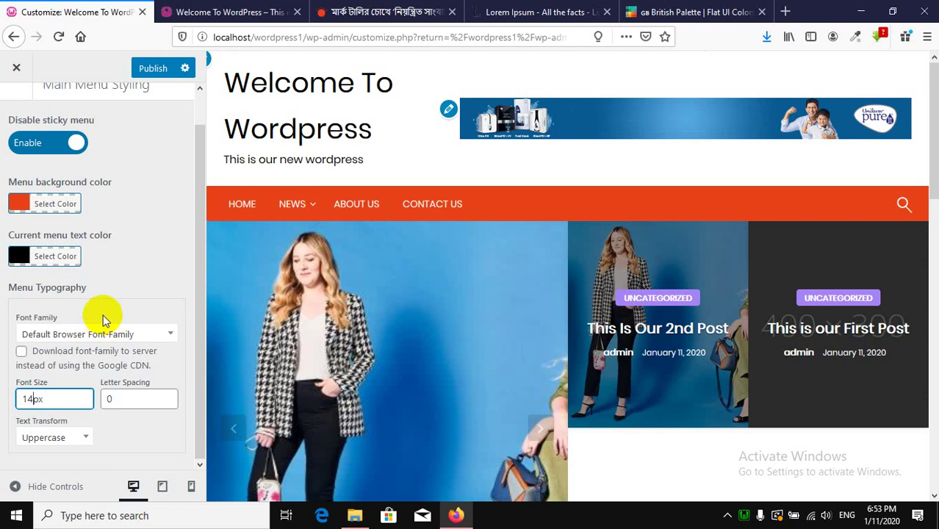
Try the Capitalize and Lowercase text transforms, then restore Uppercase for the menu.
click(44, 440)
click(46, 342)
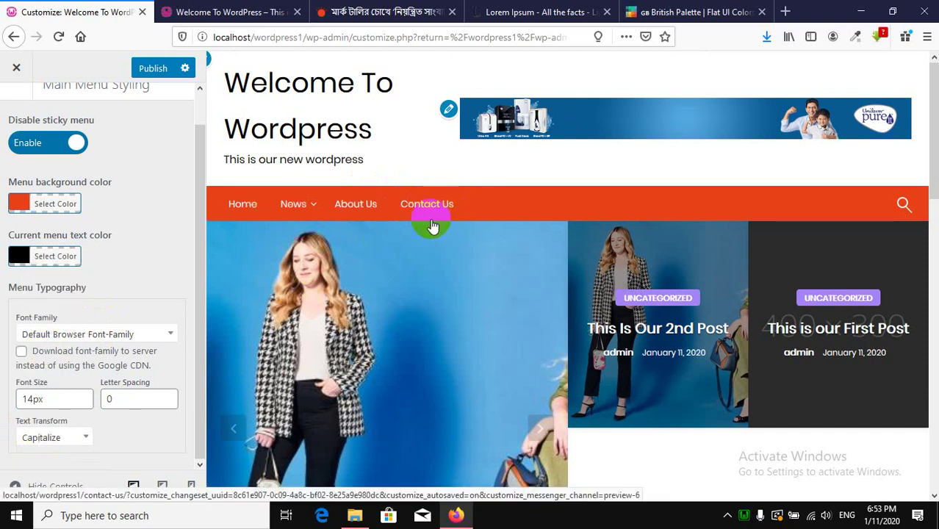
click(62, 439)
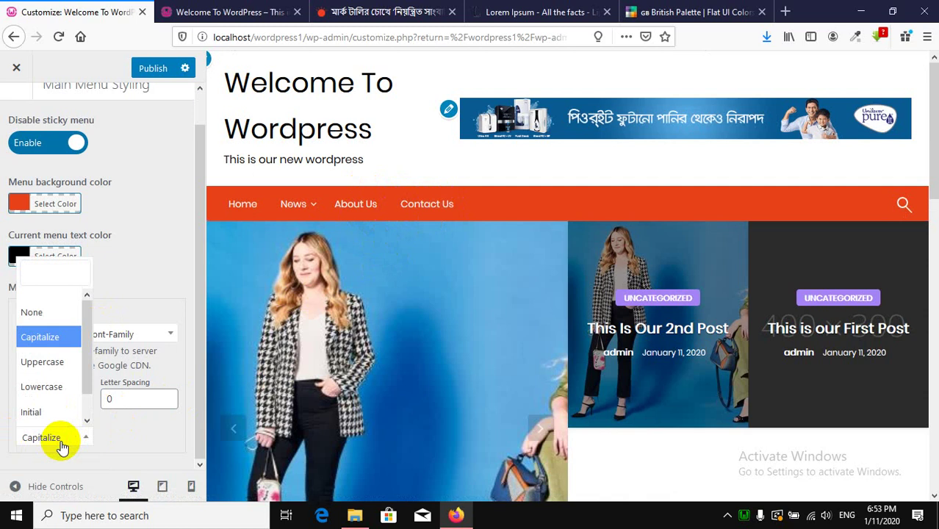
click(56, 386)
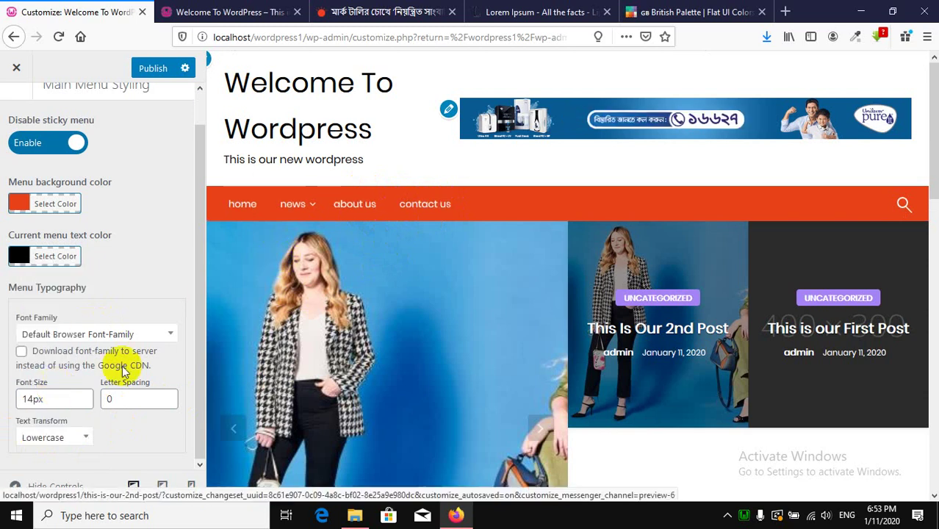
click(59, 438)
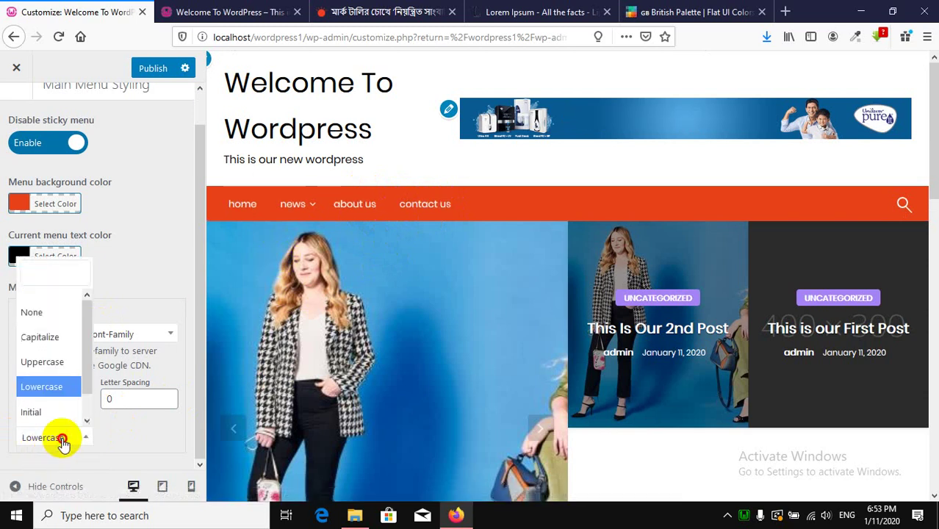
click(44, 362)
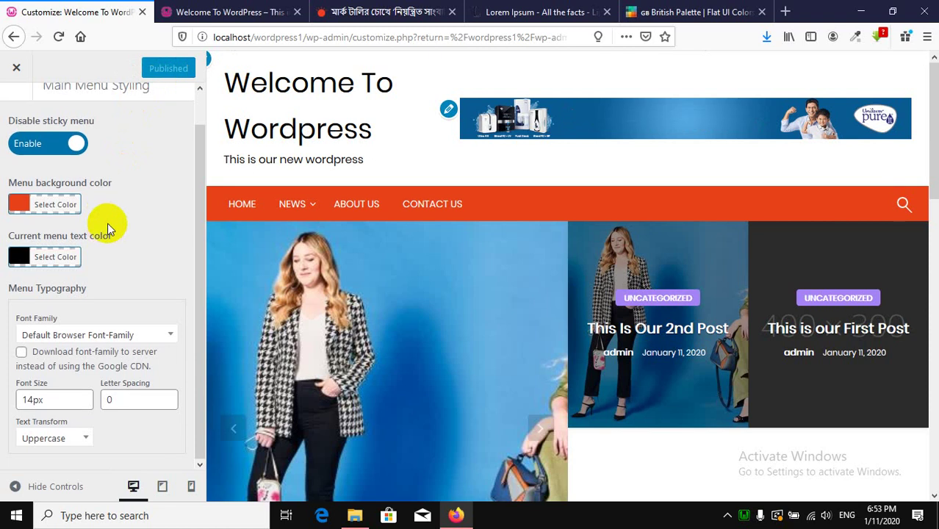
scroll(107, 223, up, 1)
Back out to the main customizer settings list and glance at the live site.
click(18, 109)
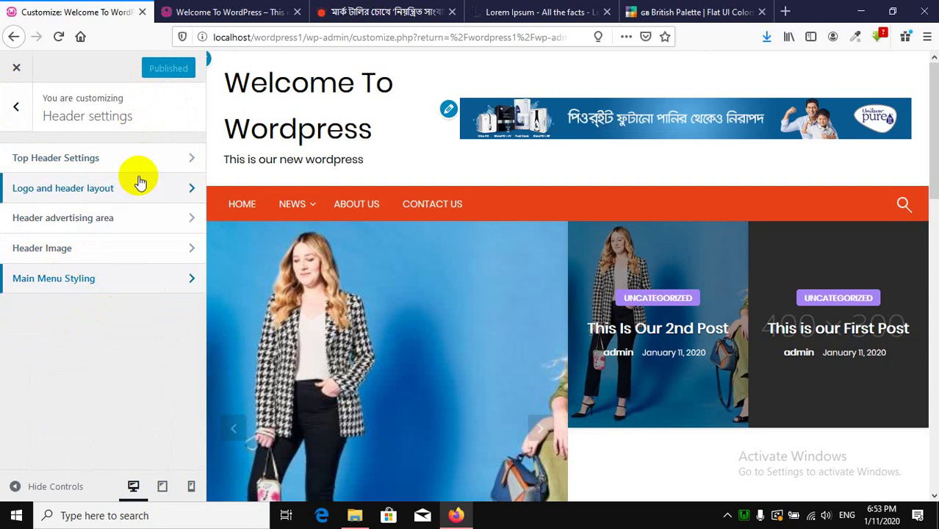
click(13, 108)
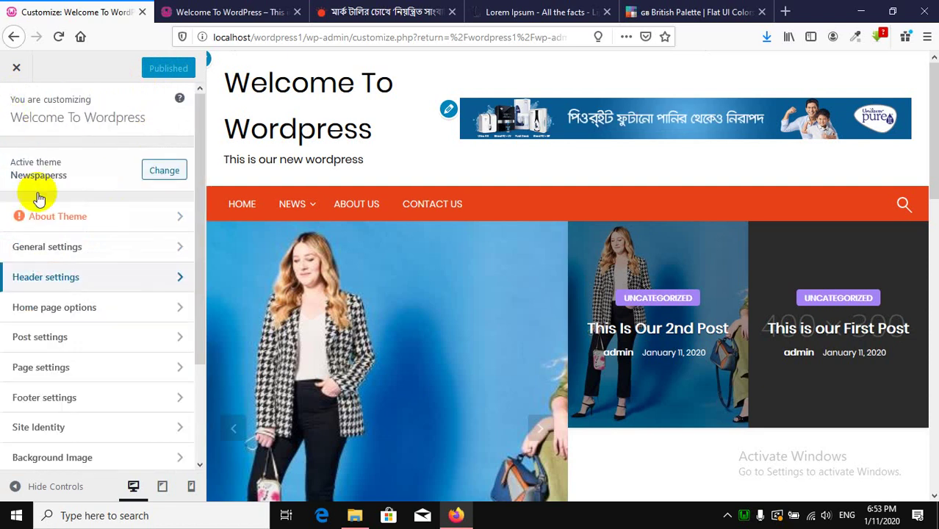
scroll(116, 284, down, 2)
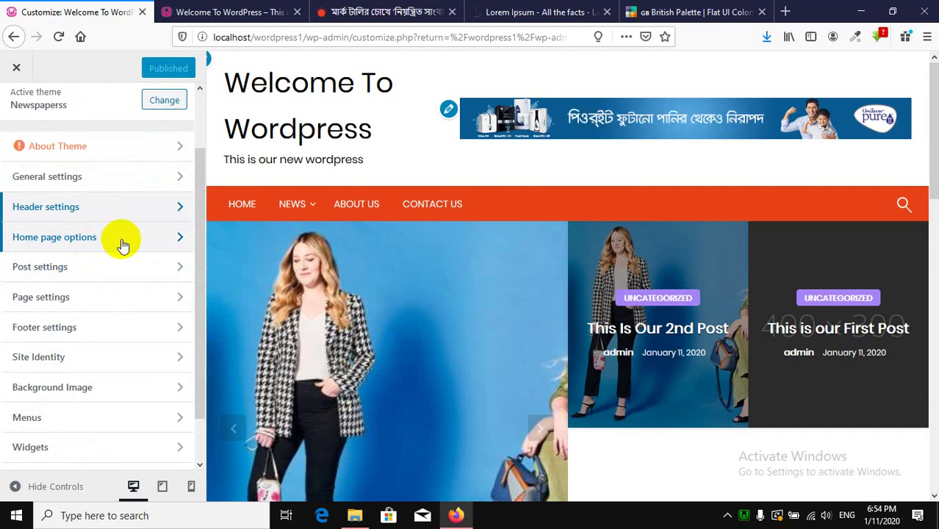
scroll(609, 235, down, 5)
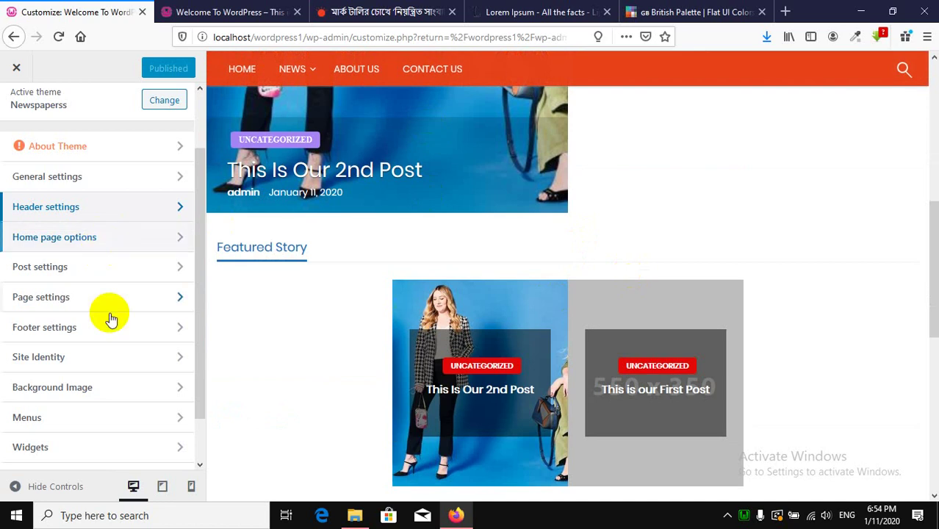
scroll(365, 248, up, 5)
click(220, 12)
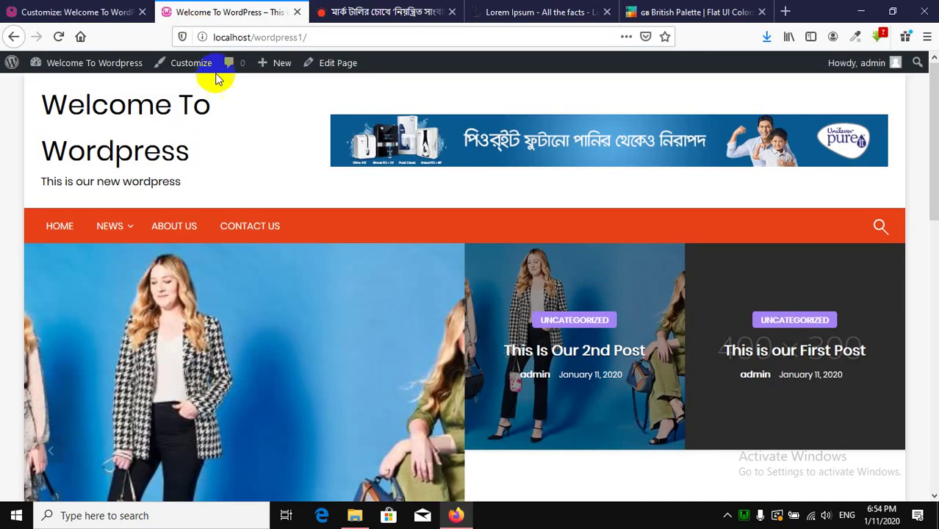
click(117, 6)
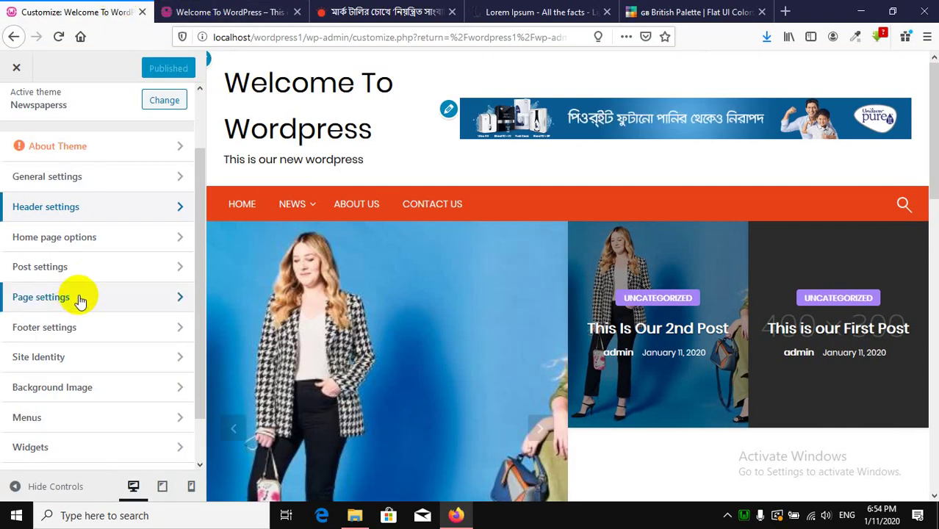
Open the Site Identity settings, then switch to the Prothom Alo article page.
click(85, 359)
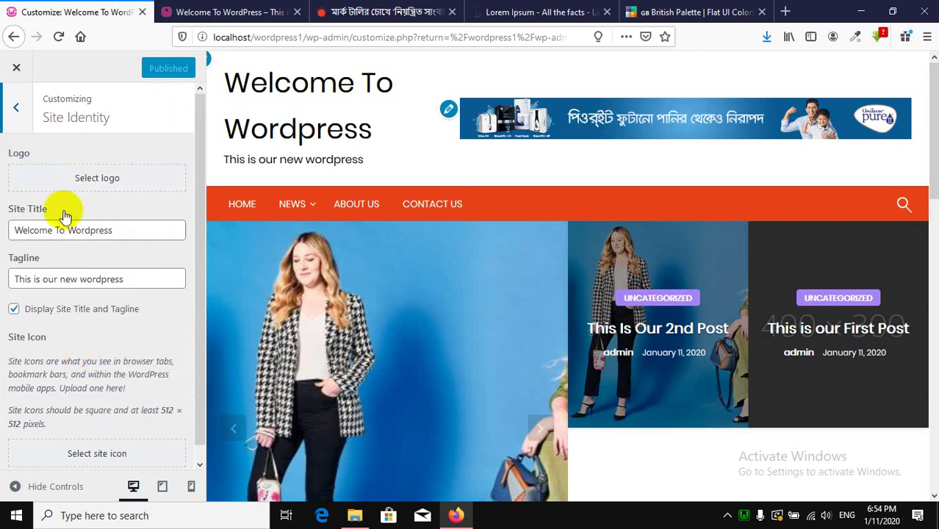
click(86, 229)
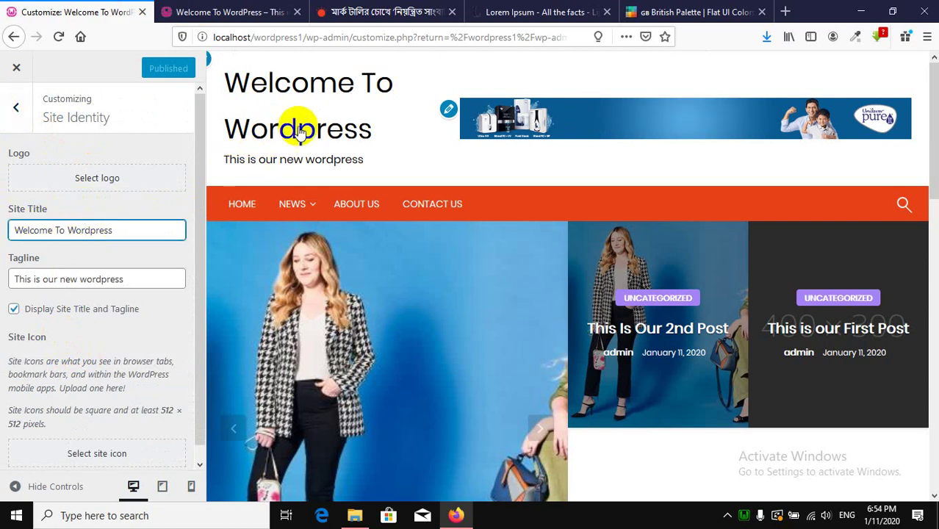
click(332, 12)
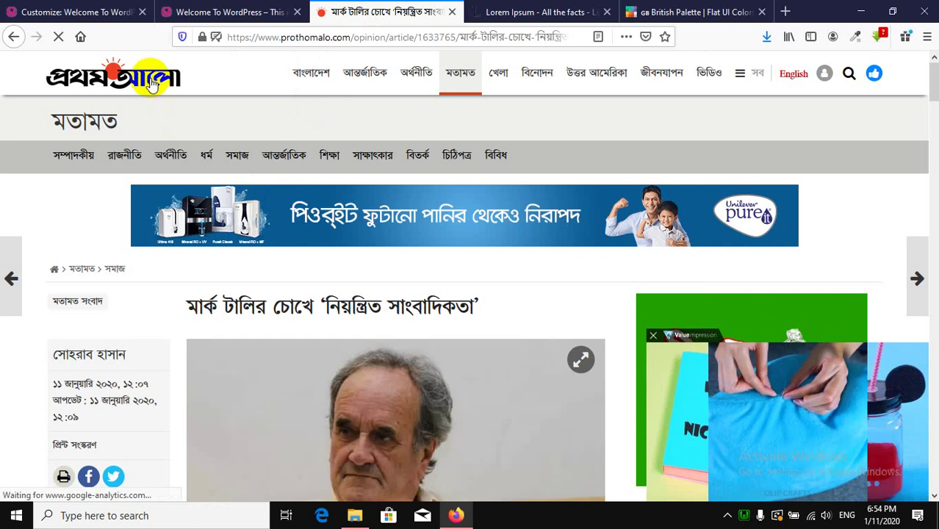
Save the Prothom Alo logo image to the Desktop as Prothom-Alo.png.
right_click(151, 85)
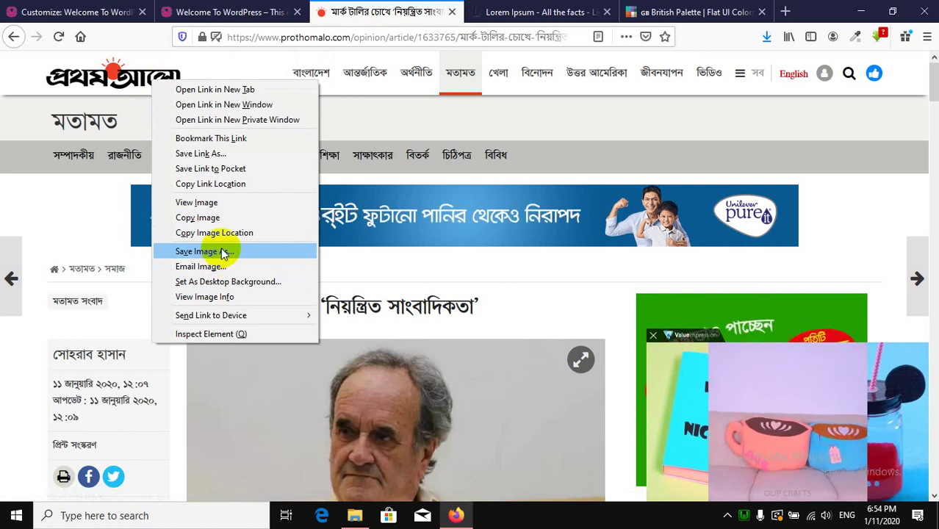
click(223, 252)
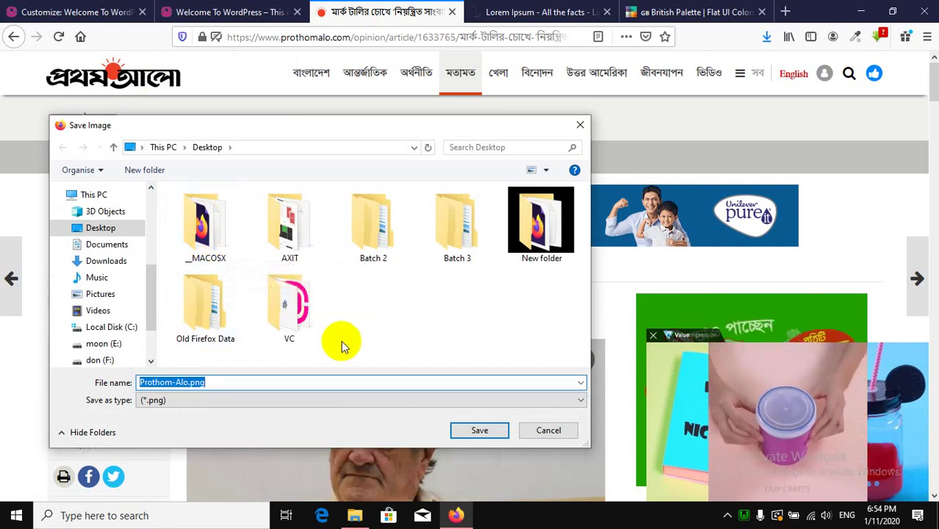
click(474, 430)
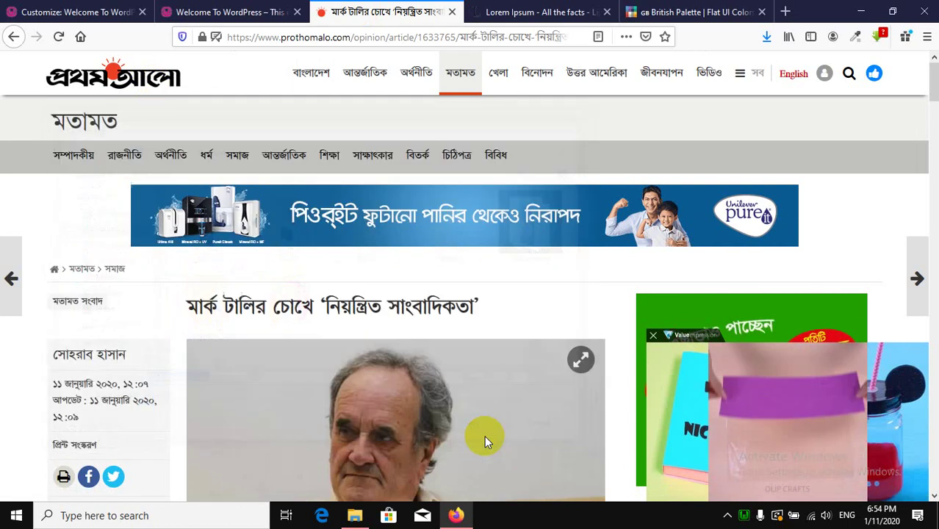
click(45, 8)
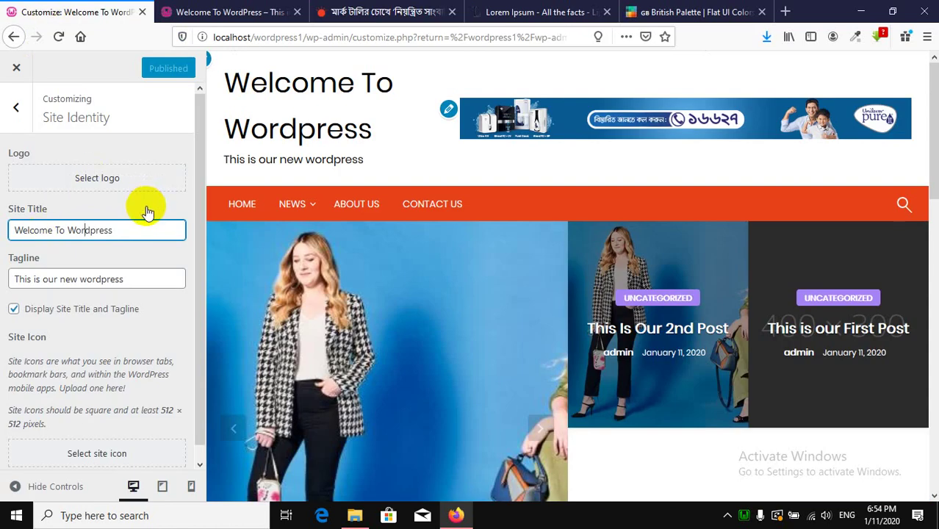
Upload Prothom-Alo.png as the uncropped site logo and hide the site title and tagline.
click(84, 180)
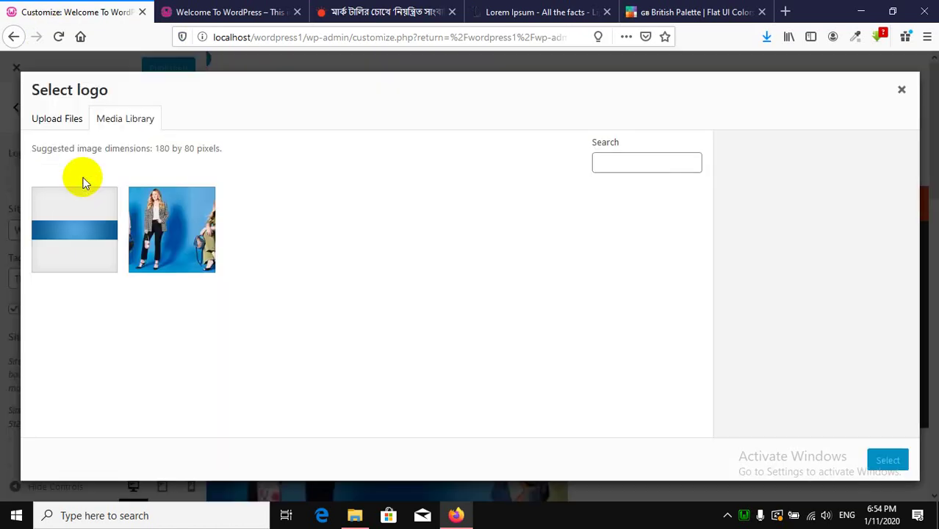
click(69, 122)
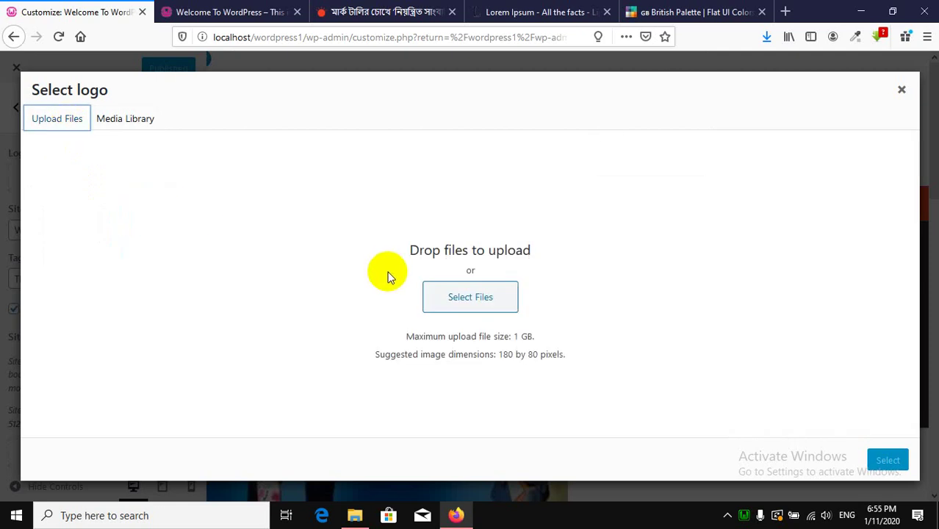
click(456, 299)
scroll(446, 292, down, 2)
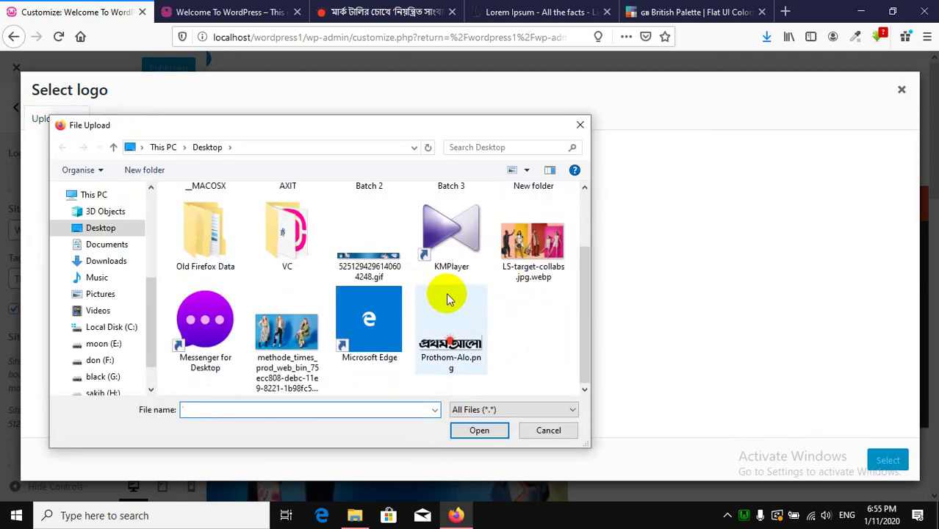
double_click(441, 343)
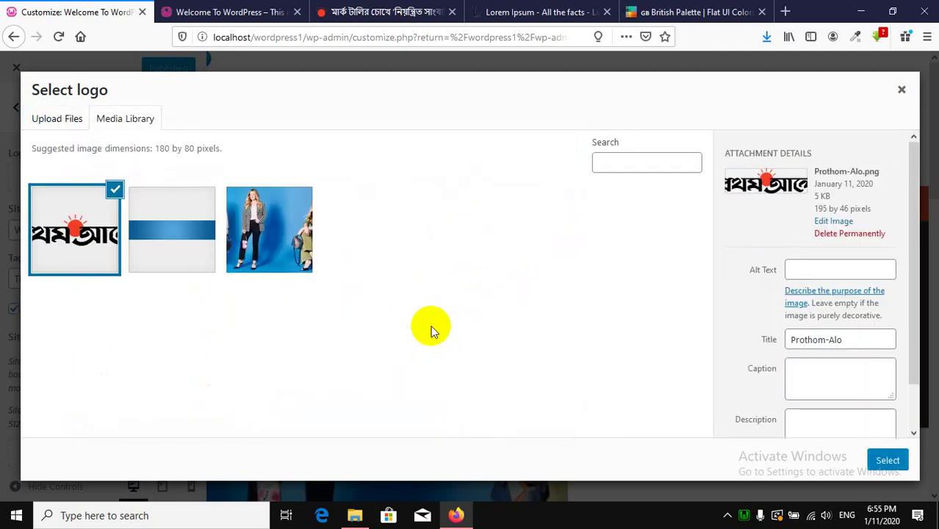
click(887, 461)
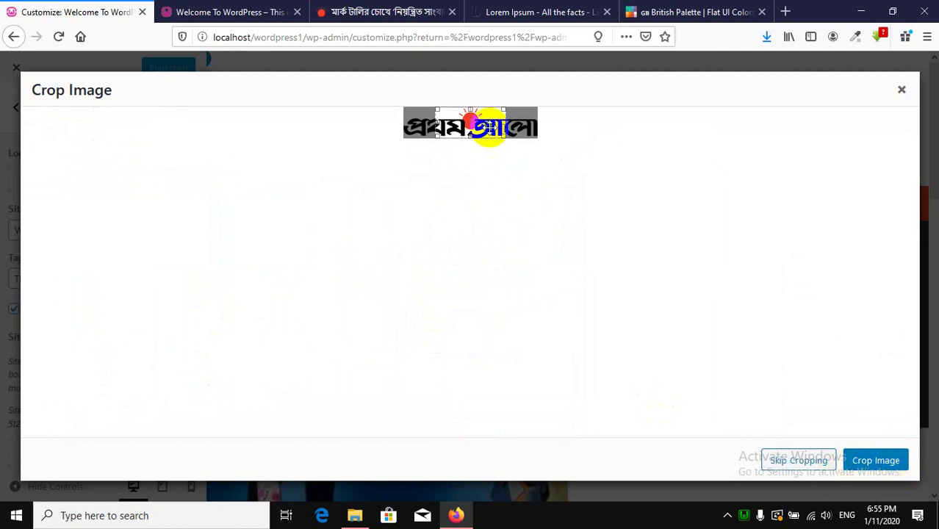
mouse_move(488, 129)
mouse_down()
mouse_move(468, 128)
mouse_move(497, 133)
mouse_move(482, 129)
mouse_up()
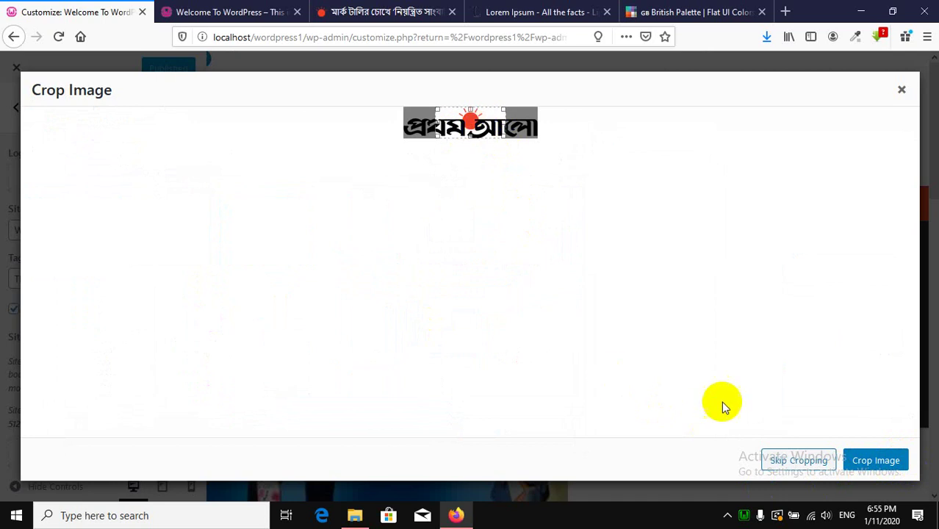
click(799, 461)
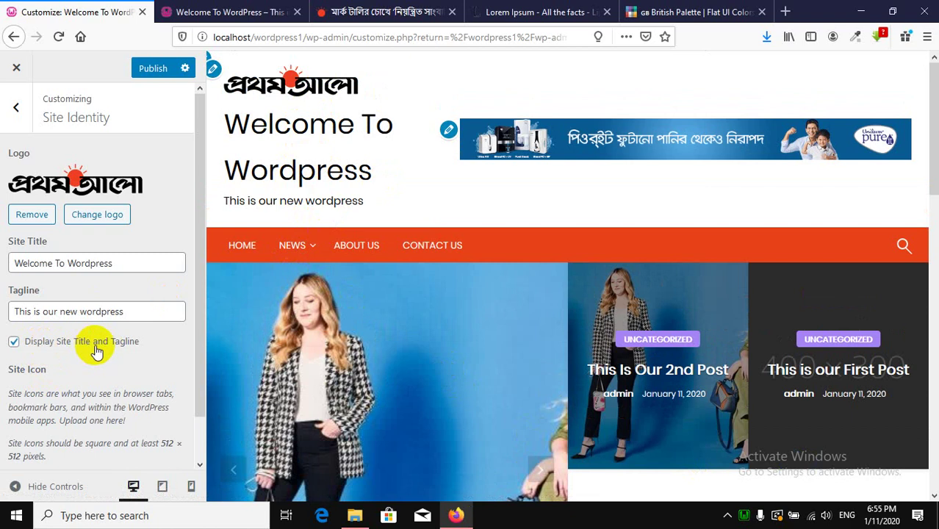
click(24, 343)
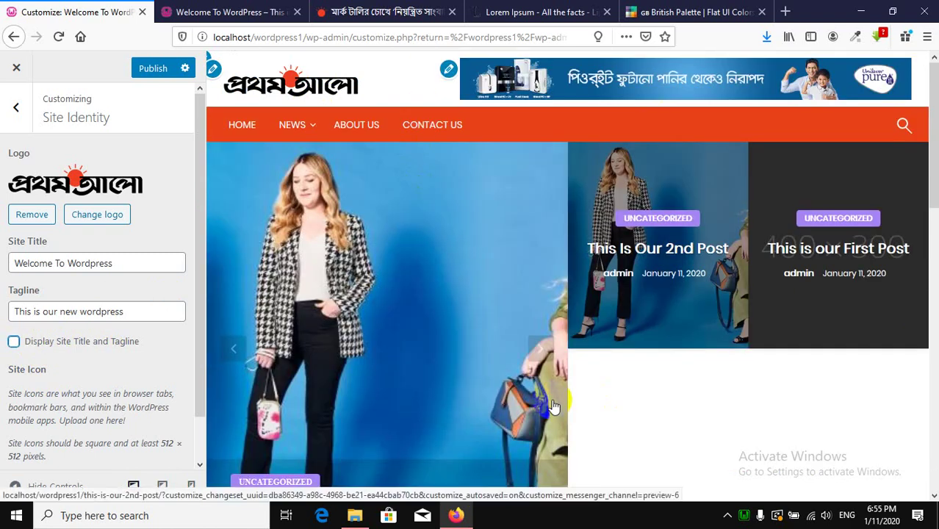
scroll(119, 366, down, 1)
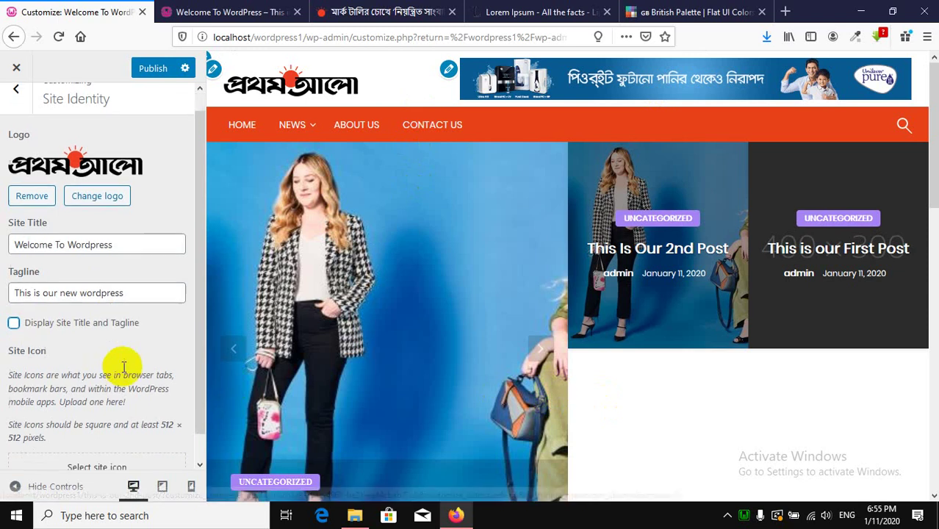
scroll(141, 325, up, 1)
scroll(142, 330, down, 1)
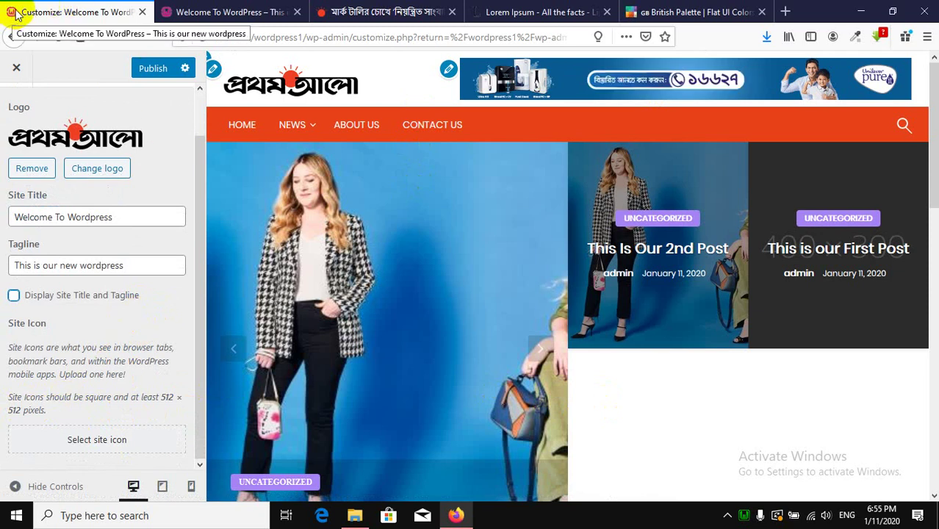
Make a cropped square of the Prothom-Alo image the site icon and publish the changes.
click(99, 435)
click(44, 211)
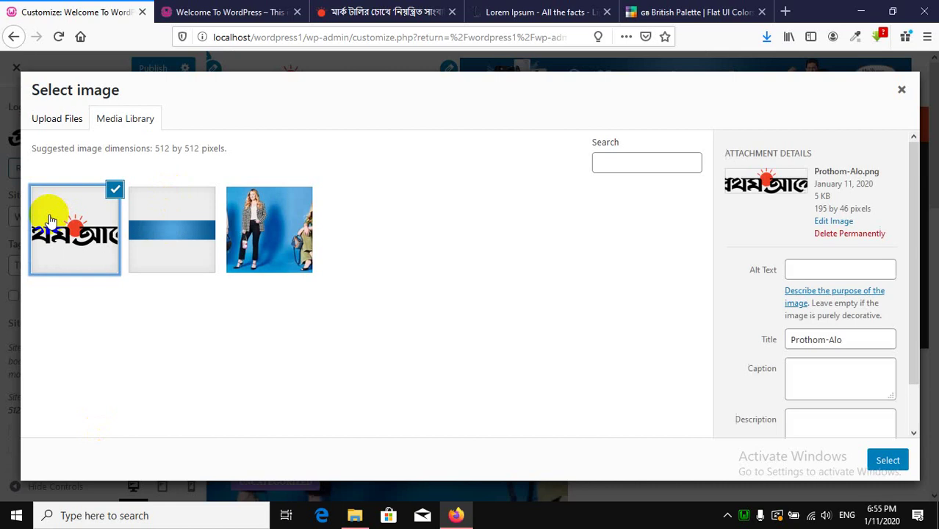
click(888, 463)
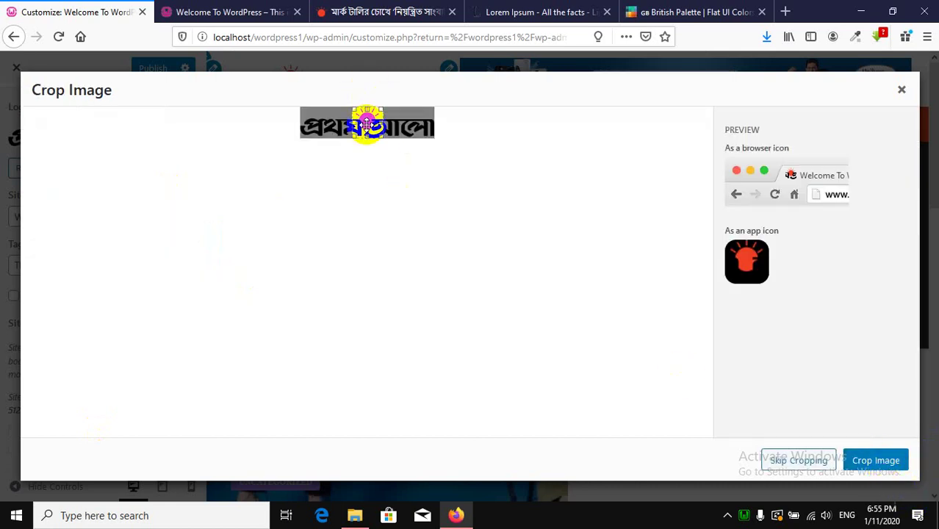
click(874, 463)
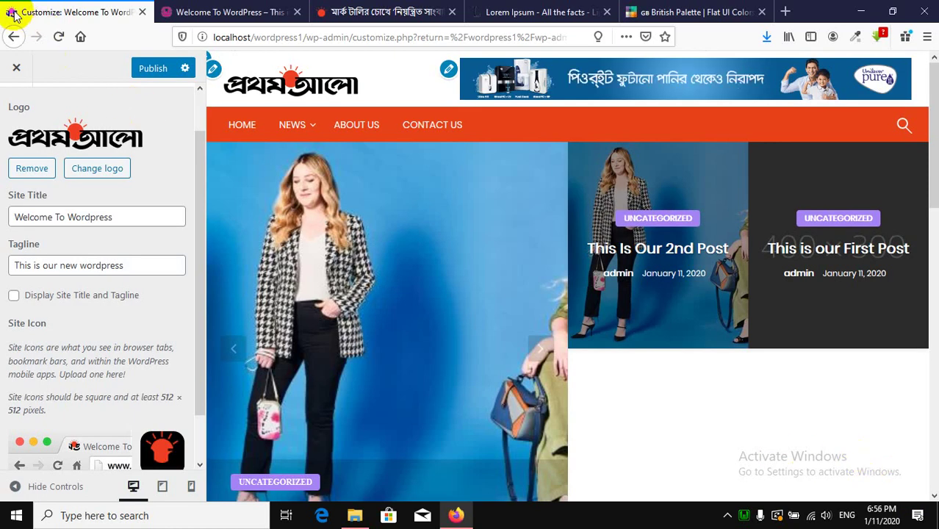
click(150, 68)
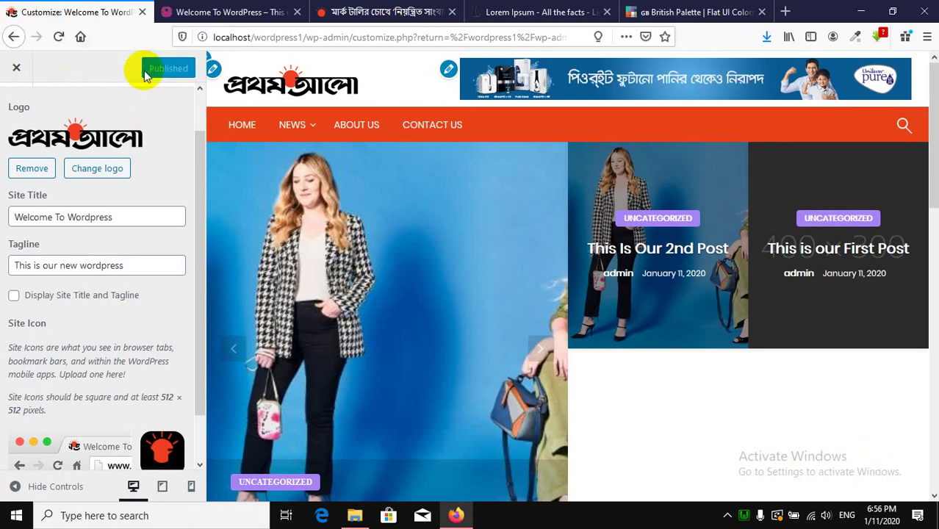
click(193, 11)
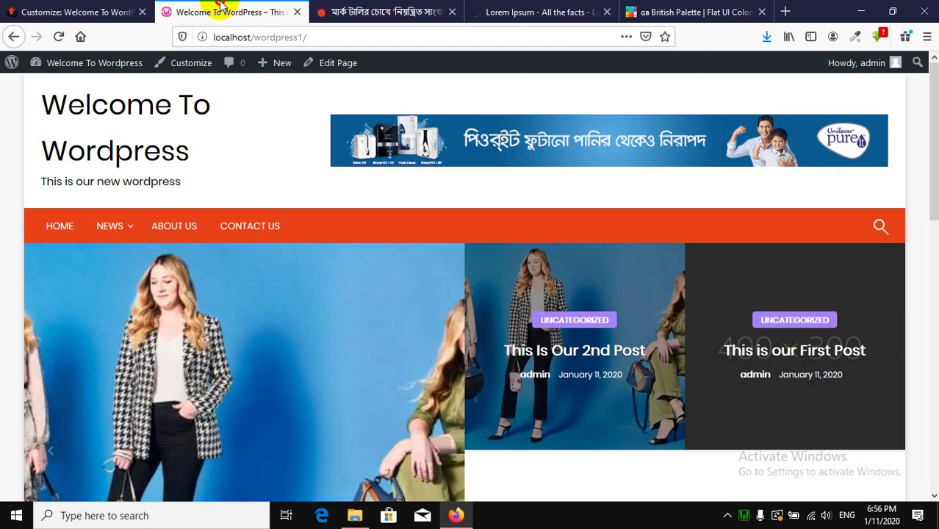
Reload the front page to show the new logo, then return to the main customizer list.
click(59, 37)
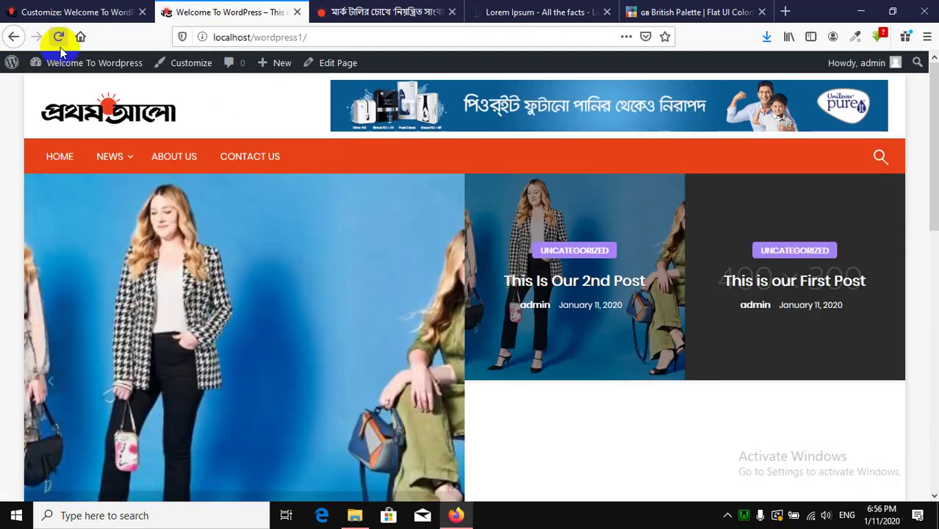
scroll(536, 395, down, 10)
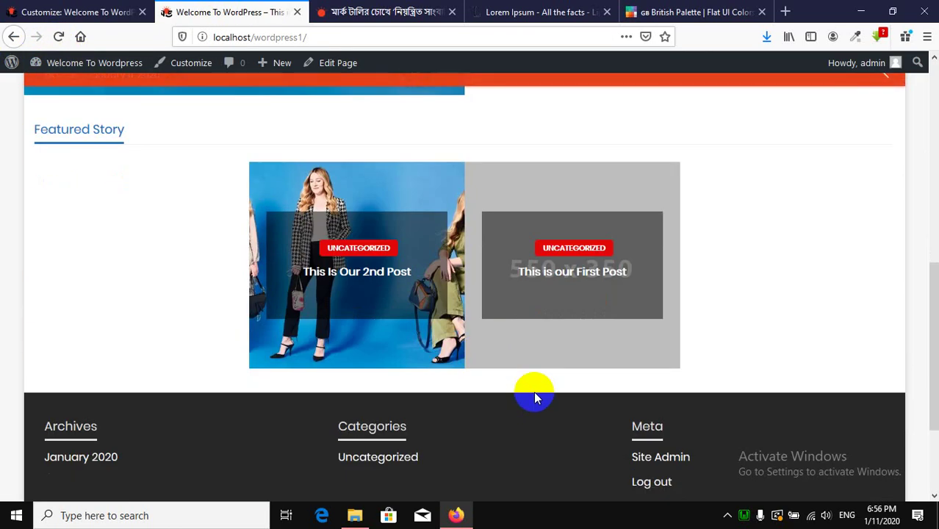
scroll(535, 397, up, 10)
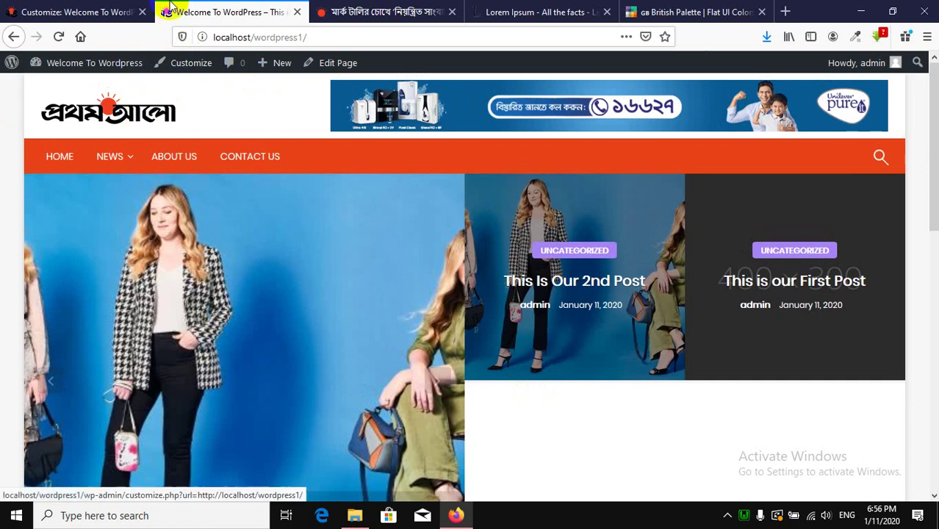
click(67, 12)
scroll(74, 184, up, 1)
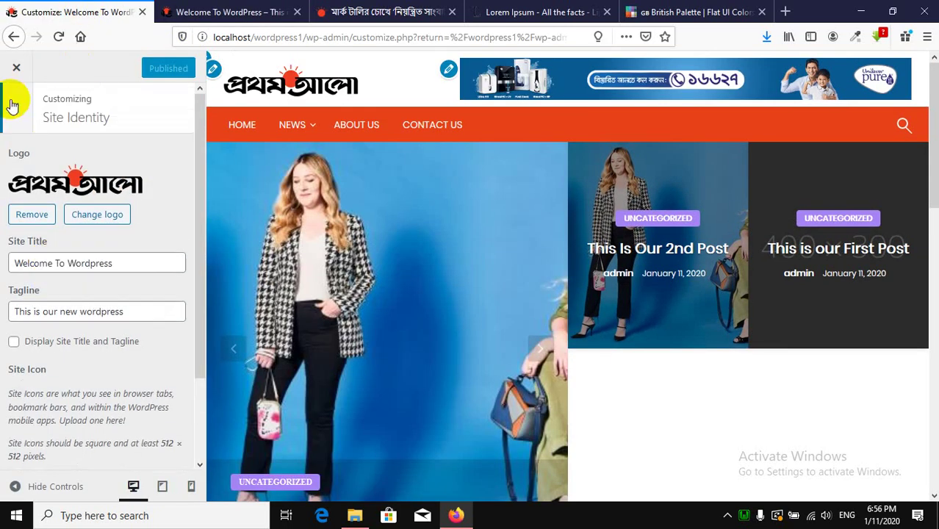
click(11, 105)
scroll(110, 332, down, 1)
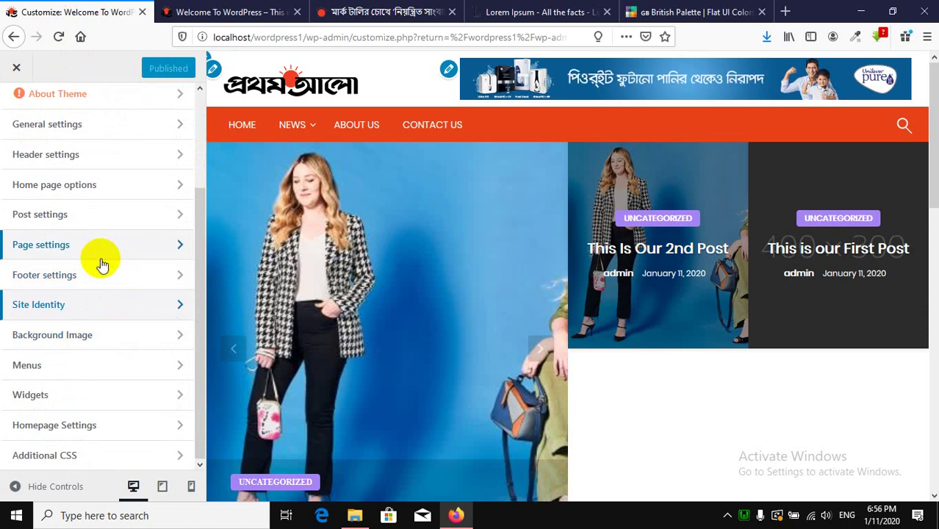
scroll(102, 264, up, 3)
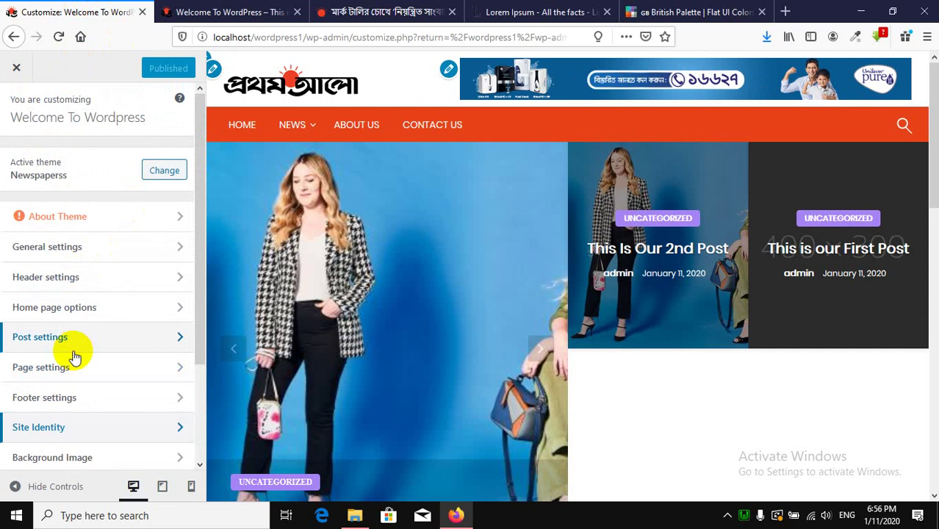
Scroll the live front page to review the logo, orange menu and 2nd Post slide.
click(214, 9)
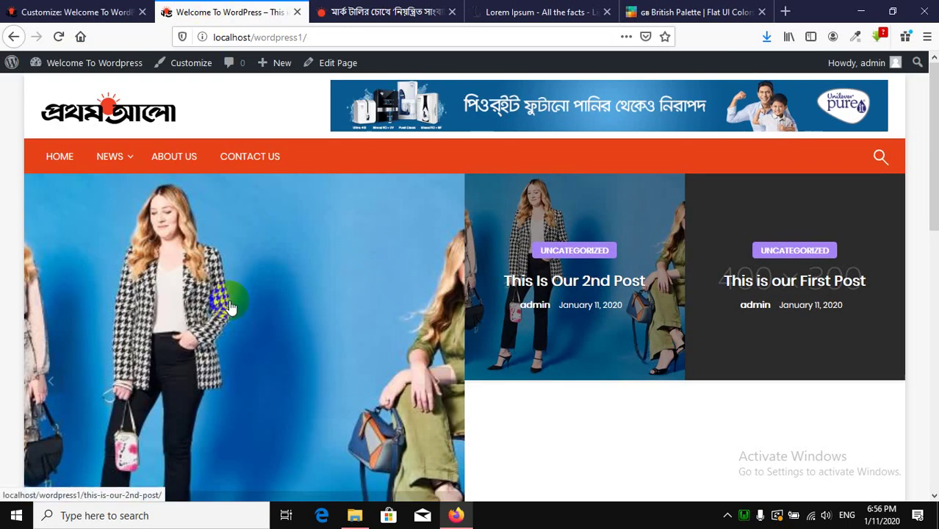
scroll(213, 249, down, 3)
scroll(209, 249, up, 3)
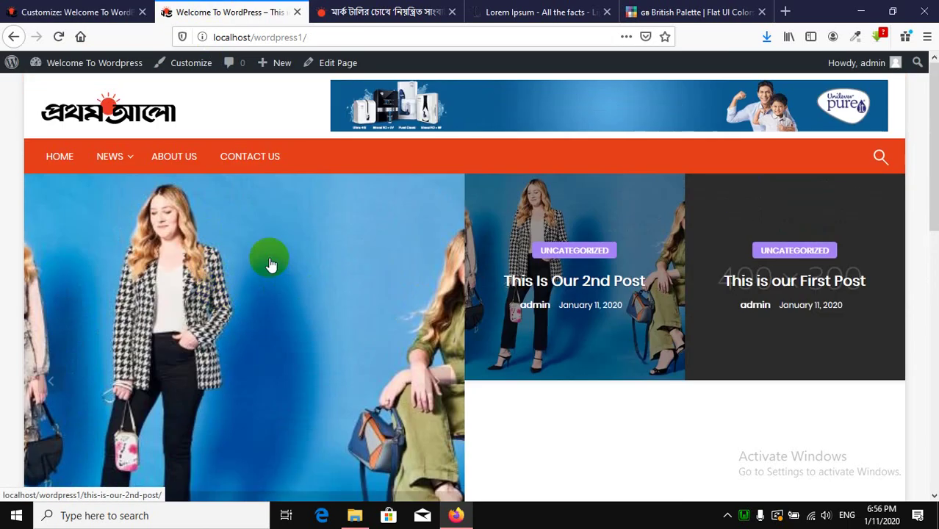
scroll(257, 287, down, 1)
scroll(221, 242, up, 1)
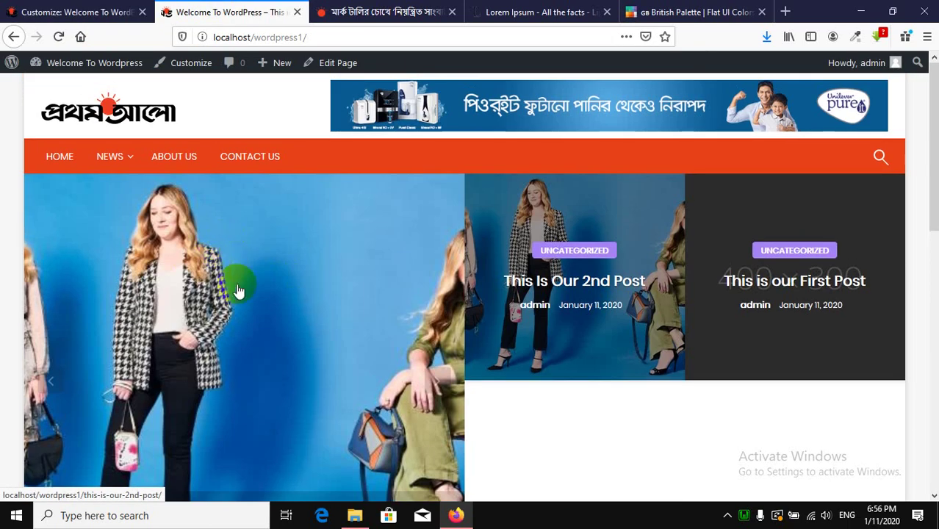
scroll(216, 333, down, 2)
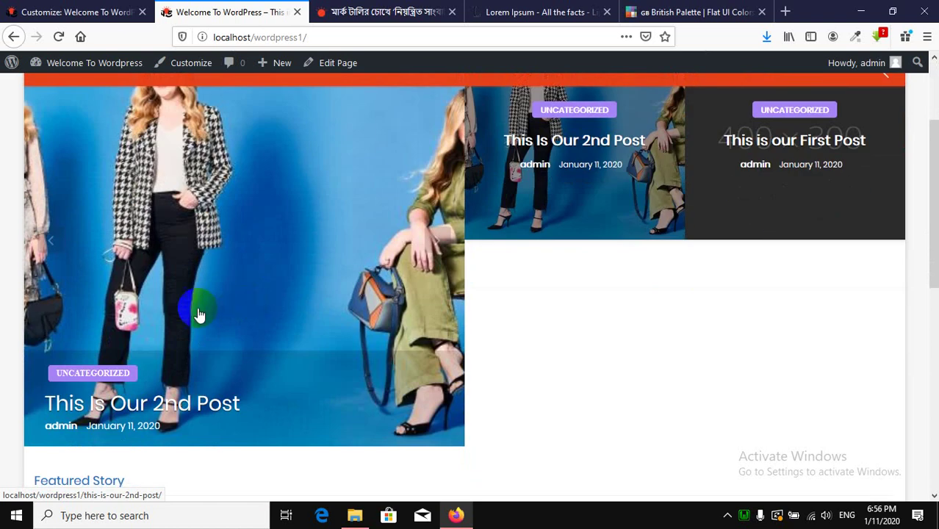
scroll(305, 284, up, 1)
Open 'This Is Our 2nd Post' from All Posts in the block editor.
click(74, 12)
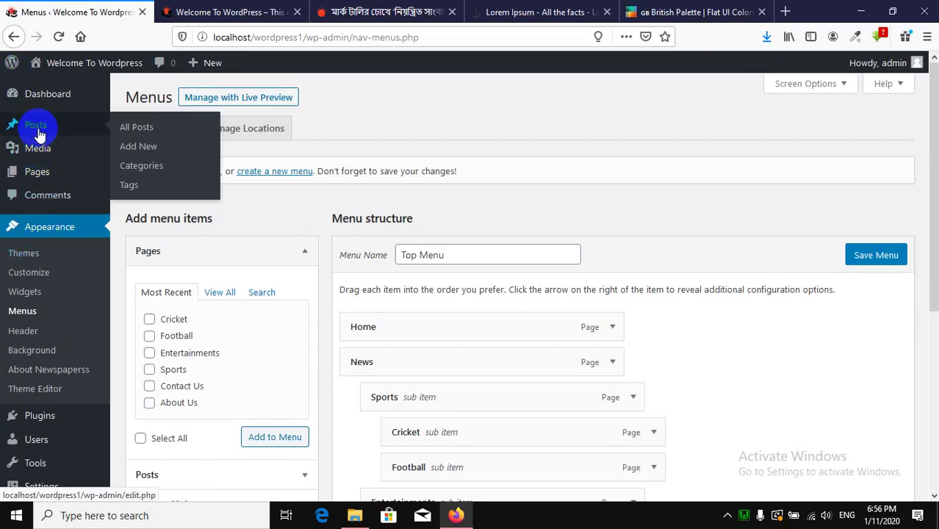
click(141, 127)
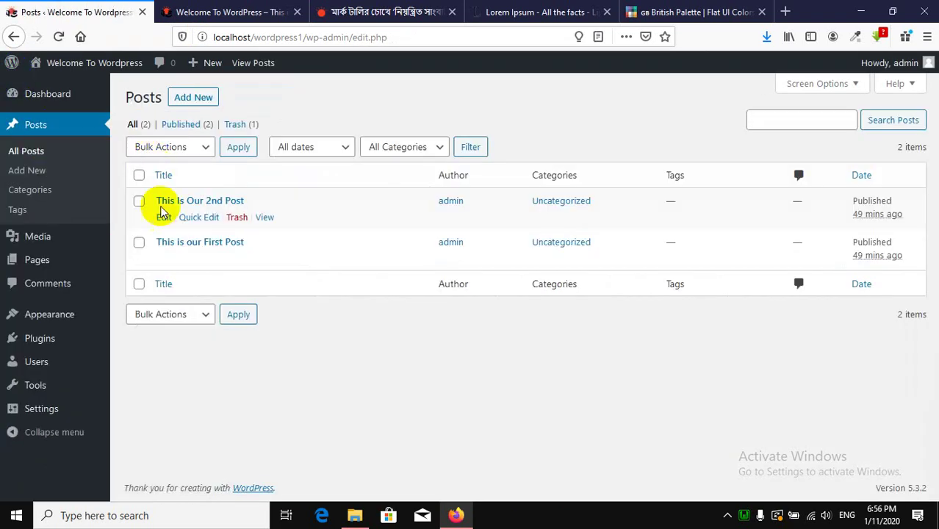
click(209, 205)
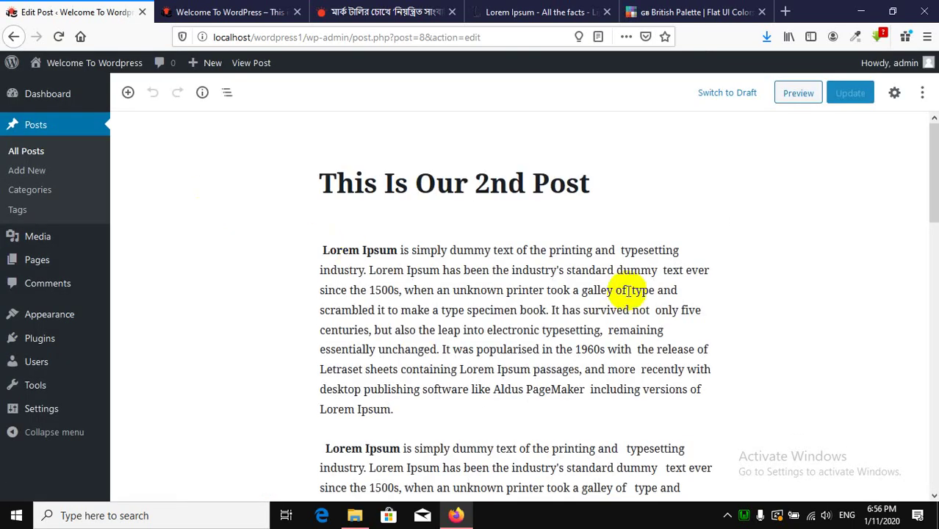
Select the post's first paragraph block and toggle the settings sidebar open and closed.
scroll(534, 232, down, 3)
scroll(713, 241, up, 3)
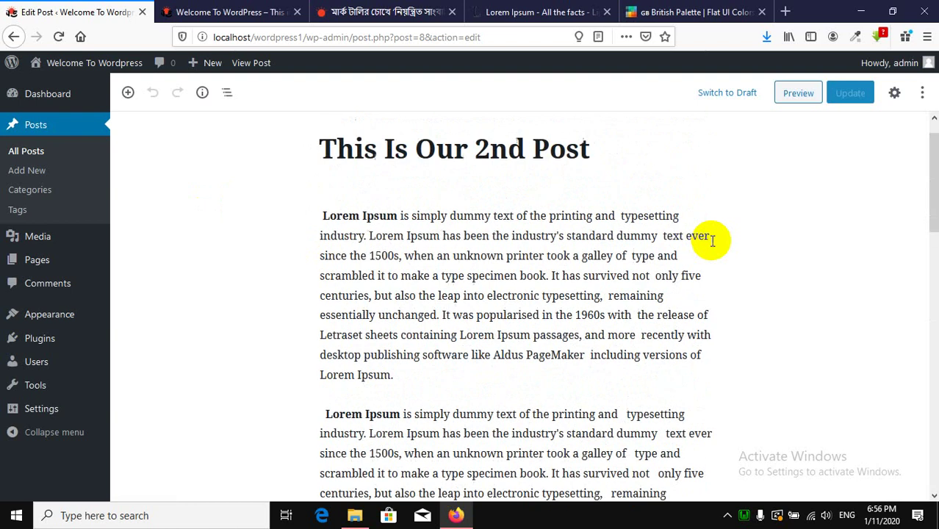
click(560, 245)
scroll(747, 263, down, 7)
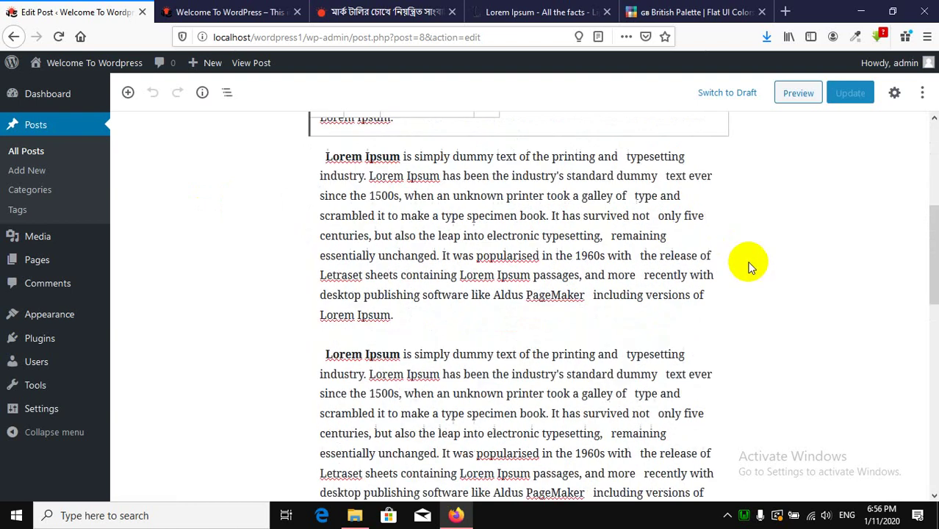
scroll(748, 266, up, 7)
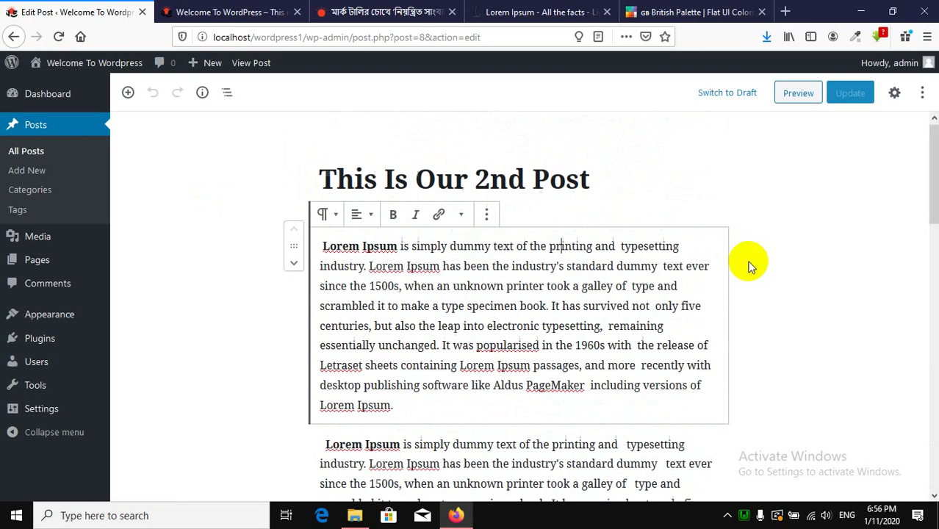
click(894, 93)
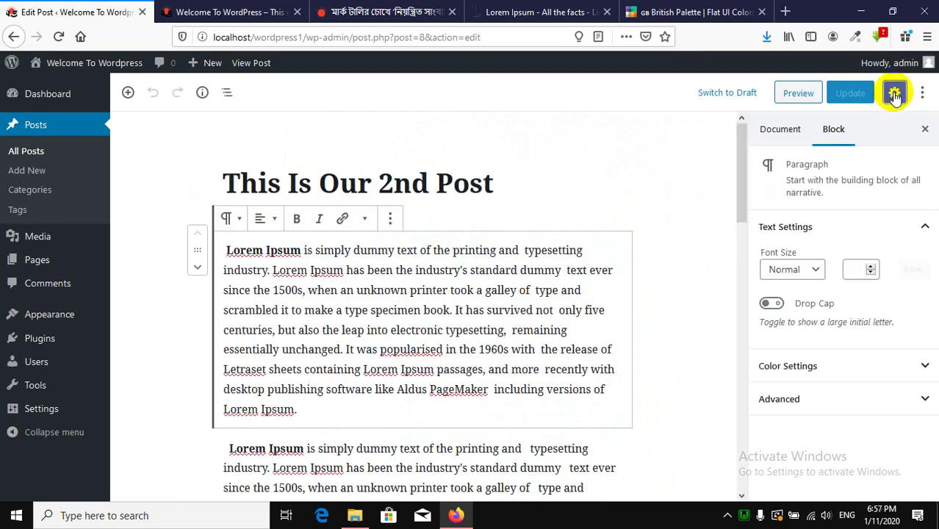
click(894, 94)
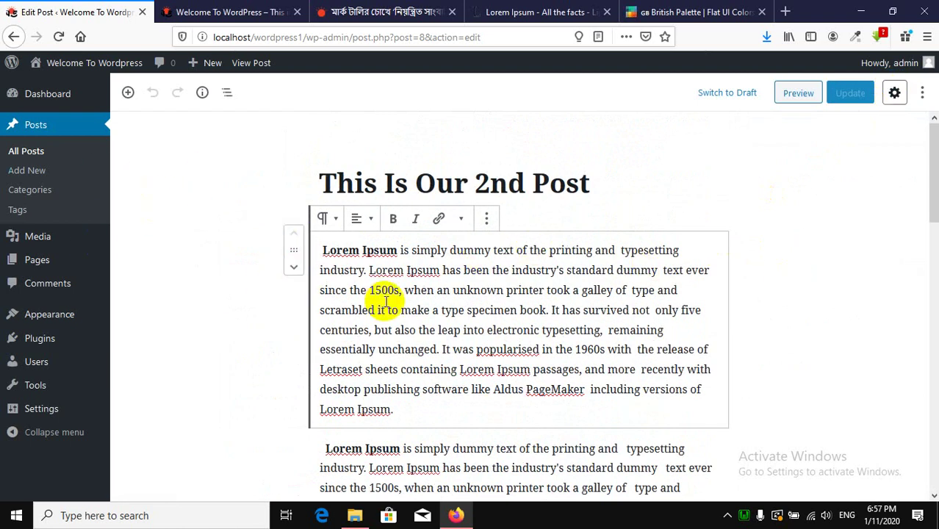
Click into the first paragraph and the title, then show the post's Document settings.
click(477, 330)
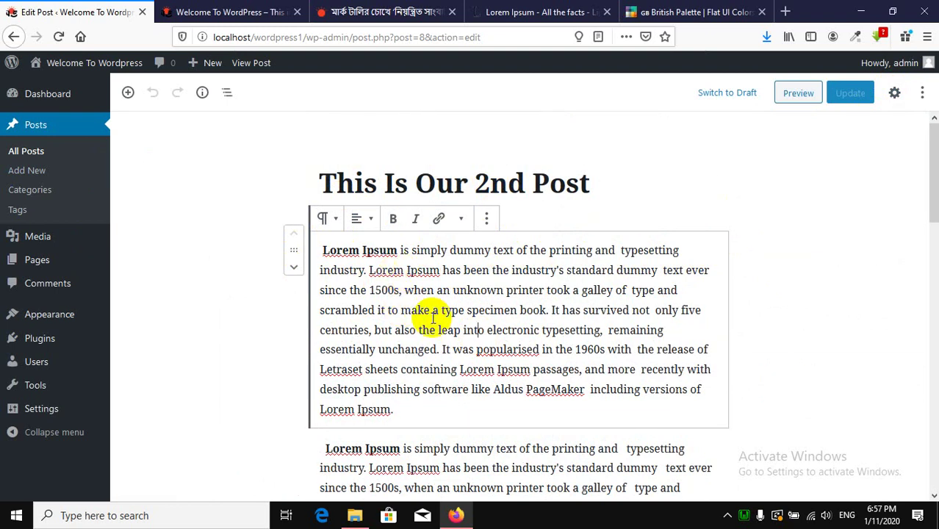
scroll(381, 363, down, 3)
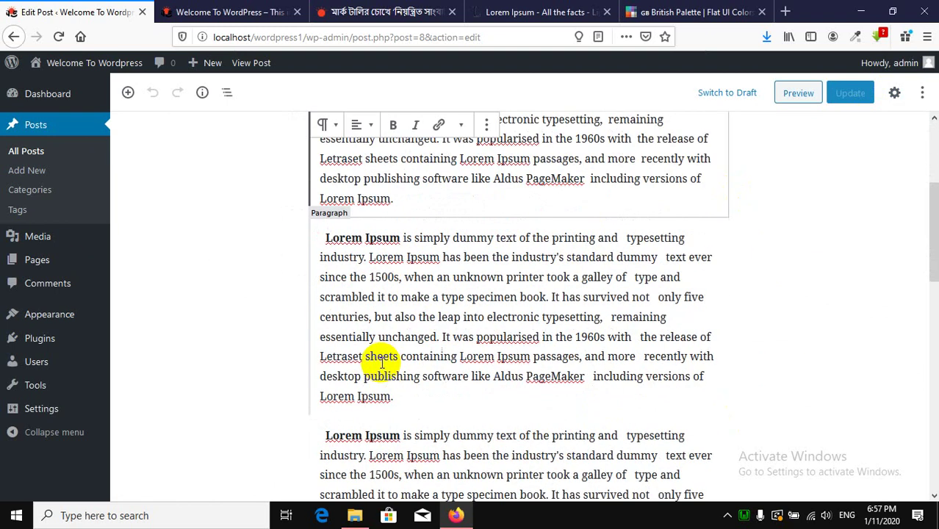
scroll(450, 345, up, 3)
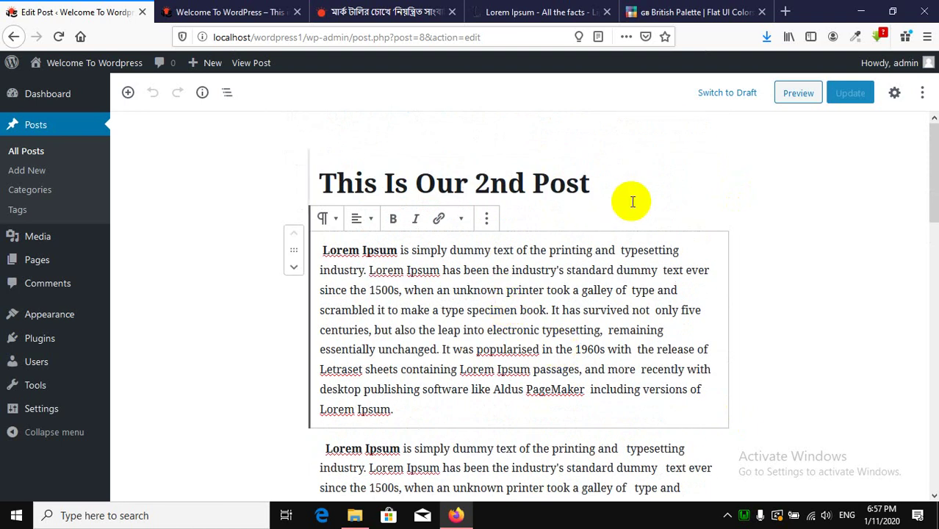
click(632, 201)
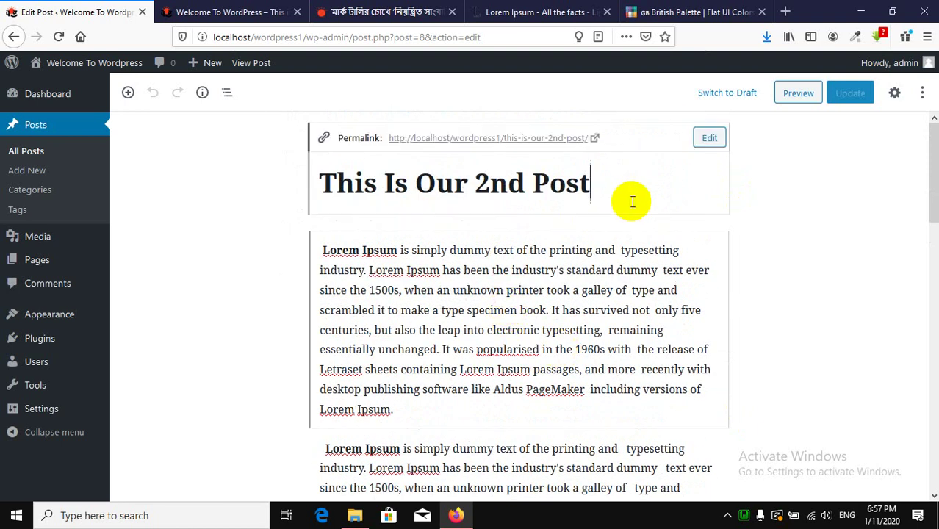
click(222, 321)
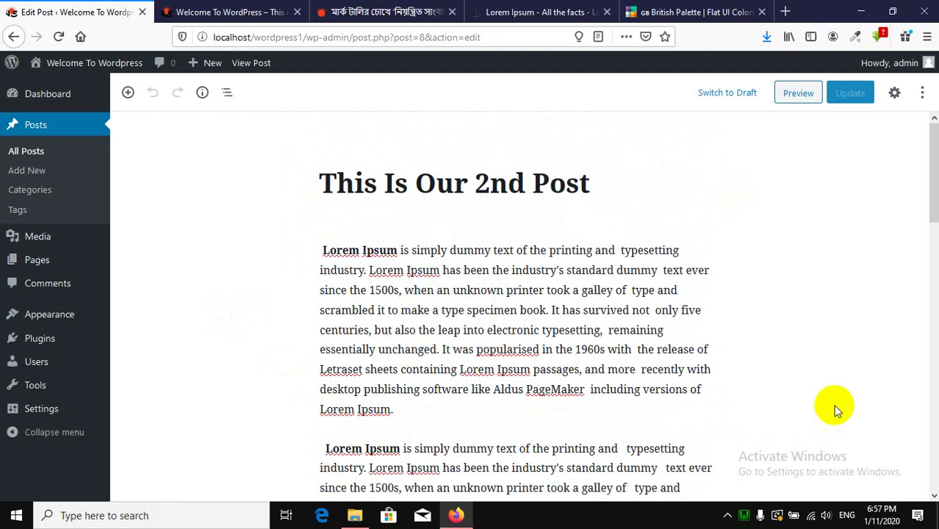
click(893, 93)
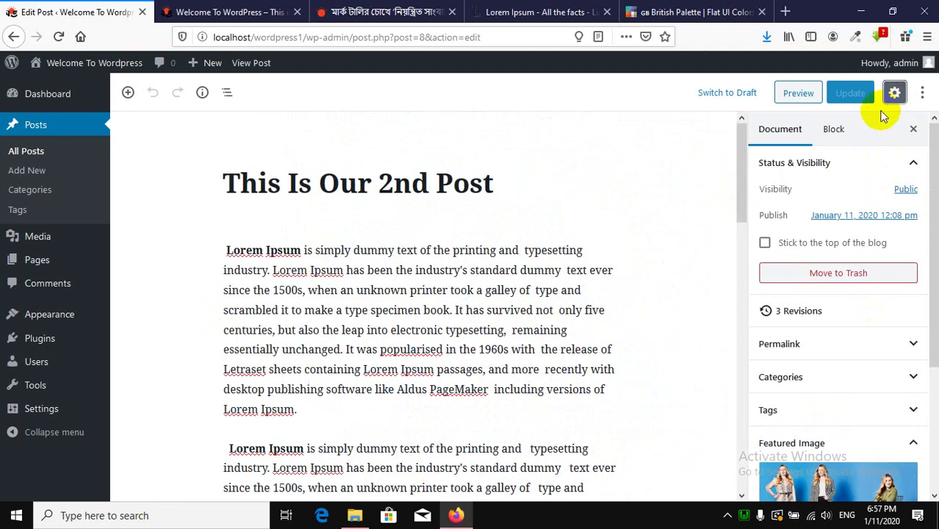
Inspect the featured image in the media library, then start a new browser tab.
scroll(875, 287, down, 5)
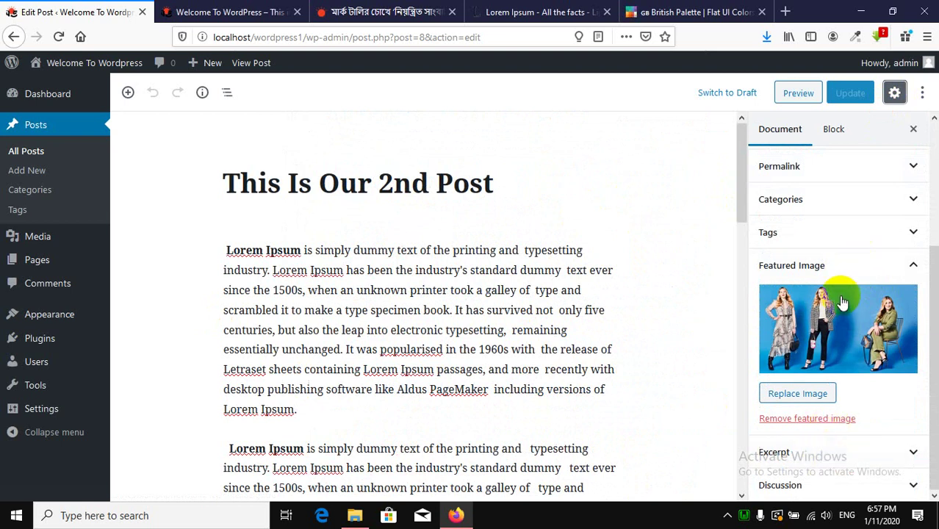
click(834, 323)
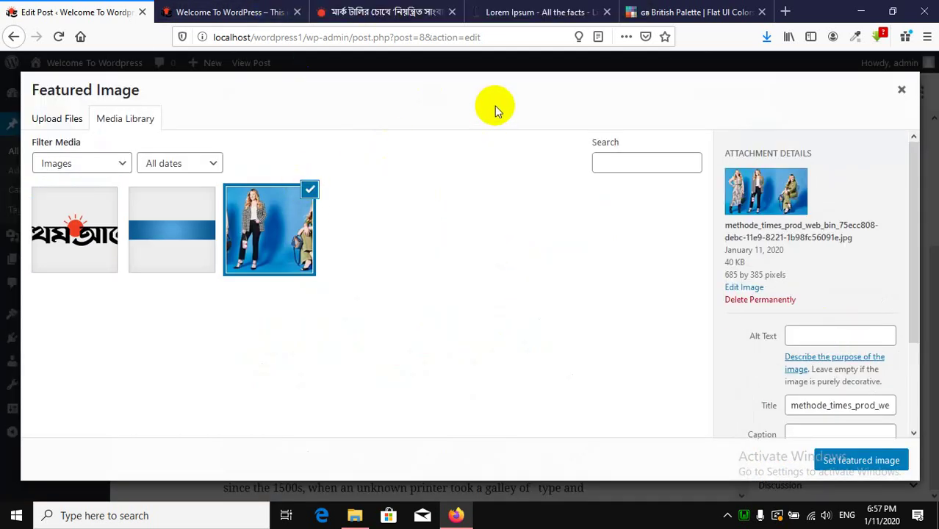
click(786, 10)
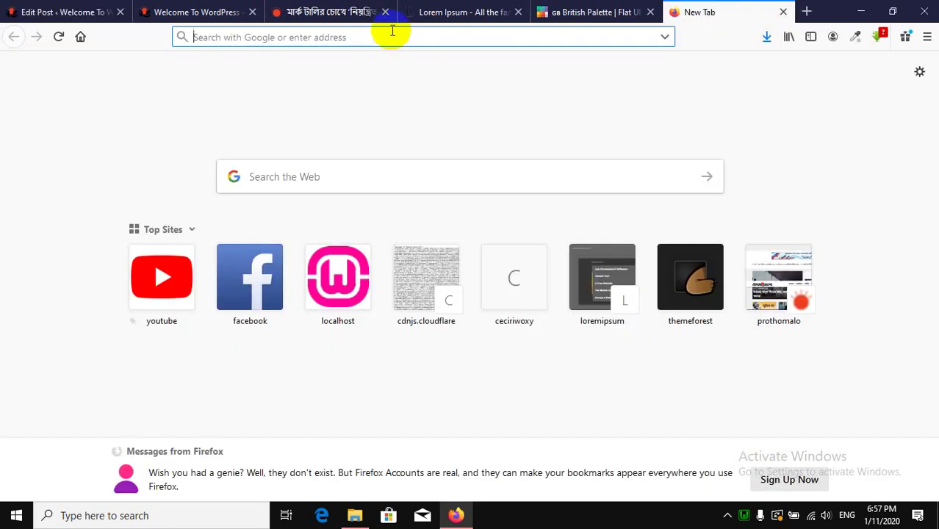
Try the pixel.com address, then load google.com in the new tab.
text(pixel)
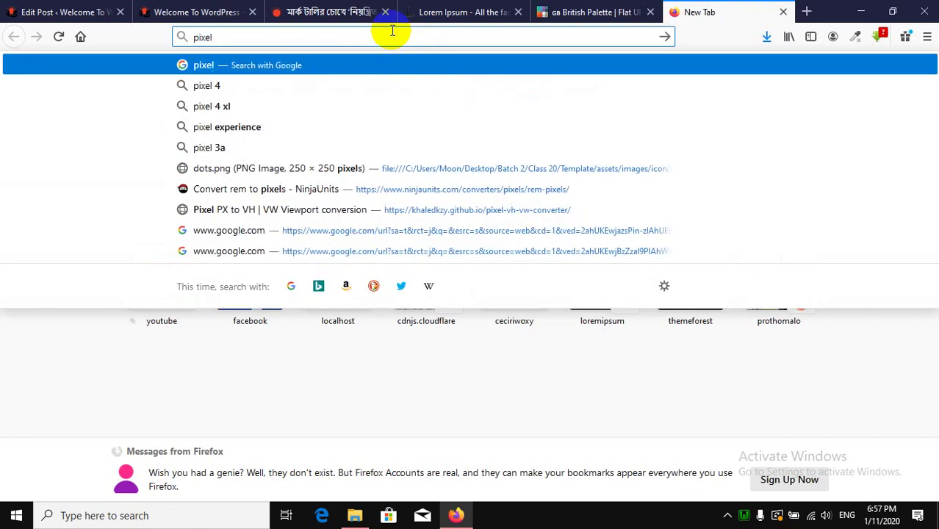
text(.com)
key(Return)
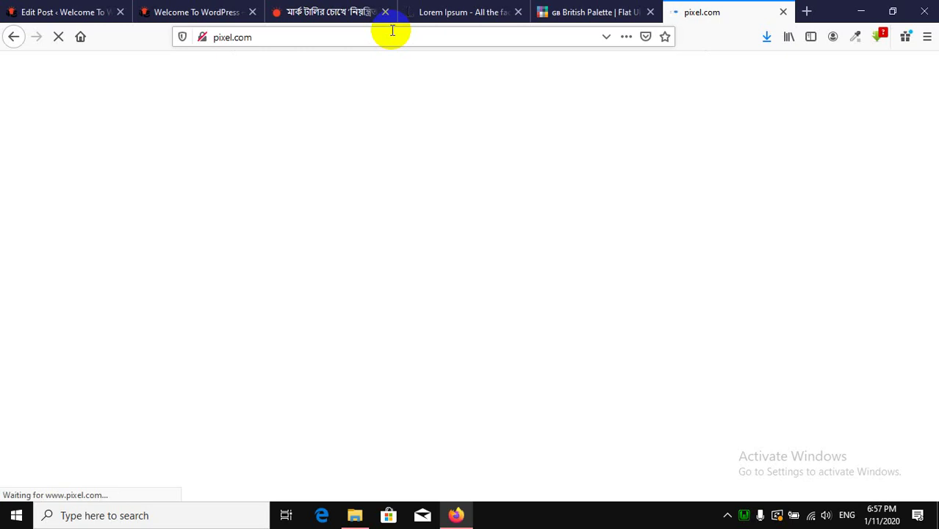
click(339, 38)
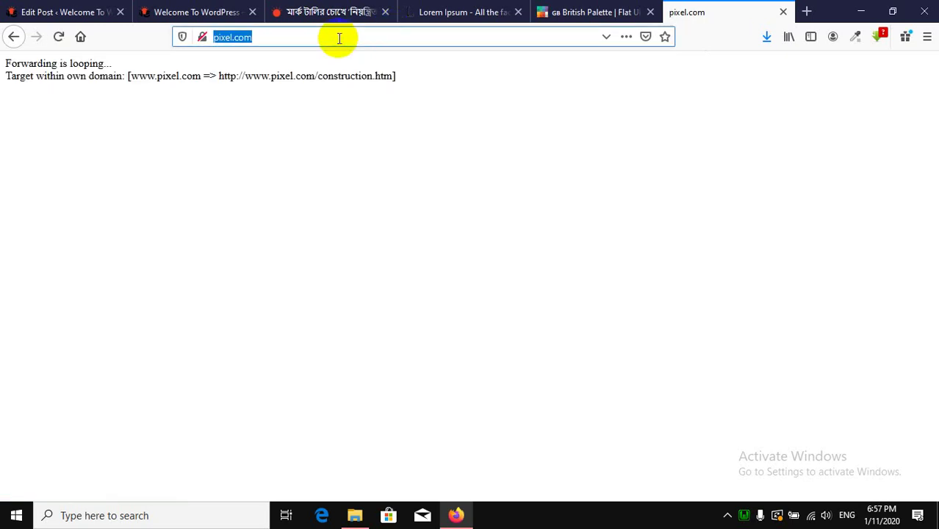
click(339, 38)
text(goo)
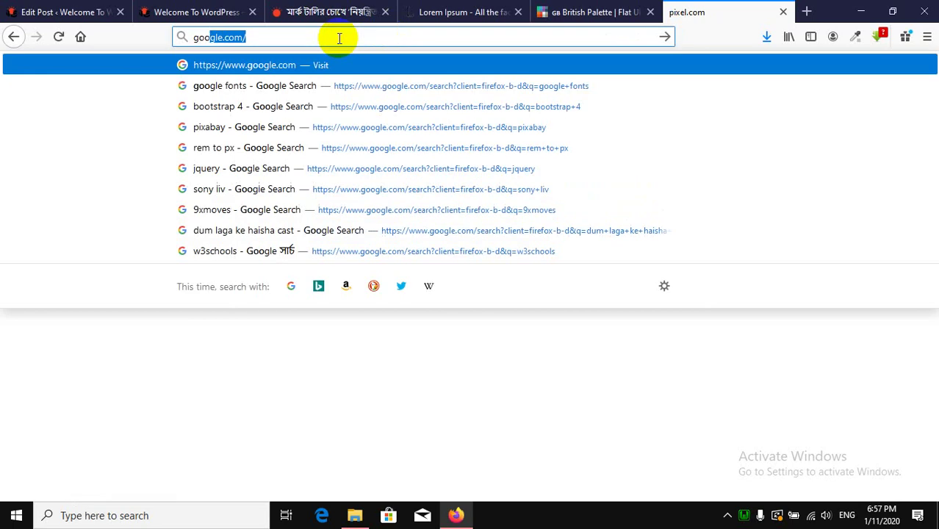
key(Return)
Search Google for 'pixabay' and open pixabay.com from the top result.
click(340, 38)
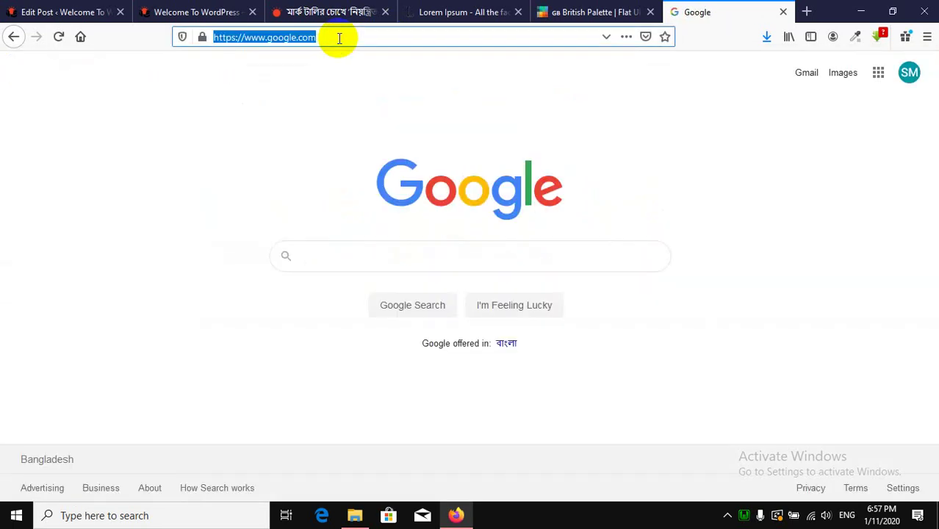
click(375, 259)
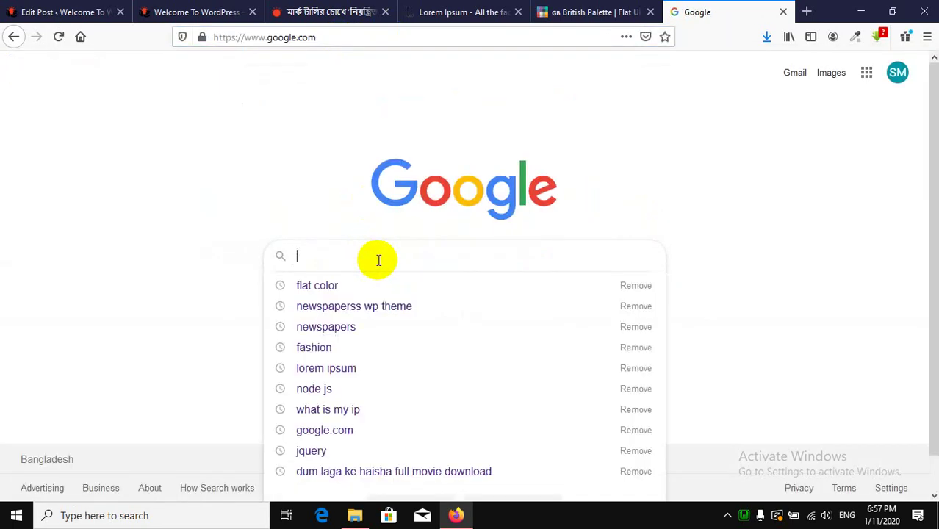
text(pix)
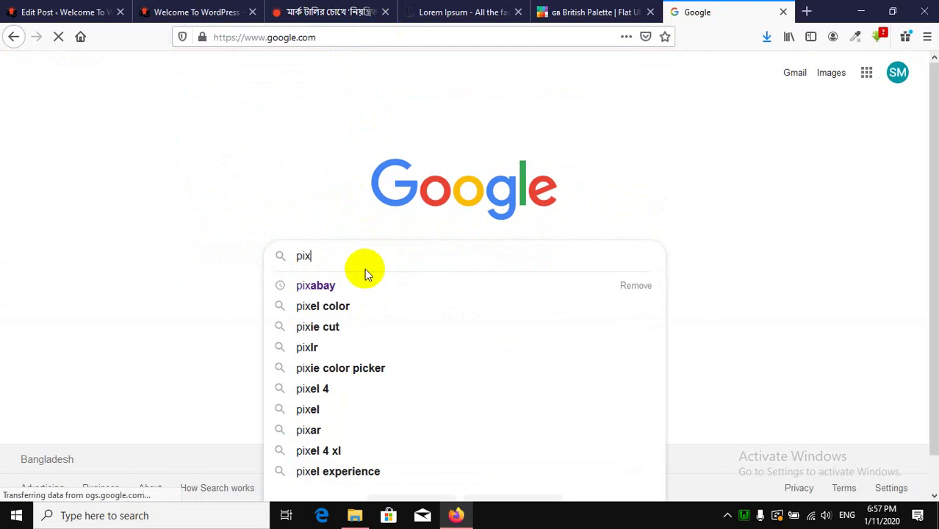
click(360, 289)
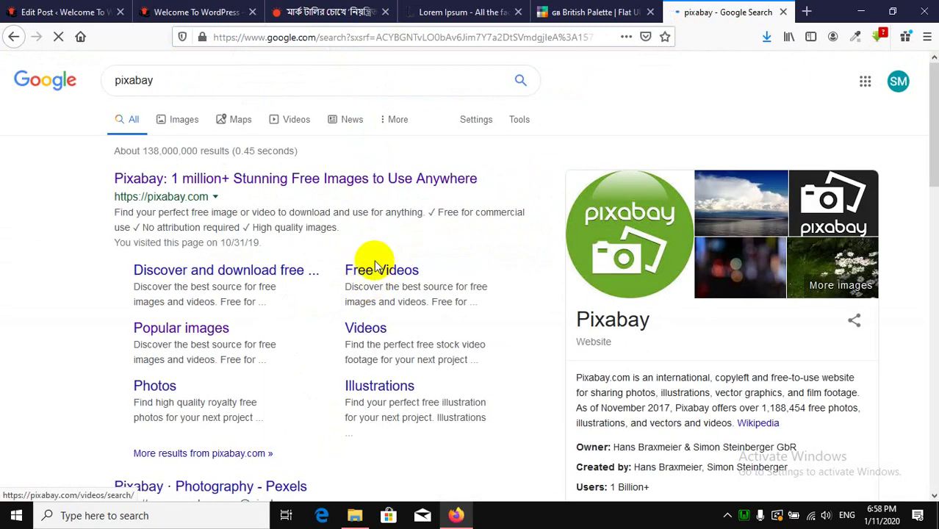
click(267, 186)
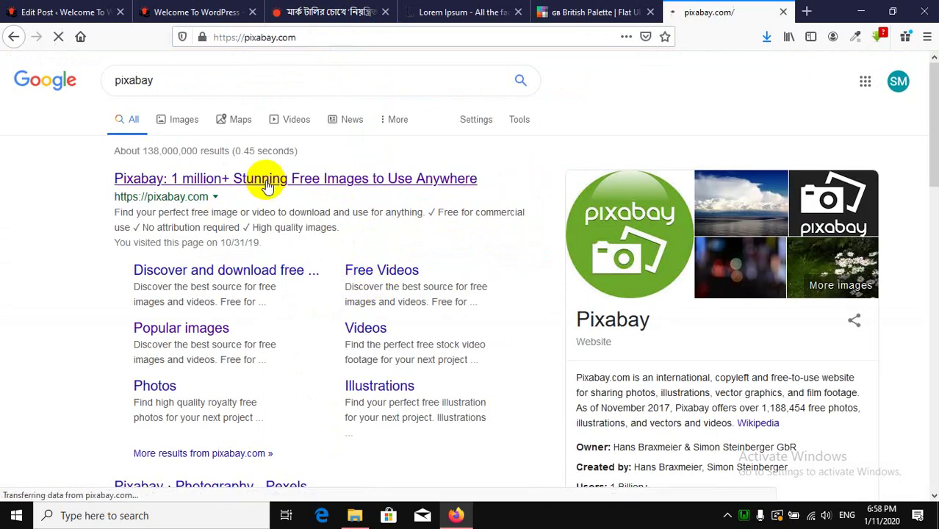
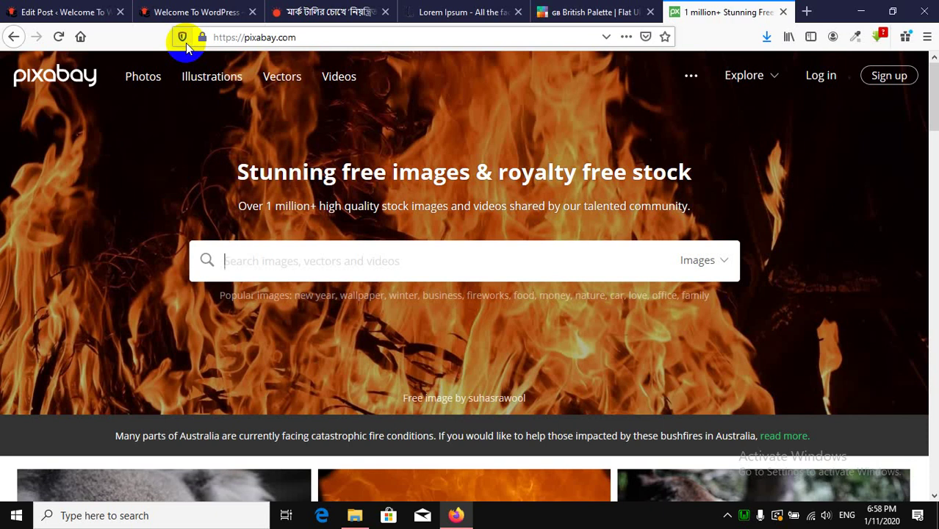
Search Pixabay for 'fashion' and browse the 22,365 free fashion image results.
scroll(300, 263, down, 5)
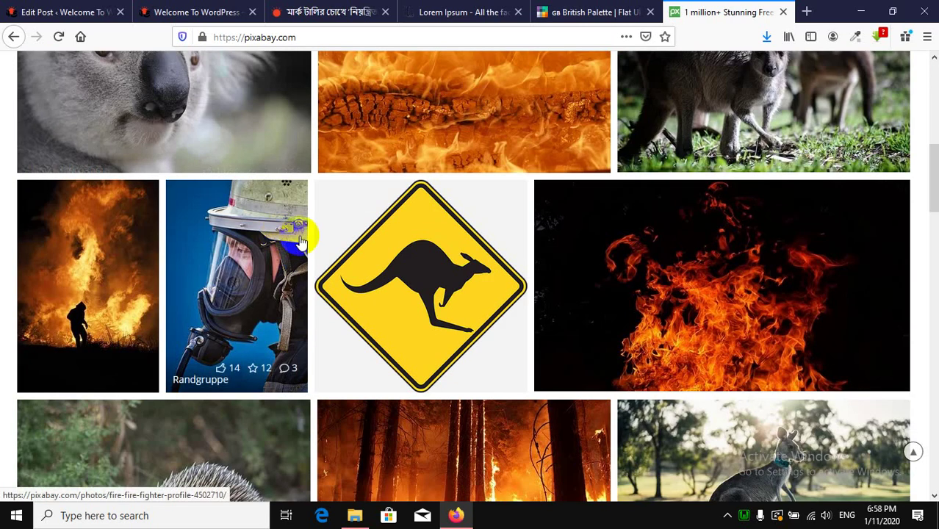
scroll(327, 242, up, 6)
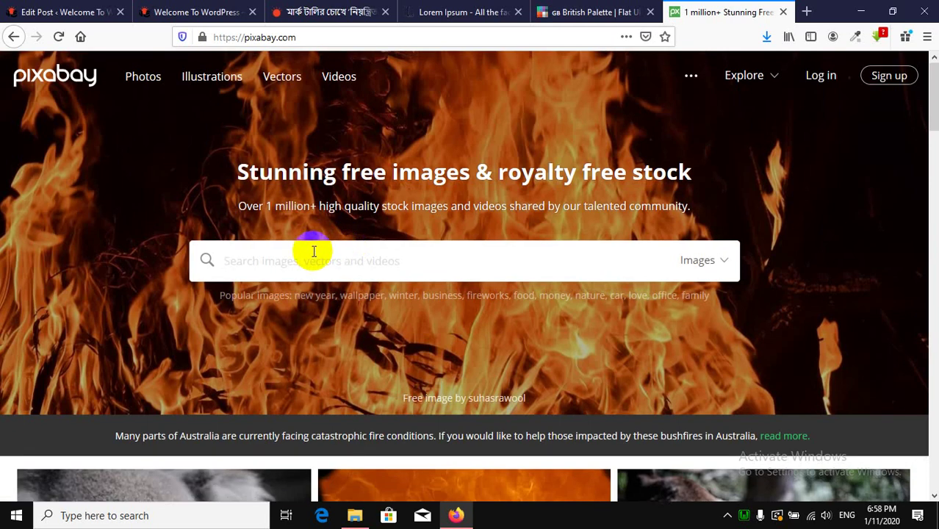
text(fashion)
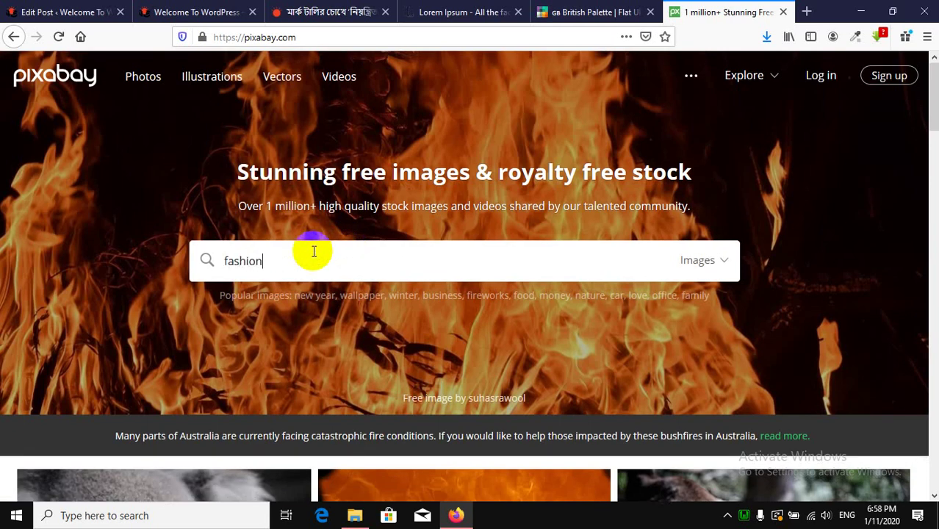
key(Return)
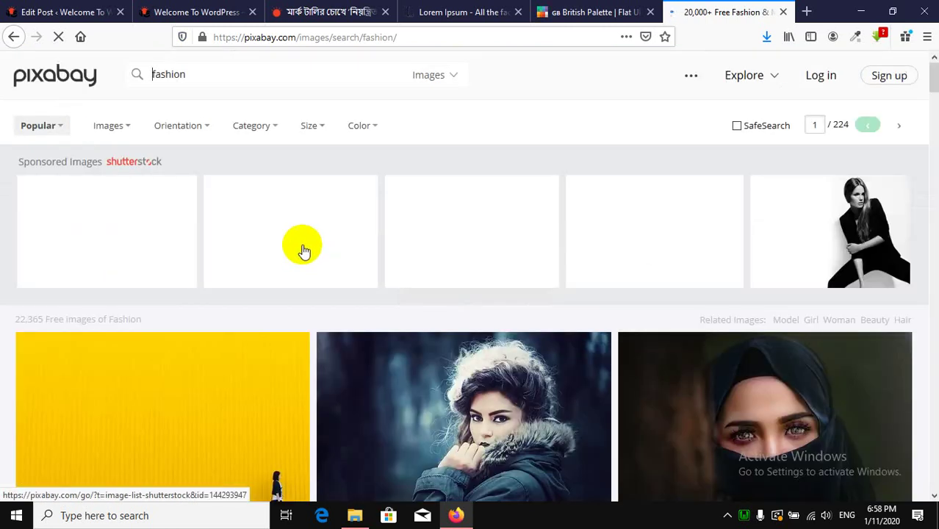
scroll(466, 287, down, 5)
scroll(436, 209, down, 5)
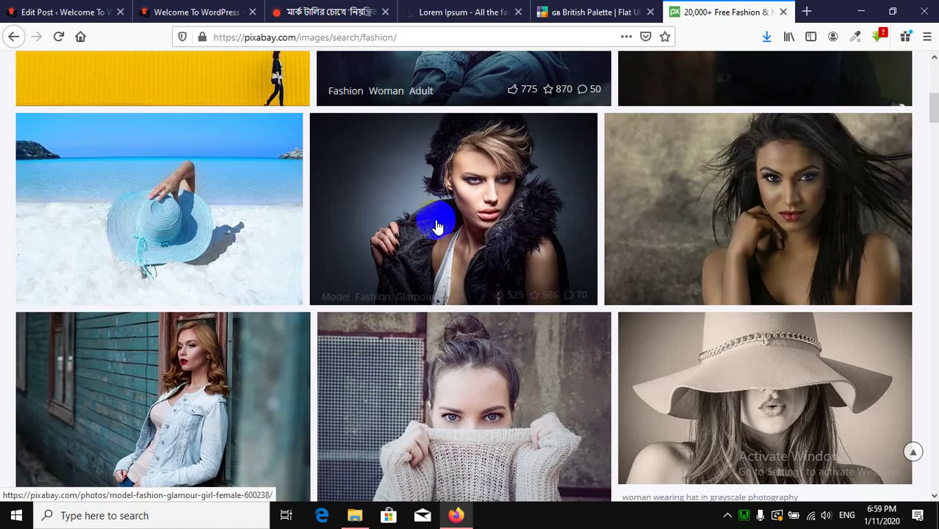
Open the fur-collared model photo's page in a new tab.
right_click(475, 208)
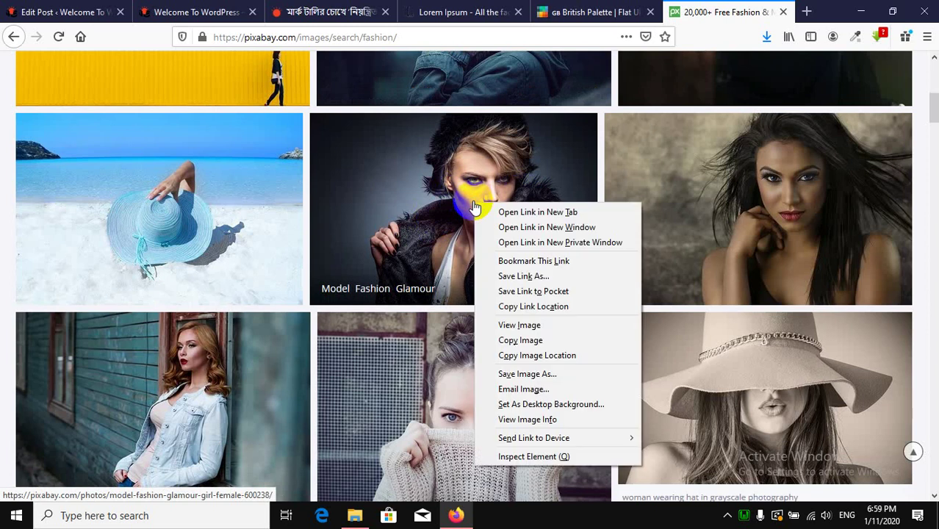
click(527, 213)
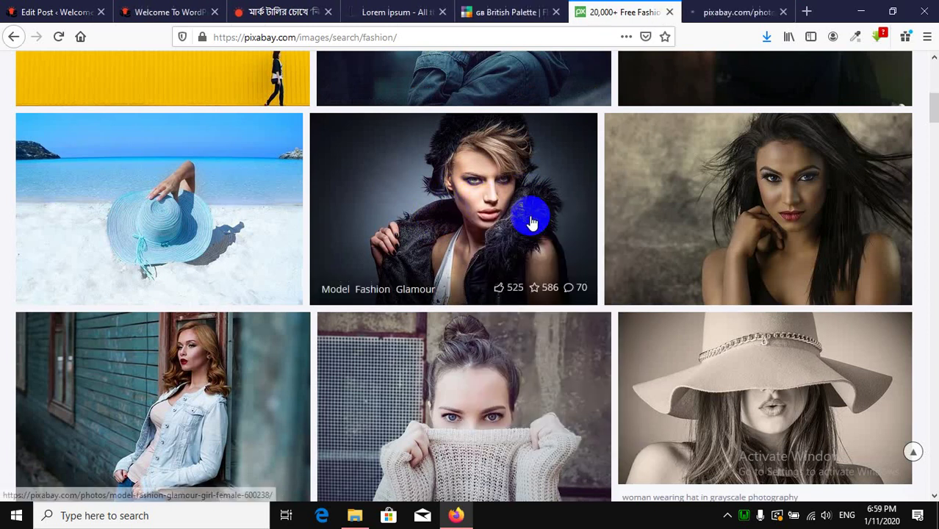
click(718, 16)
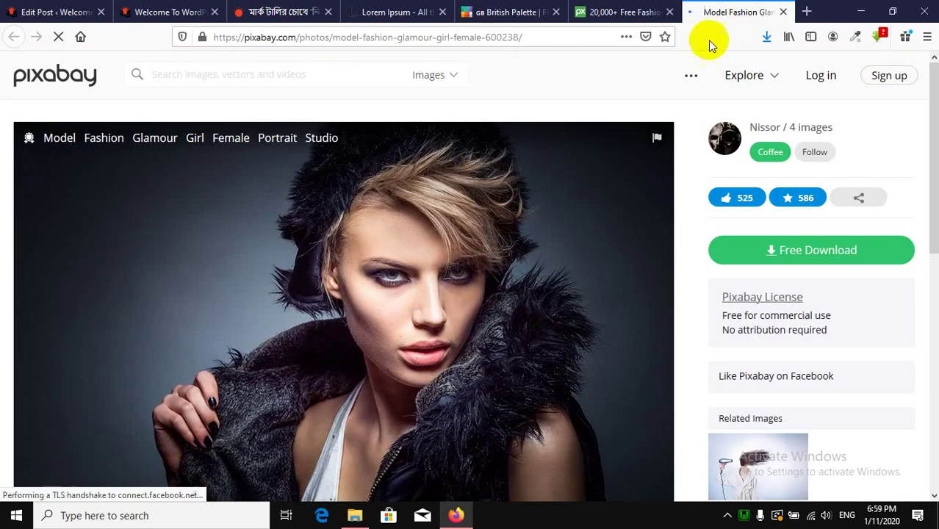
Download the photo at 1920×1281, saving it as model-600238_1920.jpg.
click(816, 264)
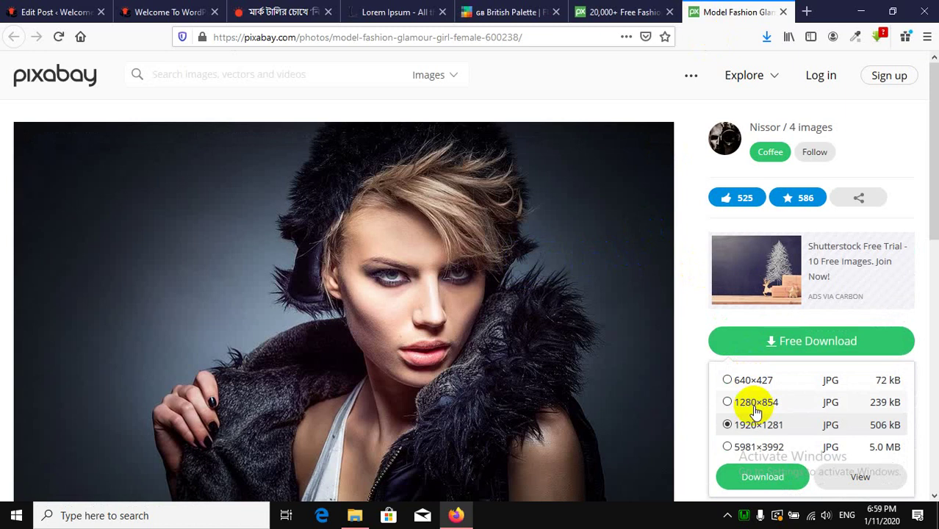
click(749, 478)
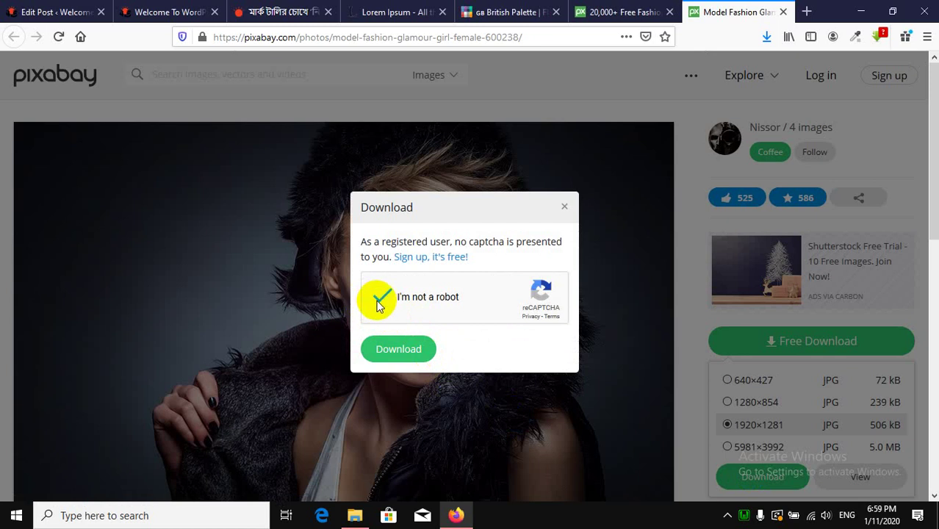
click(406, 351)
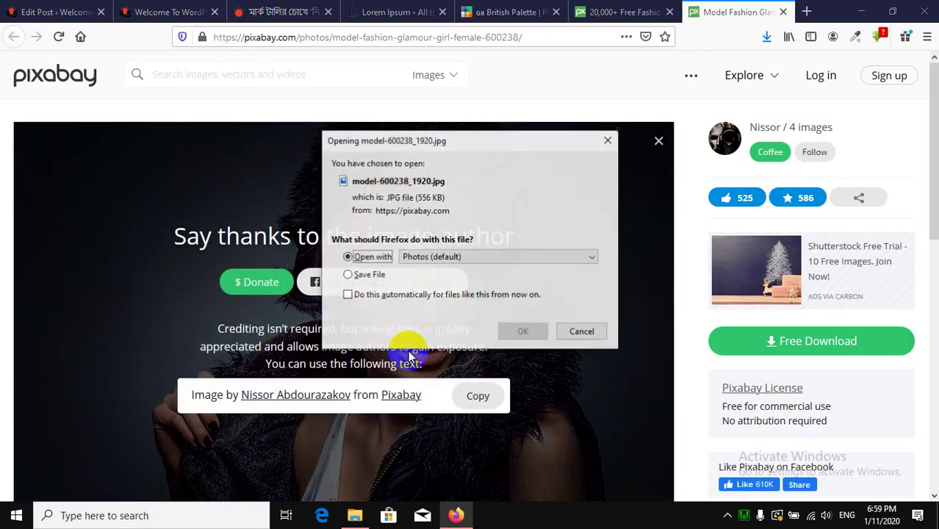
click(397, 276)
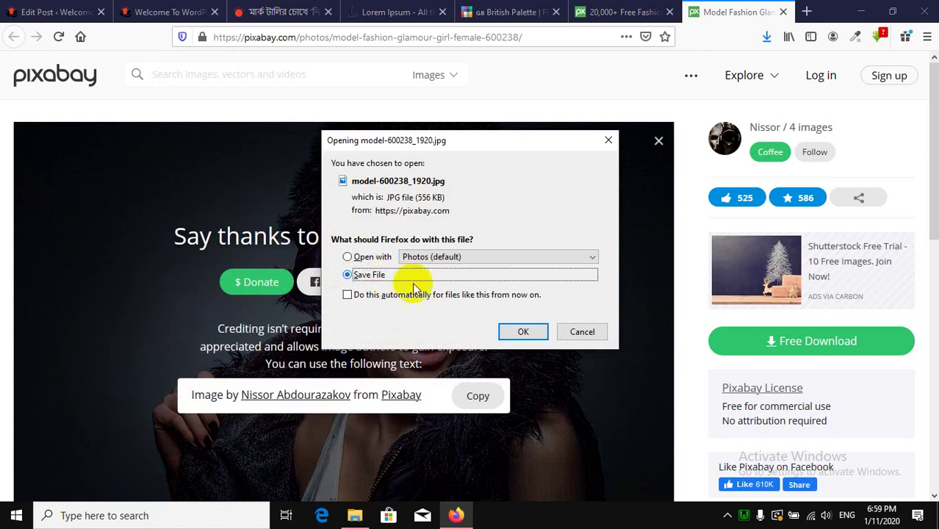
click(507, 330)
click(55, 12)
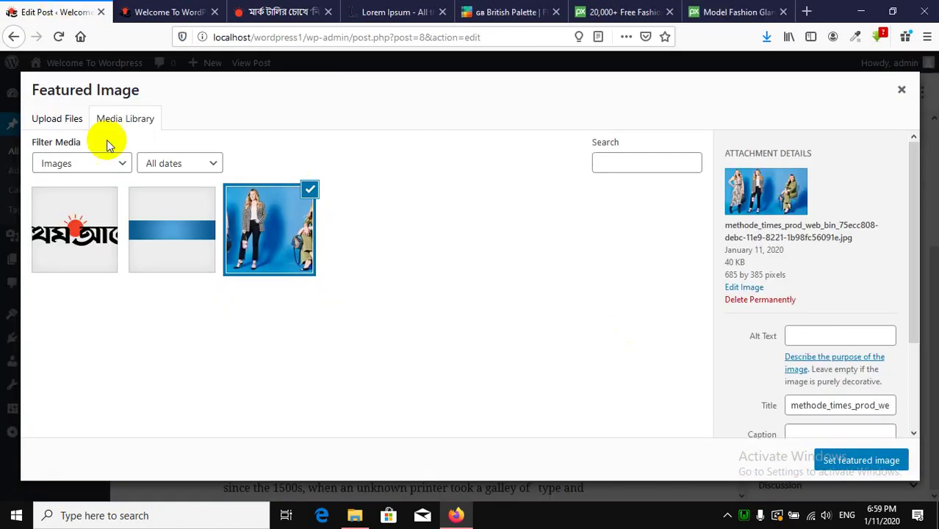
Upload model-600238_1920.jpg from Firefox downloads into the Media Library.
click(58, 118)
click(473, 299)
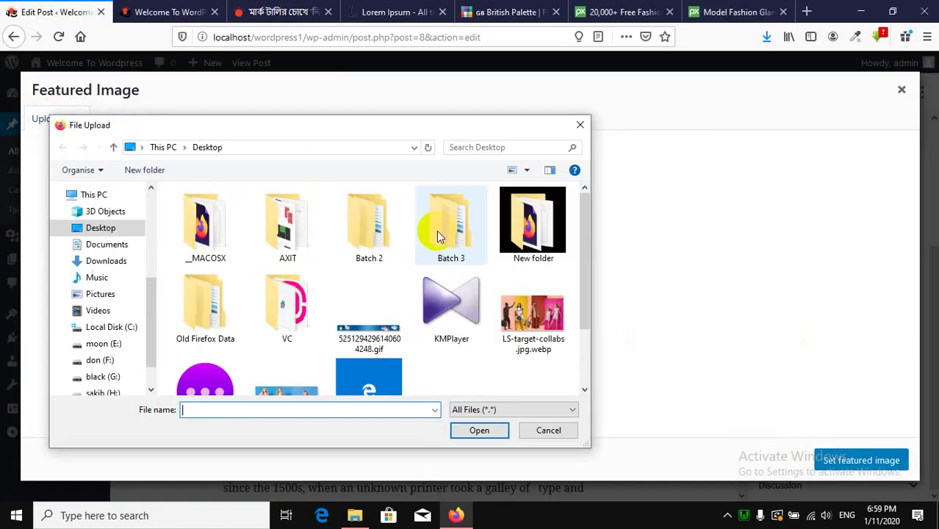
scroll(394, 318, down, 1)
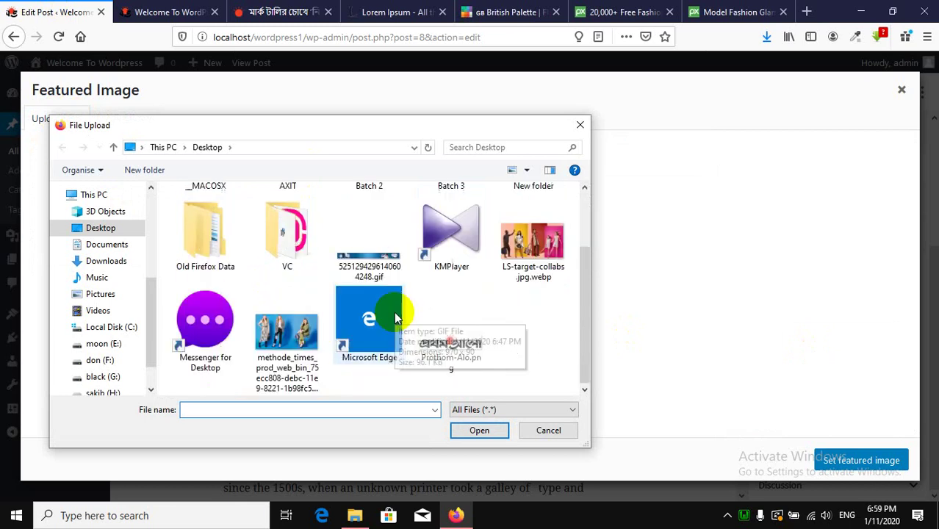
scroll(366, 272, up, 1)
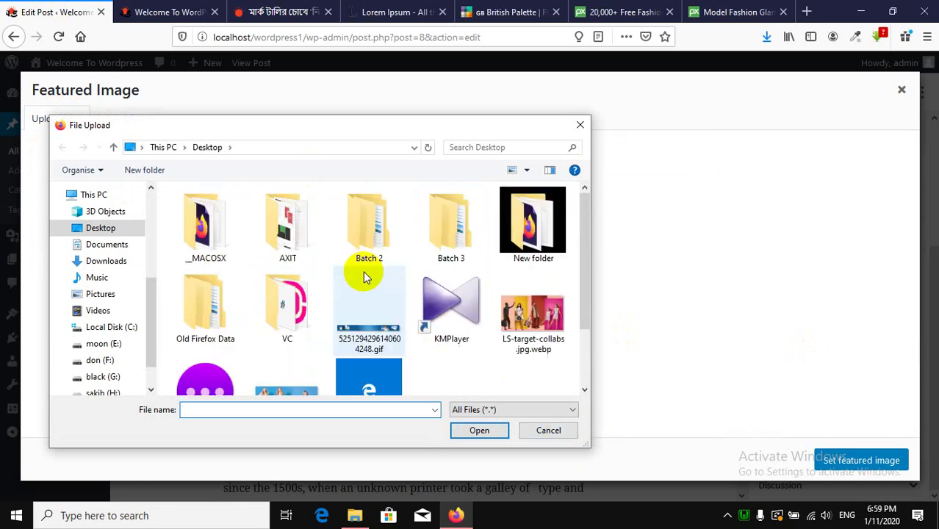
click(549, 430)
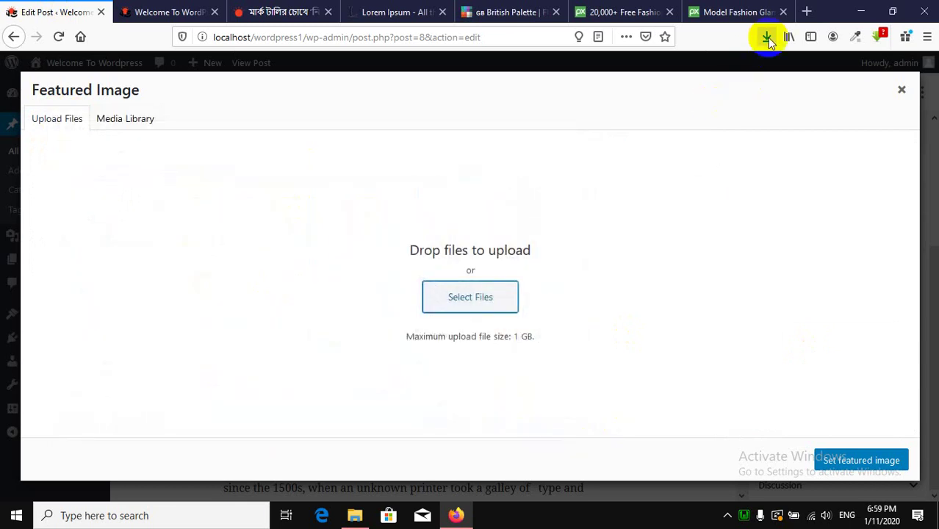
click(766, 38)
drag(562, 76, 332, 320)
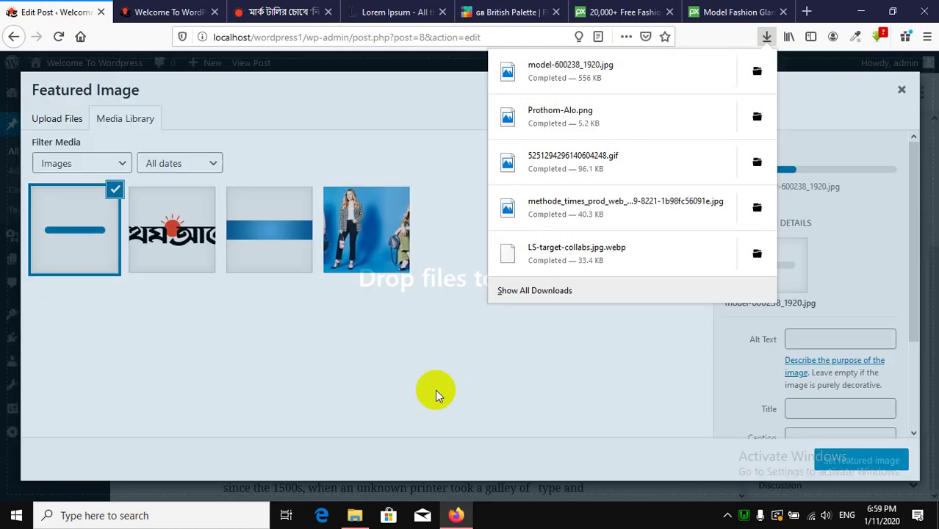
click(33, 12)
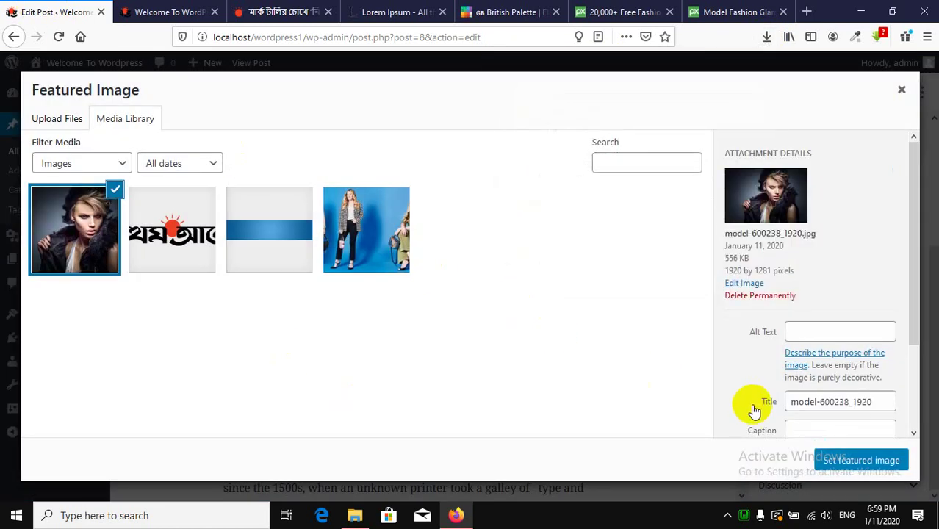
Set the model photo as the featured image of 'This Is Our 2nd Post' and update it.
click(852, 467)
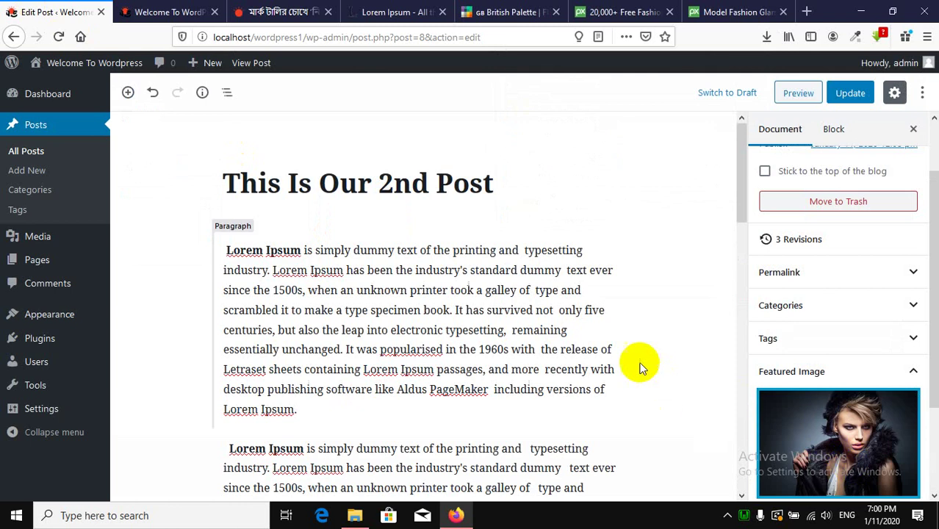
click(854, 98)
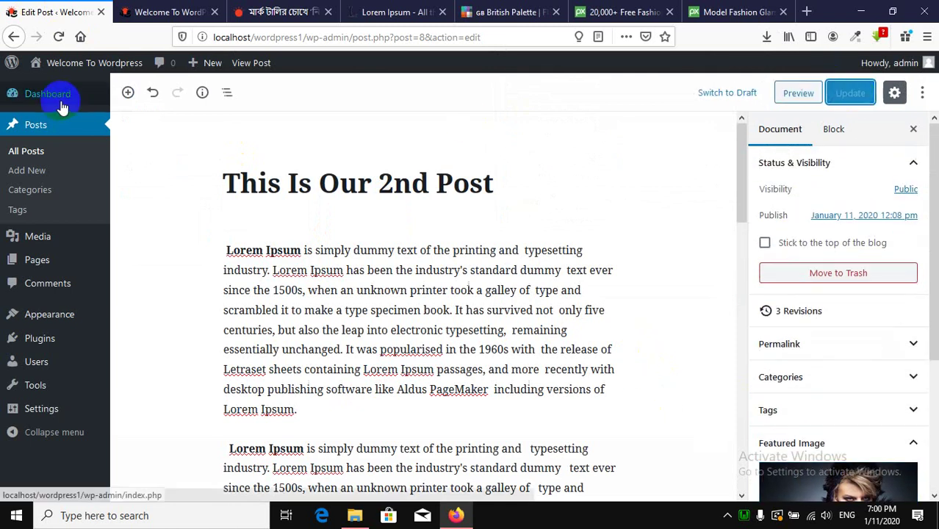
click(165, 12)
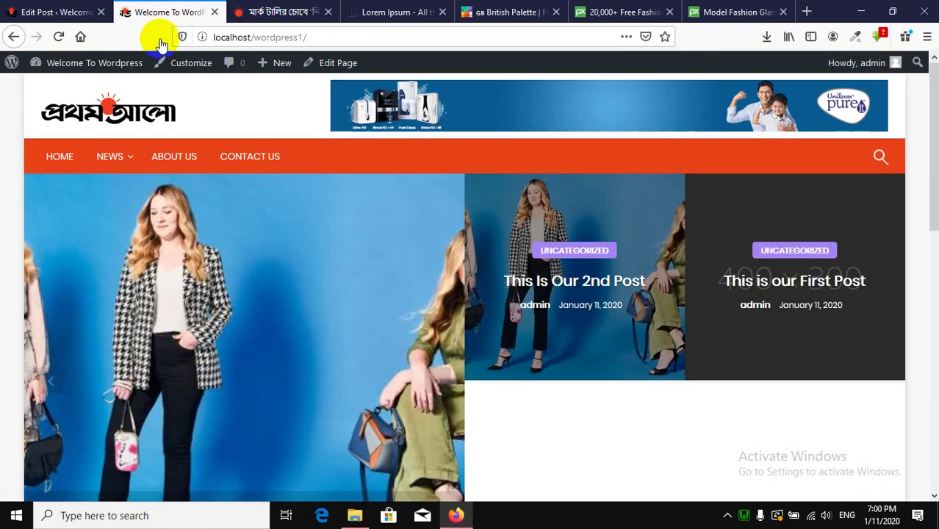
Reload the front page and check the model photo in the slider and Featured Story.
click(58, 38)
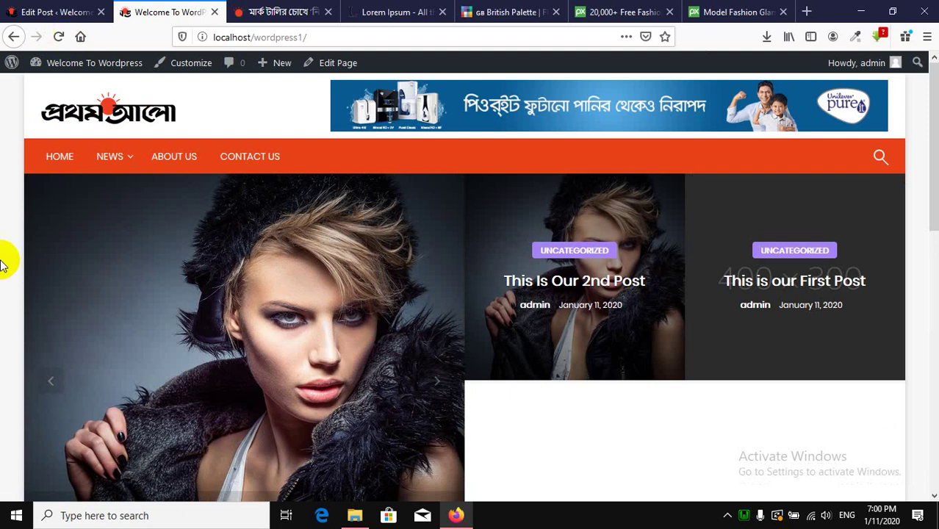
scroll(7, 260, down, 4)
scroll(6, 315, up, 3)
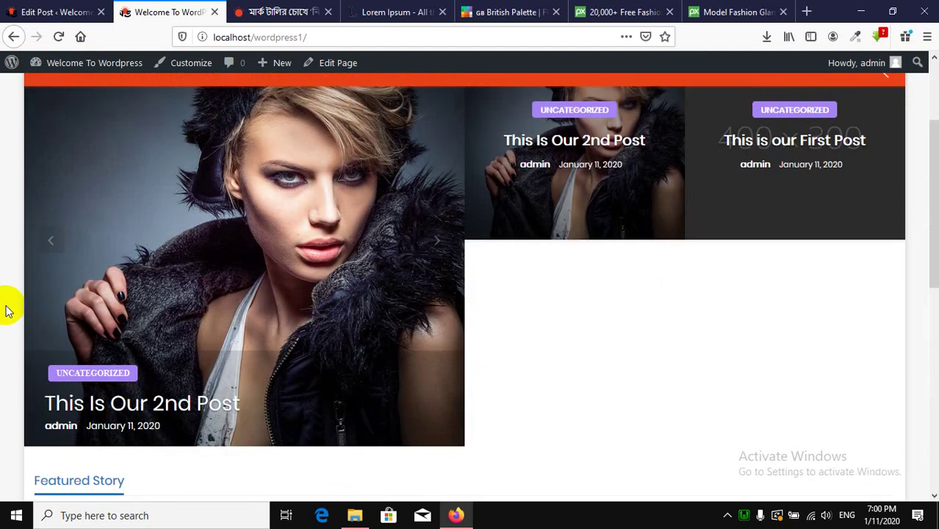
scroll(7, 310, up, 1)
scroll(7, 310, down, 1)
click(189, 309)
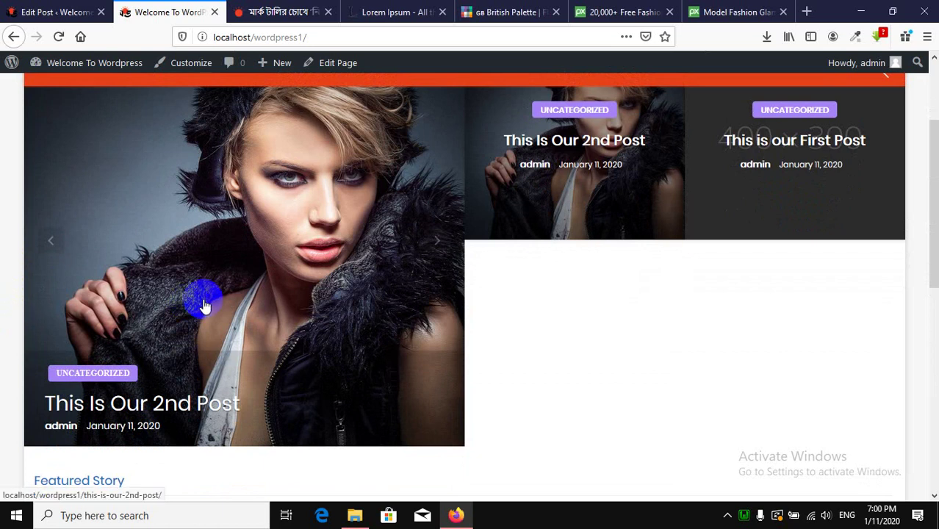
scroll(204, 305, down, 5)
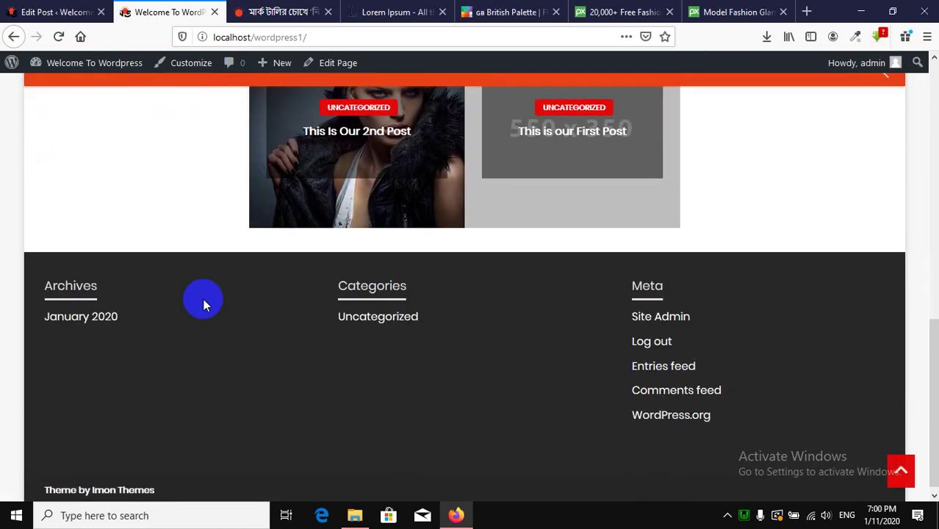
scroll(204, 304, up, 4)
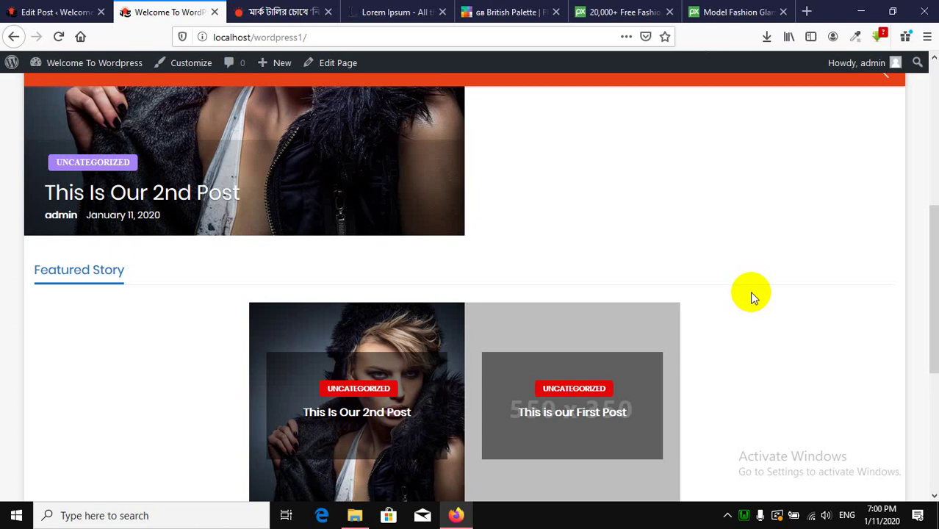
scroll(749, 291, up, 5)
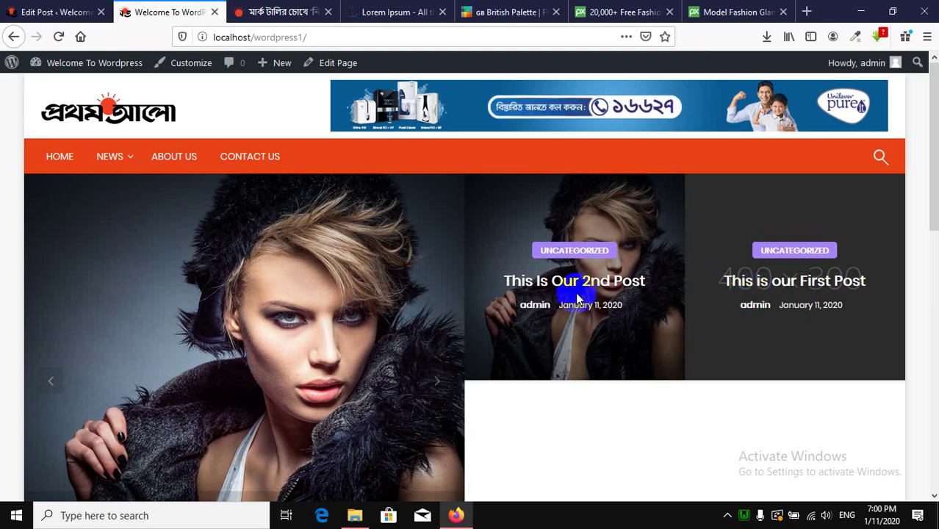
scroll(615, 288, down, 8)
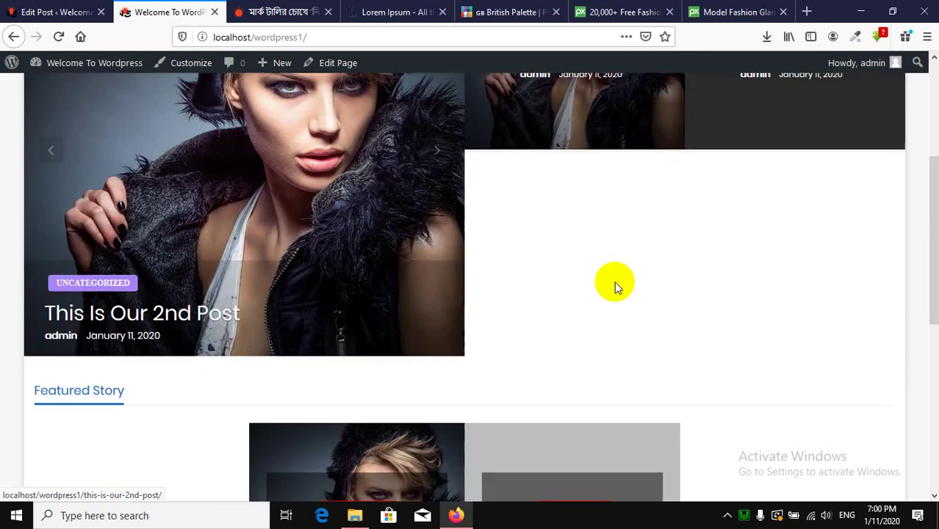
scroll(616, 288, up, 7)
scroll(614, 287, up, 1)
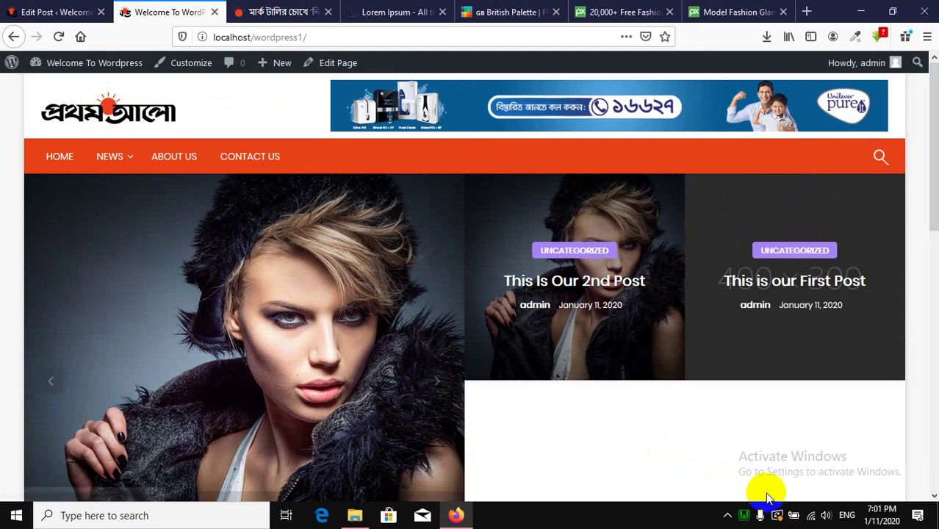
click(728, 516)
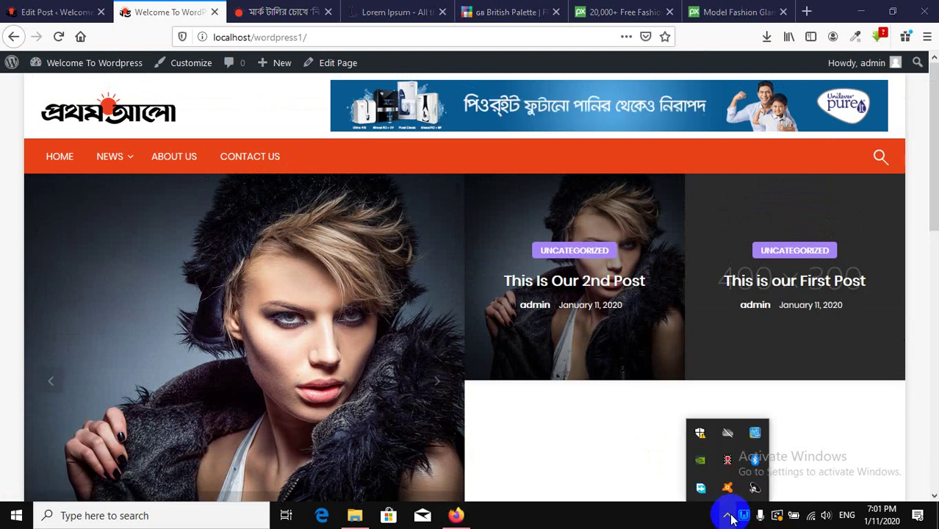